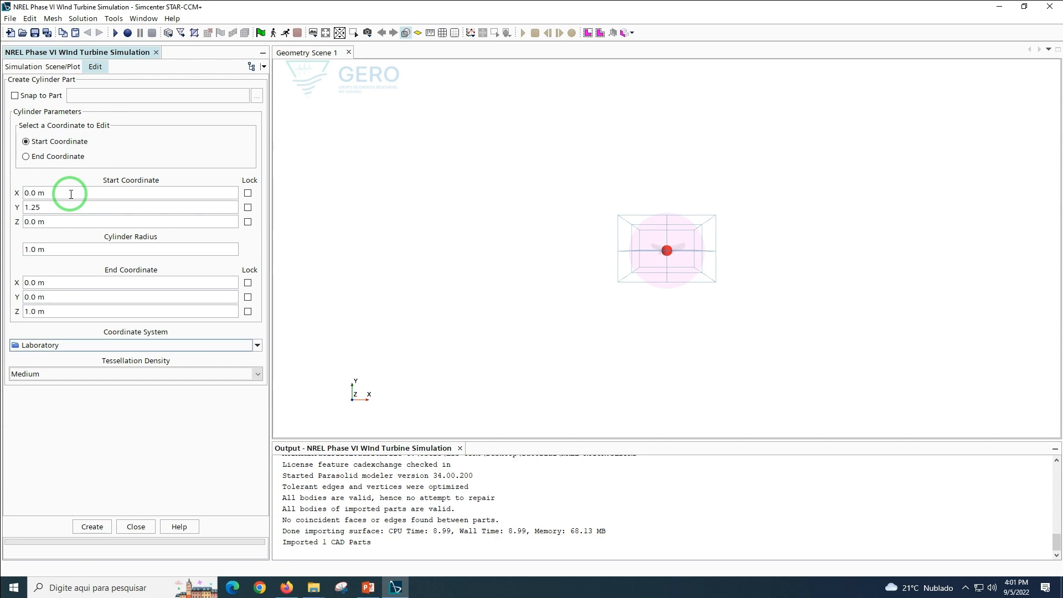
Set the cylinder's start coordinate Y to 1.25725 m and its end coordinate to Y -1.25725 m and Z 0 m
type("725")
key("Return")
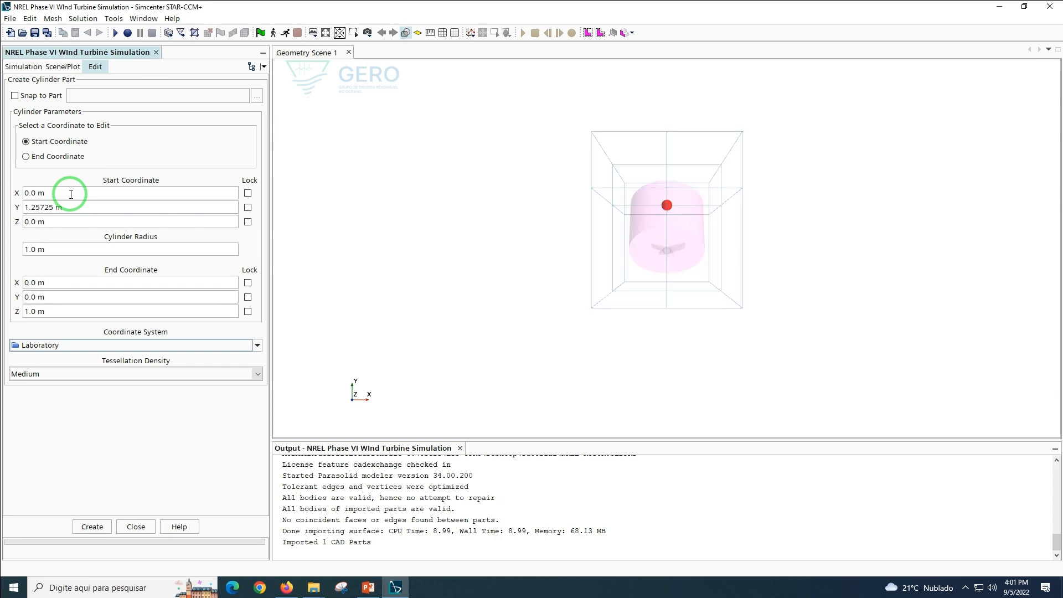
key("Tab")
key("Tab")
key("Tab")
key("Tab")
type("-1.25725")
key("Tab")
type("0")
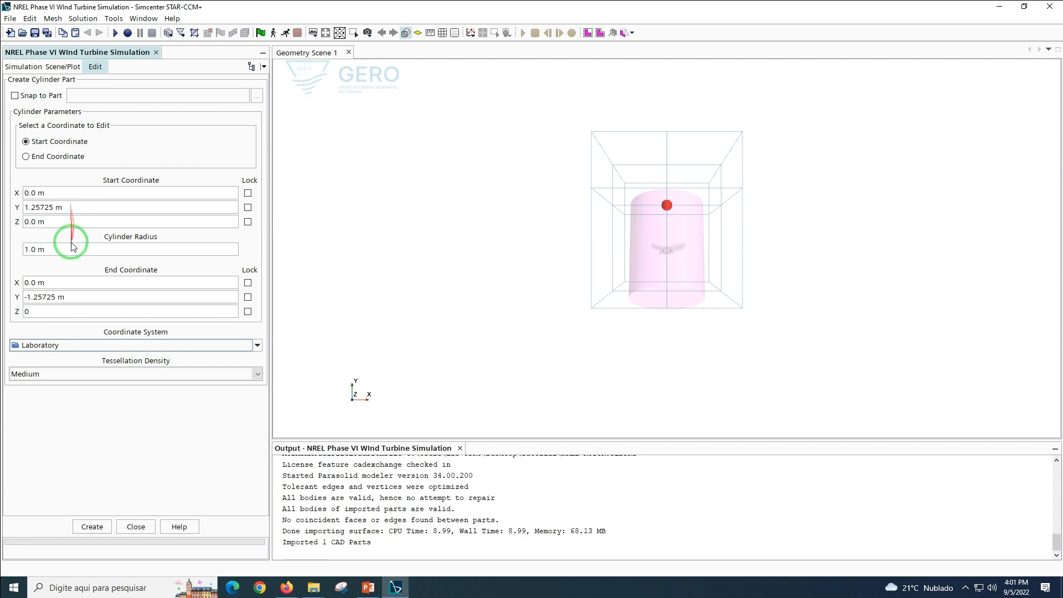
Set the cylinder radius to 7.5435 m, create the part, and inspect it around the rotor
left_click(71, 249)
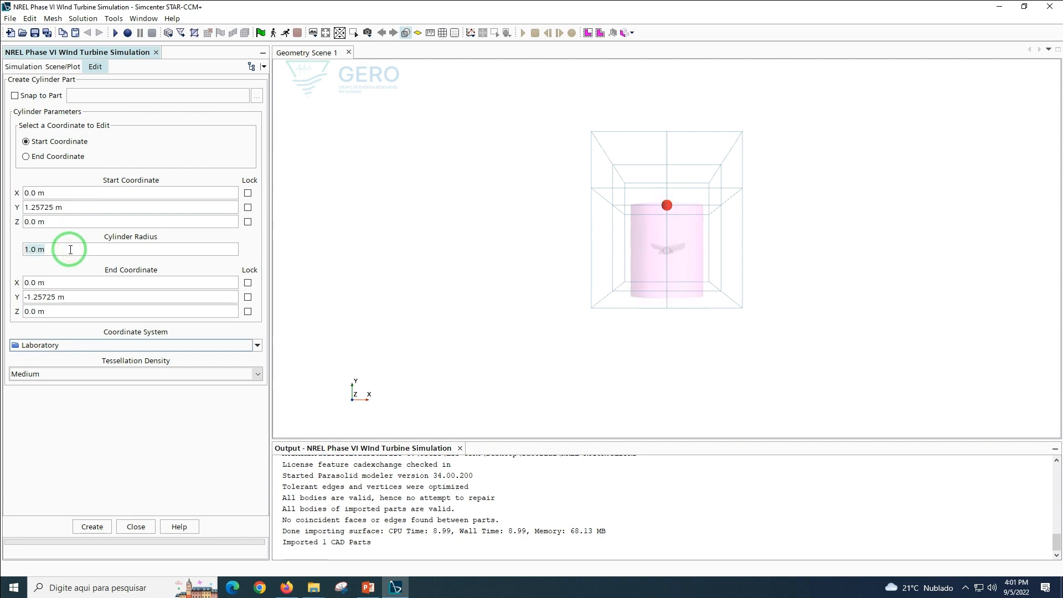
type("7.5435")
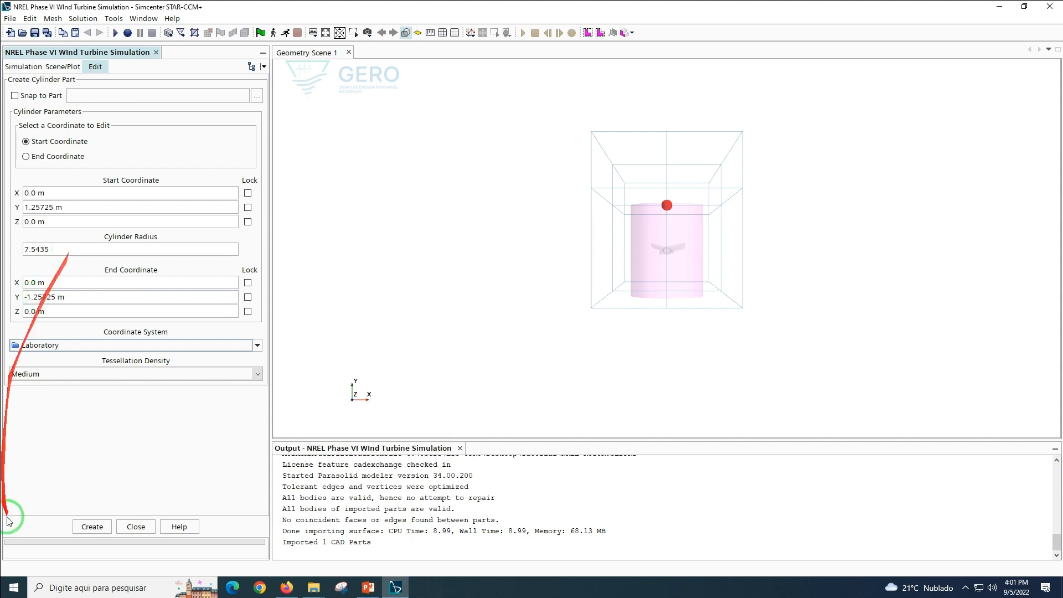
left_click(92, 527)
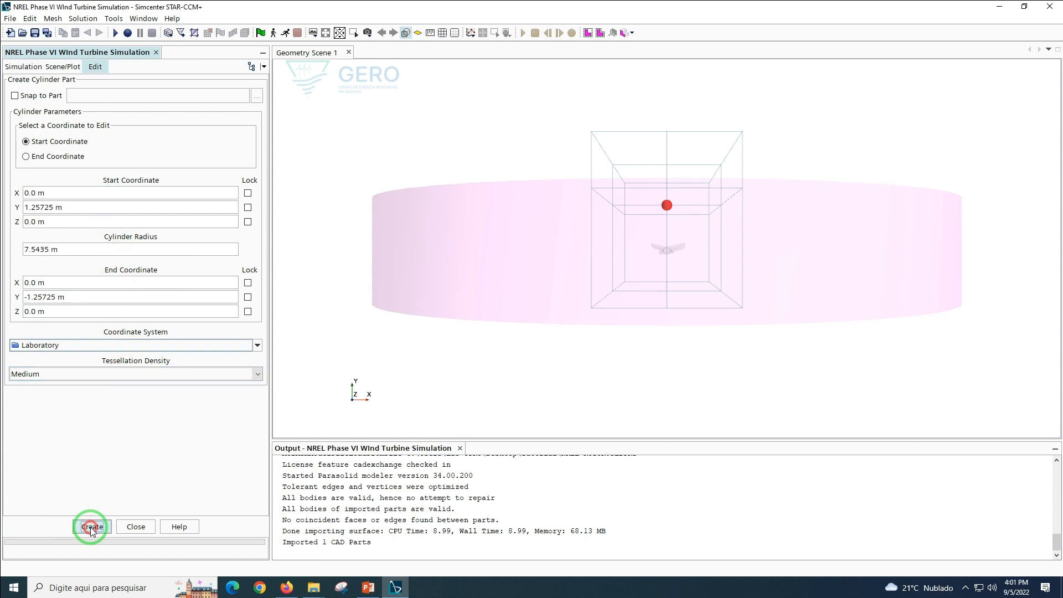
left_click(135, 527)
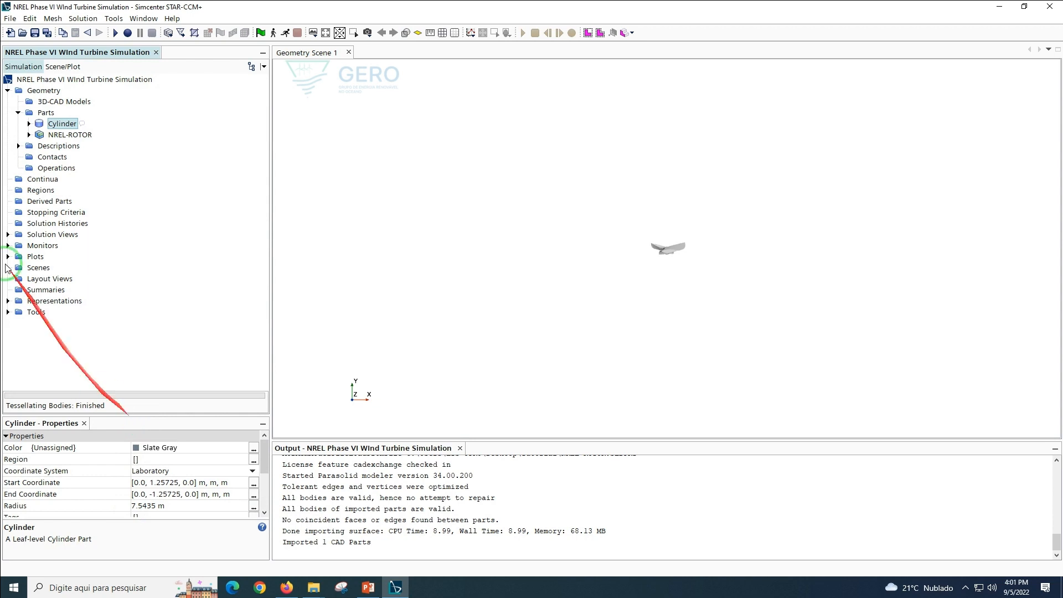
left_click(51, 135)
left_click(49, 125)
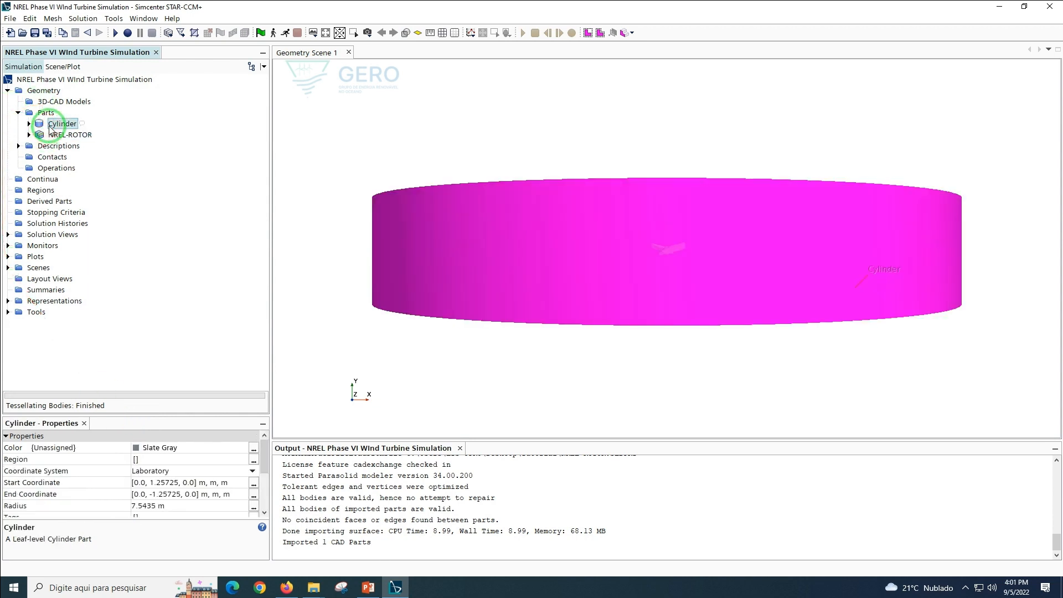
left_click_drag(474, 289, 544, 278)
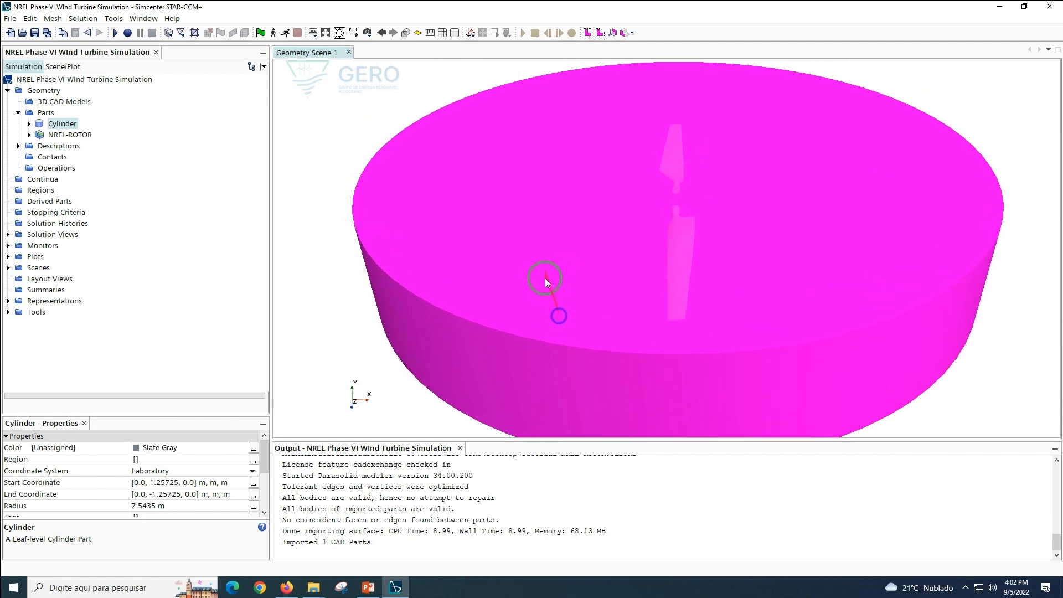
Create a new block shape part with the default corners in the Laboratory coordinate system
right_click(42, 115)
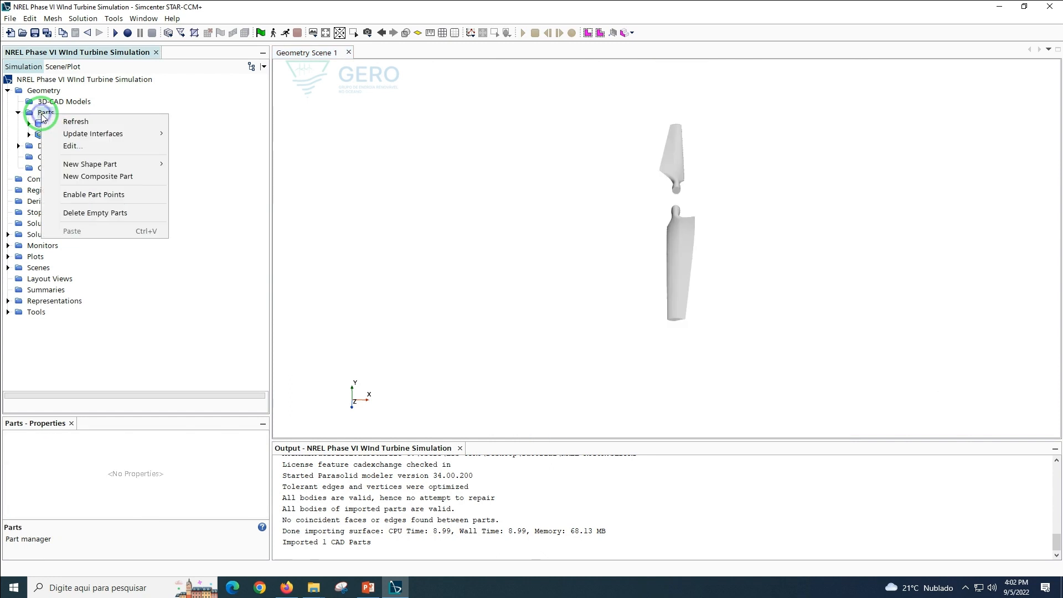
mouse_move(158, 165)
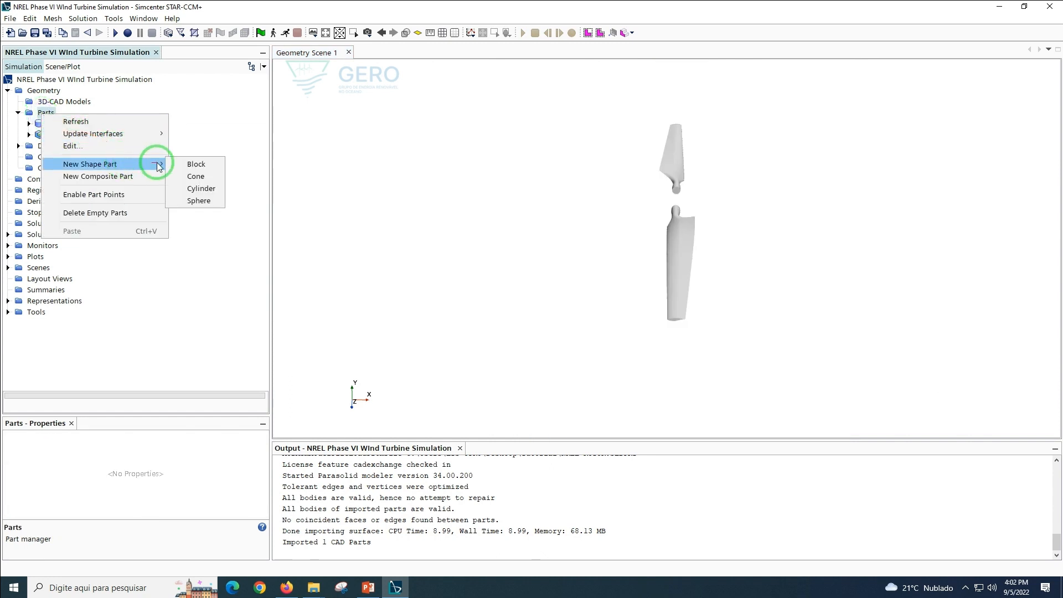
left_click(196, 164)
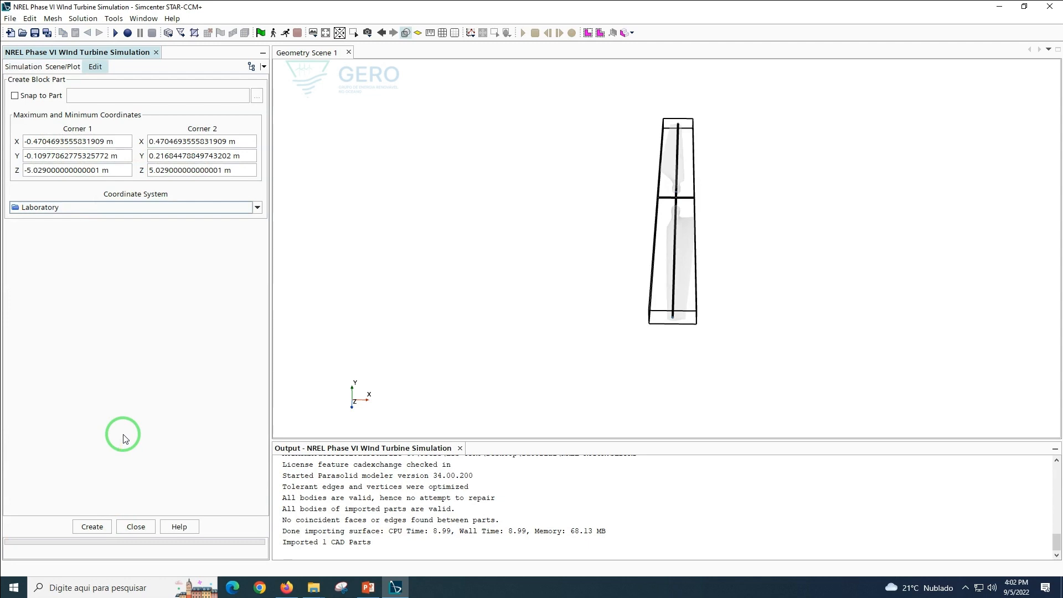
left_click(92, 527)
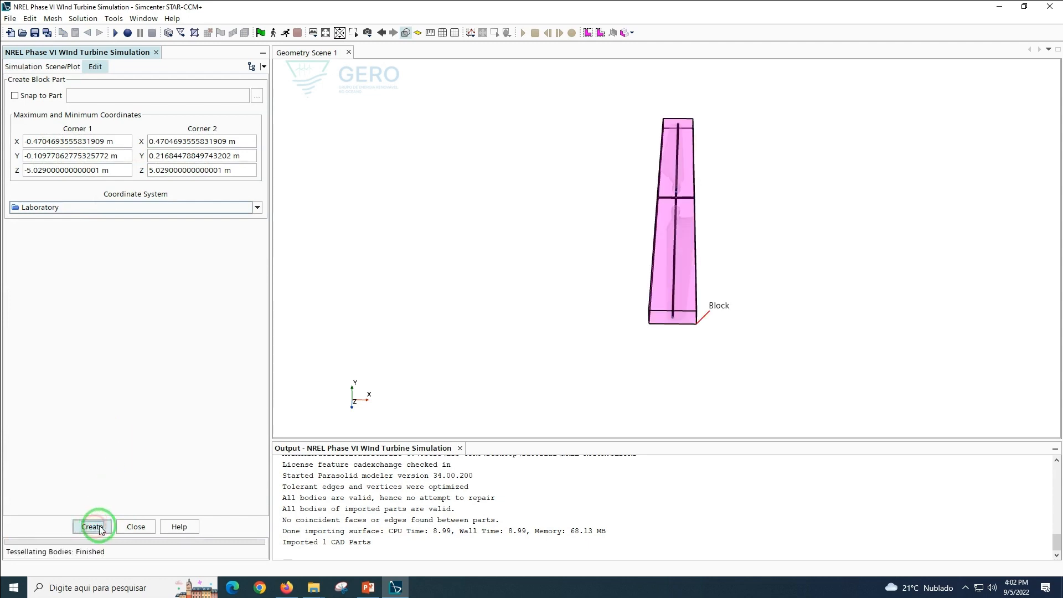
left_click(135, 527)
Rename the new block part as WindTunnel
left_click(58, 123)
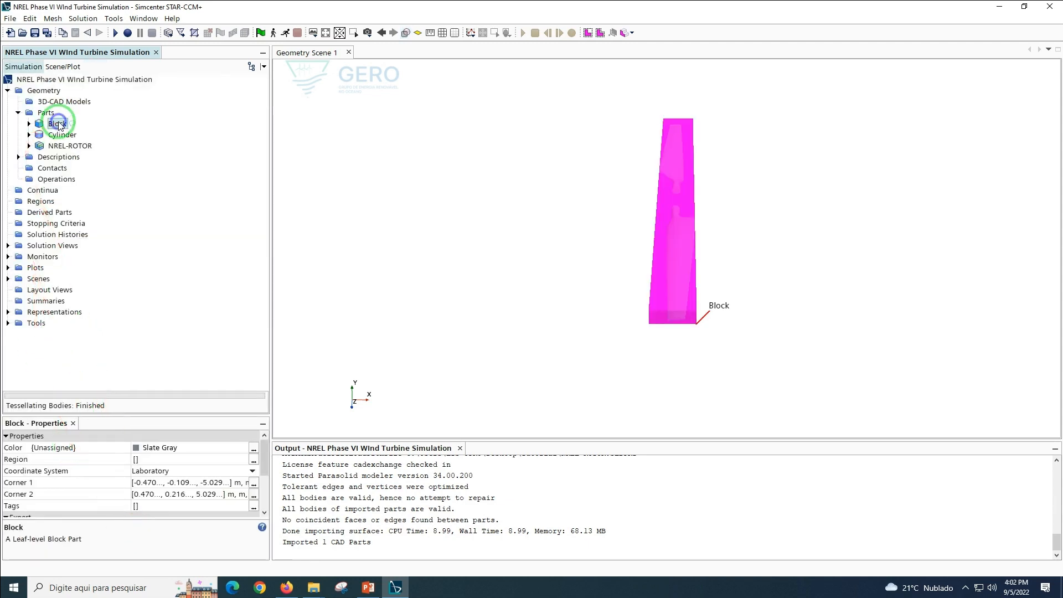
right_click(58, 123)
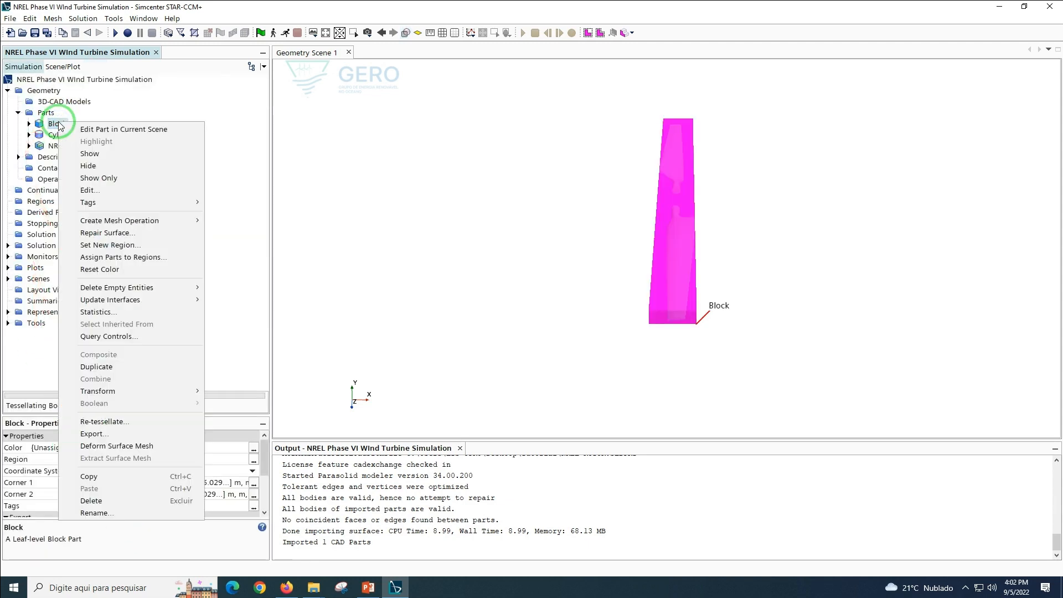
left_click(117, 511)
type("W")
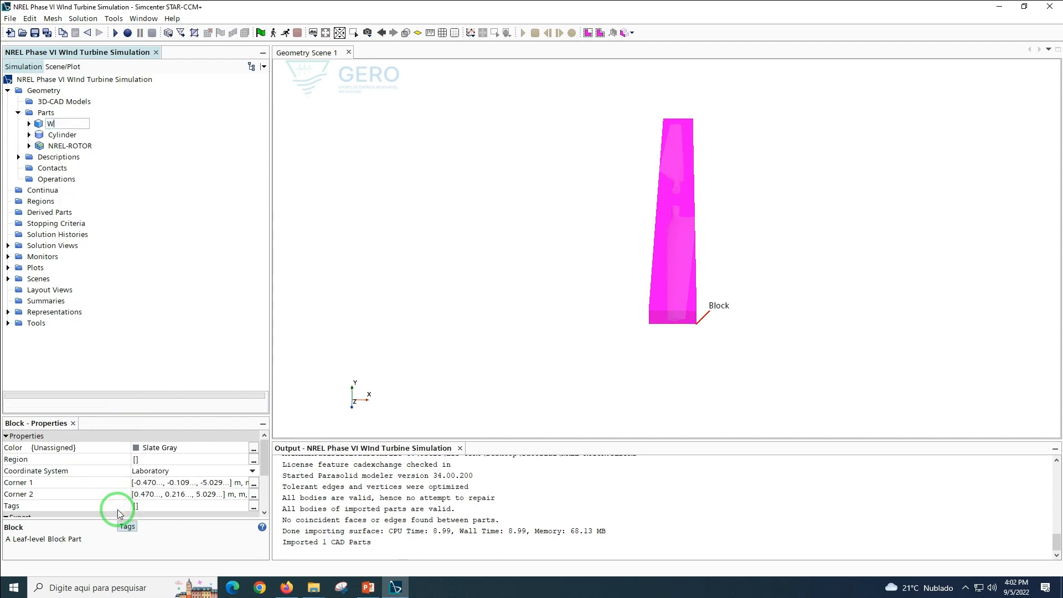
type("indTunnel")
key("Return")
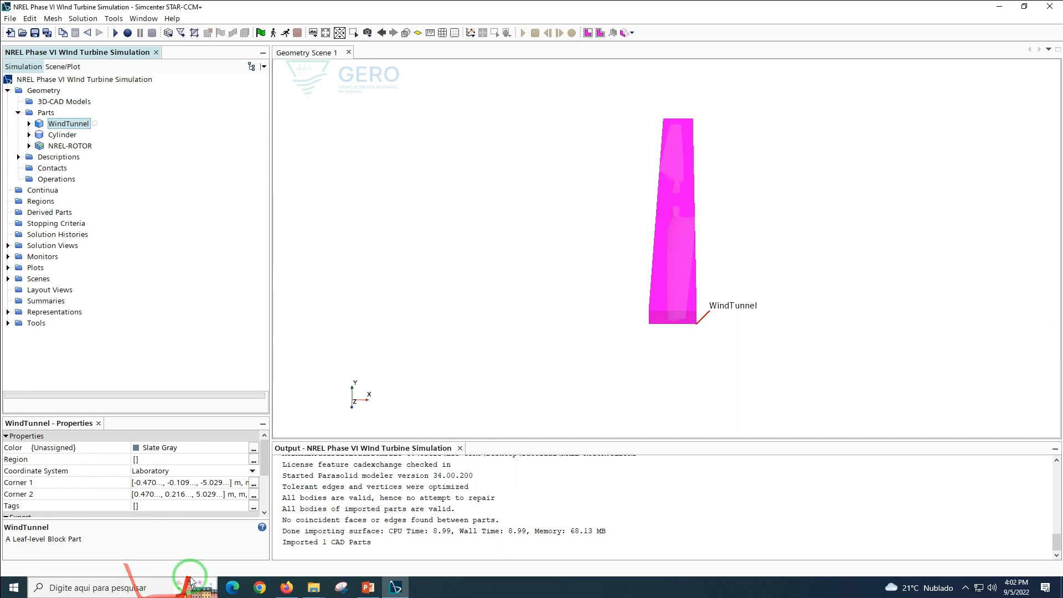
Set Corner 1 of the WindTunnel block to [-18.3, -20.116, -12.9] m
left_click(220, 481)
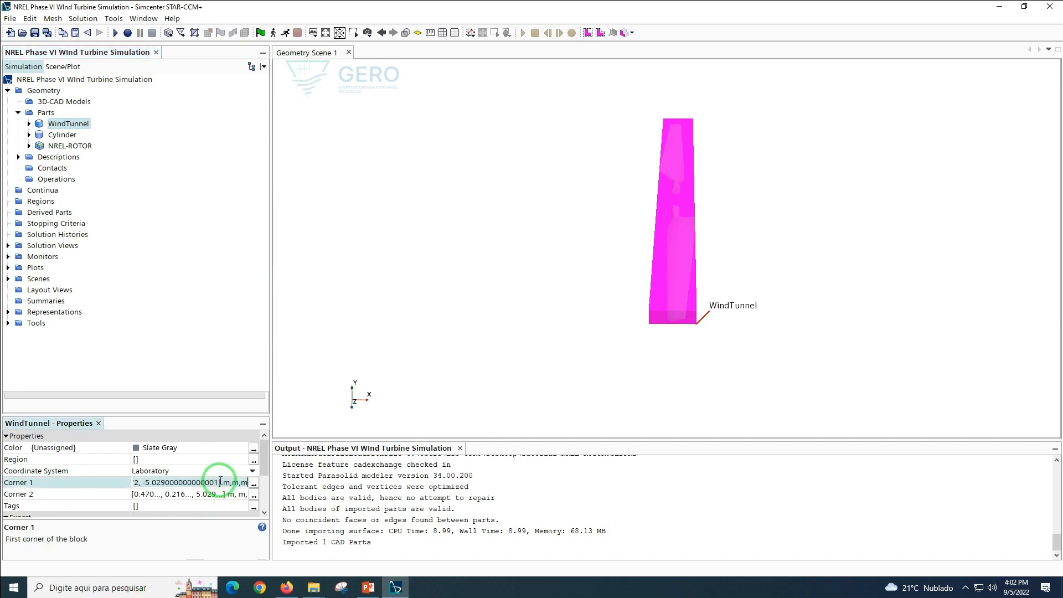
type("-")
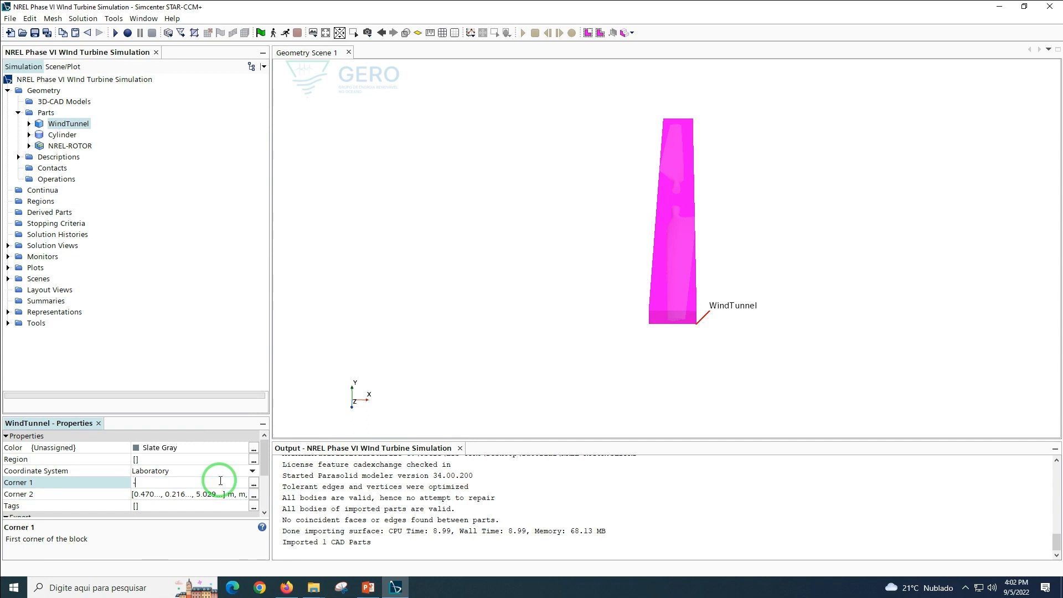
type("18.3, -20.116, -12.9")
key("Return")
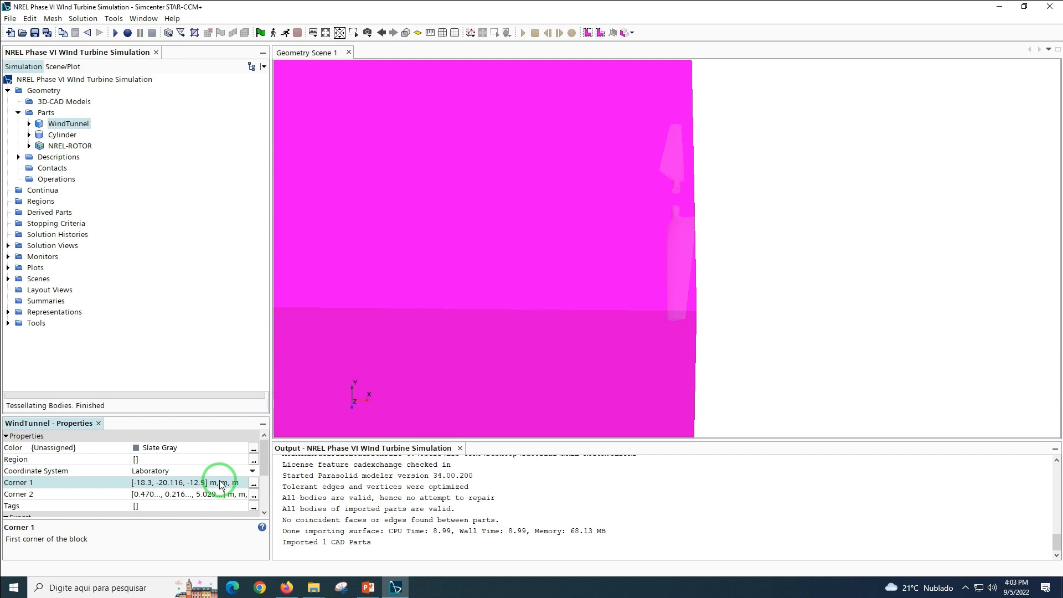
Set Corner 2 of the WindTunnel block to [18.3, 150.87, 11.5] m and fit the whole block in the scene
left_click(166, 494)
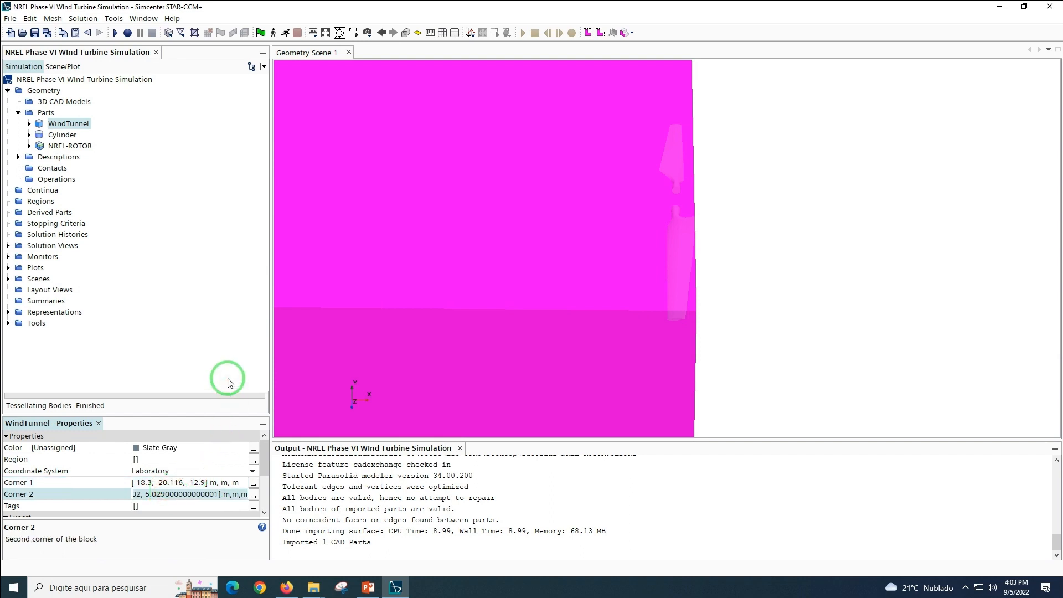
type("18.3")
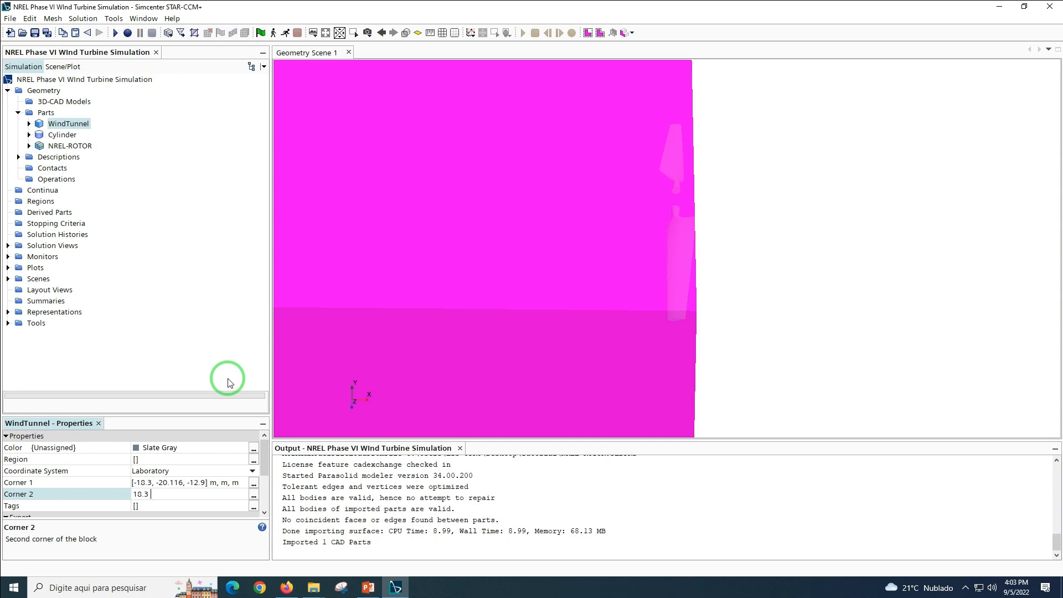
type(", 150")
type(".8")
type("7,")
type(" 11.")
type("5")
key("Return")
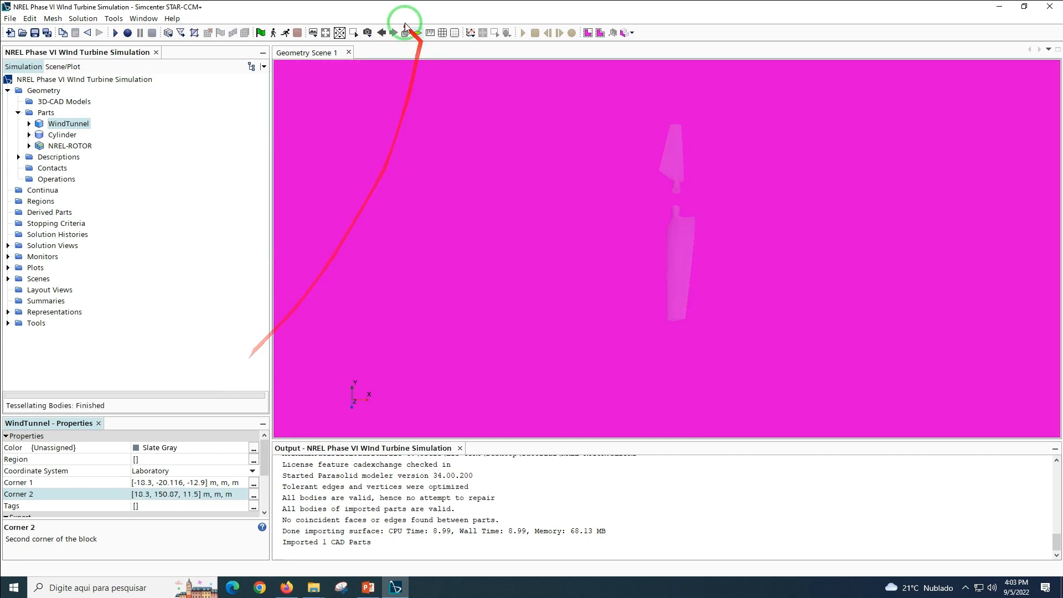
left_click(329, 34)
left_click_drag(624, 276, 565, 268)
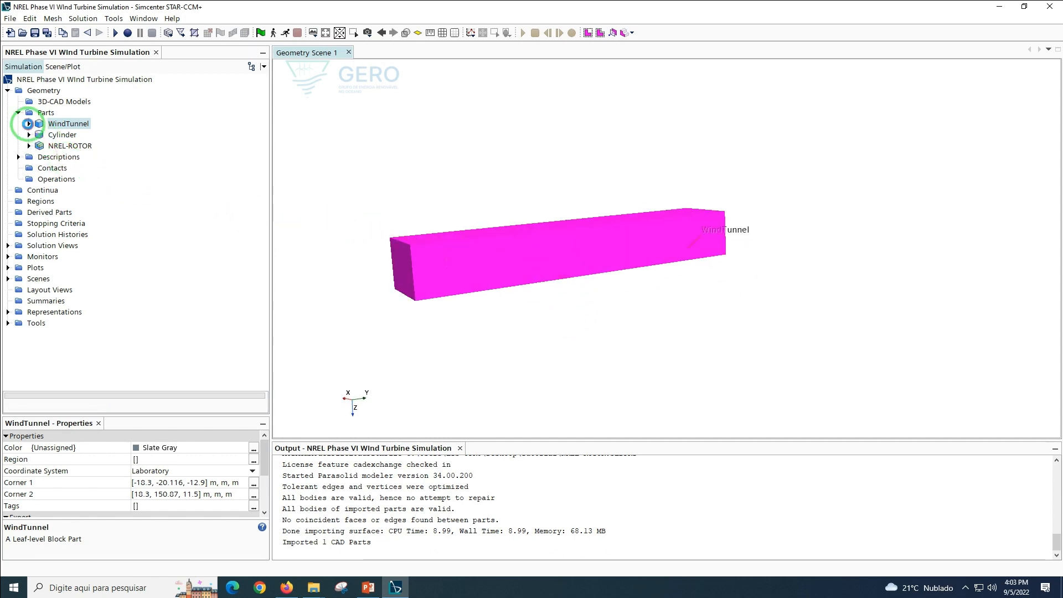
Start a Split by Patch on the WindTunnel part's Block Surface
left_click(29, 124)
left_click(40, 135)
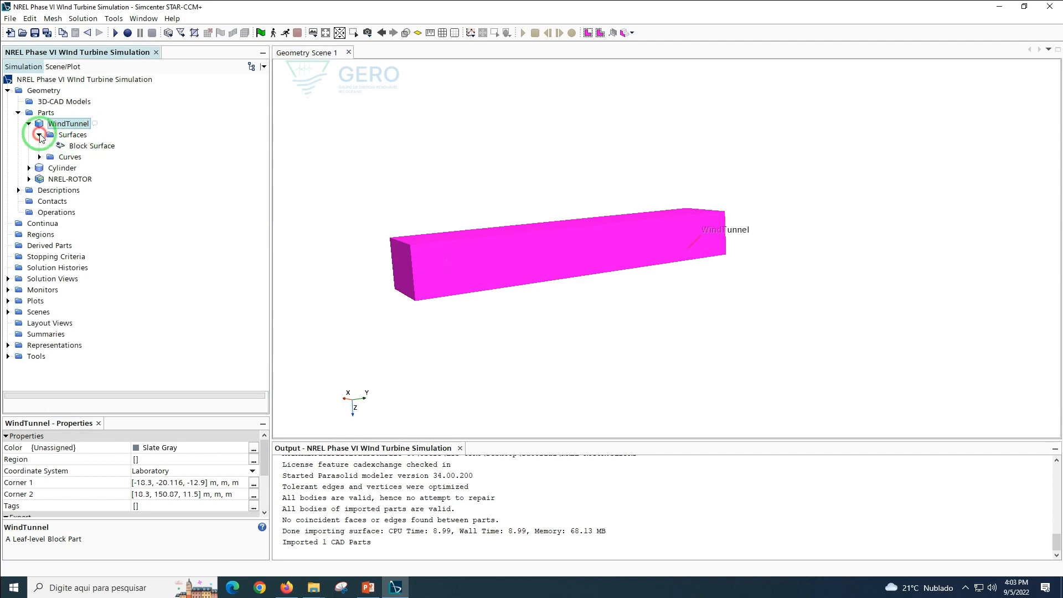
right_click(95, 148)
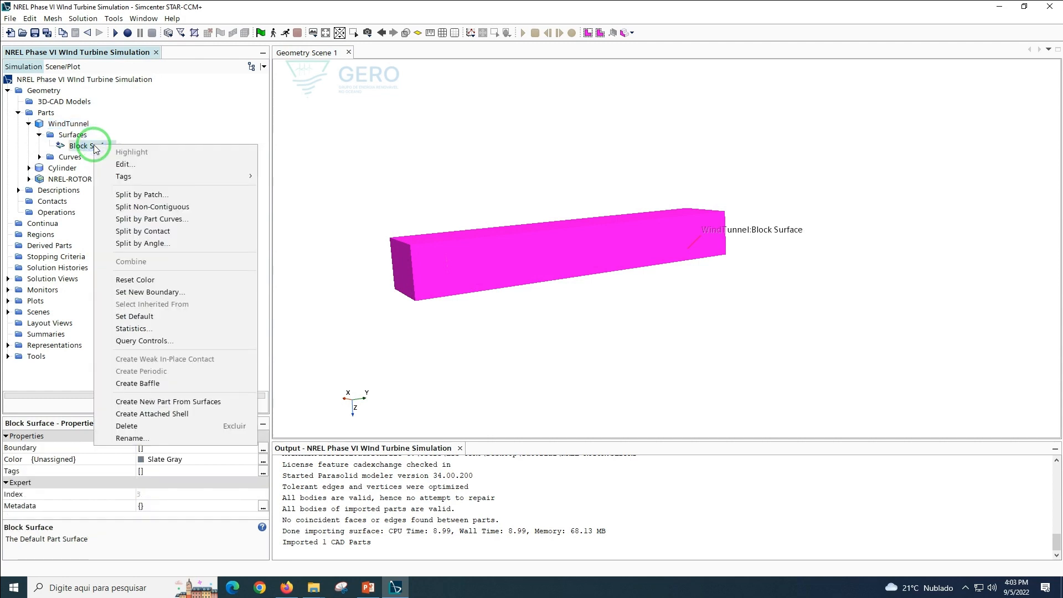
left_click(126, 194)
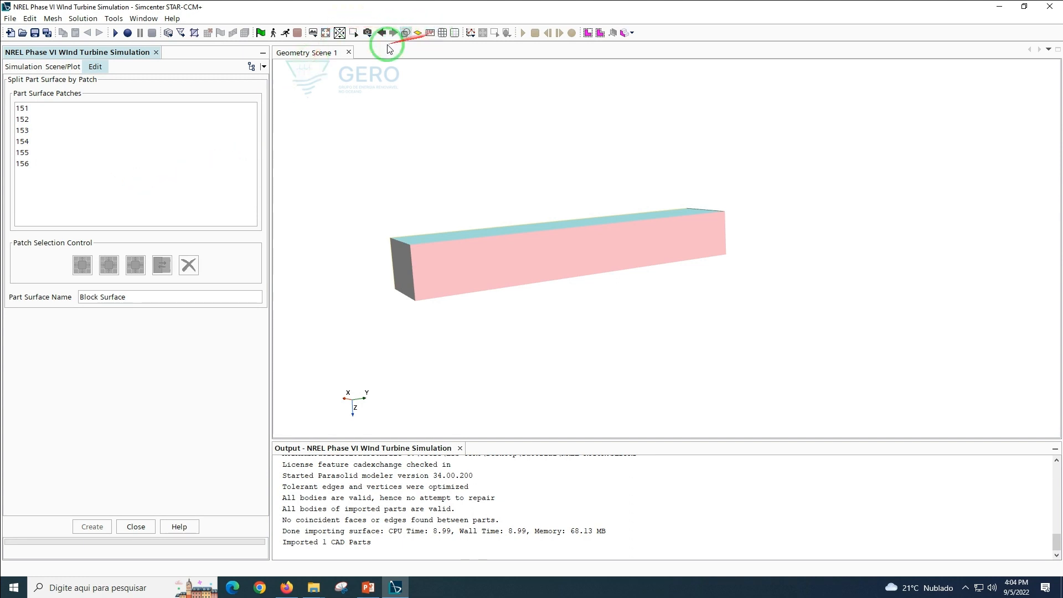
left_click(339, 34)
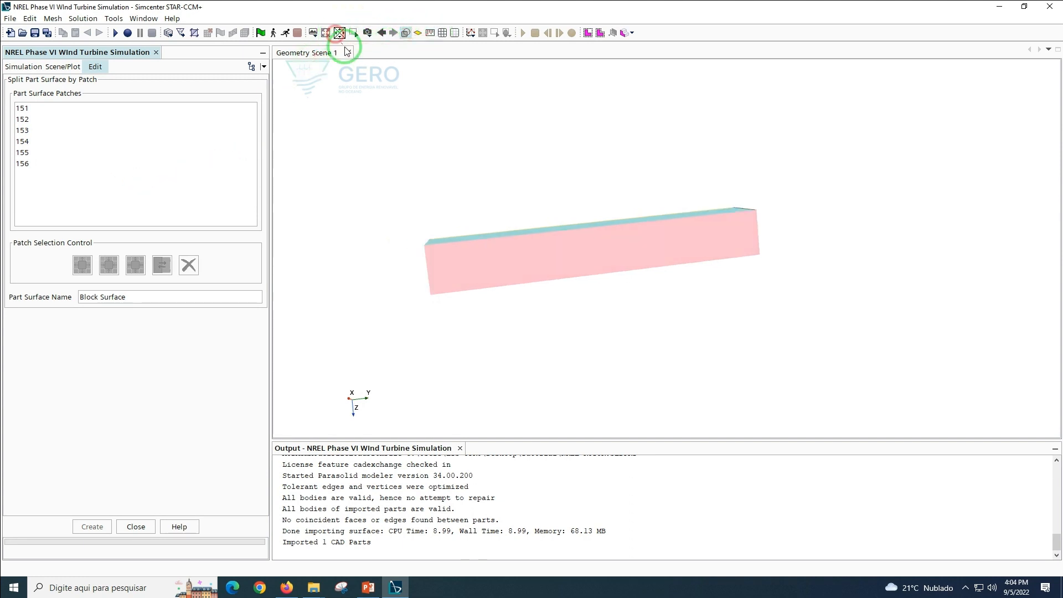
left_click(338, 33)
left_click_drag(559, 284, 491, 254)
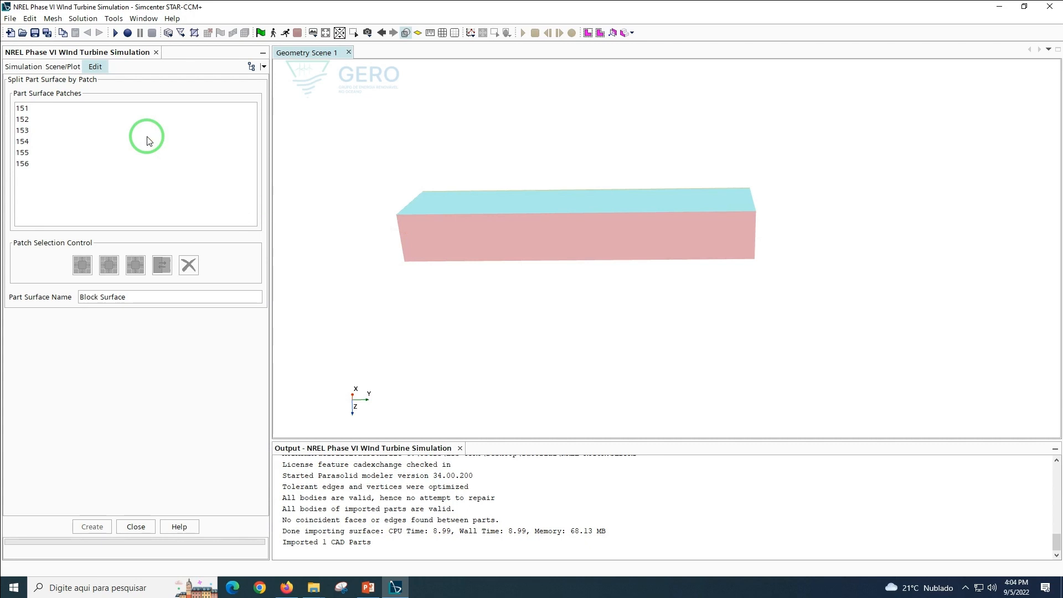
Examine which face of the wind tunnel each part surface patch from 151 to 156 corresponds to
left_click(22, 107)
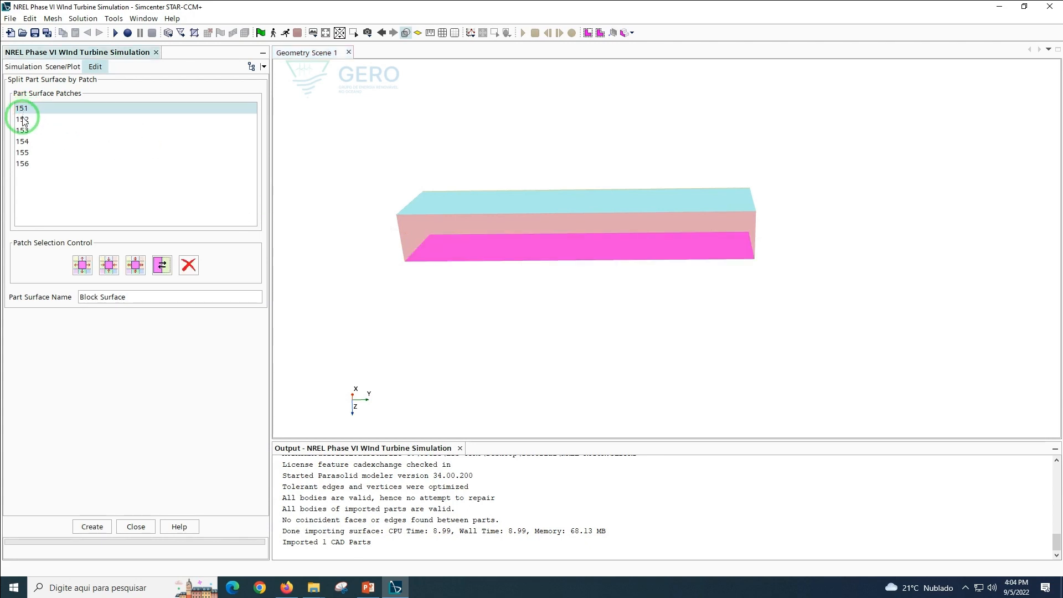
left_click(23, 119)
left_click(23, 131)
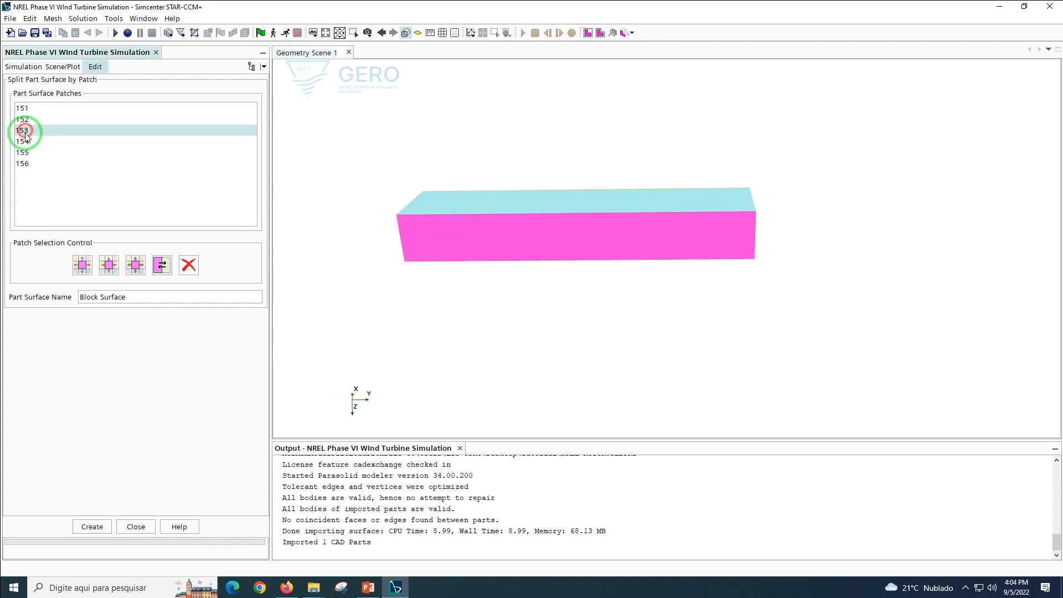
left_click(25, 142)
left_click(25, 153)
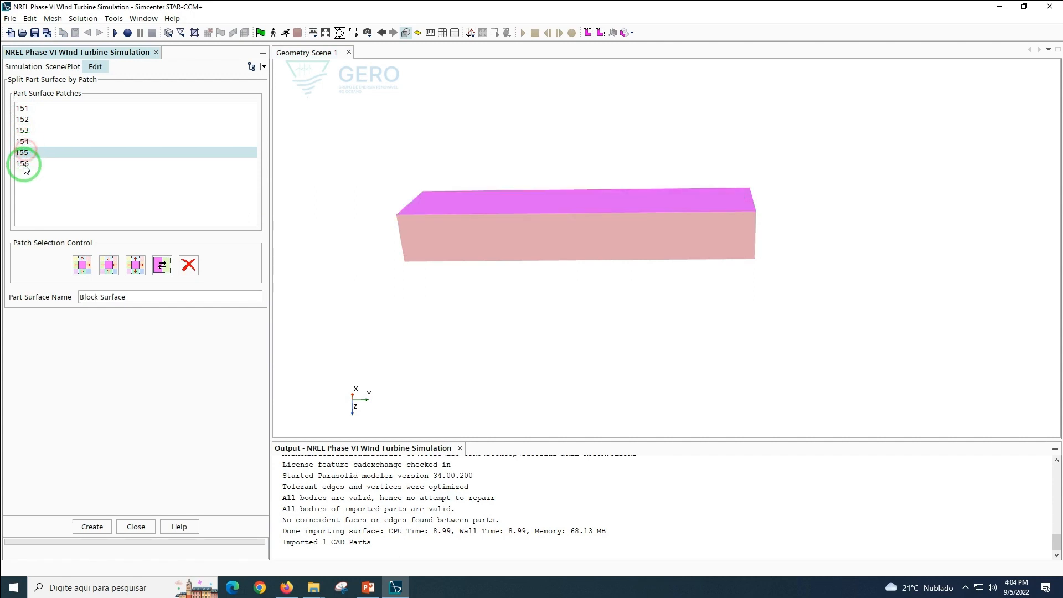
left_click(24, 165)
left_click(22, 107)
left_click(23, 121)
Split patch 151 off the wind tunnel's Block Surface as a part surface named Bottom
left_click(24, 111)
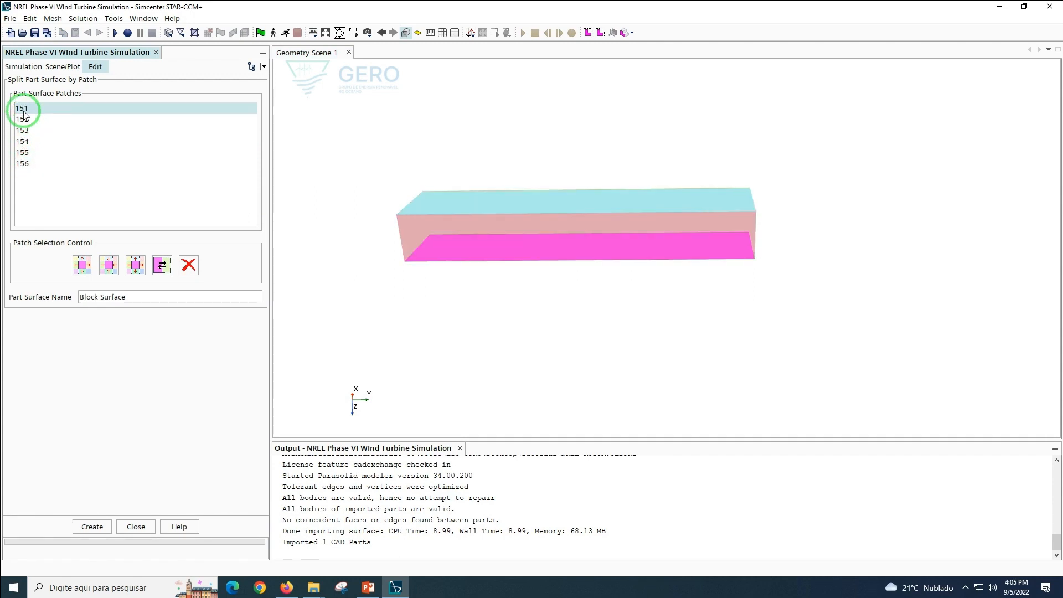
left_click_drag(481, 216, 543, 220)
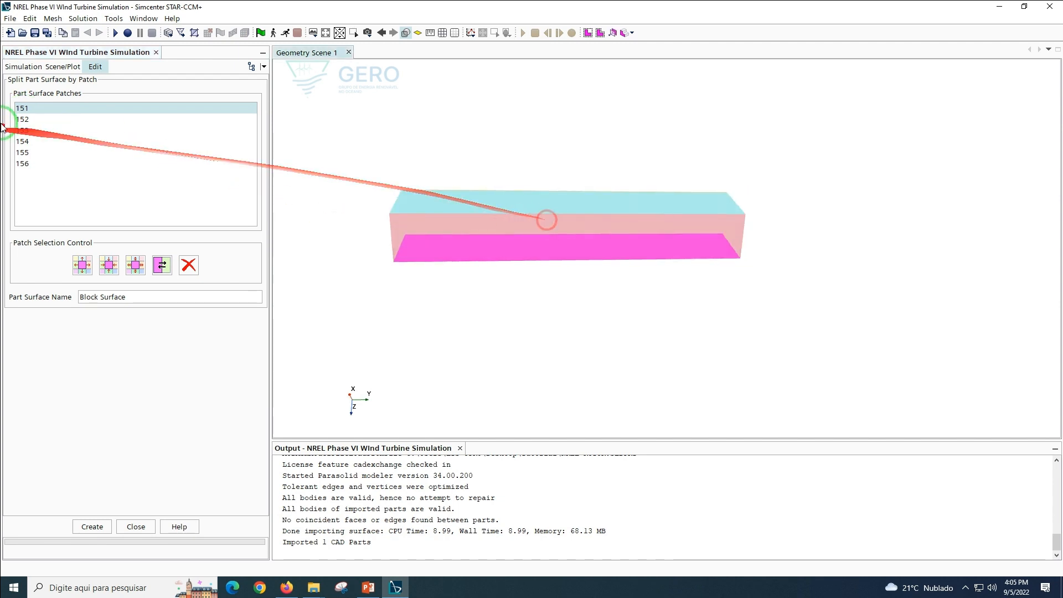
left_click(131, 296)
left_click_drag(131, 296, 47, 299)
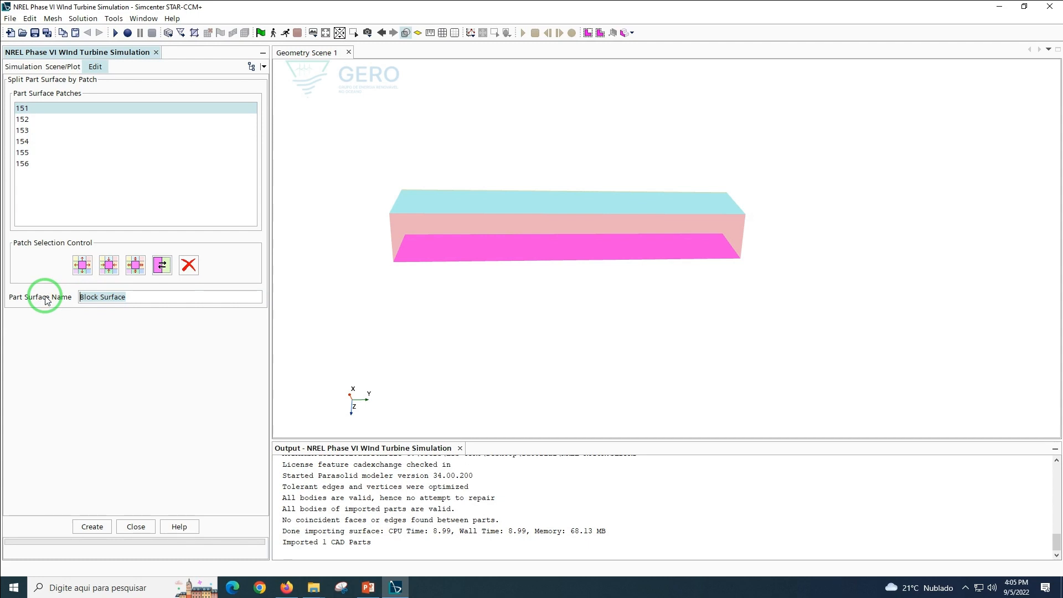
type("Bottom")
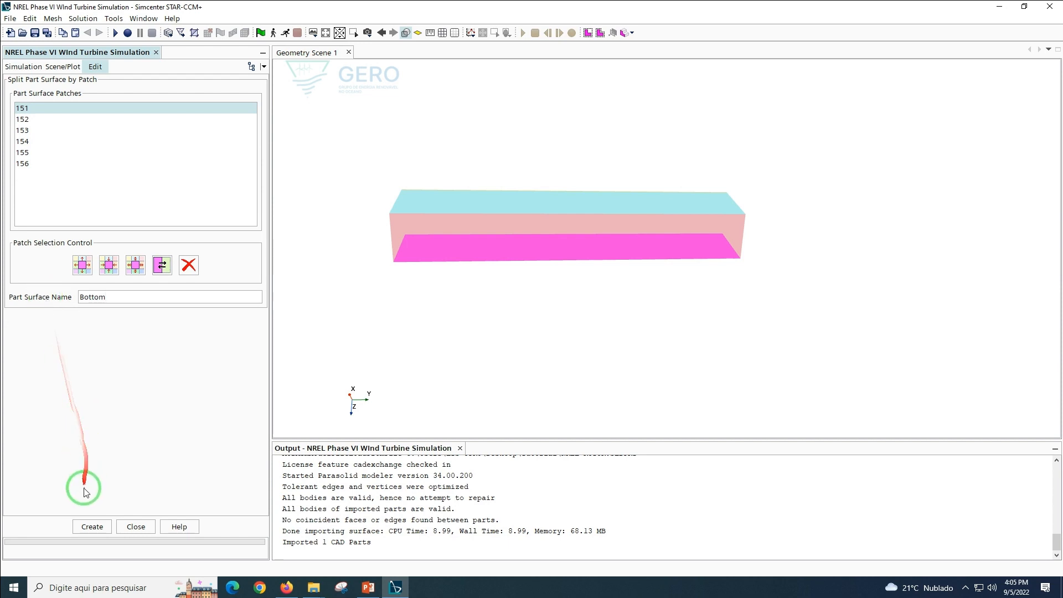
left_click(84, 525)
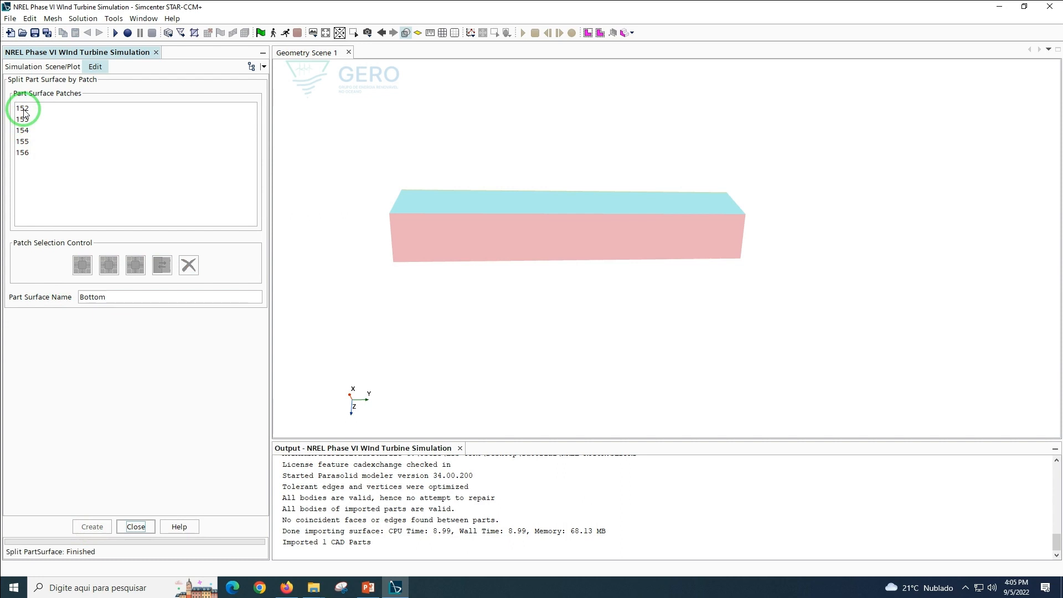
Split patch 152 off the Block Surface as a part surface named Inlet
left_click(24, 110)
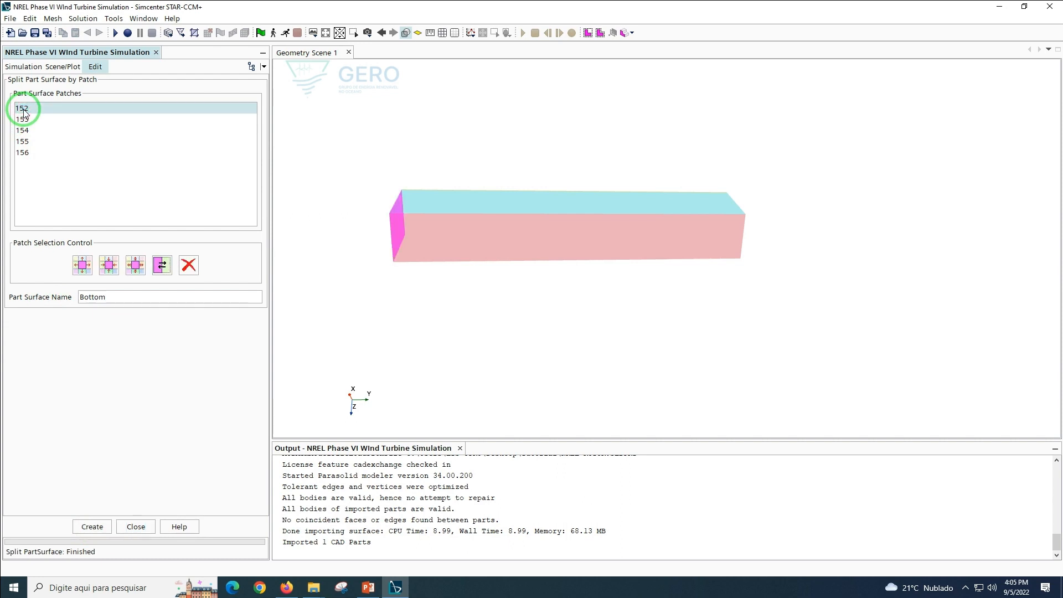
double_click(114, 295)
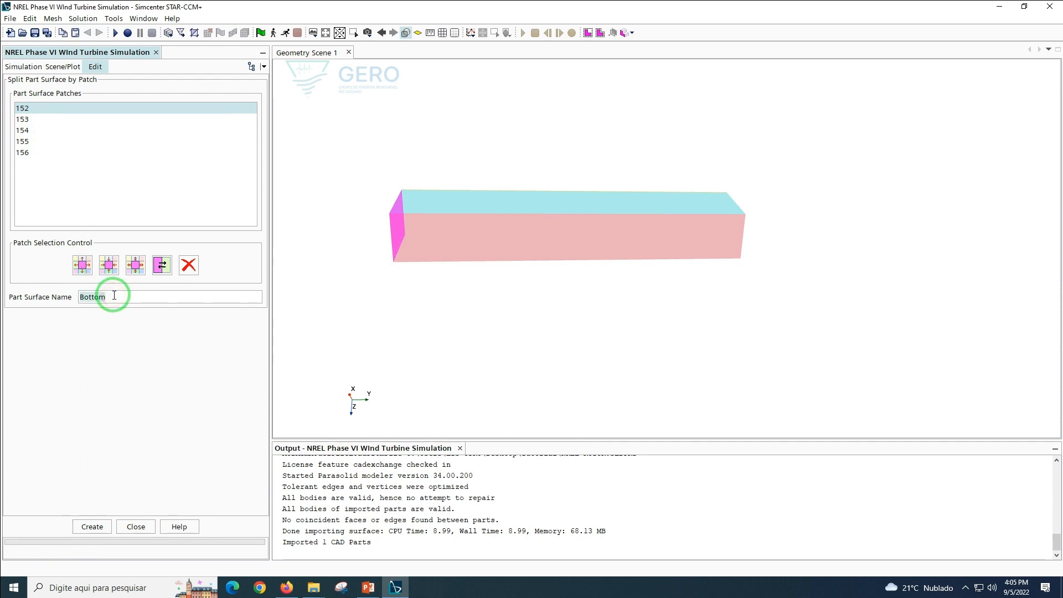
key("BackSpace")
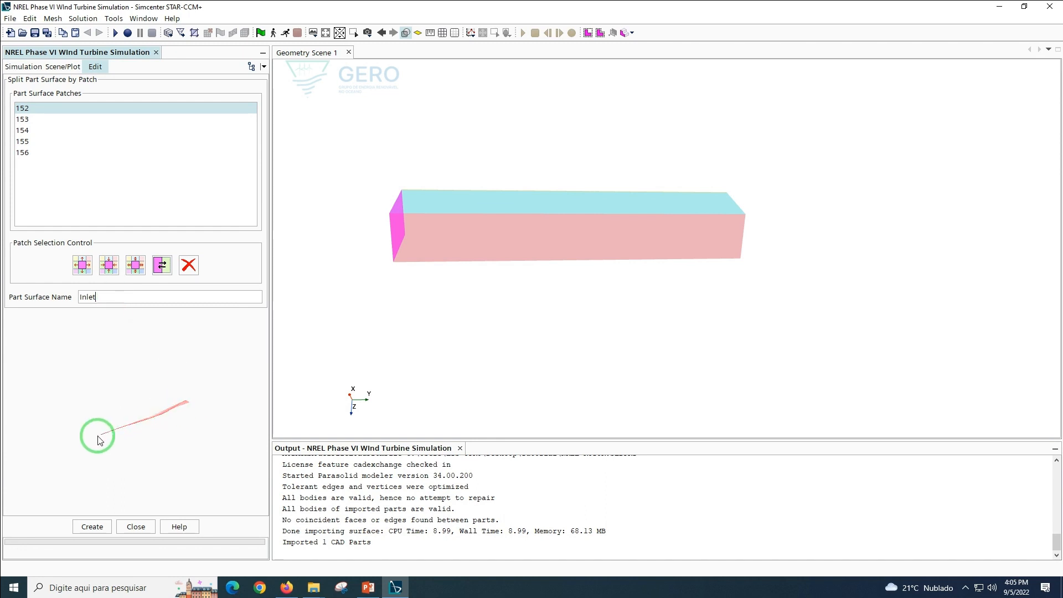
left_click(92, 525)
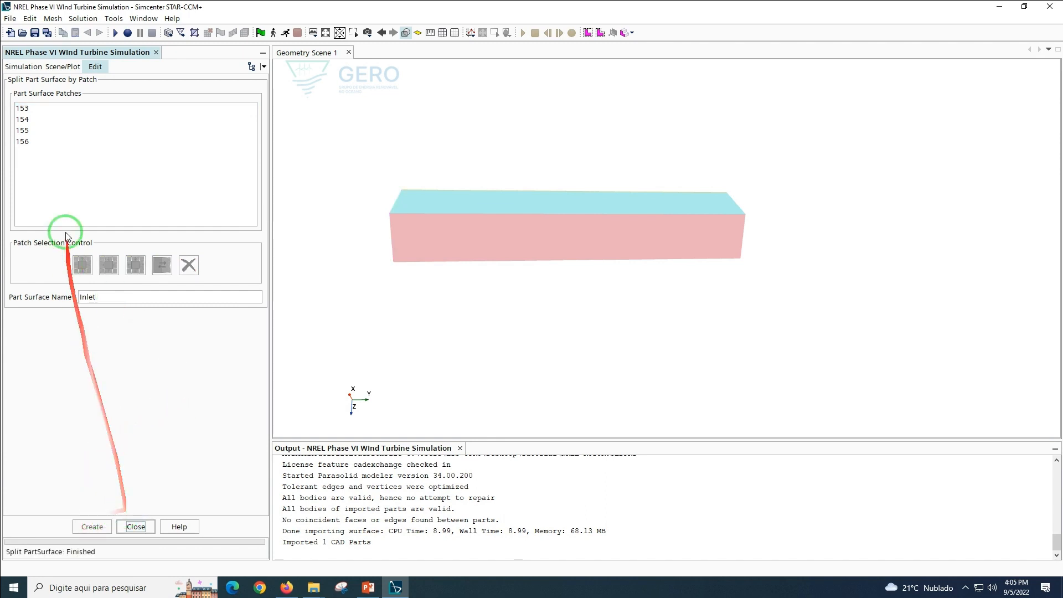
Split patch 153 off the Block Surface as a part surface named Side
left_click(28, 109)
left_click(113, 298)
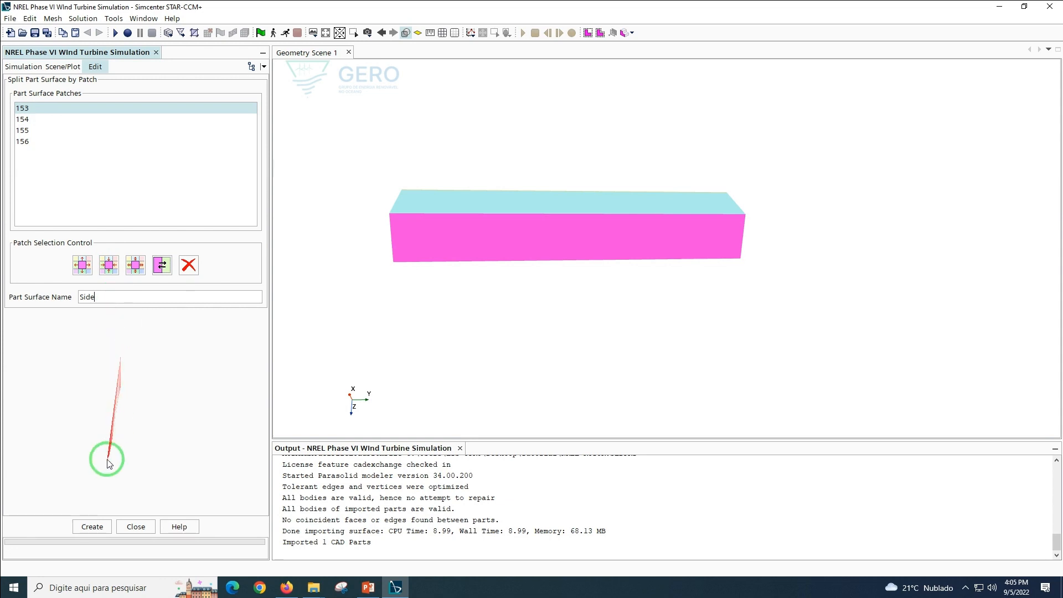
left_click(94, 521)
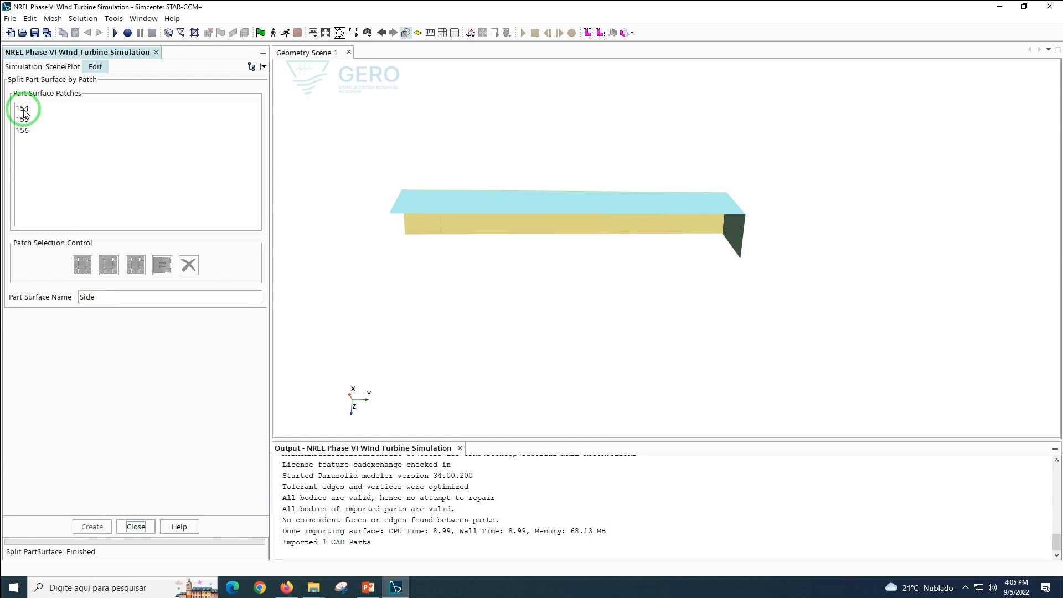
Split patch 154 off the Block Surface as a part surface named Outlet
left_click(23, 110)
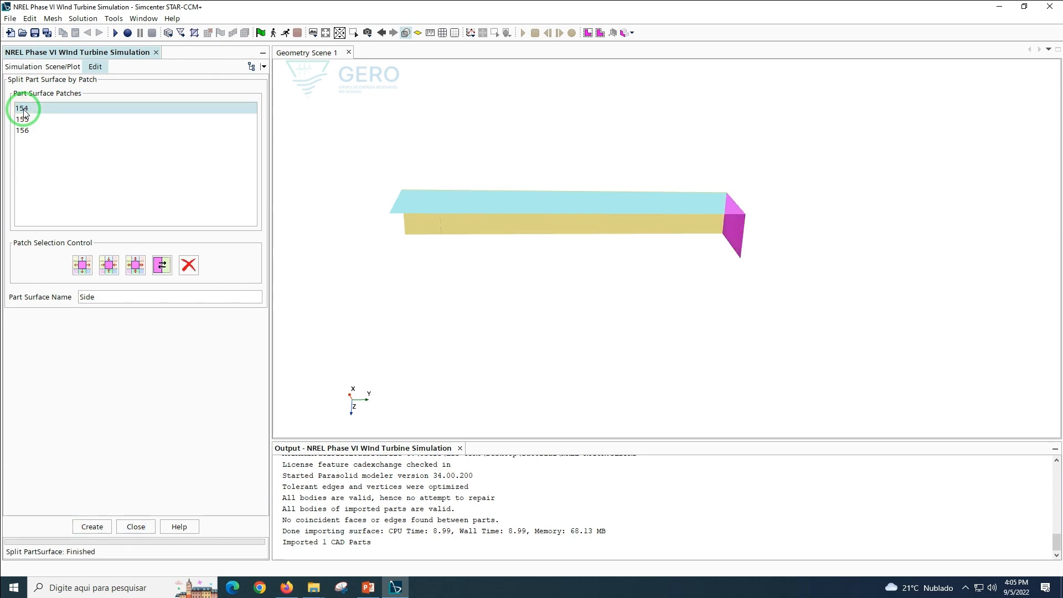
left_click(96, 296)
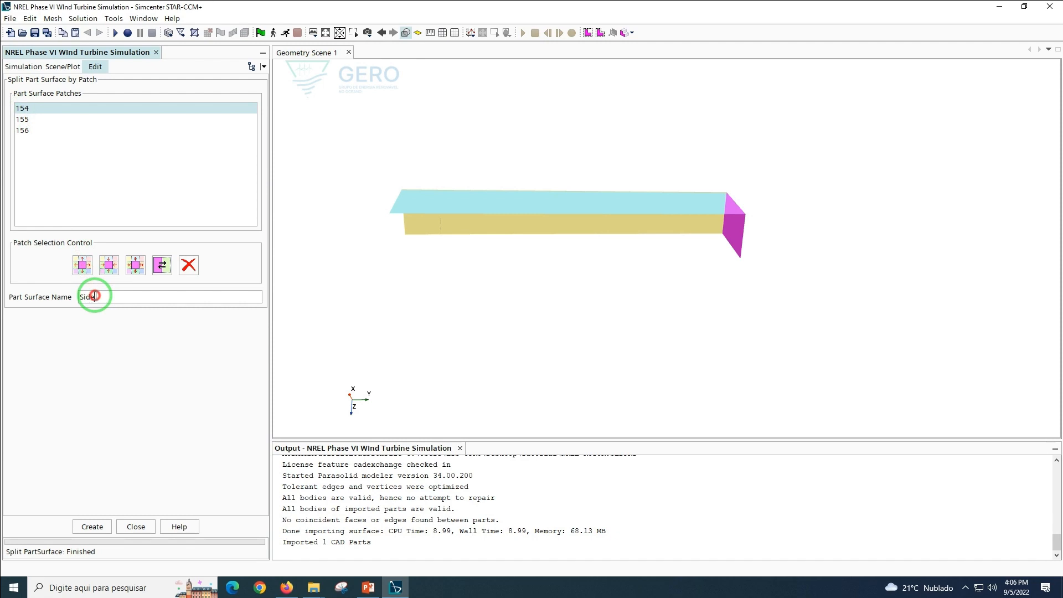
double_click(95, 296)
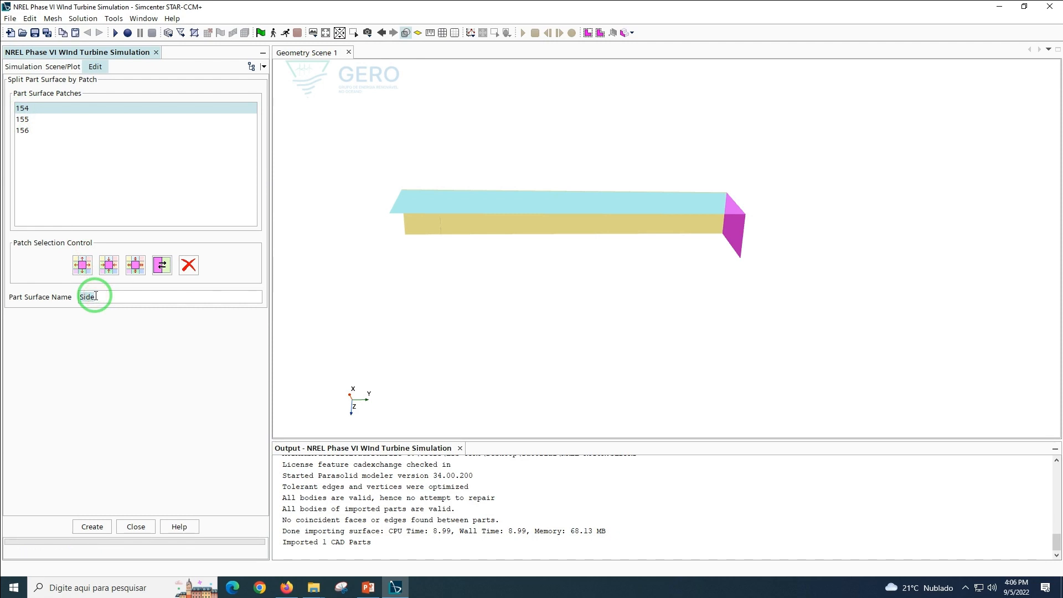
left_click(93, 526)
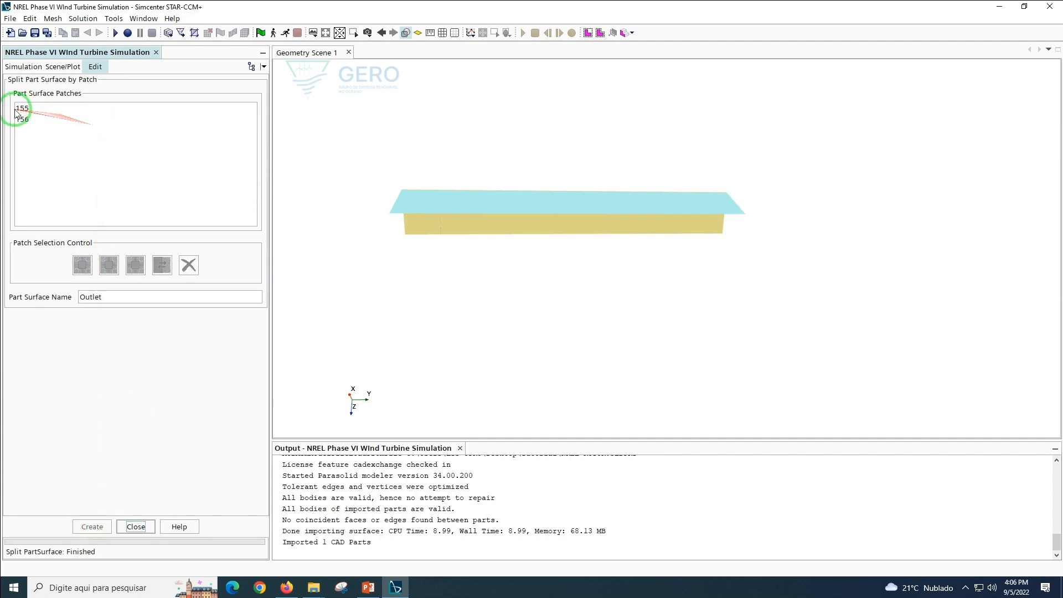
Split patch 155 off the Block Surface as a part surface named Top and finish the patch splitting
left_click(23, 109)
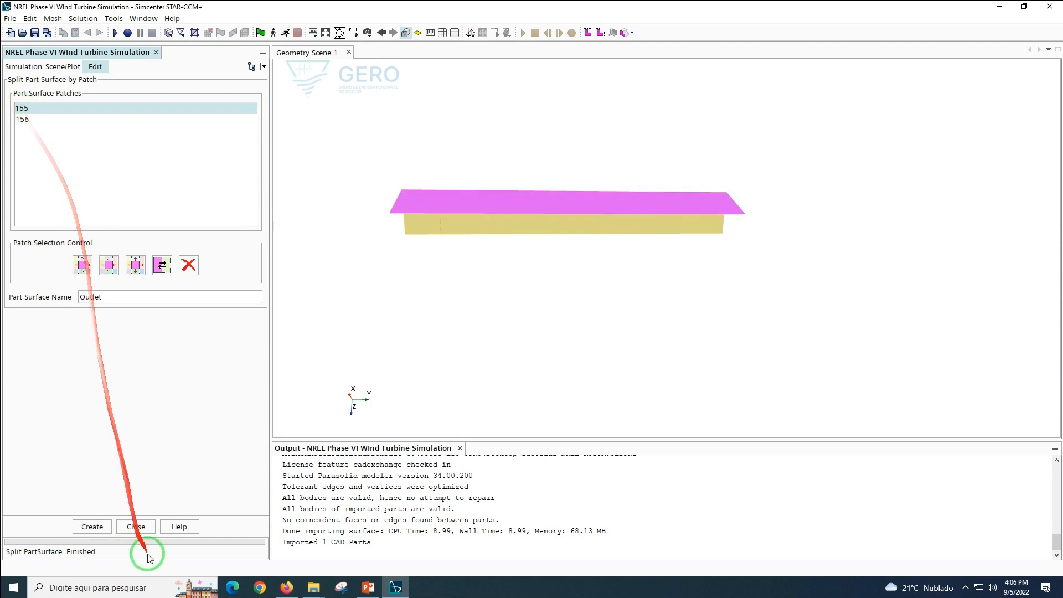
double_click(118, 297)
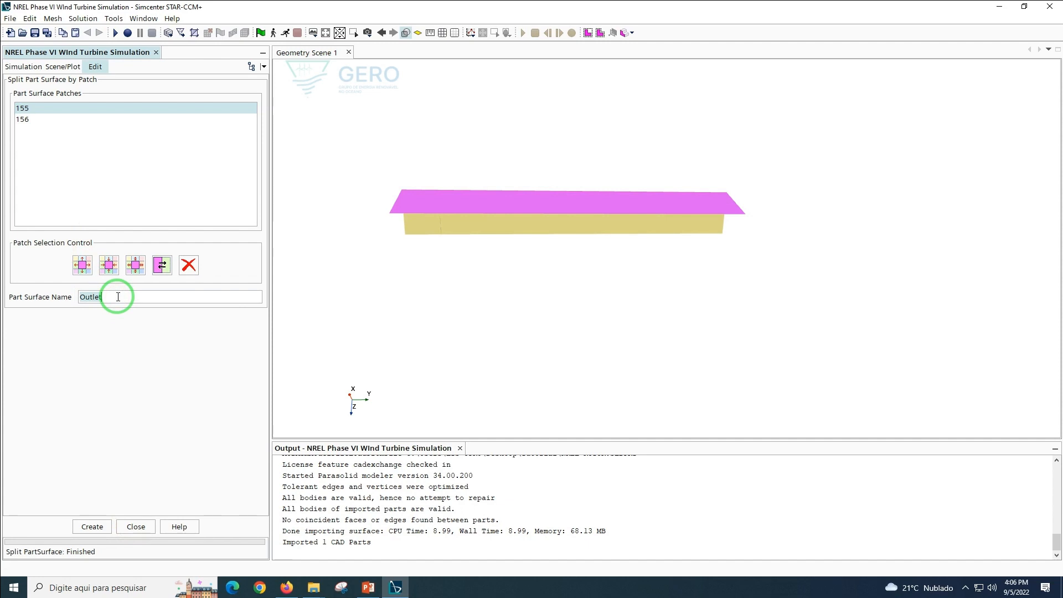
type("Top")
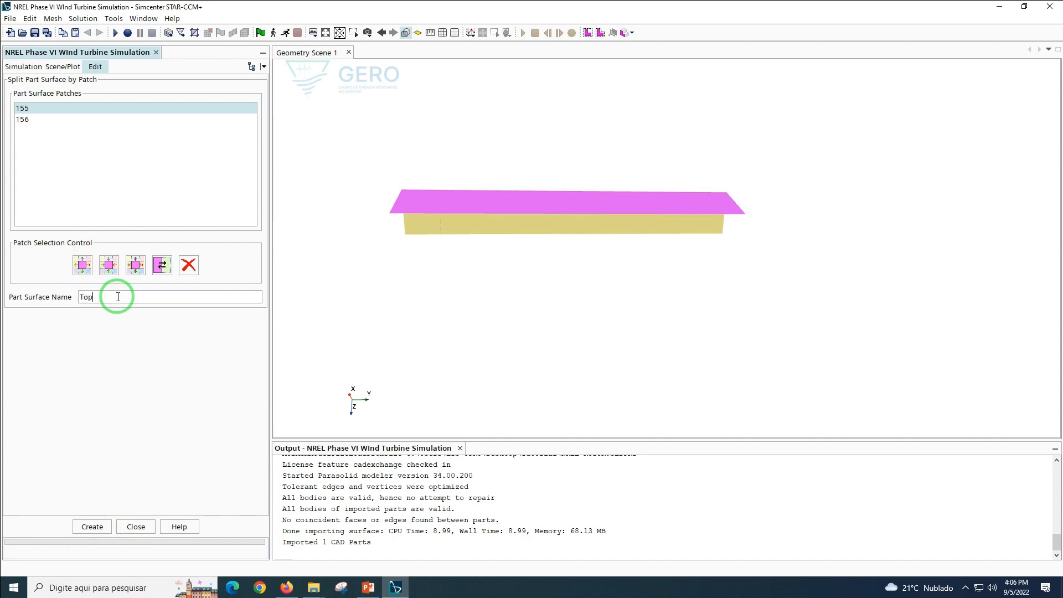
left_click(89, 527)
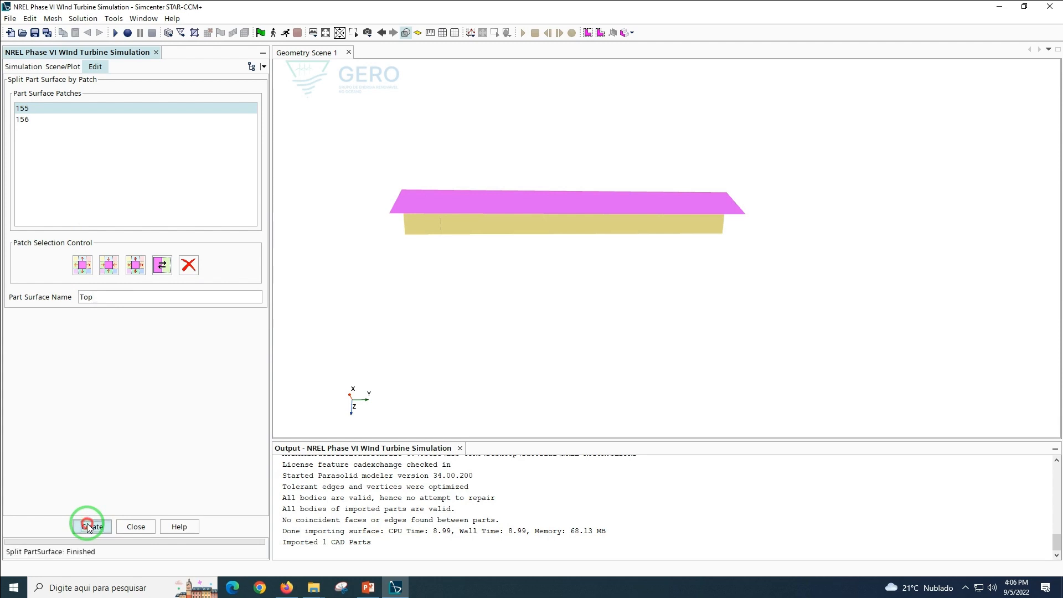
left_click(130, 526)
Rename the WindTunnel's remaining Block Surface as Side2 and save the simulation
left_click(82, 145)
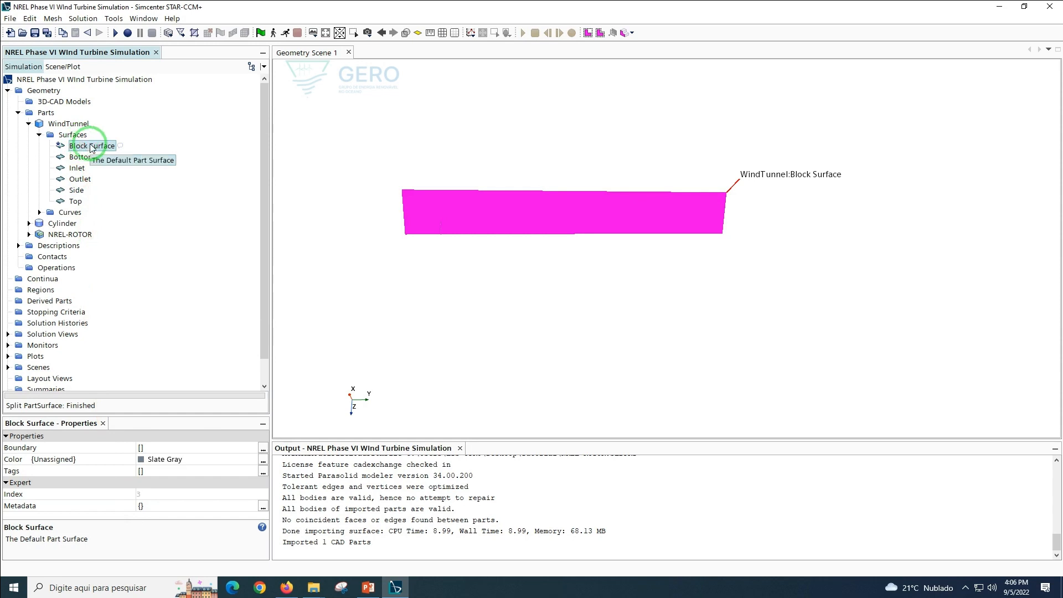
right_click(92, 147)
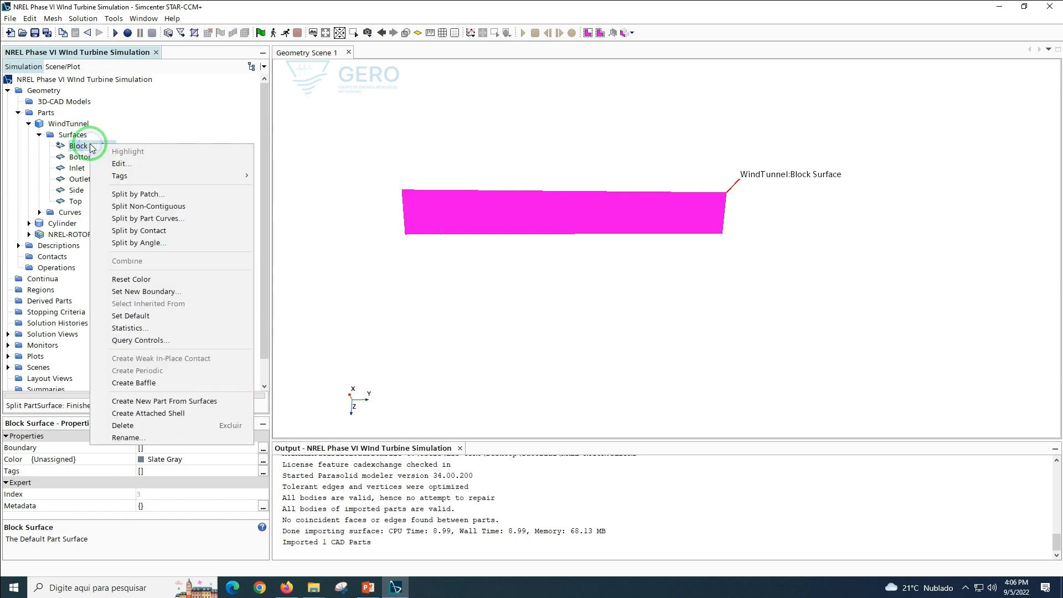
left_click(122, 438)
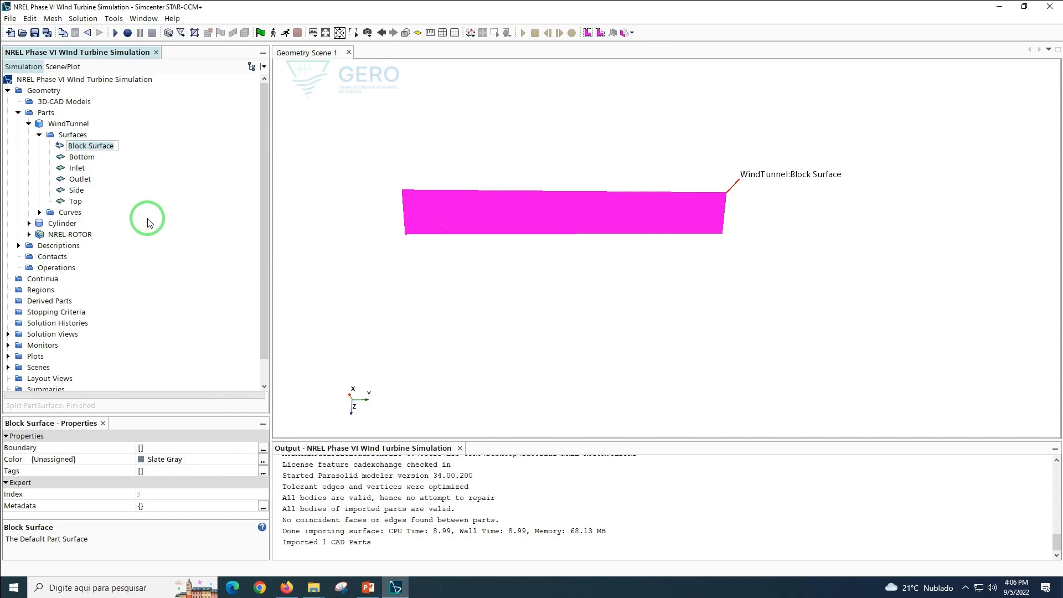
type("Side2")
key("Return")
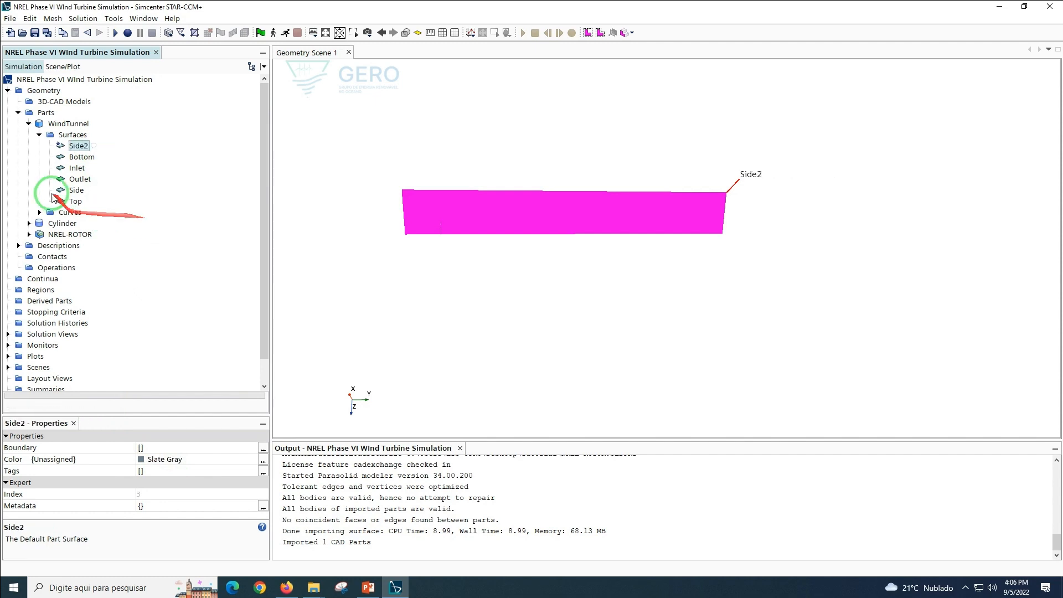
left_click(34, 34)
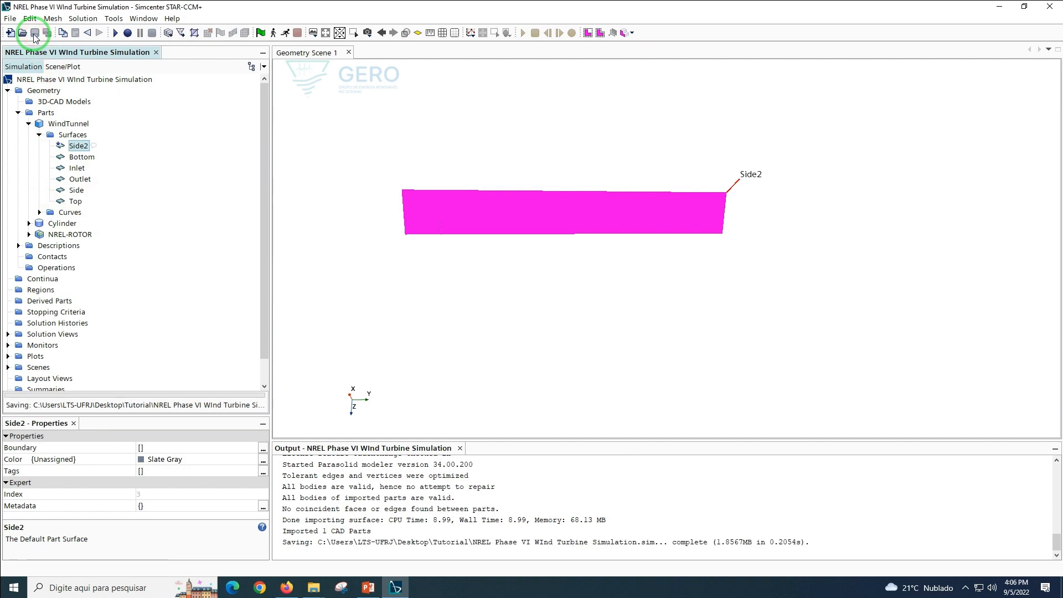
Start a Split by Patch on the Faces surface of NREL-ROTOR_Body
left_click(57, 236)
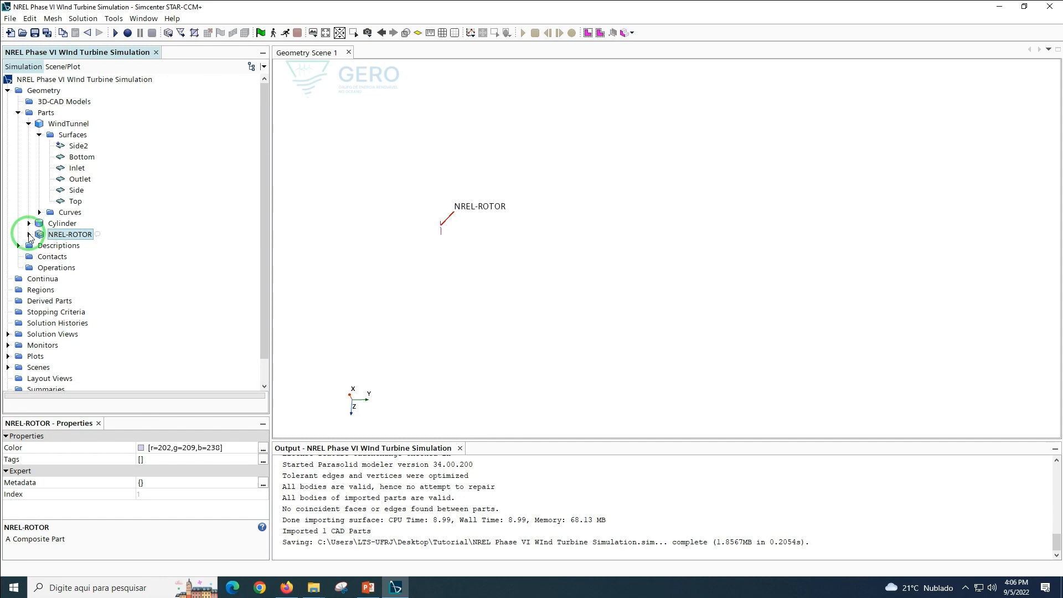
left_click(29, 234)
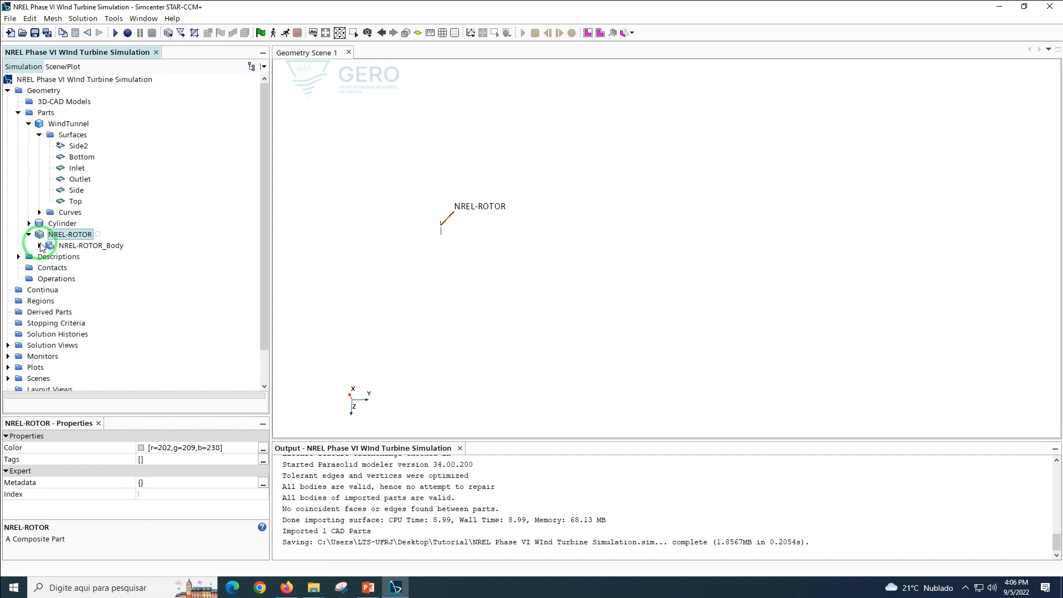
left_click(39, 245)
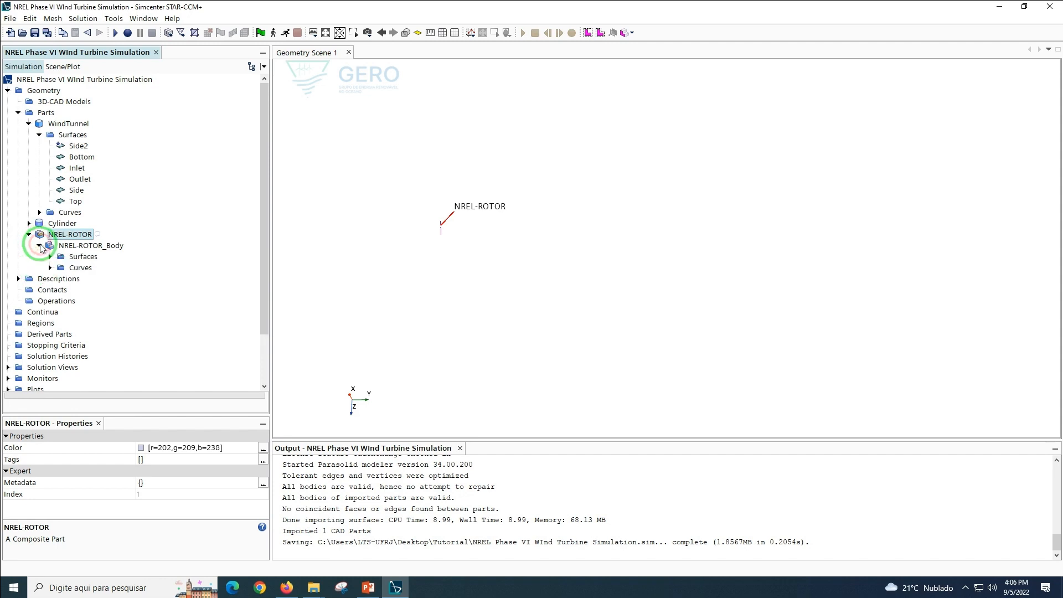
left_click(49, 257)
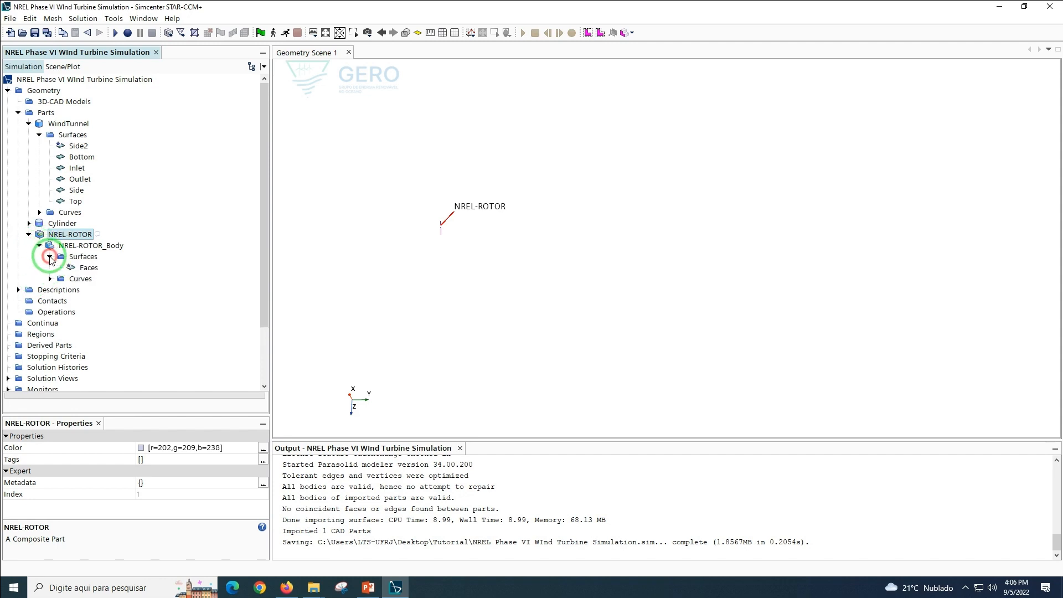
left_click(85, 269)
right_click(84, 269)
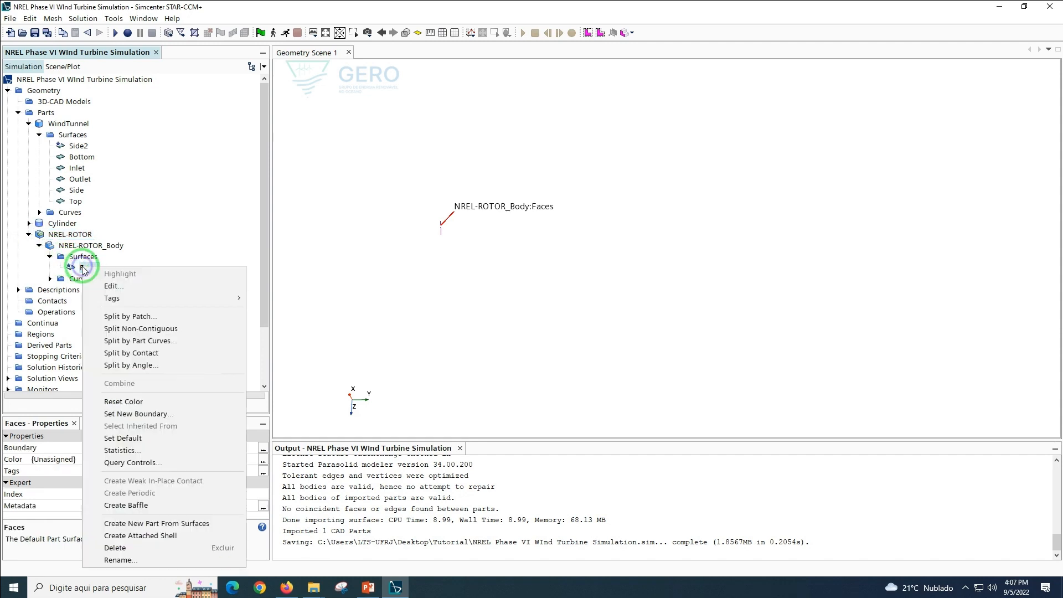
left_click(119, 316)
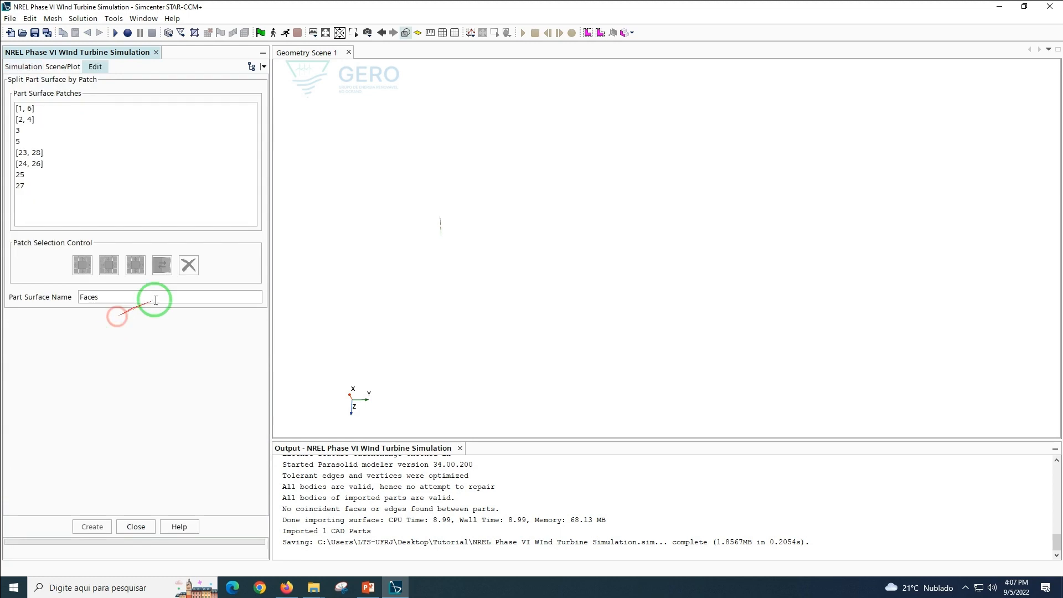
Split patches [1, 6] and 5 off the rotor's Faces surface as a part surface named Blade1-Base
left_click(326, 32)
mouse_move(569, 227)
left_mouse_down()
mouse_move(557, 191)
mouse_move(484, 133)
mouse_move(534, 178)
mouse_move(629, 174)
mouse_move(612, 218)
mouse_move(616, 208)
left_mouse_up()
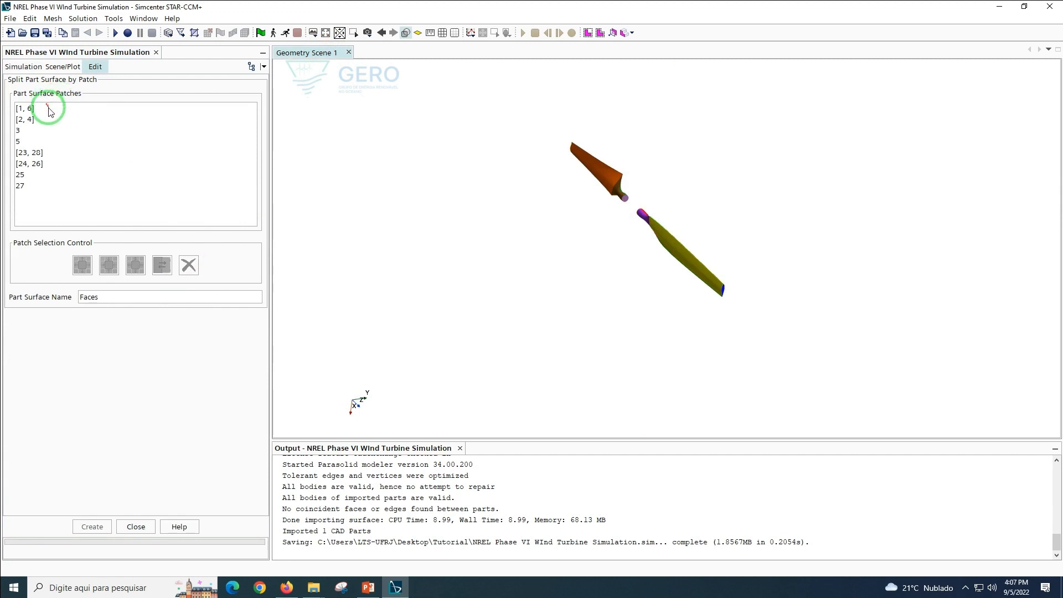
left_click_drag(482, 174, 452, 170)
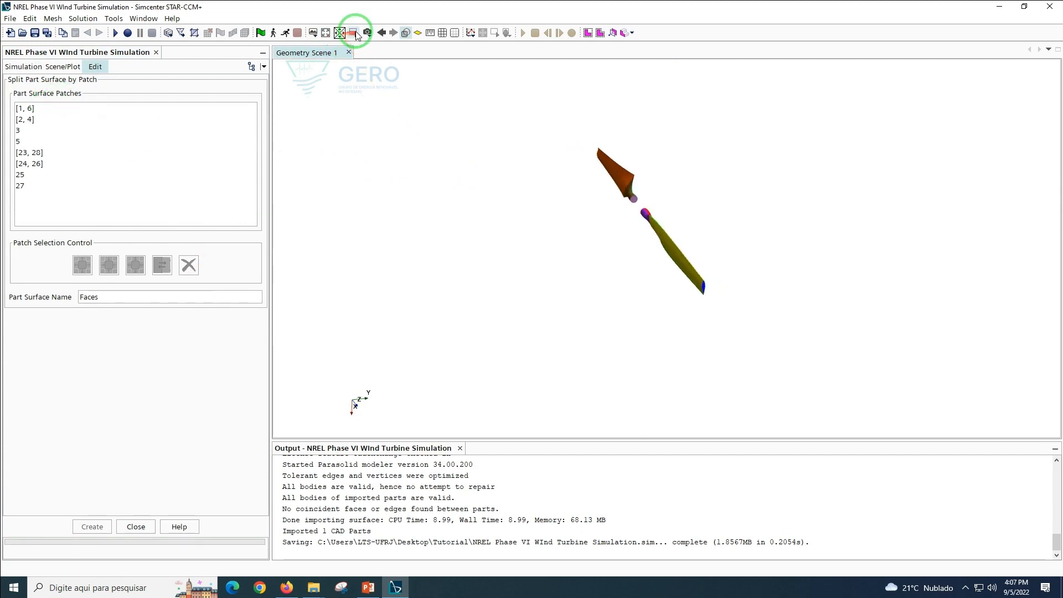
left_click(325, 35)
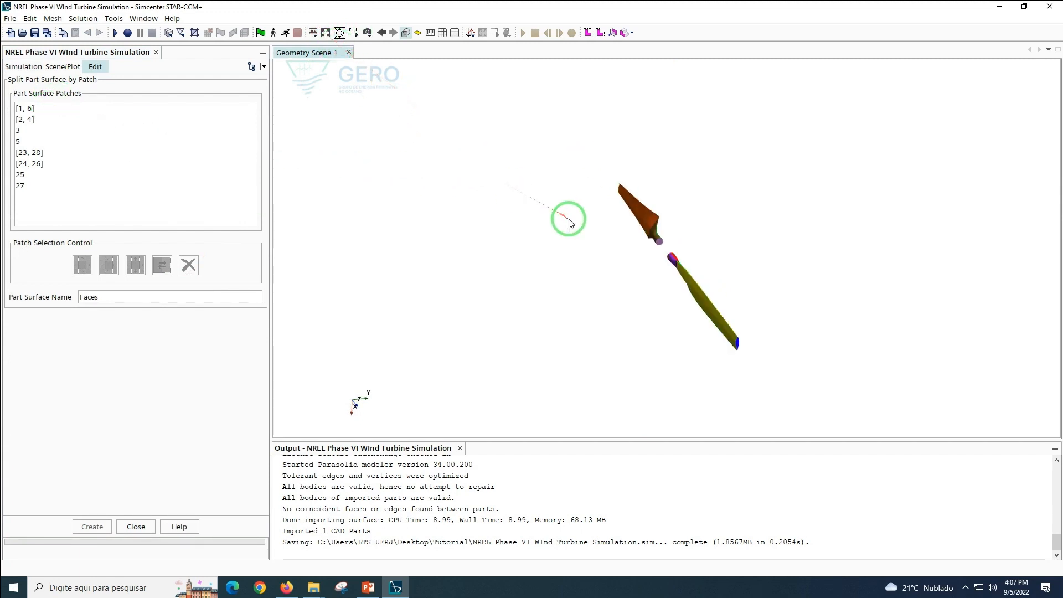
left_click(35, 109)
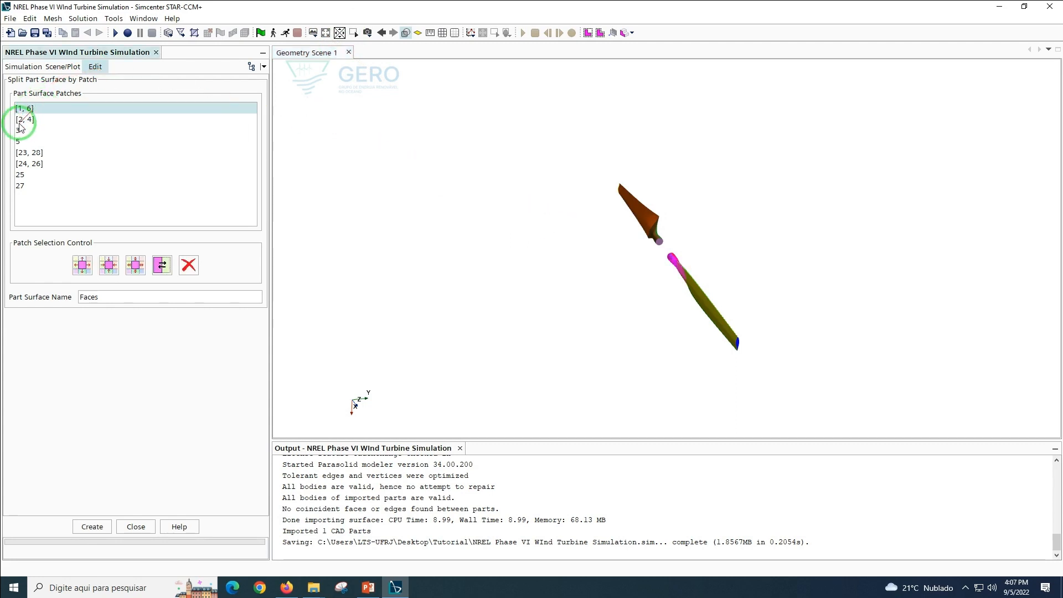
left_click(21, 142, "ctrl")
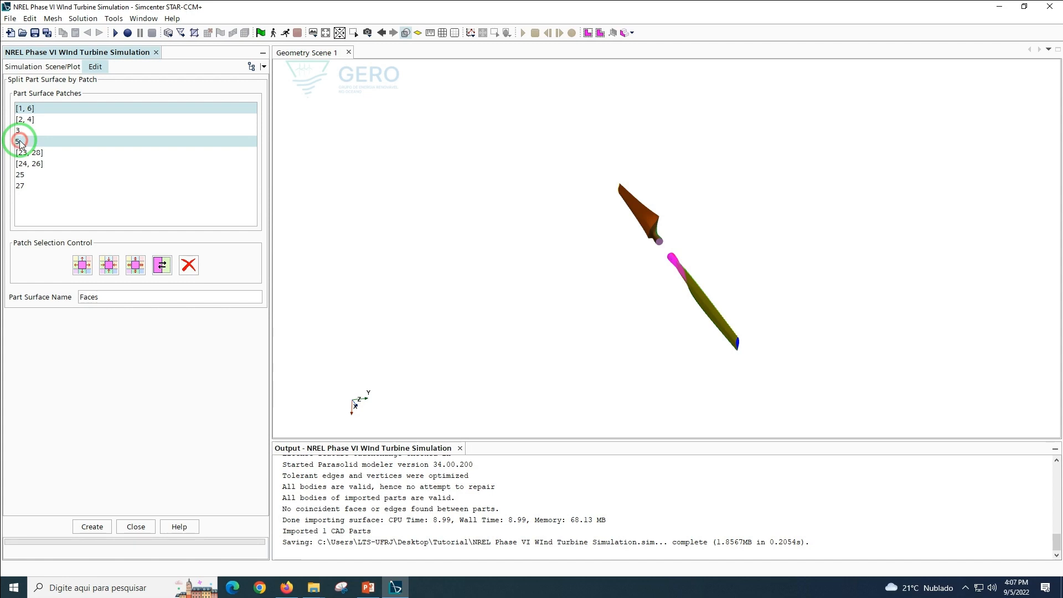
left_click(132, 298)
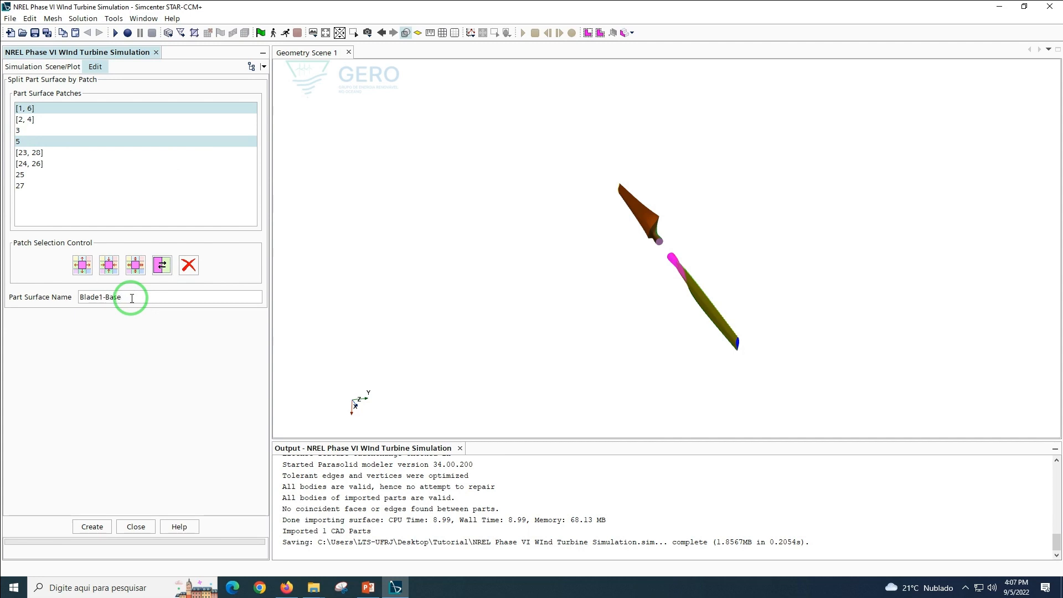
left_click(92, 526)
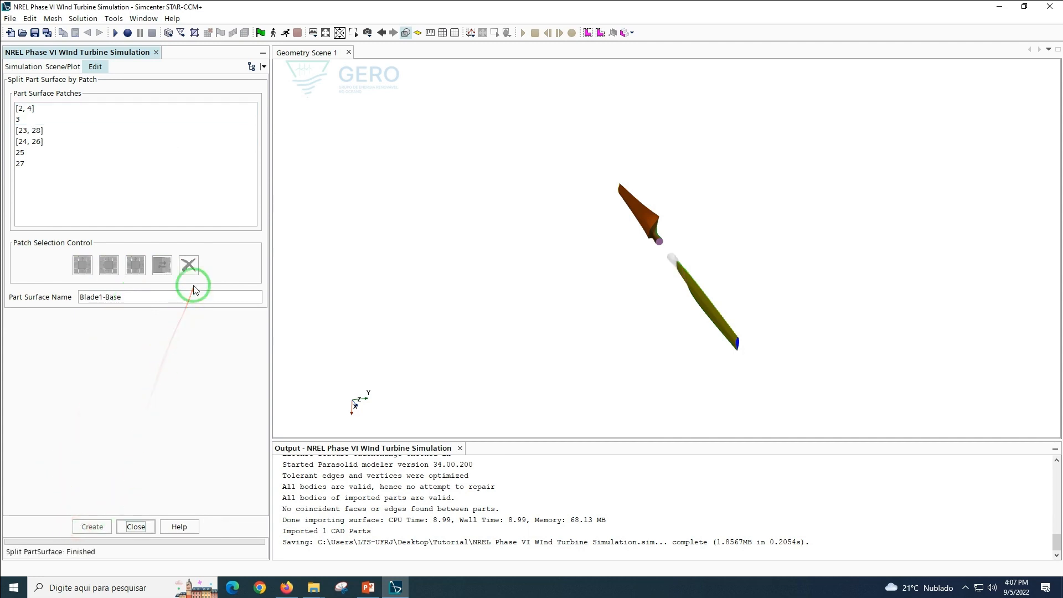
Split patches [2, 4] and 3 off the rotor's Faces surface as a part surface named Blade1
left_click(30, 110)
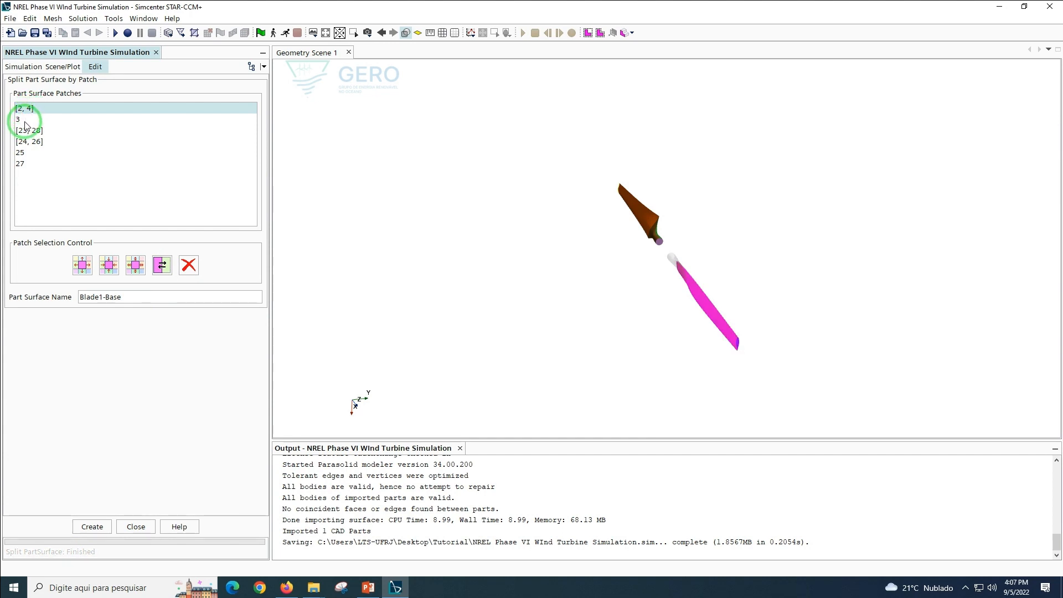
left_click(25, 120, "ctrl")
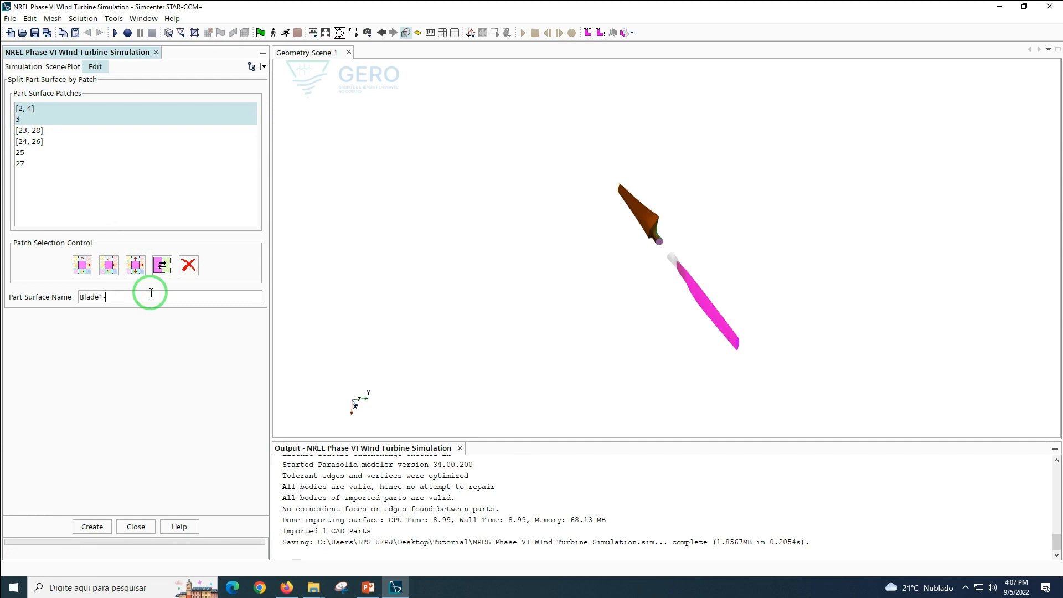
left_click(91, 528)
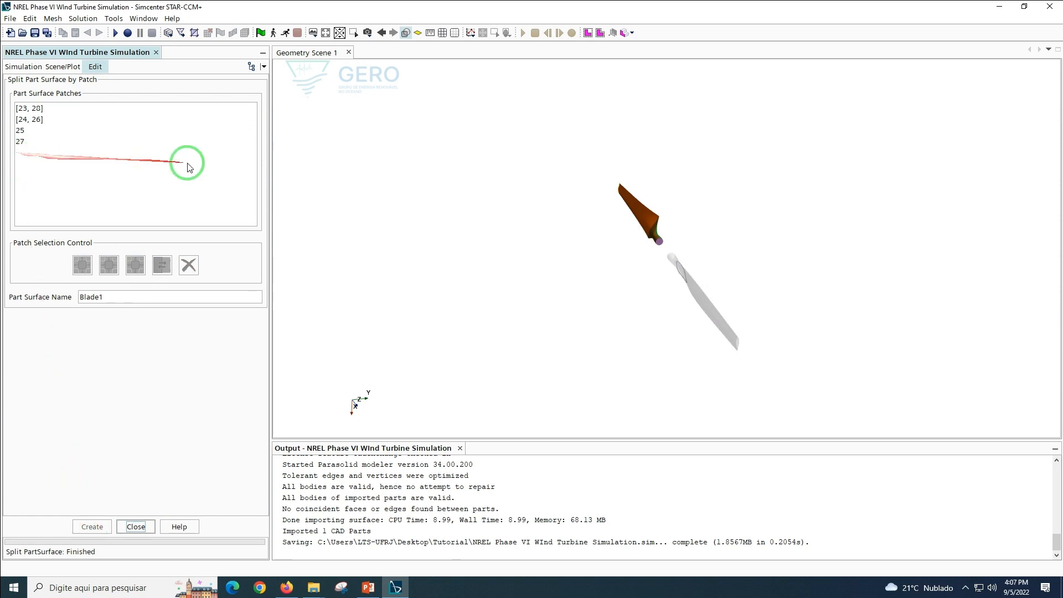
Split patches [23, 28] and 27 off the rotor's Faces surface as a part surface named Blade2-Base
left_click_drag(605, 219, 569, 218)
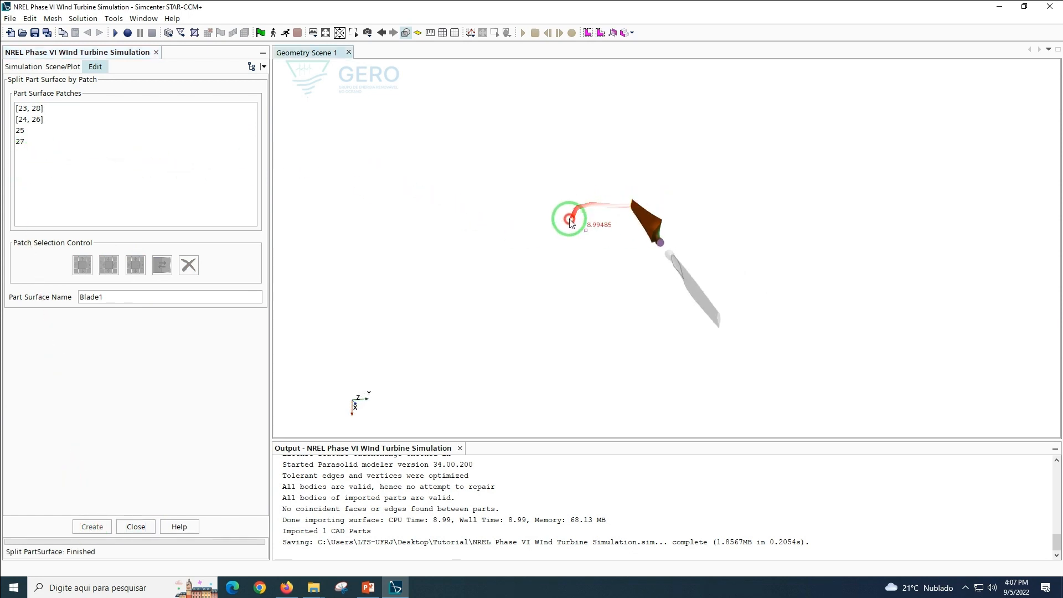
left_click(28, 111)
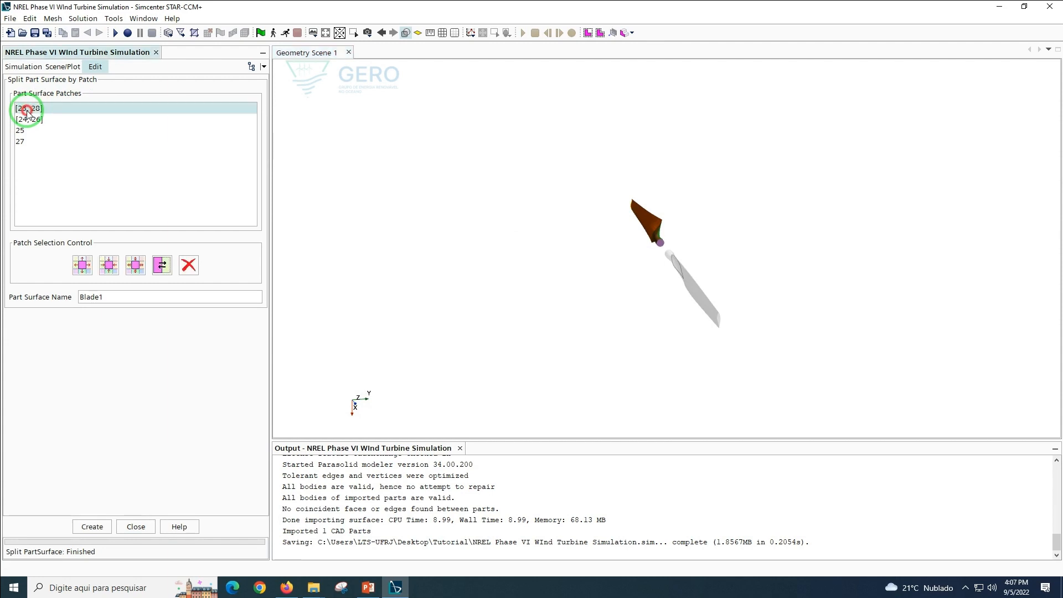
left_click(21, 142, "ctrl")
left_click(106, 295)
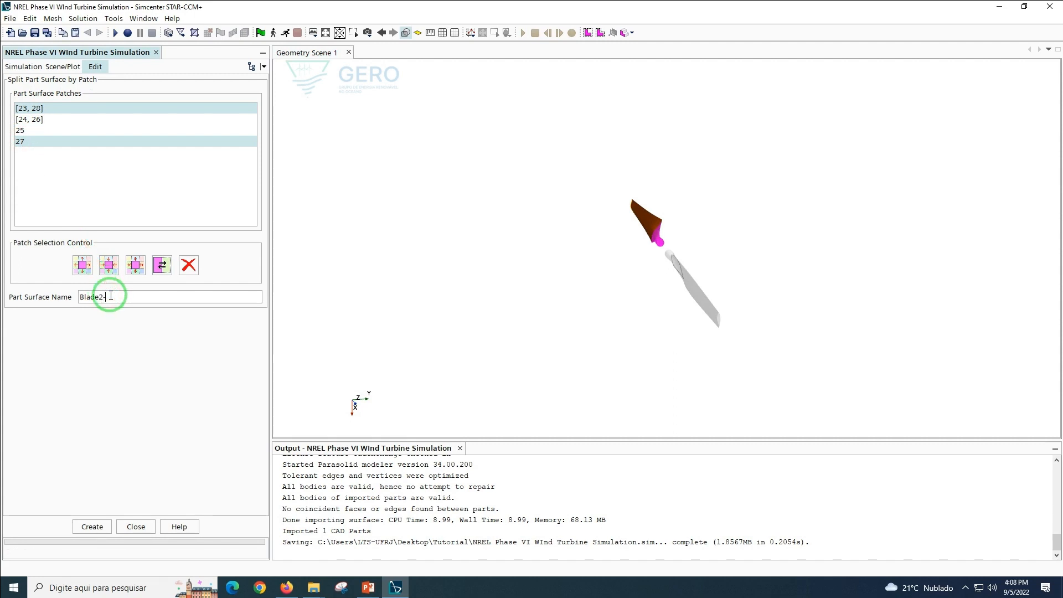
left_click(90, 528)
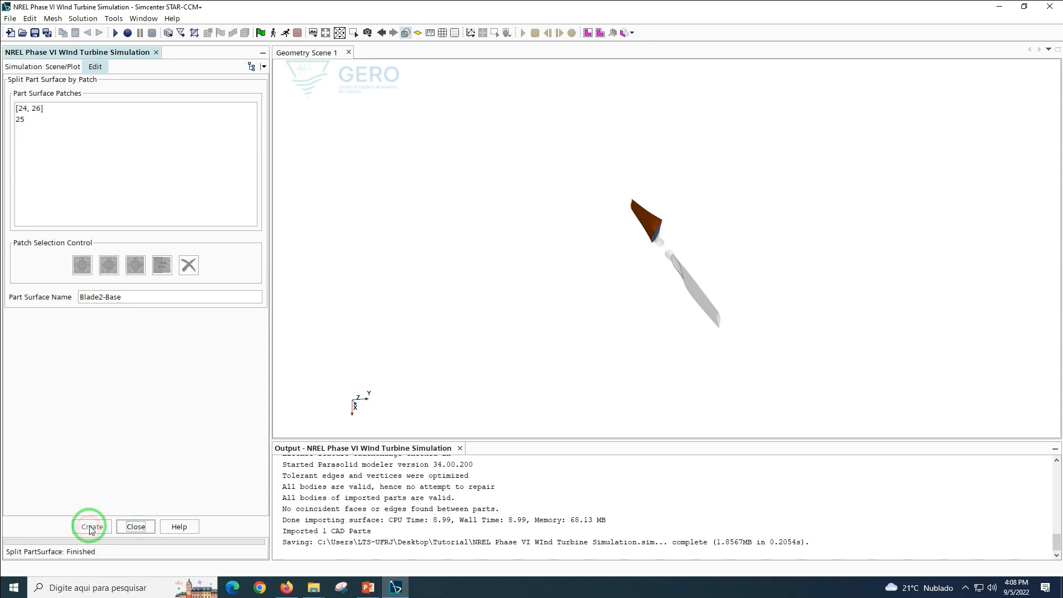
Finish the patch splitting and rename the remaining Faces surface of NREL-ROTOR_Body as Blade2
left_click(23, 118)
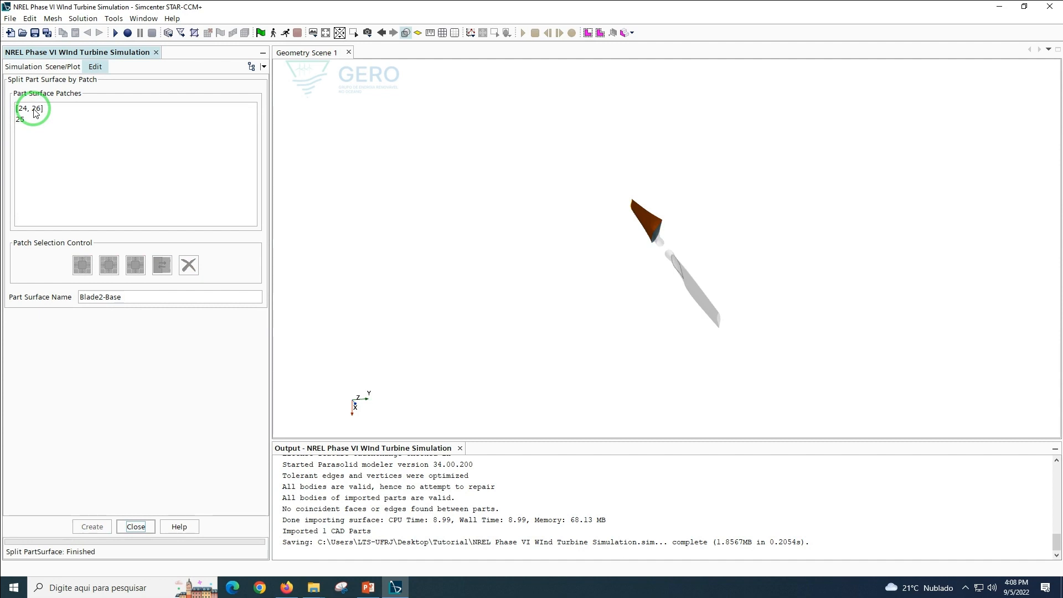
left_click(136, 526)
left_click(87, 302)
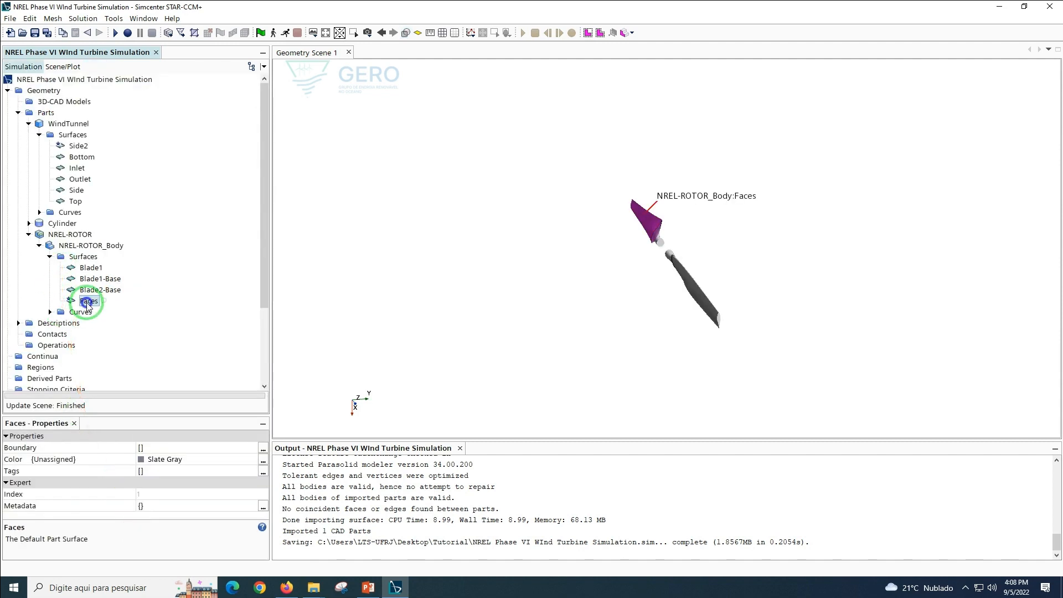
right_click(88, 301)
left_click(120, 584)
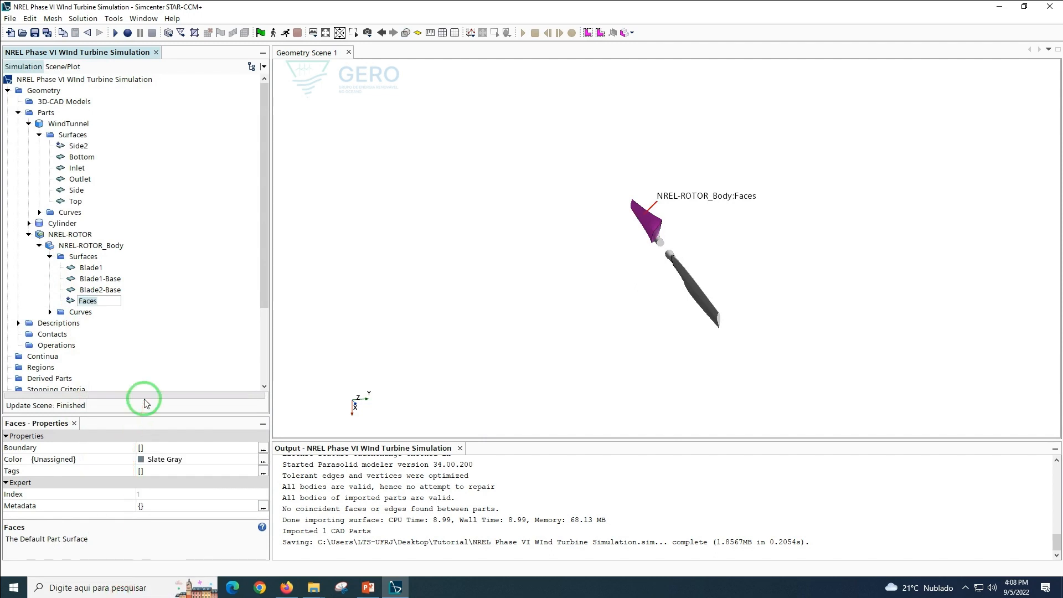
type("Blade2")
key("Return")
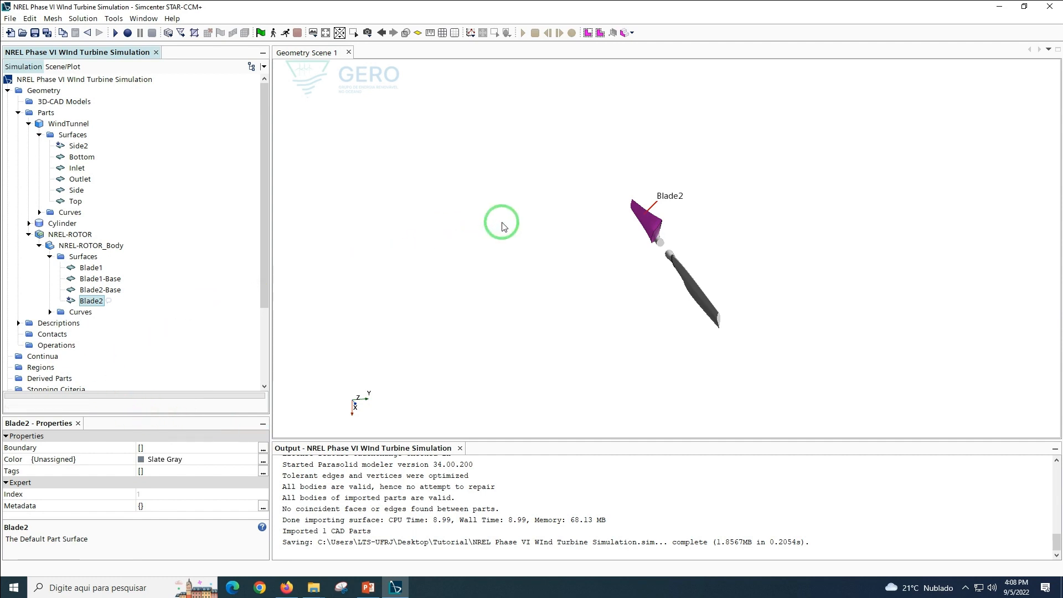
Rename the Cylinder part's Cylinder Surface as RotatingPart and save the simulation
left_click(28, 224)
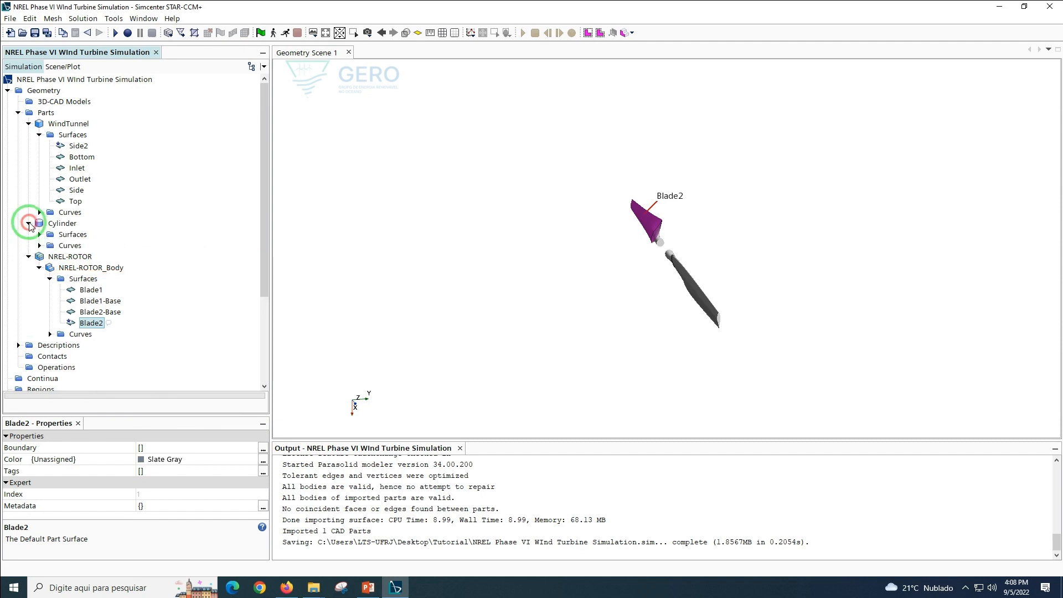
left_click(40, 234)
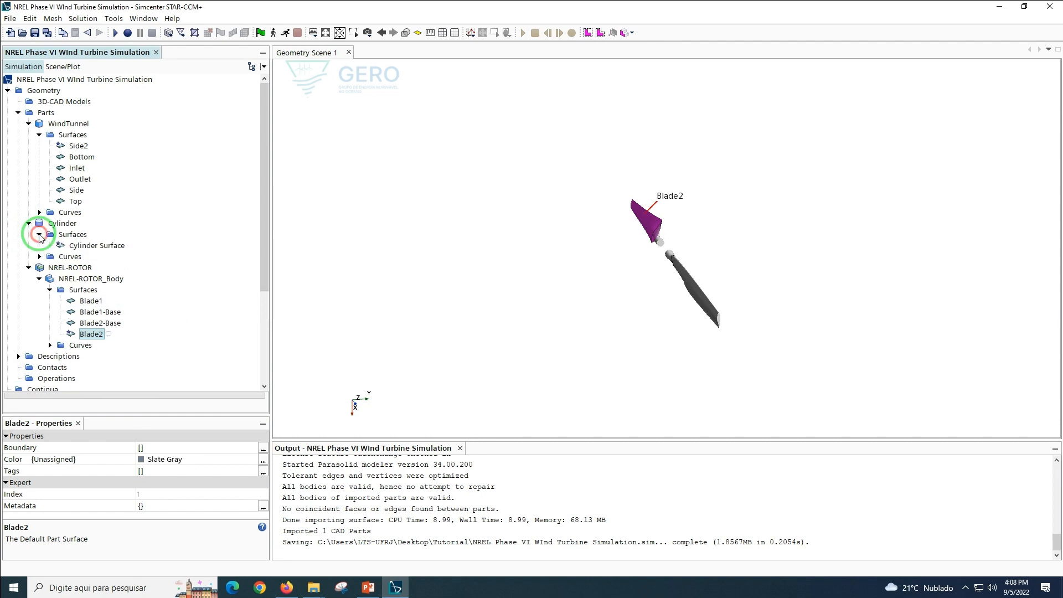
right_click(97, 245)
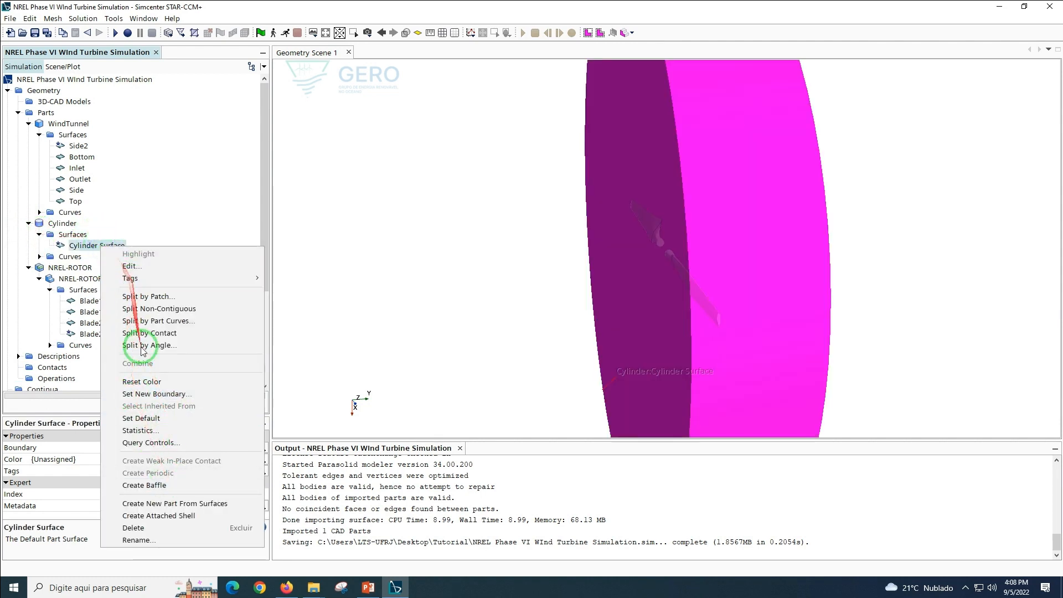
left_click(145, 541)
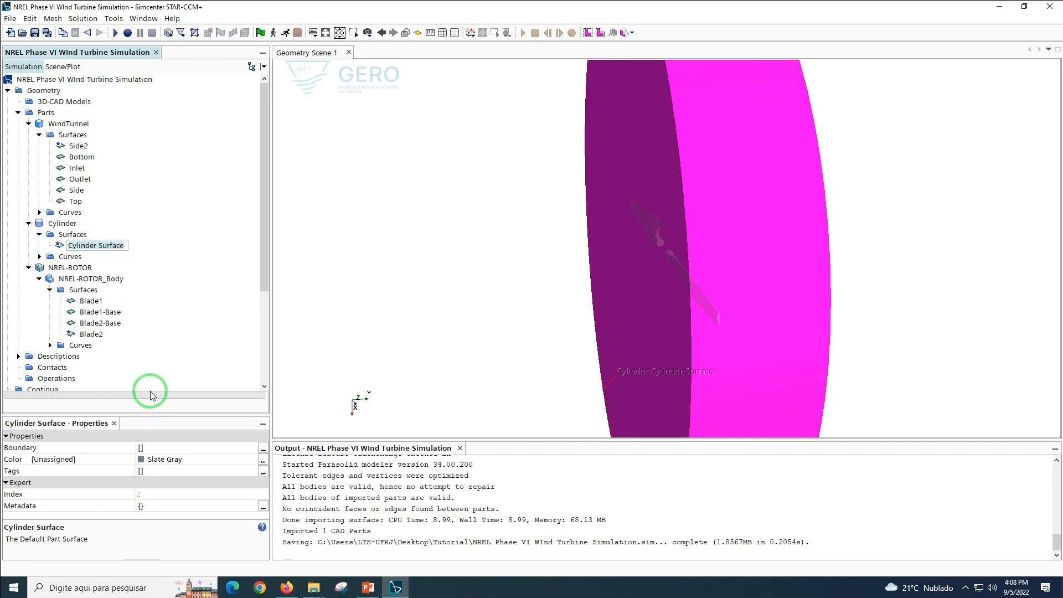
type("R")
key("Return")
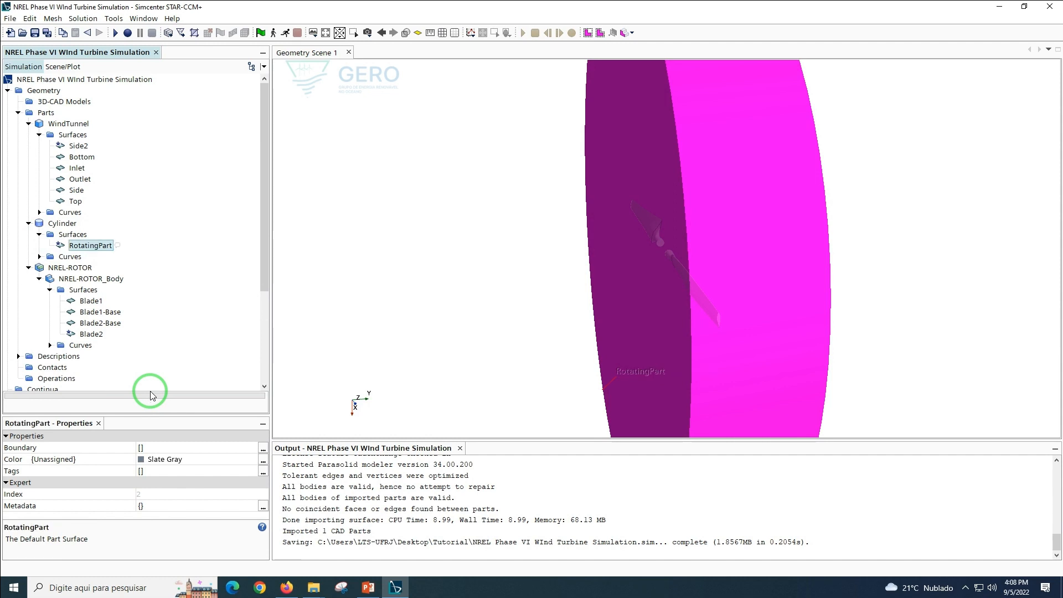
left_click(35, 33)
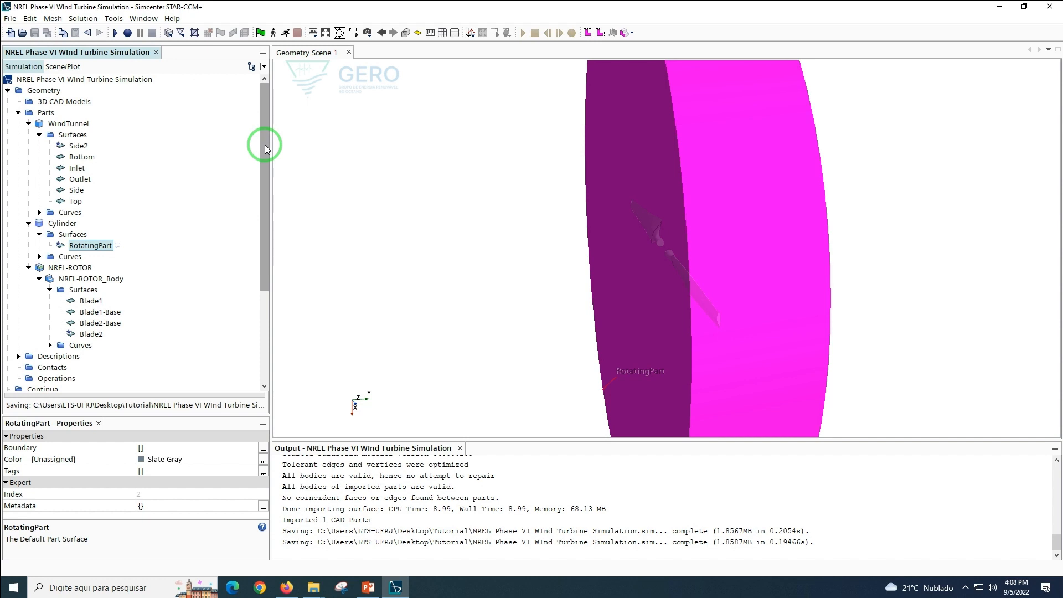
Subtract the Cylinder from the WindTunnel with a Boolean operation, using WindTunnel as the target part and Discrete mode
left_click(60, 224)
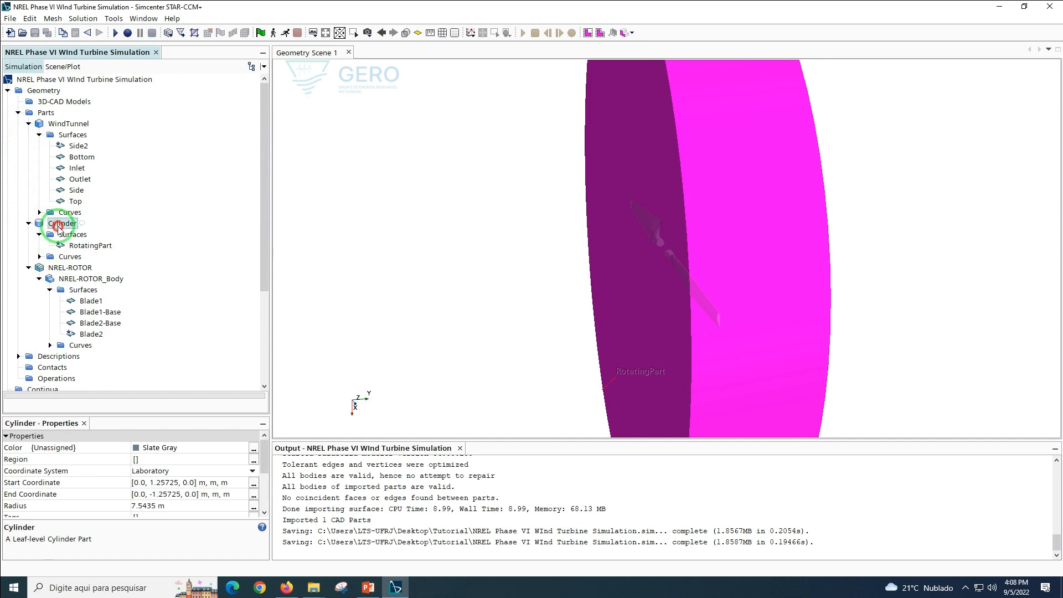
left_click(68, 125)
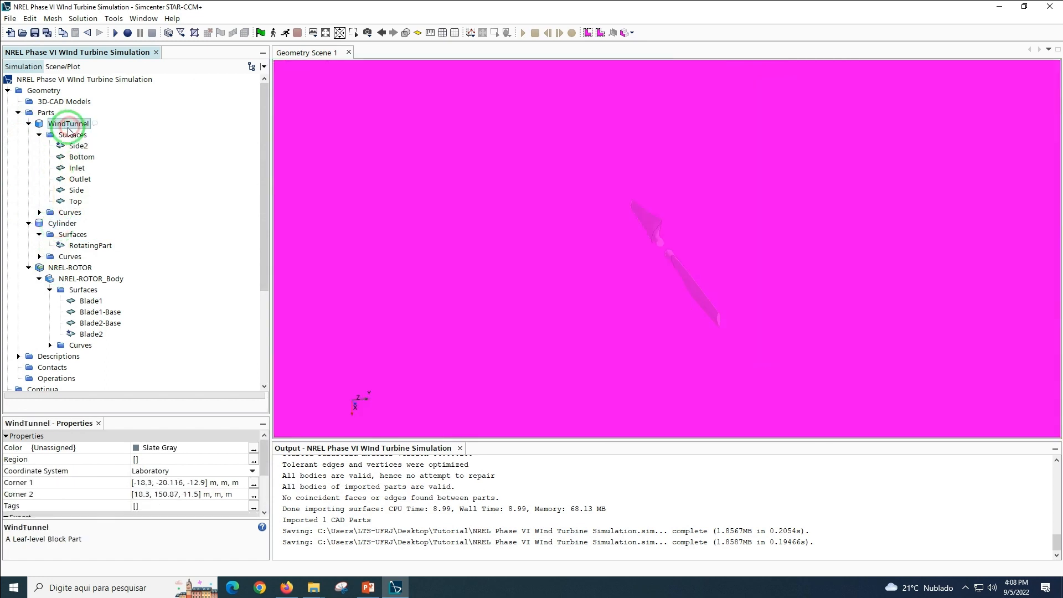
left_click(56, 225)
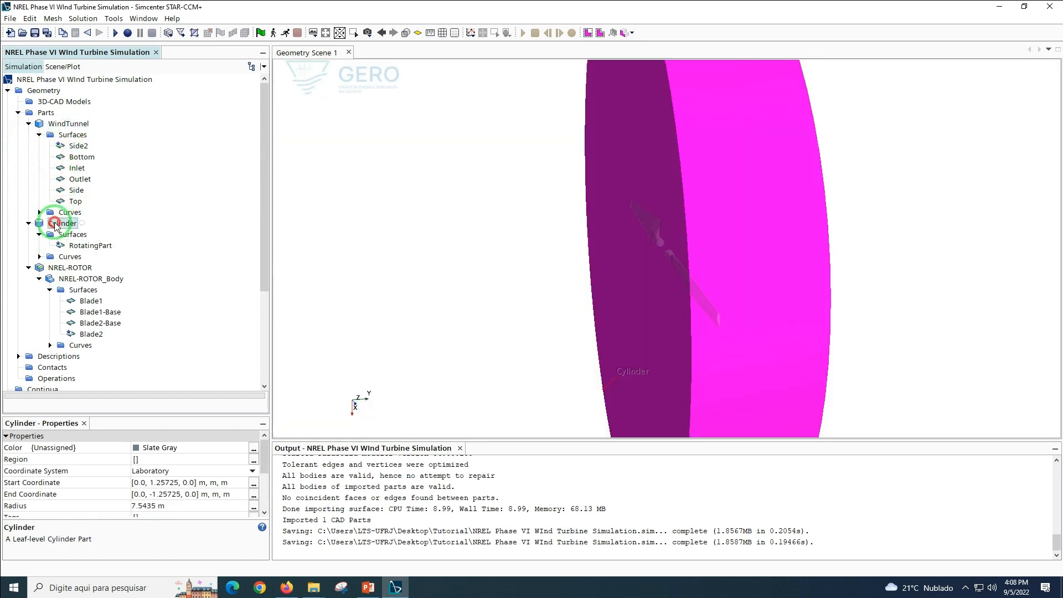
left_click(64, 124, "ctrl")
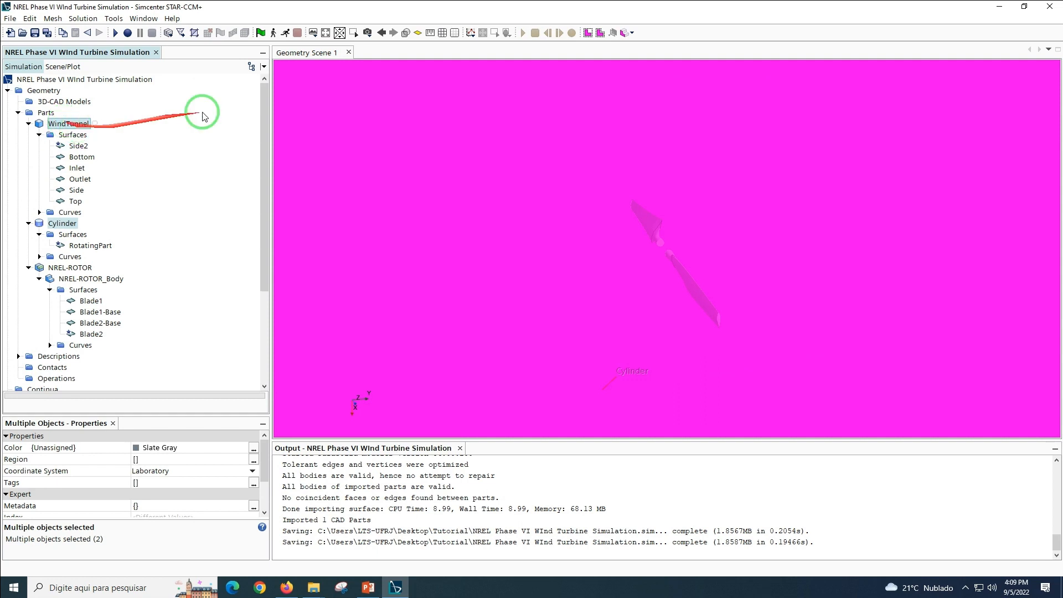
left_click(326, 32)
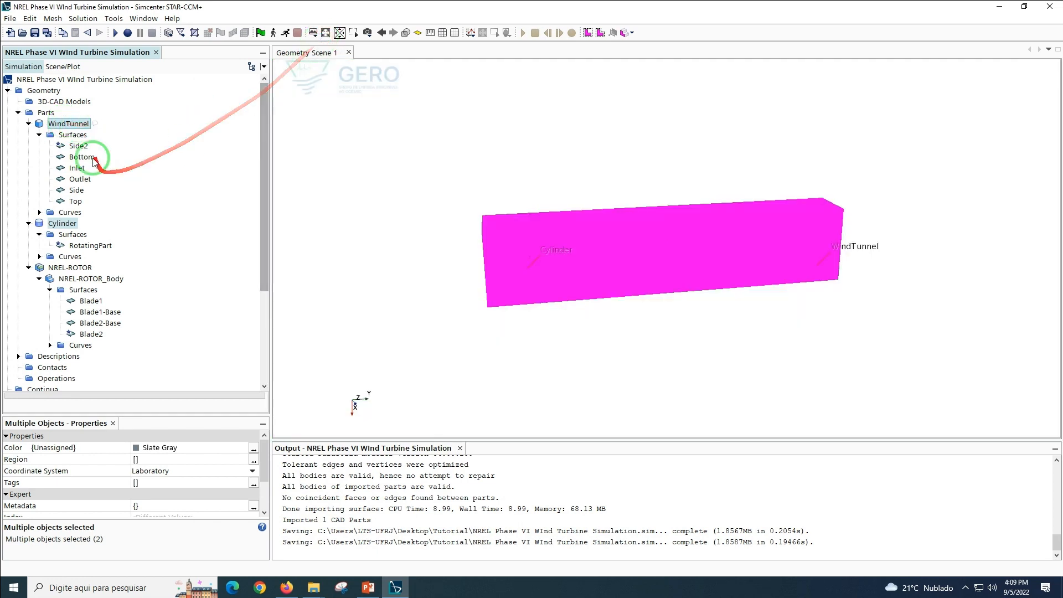
right_click(62, 126)
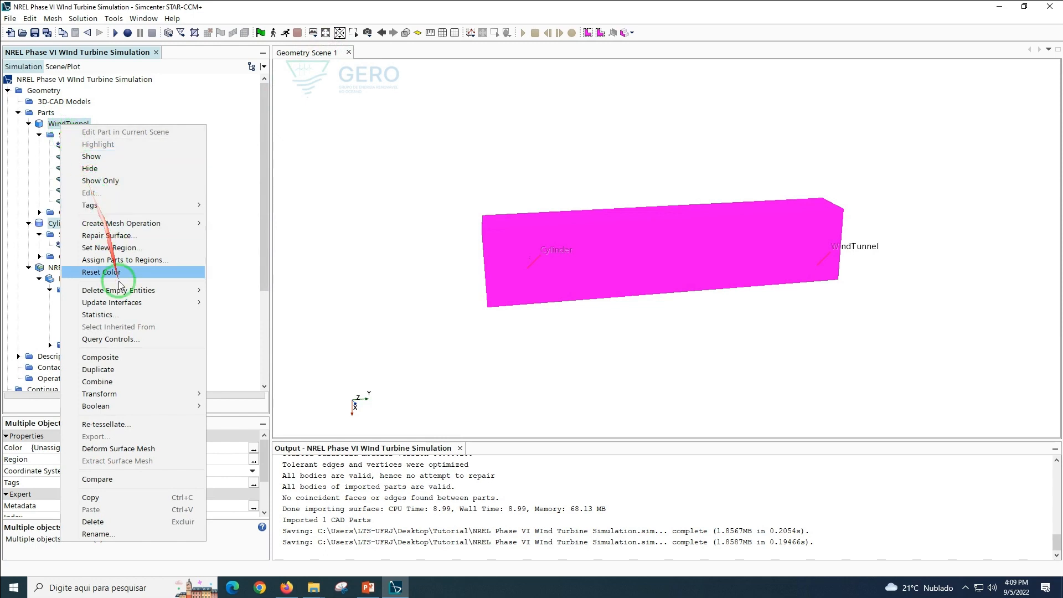
mouse_move(139, 405)
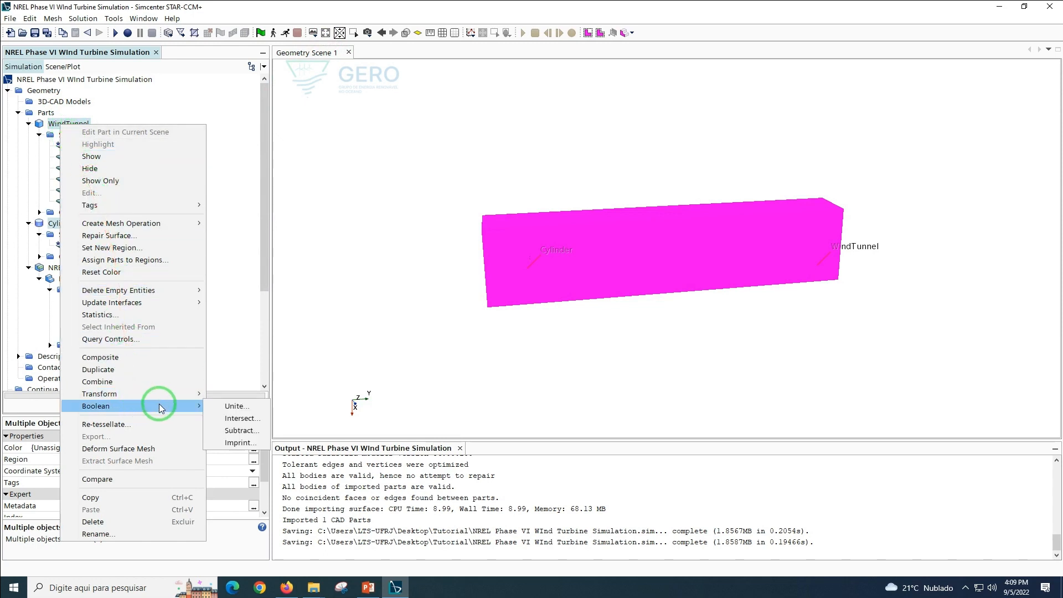
left_click(239, 430)
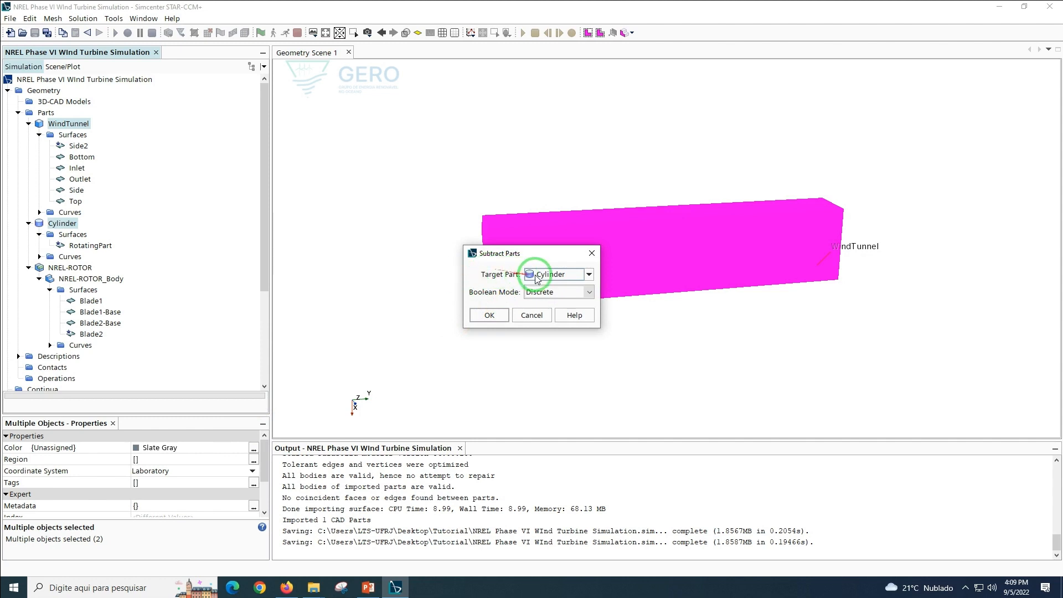
left_click(588, 275)
left_click(569, 298)
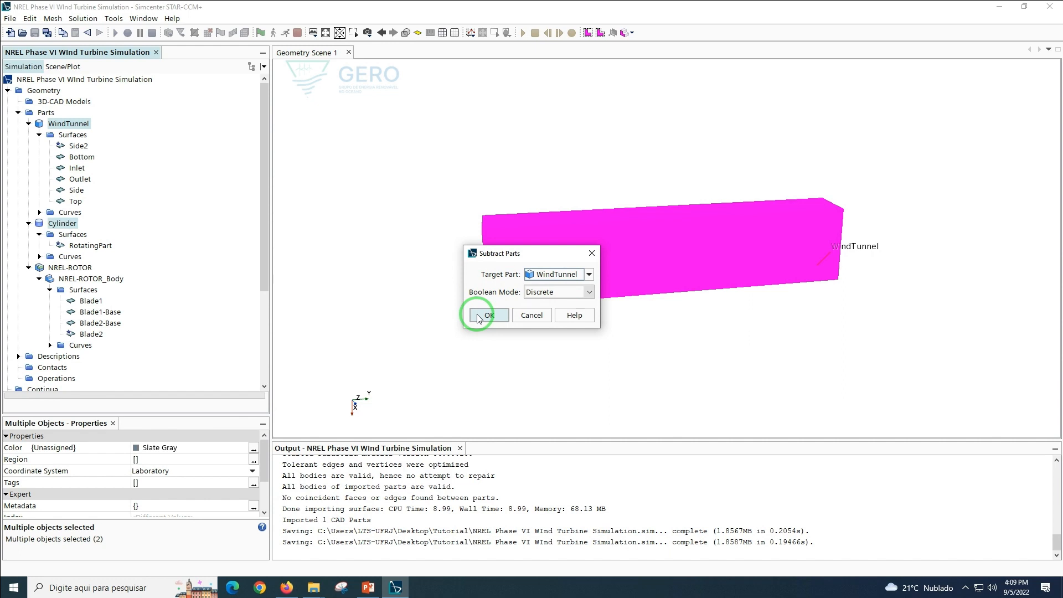
left_click(479, 317)
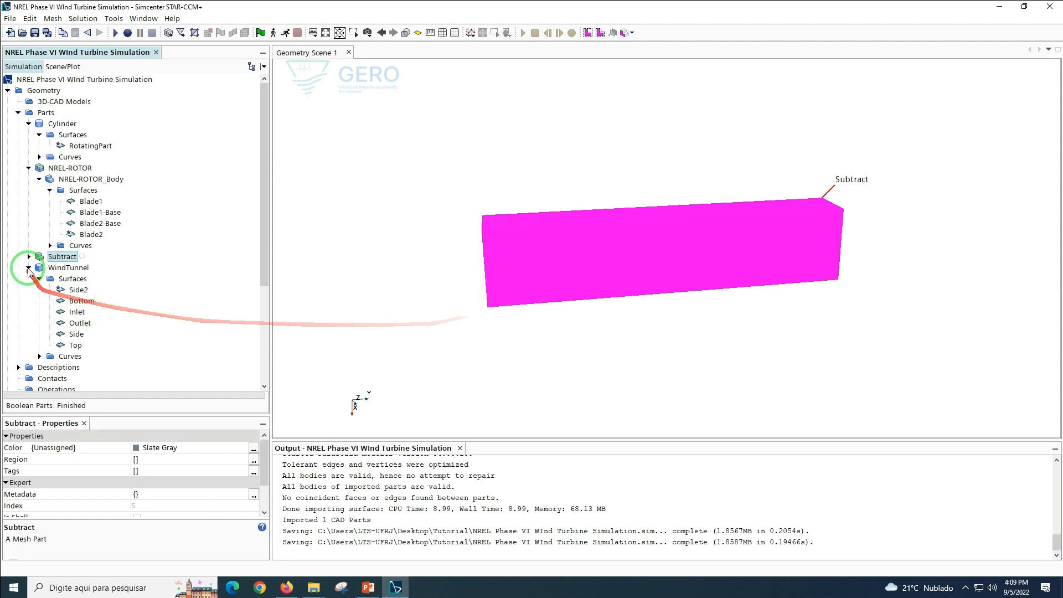
Rename the Subtract part as VirtualWindTunnel and save the simulation
right_click(58, 257)
left_click(108, 590)
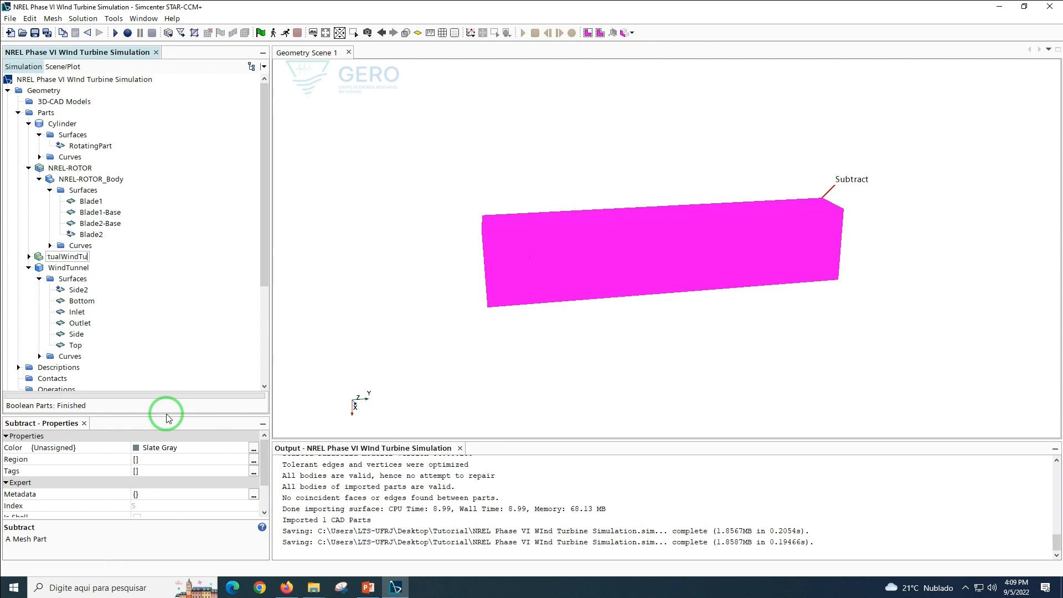
key("Return")
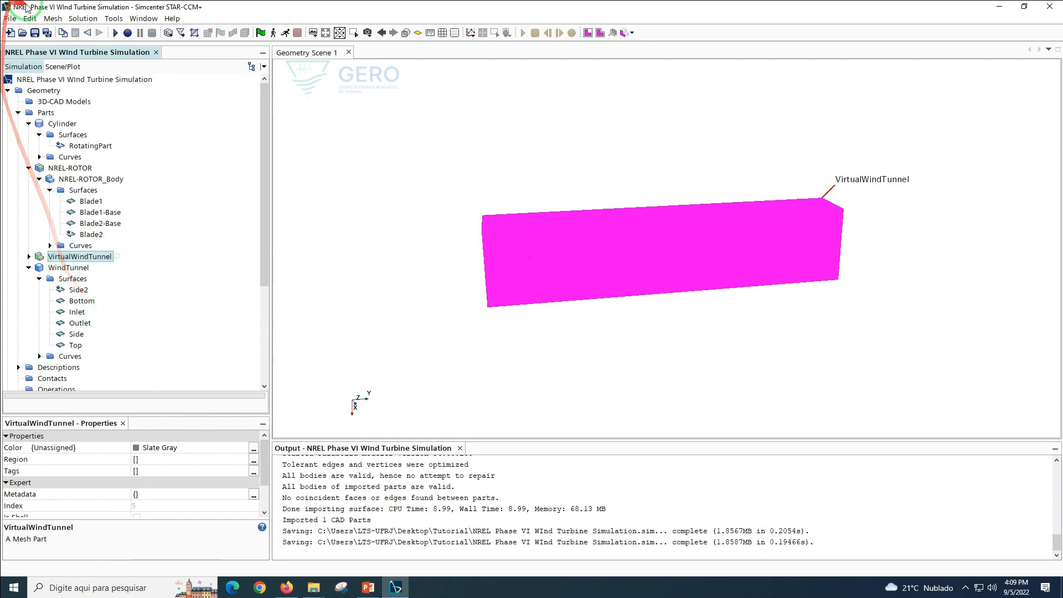
left_click(34, 33)
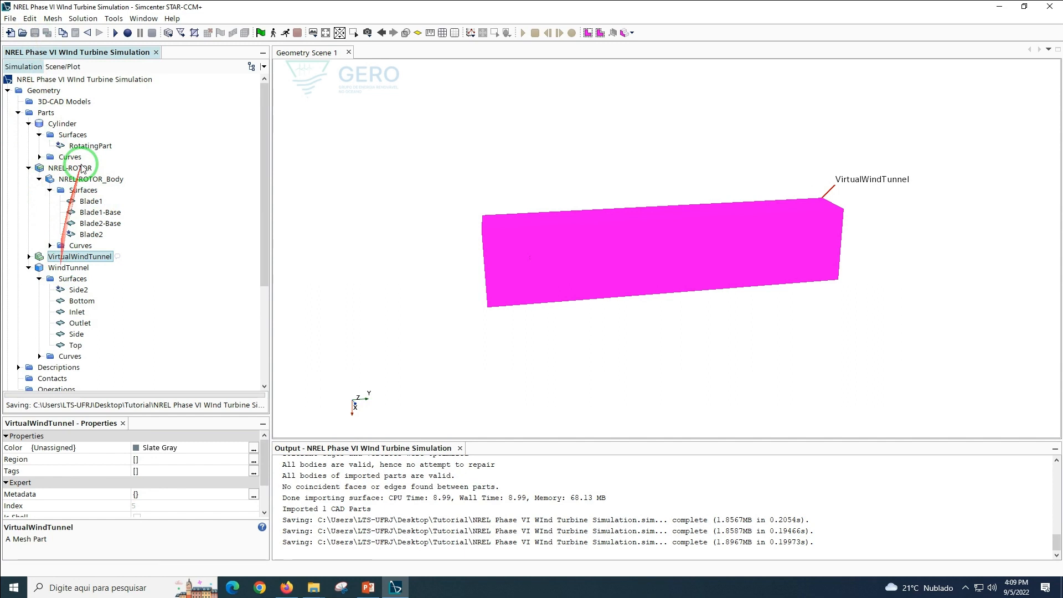
Subtract NREL-ROTOR from the Cylinder with a Boolean operation, using Cylinder as the target part and Discrete mode
left_click(54, 130)
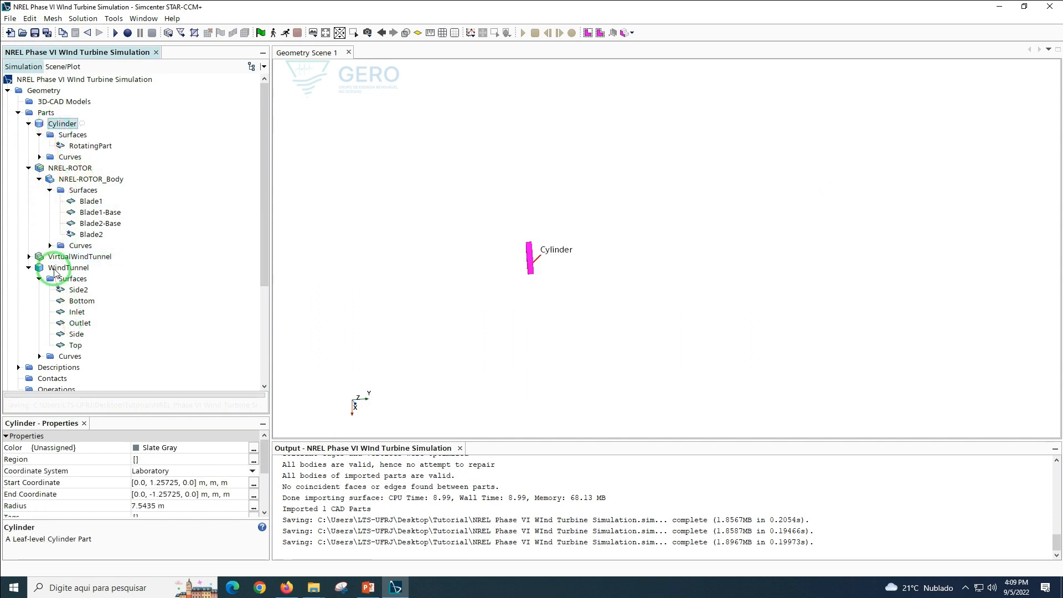
left_click(68, 169, "ctrl")
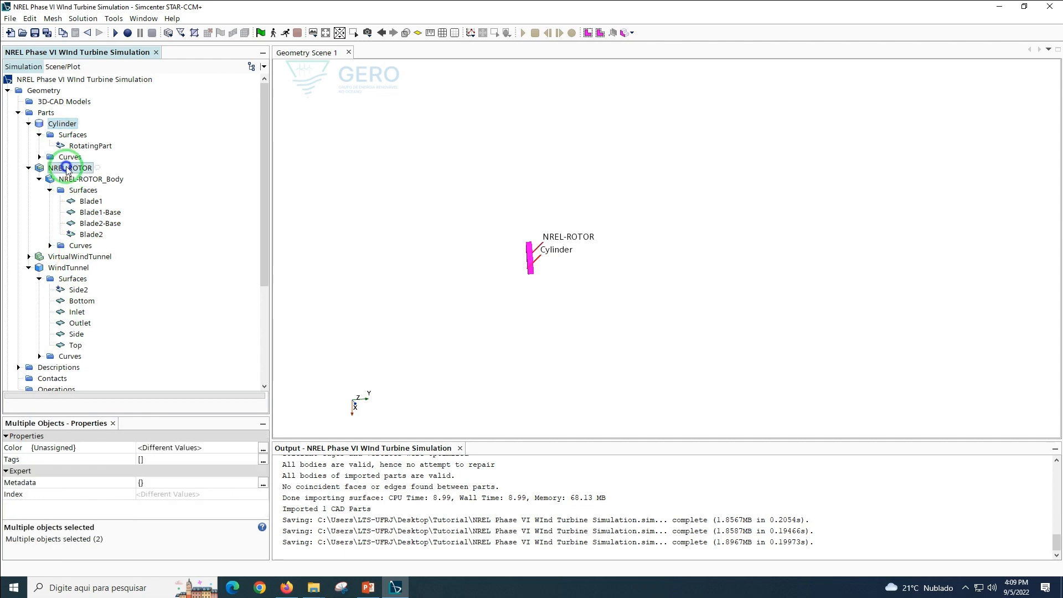
right_click(68, 170)
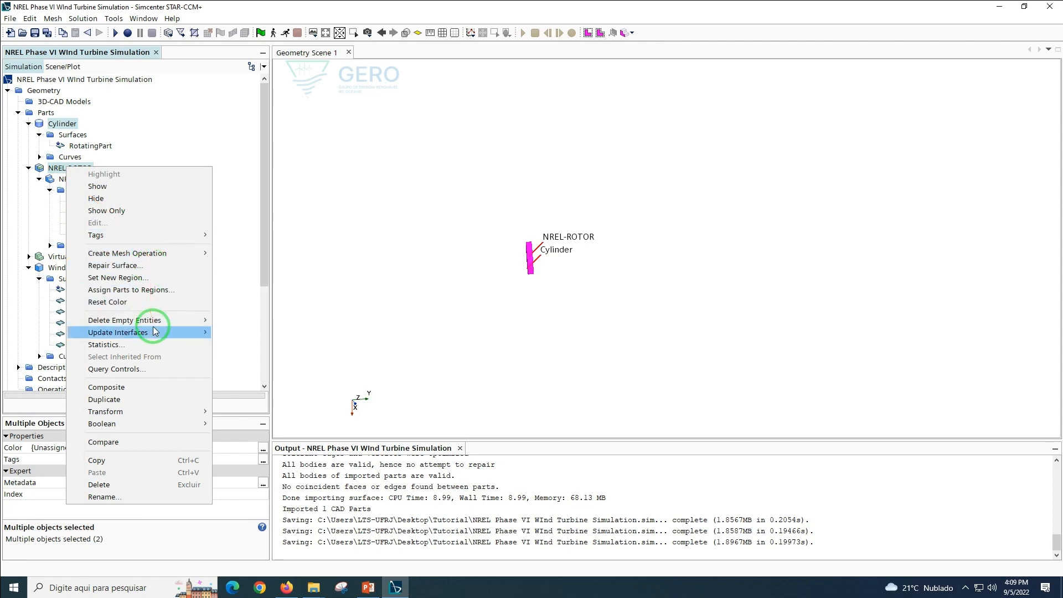
mouse_move(164, 424)
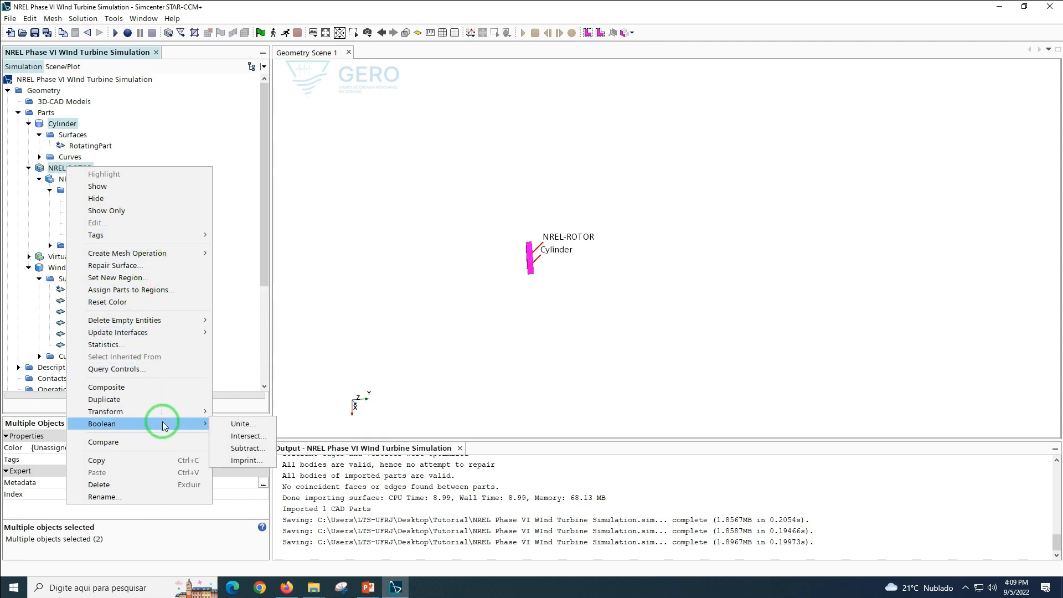
left_click(246, 448)
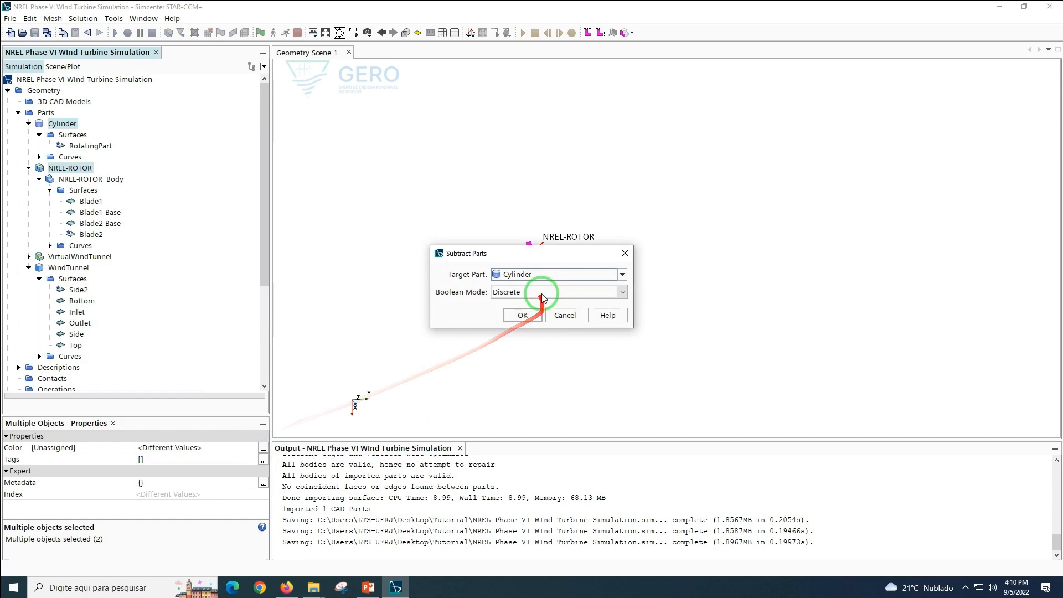
left_click(539, 276)
left_click(518, 286)
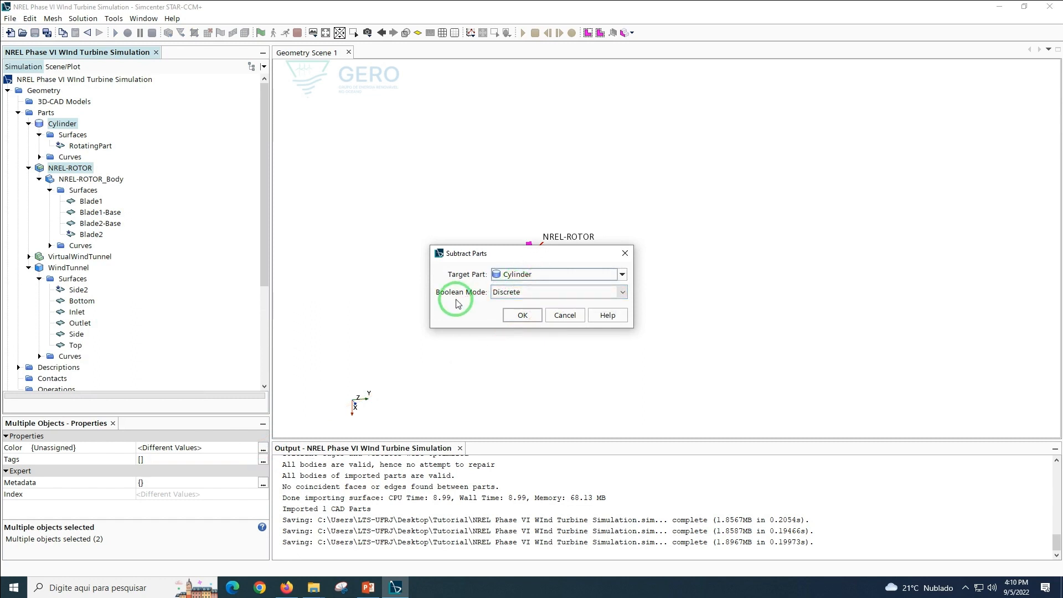
left_click(519, 317)
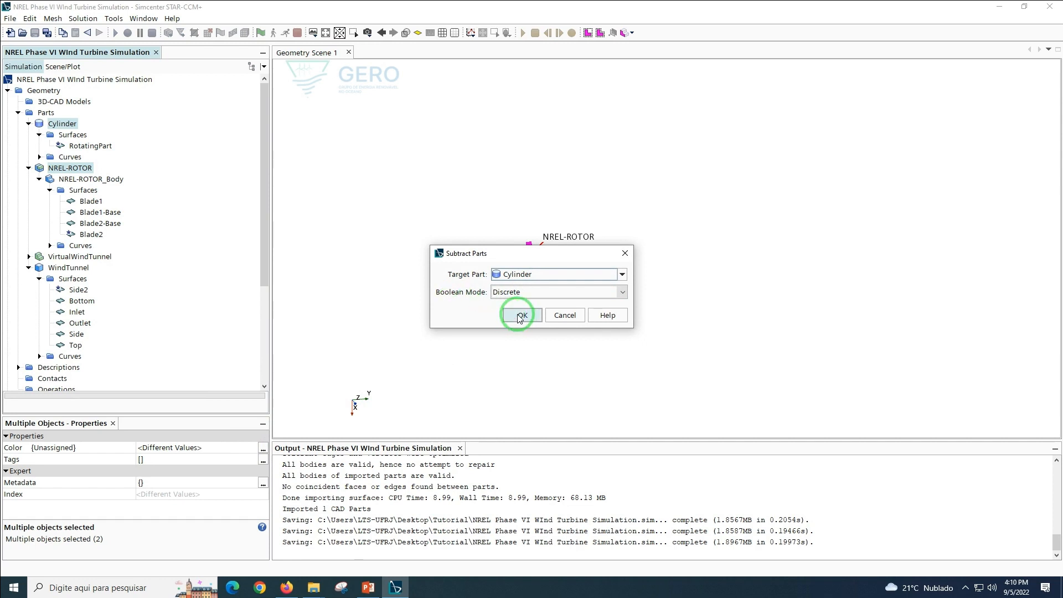
left_click(517, 315)
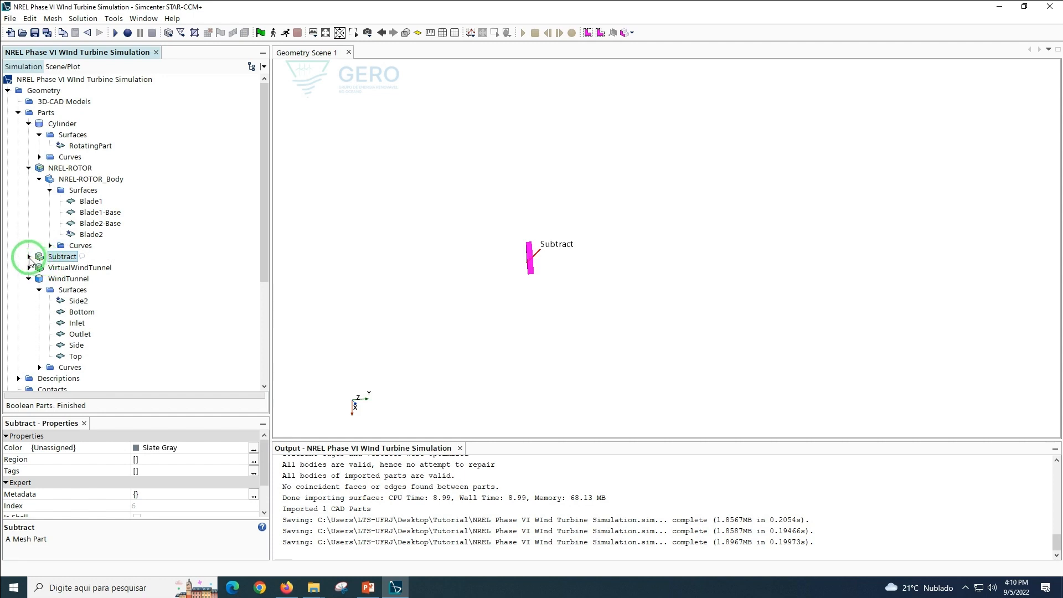
Rename the new Subtract part as VirtualRotatingSubdomain
right_click(54, 256)
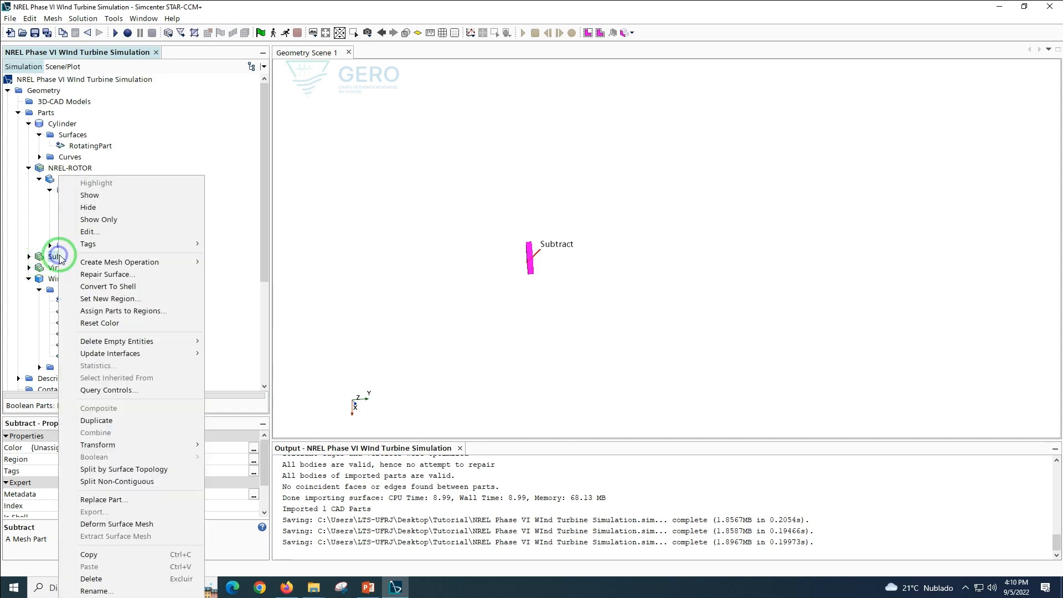
left_click(113, 591)
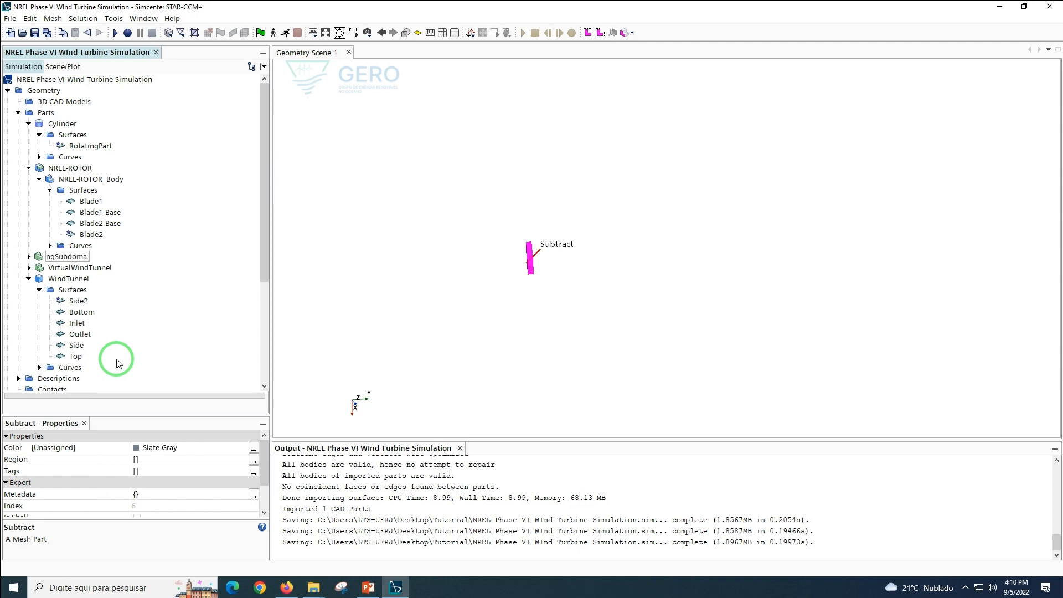
type("n")
key("Return")
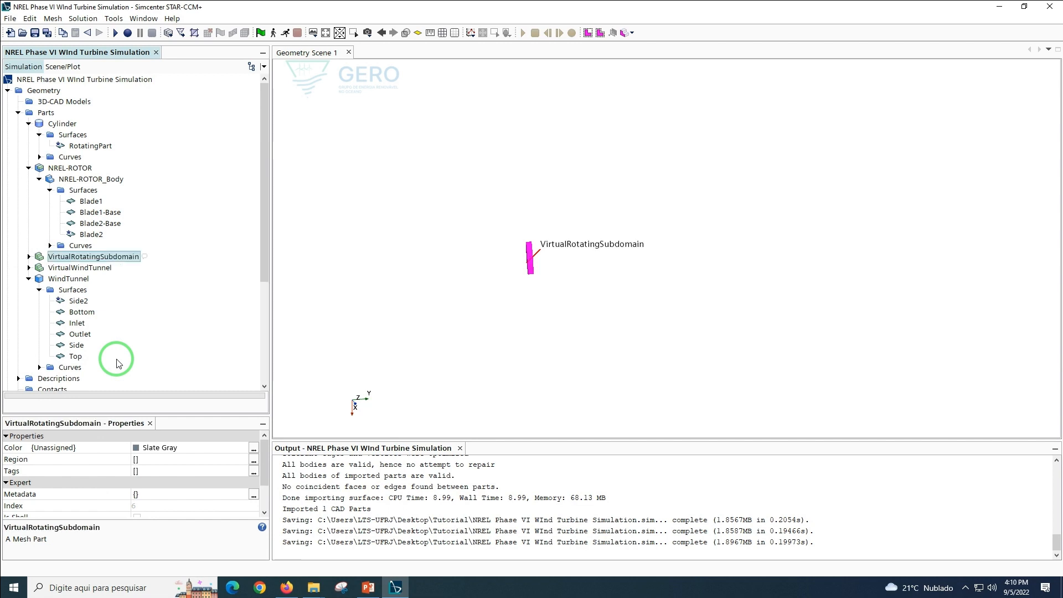
Hide all parts in Geometry Scene 1
right_click(414, 232)
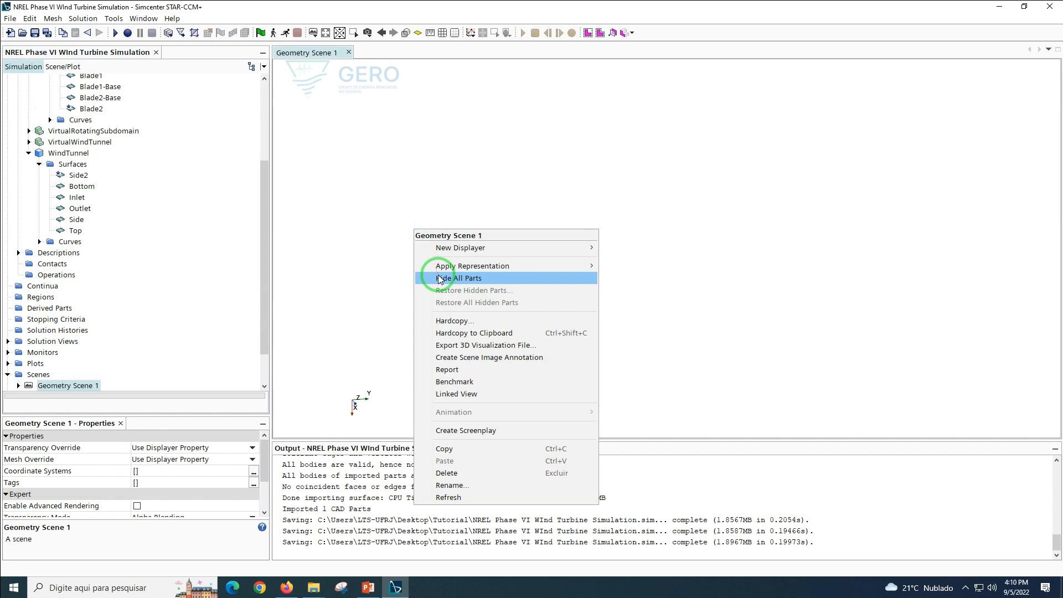
left_click(438, 277)
left_click_drag(264, 247, 244, 181)
left_click(81, 239)
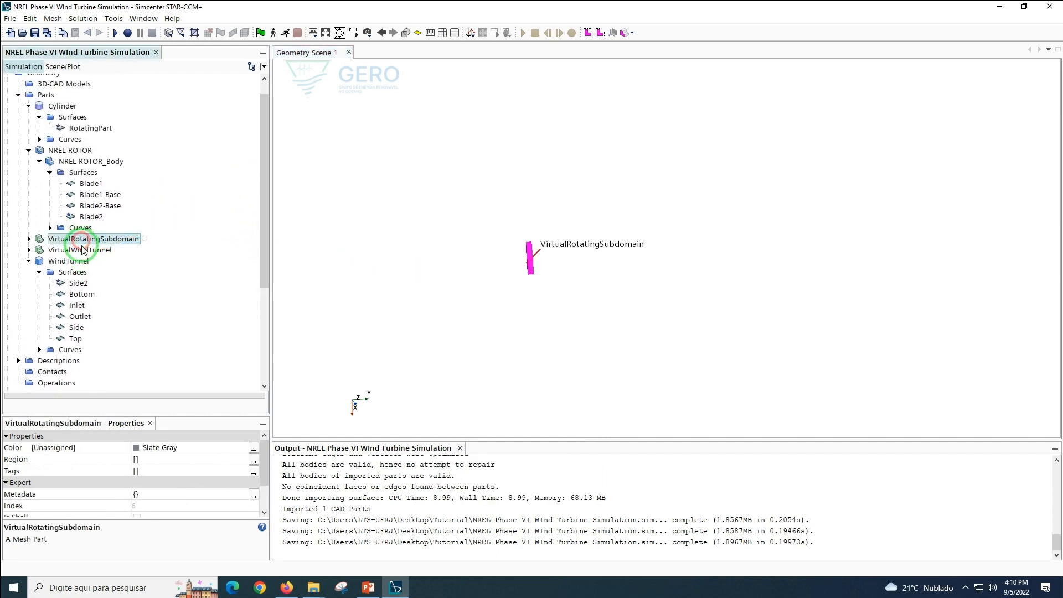
left_click(82, 251)
left_click(339, 199)
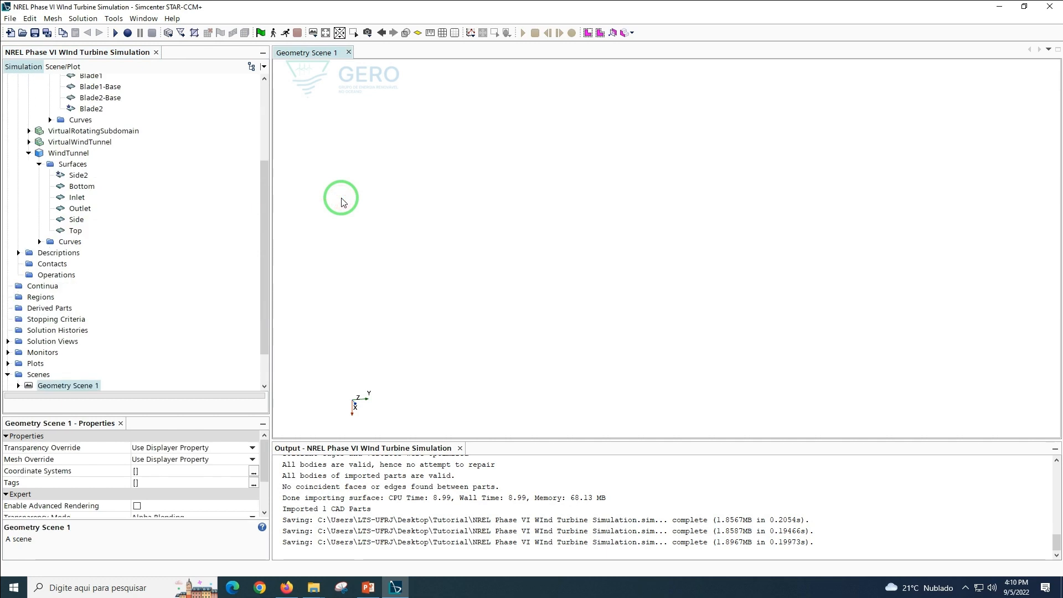
Add VirtualWindTunnel and VirtualRotatingSubdomain to Geometry Scene 1 through the existing Surface 1 displayer
left_click(76, 142)
left_click_drag(77, 142, 514, 254)
left_click(437, 253)
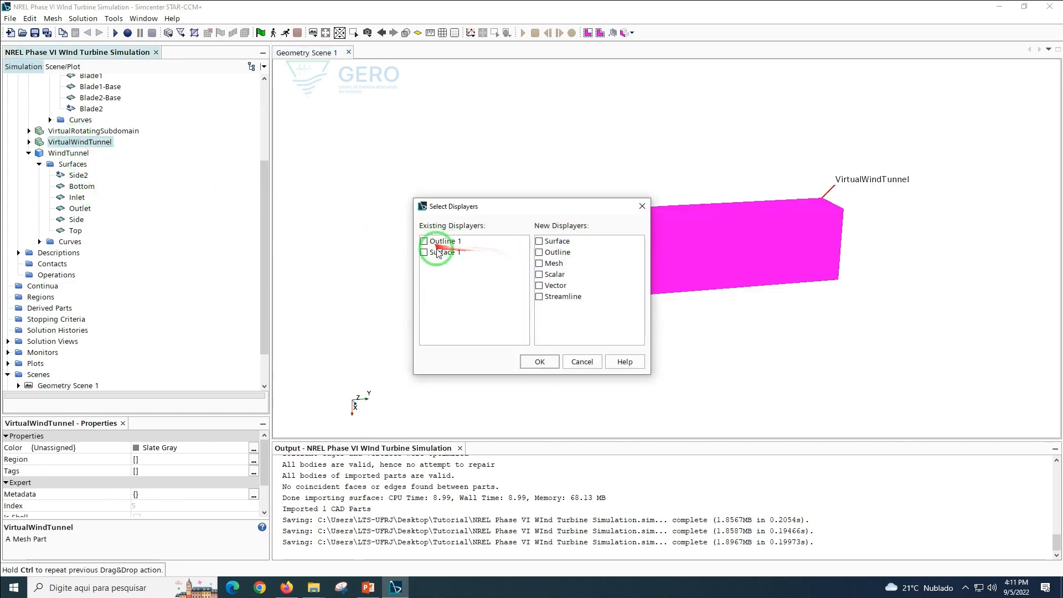
left_click(540, 362)
left_click_drag(55, 131, 415, 255)
left_click(424, 253)
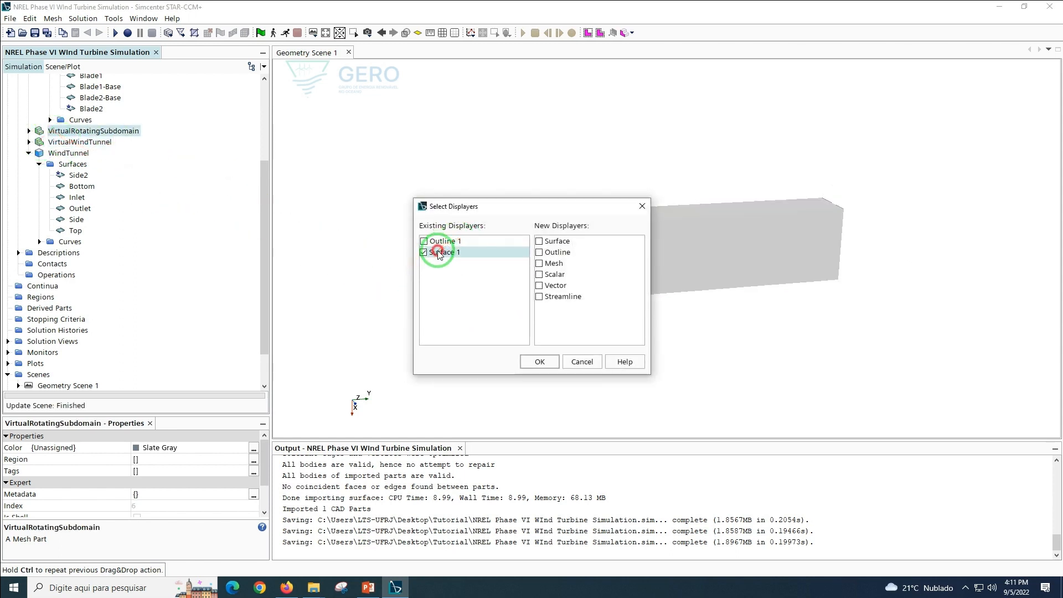
left_click(541, 361)
left_click(424, 272)
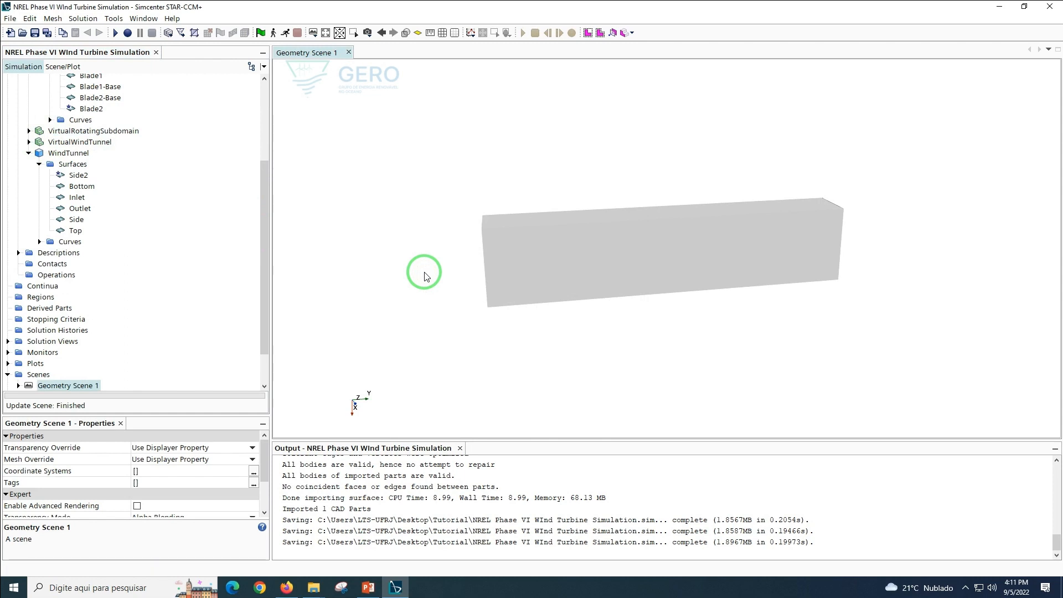
Make Geometry Scene 1 transparent and save the simulation
left_click_drag(424, 276, 607, 322)
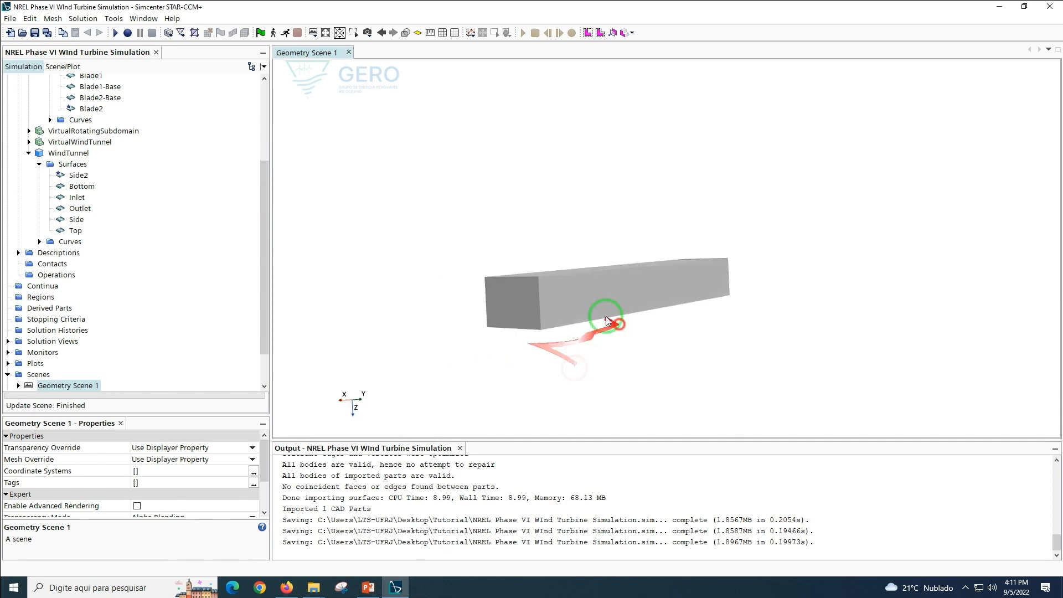
left_click(405, 33)
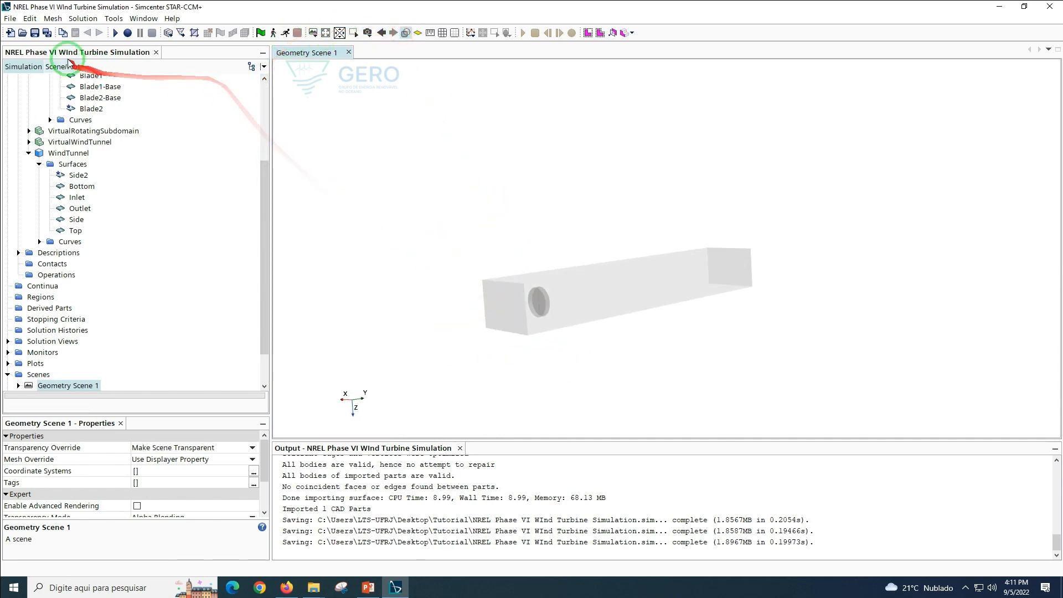
left_click(35, 34)
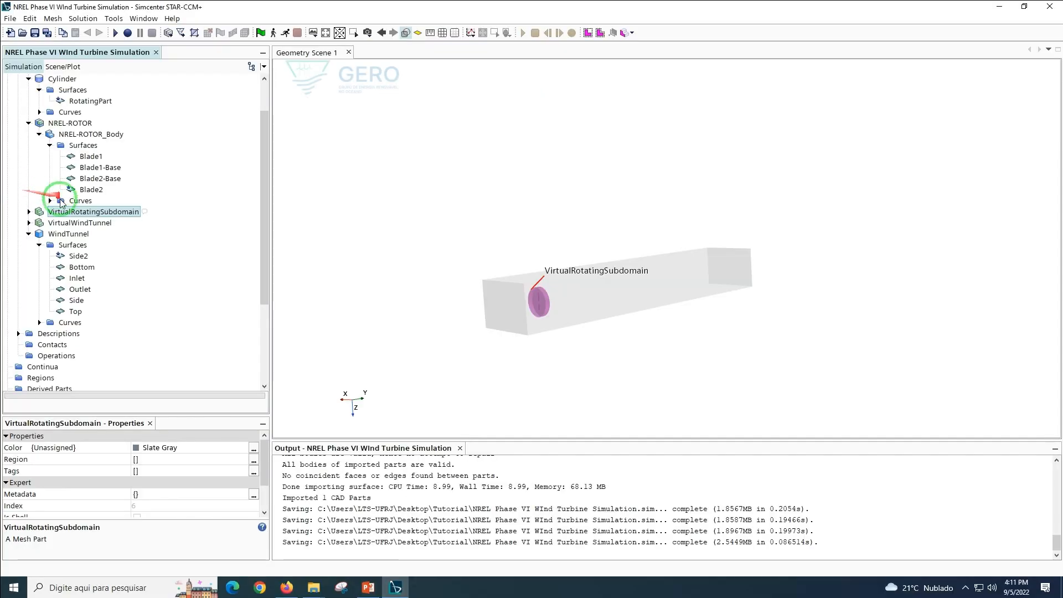
Assign VirtualRotatingSubdomain to its own region, with a boundary for each part surface and no interfaces created from contacts
right_click(93, 215)
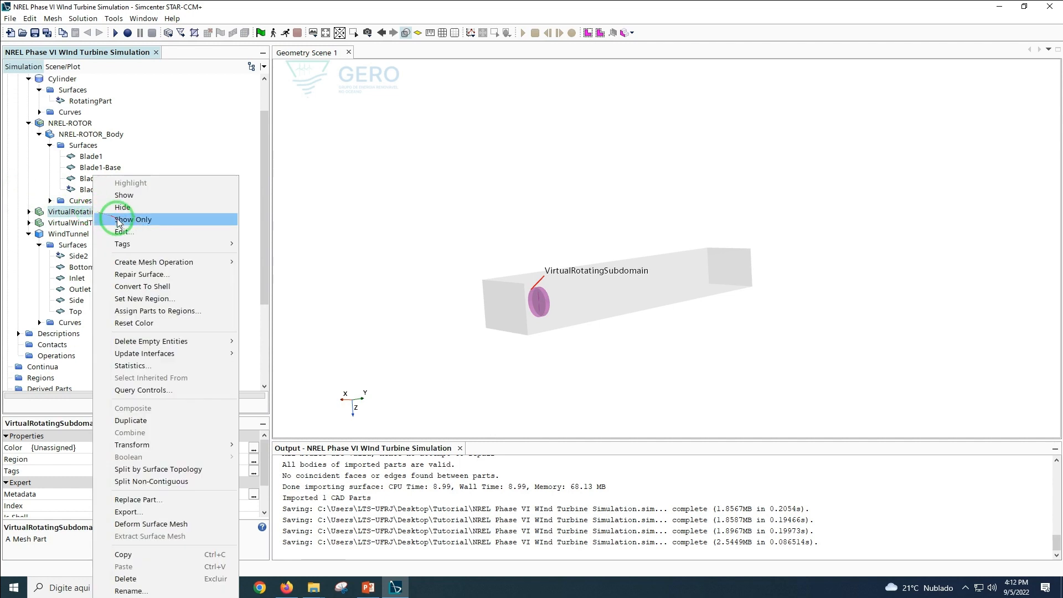
left_click(160, 311)
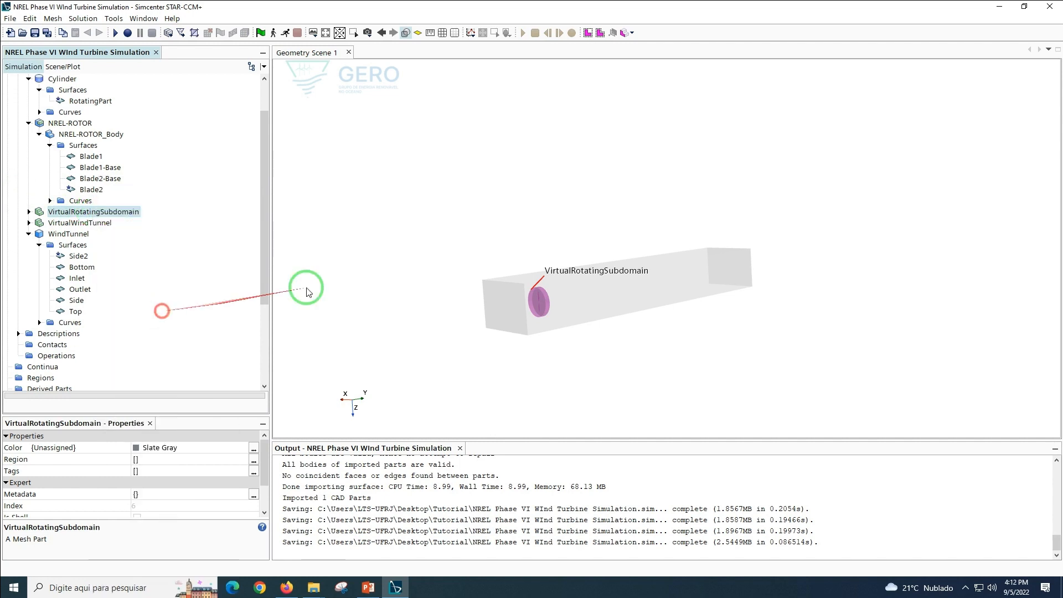
left_click(427, 355)
left_click(429, 368)
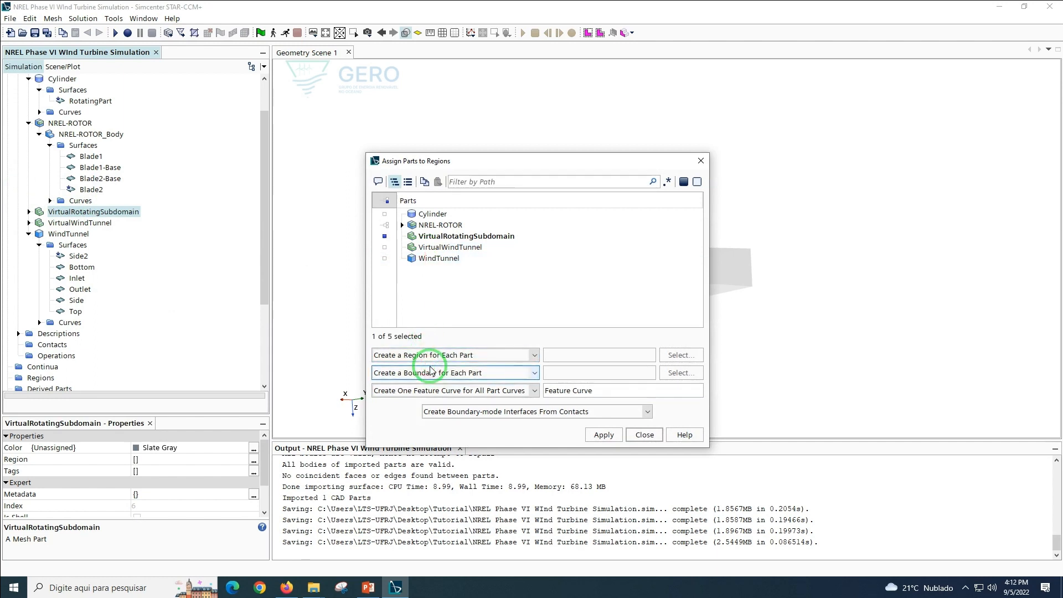
left_click(431, 375)
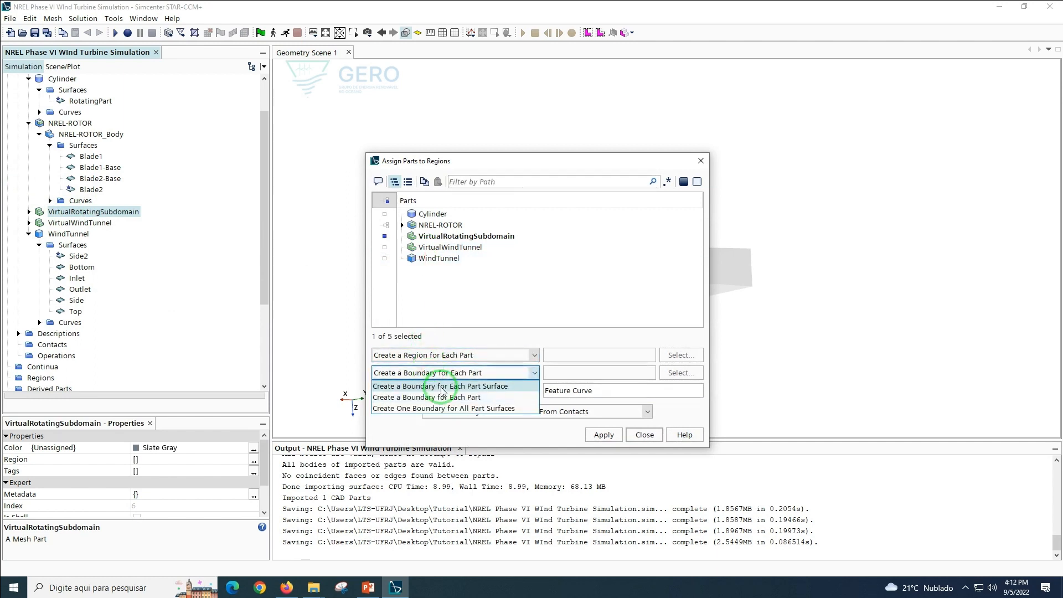
left_click(441, 387)
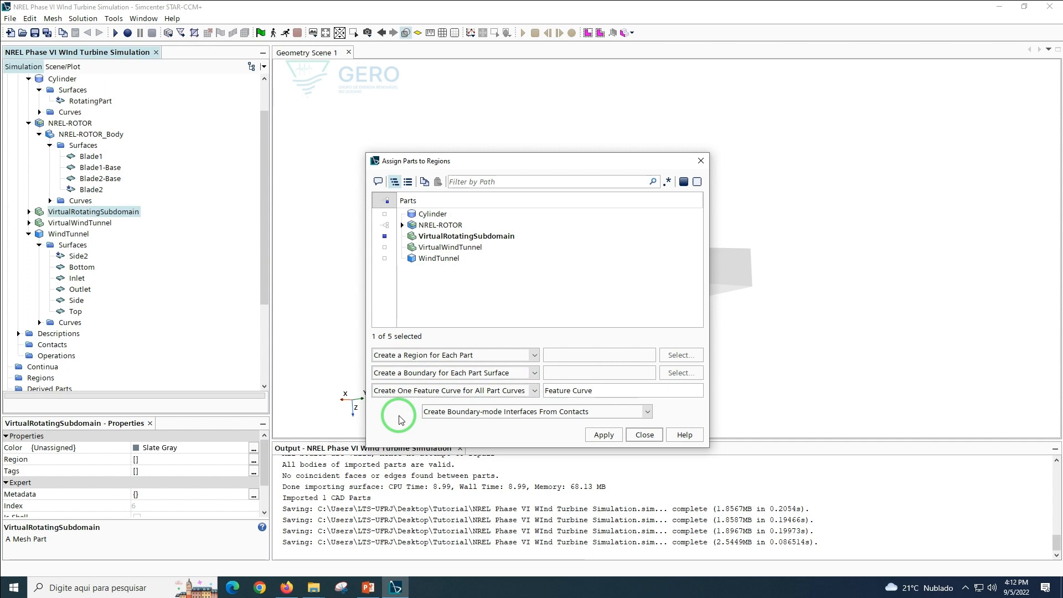
left_click(447, 411)
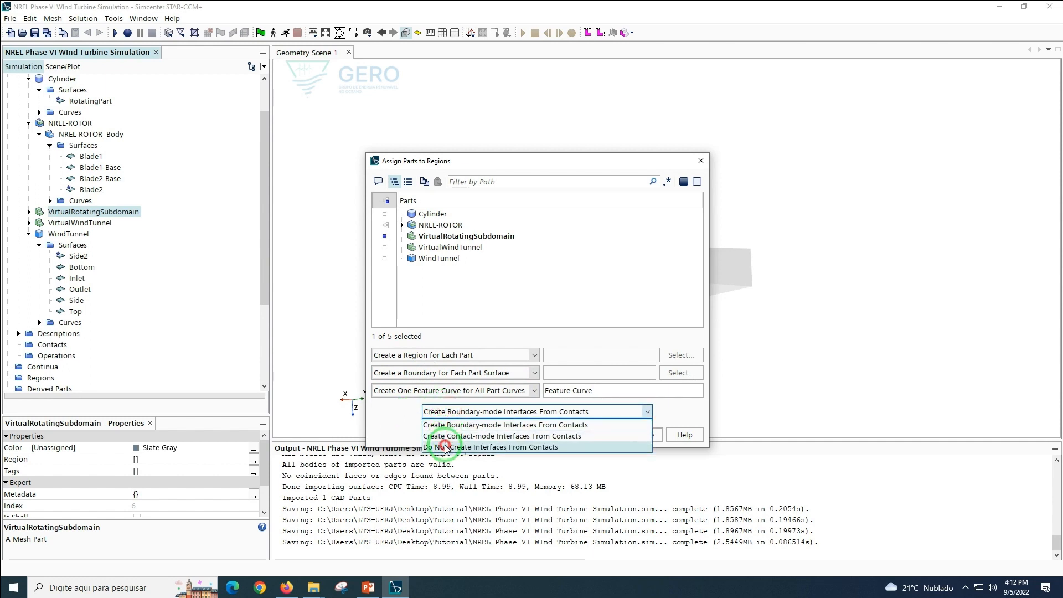
left_click(447, 448)
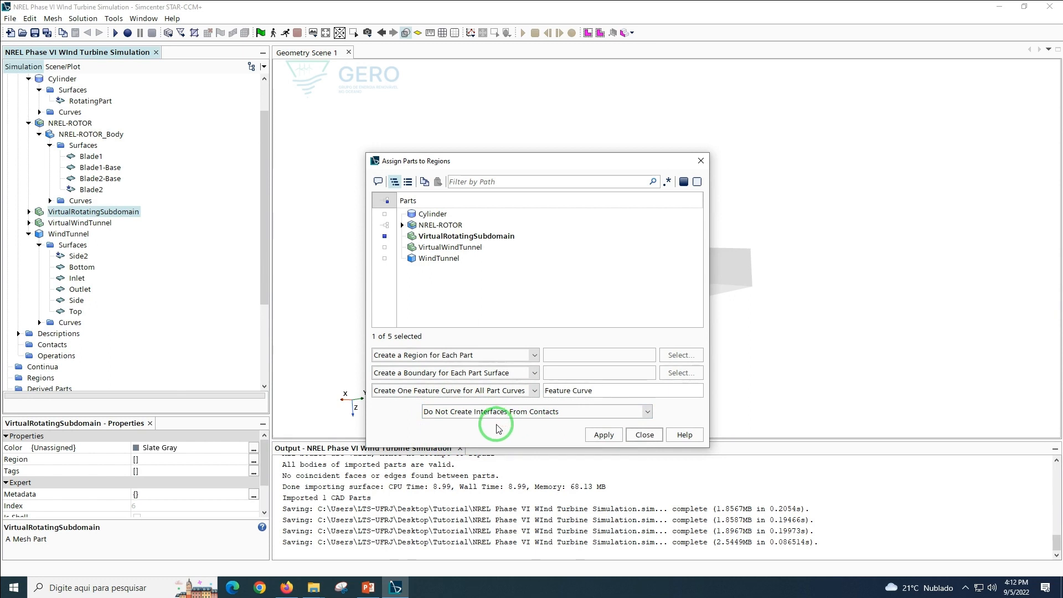
left_click(592, 438)
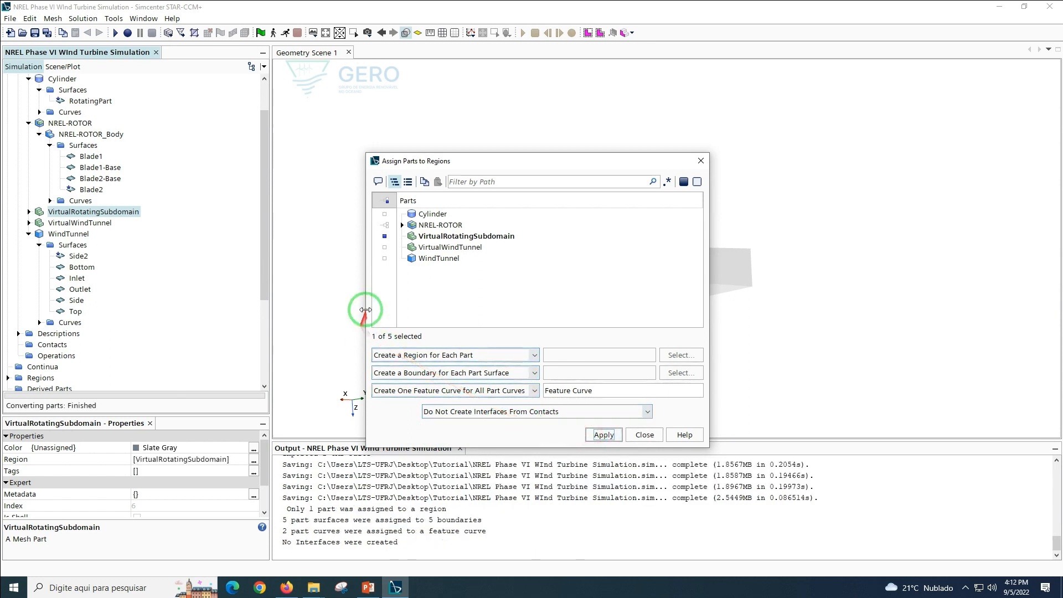
Assign only VirtualWindTunnel to a region of its own, with a boundary for each part surface and no interfaces from contacts
left_click(432, 236)
left_click(432, 248)
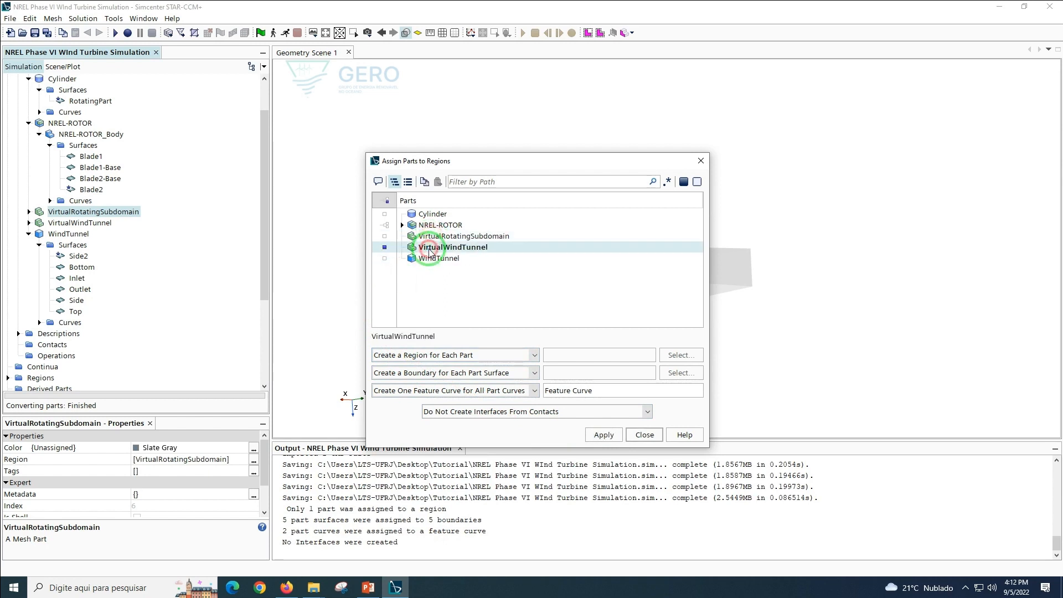
left_click(450, 357)
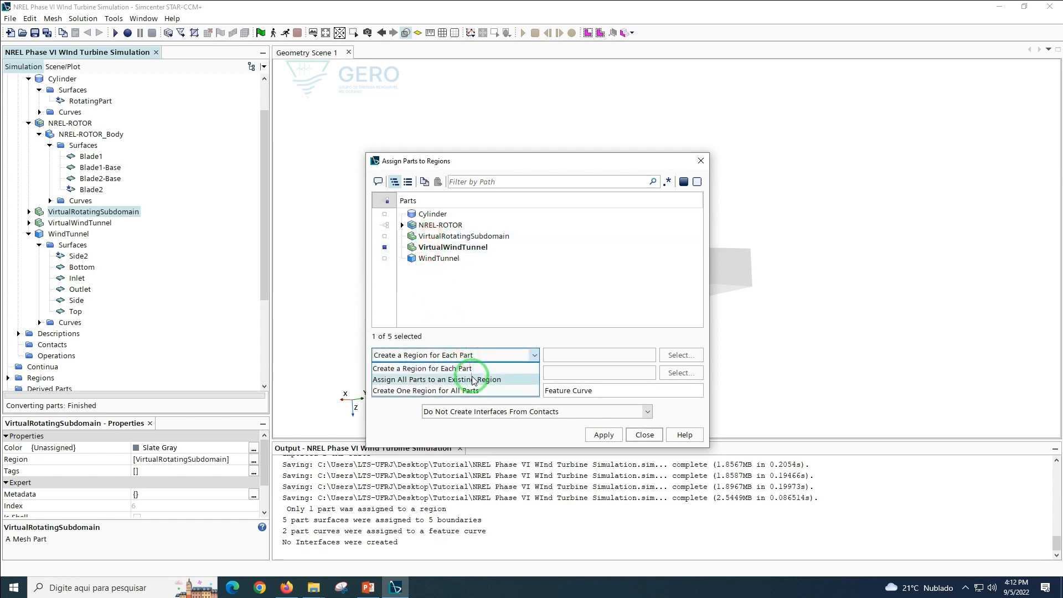
left_click(465, 369)
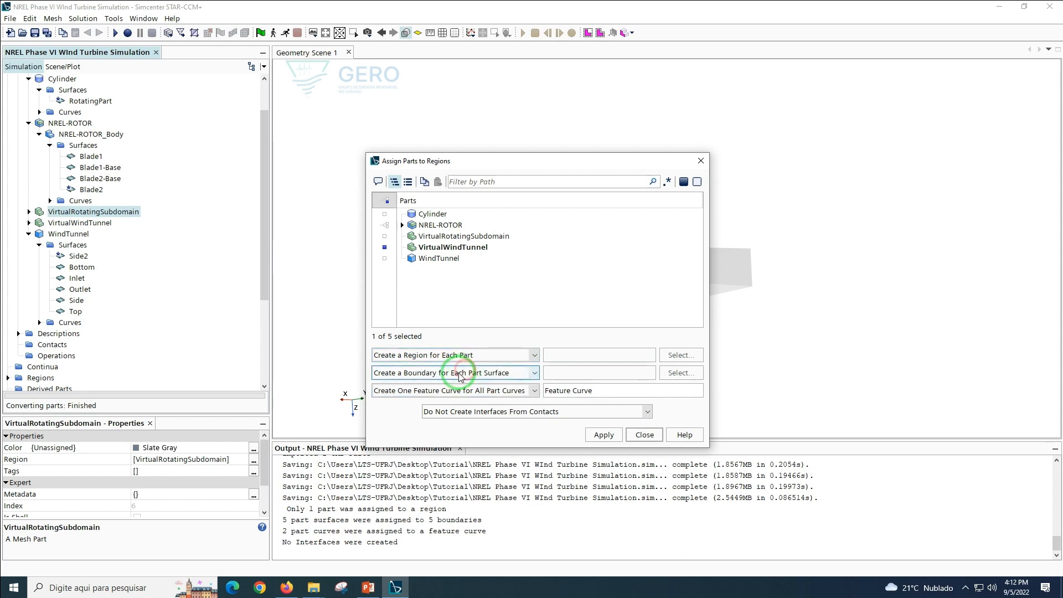
left_click(604, 434)
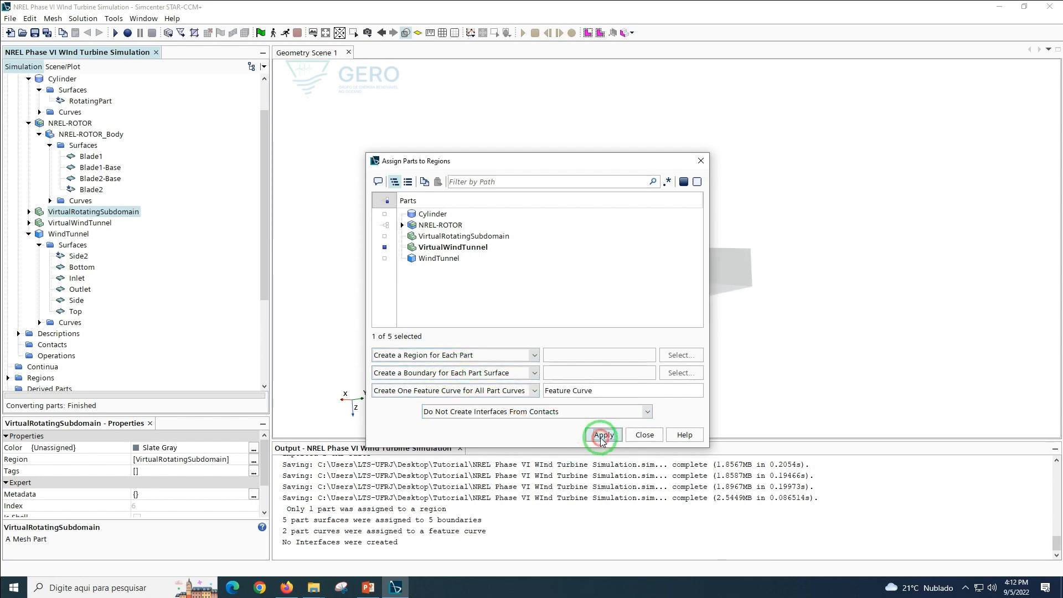
Finish assigning parts, check the VirtualRotatingSubdomain and VirtualWindTunnel regions in the simulation tree, and save the simulation
left_click(642, 435)
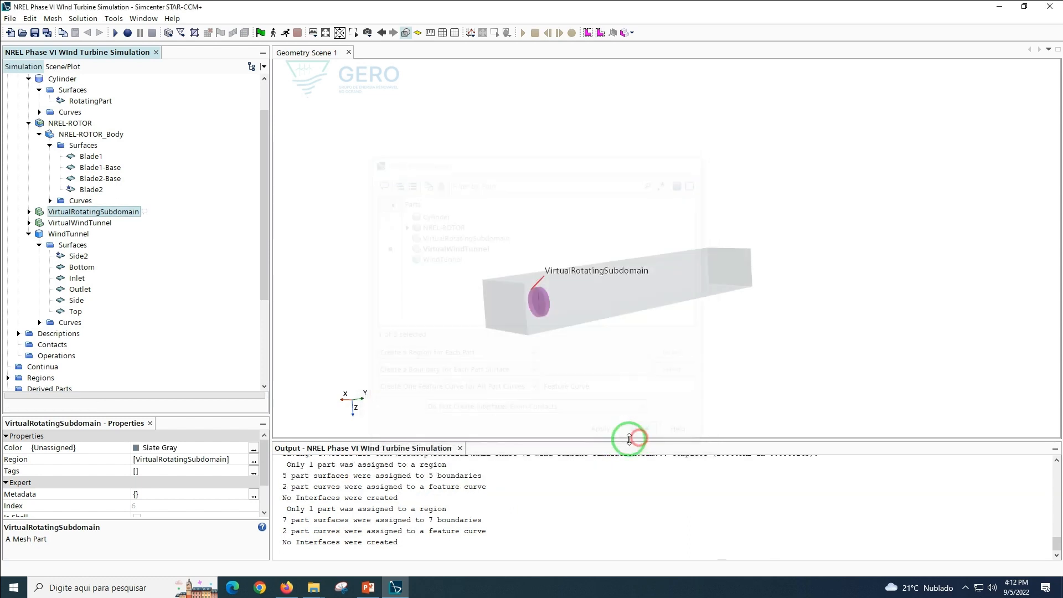
left_click_drag(262, 219, 271, 293)
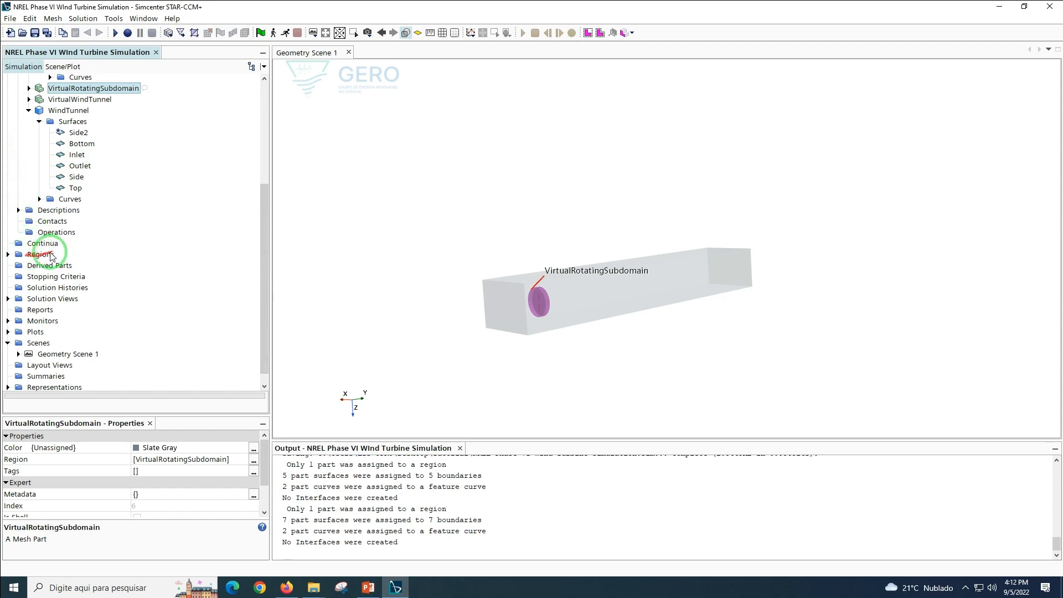
left_click(8, 254)
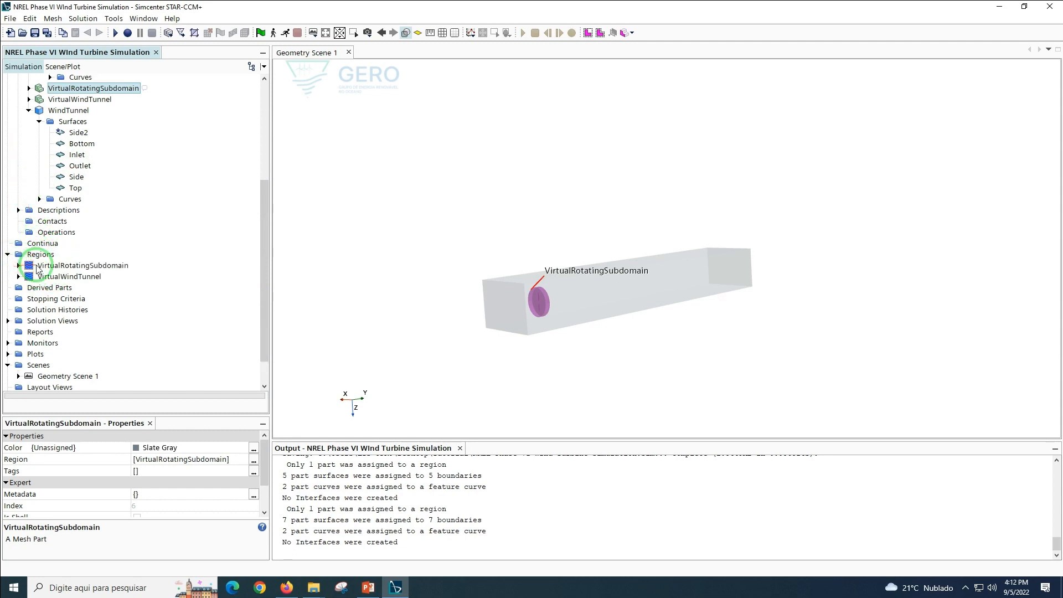
left_click(61, 266)
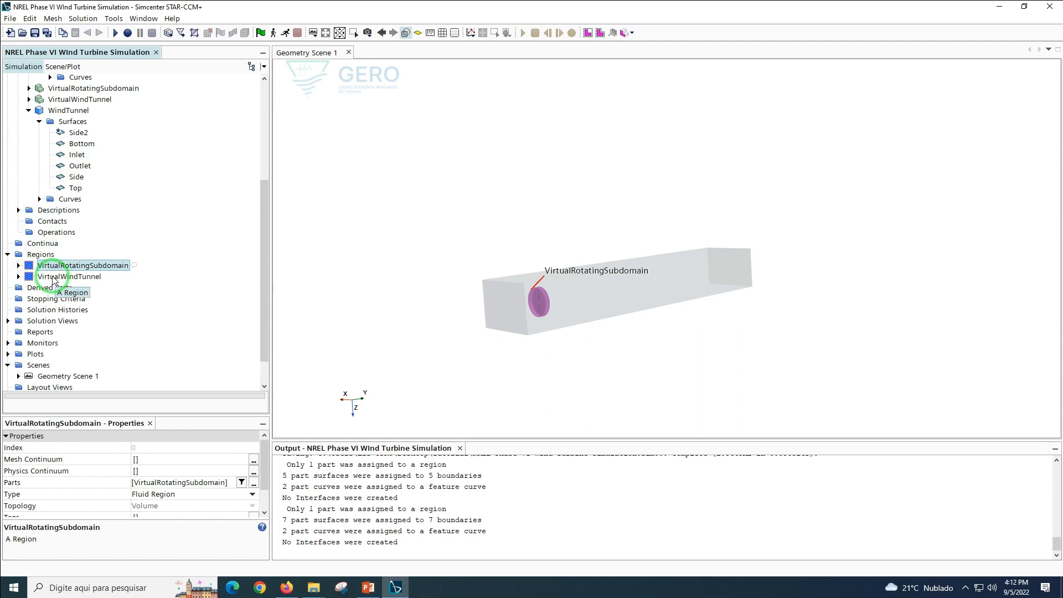
left_click(53, 277)
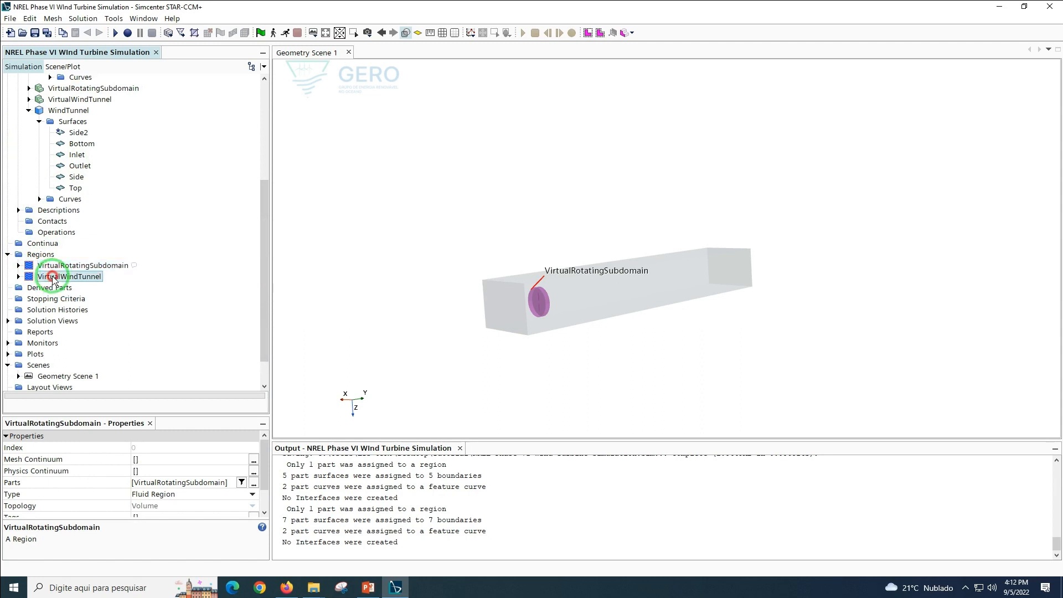
left_click(34, 33)
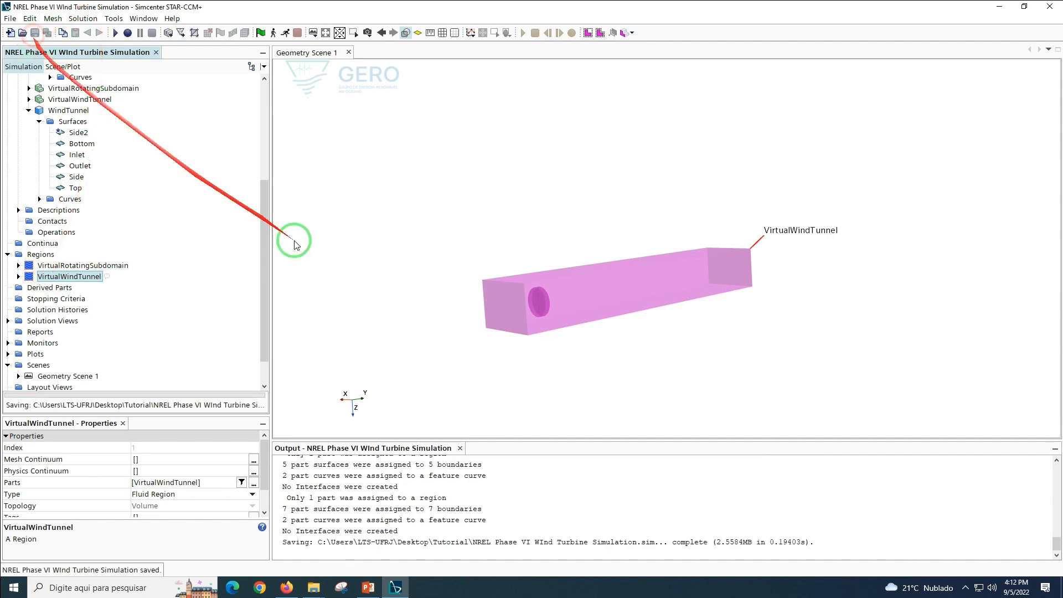
left_click(396, 284)
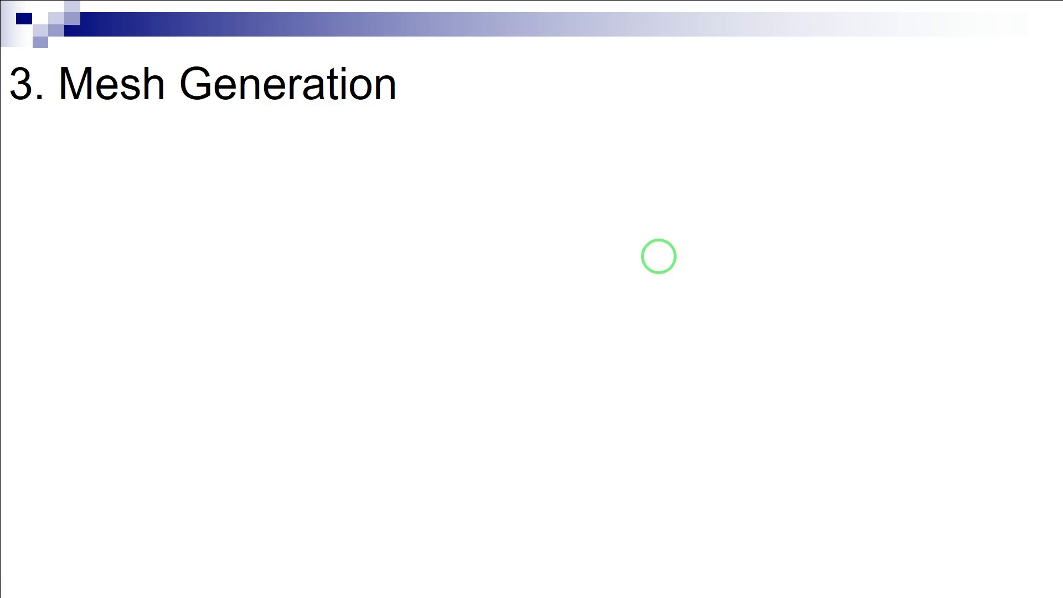
key("Right")
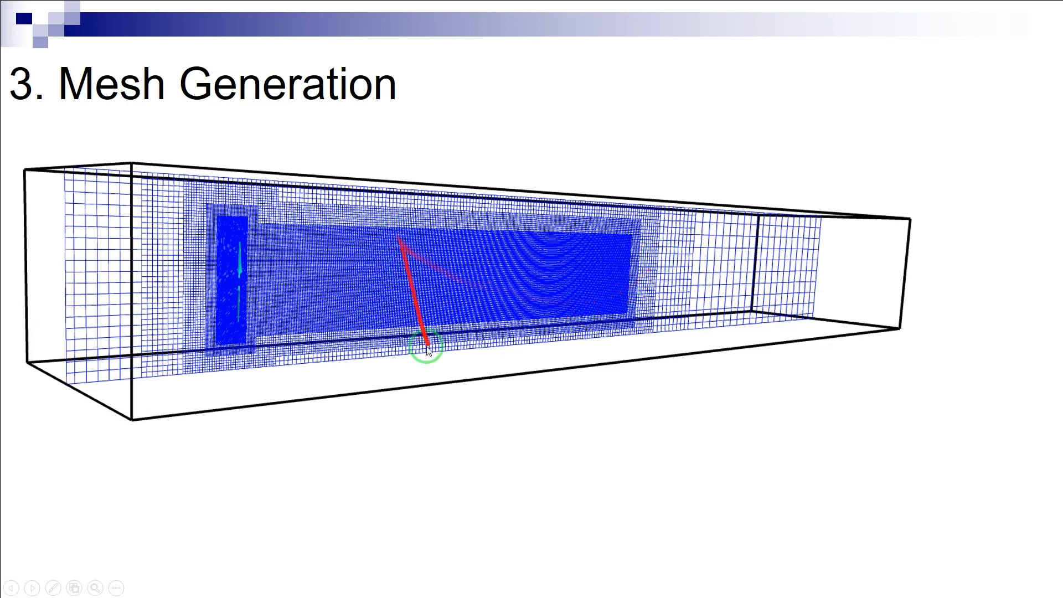
key("Right")
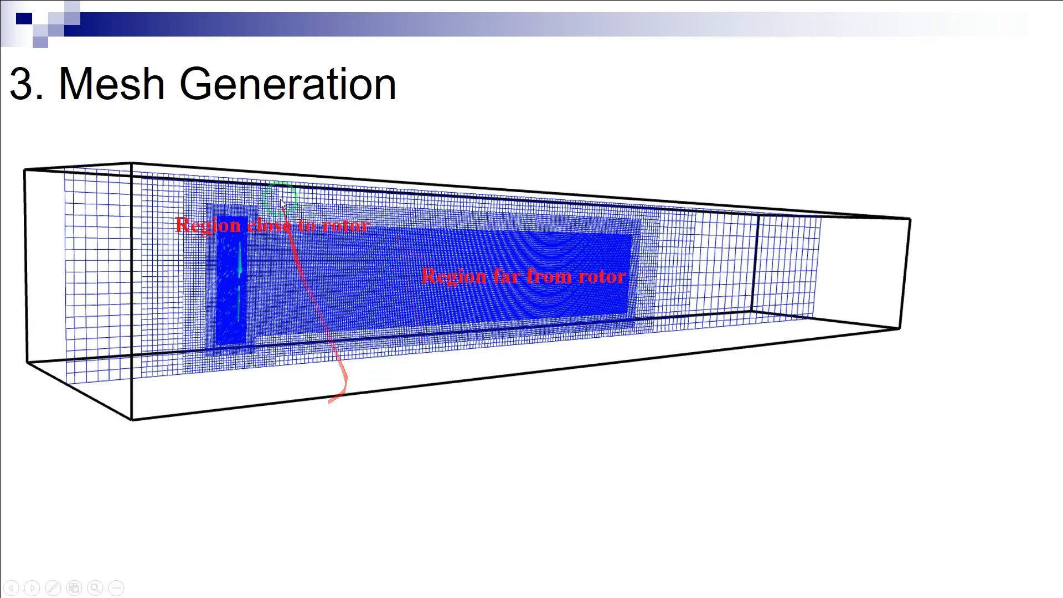
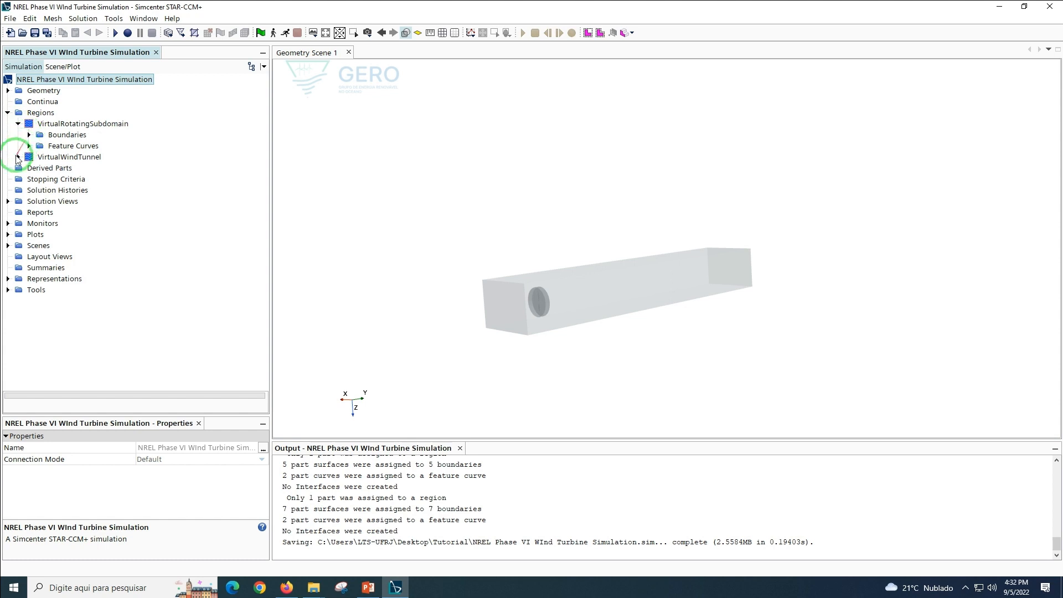
Create an interface between the RotatingPart boundaries of the VirtualRotatingSubdomain and VirtualWindTunnel regions, and inspect its properties
left_click(18, 157)
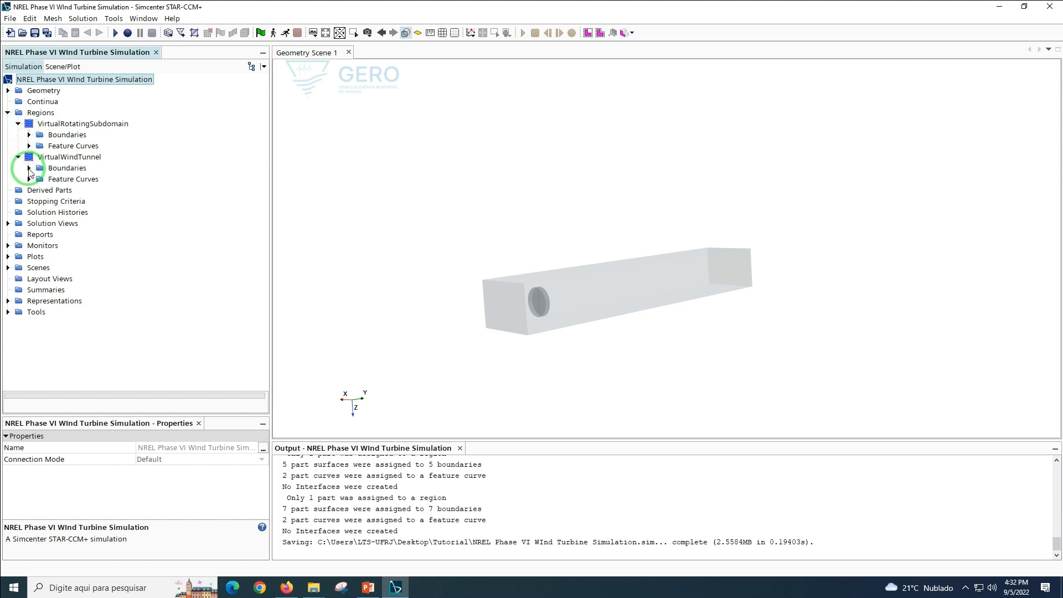
left_click(29, 168)
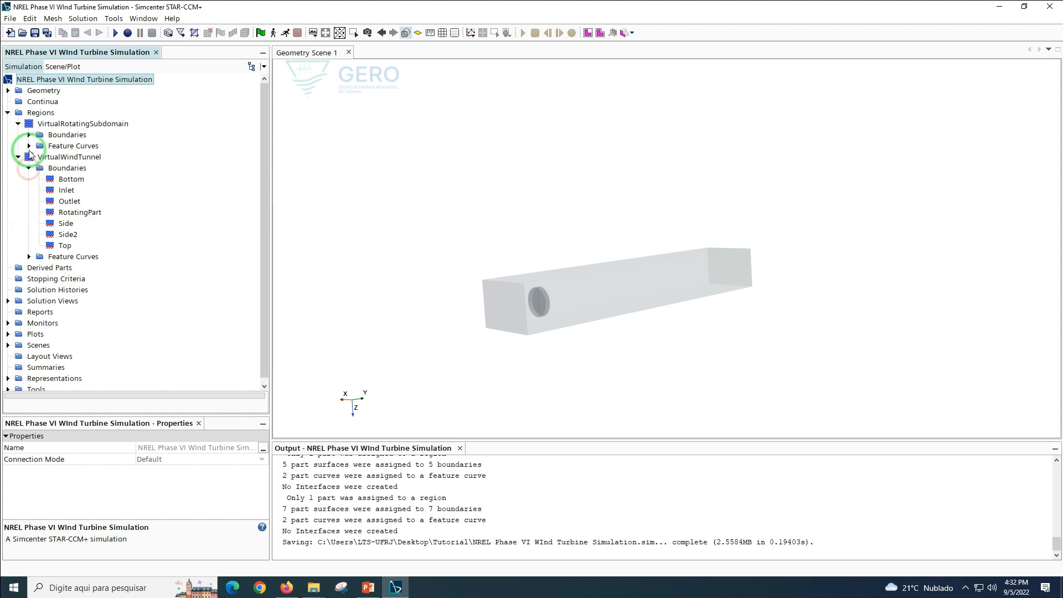
left_click(28, 135)
left_click(77, 190)
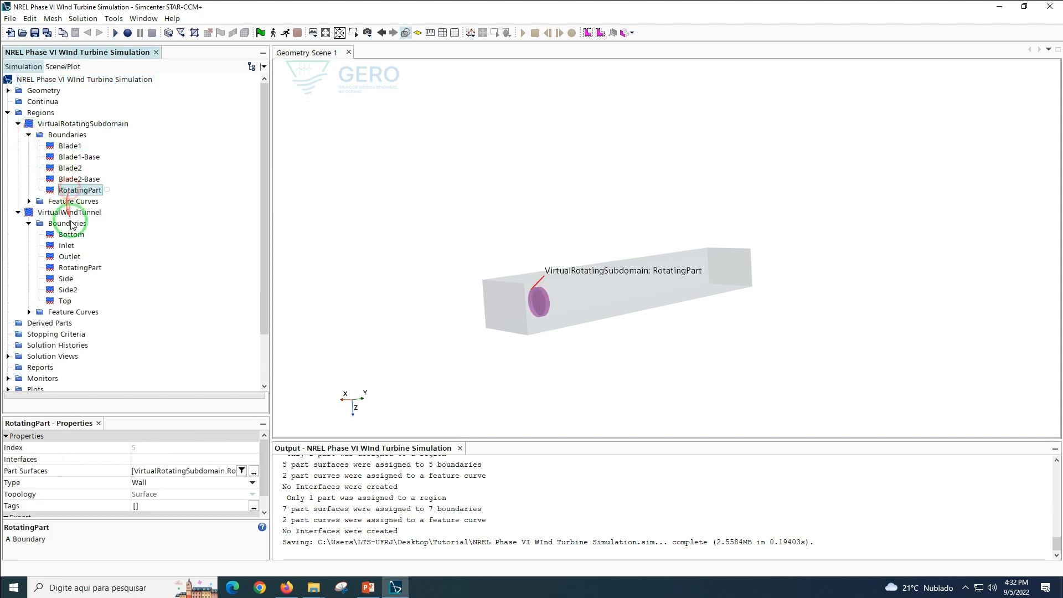
left_click(74, 269)
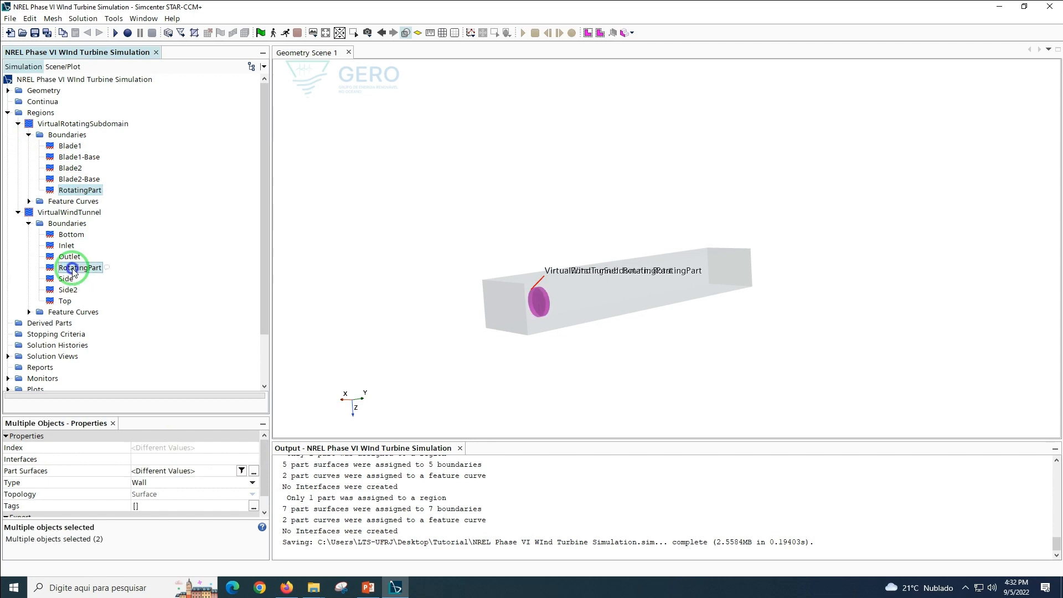
right_click(74, 272)
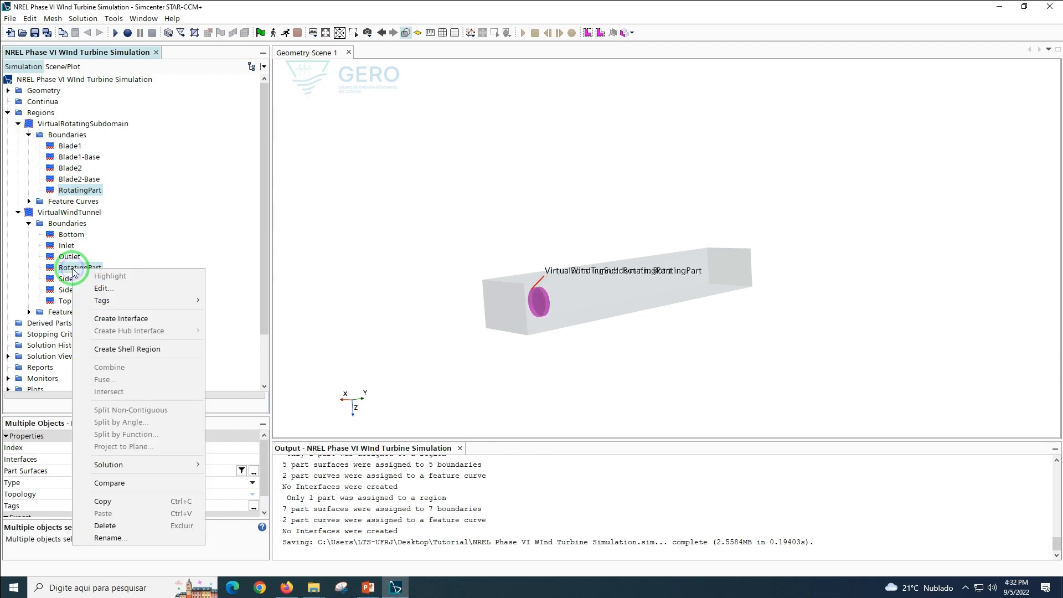
left_click(124, 319)
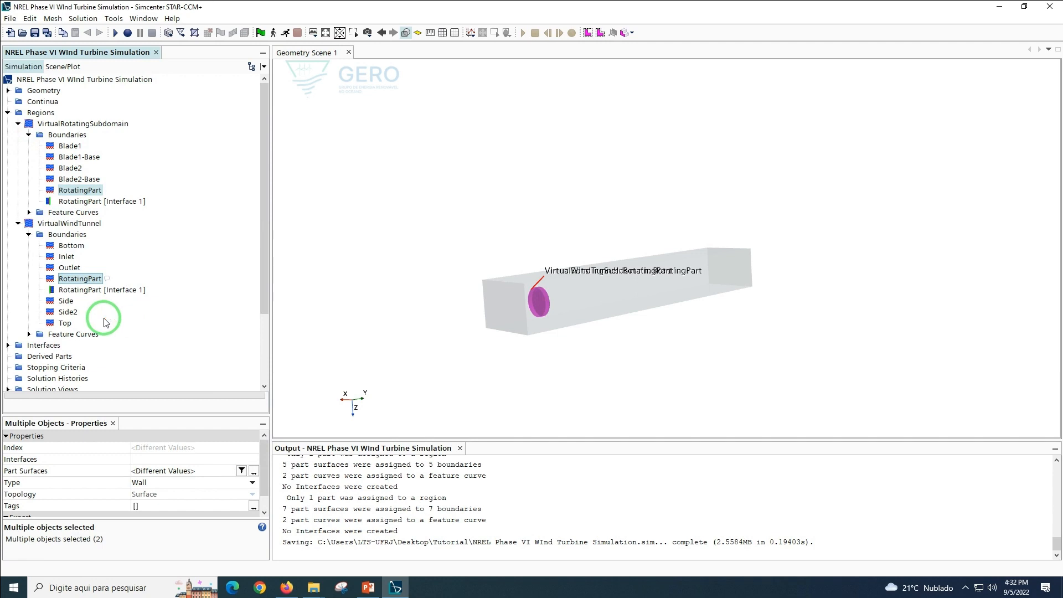
left_click(8, 345)
left_click(43, 357)
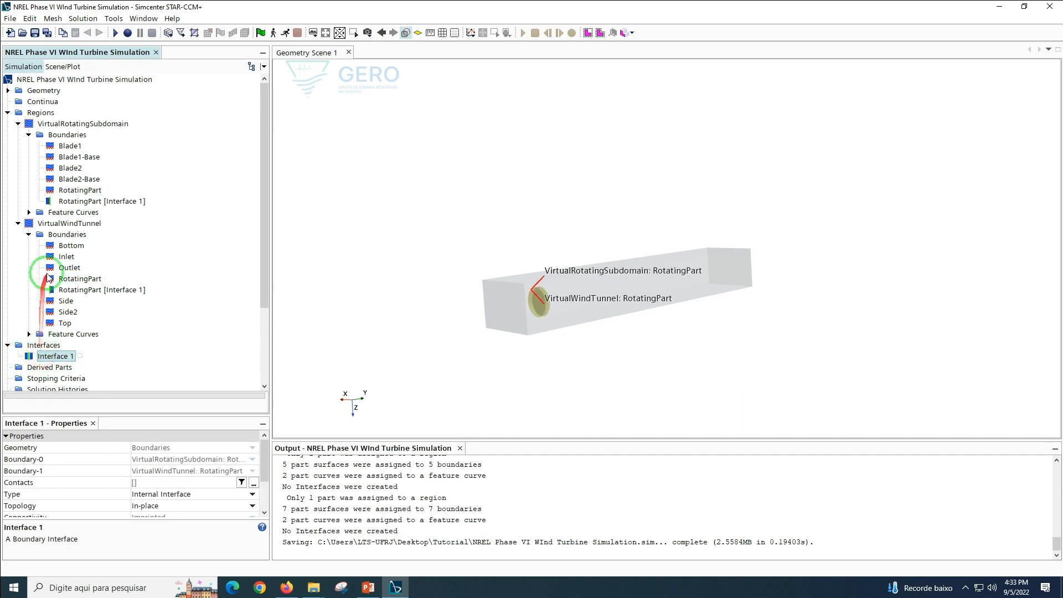
left_click(50, 234)
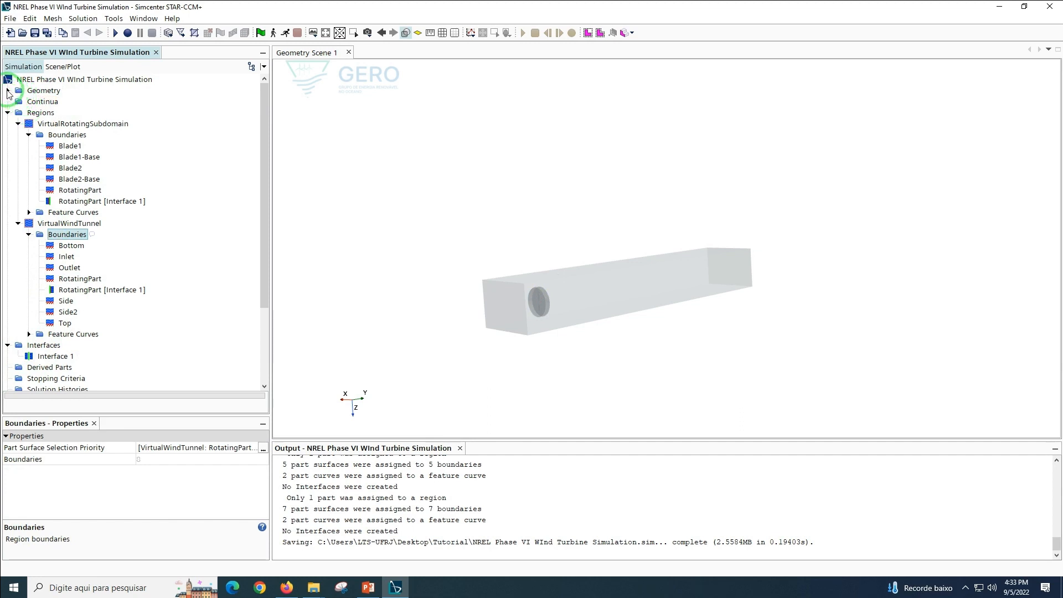
Start a new Automated Mesh operation in the geometry operations with VirtualRotatingSubdomain as its only input part
left_click(8, 91)
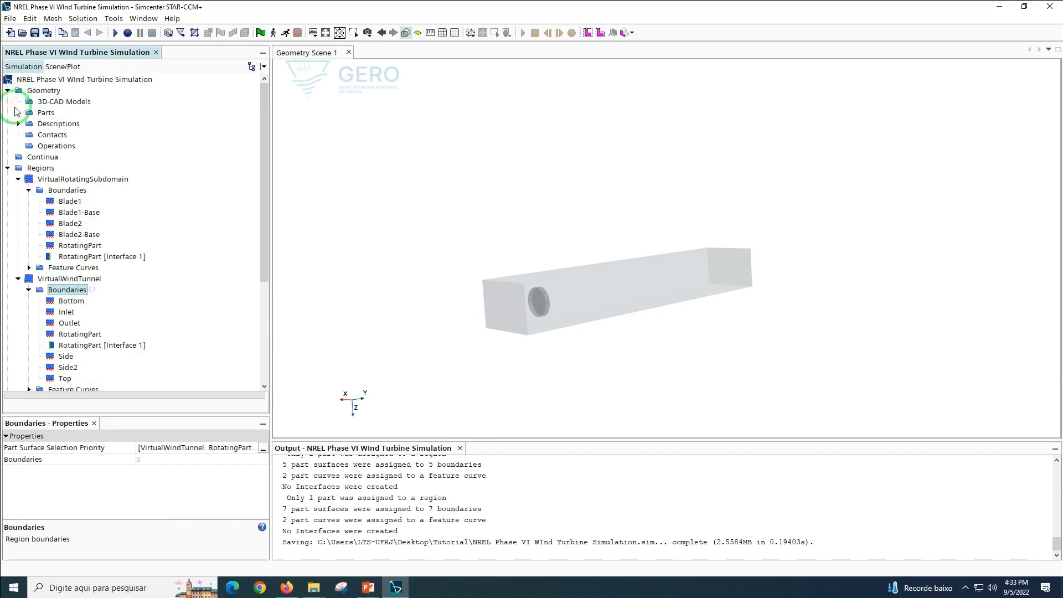
right_click(58, 149)
mouse_move(87, 159)
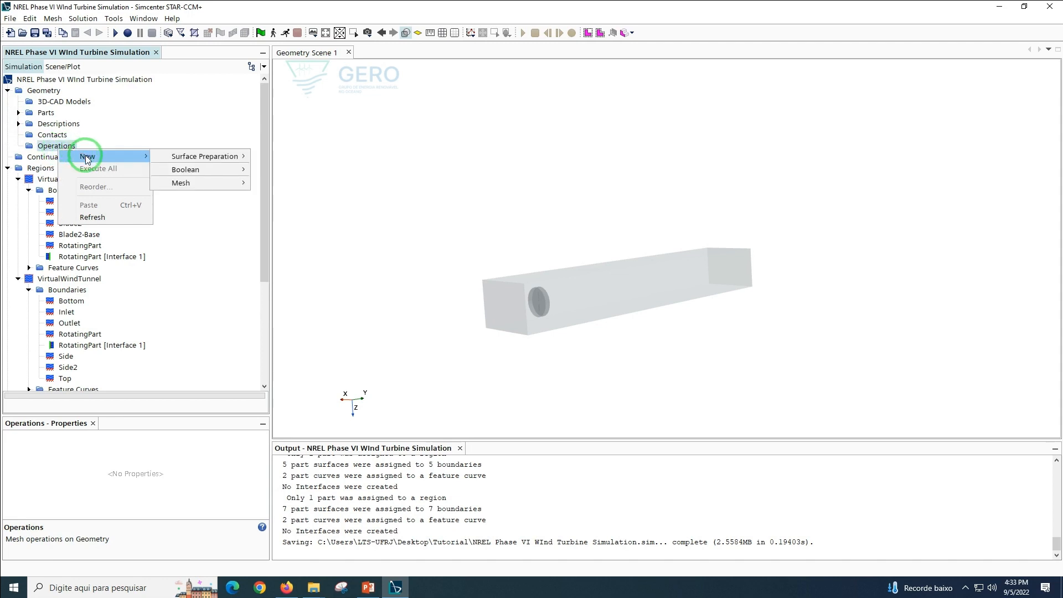
mouse_move(192, 156)
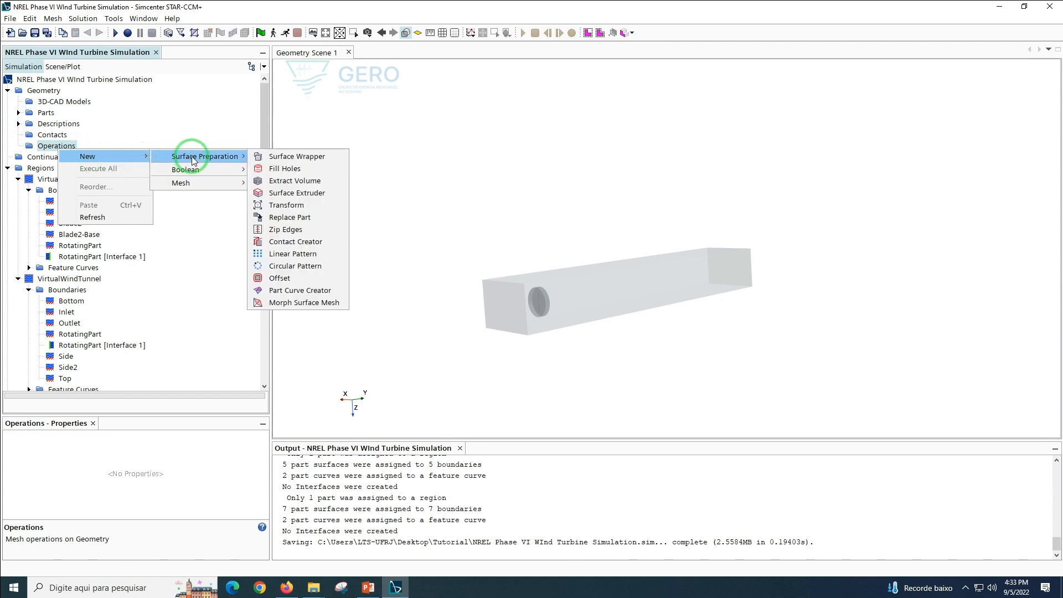
mouse_move(216, 181)
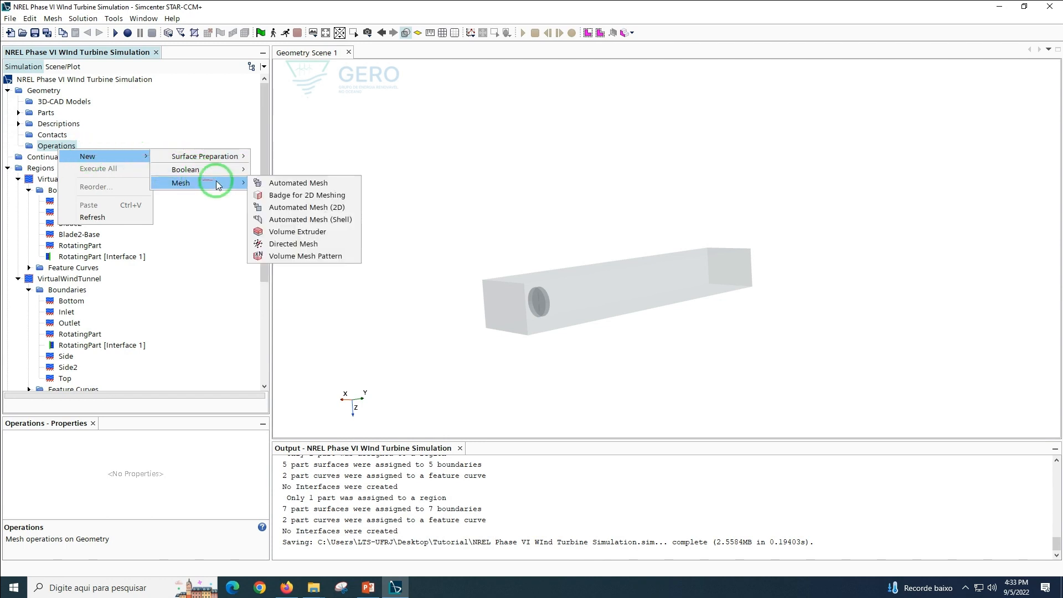
left_click(287, 185)
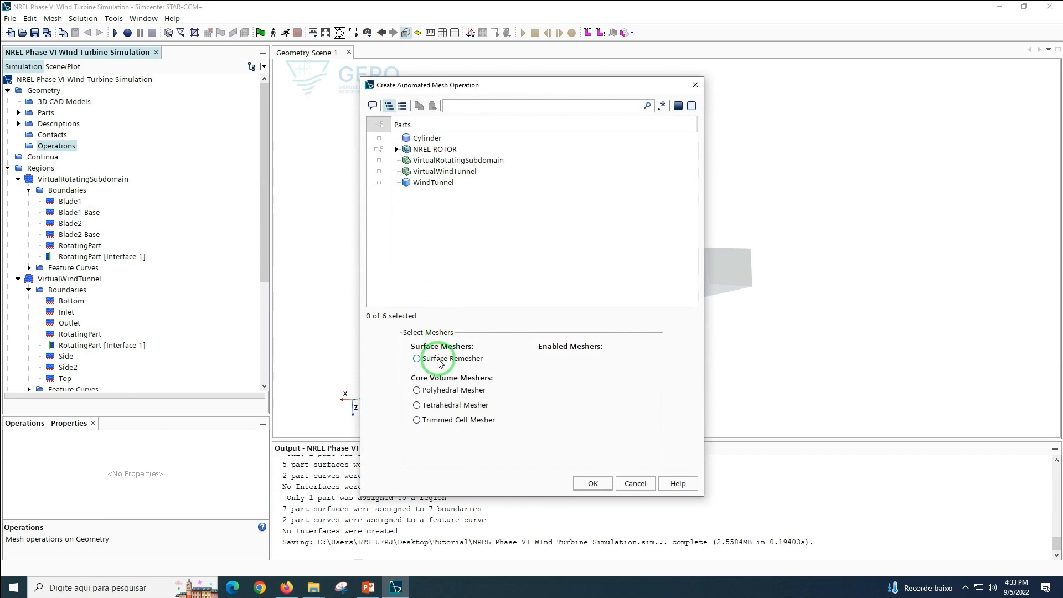
left_click(431, 172)
left_click(427, 161)
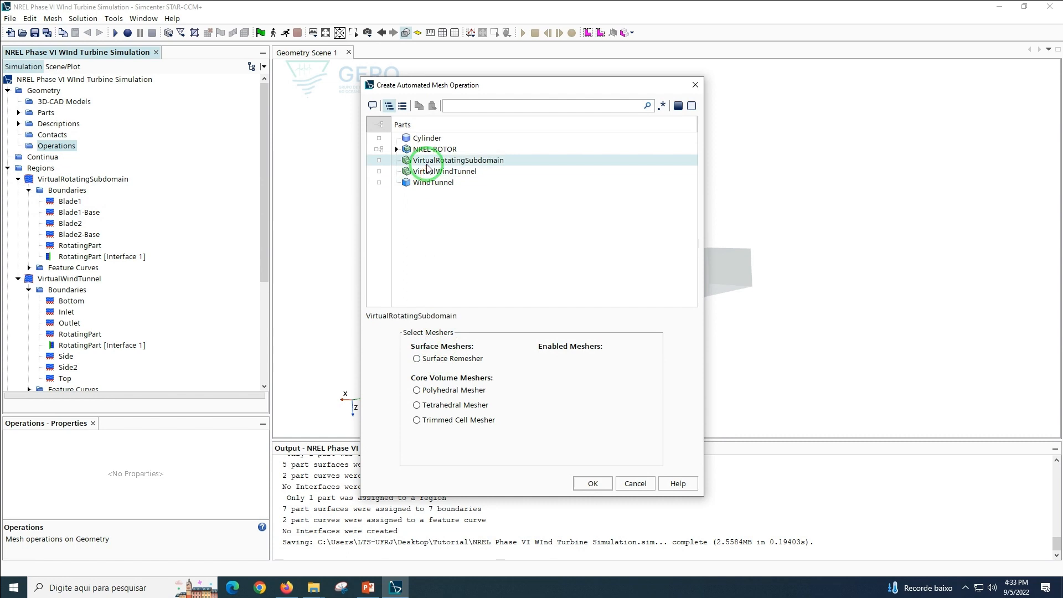
double_click(435, 162)
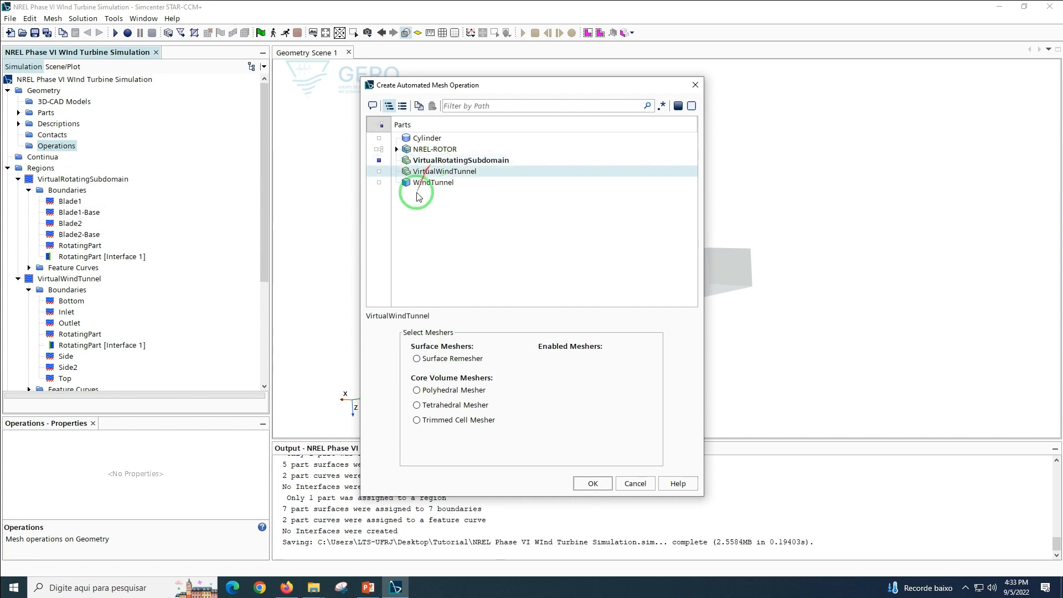
Enable the Surface Remesher, Automatic Surface Repair, Trimmed Cell Mesher and Prism Layer Mesher, and create the mesh operation
left_click(427, 359)
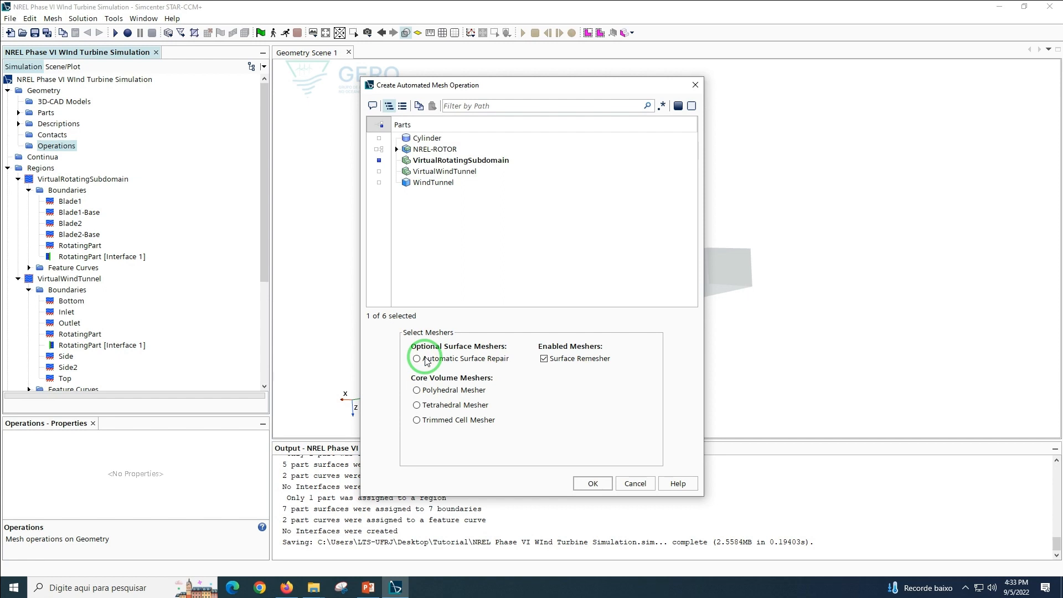
left_click(427, 360)
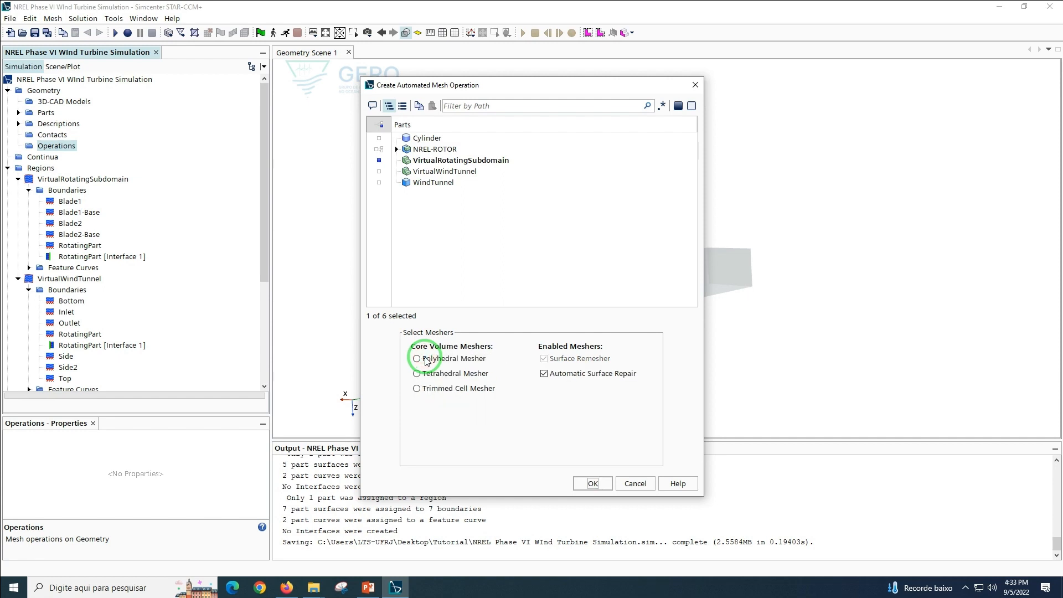
left_click(434, 391)
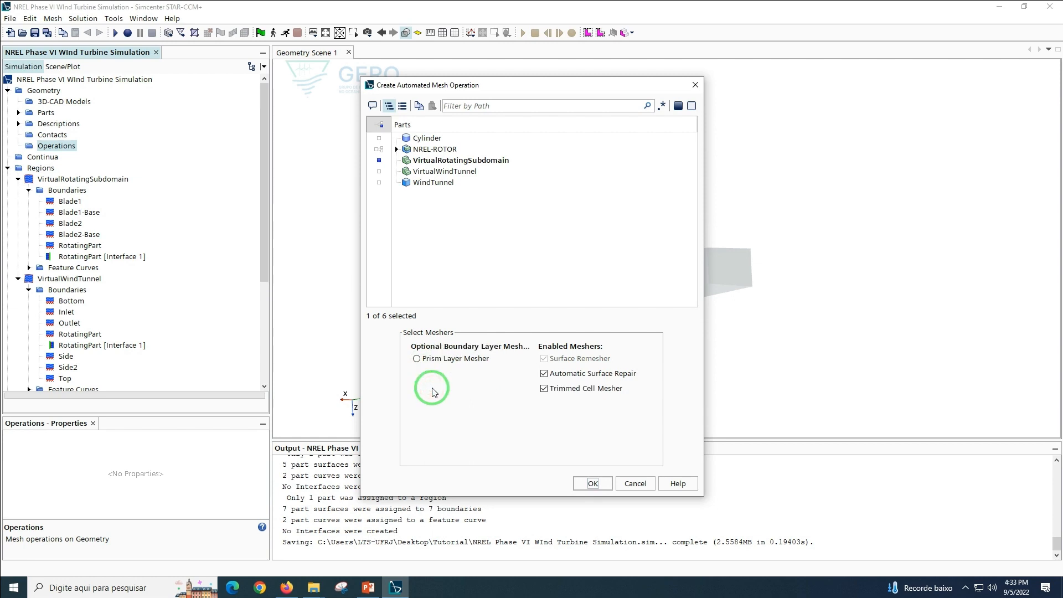
left_click(429, 360)
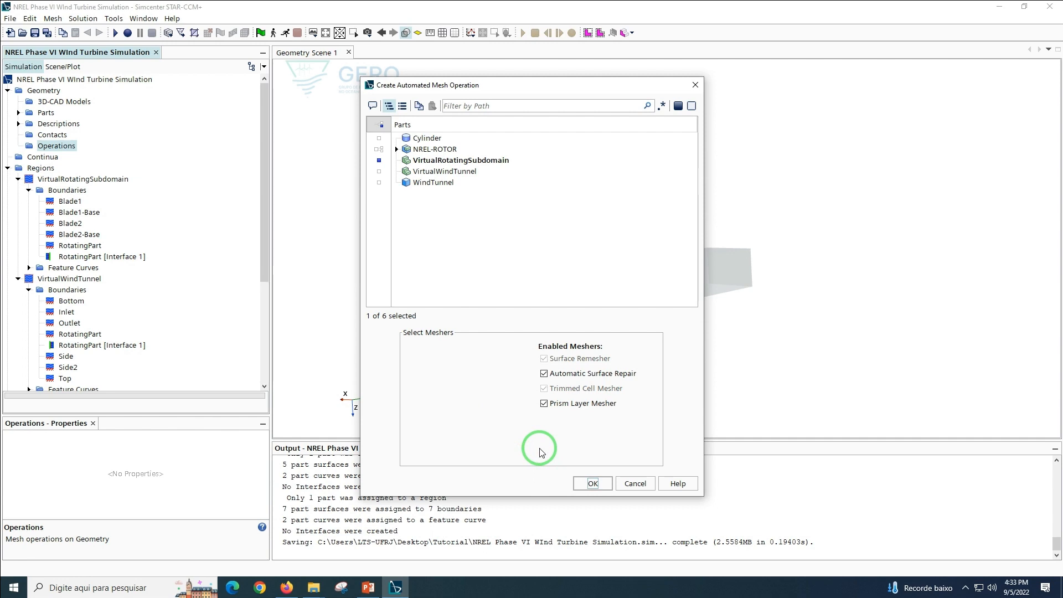
left_click(590, 484)
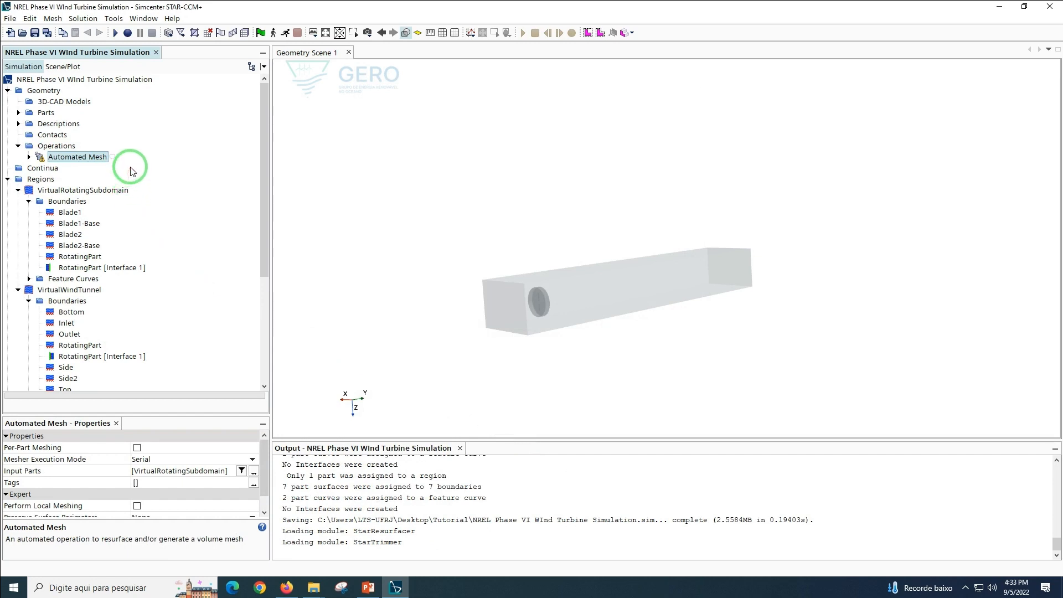
Rename the Automated Mesh operation as VirtualROtatingSubdomain
right_click(52, 147)
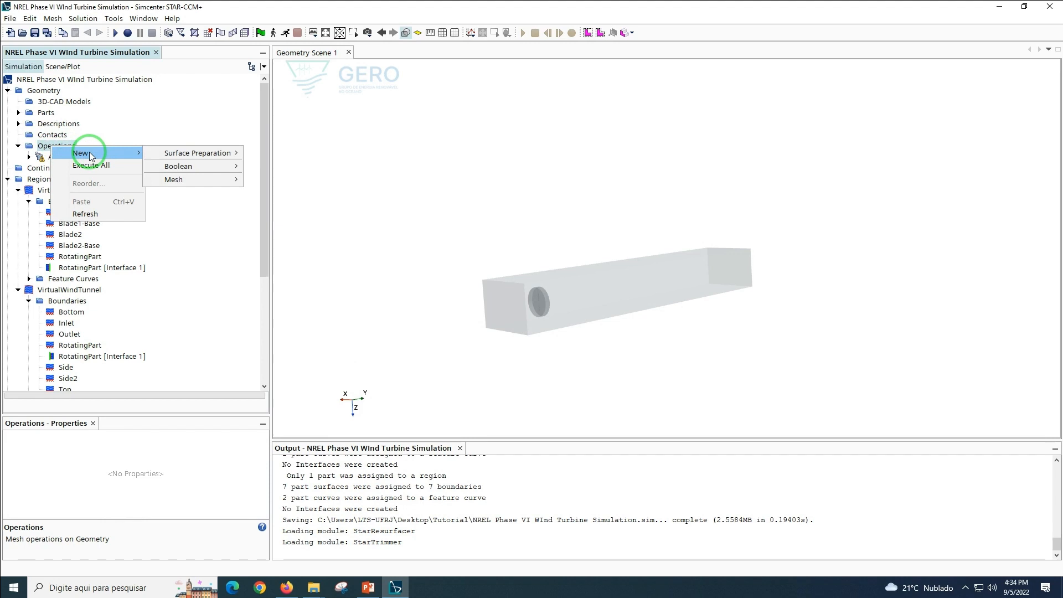
left_click(157, 119)
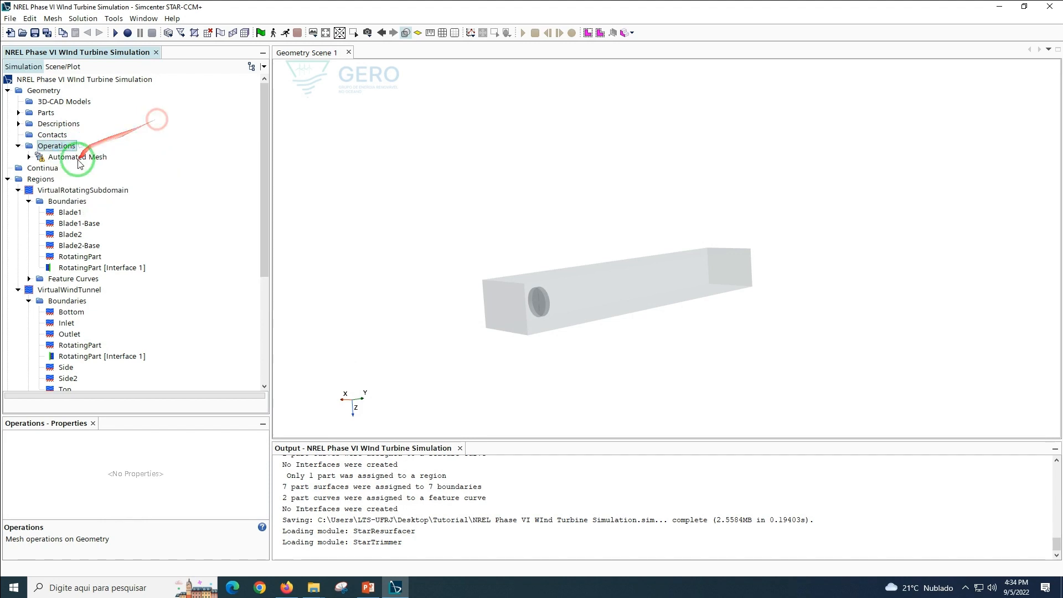
right_click(80, 161)
left_click(122, 314)
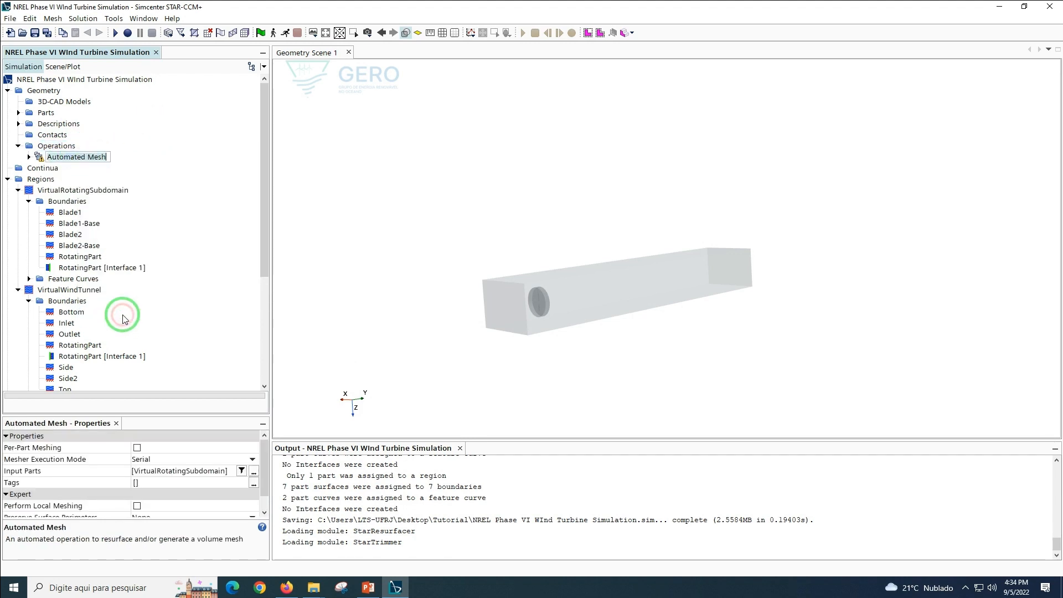
type("VirtualROtatingSubdomain")
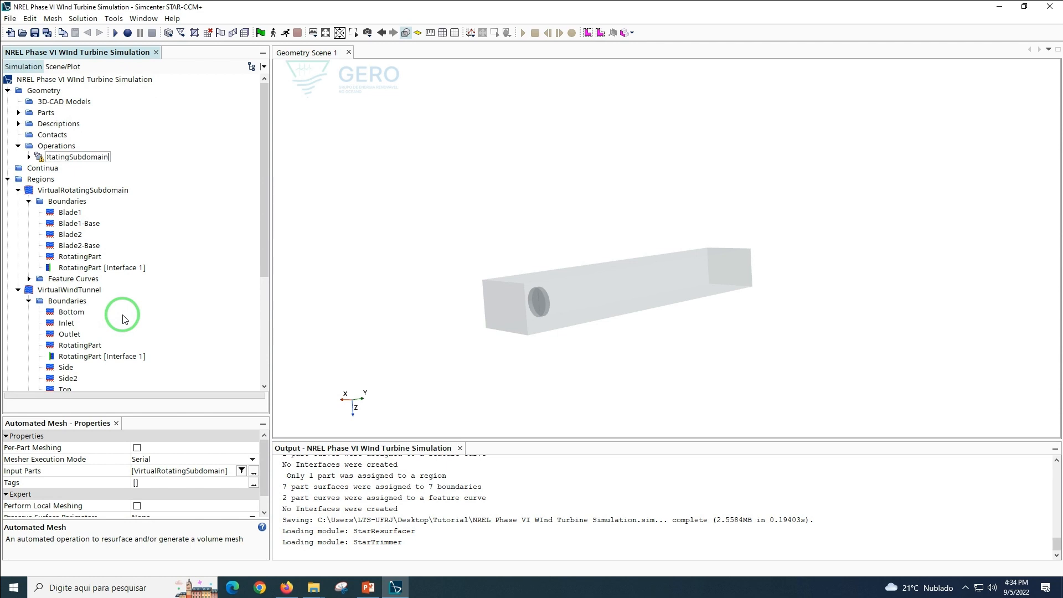
key("Return")
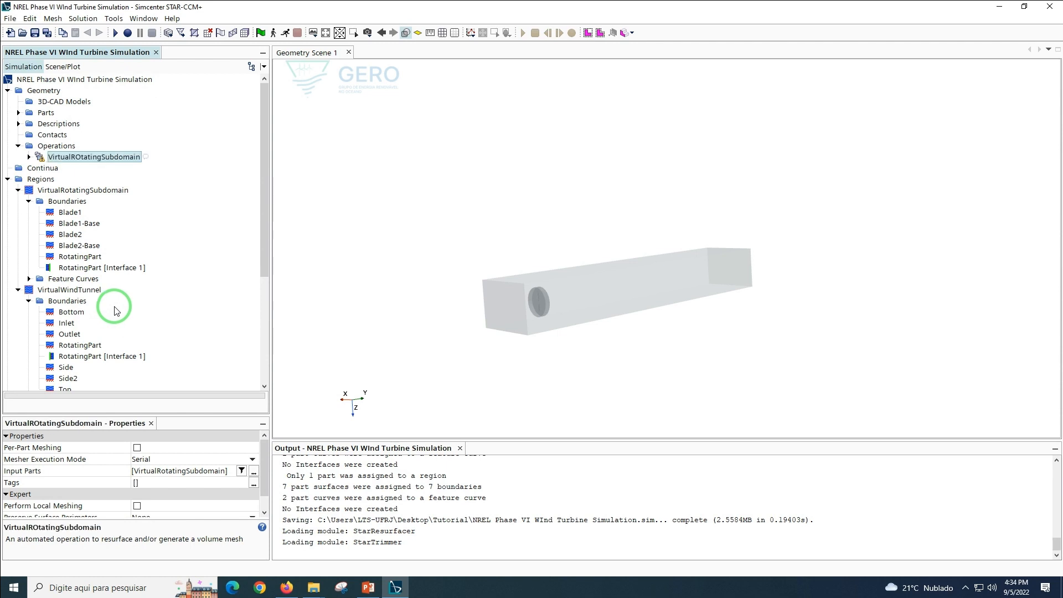
Correct the name of the existing mesh operation to VirtualRotatingSubdomain
left_click(80, 159)
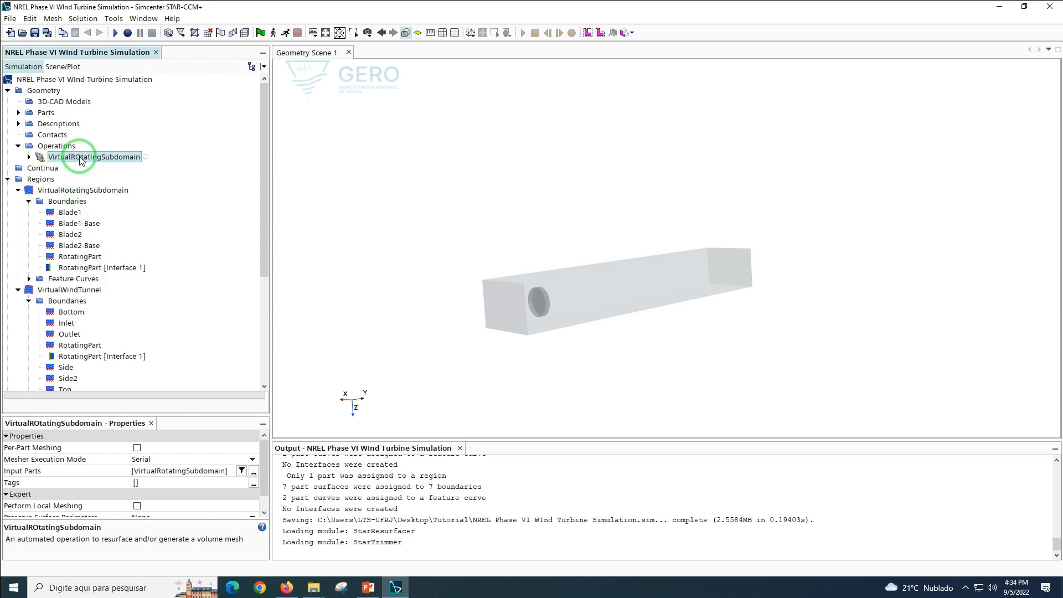
left_click(80, 158)
key("BackSpace")
type("o")
key("Return")
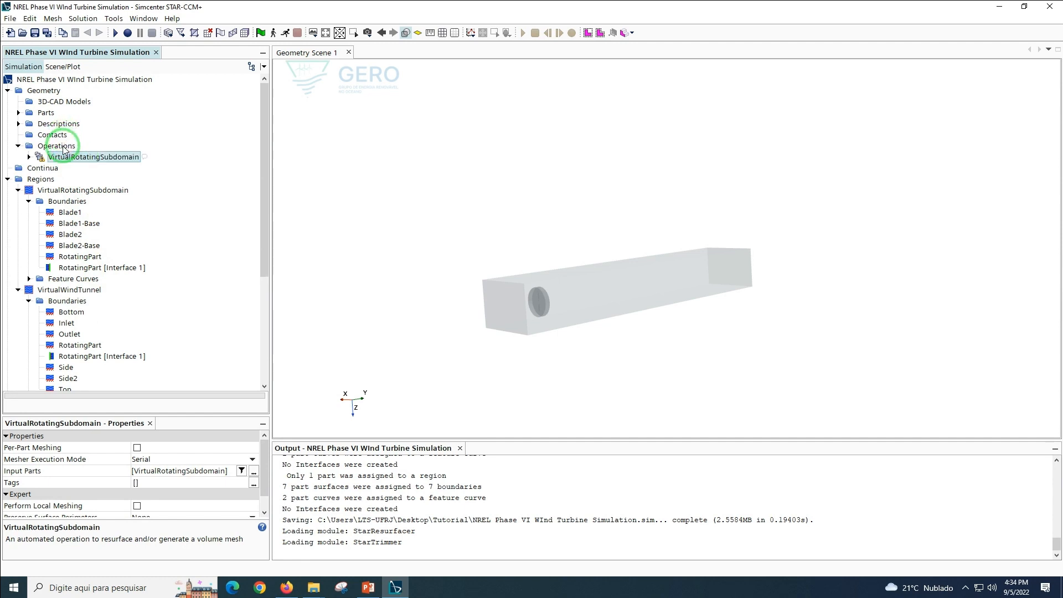
Start a new Automated Mesh operation in the geometry operations with VirtualWindTunnel as its only input part
right_click(61, 147)
mouse_move(103, 154)
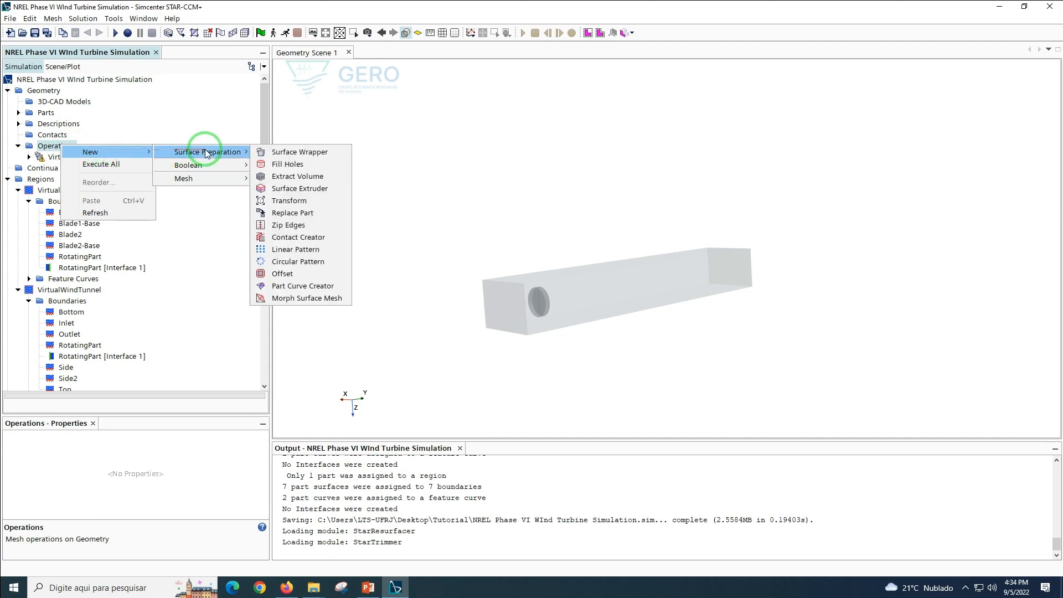
mouse_move(214, 186)
left_click(265, 179)
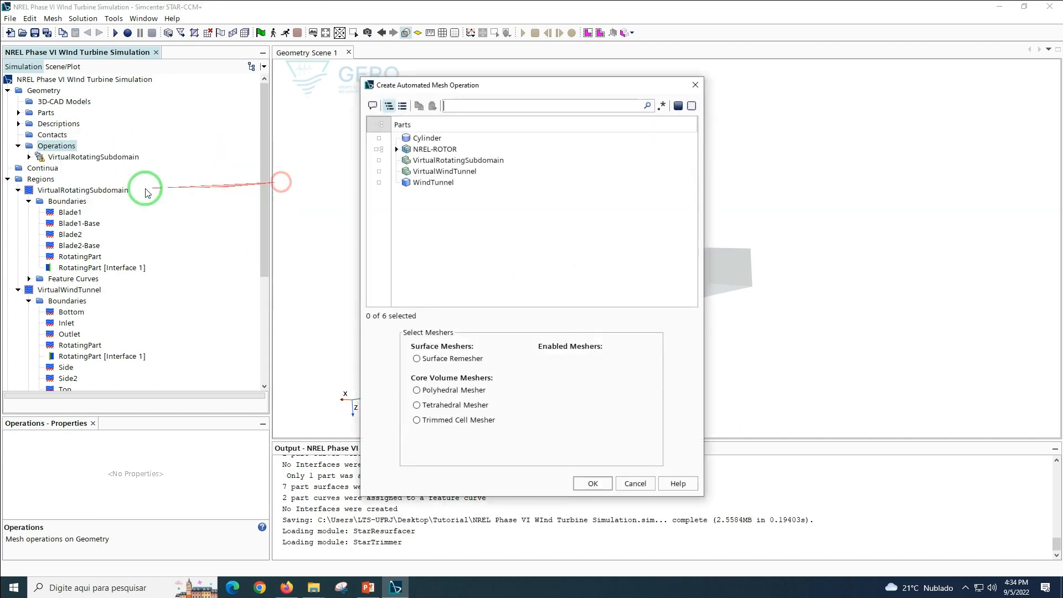
left_click(479, 185)
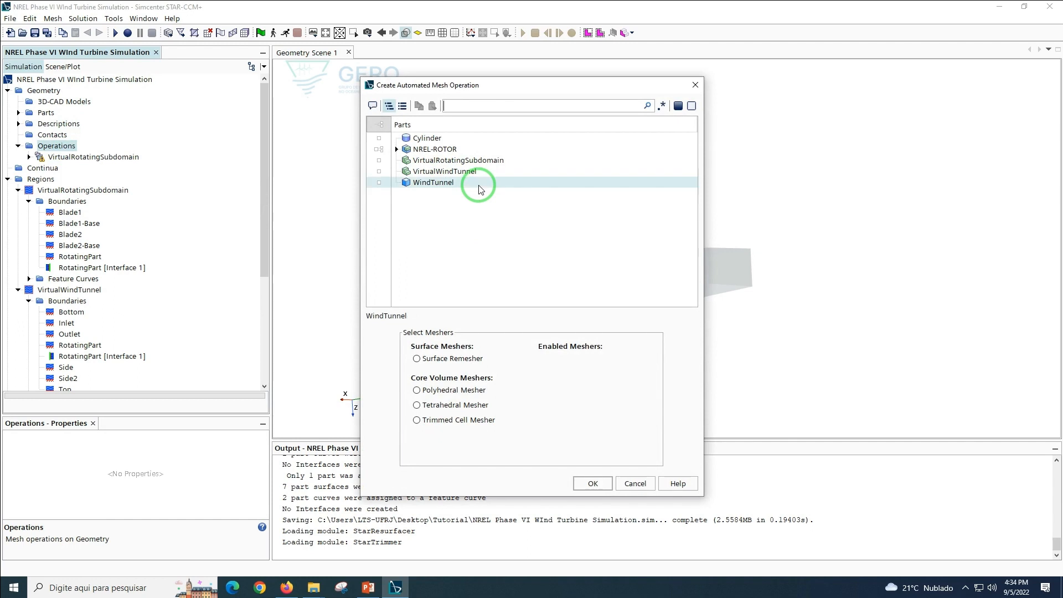
left_click(471, 173)
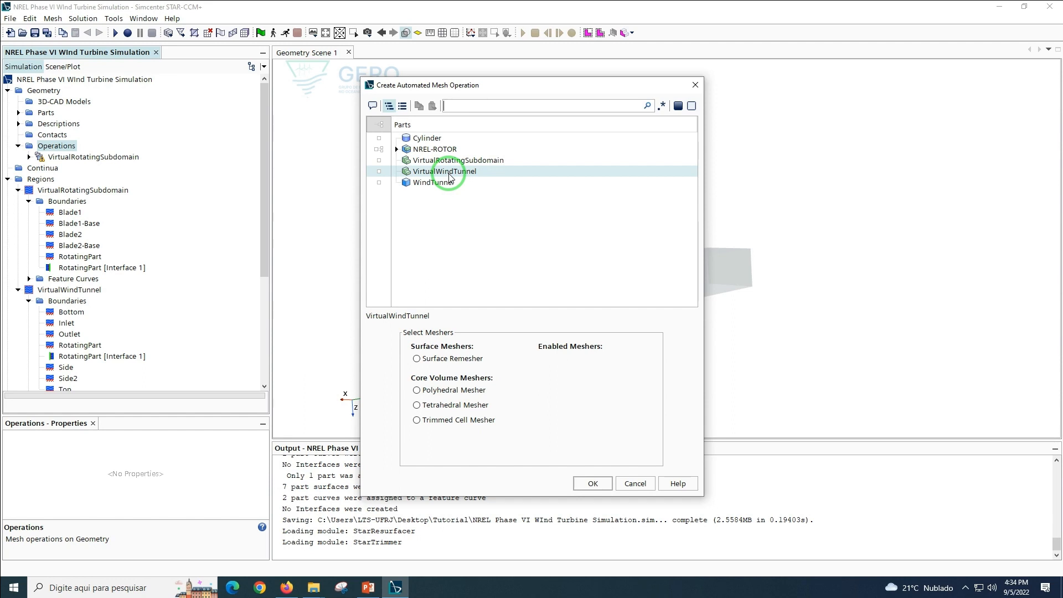
left_click(449, 174)
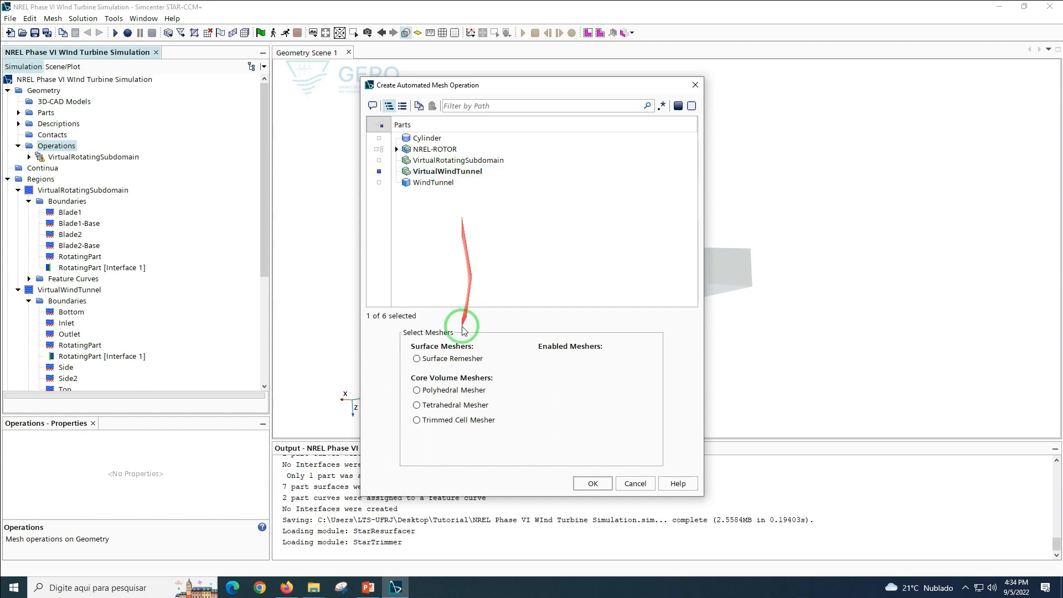
Enable the Surface Remesher, Automatic Surface Repair, Trimmed Cell Mesher and Prism Layer Mesher for VirtualWindTunnel, and create the operation
left_click(428, 361)
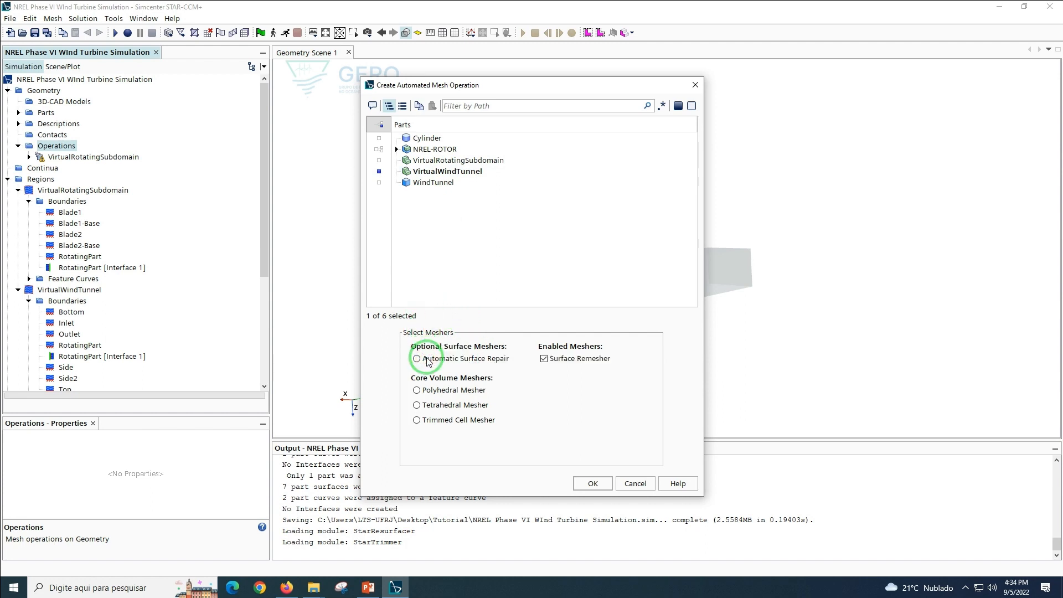
left_click(428, 361)
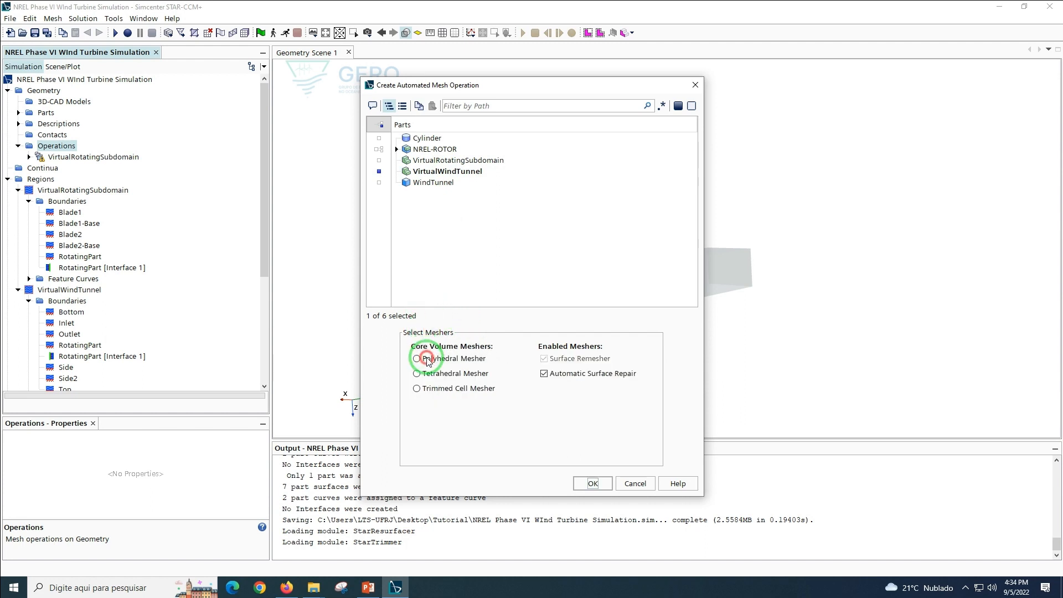
left_click(433, 390)
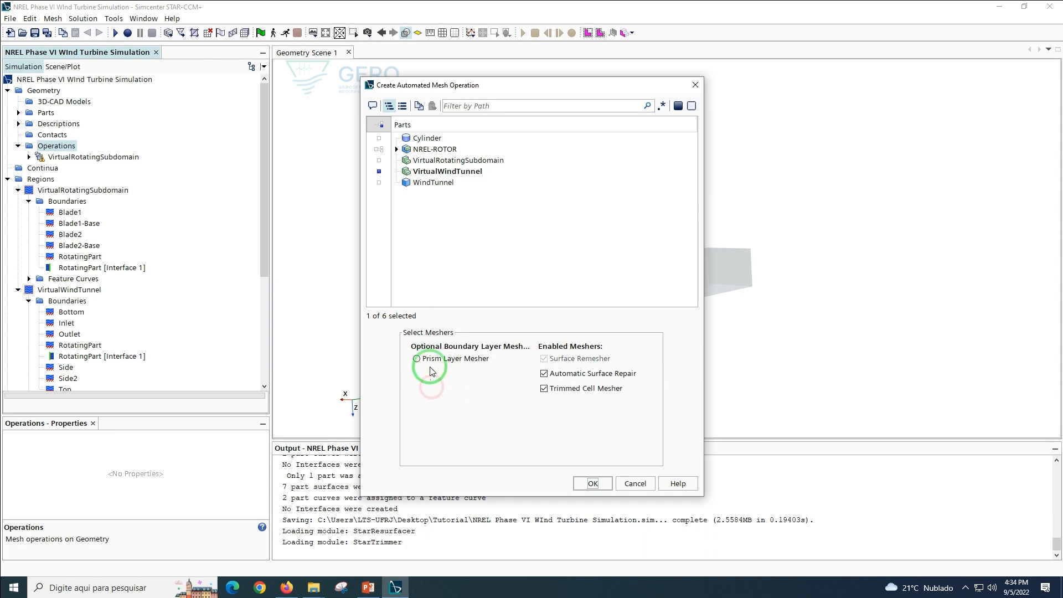
left_click(432, 361)
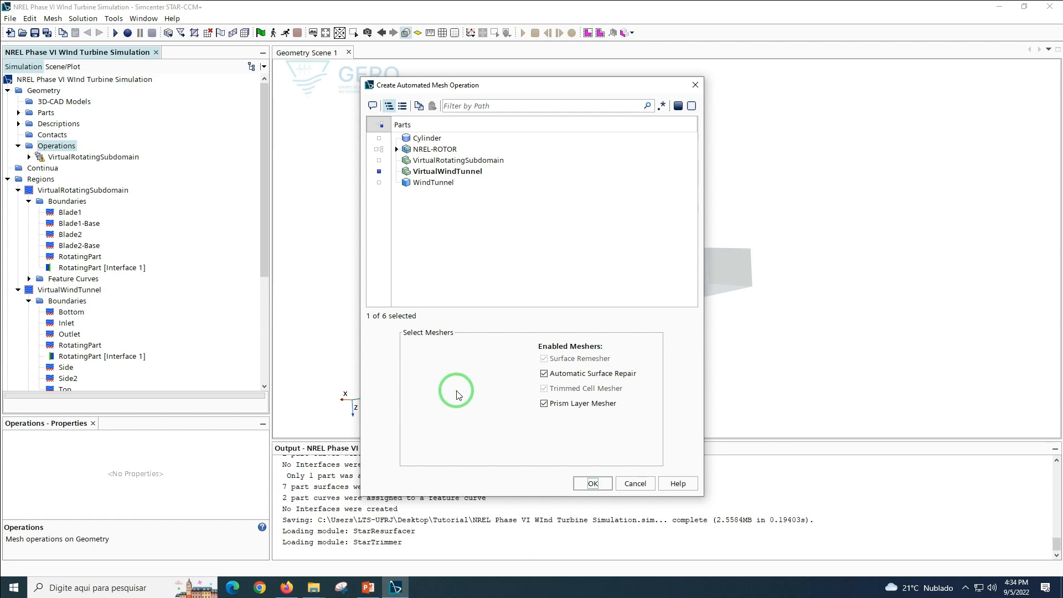
left_click(589, 483)
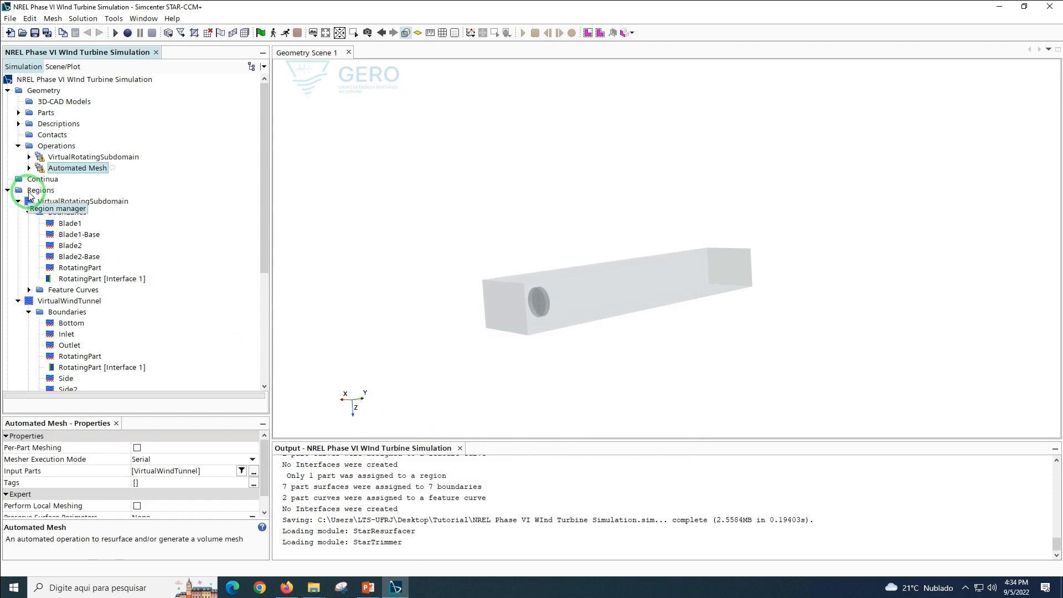
Rename the new Automated Mesh operation as VirtualWindTunnel
right_click(71, 169)
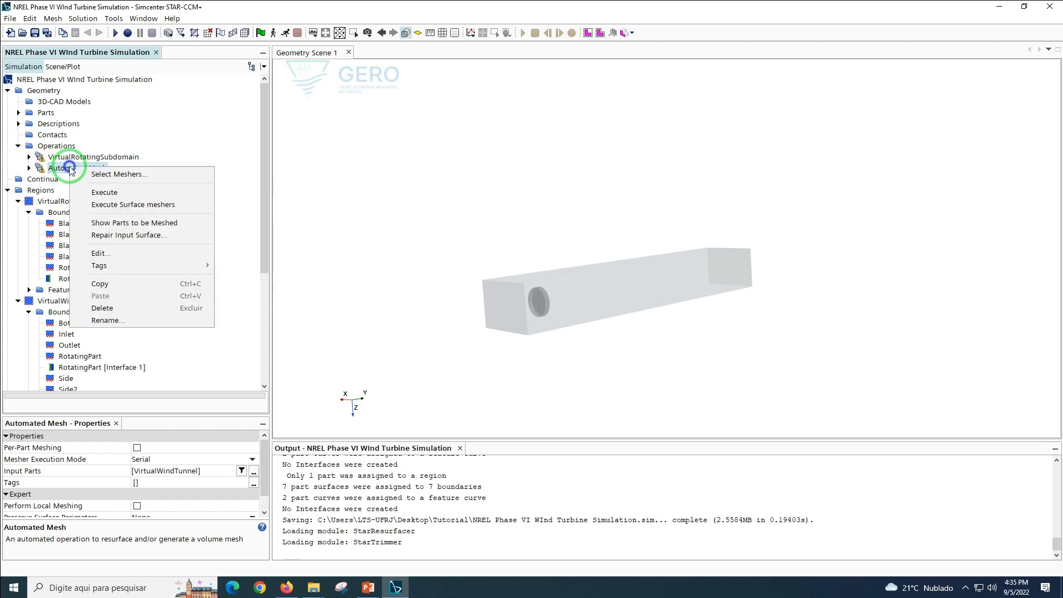
left_click(102, 318)
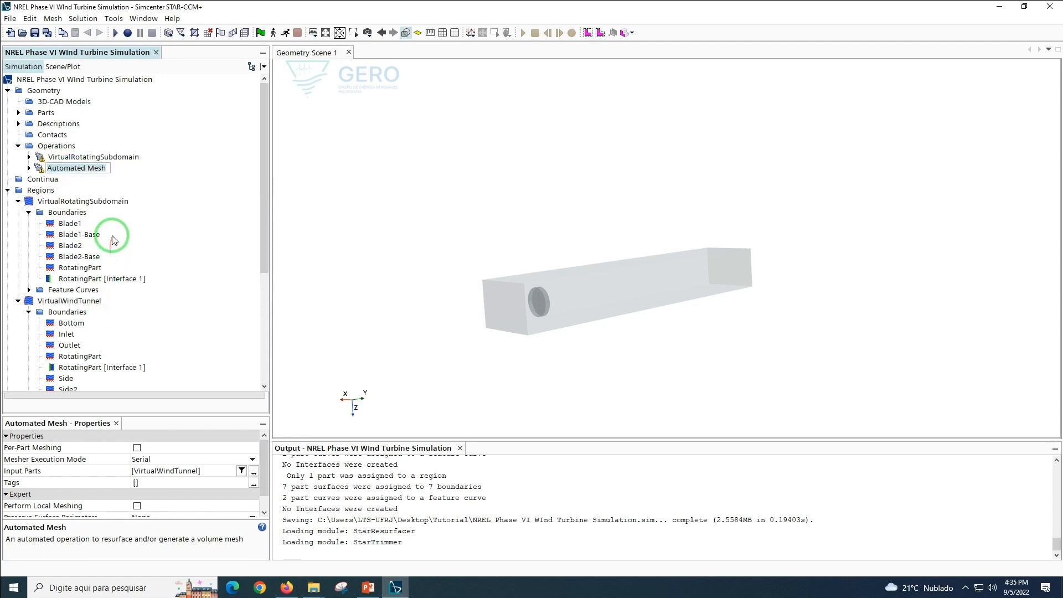
type("VirtualWindTunnel")
key("Return")
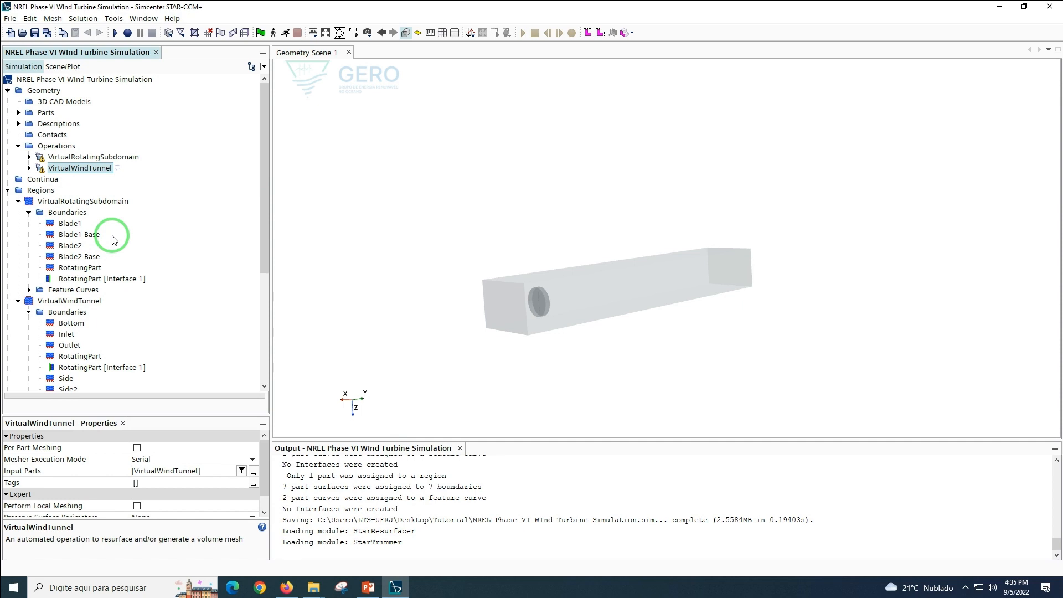
In the VirtualRotatingSubdomain operation, set the Surface Remesher's meshing method to Enhanced Quality Triangle and its minimum face quality to 0.2
left_click(29, 157)
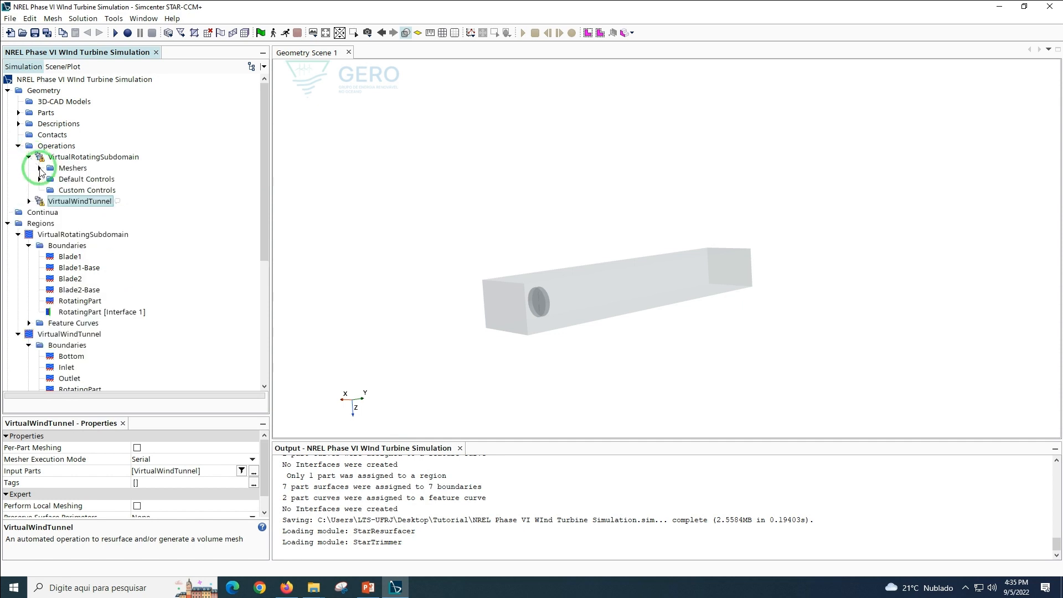
left_click(39, 168)
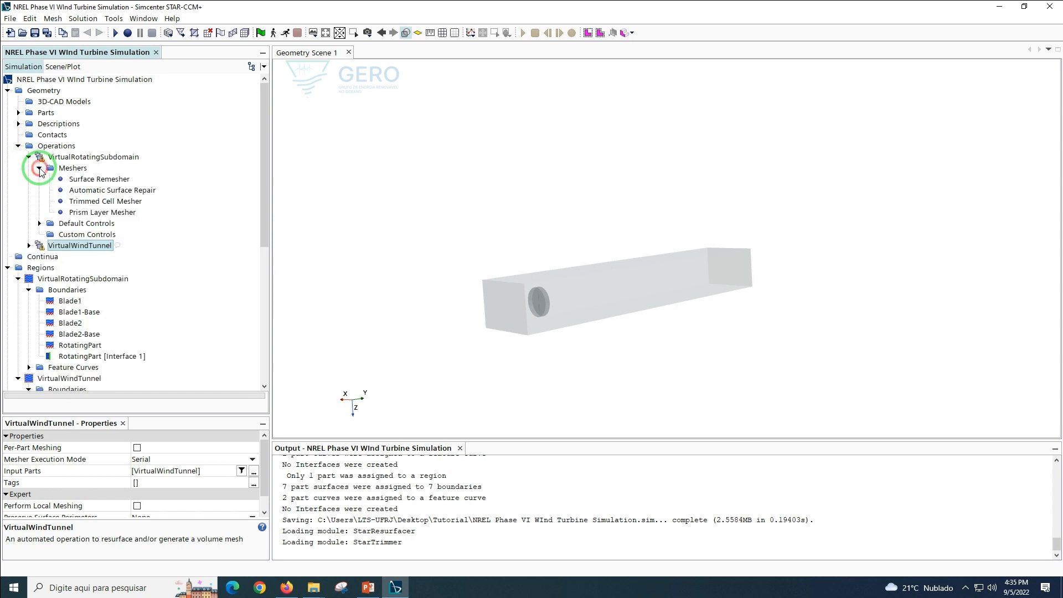
left_click(110, 185)
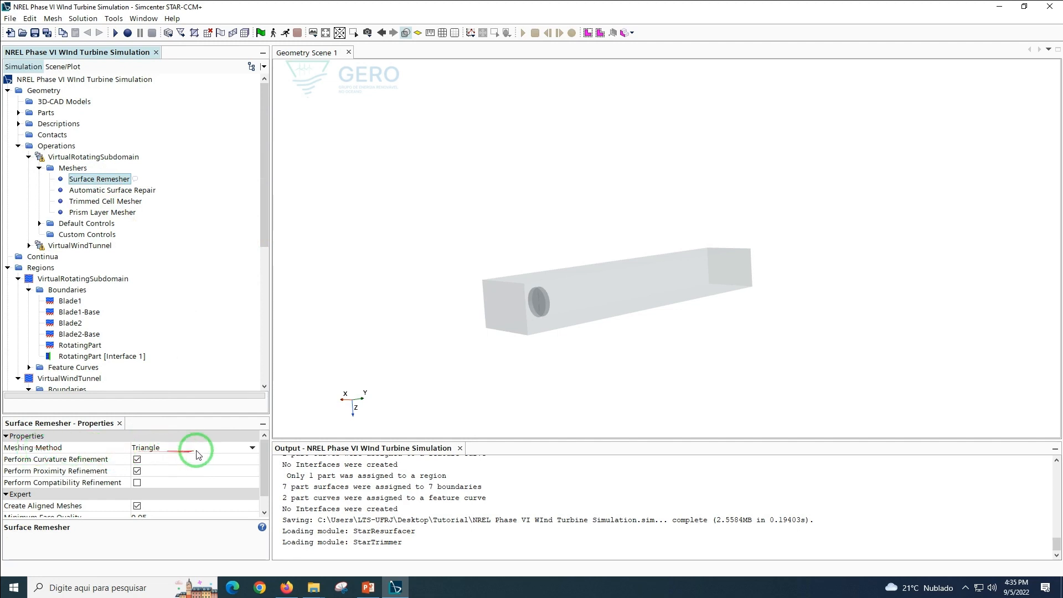
left_click(252, 449)
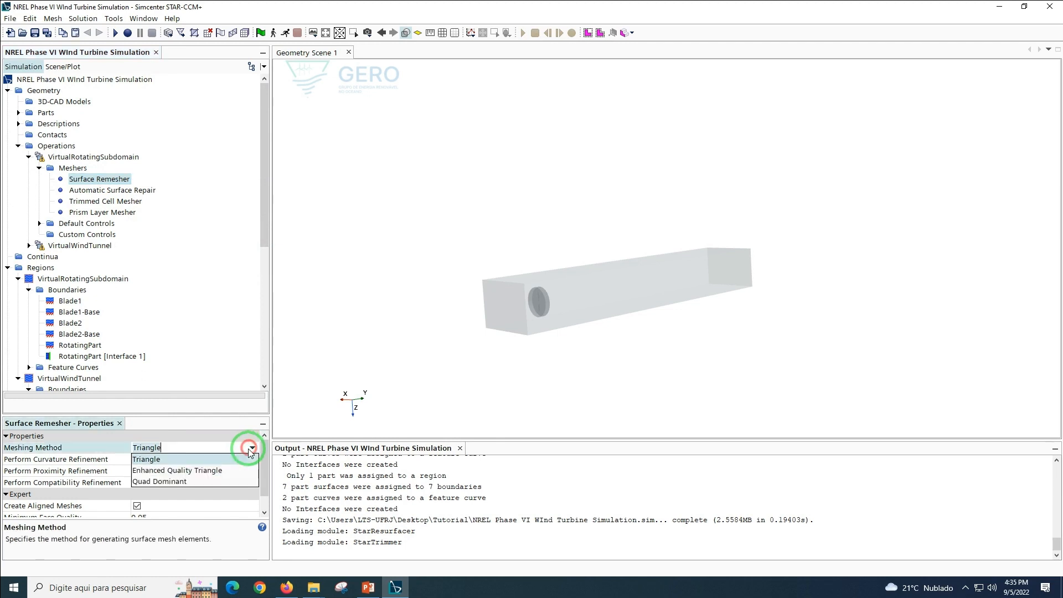
left_click(177, 472)
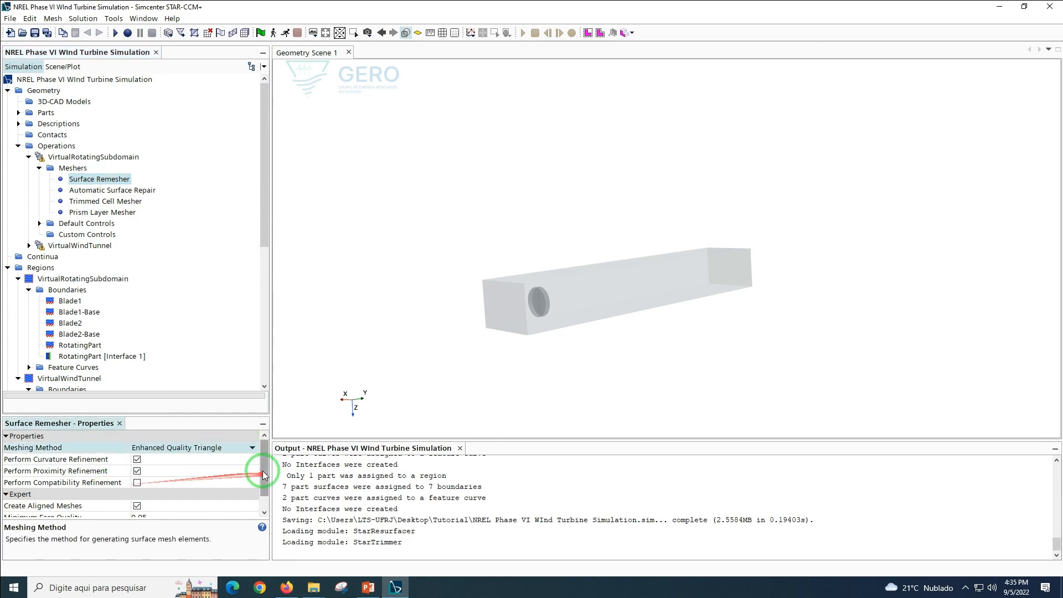
left_click(265, 509)
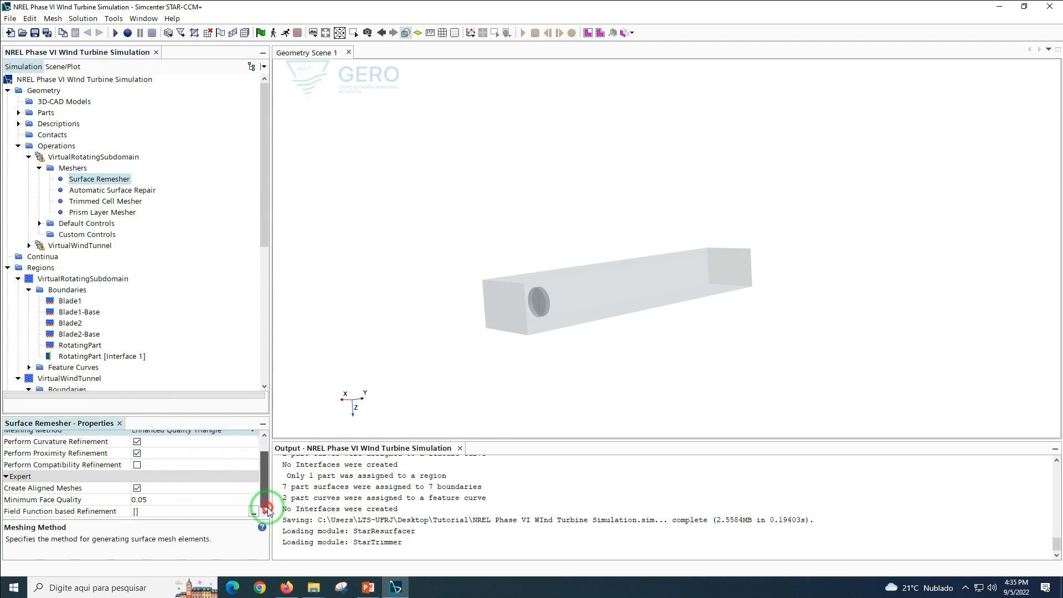
left_click(155, 501)
type("0.2")
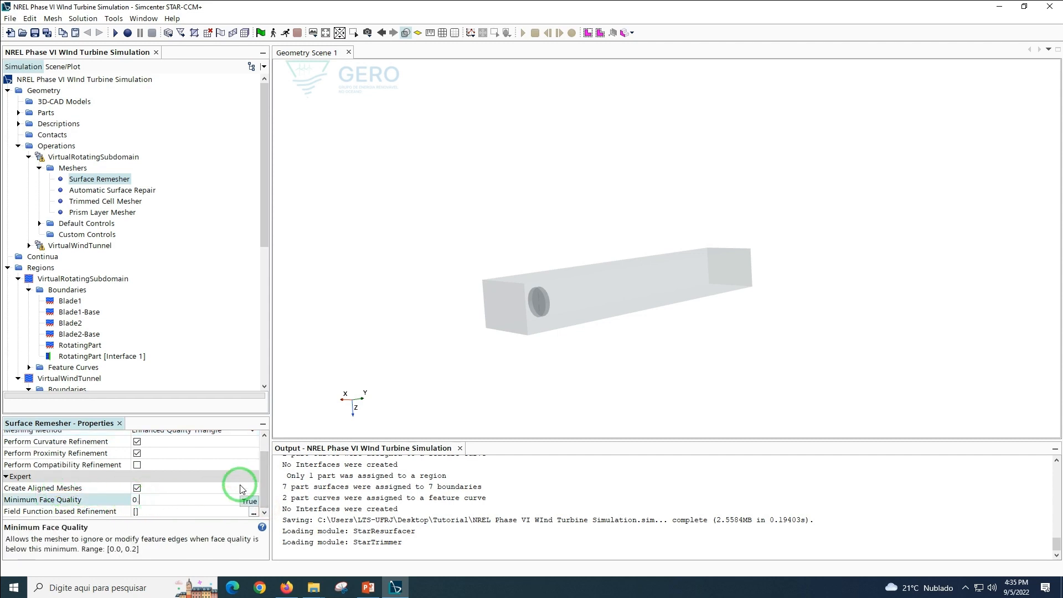
key("Return")
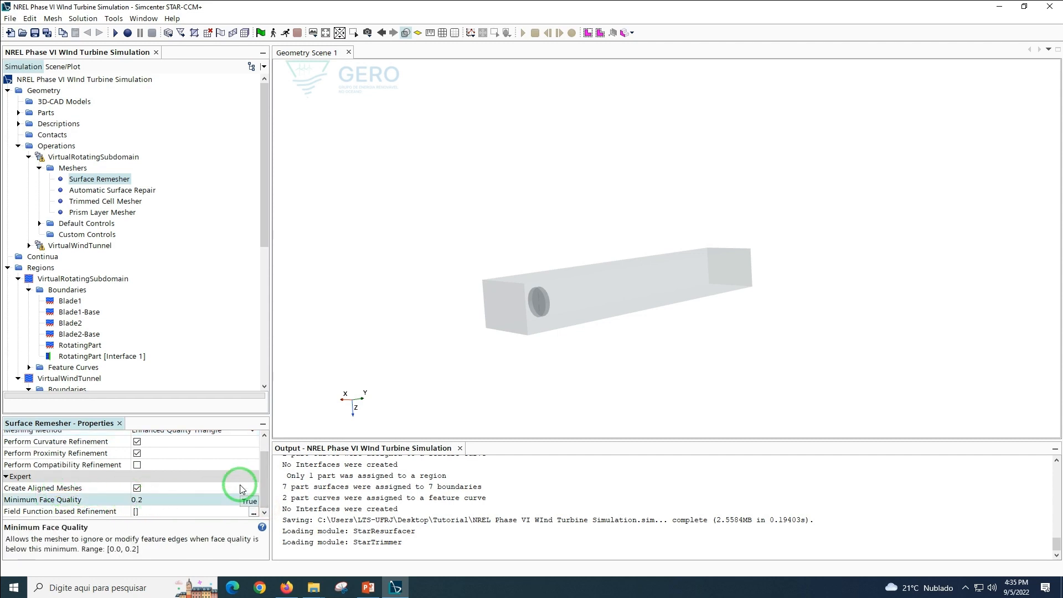
Set the Automatic Surface Repair minimum face quality to 0.2 and enable Perform Mesh Alignment for the Trimmed Cell Mesher
left_click(105, 191)
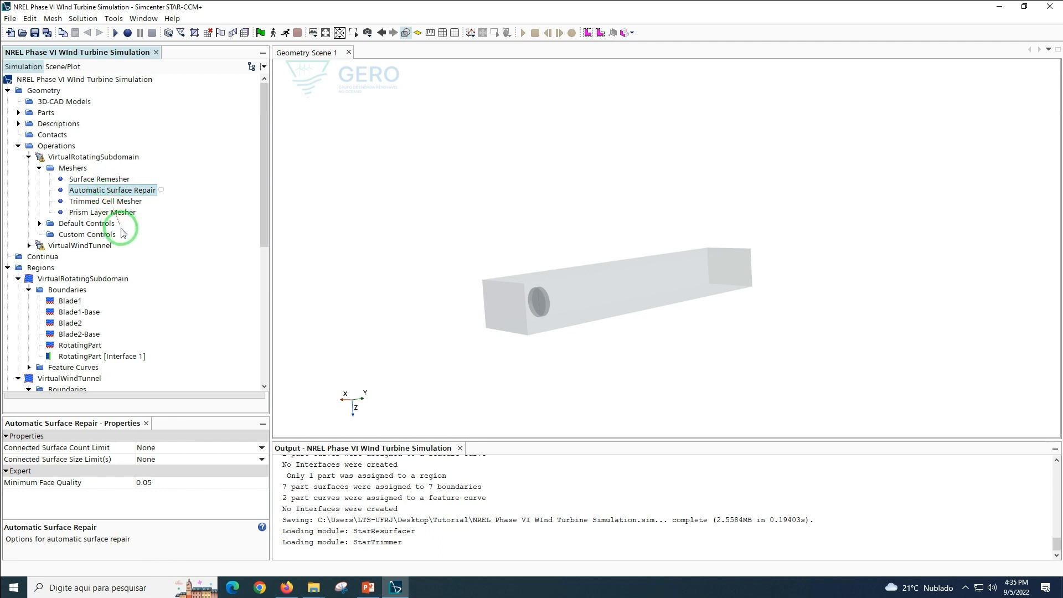
left_click(166, 483)
key("BackSpace")
type("2")
key("Return")
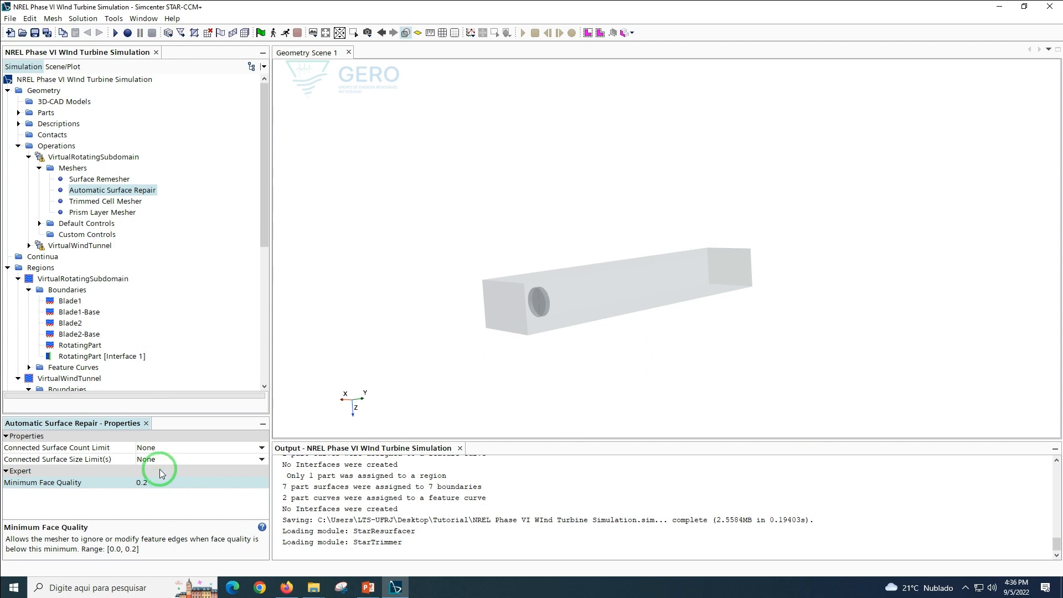
left_click(101, 203)
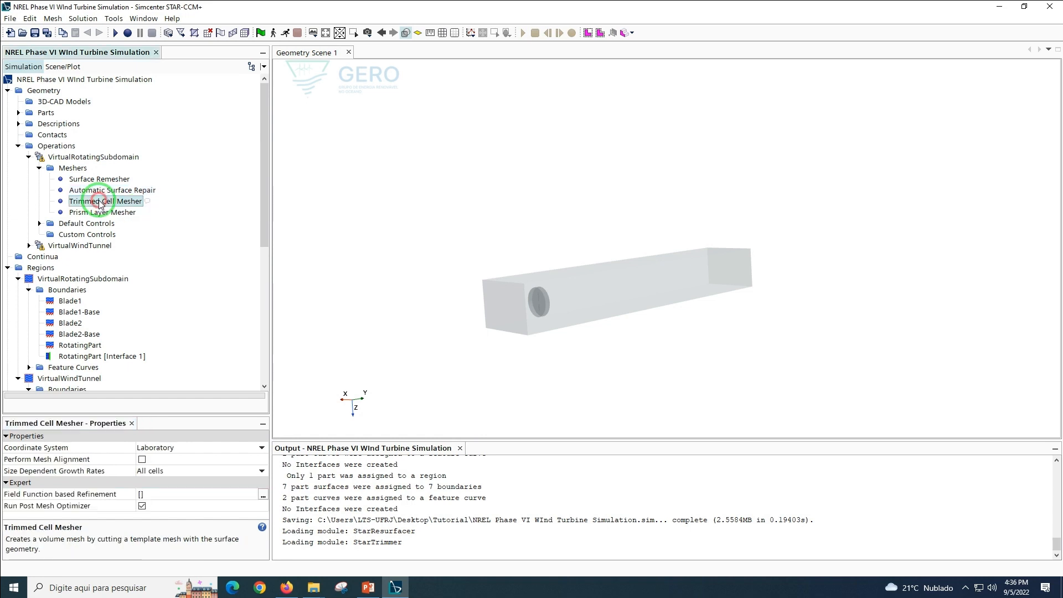
left_click(142, 460)
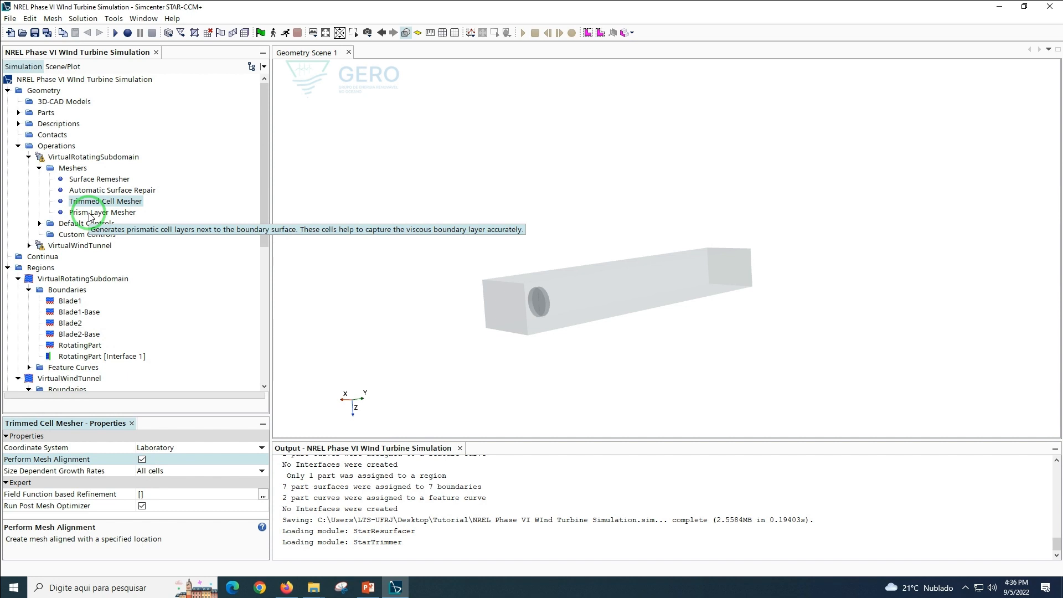
Set the distribution mode of the rotating subdomain's Prism Layer Mesher to Wall Thickness
left_click(90, 213)
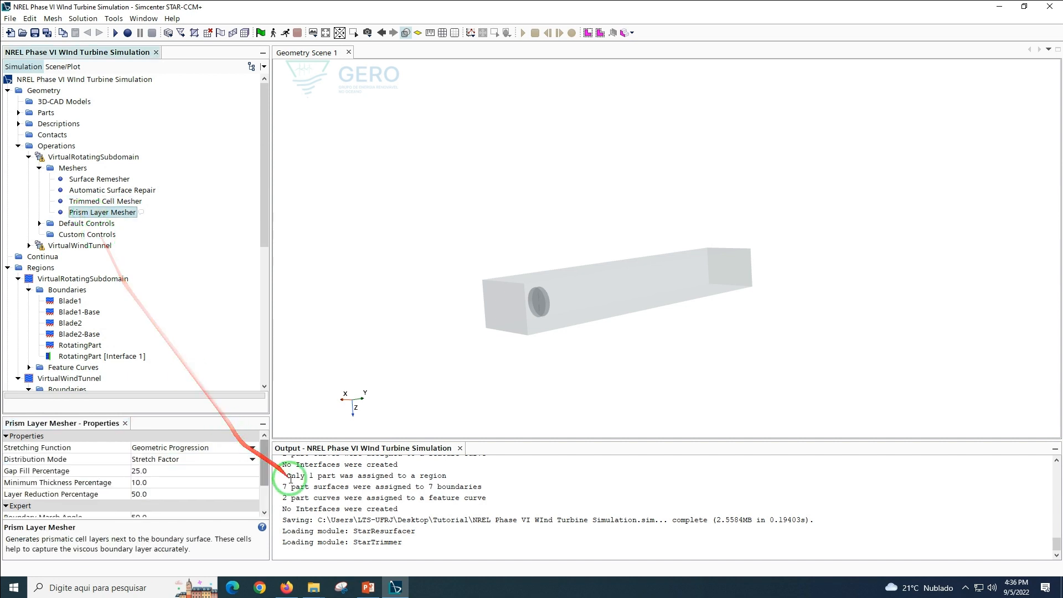
left_click_drag(265, 474, 259, 466)
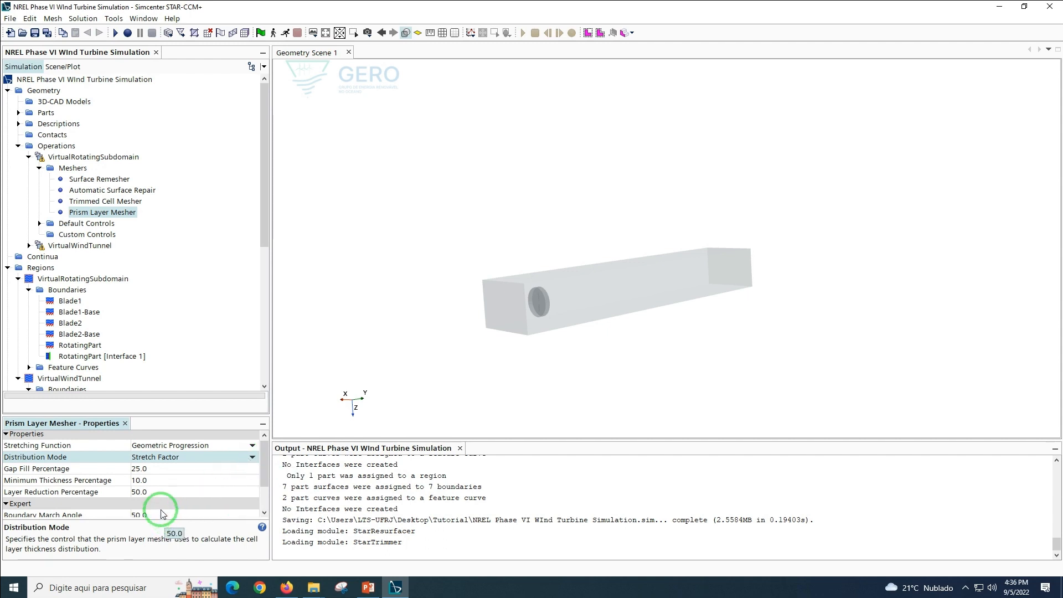
left_click(224, 458)
left_click(185, 479)
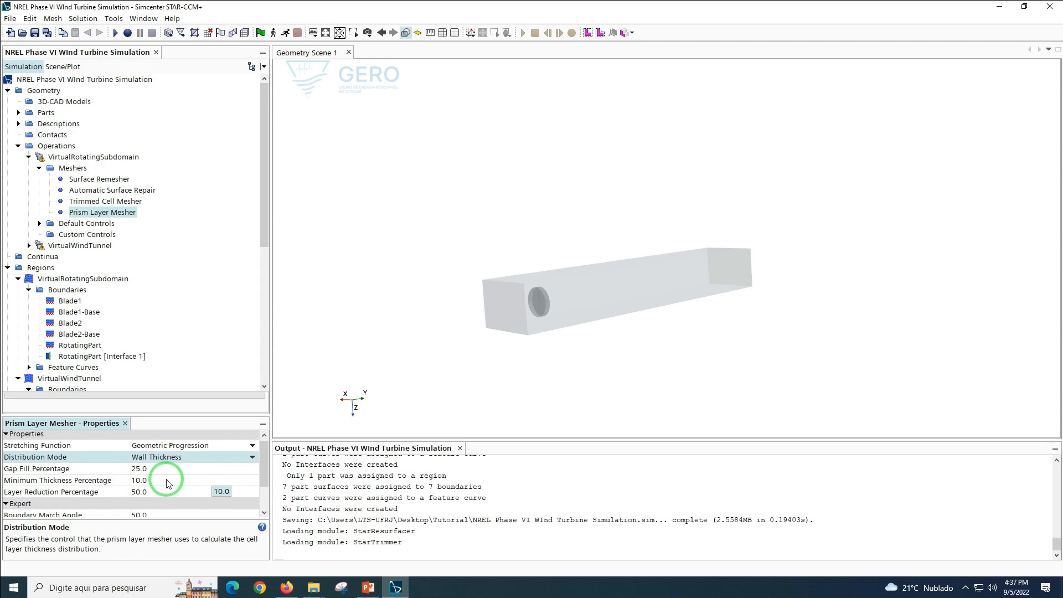
Set the Prism Layer Mesher's minimum thickness percentage and layer reduction percentage both to 0.01
left_click(189, 479)
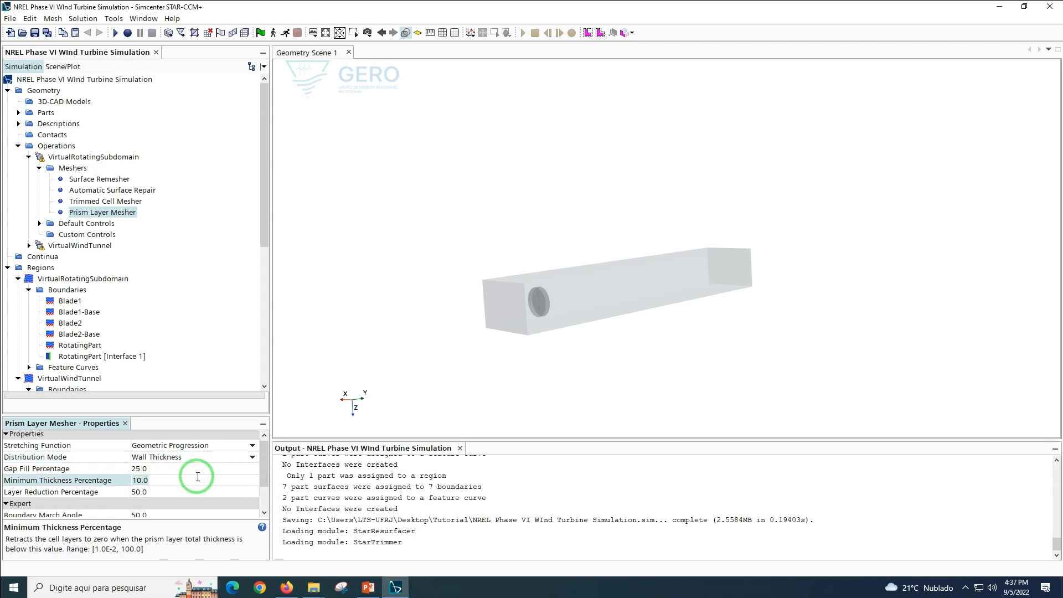
type("0.01")
key("Return")
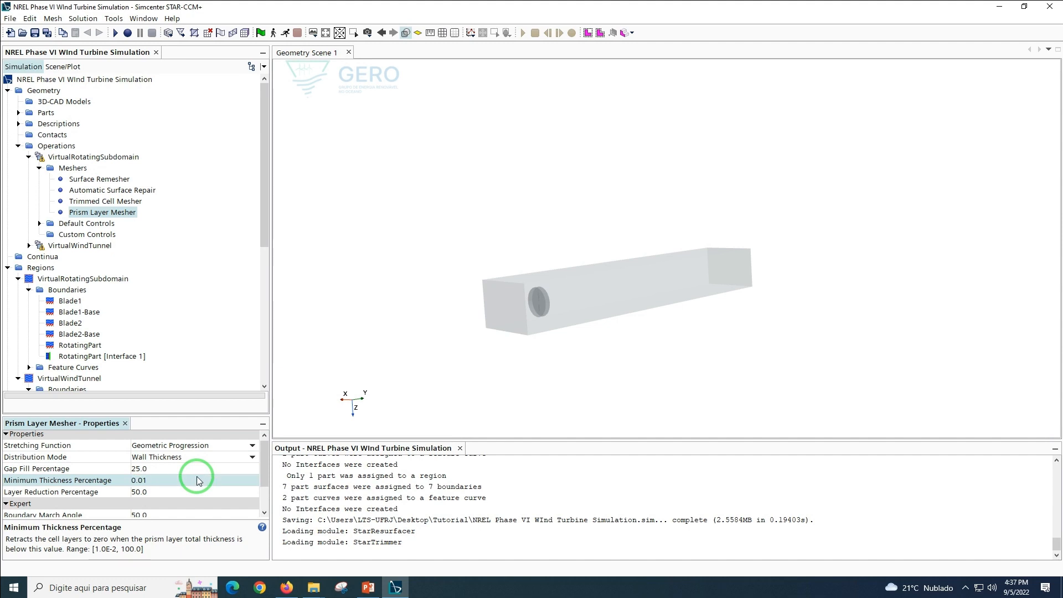
left_click(205, 493)
type("0.01")
key("Return")
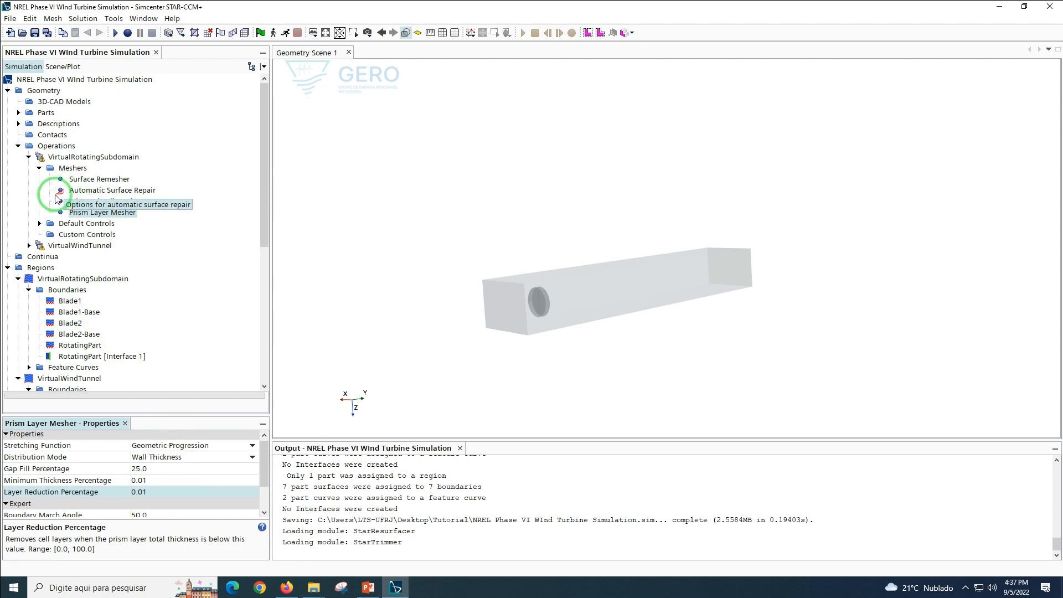
In the rotating subdomain's default controls, set the Target Surface Size to 0.5 percent of base
left_click(40, 224)
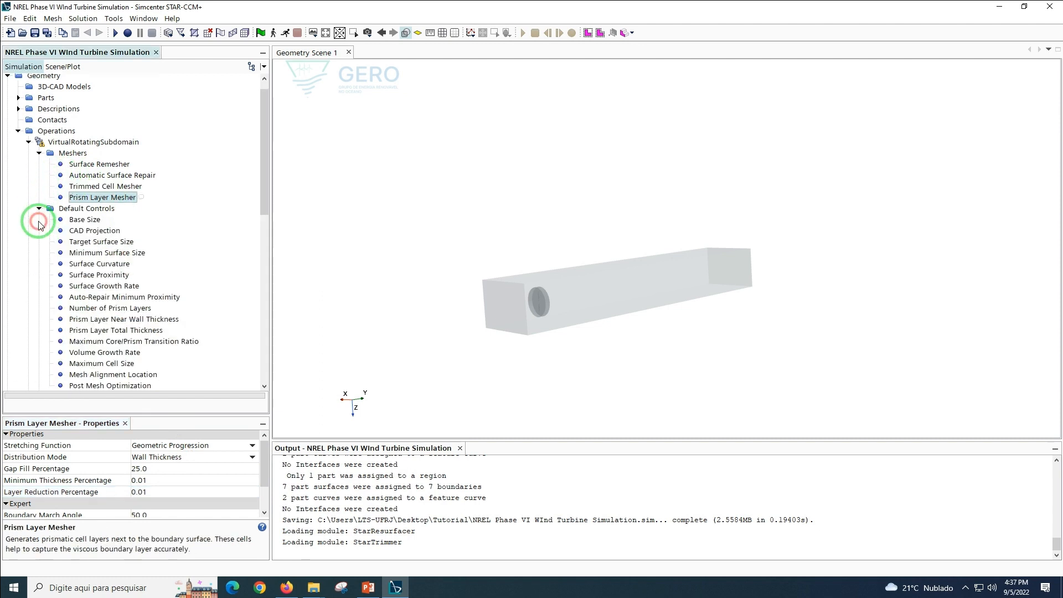
left_click(85, 218)
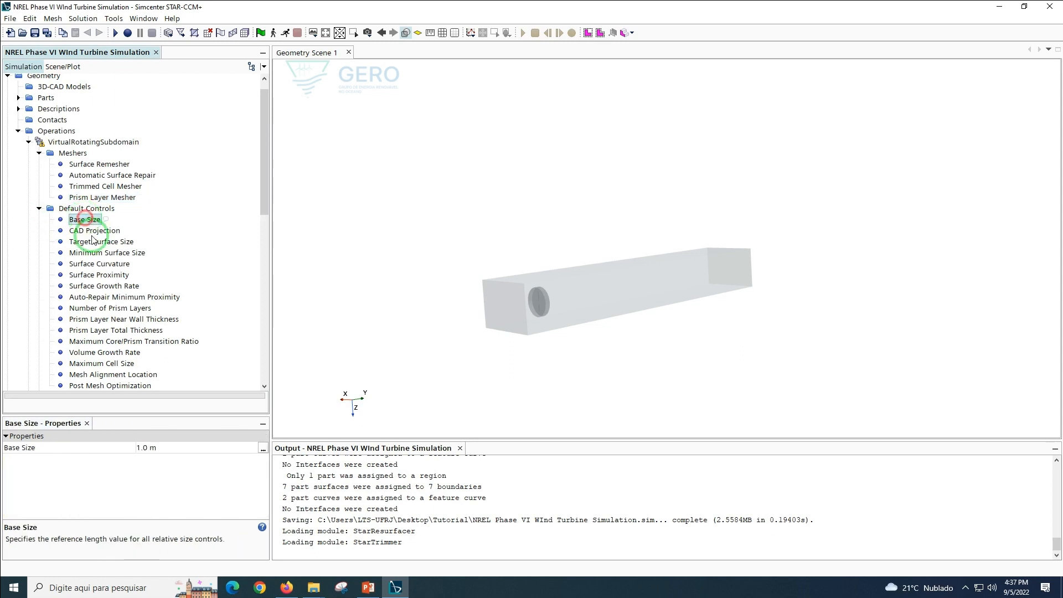
left_click(175, 449)
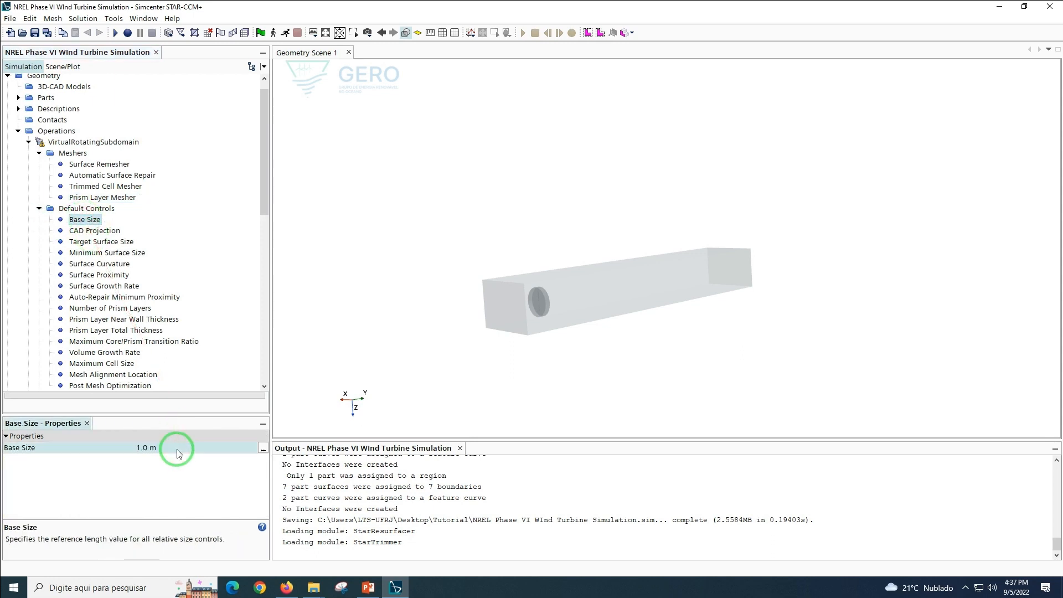
left_click(91, 241)
left_click(154, 459)
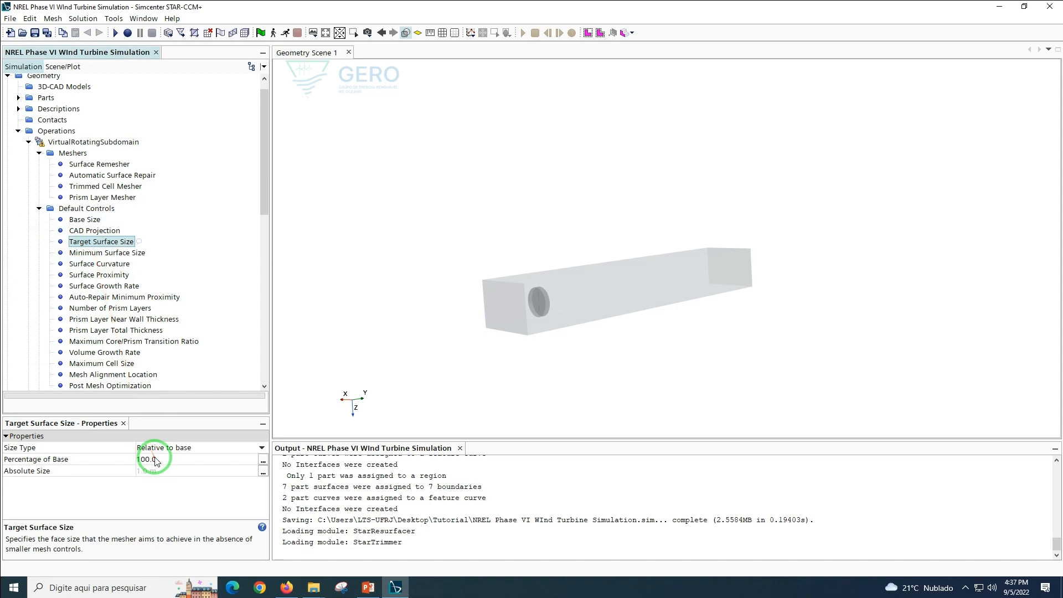
left_click(154, 459)
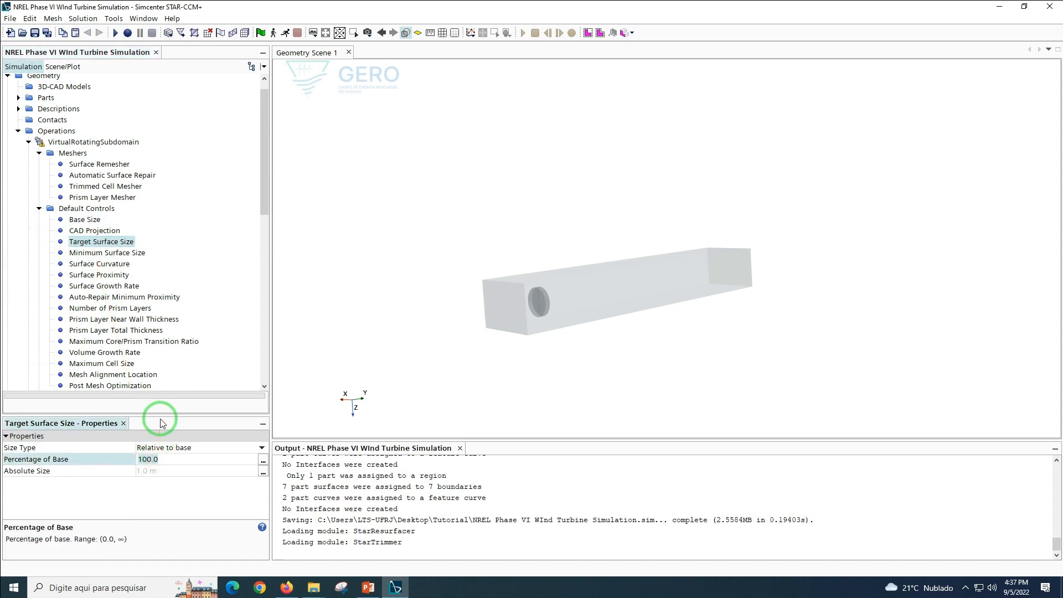
type("0.5")
key("Return")
Set the Minimum Surface Size of the rotating subdomain mesh to 0.5 percent of base
left_click(92, 249)
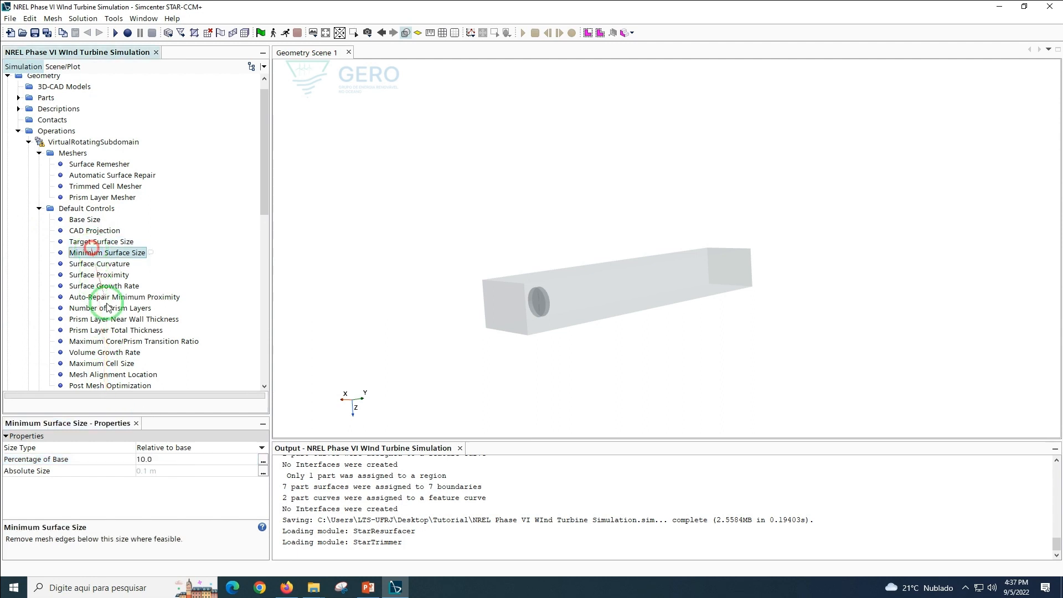
left_click(168, 461)
type("0.5")
key("Return")
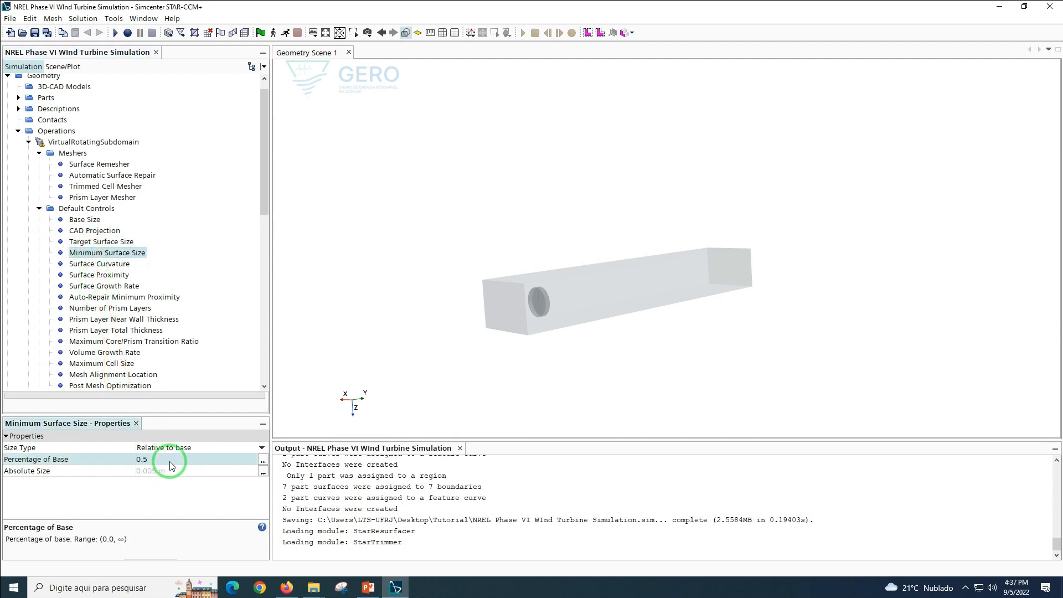
left_click(91, 242)
left_click(92, 253)
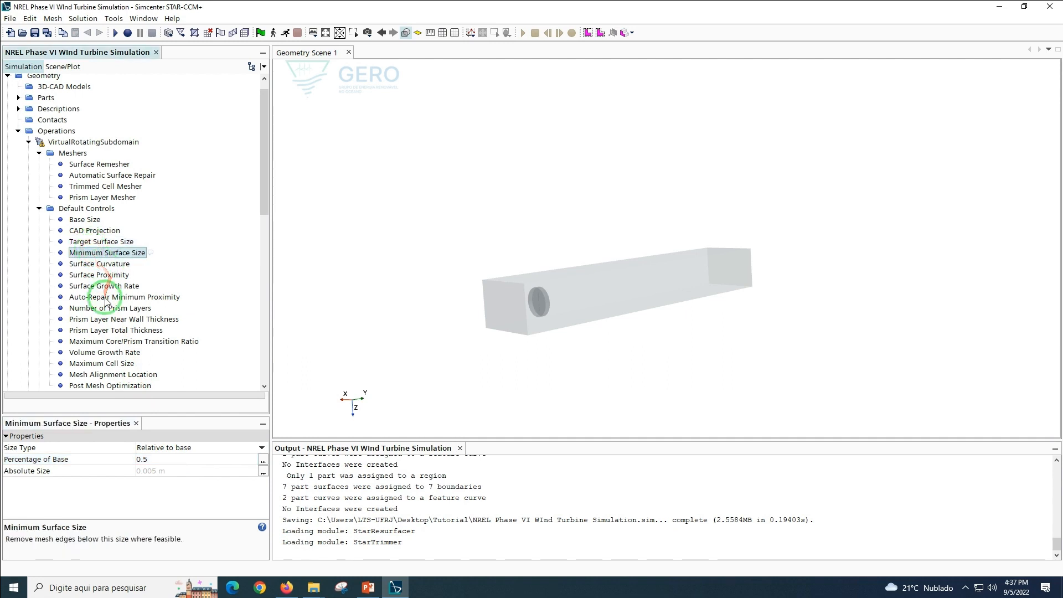
Set the default Number of Prism Layers for the rotating subdomain to 7
left_click_drag(264, 186, 264, 217)
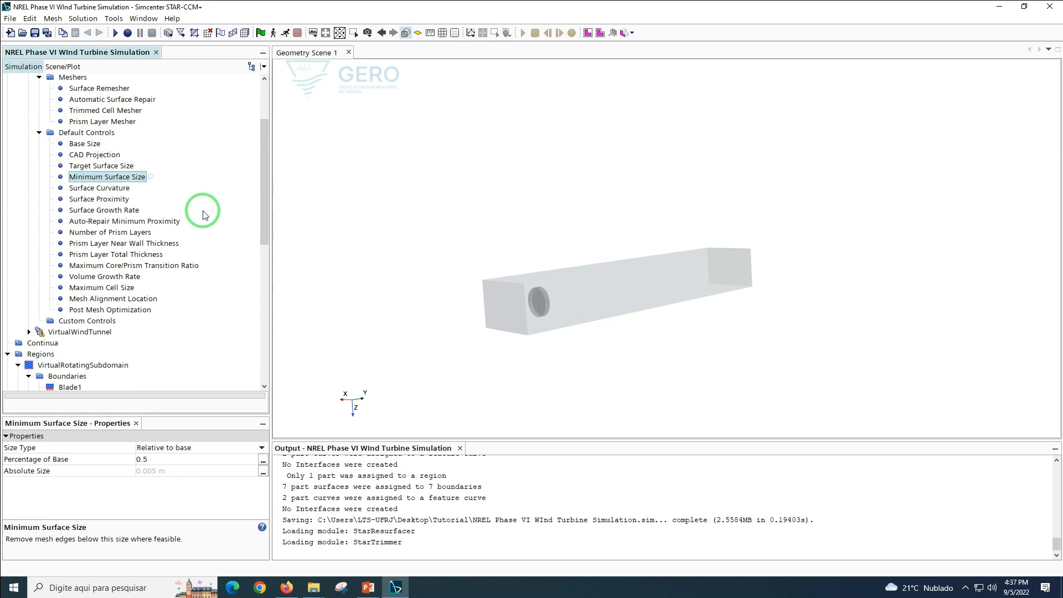
left_click(161, 233)
left_click(173, 448)
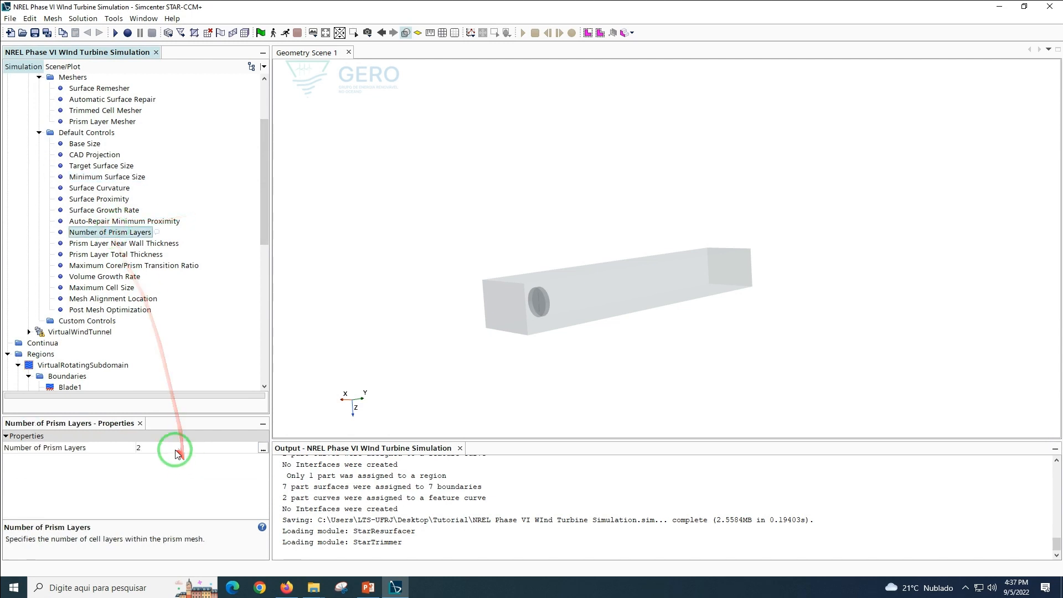
key("BackSpace")
type("7")
key("Return")
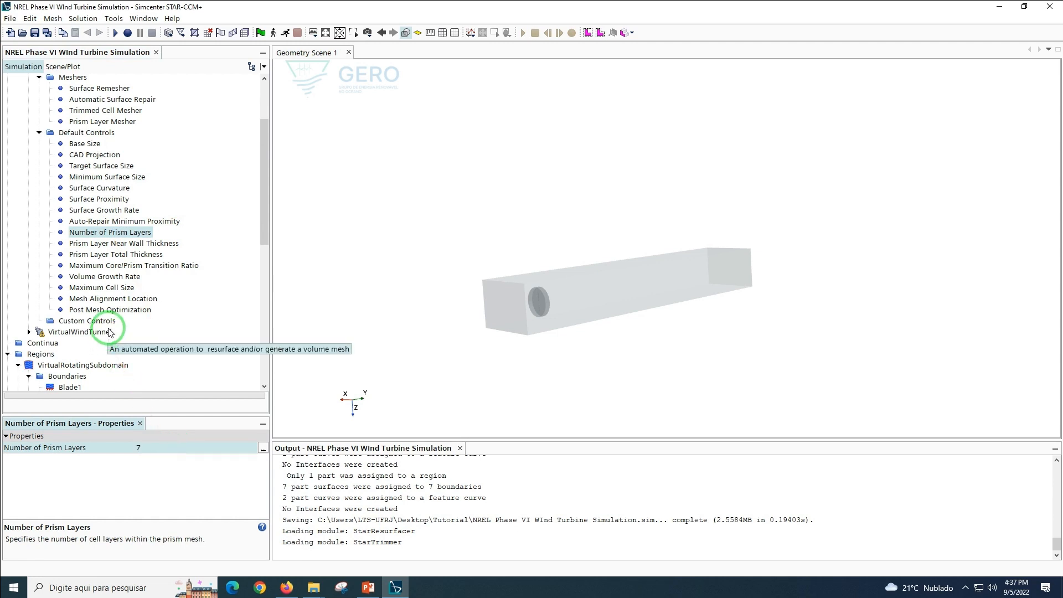
Set the Prism Layer Near Wall Thickness of the rotating subdomain to 0.001703 m
left_click(106, 244)
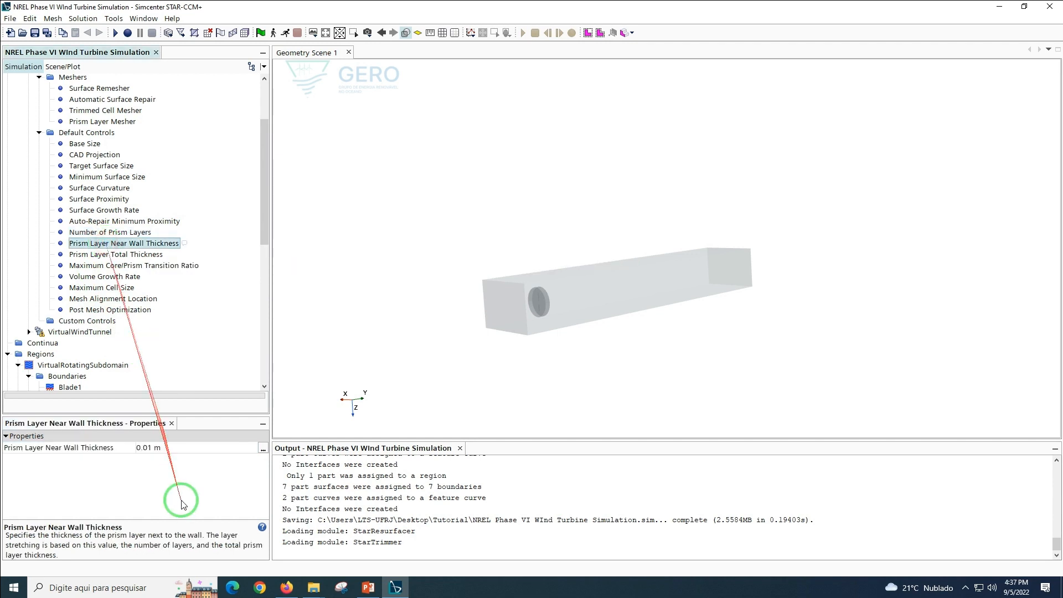
left_click(179, 447)
type("0.00")
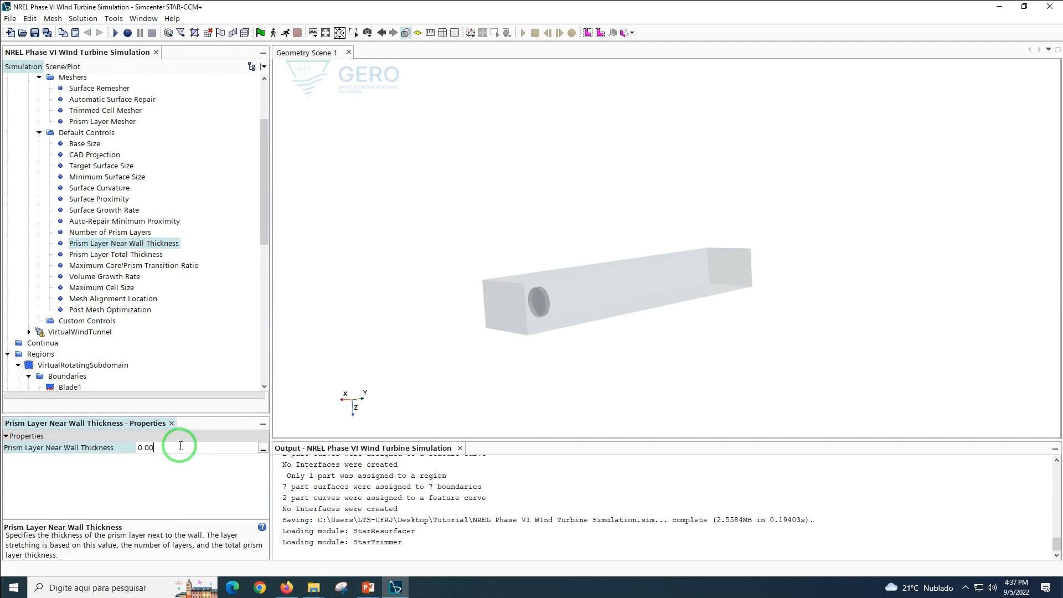
type("1703")
key("Return")
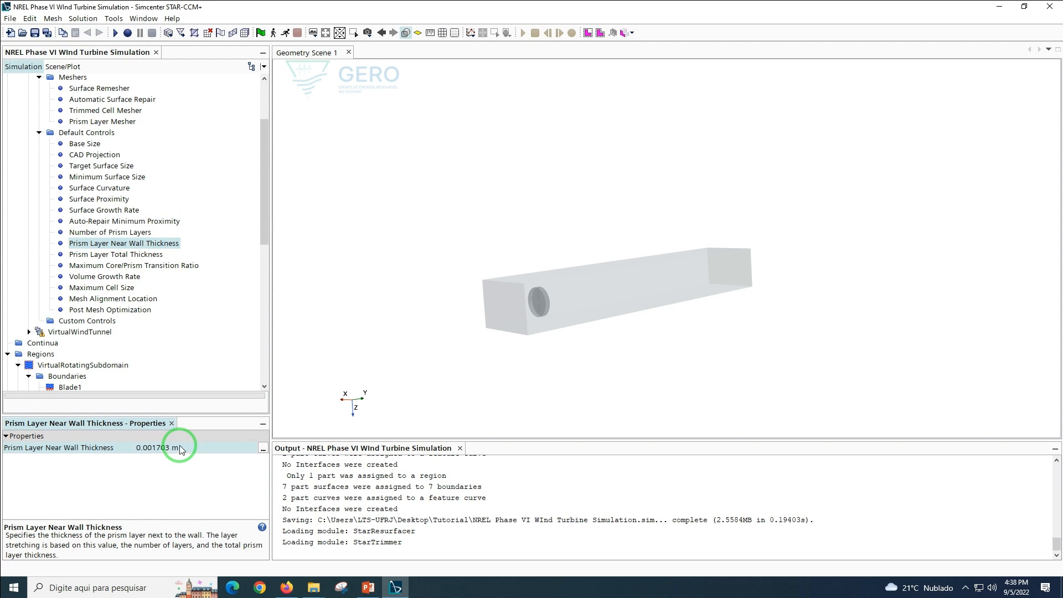
left_click(137, 255)
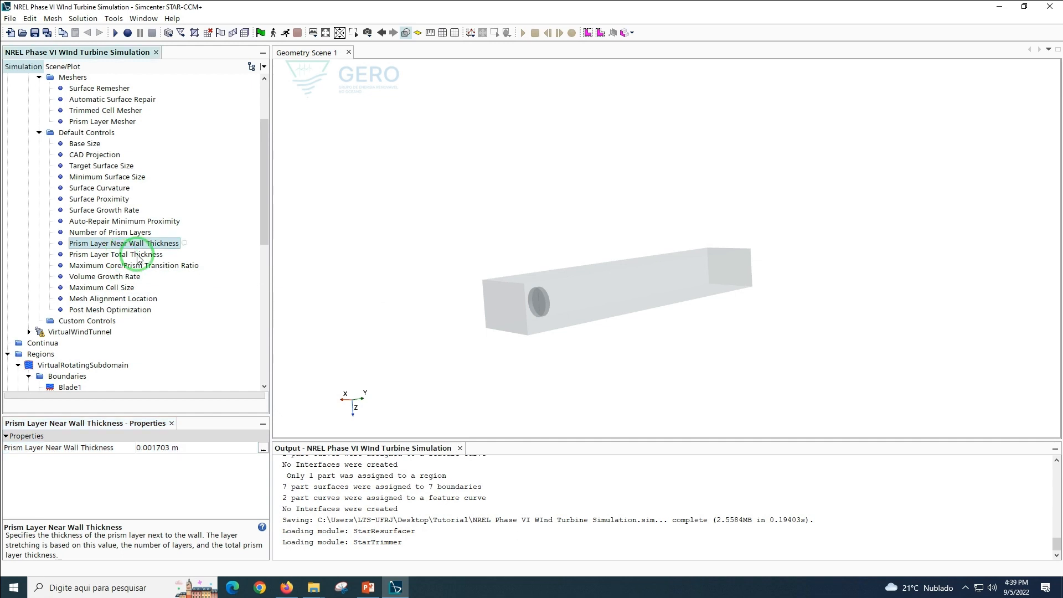
left_click(138, 233)
left_click(139, 245)
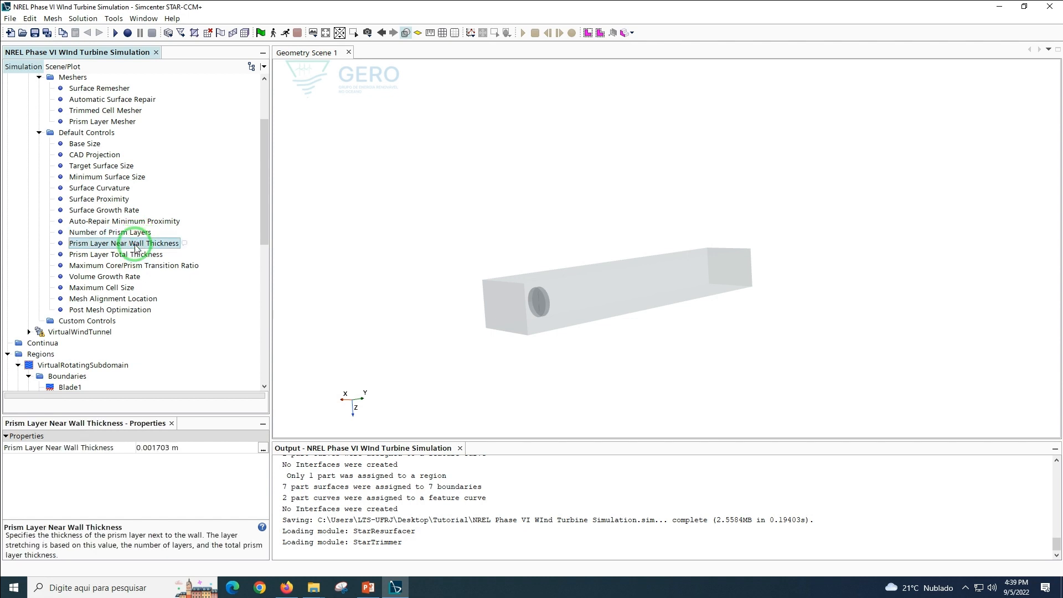
Switch the Prism Layer Total Thickness to an absolute size and set it to 0.017298 m
left_click(133, 254)
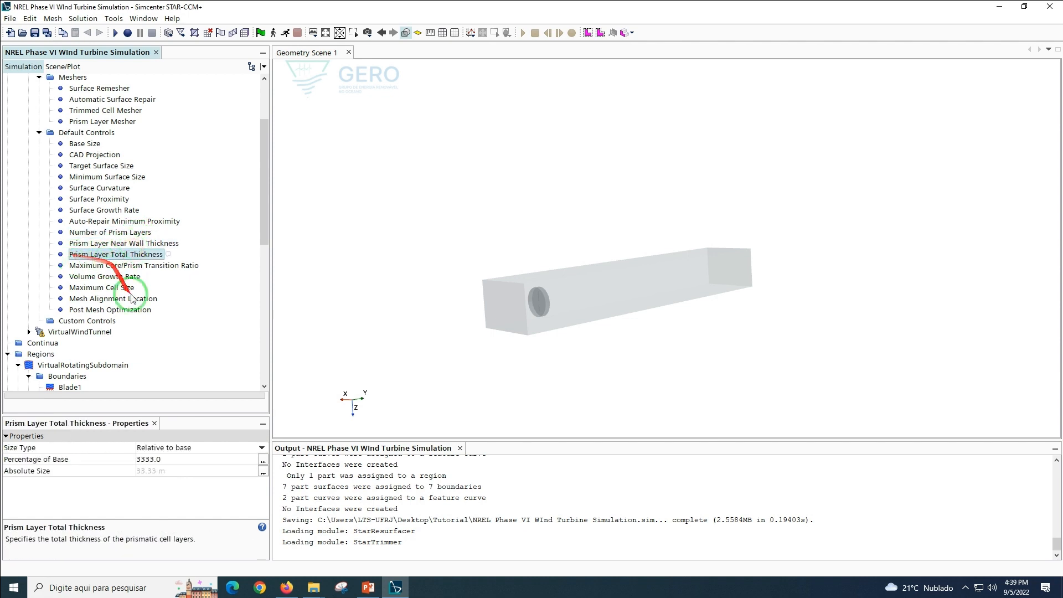
left_click(160, 449)
left_click(160, 468)
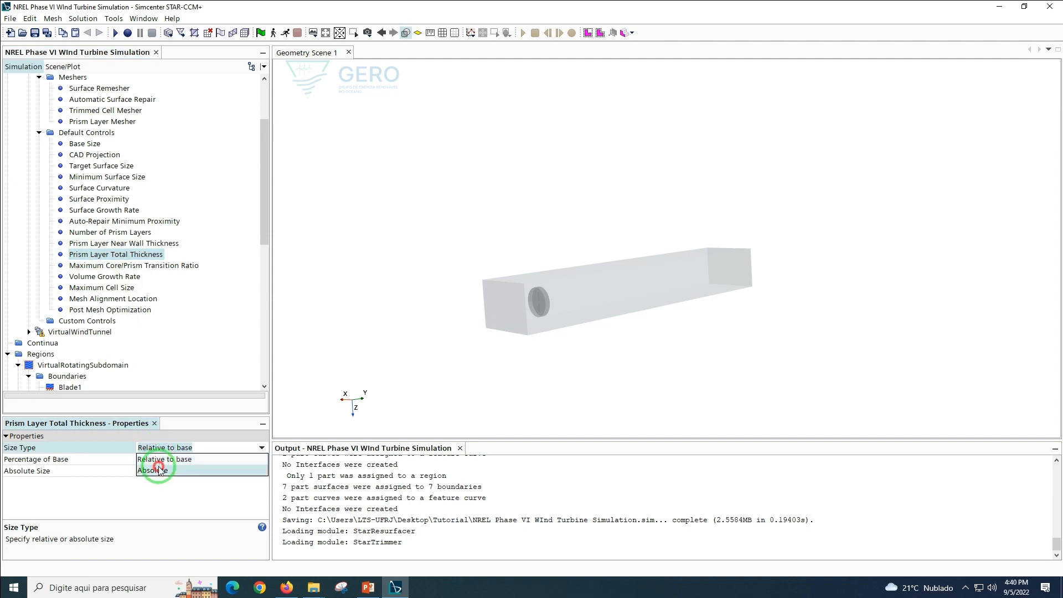
left_click(164, 471)
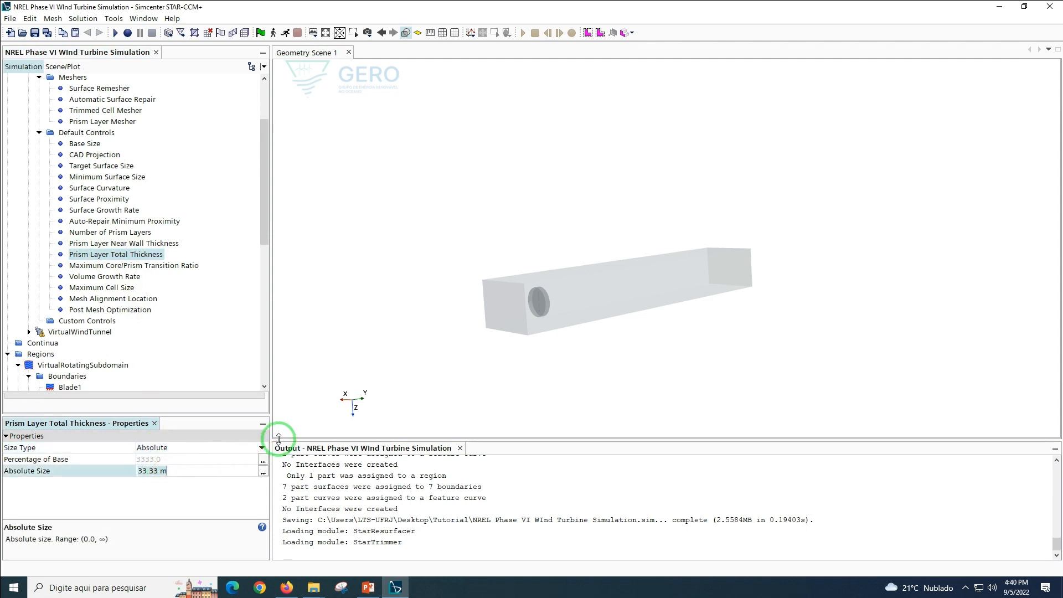
type("0.")
type("01")
type("7290")
key("Return")
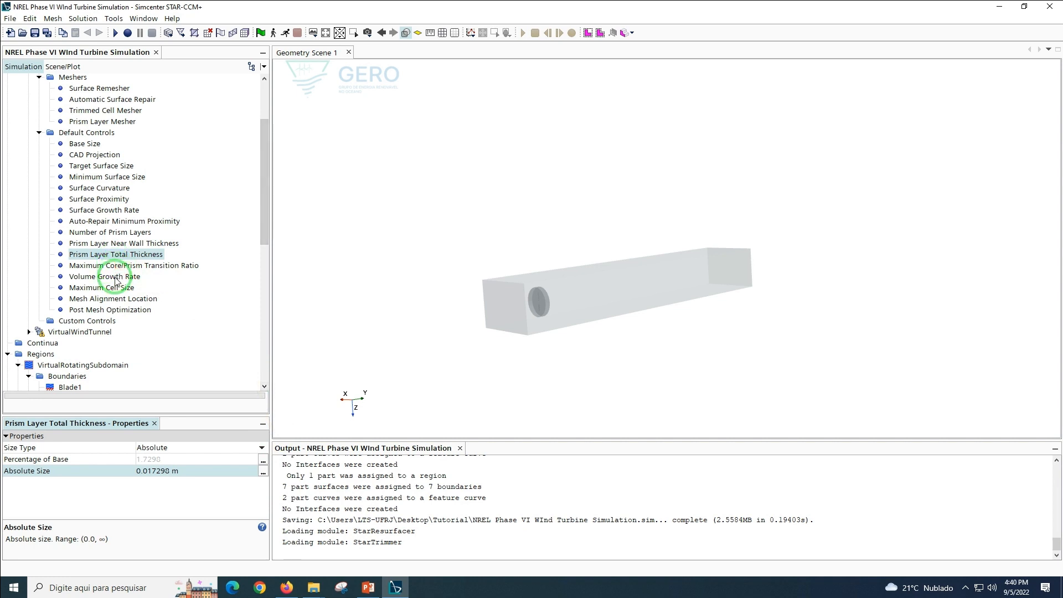
Set both the default growth rate and the surface growth rate of the Volume Growth Rate control to Very Slow
left_click(115, 277)
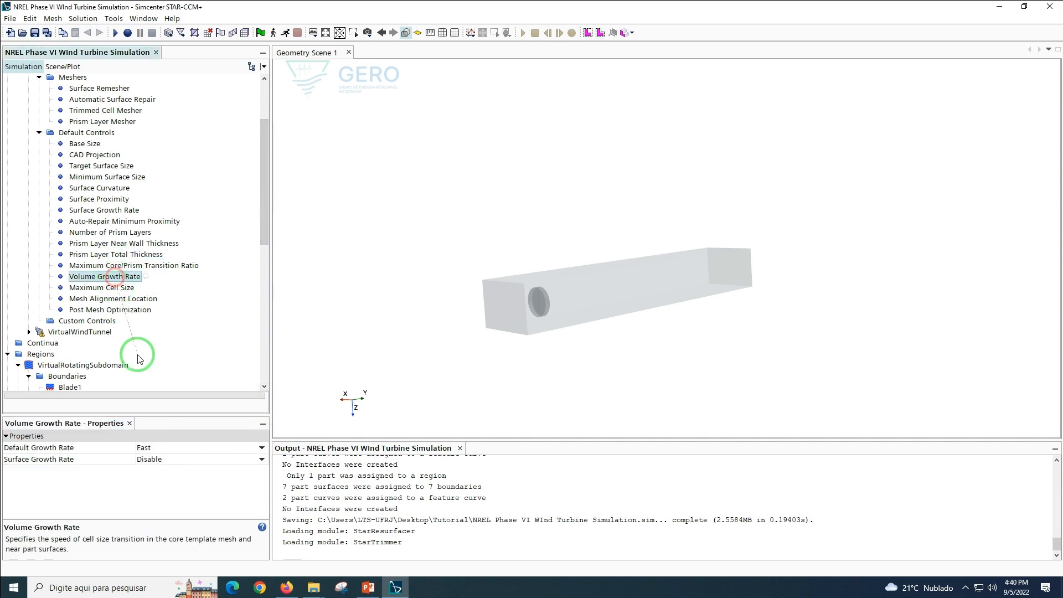
left_click(165, 447)
left_click(166, 460)
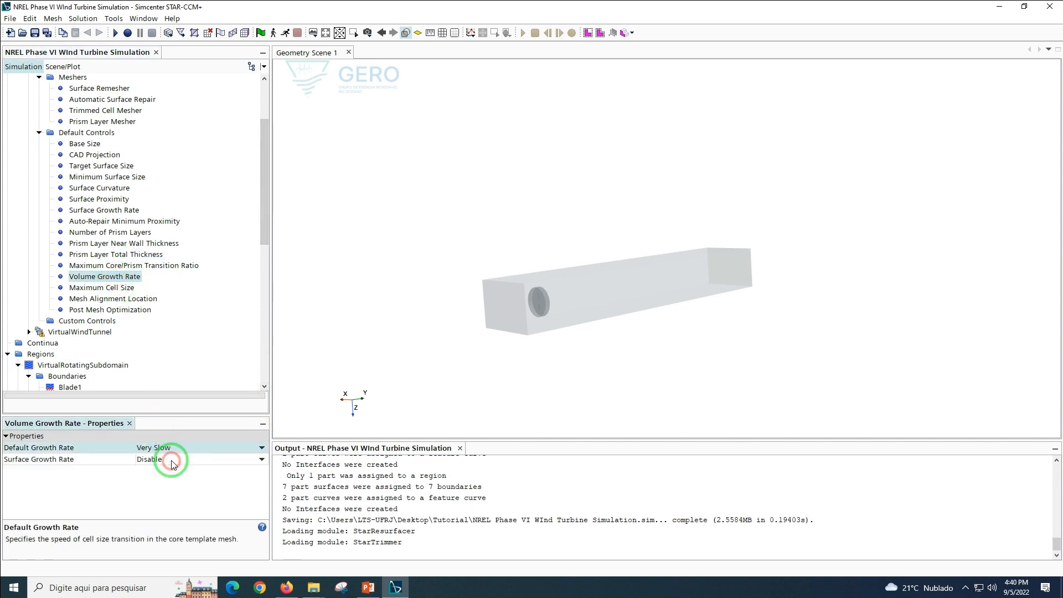
left_click(170, 459)
left_click(164, 481)
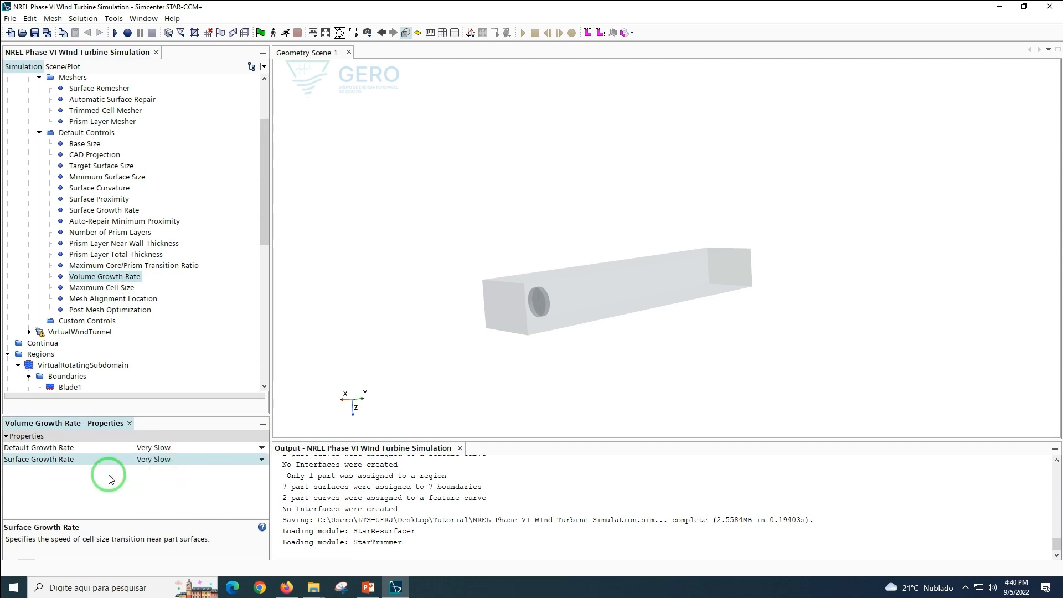
Set the Maximum Cell Size to 8.0 percent of base and save the simulation
left_click(100, 289)
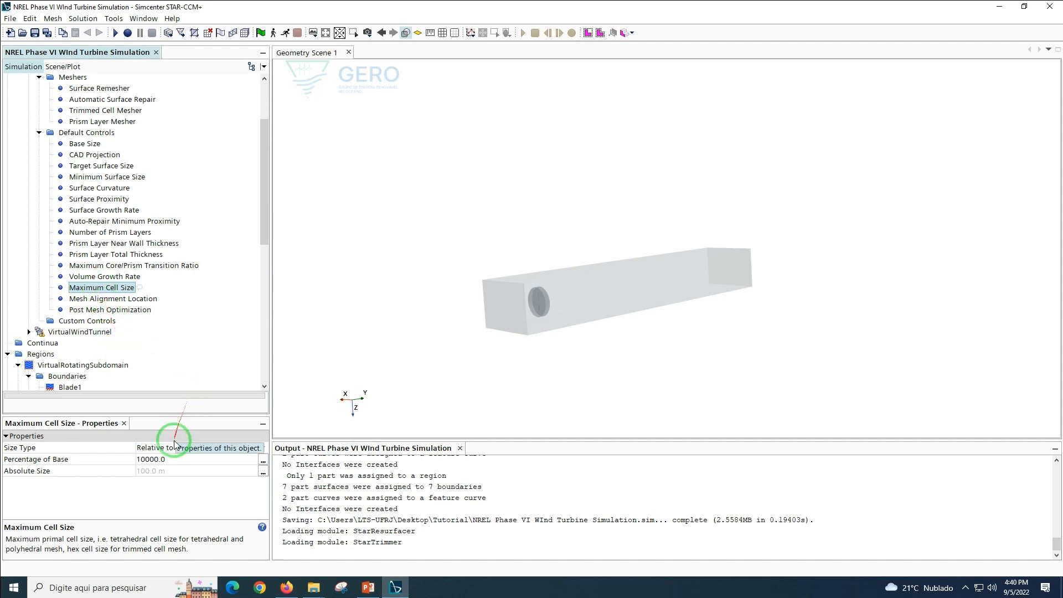
left_click(173, 459)
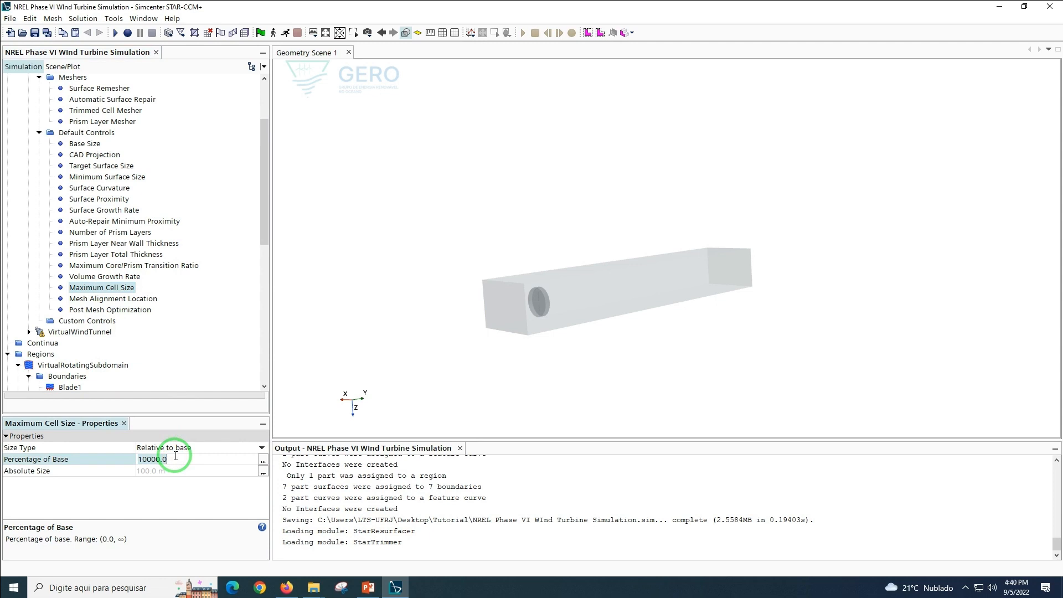
type("0")
key("Return")
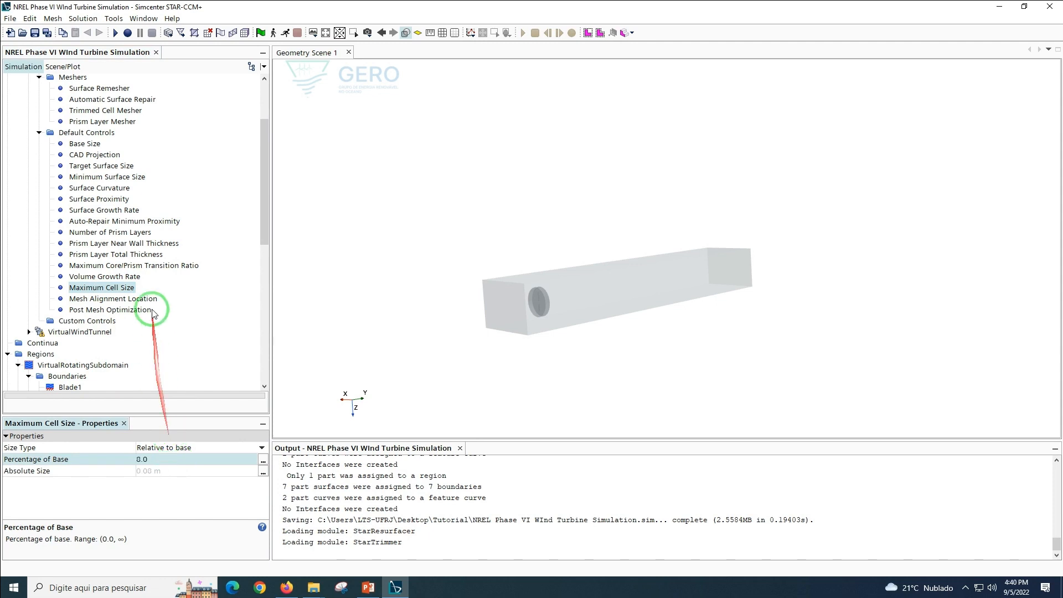
left_click_drag(261, 224, 263, 234)
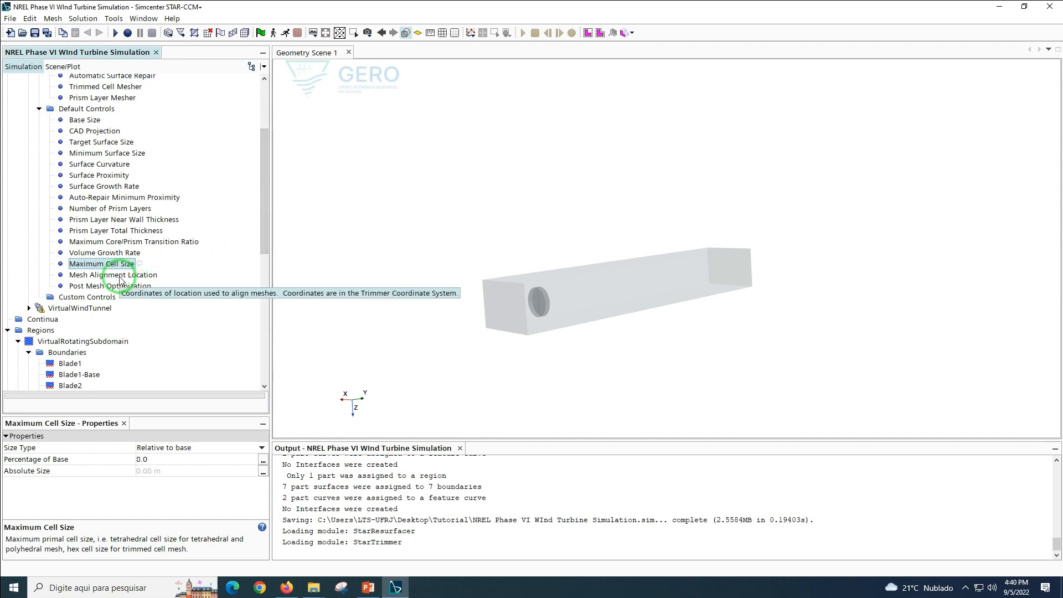
left_click(34, 32)
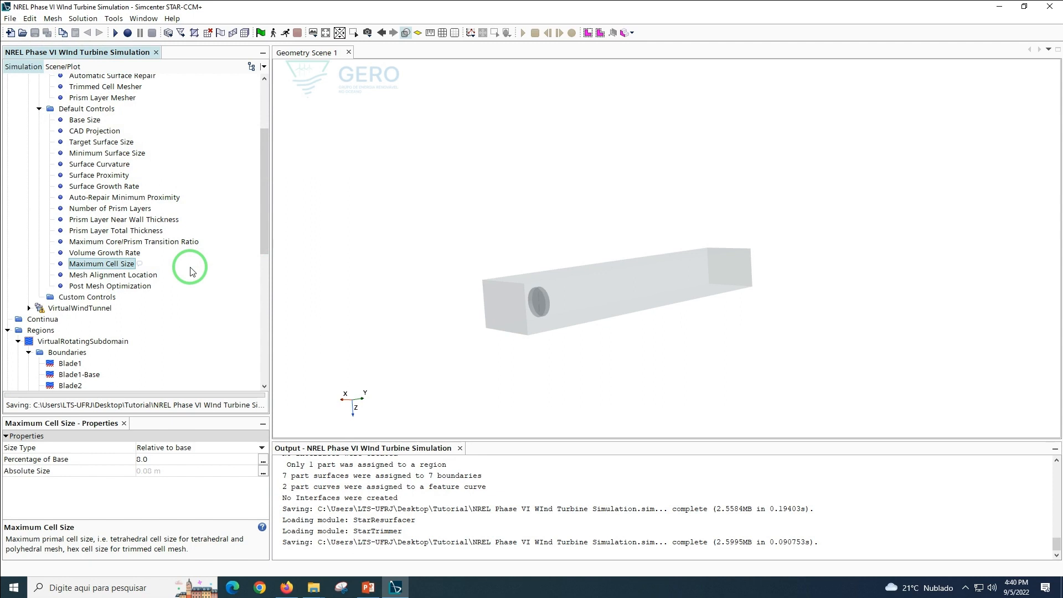
Add a new surface control to the custom controls of the VirtualRotatingSubdomain mesh operation
right_click(83, 298)
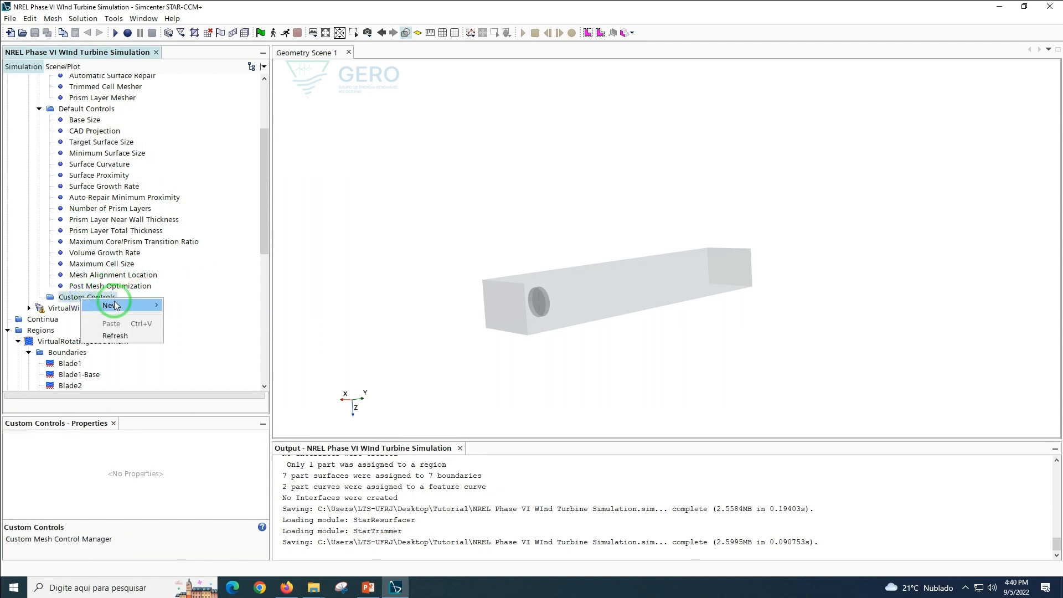
mouse_move(115, 305)
left_click(187, 314)
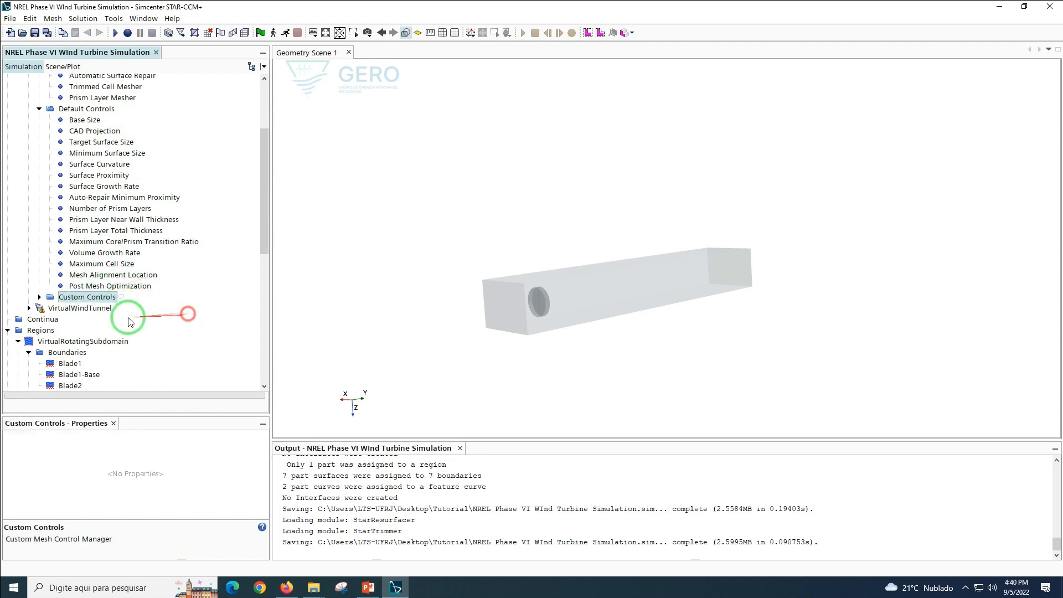
left_click(40, 296)
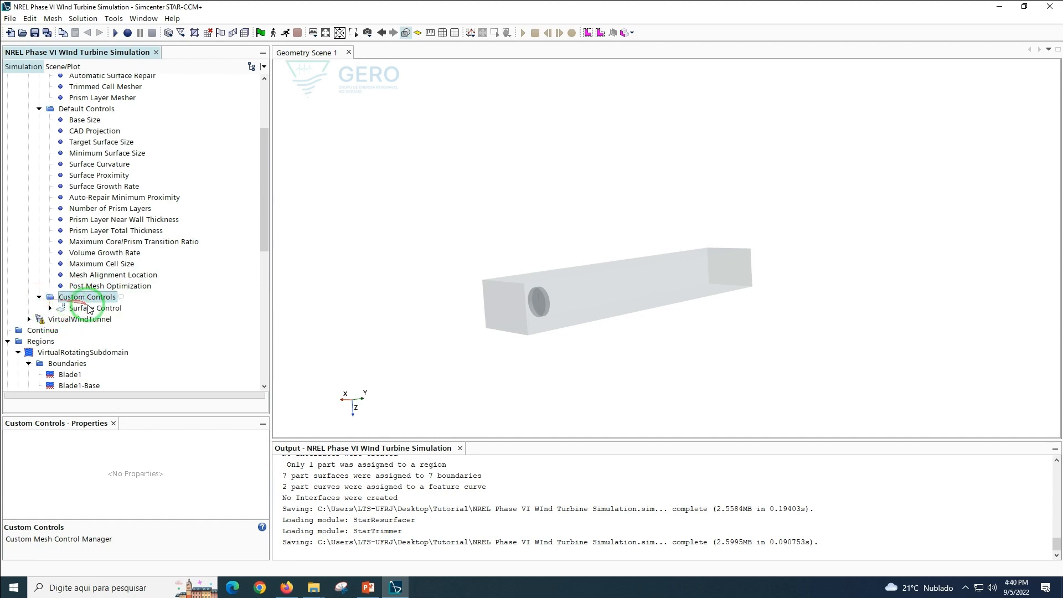
Assign the Blade1, Blade1-Base, Blade2 and Blade2-Base part surfaces to the new surface control
left_click(88, 309)
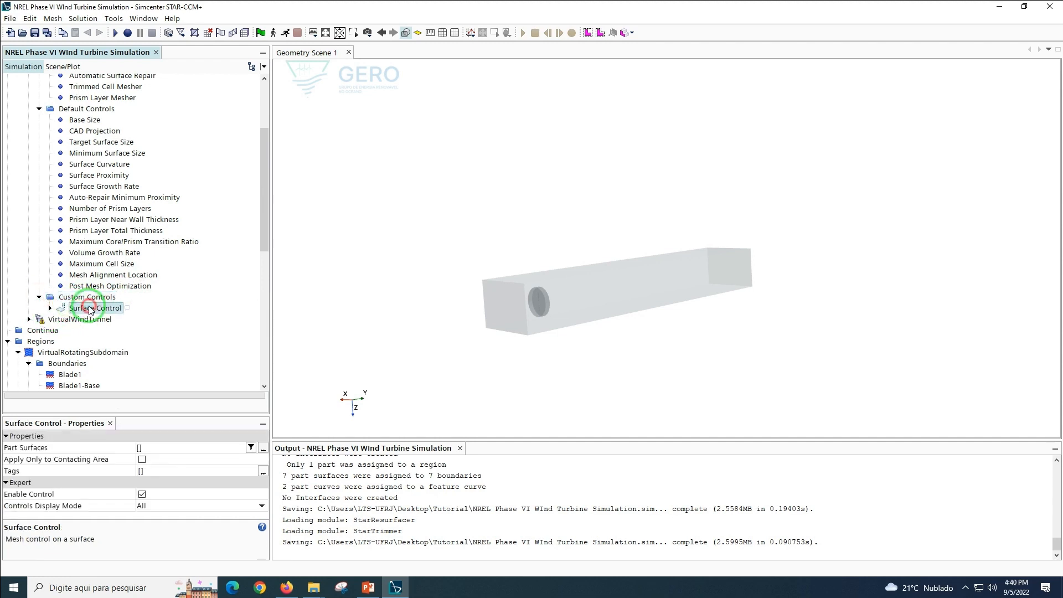
left_click(150, 453)
left_click(159, 471)
left_click(163, 483)
left_click(167, 493)
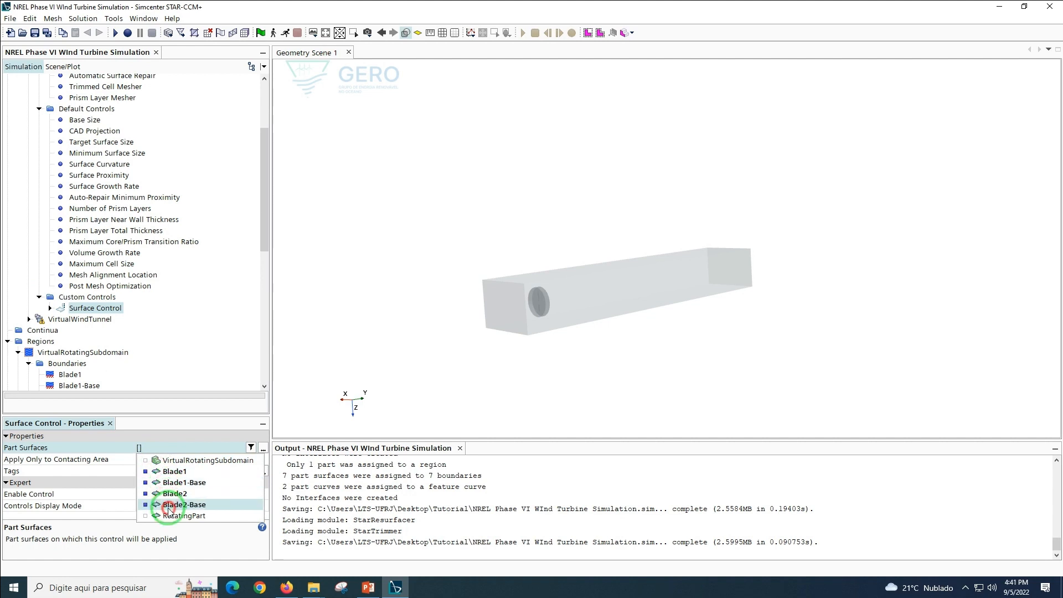
left_click(169, 504)
left_click(202, 359)
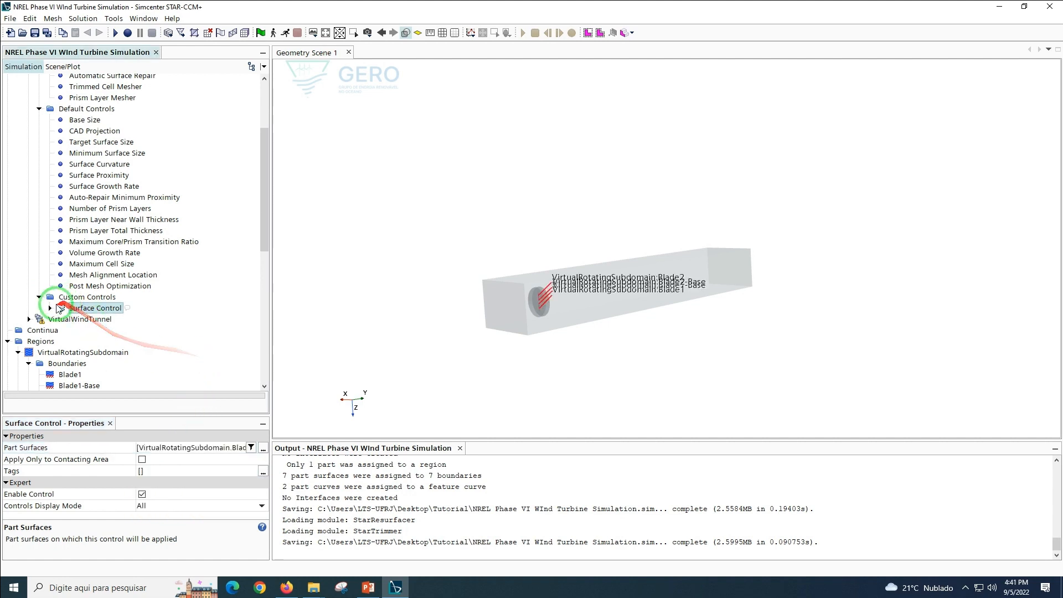
left_click_drag(261, 239, 271, 265)
left_click(84, 246)
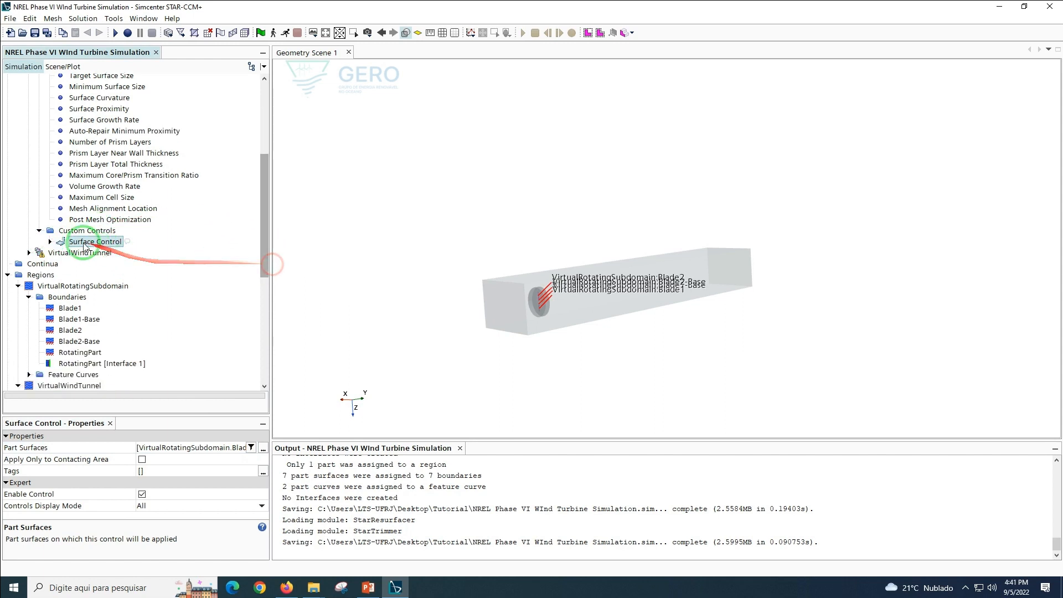
Set the Target Surface Size and Minimum Surface Size controls of the blade surface control to Custom
left_click(49, 242)
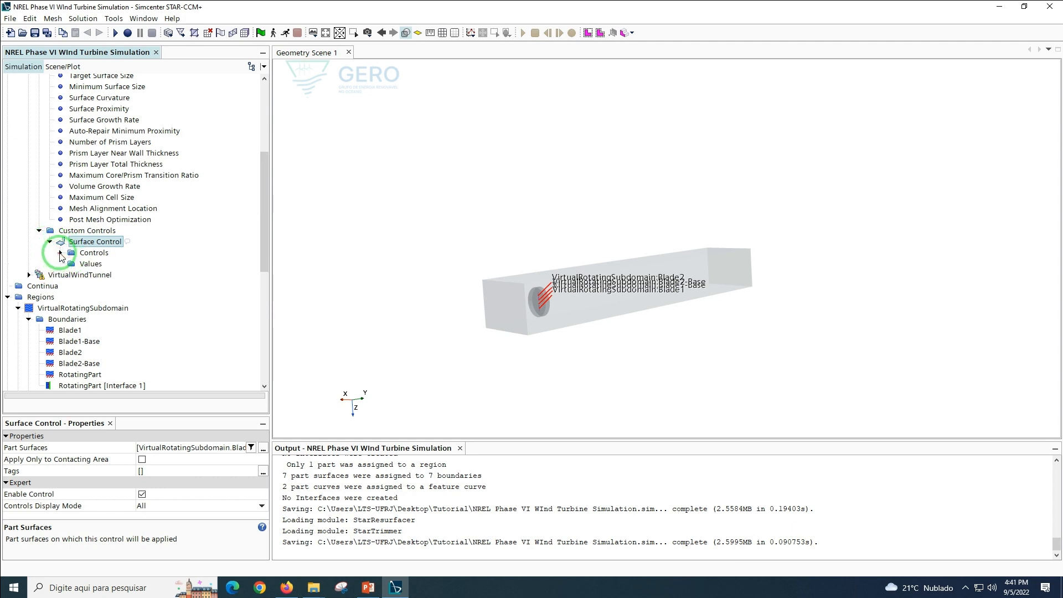
left_click(60, 252)
left_click(113, 264)
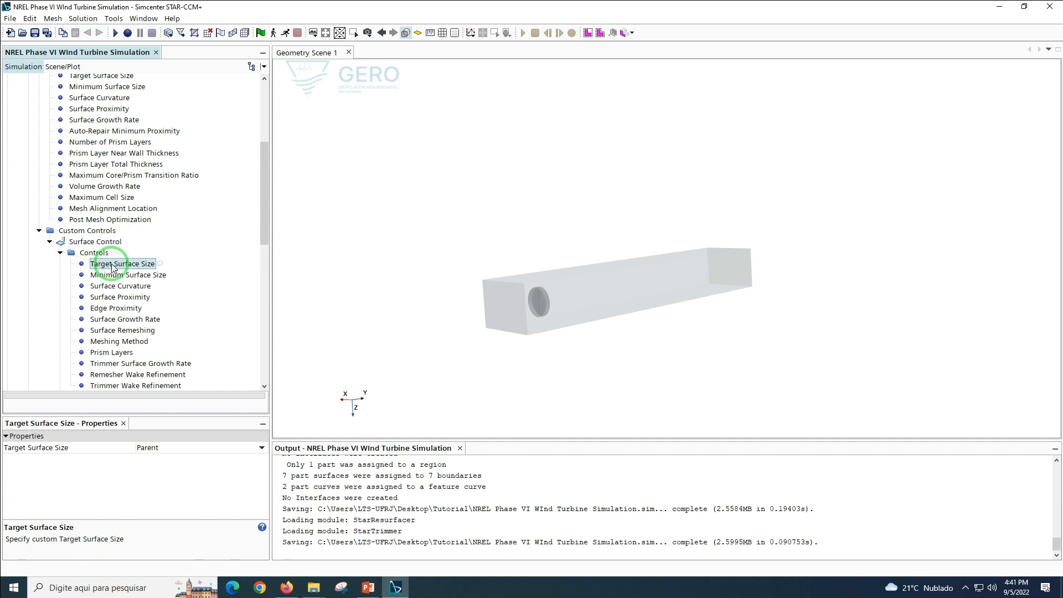
left_click(201, 448)
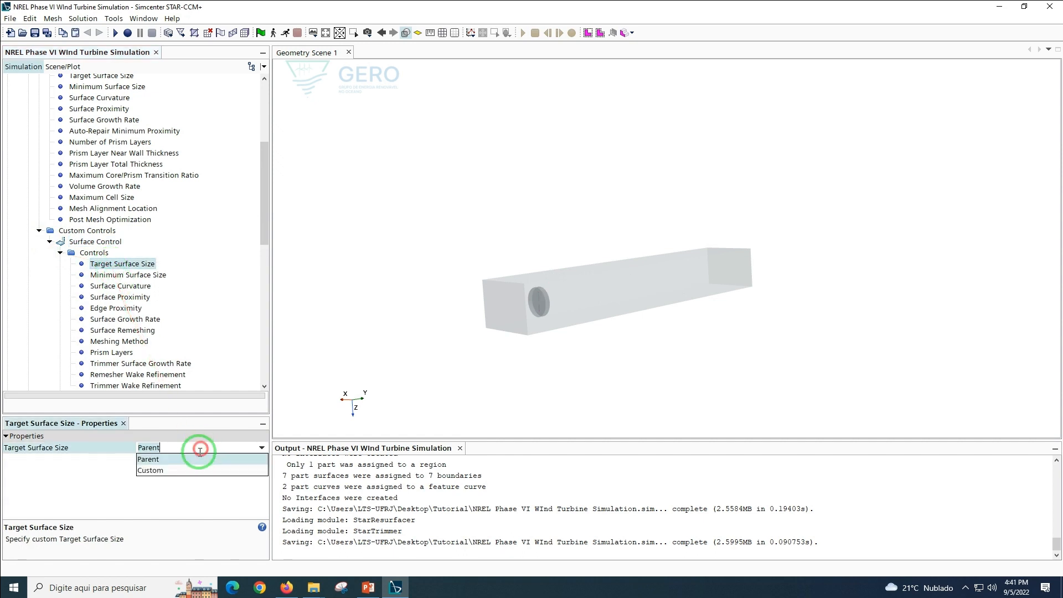
left_click(169, 460)
left_click(116, 275)
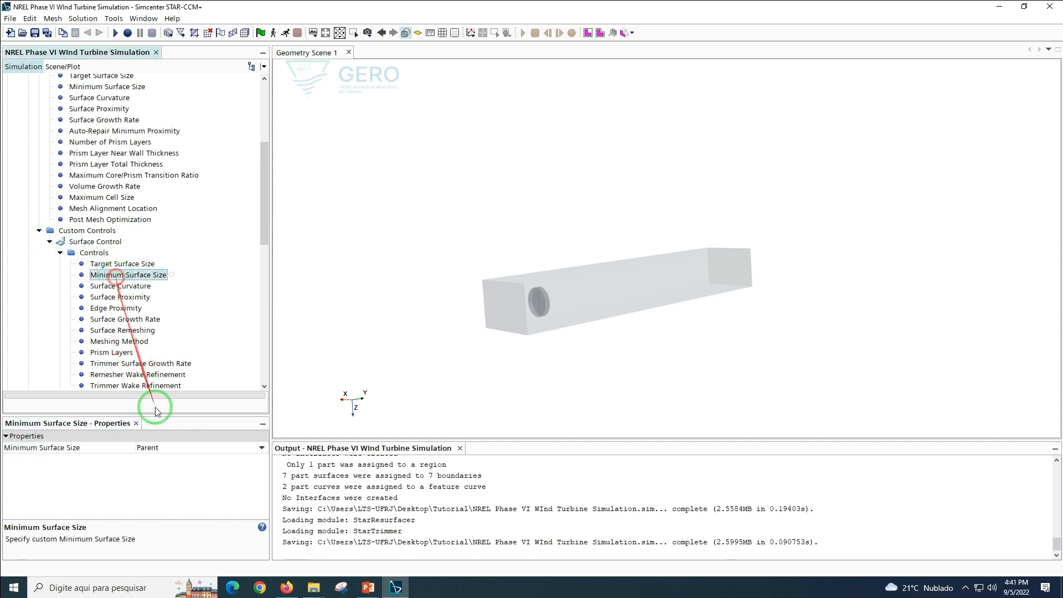
left_click(168, 448)
left_click(158, 470)
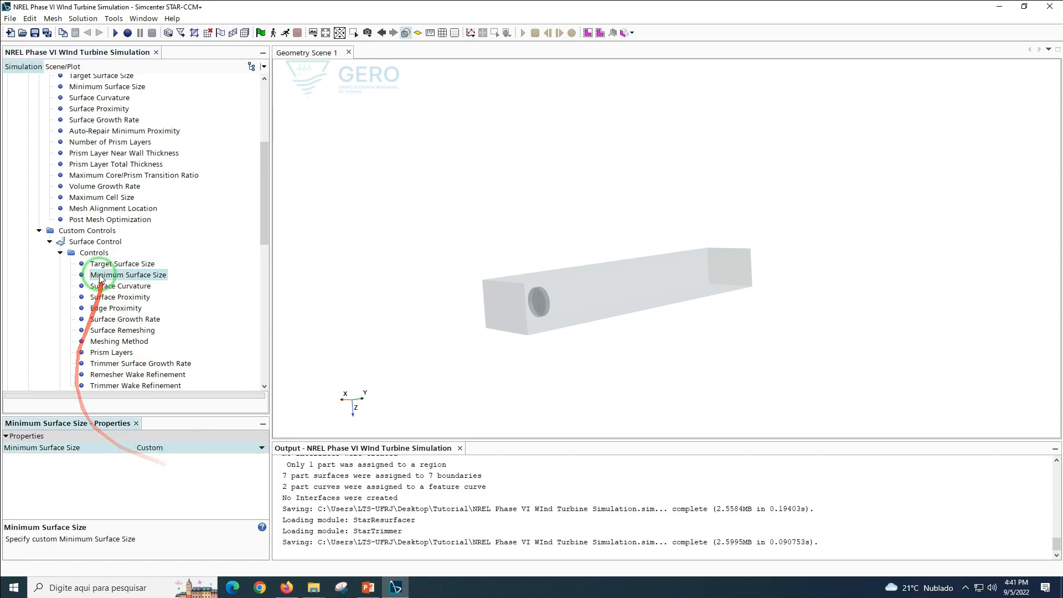
Set both the target and minimum surface size values of the blade surface control to 0.5 percent of base
left_click_drag(262, 234, 264, 265)
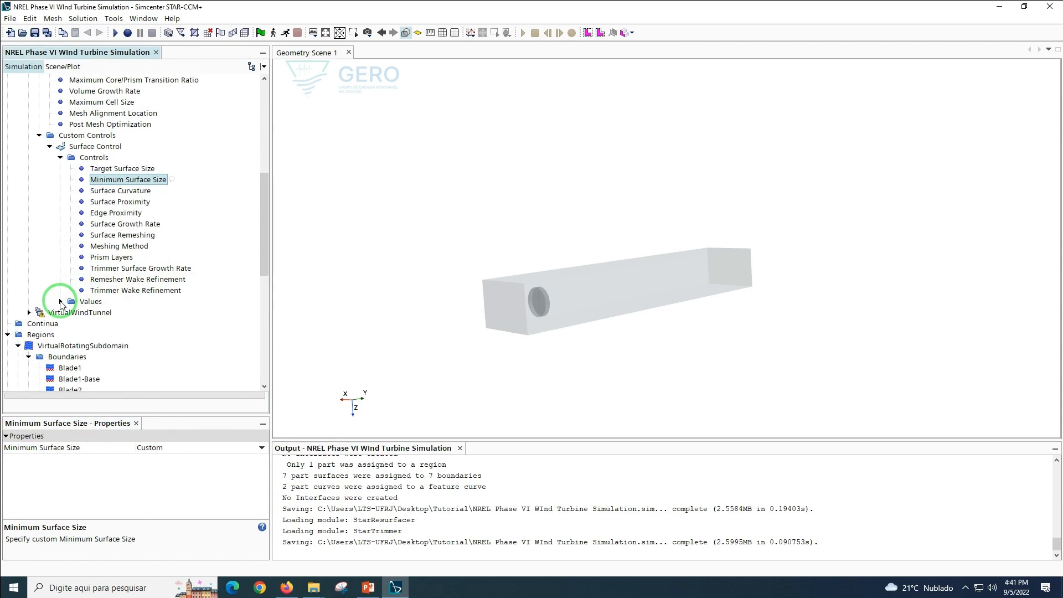
left_click(61, 301)
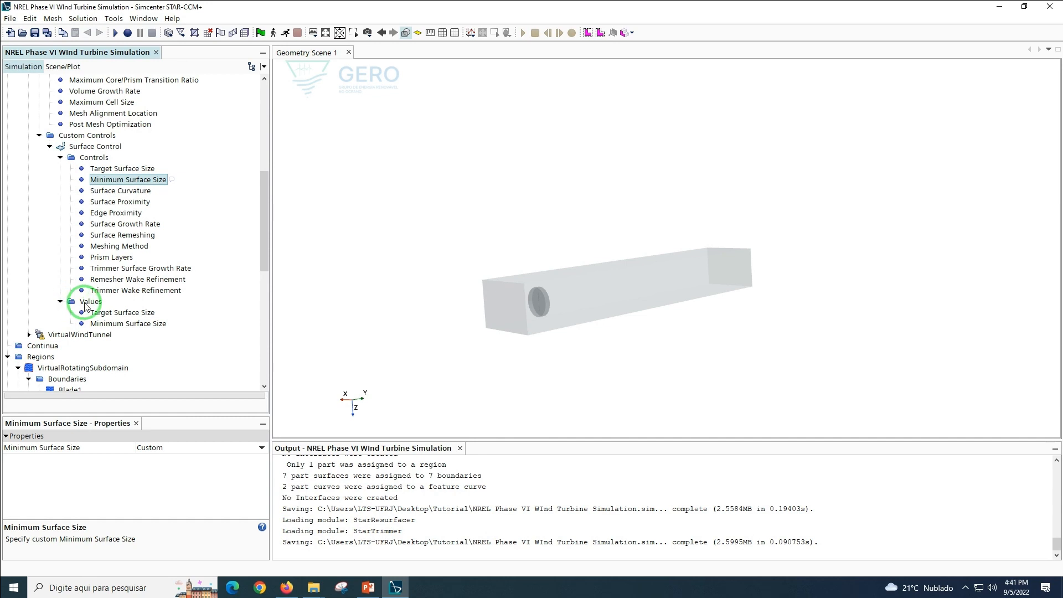
left_click(113, 312)
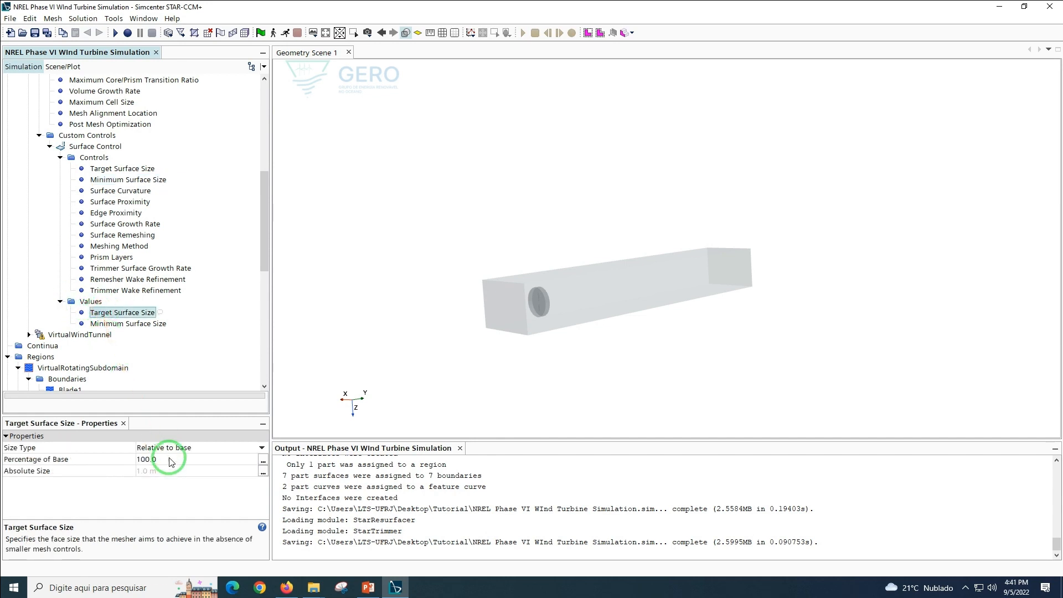
left_click(170, 460)
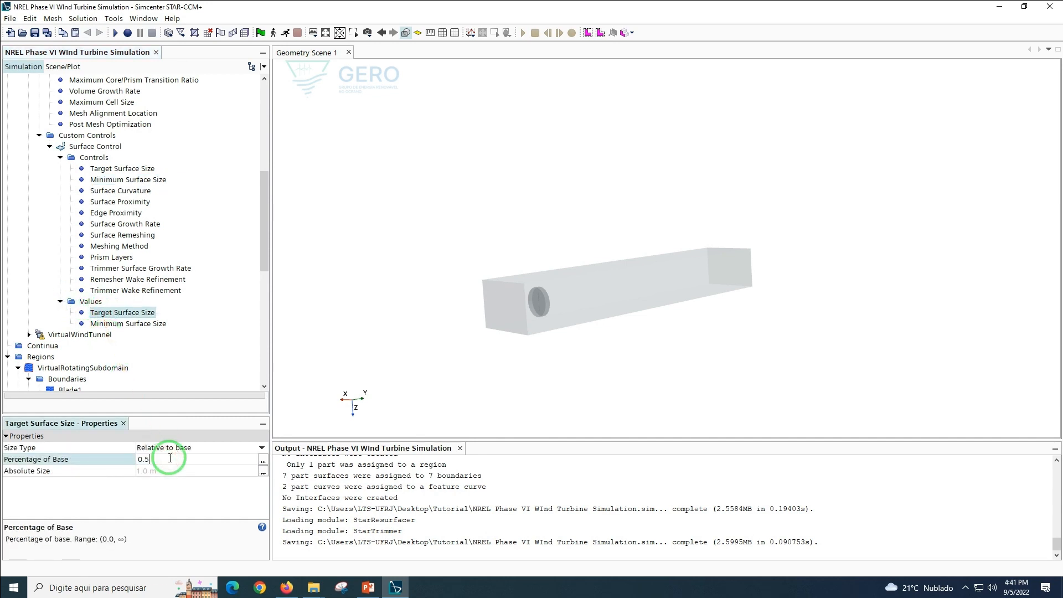
type("0.5")
key("Return")
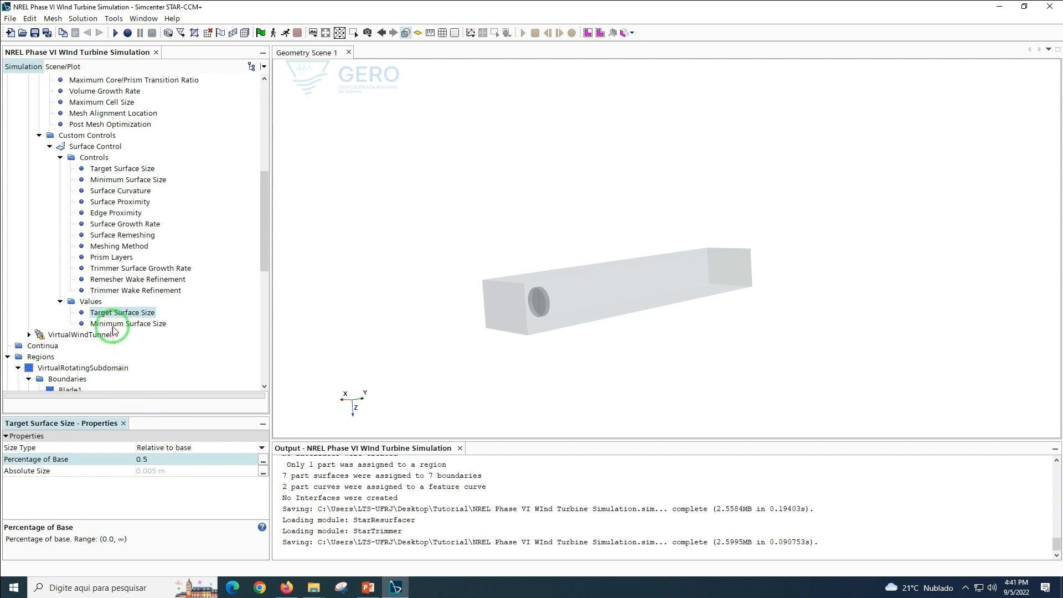
left_click(113, 326)
left_click(155, 459)
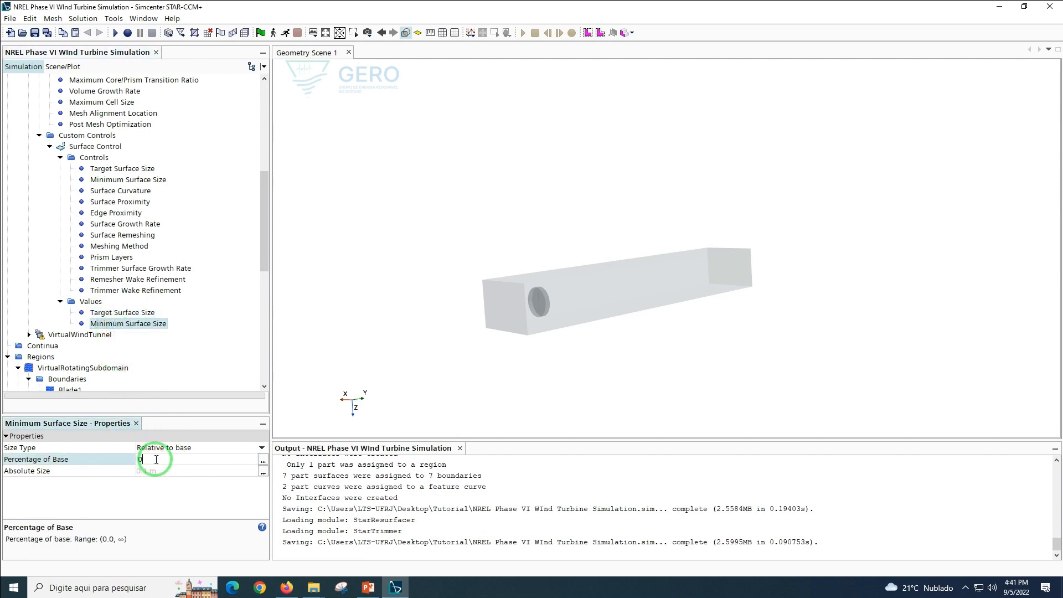
key("Return")
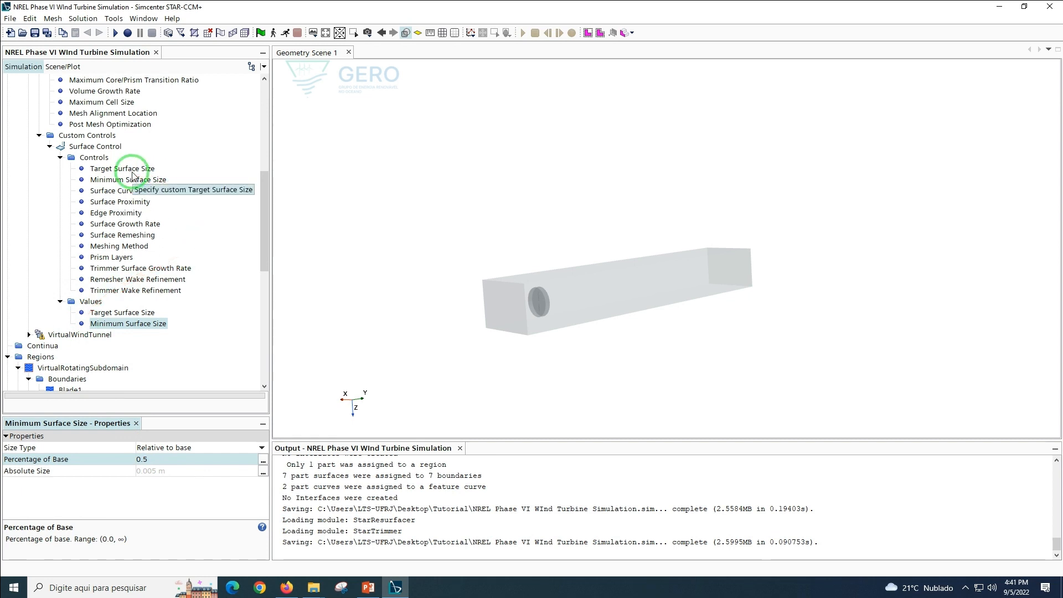
Add a second surface control to the custom controls and assign the RotatingPart part surface to it
right_click(92, 138)
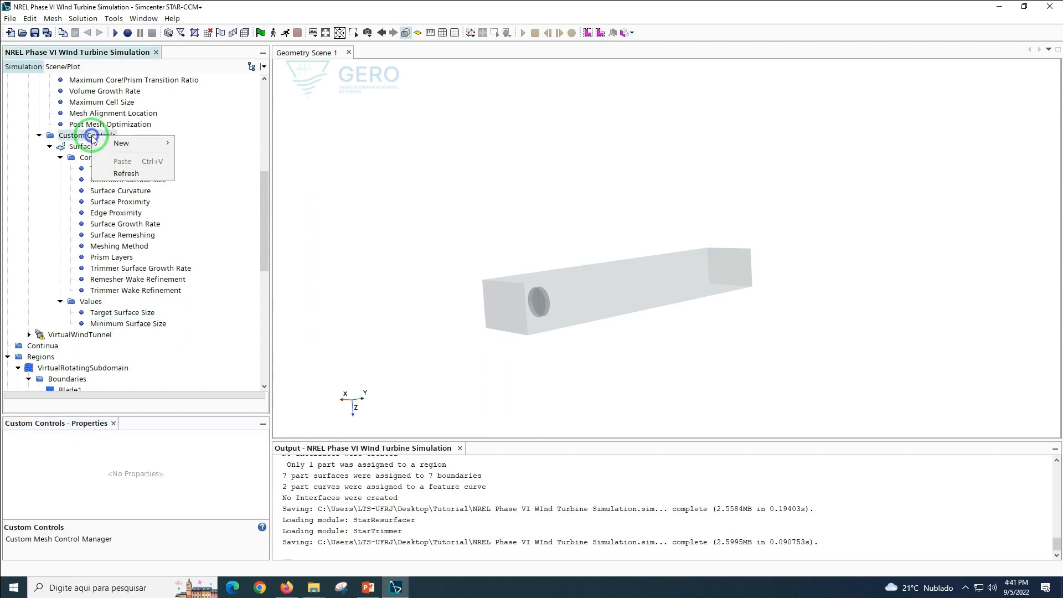
mouse_move(120, 142)
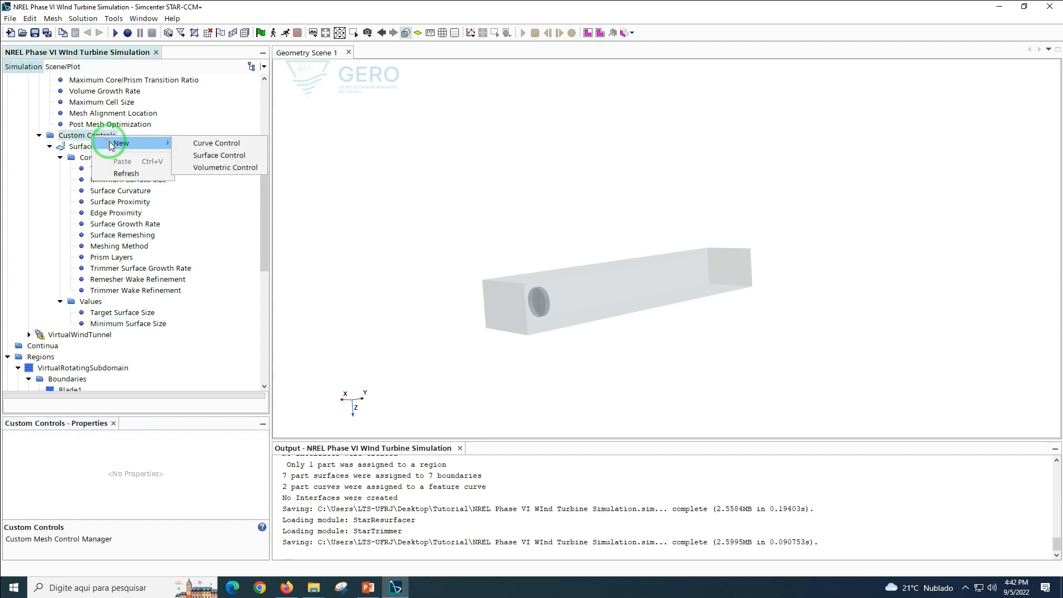
left_click(205, 155)
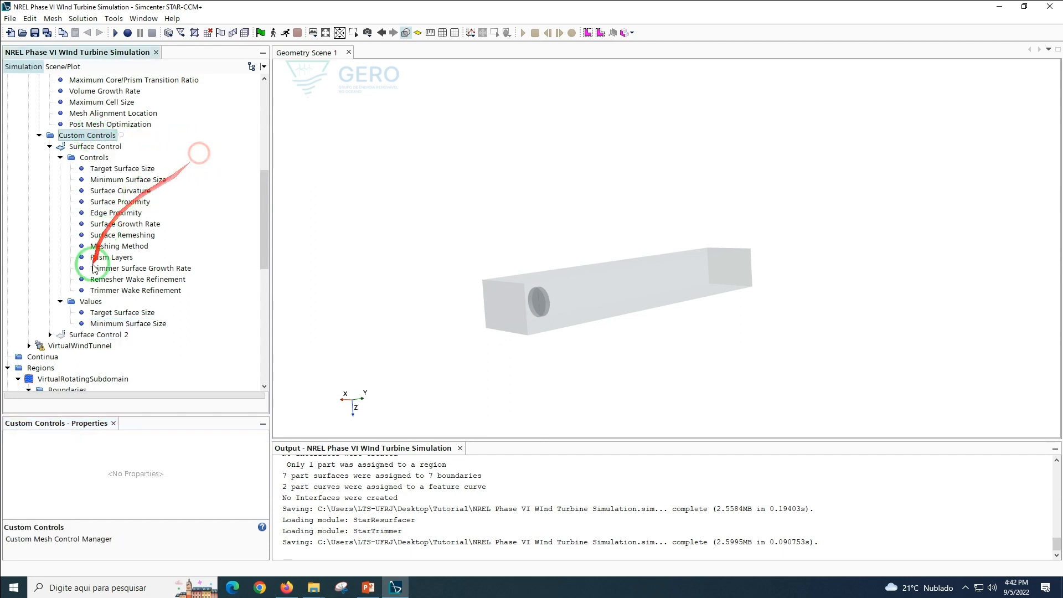
left_click(86, 335)
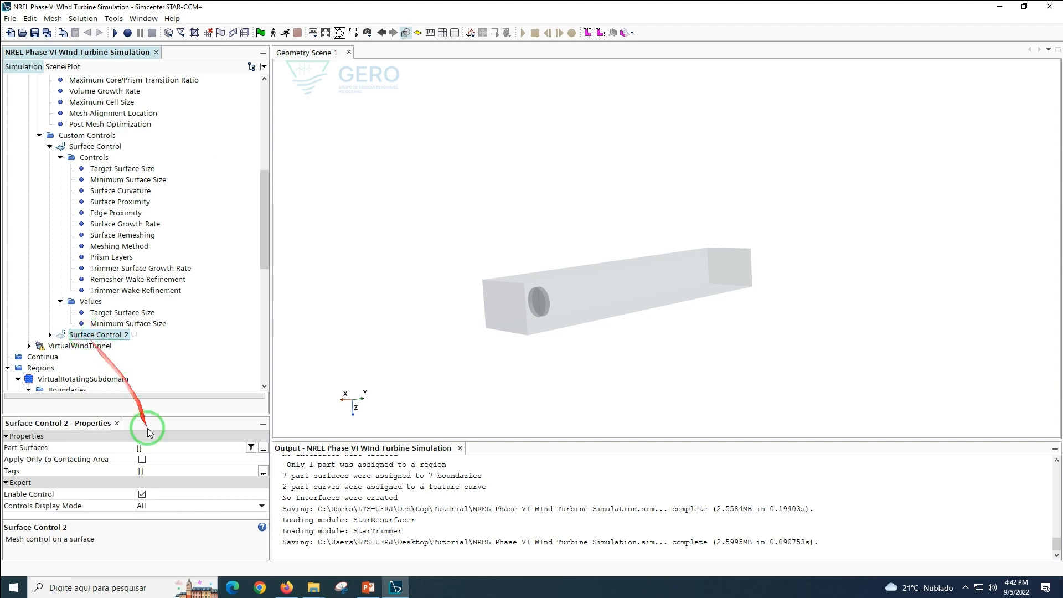
left_click(149, 447)
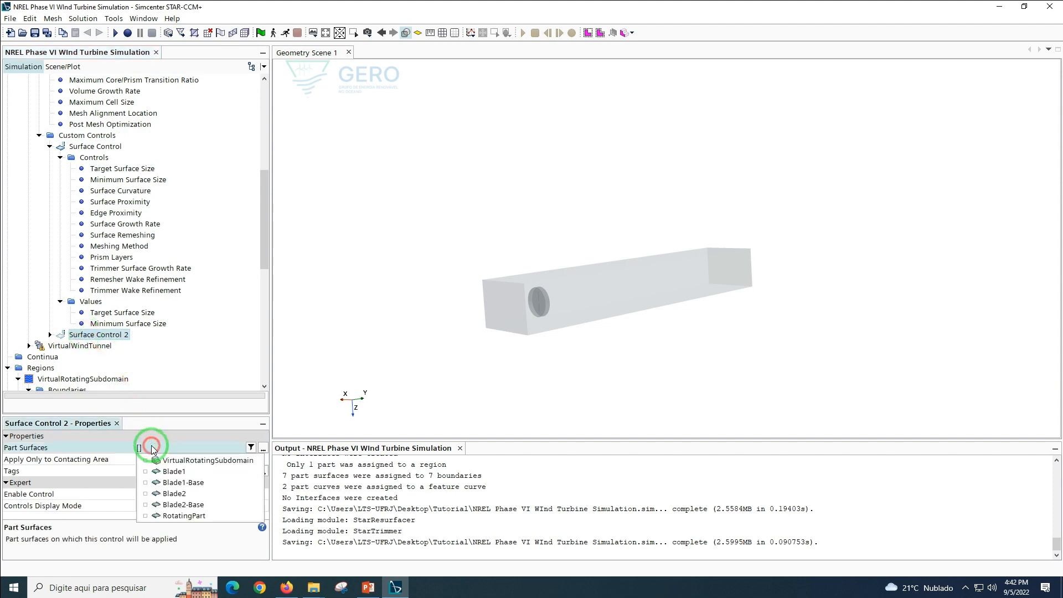
left_click(166, 515)
left_click(161, 386)
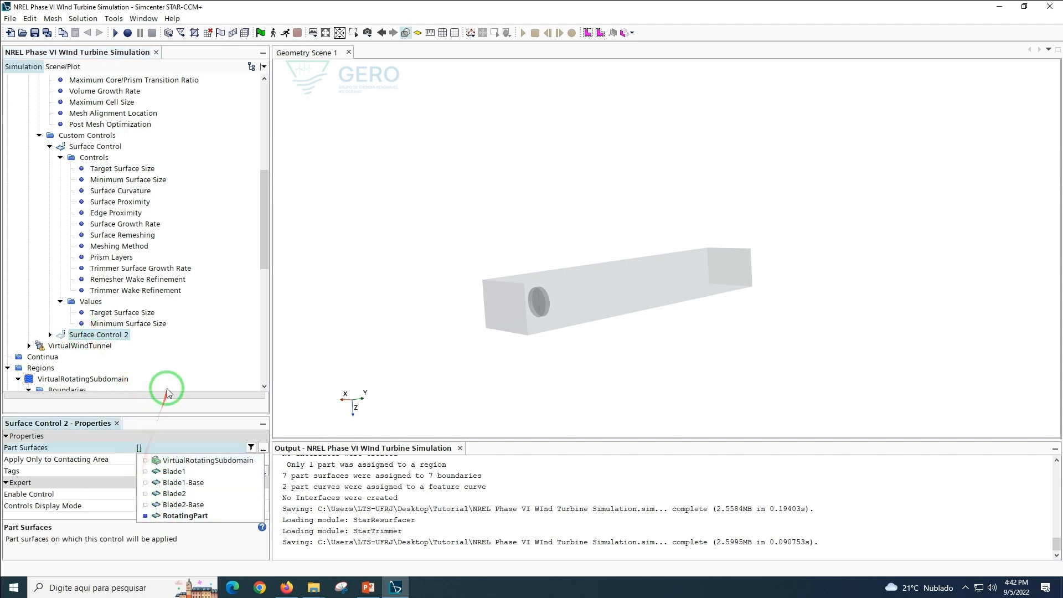
Set the Target Surface Size and Minimum Surface Size controls of Surface Control 2 to Custom
left_click(61, 335)
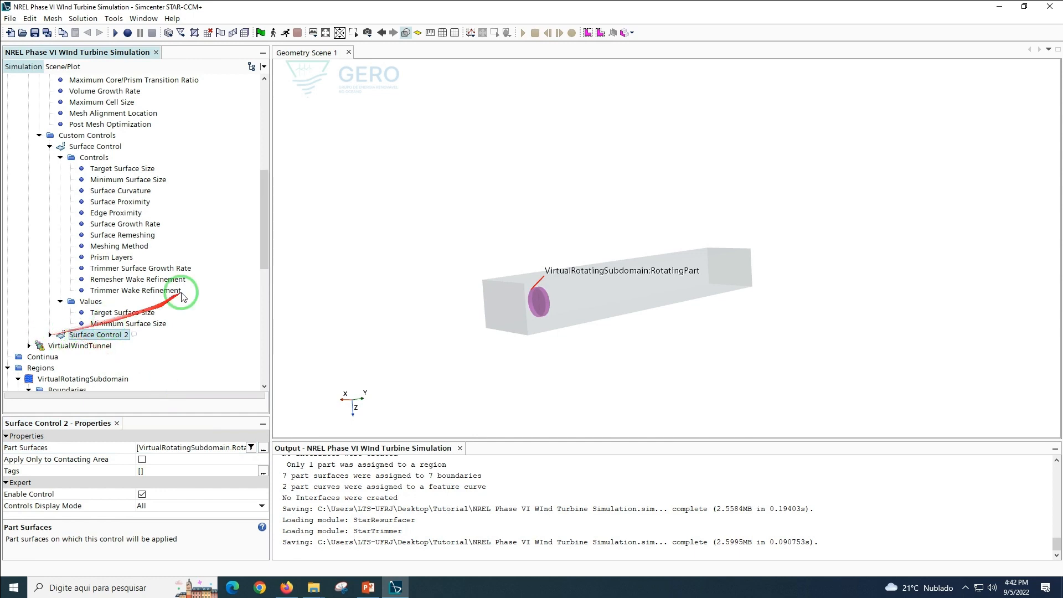
left_click_drag(263, 232, 268, 258)
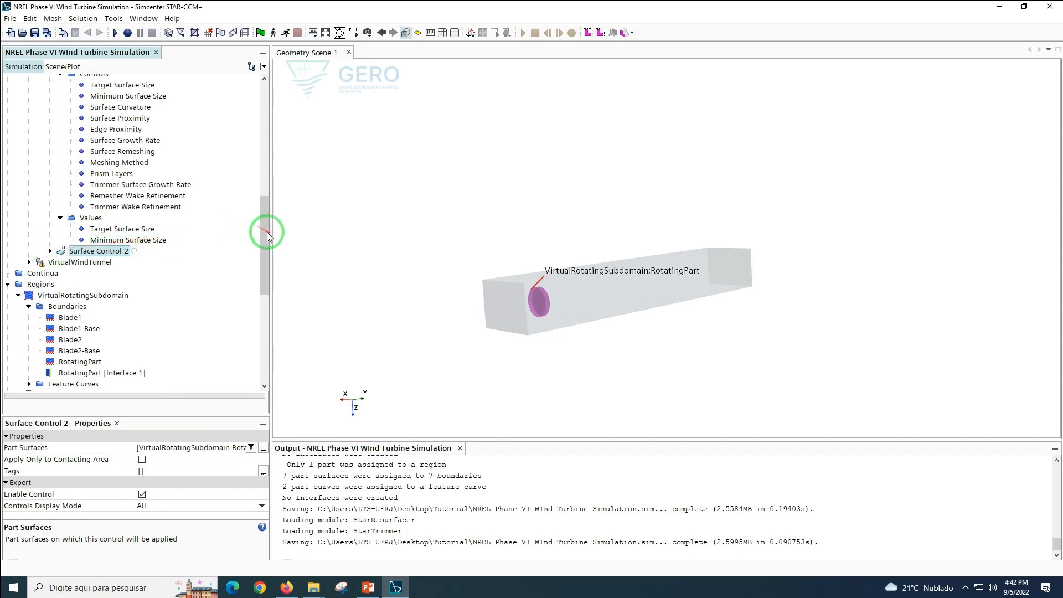
left_click_drag(264, 233, 262, 226)
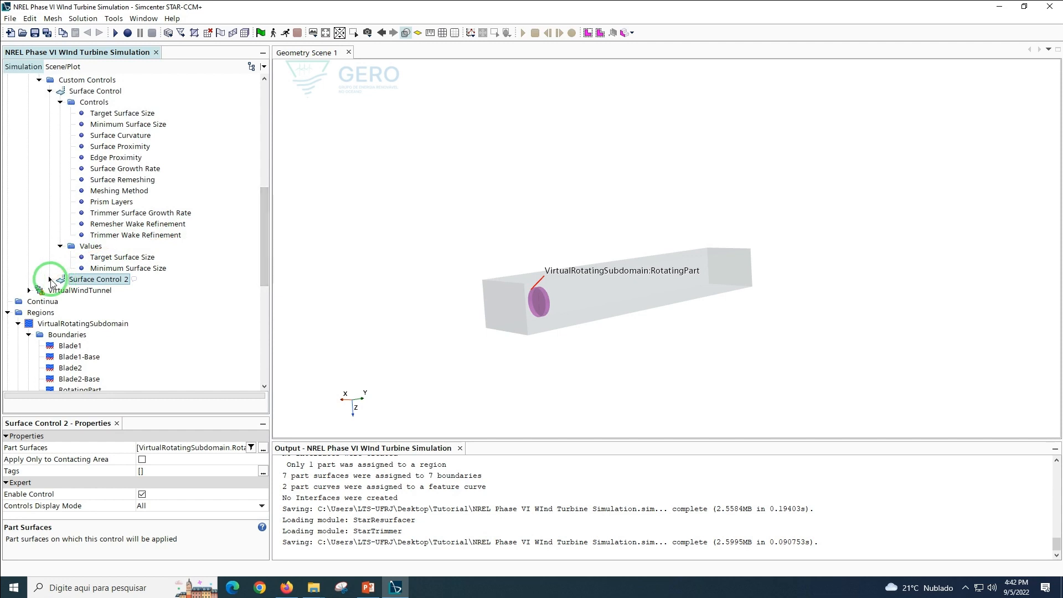
left_click(50, 279)
left_click(60, 291)
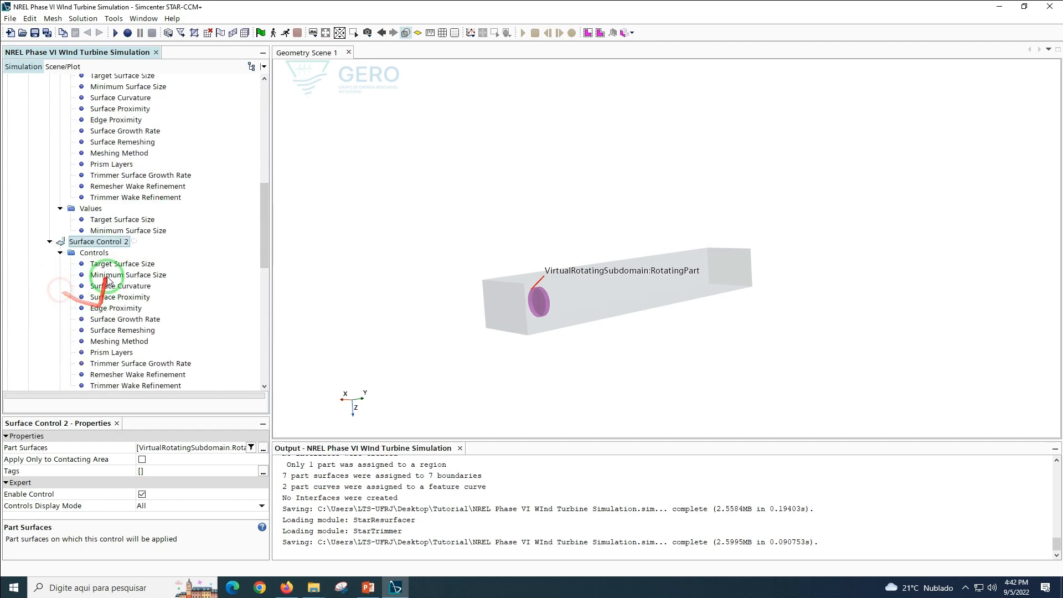
left_click(111, 263)
left_click(152, 447)
left_click(153, 463)
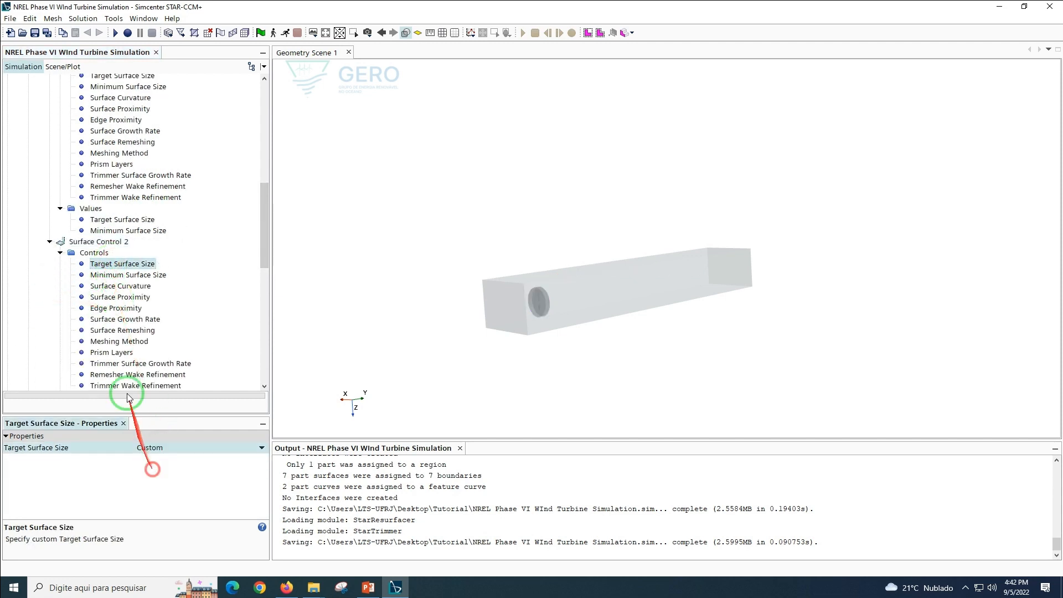
left_click(129, 275)
left_click(154, 448)
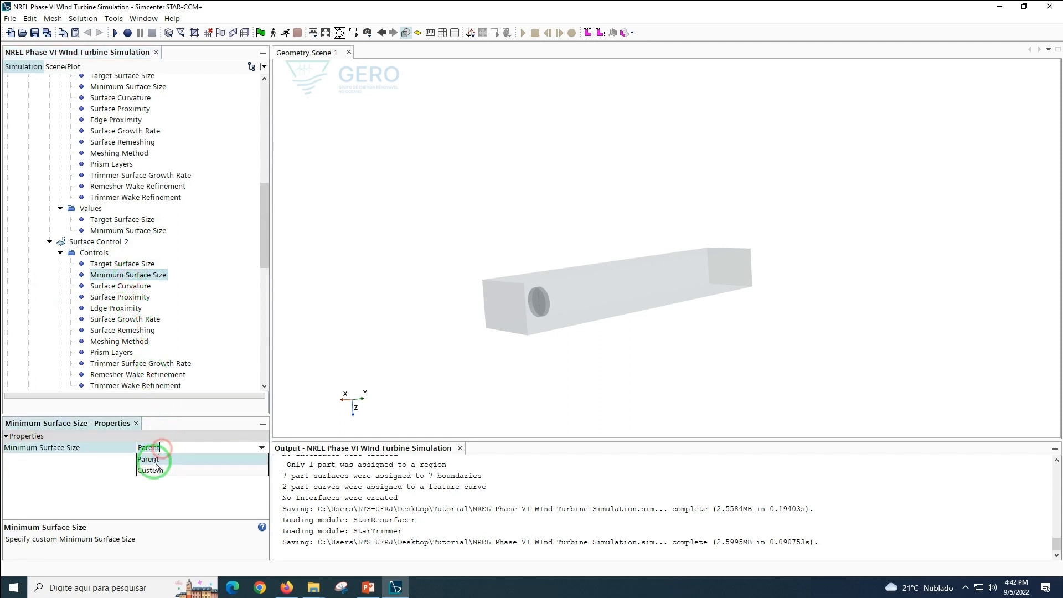
left_click(146, 465)
Set Prism Layers of Surface Control 2 to Custom and enable customizing the number of layers, total thickness and distribution
left_click_drag(263, 238, 266, 263)
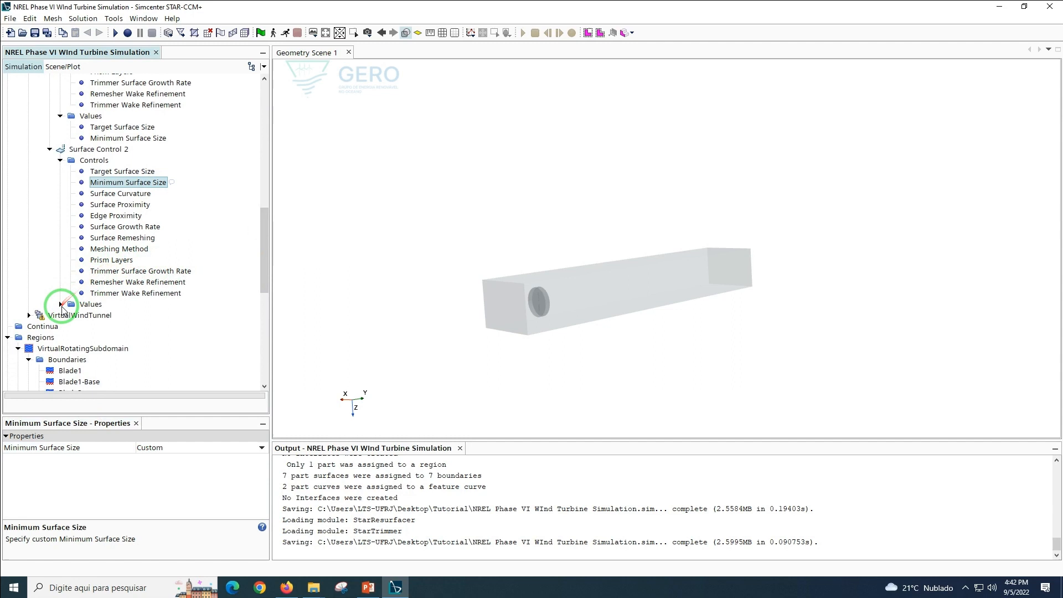
left_click(105, 259)
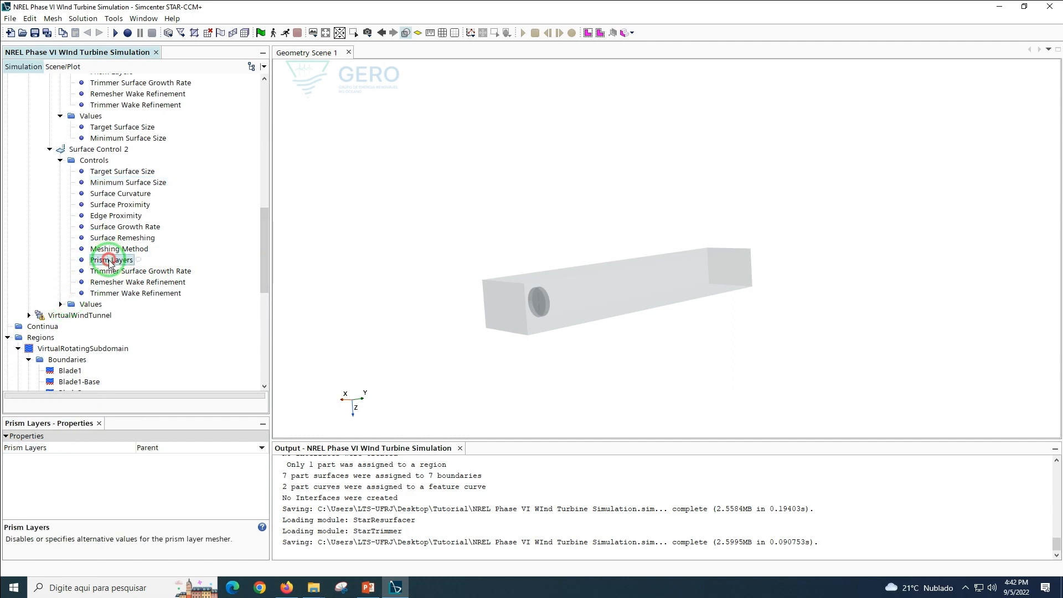
left_click(146, 448)
left_click(150, 481)
left_click(147, 447)
left_click(153, 470)
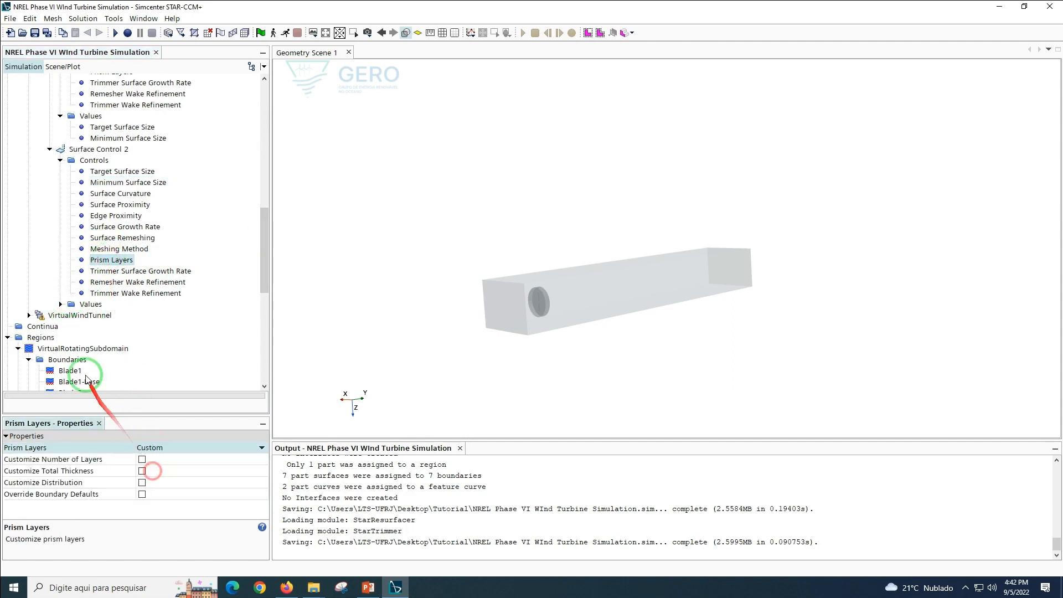
left_click(142, 460)
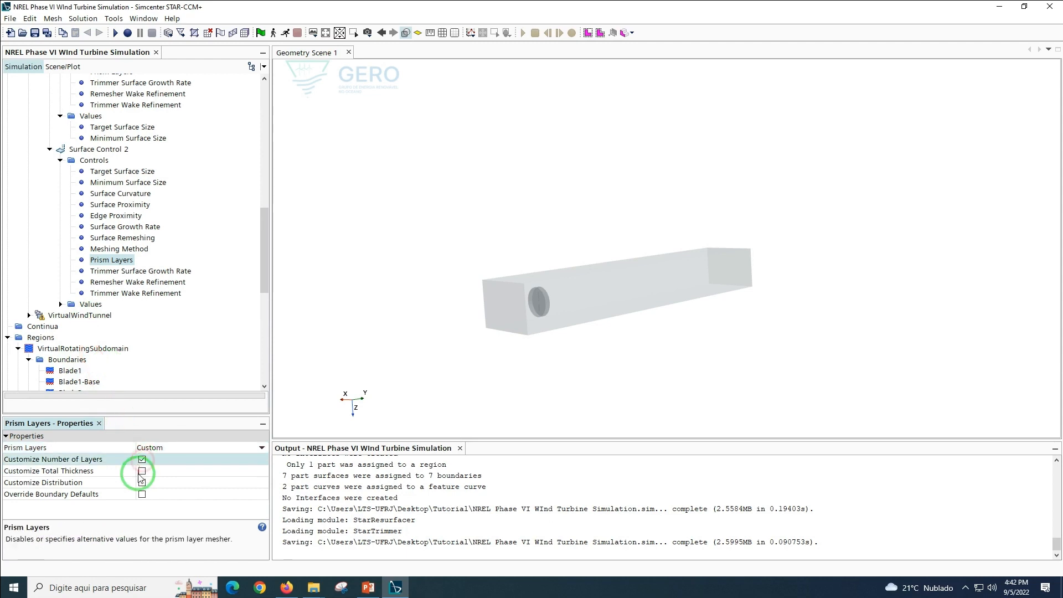
left_click(142, 472)
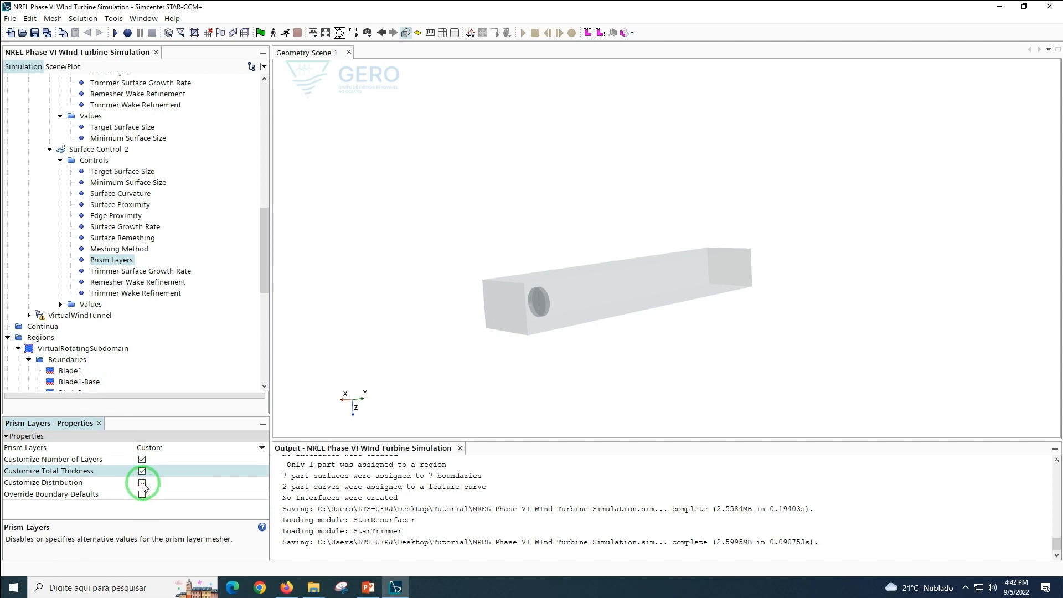
left_click(142, 483)
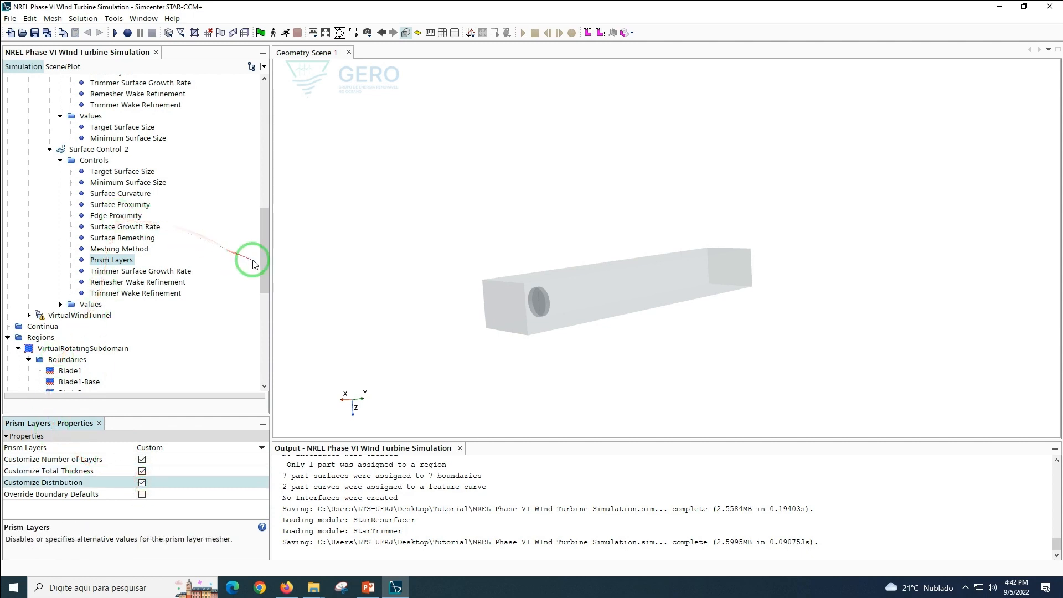
Set both the target and minimum surface size values of Surface Control 2 to 8 percent of base
left_click_drag(261, 264, 264, 278)
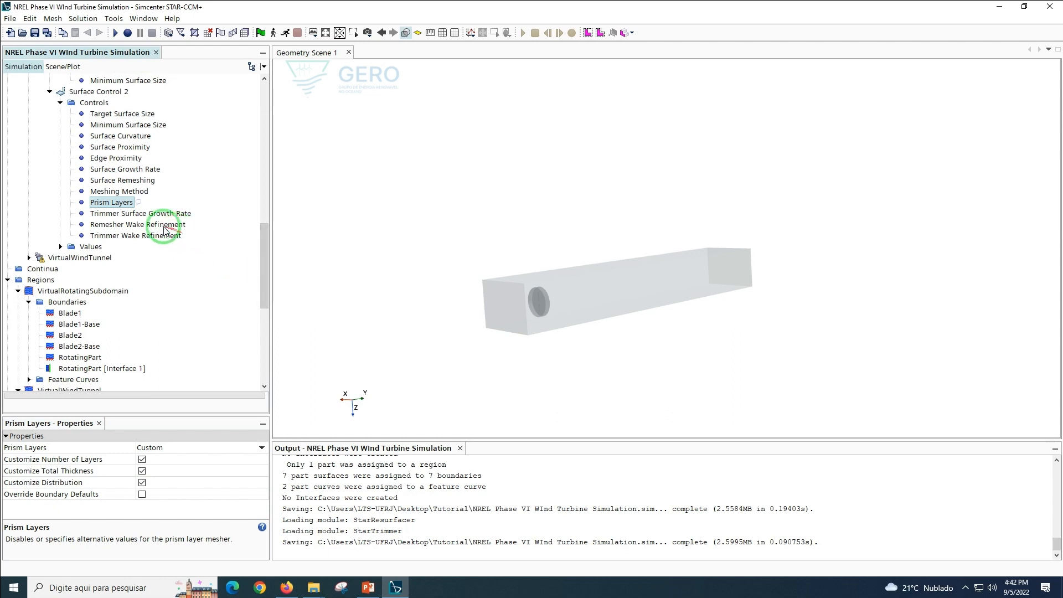
left_click(109, 214)
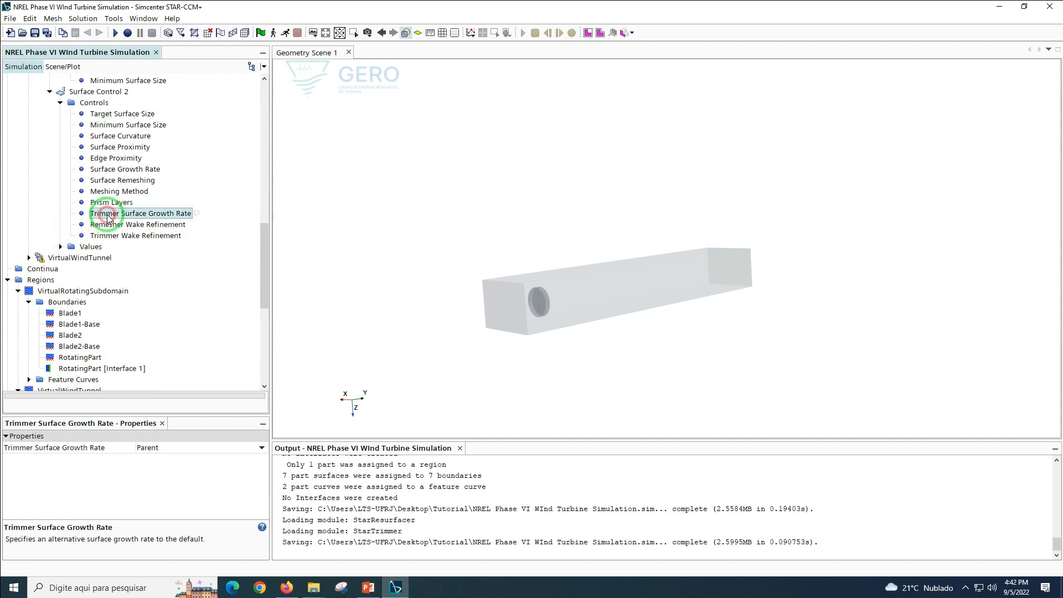
left_click(61, 247)
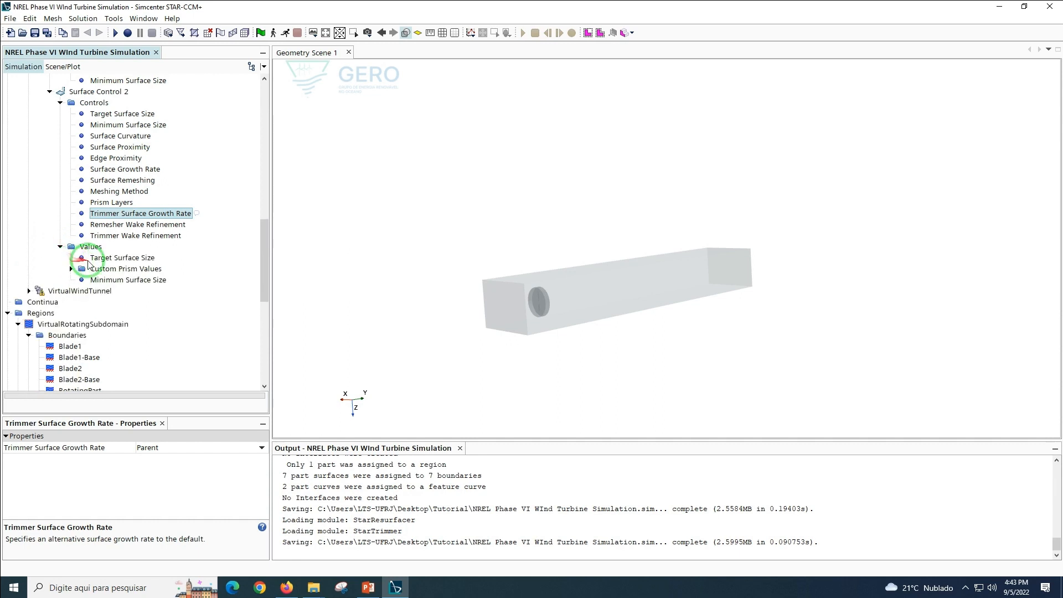
left_click(88, 258)
left_click(161, 458)
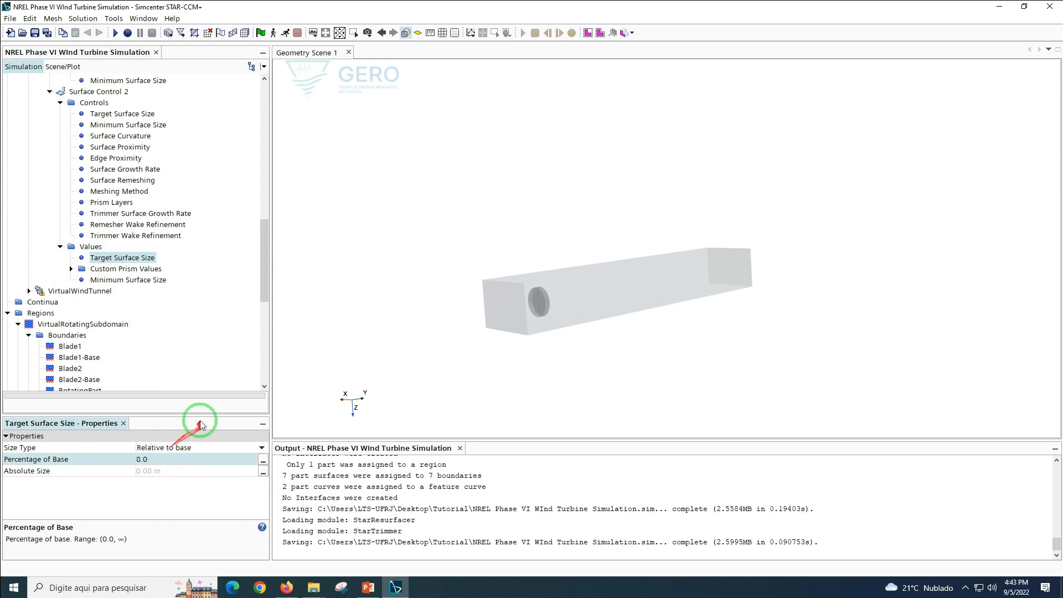
left_click(136, 280)
left_click(169, 457)
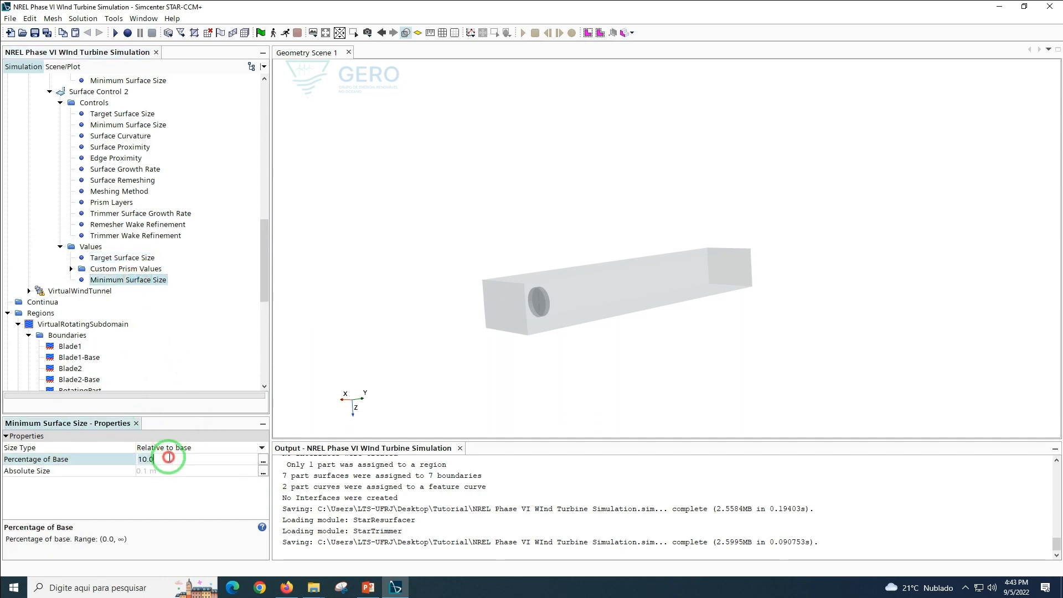
type("8")
key("Return")
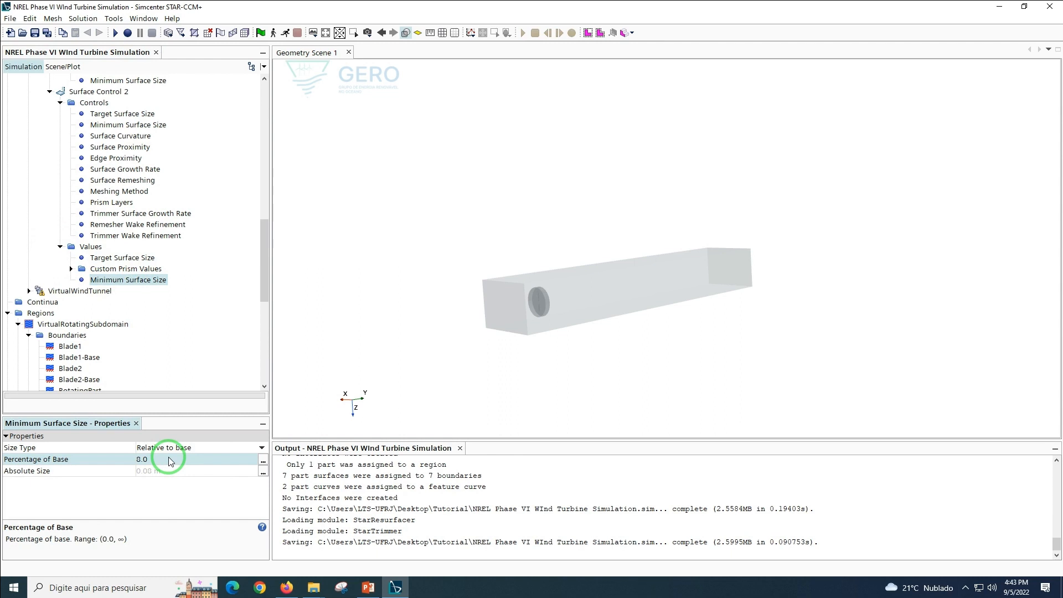
Set the Prism Layer Near Wall Thickness in the custom prism values of Surface Control 2 to 0.025 m
left_click(100, 271)
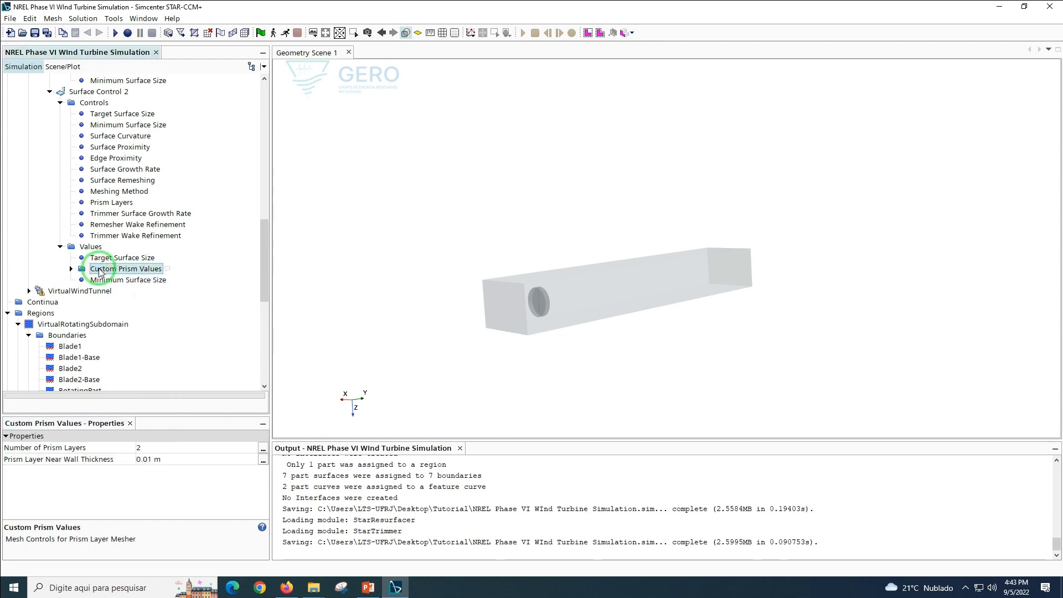
left_click(172, 460)
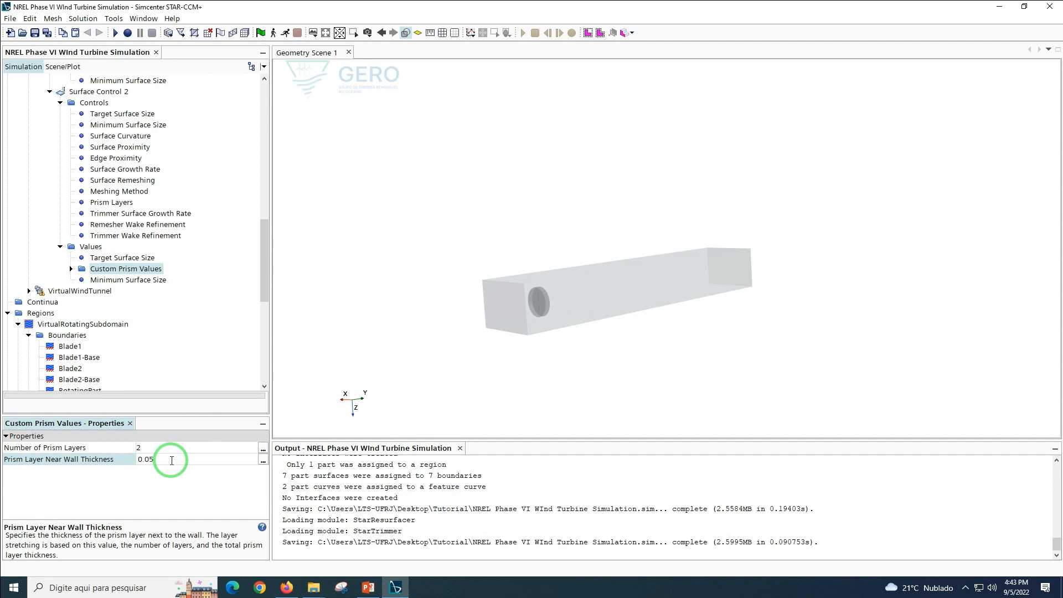
type("0.025")
key("Return")
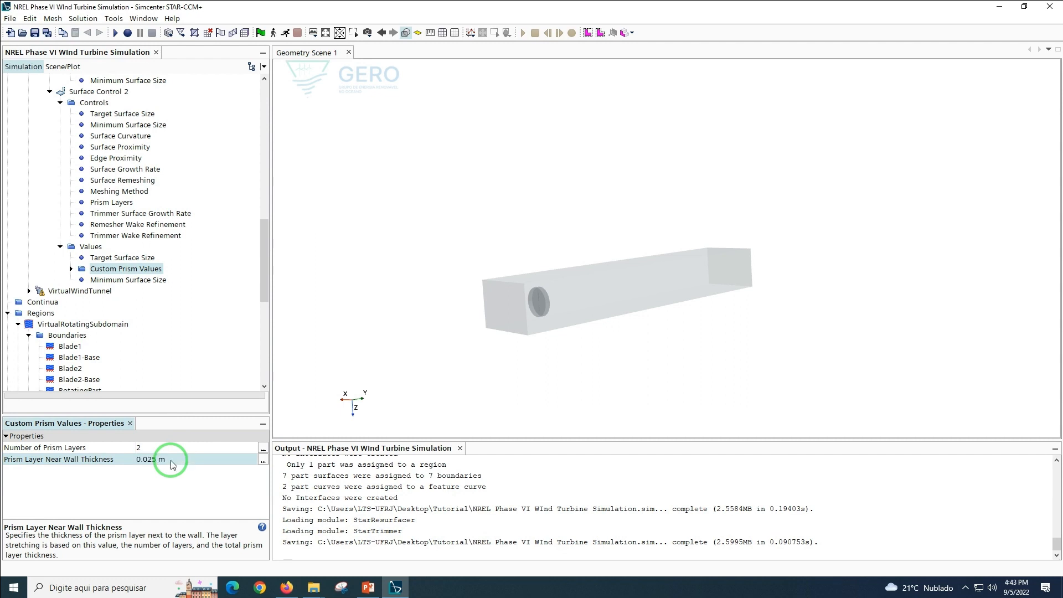
Set the Prism Layer Total Thickness of Surface Control 2 to an absolute size of 0.05 m and save the simulation
left_click(71, 270)
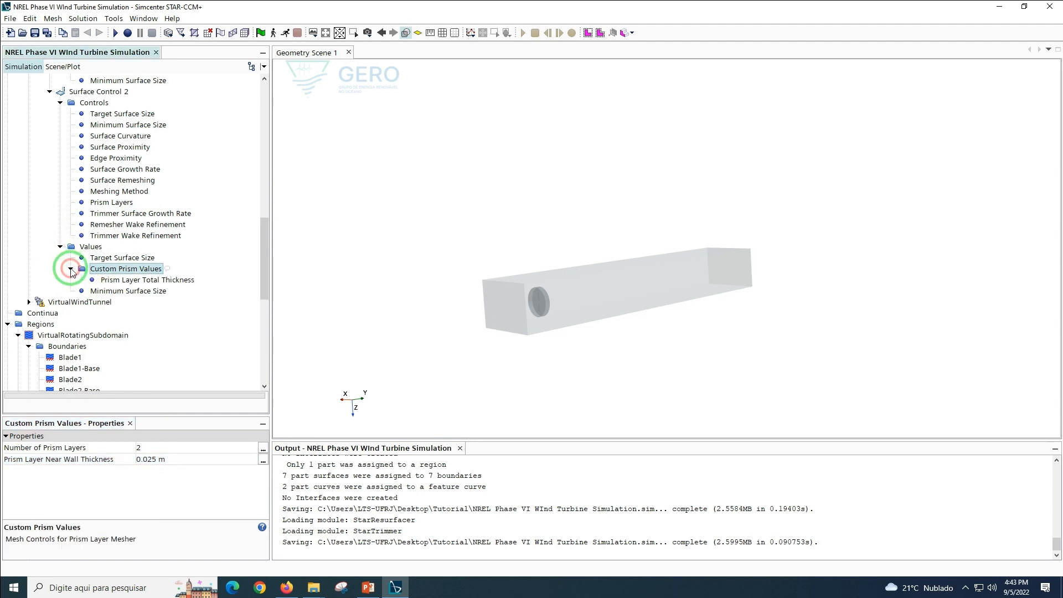
left_click(119, 281)
left_click(164, 446)
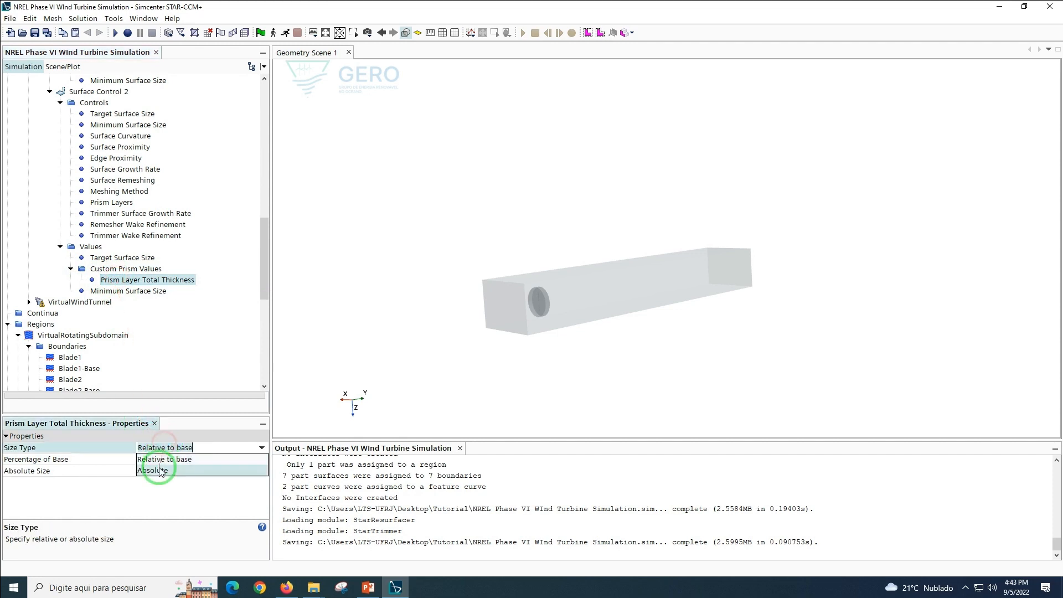
left_click(159, 470)
left_click(161, 471)
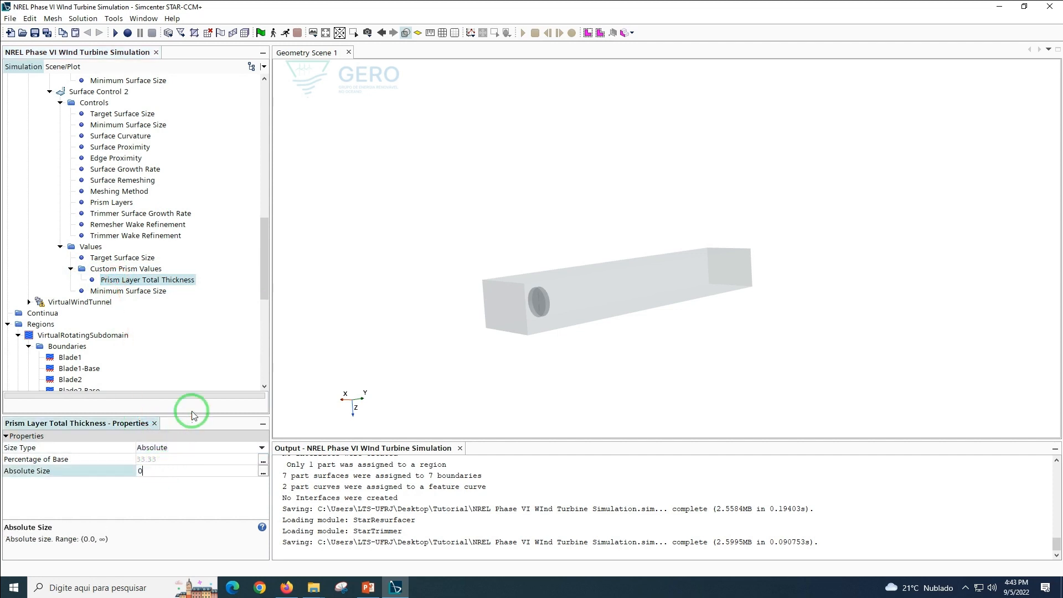
key("Return")
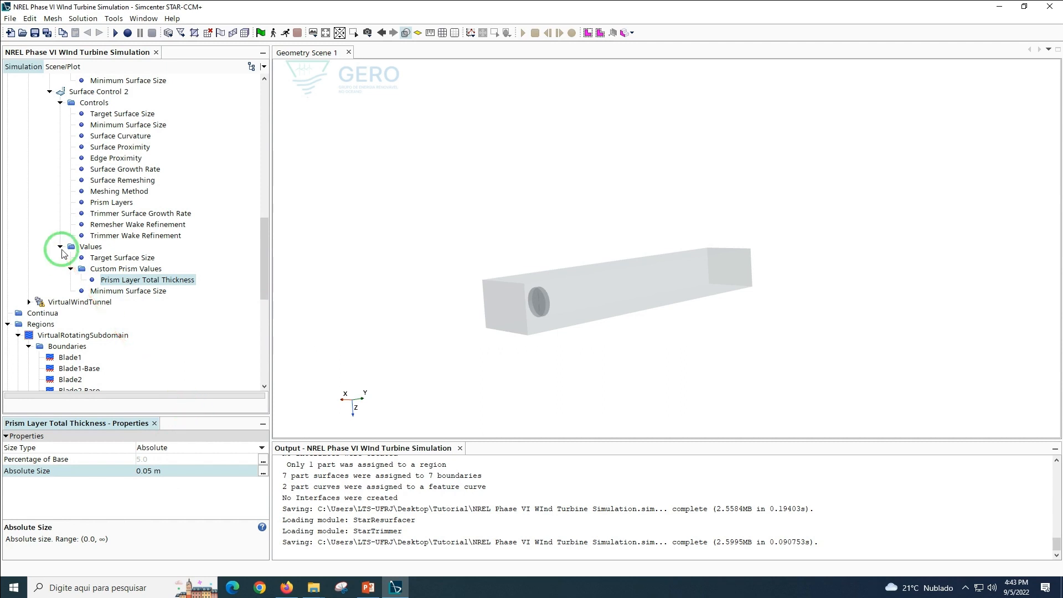
left_click(34, 32)
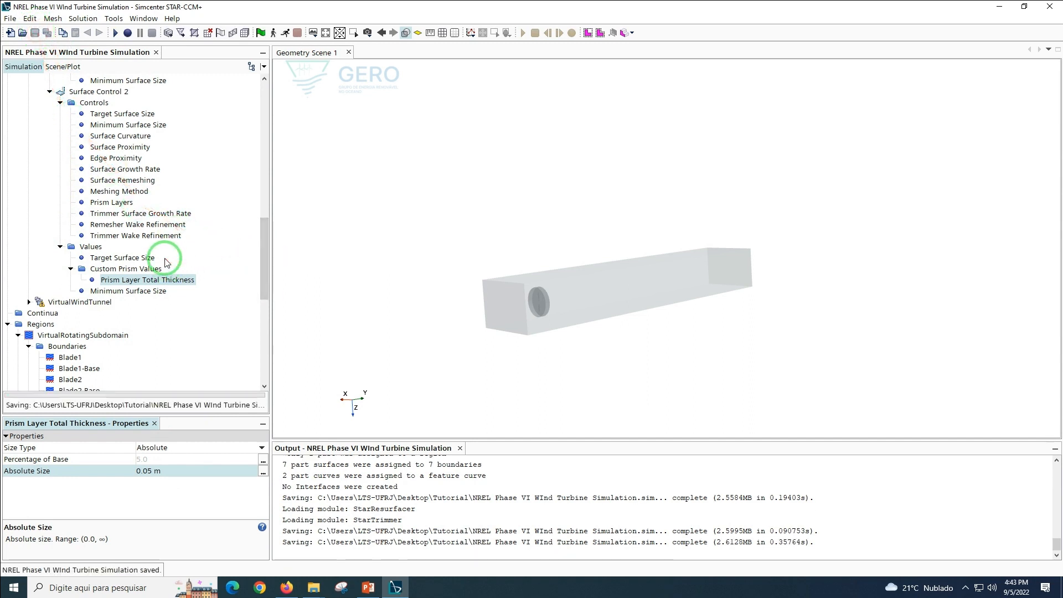
Set the Surface Remesher meshing method of the VirtualWindTunnel operation to Enhanced Quality Triangle
left_click(28, 302)
left_click(40, 313)
left_click(81, 325)
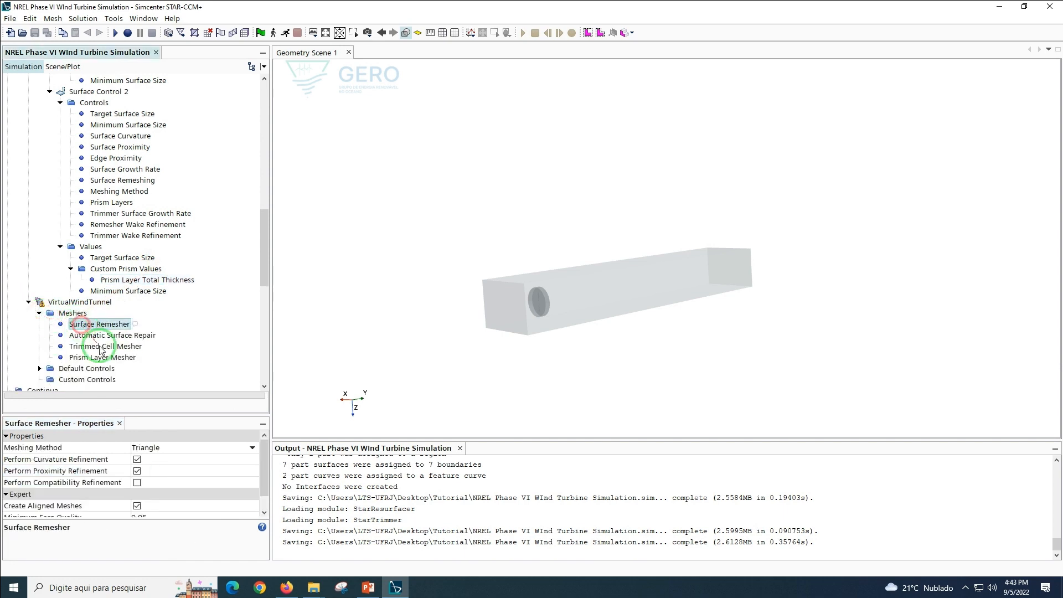
left_click(195, 448)
left_click(161, 470)
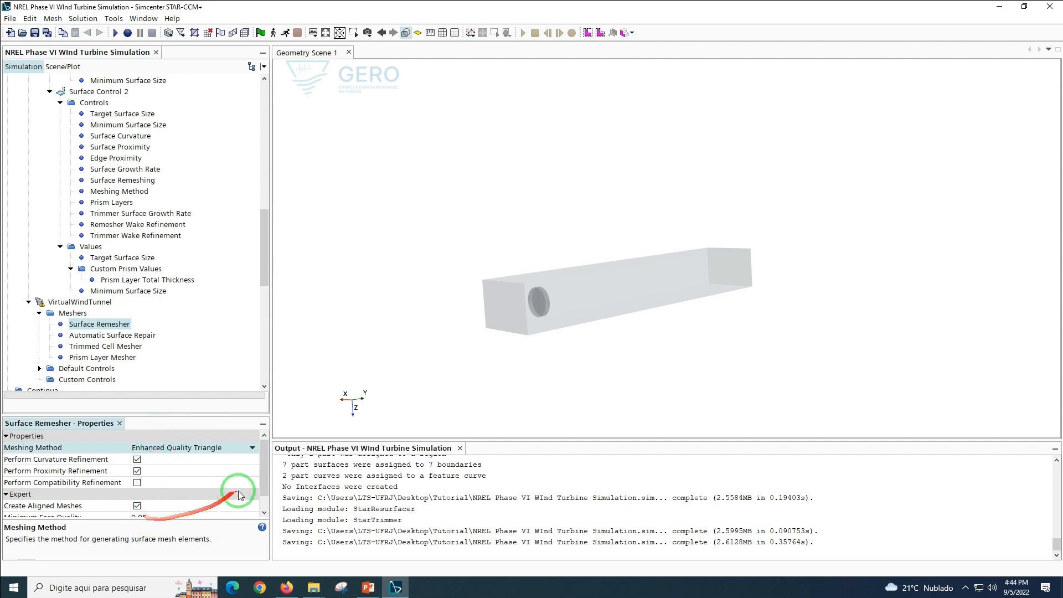
Set the Minimum Face Quality of the wind tunnel's Surface Remesher to 0.2
left_click(267, 487)
left_click(199, 496)
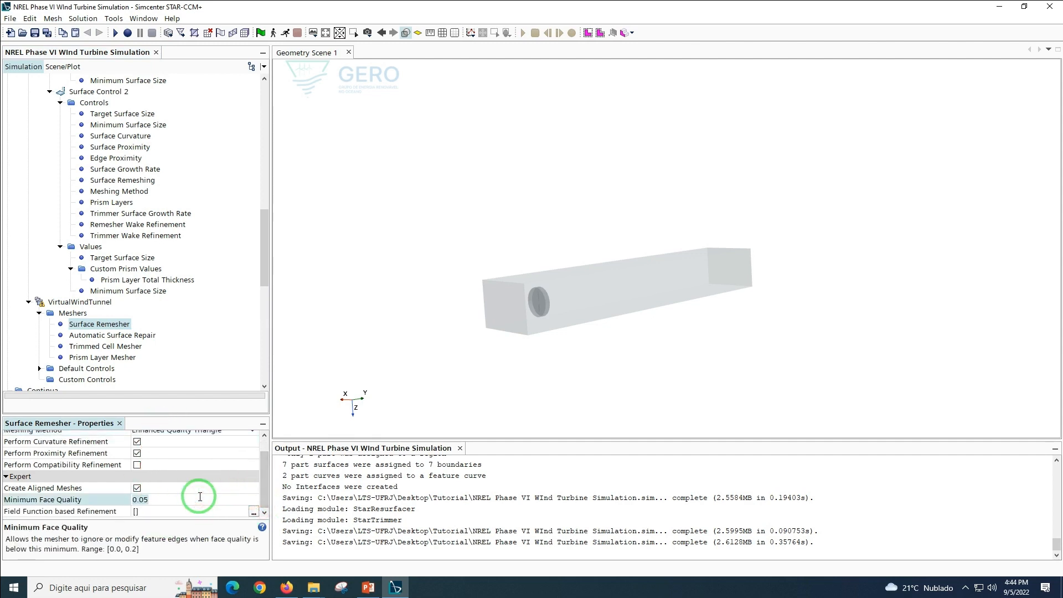
type("2")
key("Return")
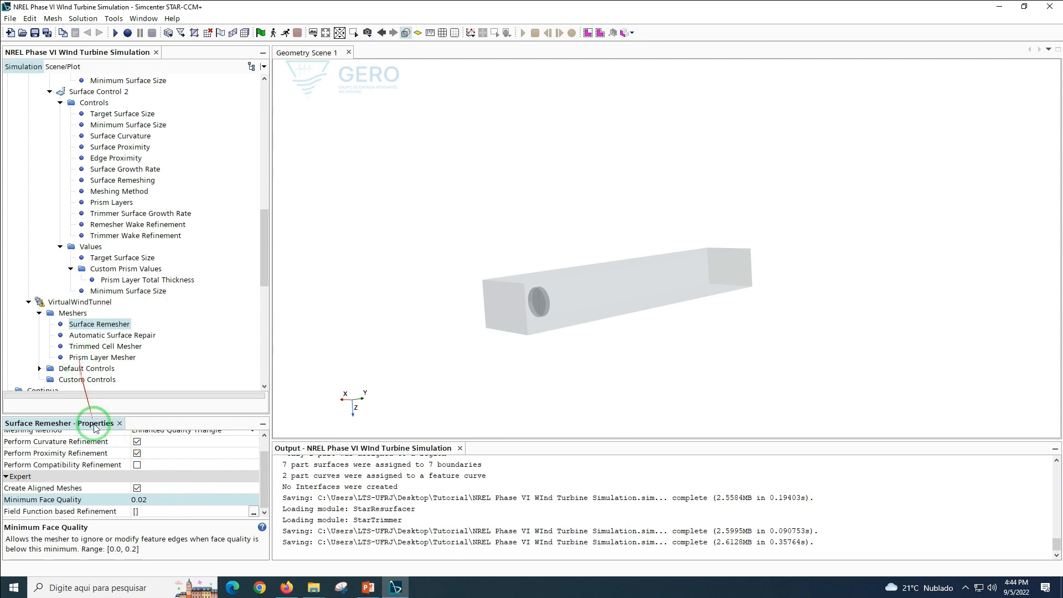
left_click(143, 500)
left_click(144, 501)
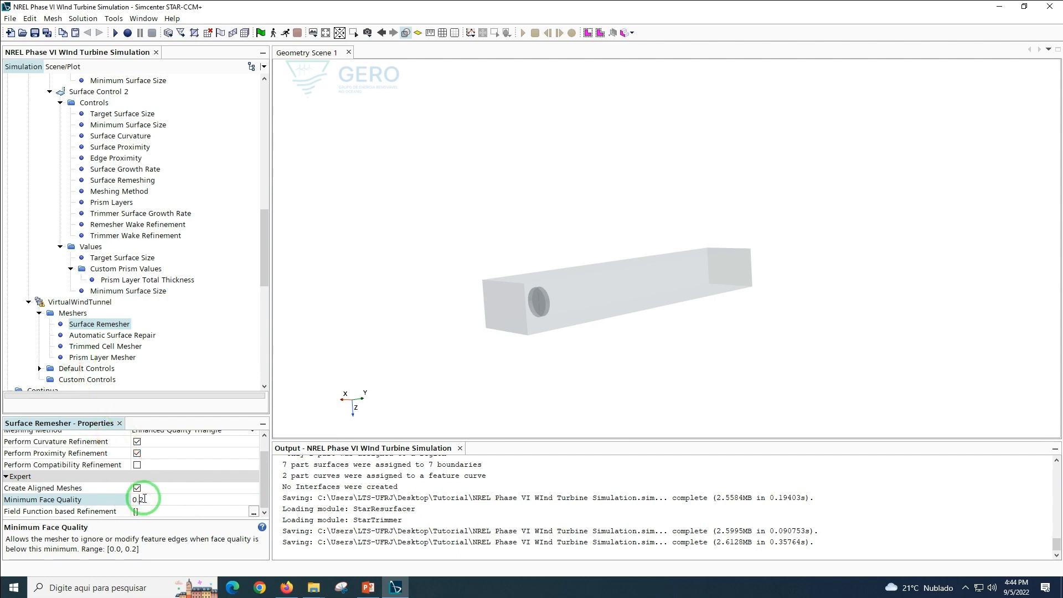
key("Return")
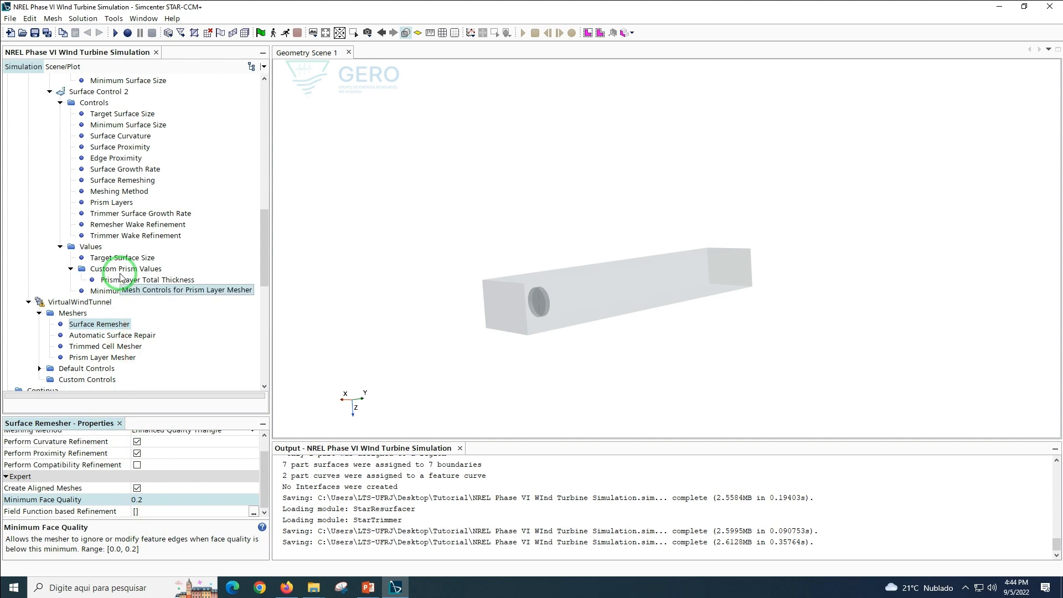
Set the Minimum Face Quality of the wind tunnel's Automatic Surface Repair to 0.2
left_click(112, 336)
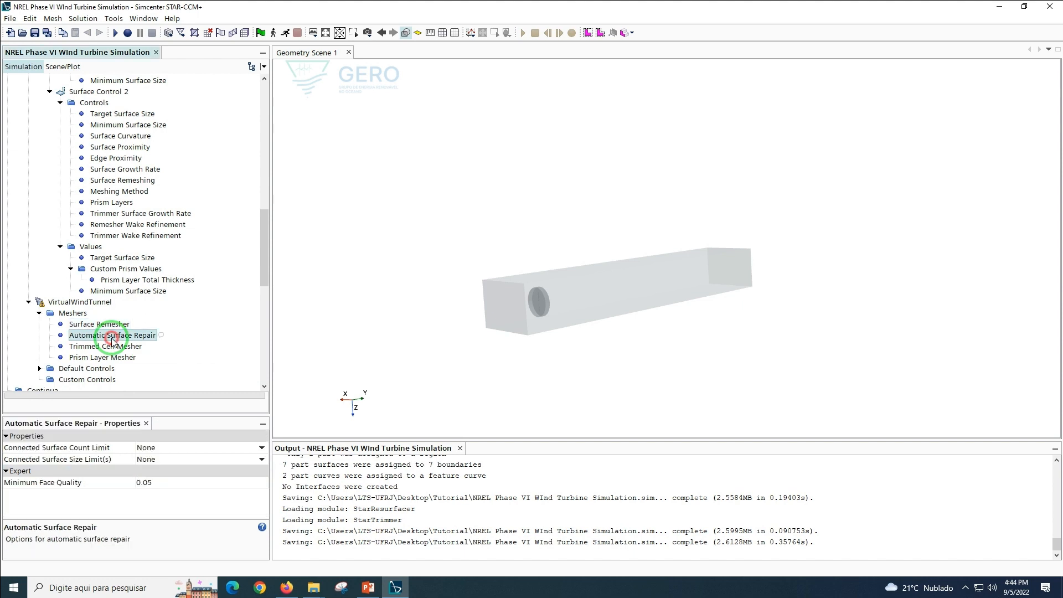
left_click(172, 485)
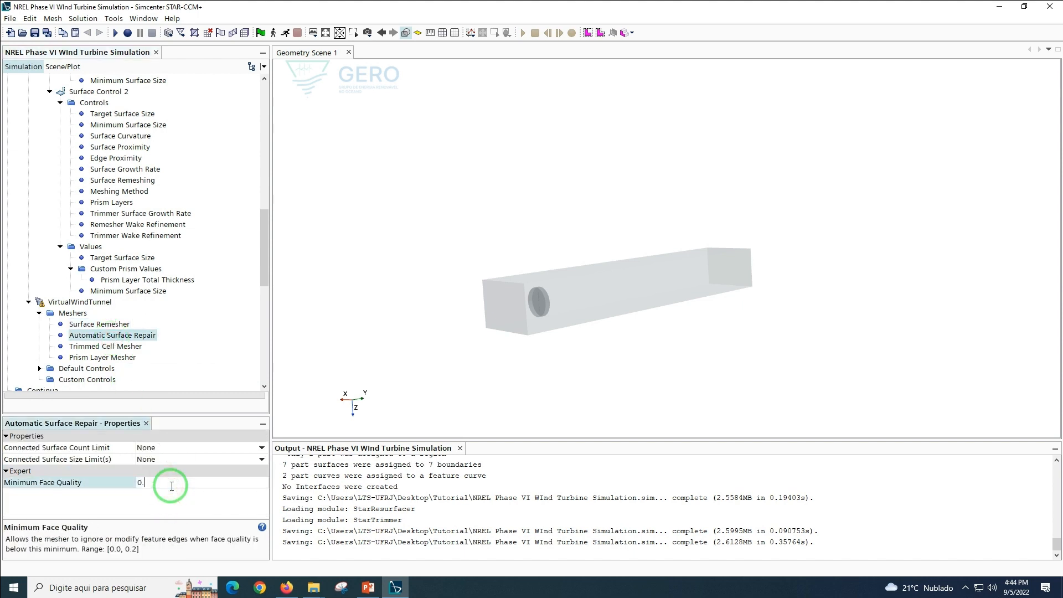
type("0.2")
key("Return")
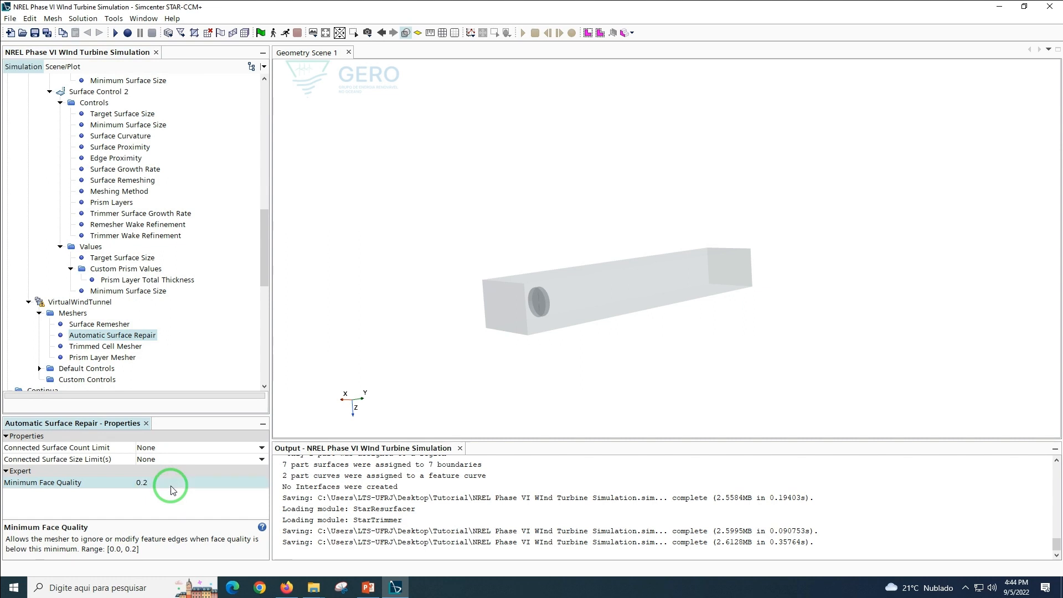
Enable Perform Mesh Alignment for the Trimmed Cell Mesher of the VirtualWindTunnel operation
left_click_drag(258, 259, 194, 292)
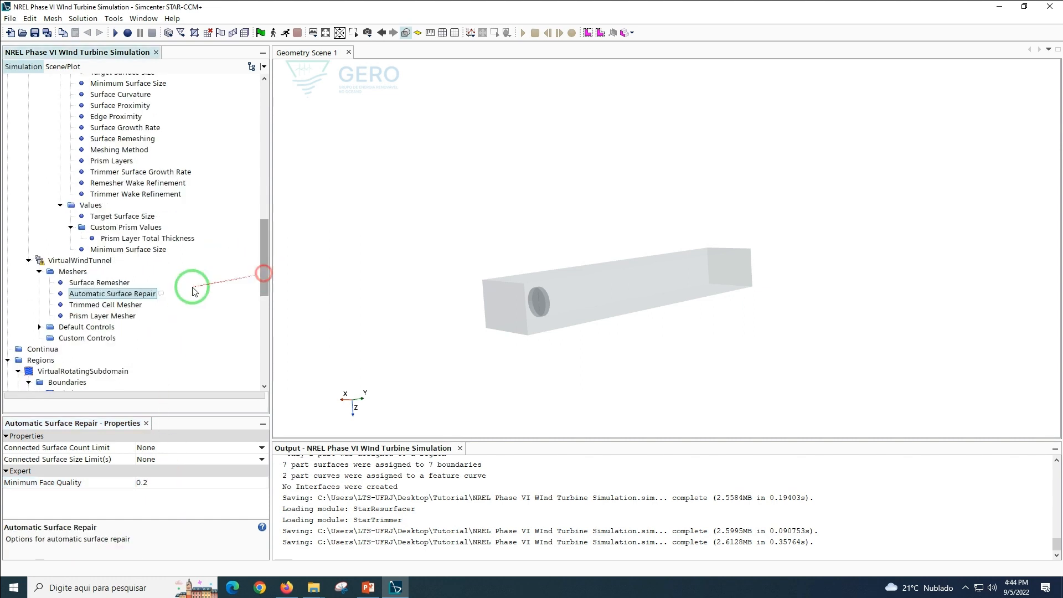
left_click(102, 306)
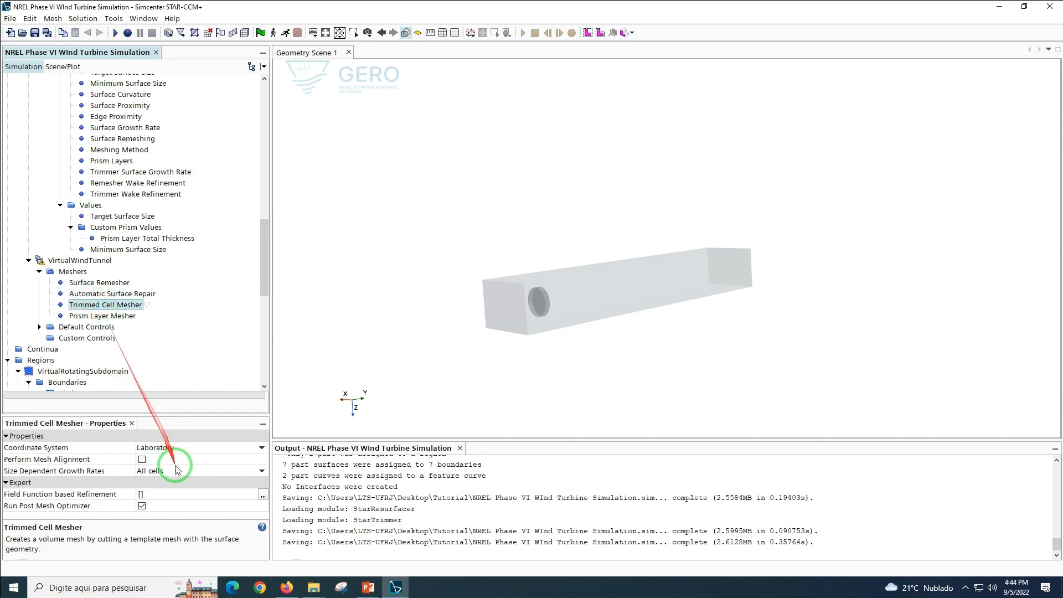
left_click(142, 461)
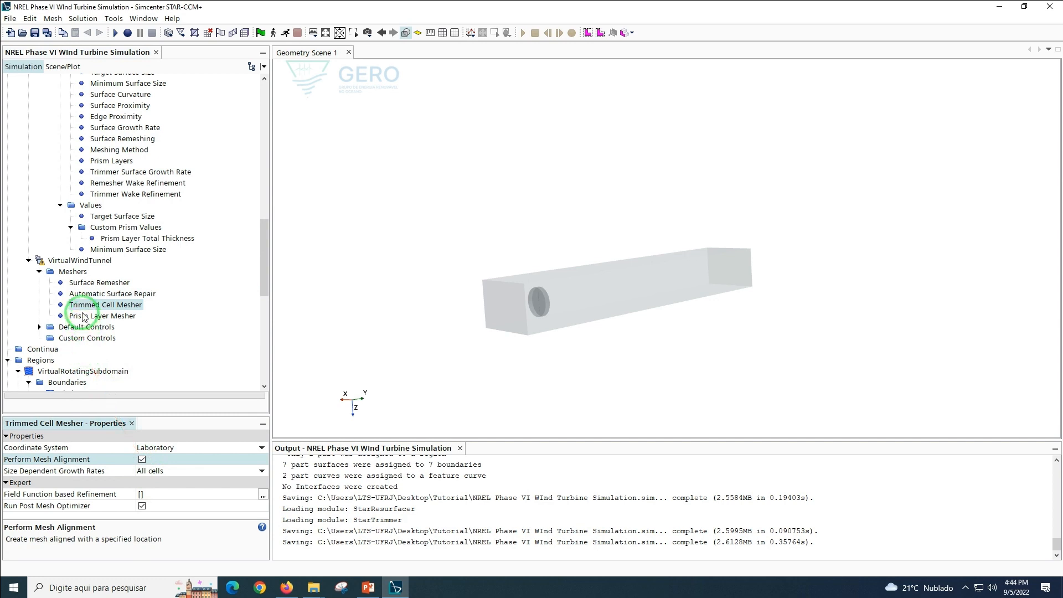
Set the default Target Surface Size of the VirtualWindTunnel operation to 0.5 percent of base
mouse_move(83, 317)
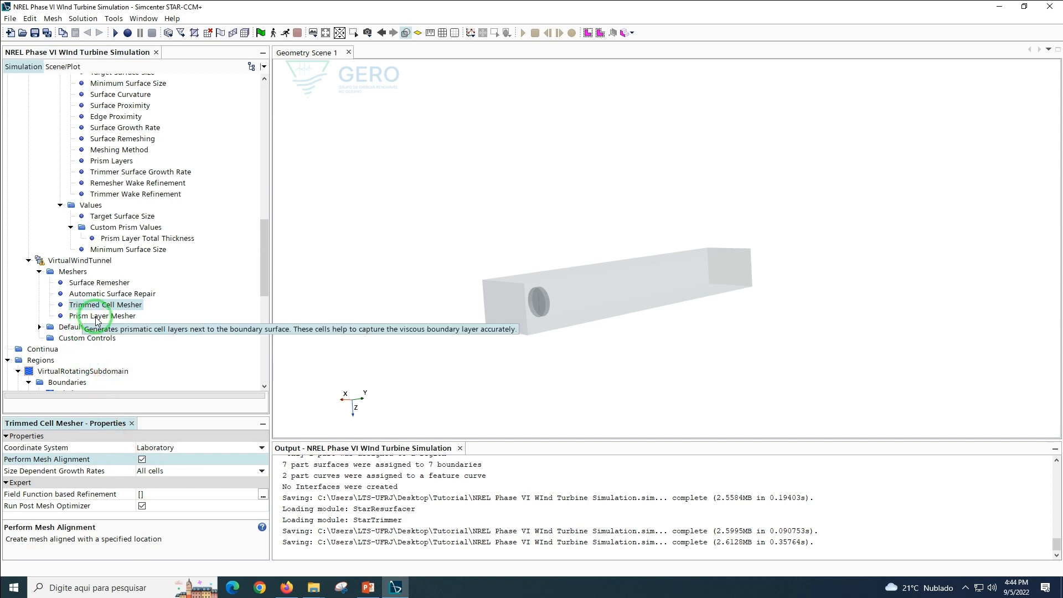
left_click(39, 327)
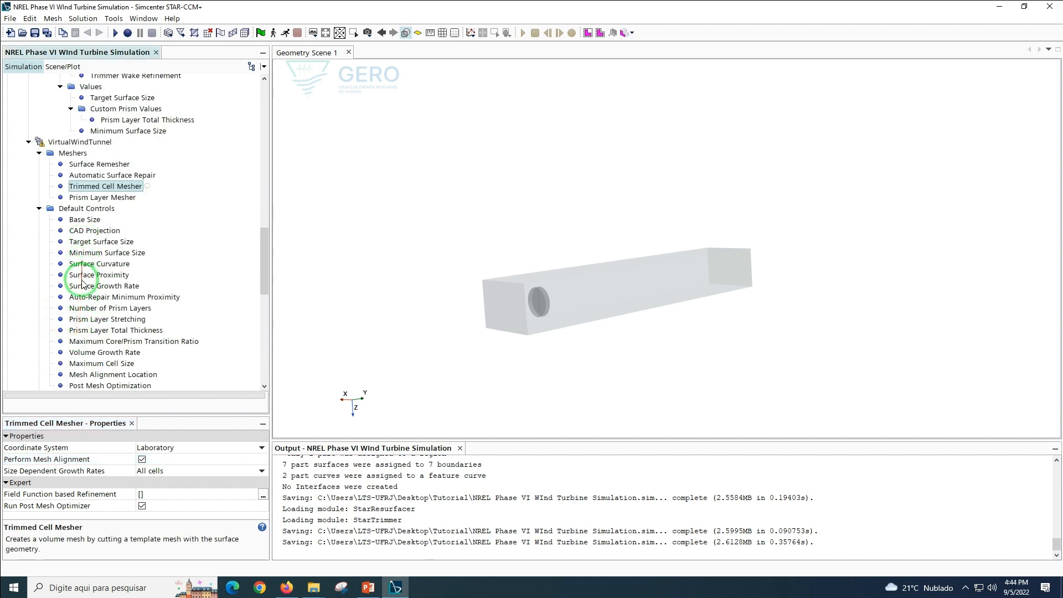
left_click(84, 222)
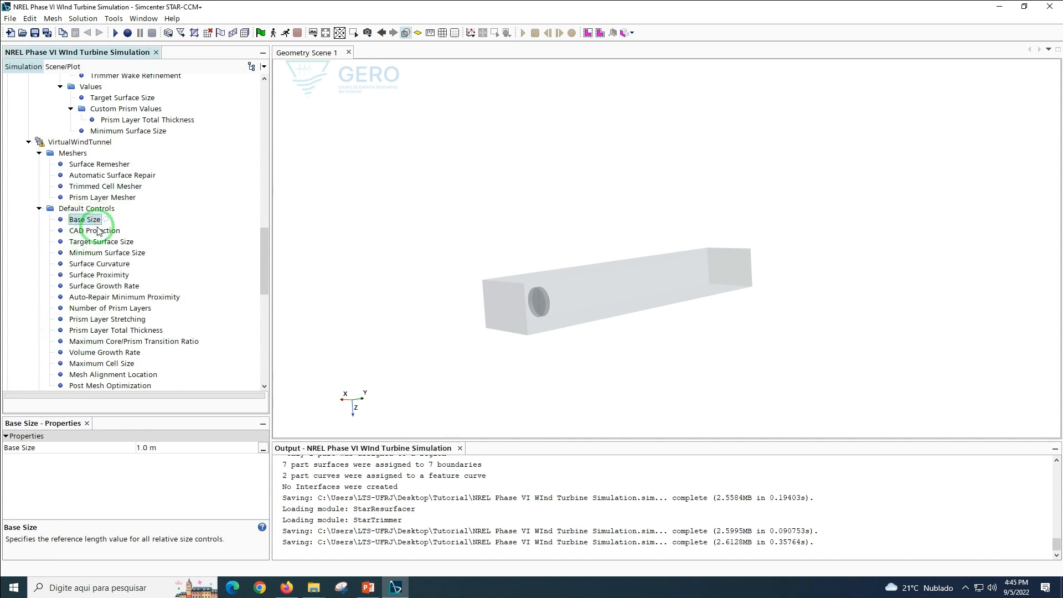
left_click(101, 198)
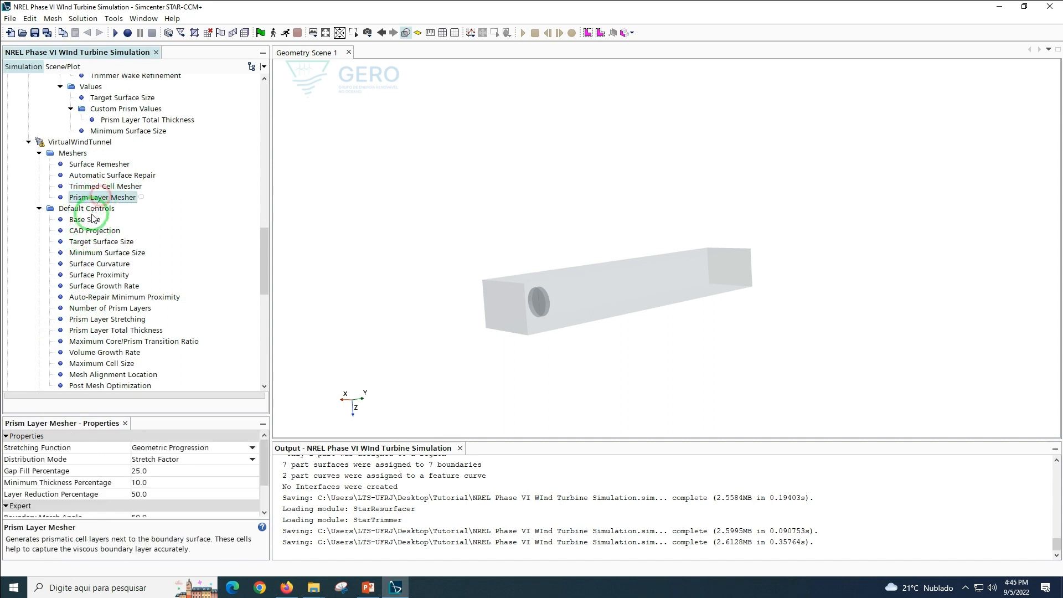
left_click(93, 244)
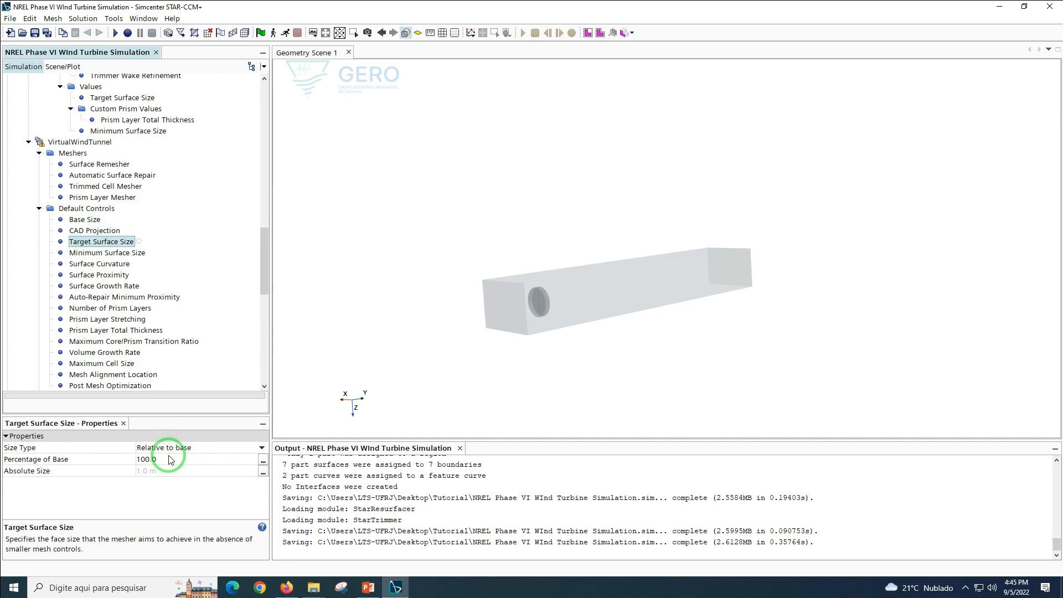
left_click(170, 458)
key("ctrl+a")
type("0.")
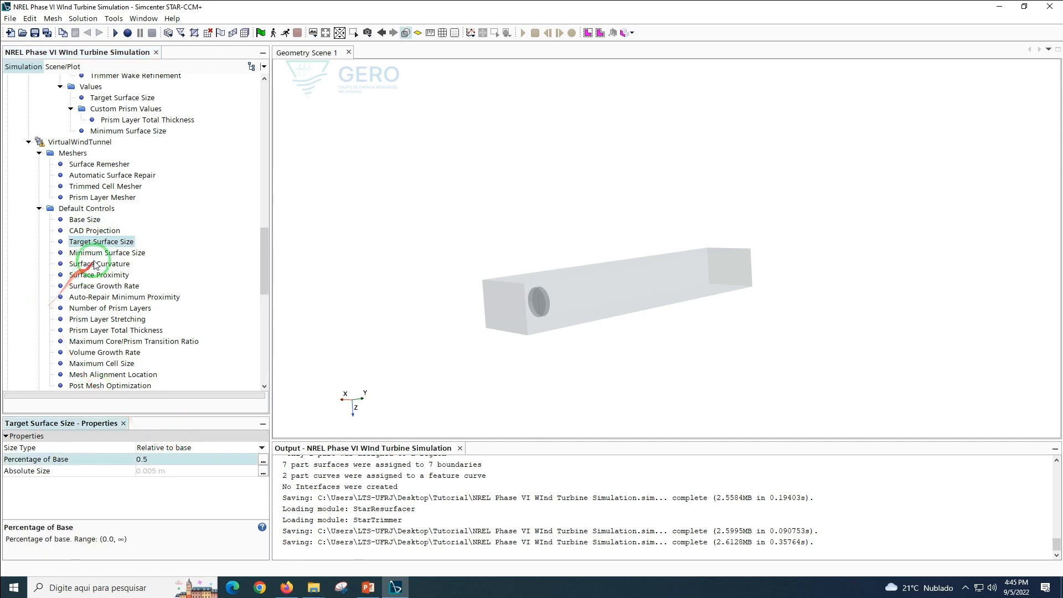
Set the default Minimum Surface Size of the VirtualWindTunnel operation to 0.5 percent of base
left_click(94, 253)
left_click(170, 458)
key("ctrl+a")
type("0")
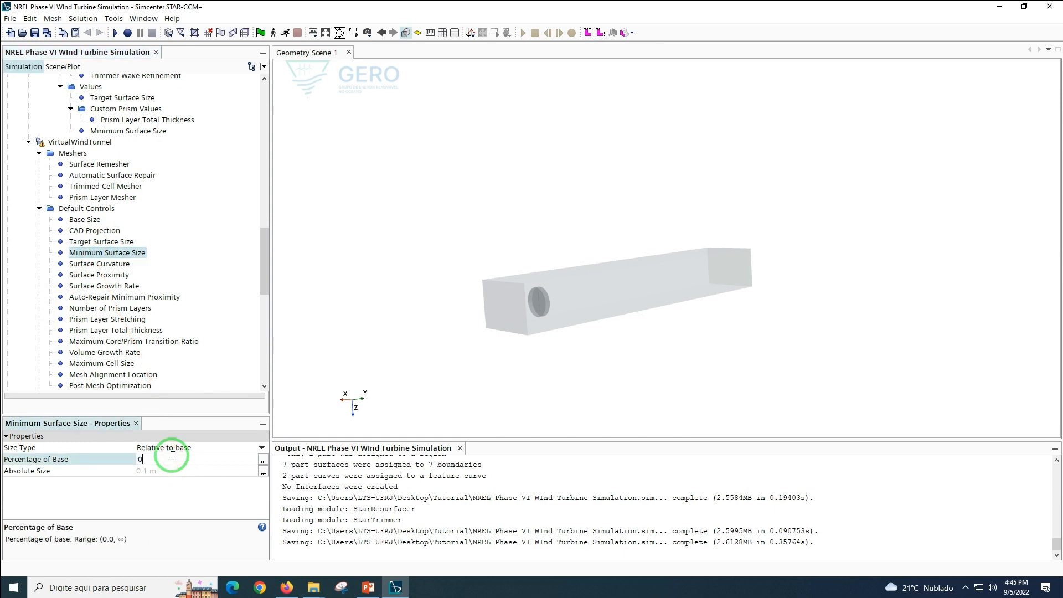
key("Return")
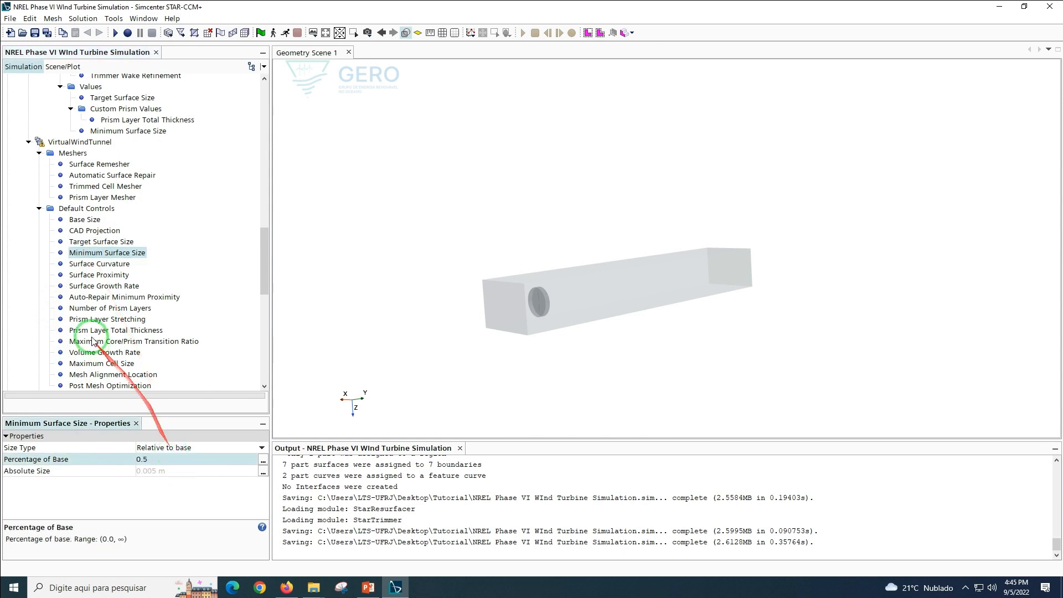
Set the default Prism Layer Stretching of the VirtualWindTunnel operation to 1.0
left_click(104, 309)
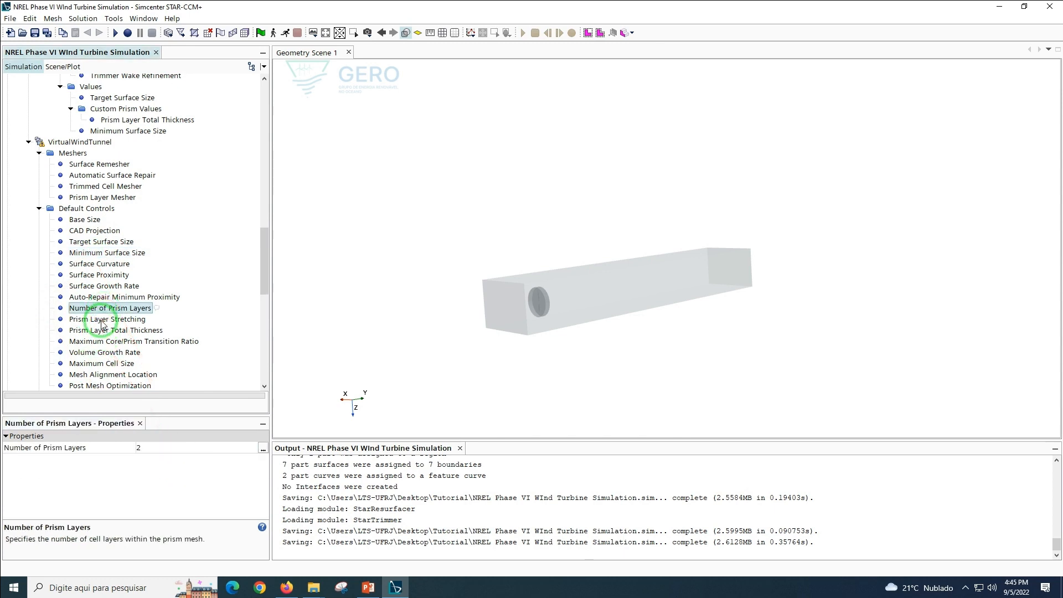
left_click(103, 320)
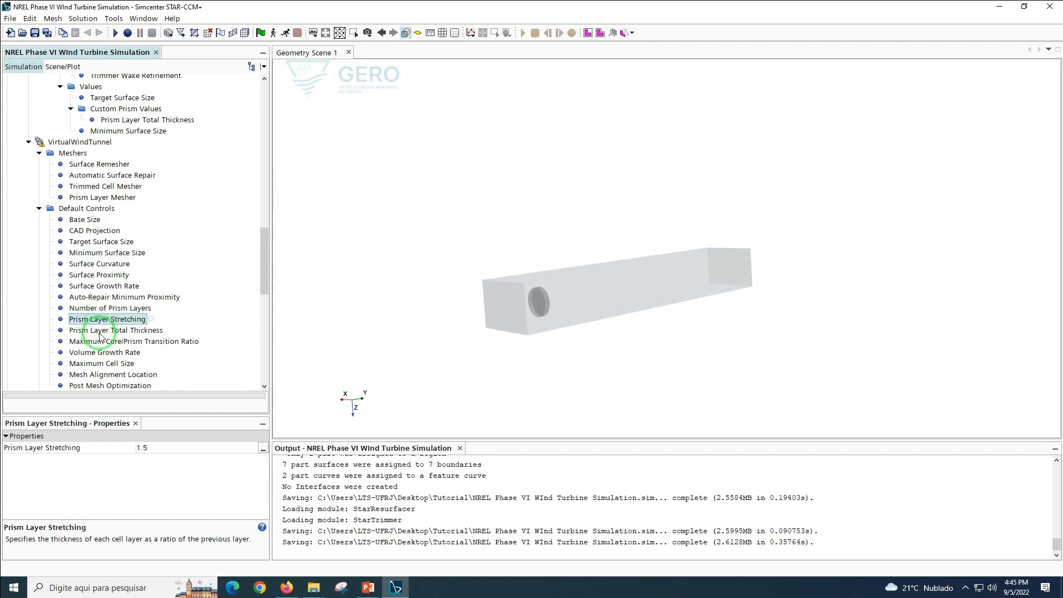
left_click(156, 453)
type("1")
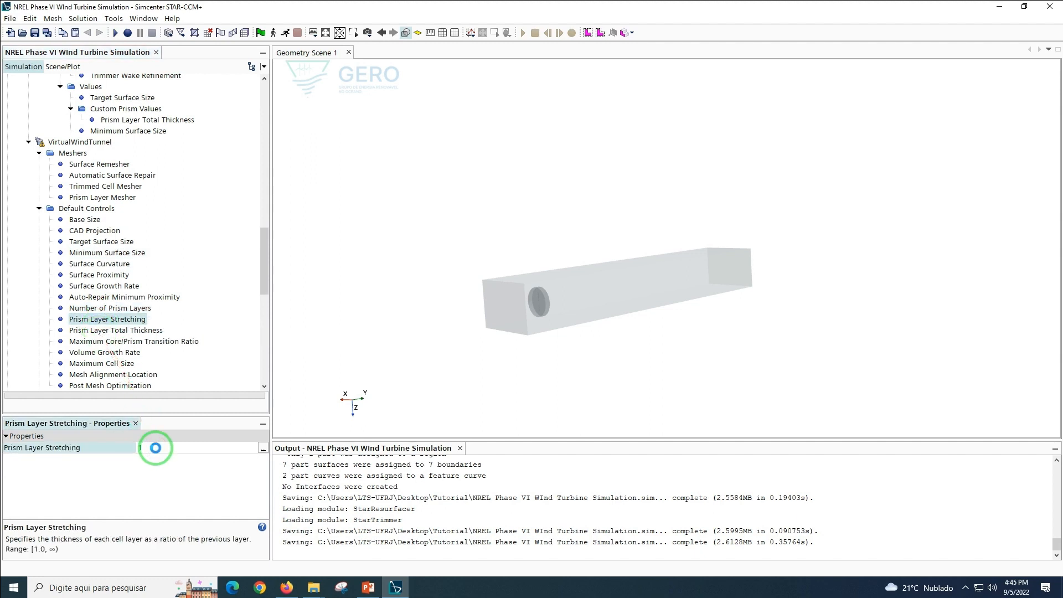
key("Return")
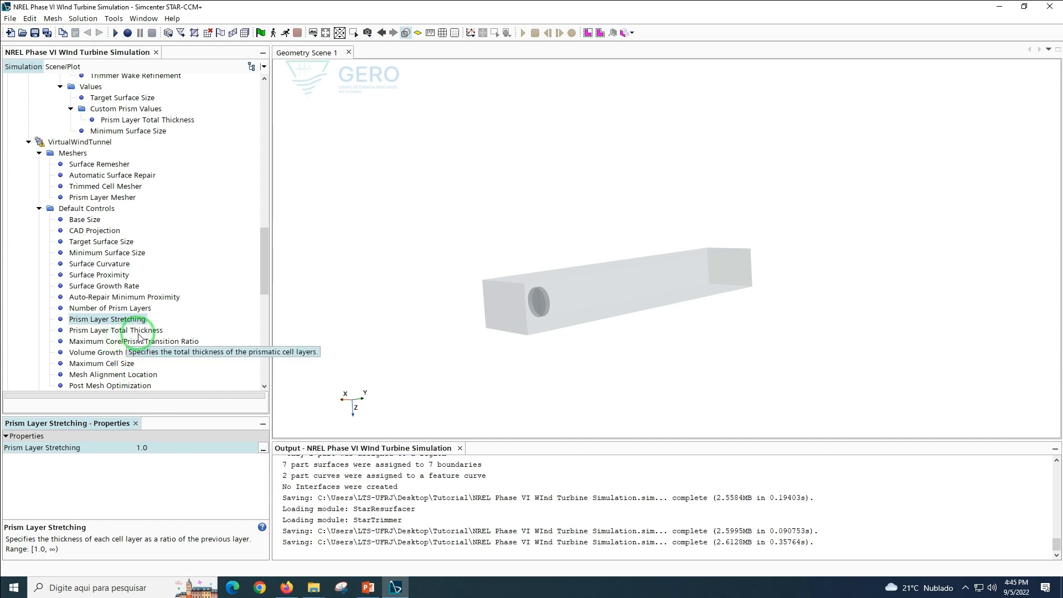
Switch the wind tunnel's default Prism Layer Total Thickness to an absolute size and set it to 0.05 m
left_click(139, 332)
left_click(160, 448)
left_click(161, 470)
left_click(160, 471)
type("0.")
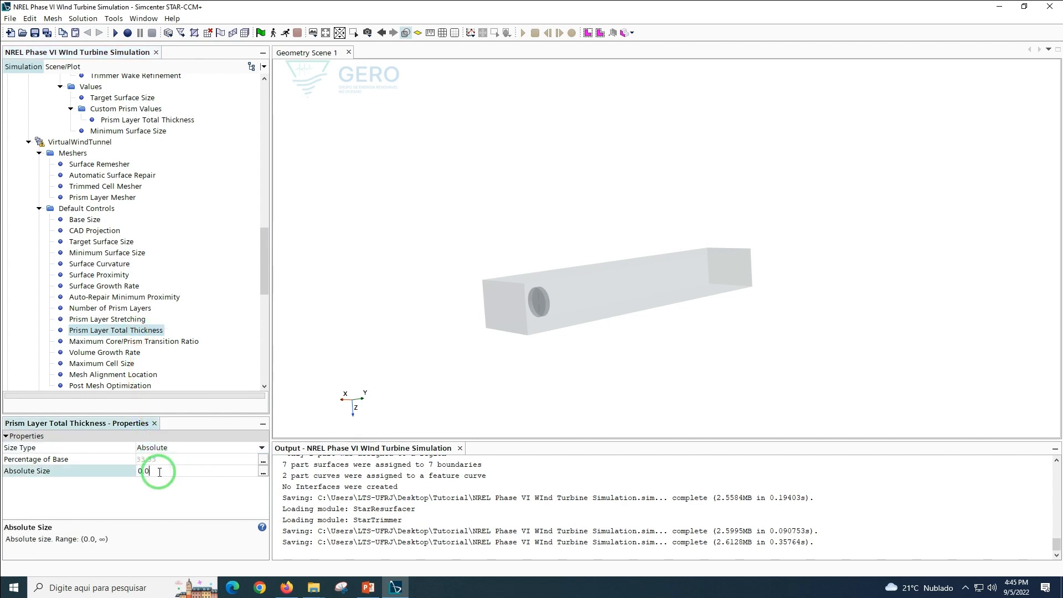
type("05")
key("Return")
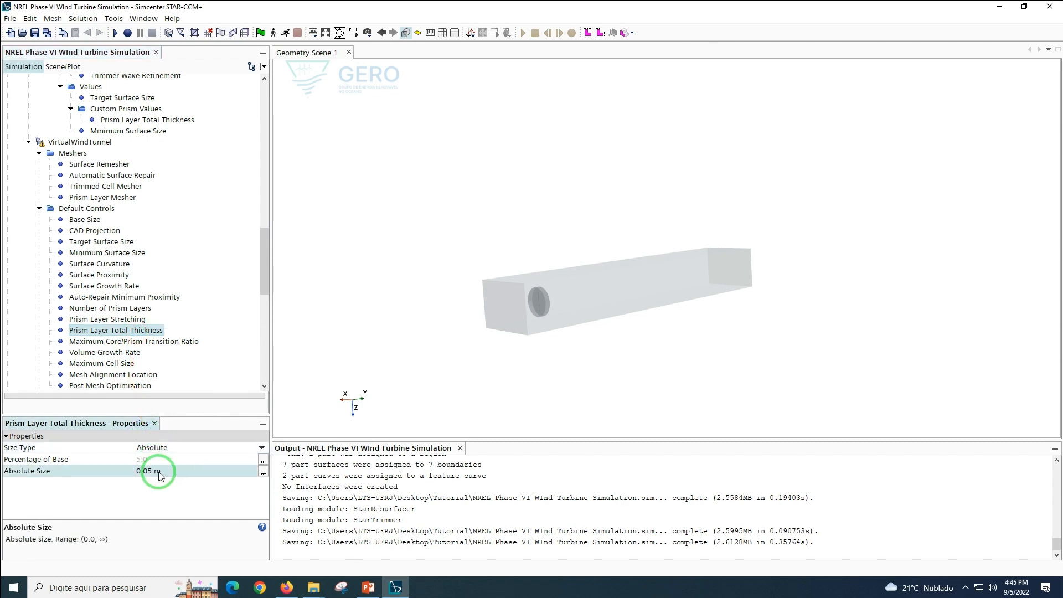
Set both the default and the surface growth rate of the wind tunnel's Volume Growth Rate to Very Slow
left_click_drag(261, 264, 265, 285)
left_click(89, 267)
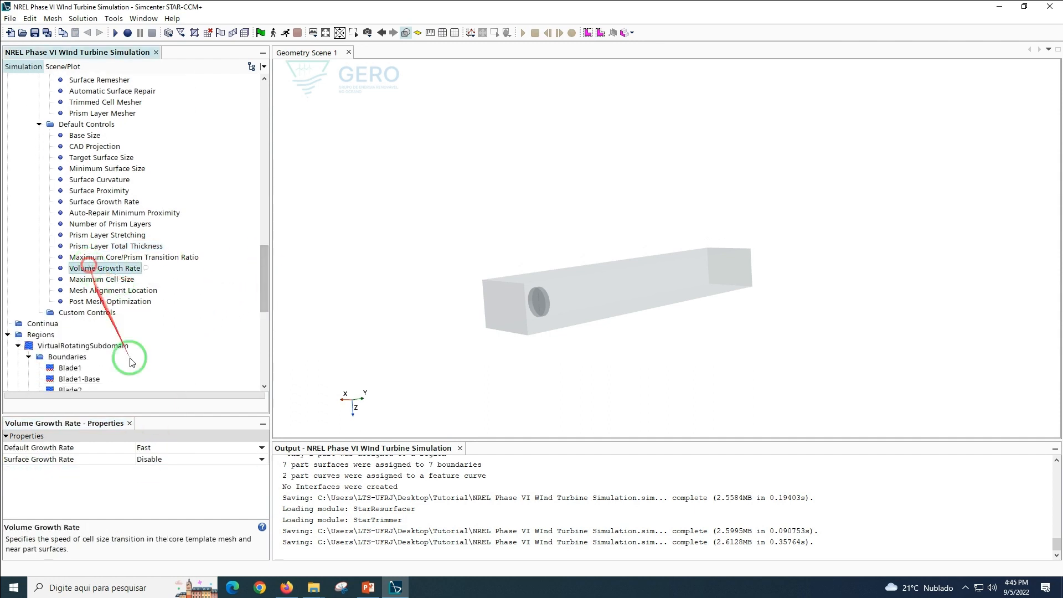
left_click(182, 450)
left_click(179, 463)
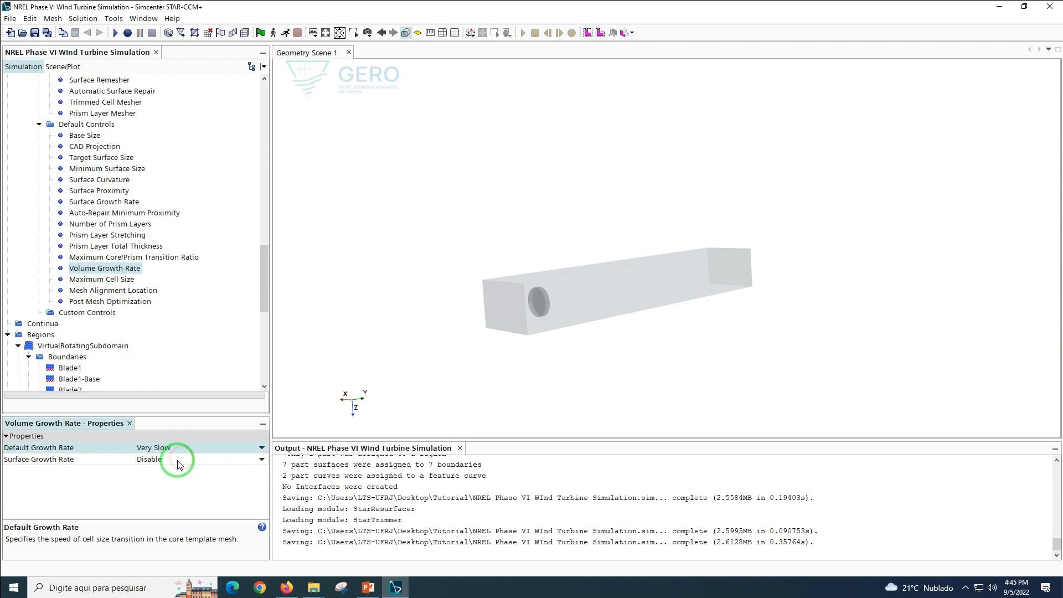
left_click(178, 461)
left_click(177, 480)
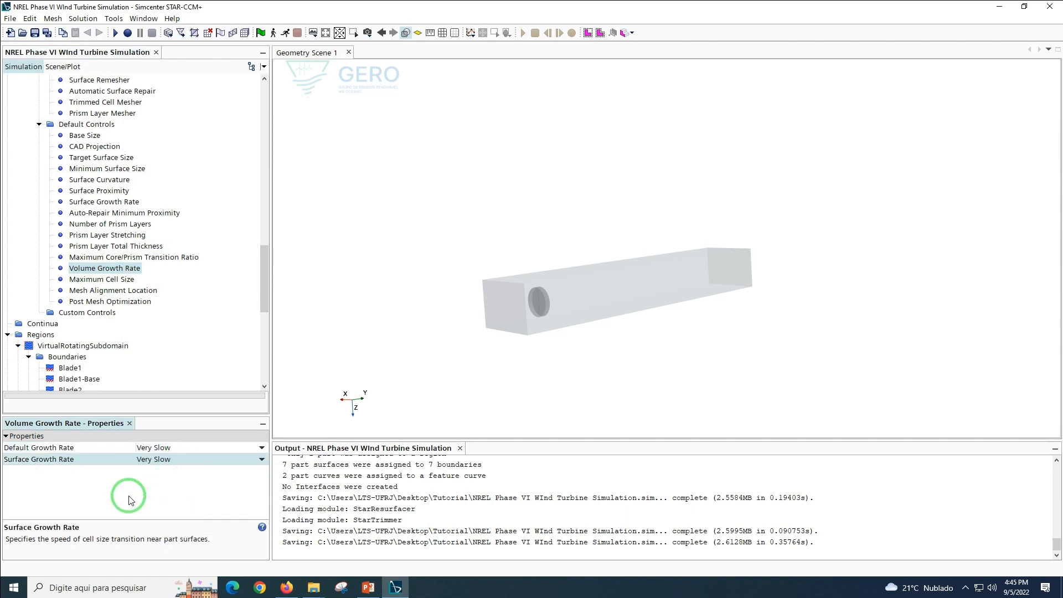
Set the wind tunnel's default Maximum Cell Size to 256 percent of base and save the simulation
left_click(94, 279)
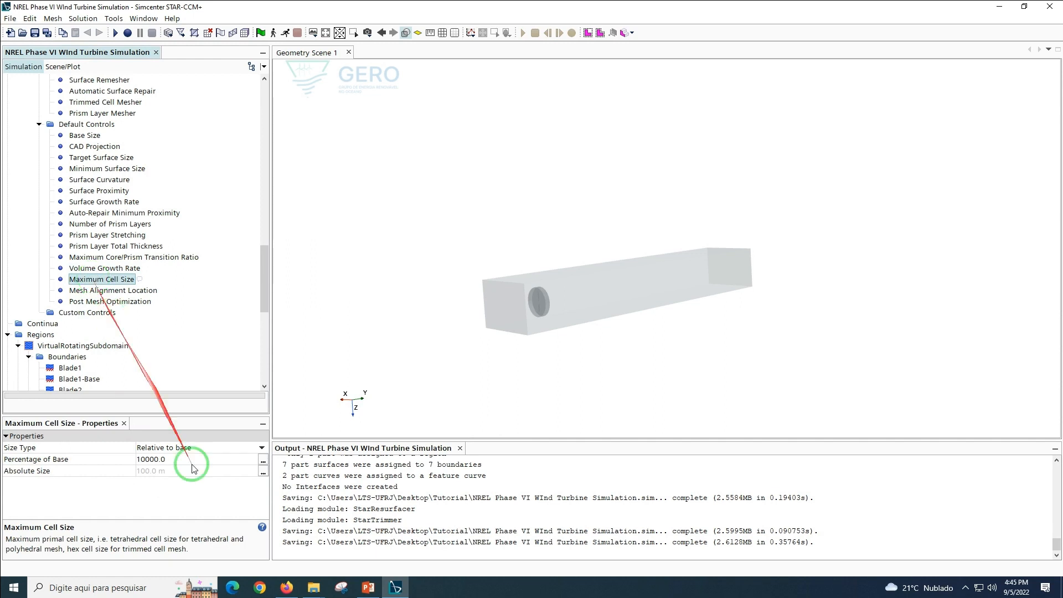
left_click(173, 458)
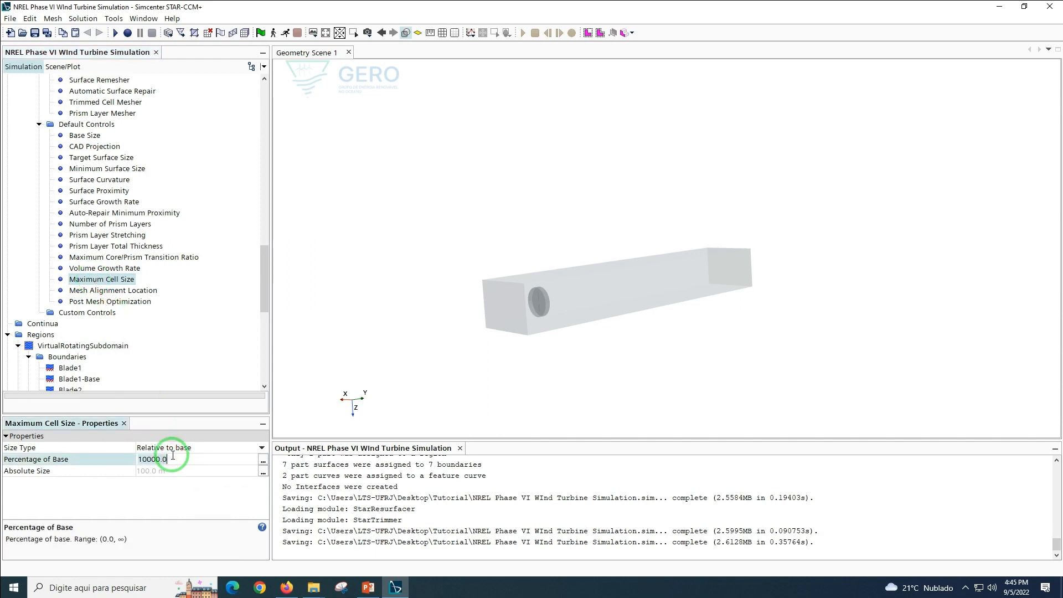
type("256")
key("Return")
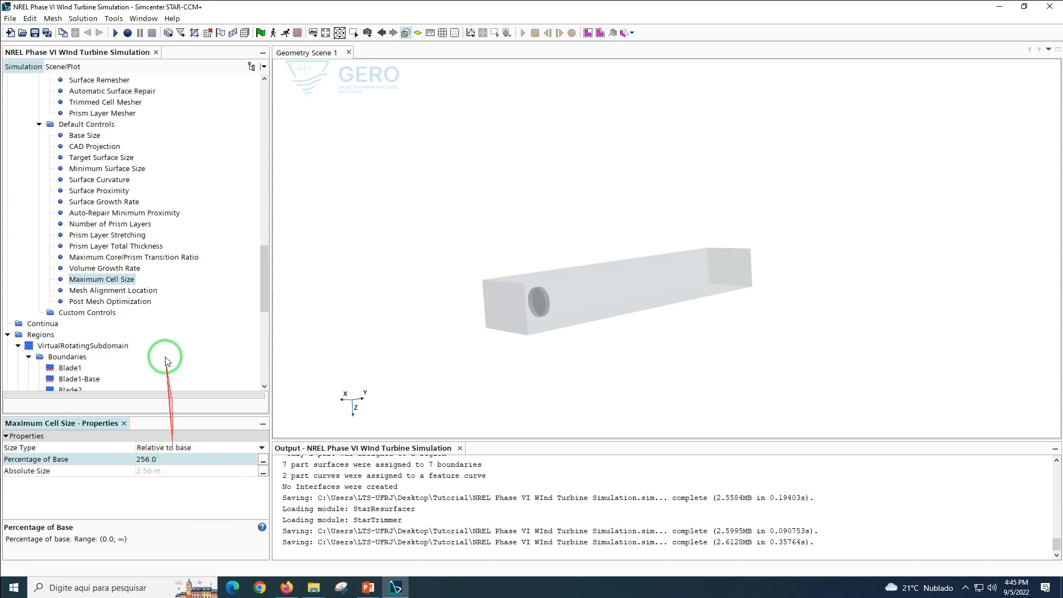
left_click(35, 34)
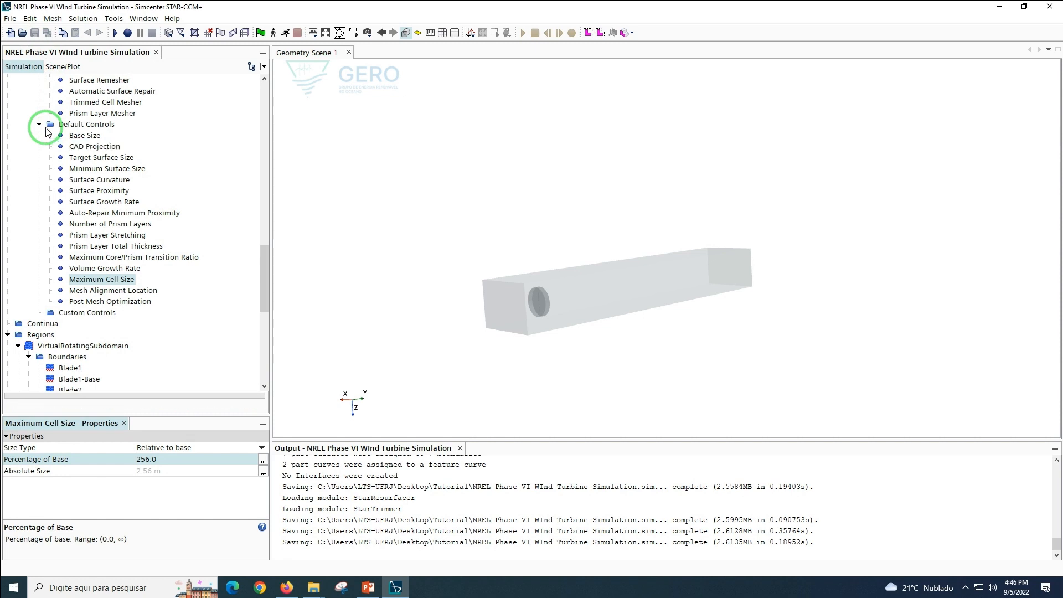
Add a custom surface control to the VirtualWindTunnel operation and assign the RotatingPart surface to it
right_click(89, 313)
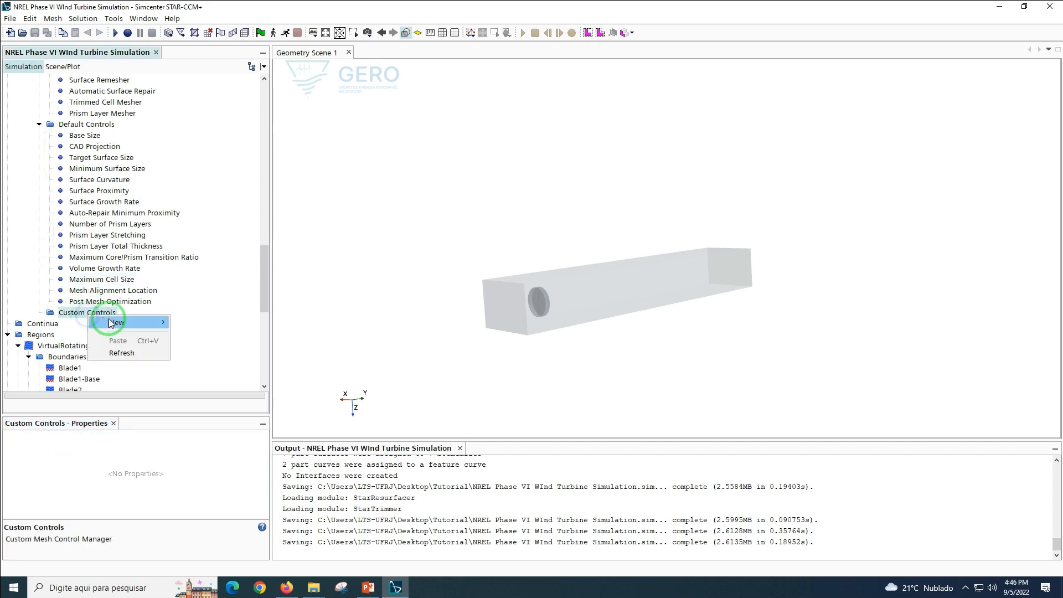
mouse_move(170, 323)
left_click(216, 332)
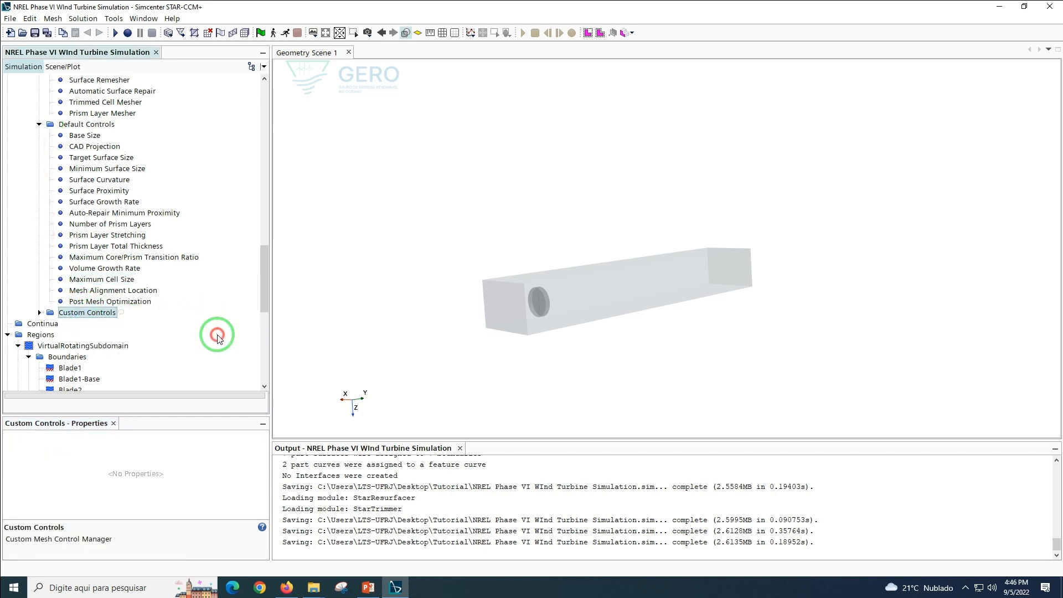
left_click(41, 313)
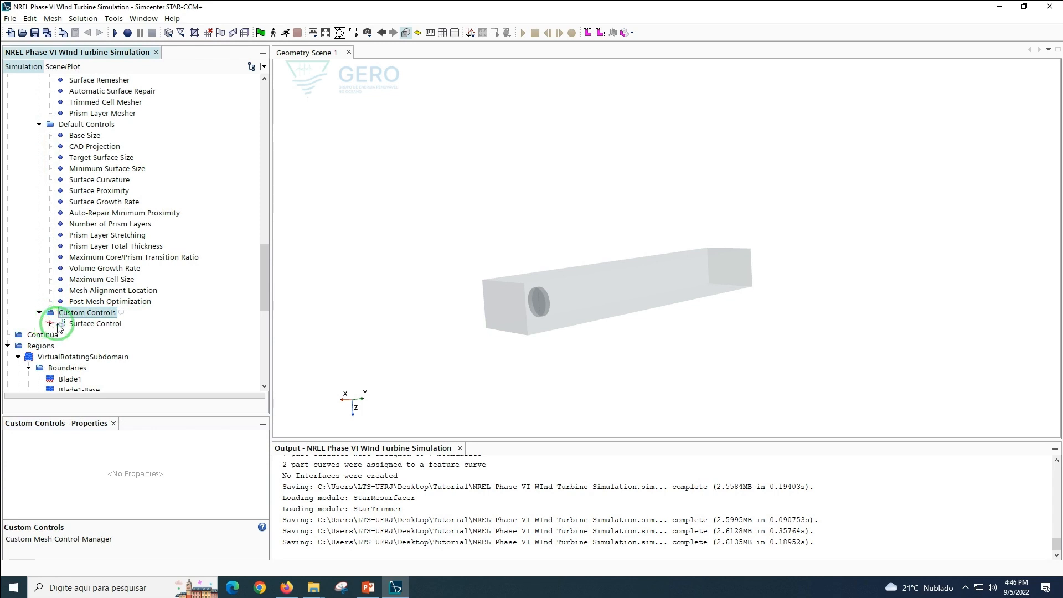
left_click(84, 326)
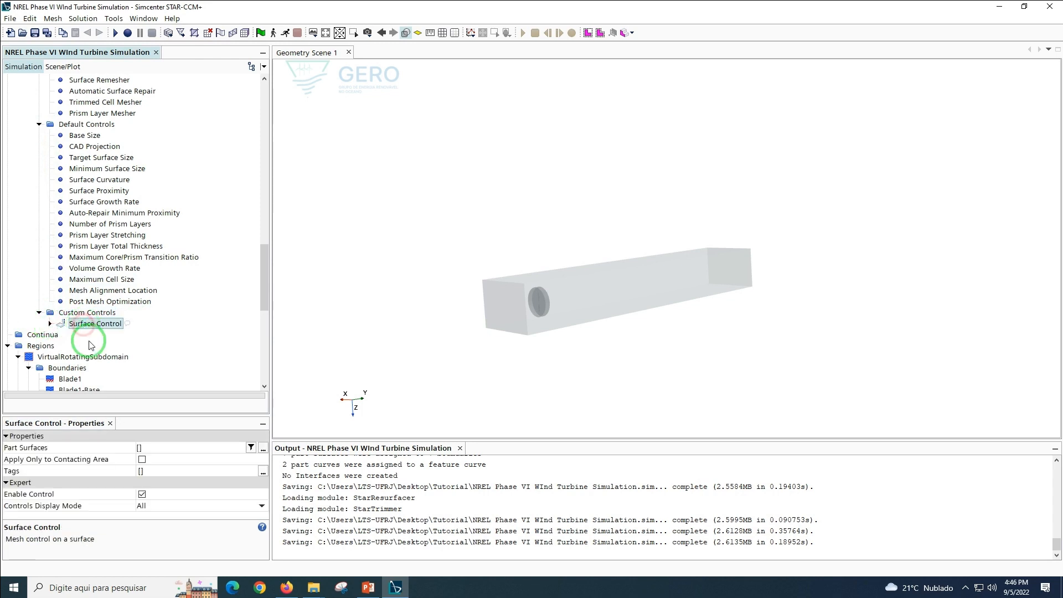
left_click(161, 447)
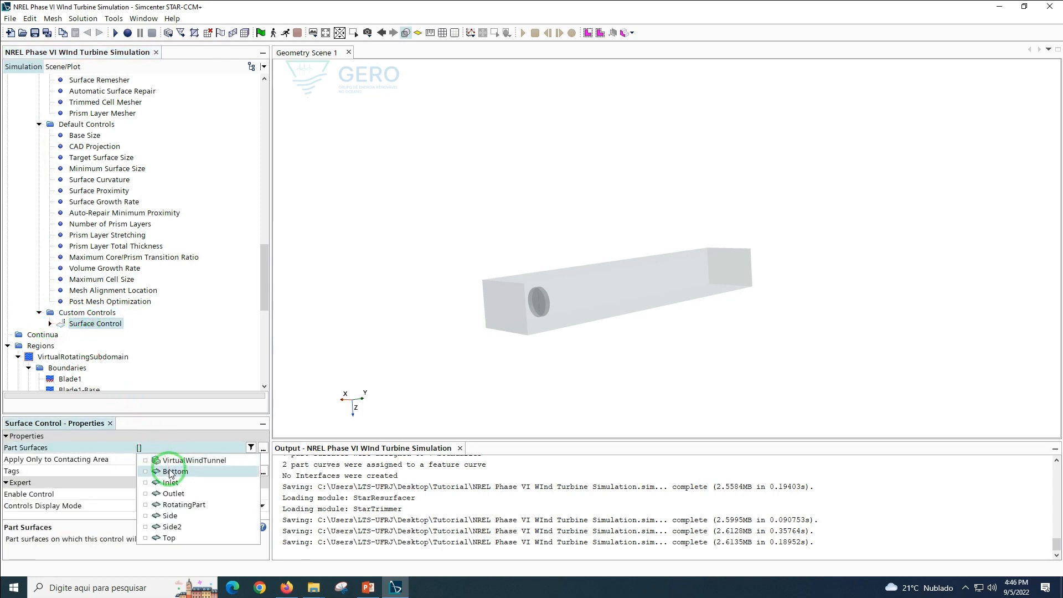
left_click(185, 504)
left_click(173, 382)
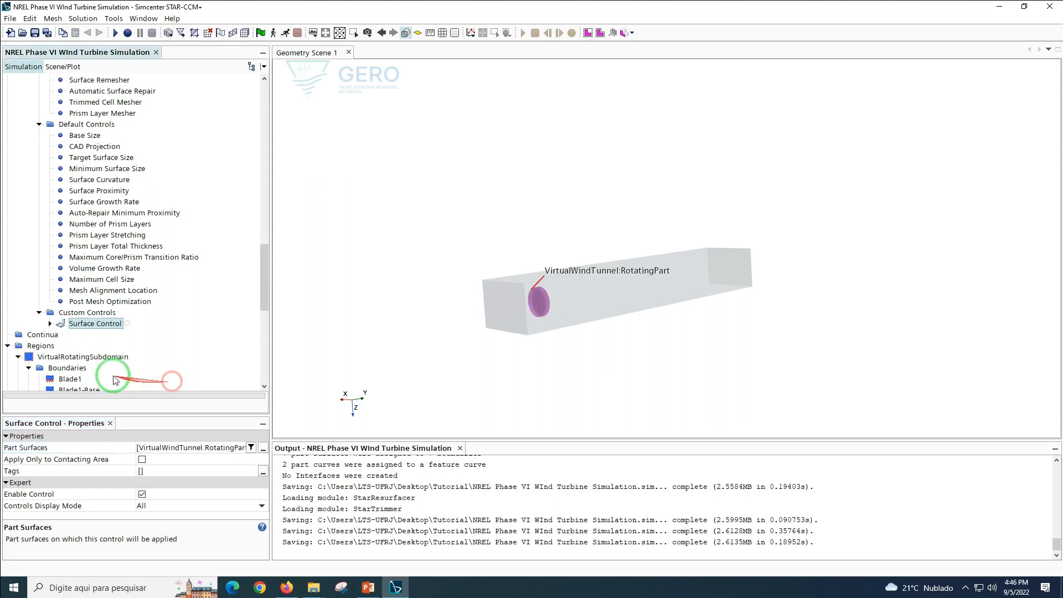
Set Target Surface Size and Minimum Surface Size to Custom in the wind tunnel's RotatingPart surface control
left_click(50, 325)
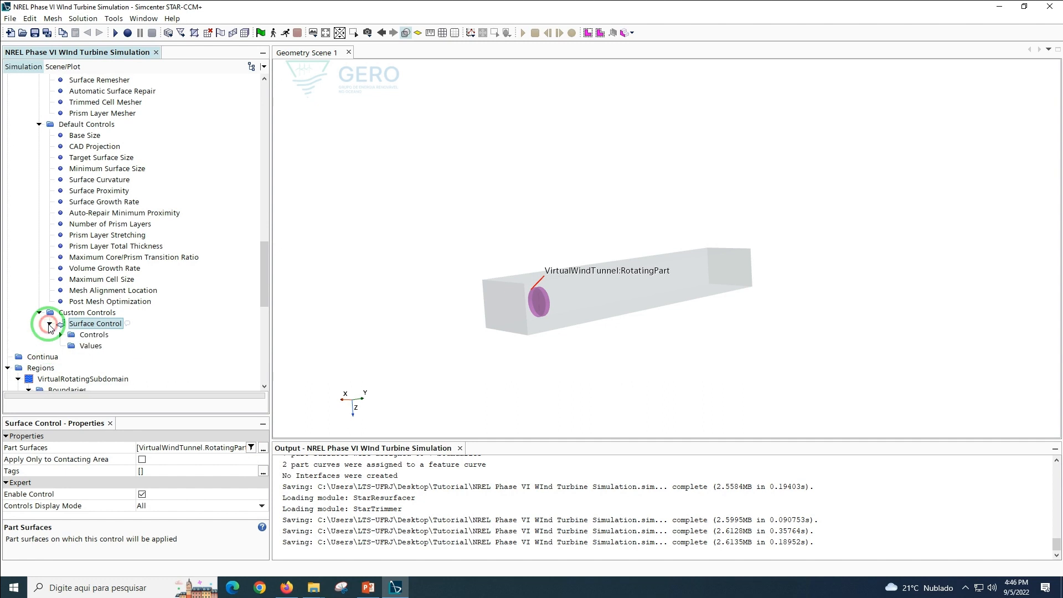
left_click(61, 335)
left_click(122, 264)
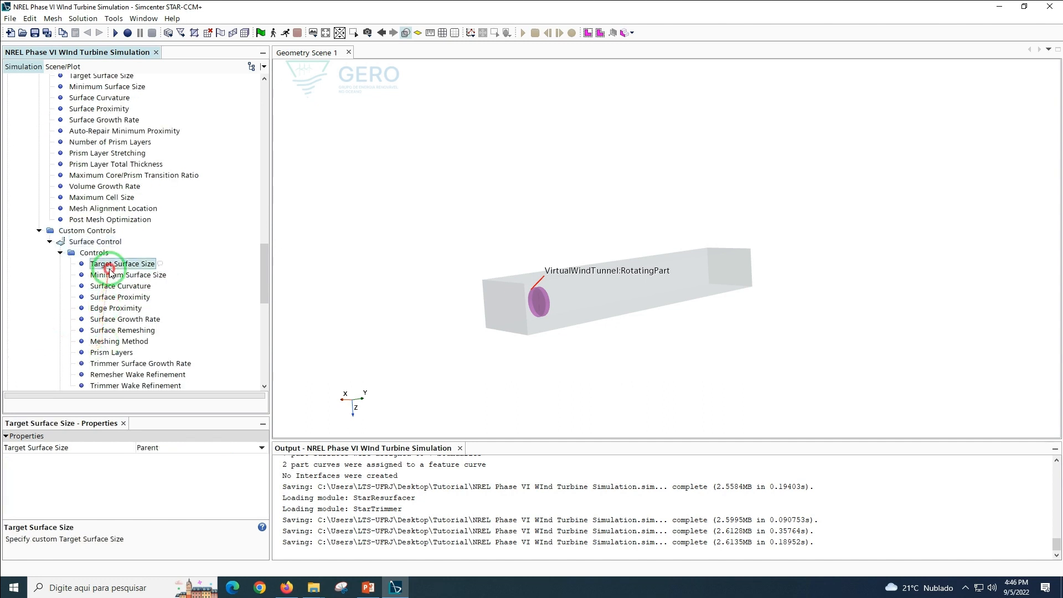
left_click(182, 447)
left_click(166, 459)
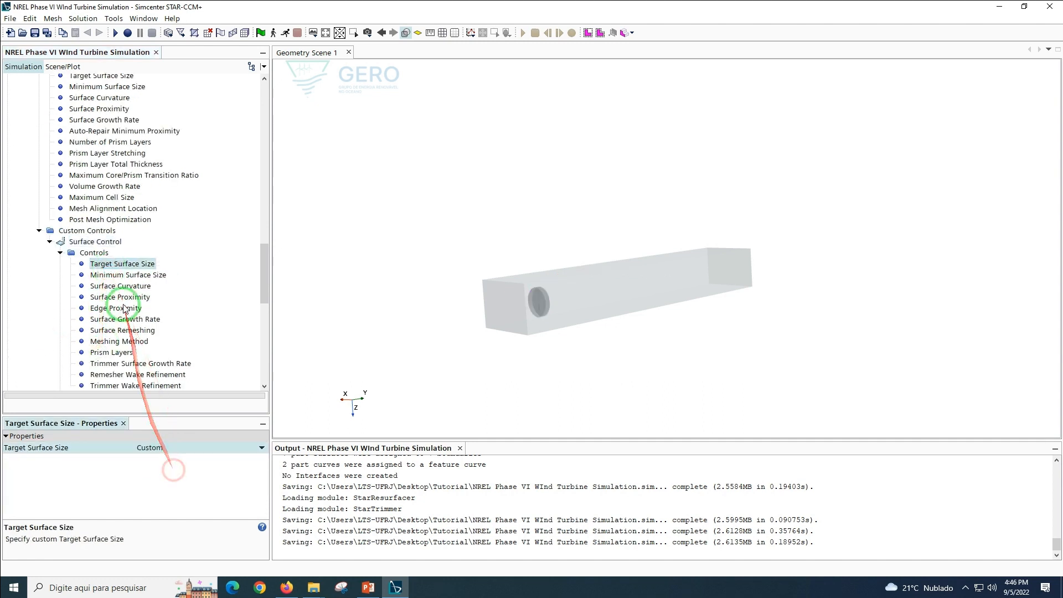
left_click(128, 274)
left_click(159, 447)
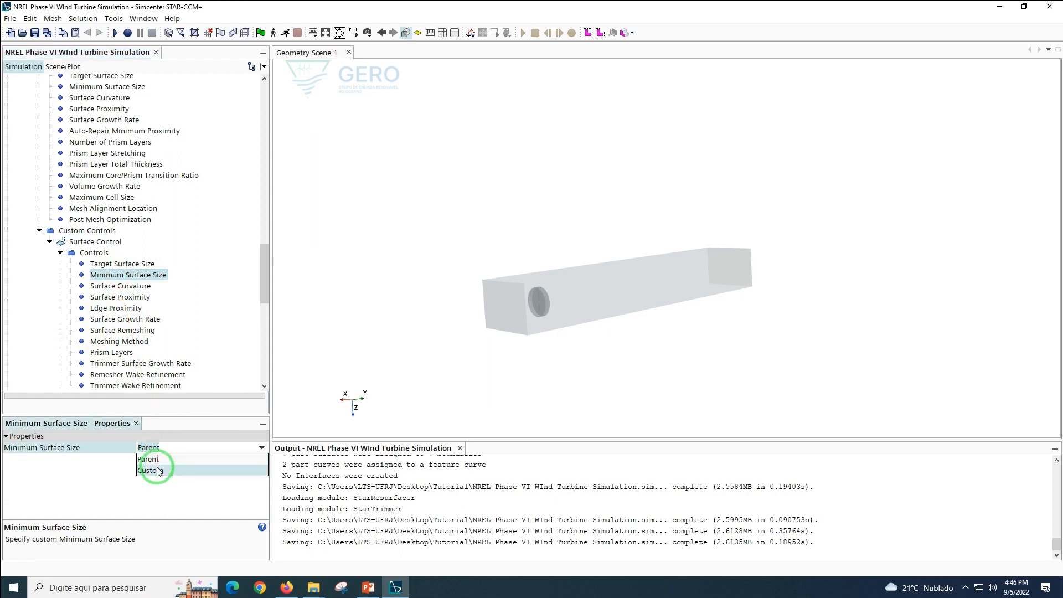
left_click(157, 470)
Set the custom Target Surface Size of the wind tunnel's RotatingPart surface control to 8 percent of base
left_click_drag(265, 267, 270, 279)
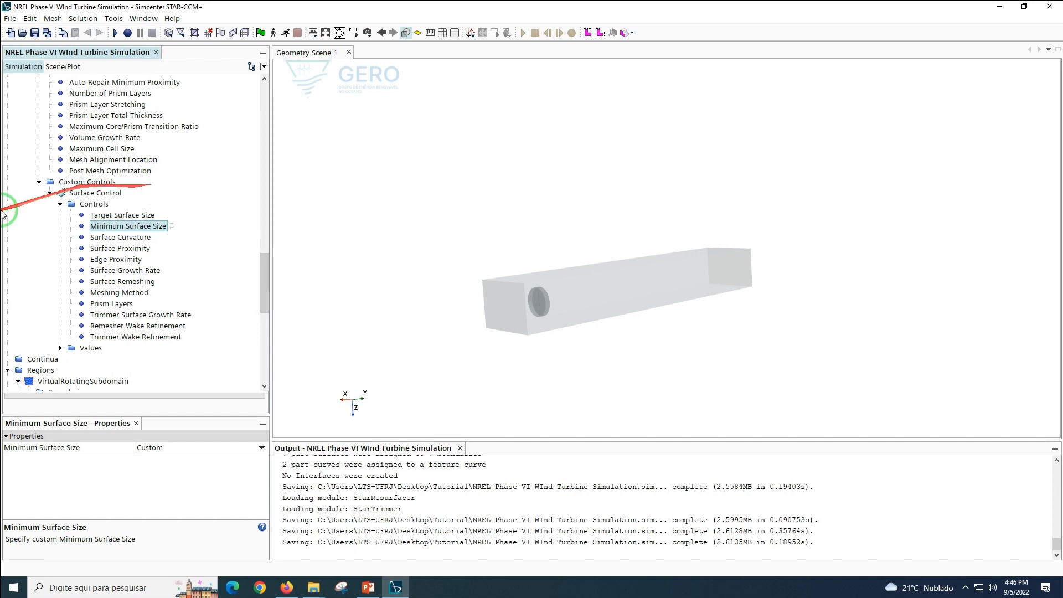
left_click(78, 193)
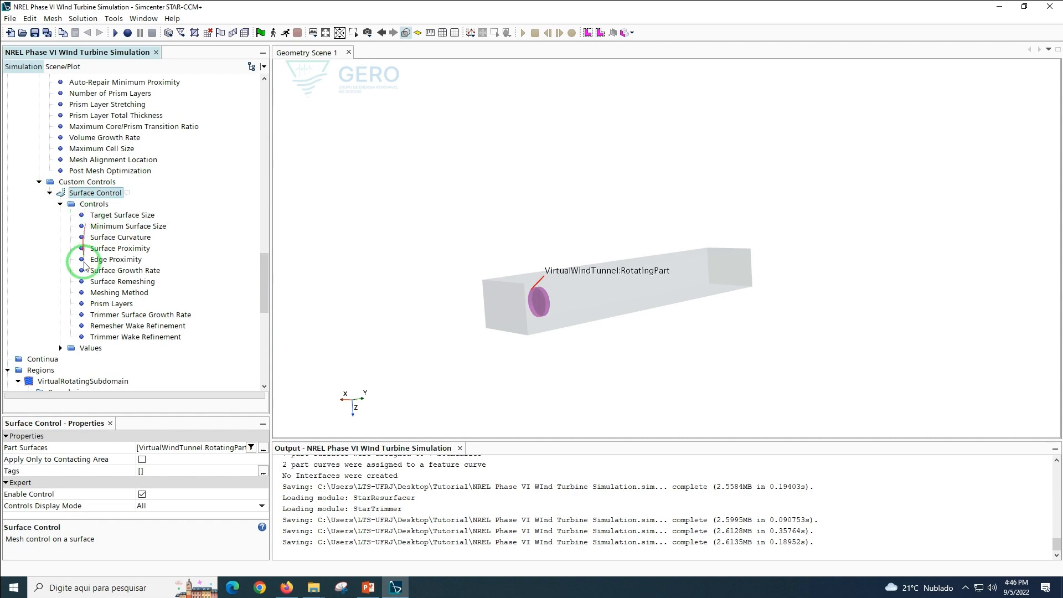
left_click(61, 348)
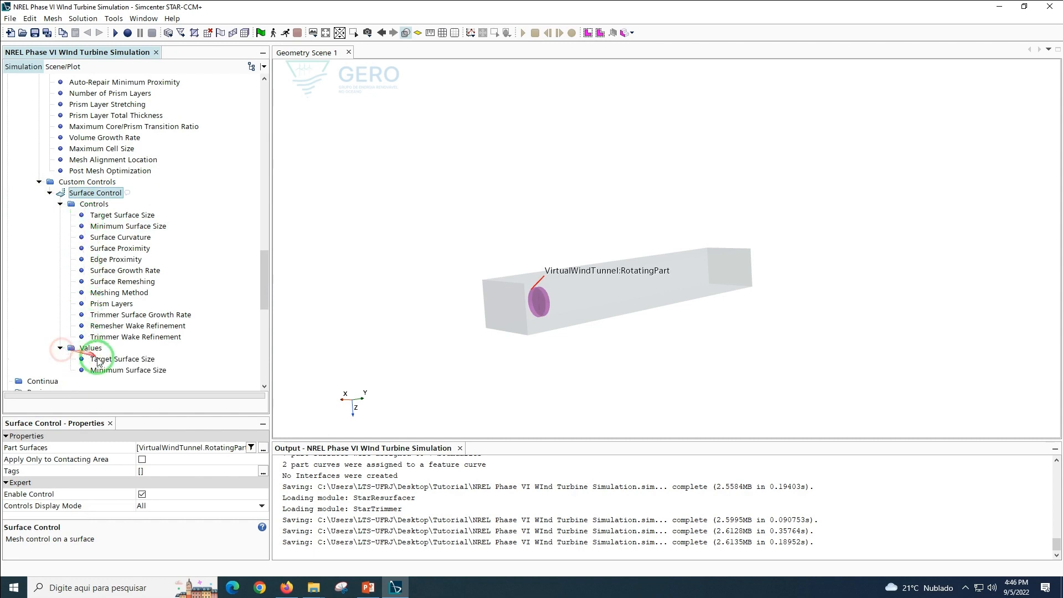
left_click(122, 358)
left_click(160, 460)
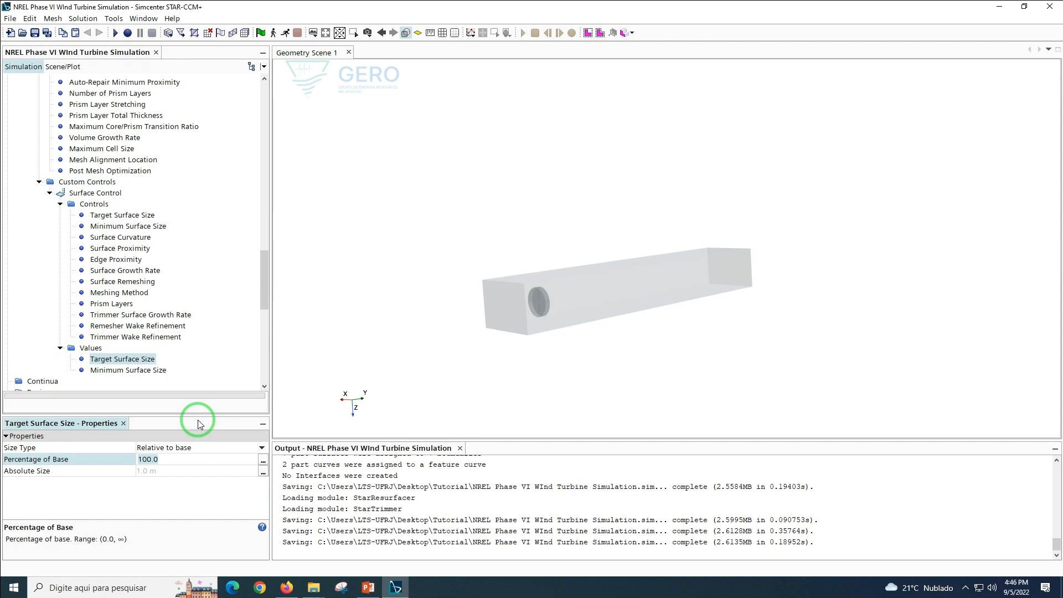
type("8")
key("Return")
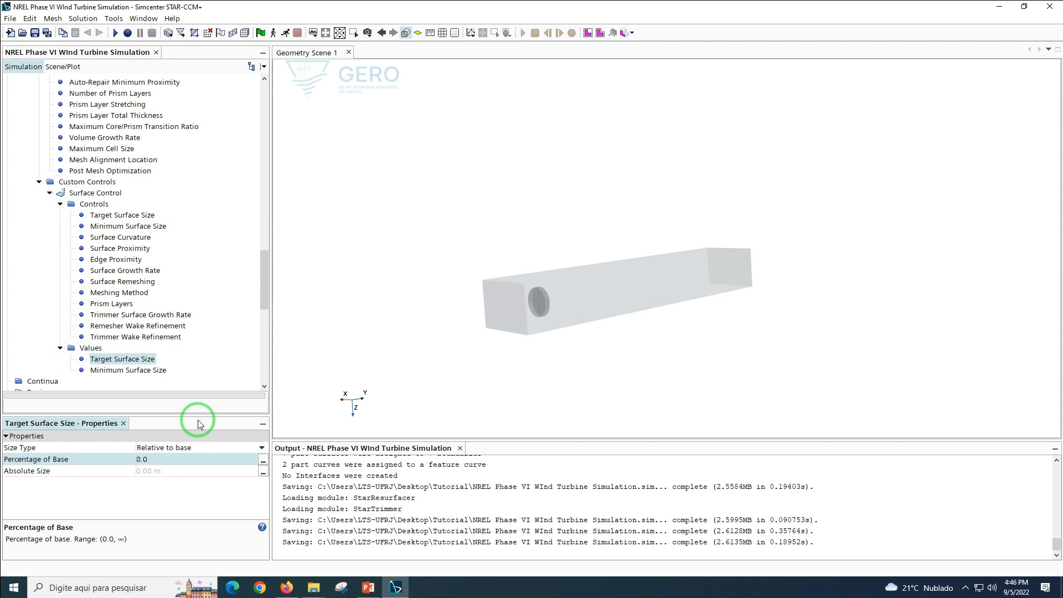
Set the first surface control's minimum surface size to 8% of base
left_click(128, 369)
left_click(164, 459)
type("8")
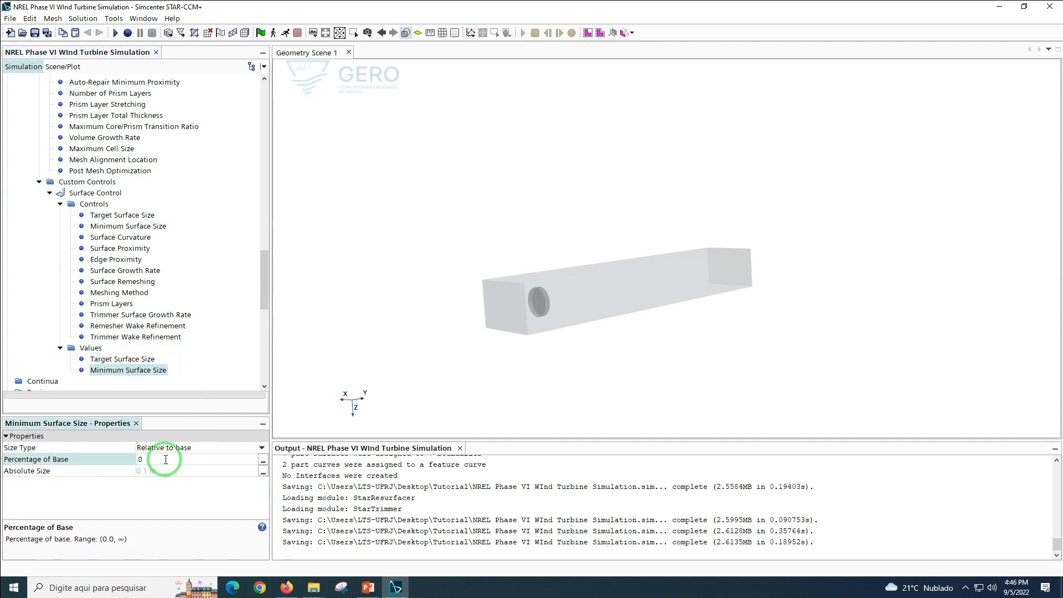
key("Return")
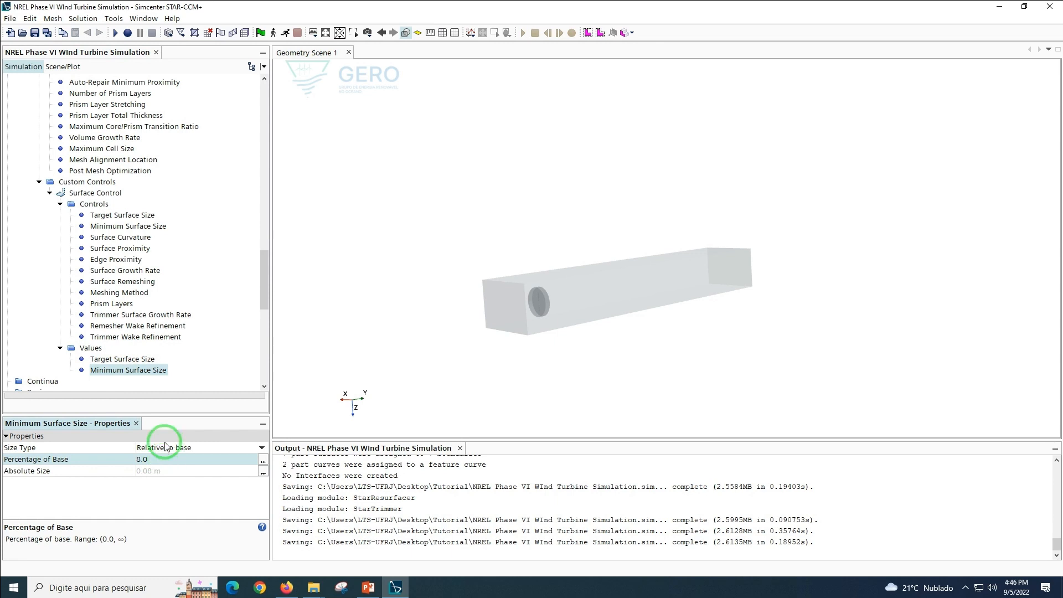
Add a second surface control to the custom controls of the wind tunnel mesh operation
left_click_drag(264, 280, 282, 312)
left_click(173, 301)
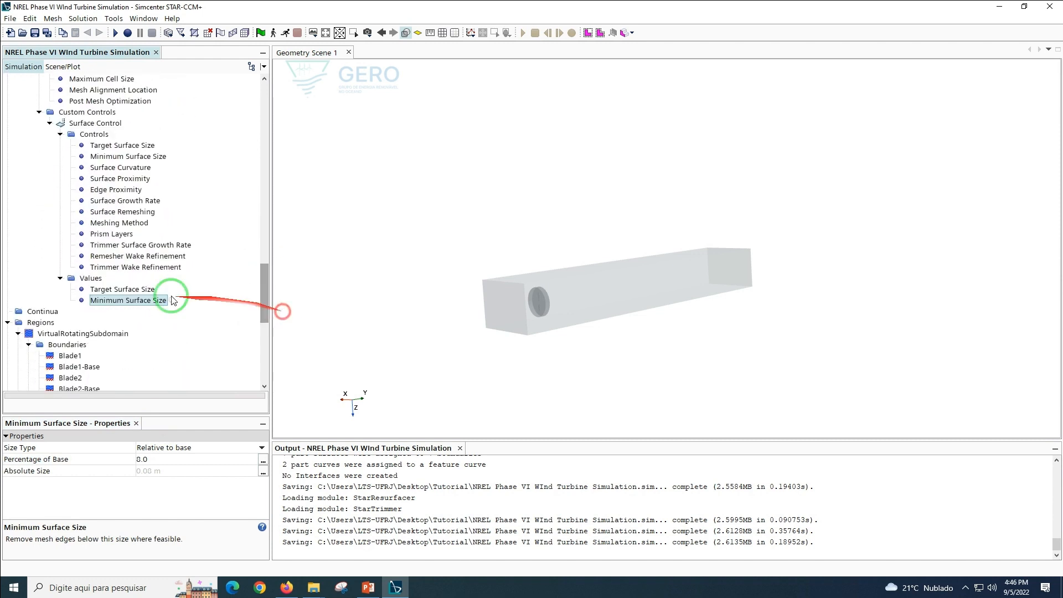
right_click(92, 112)
mouse_move(111, 120)
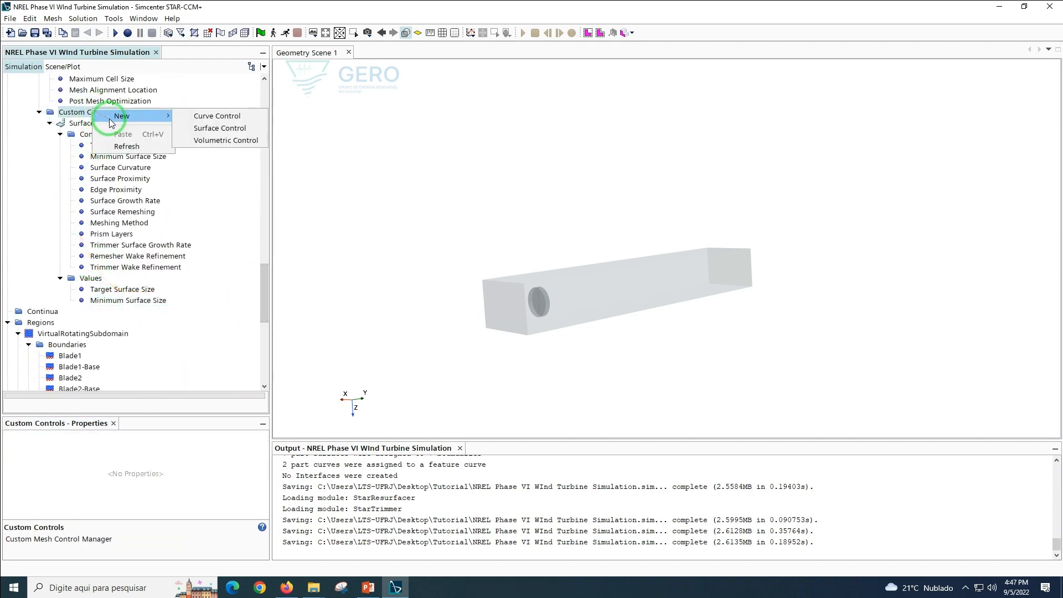
left_click(217, 127)
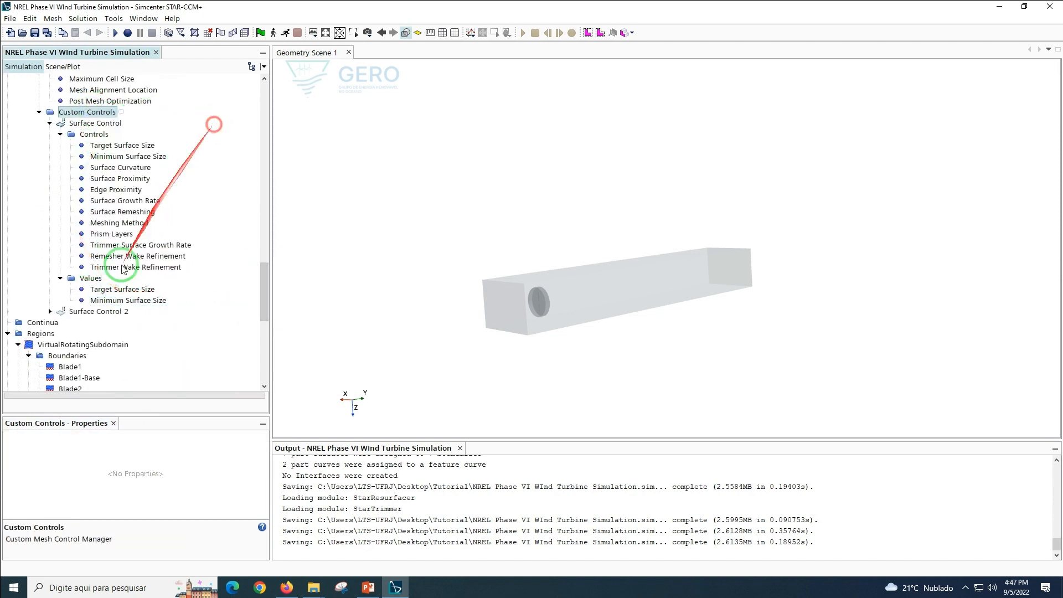
Assign the VirtualWindTunnel surfaces Bottom, Inlet, Outlet, Side, Side2 and Top to Surface Control 2, leaving out RotatingPart
left_click(82, 314)
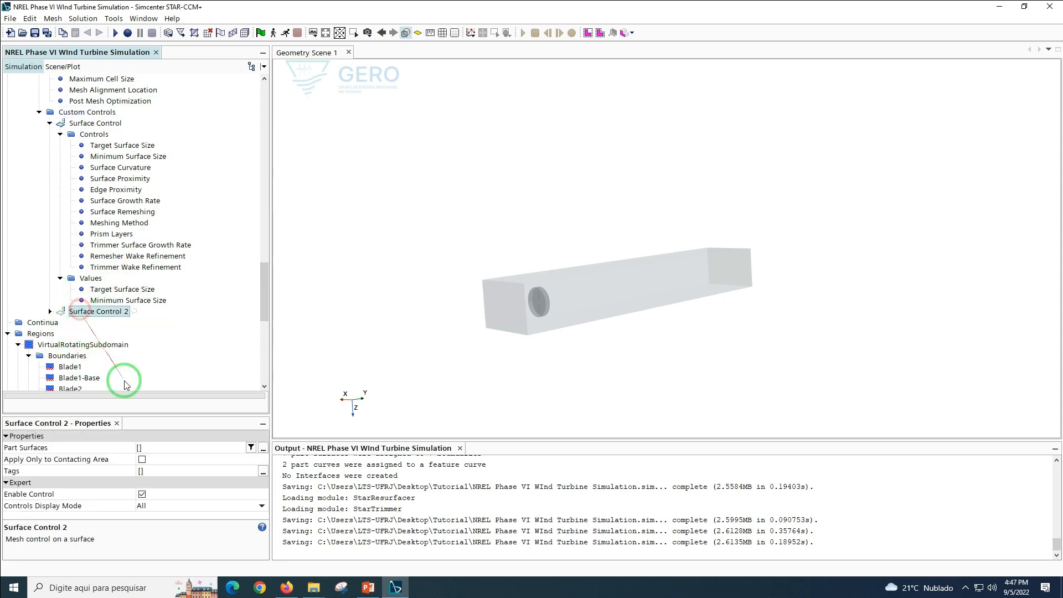
left_click(151, 446)
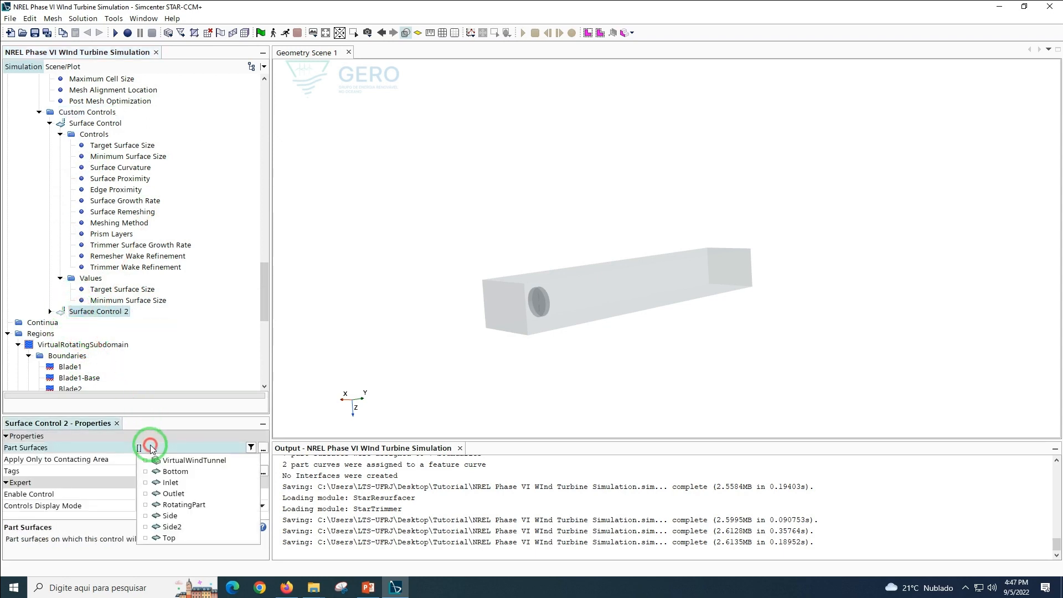
left_click(158, 482)
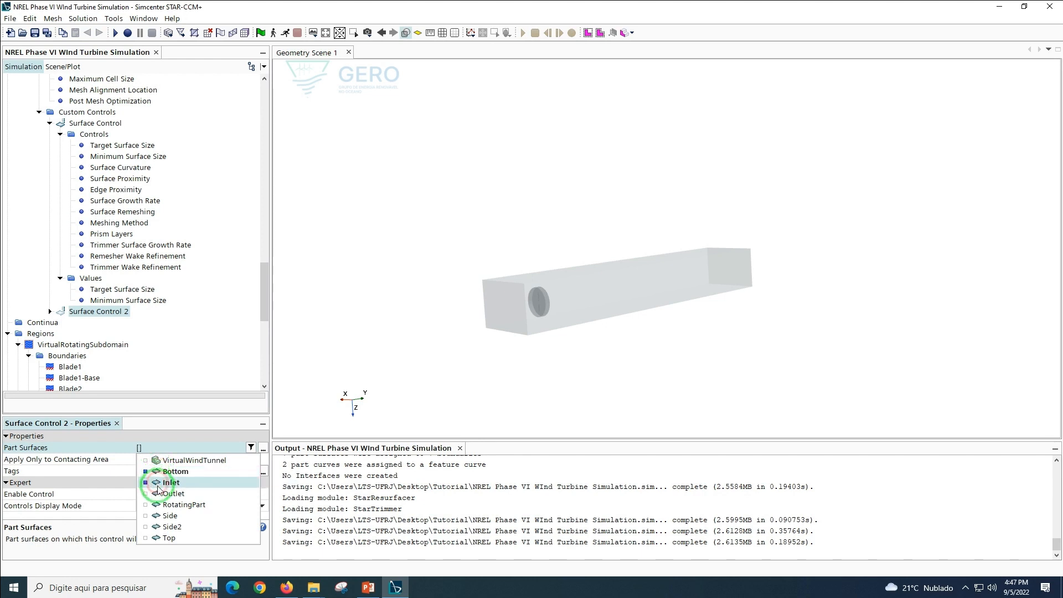
left_click(159, 495)
left_click(158, 516)
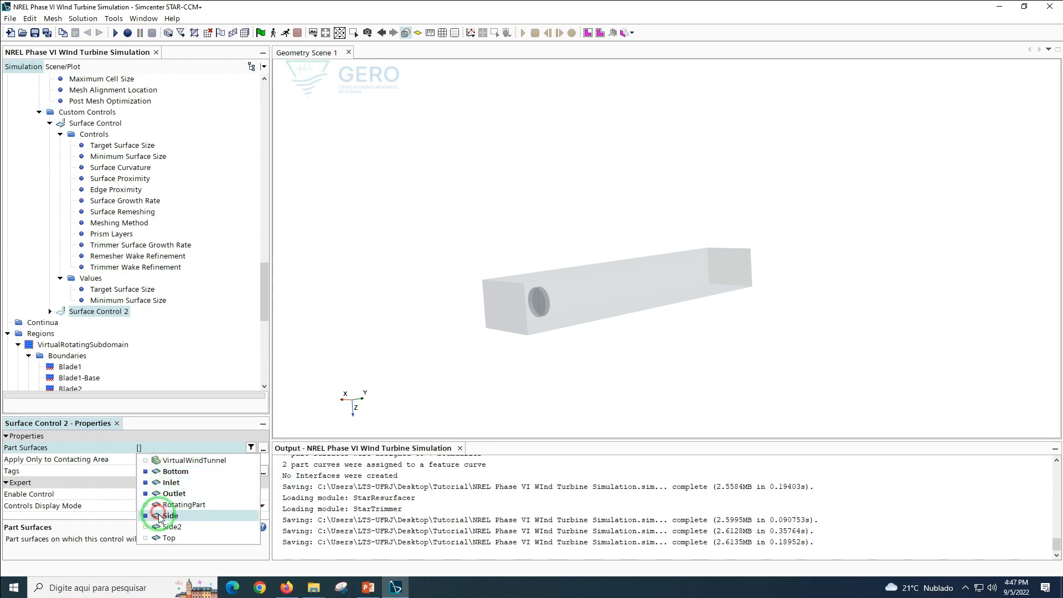
left_click(159, 527)
left_click(161, 538)
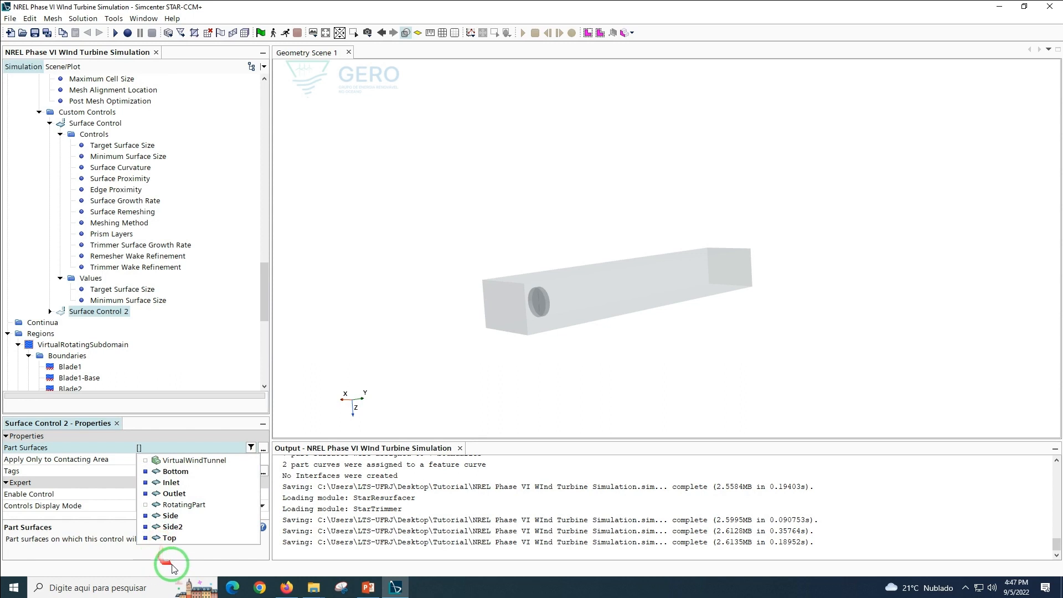
left_click(175, 356)
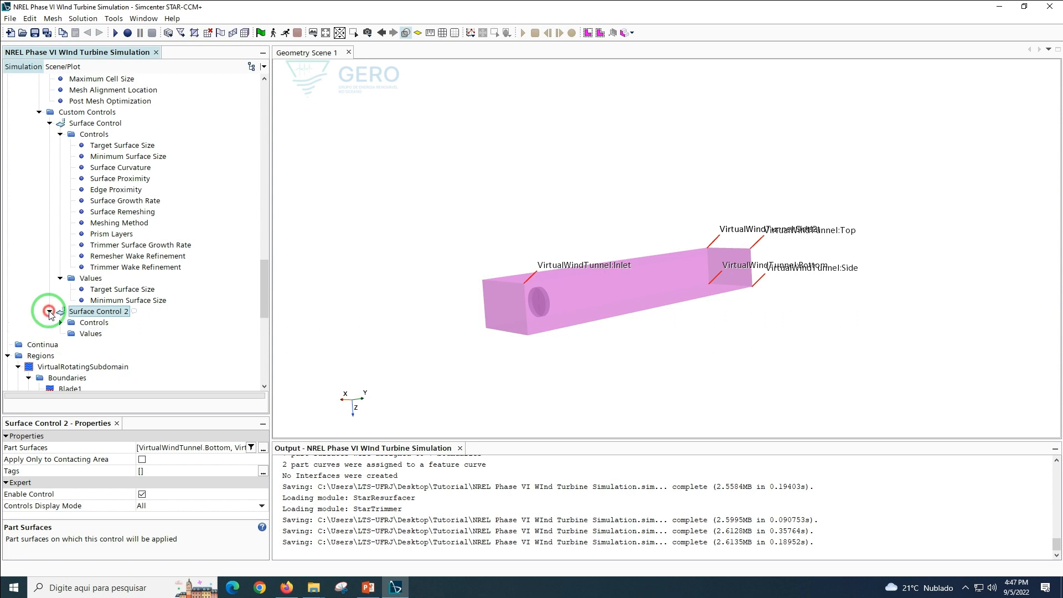
Switch both the target surface size and minimum surface size controls of Surface Control 2 to Custom
left_click(49, 311)
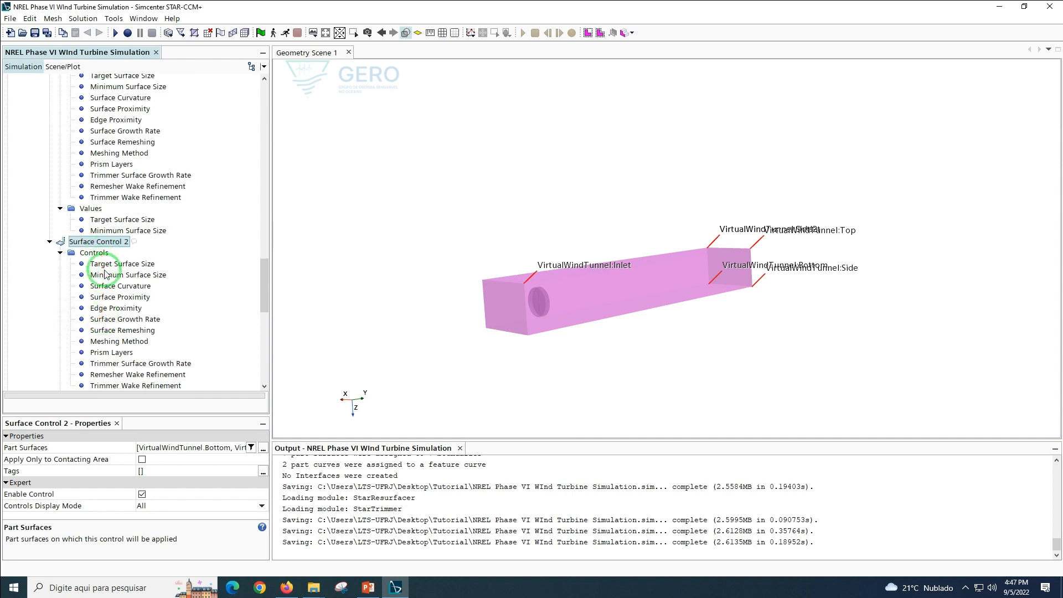
left_click(122, 263)
left_click(181, 447)
left_click(180, 459)
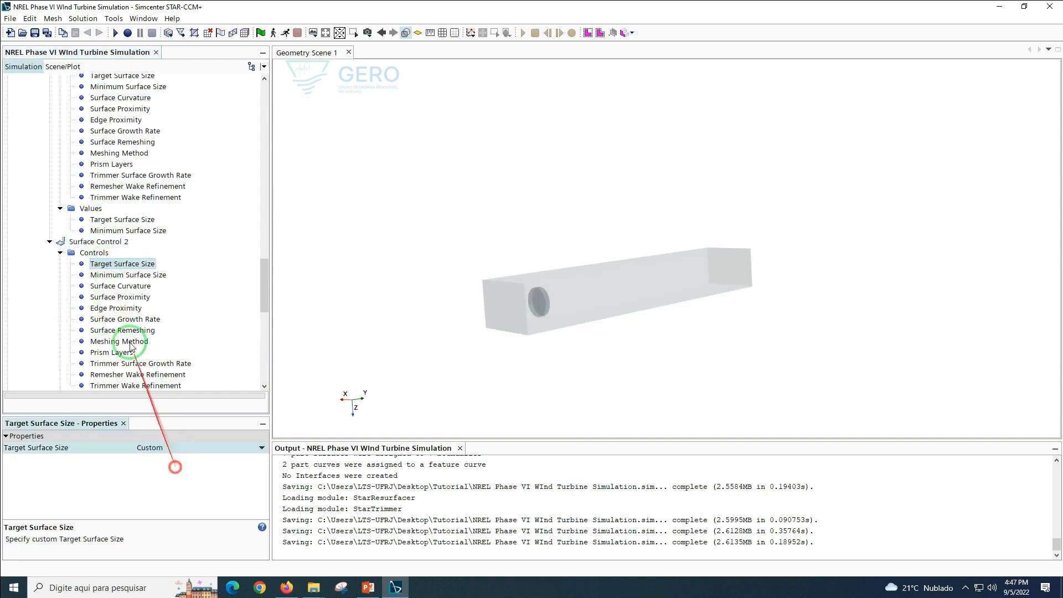
left_click(110, 276)
left_click(172, 455)
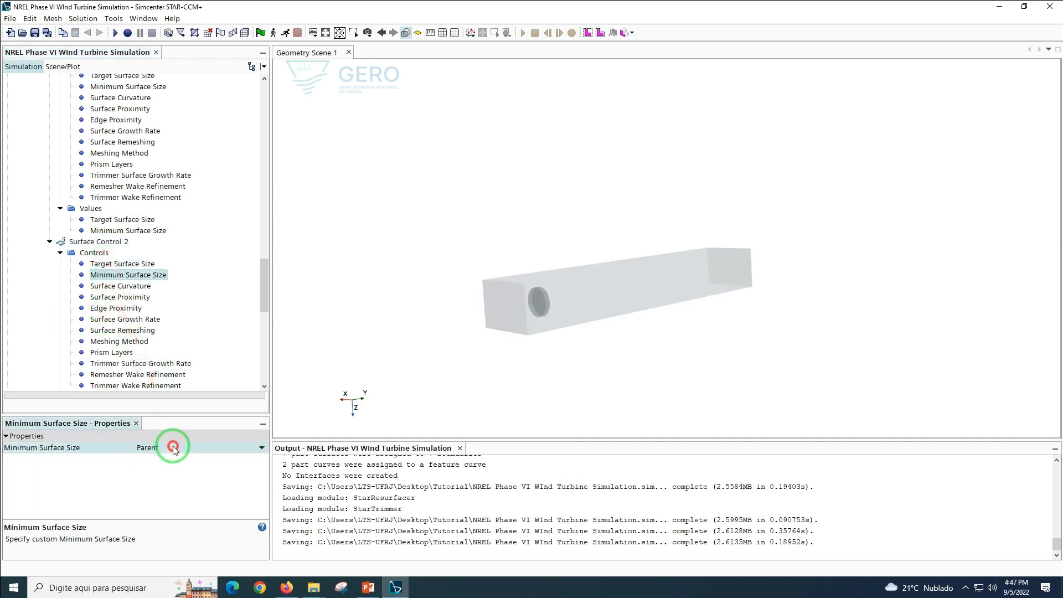
left_click(167, 470)
Disable prism layers for Surface Control 2
left_click_drag(264, 283, 268, 311)
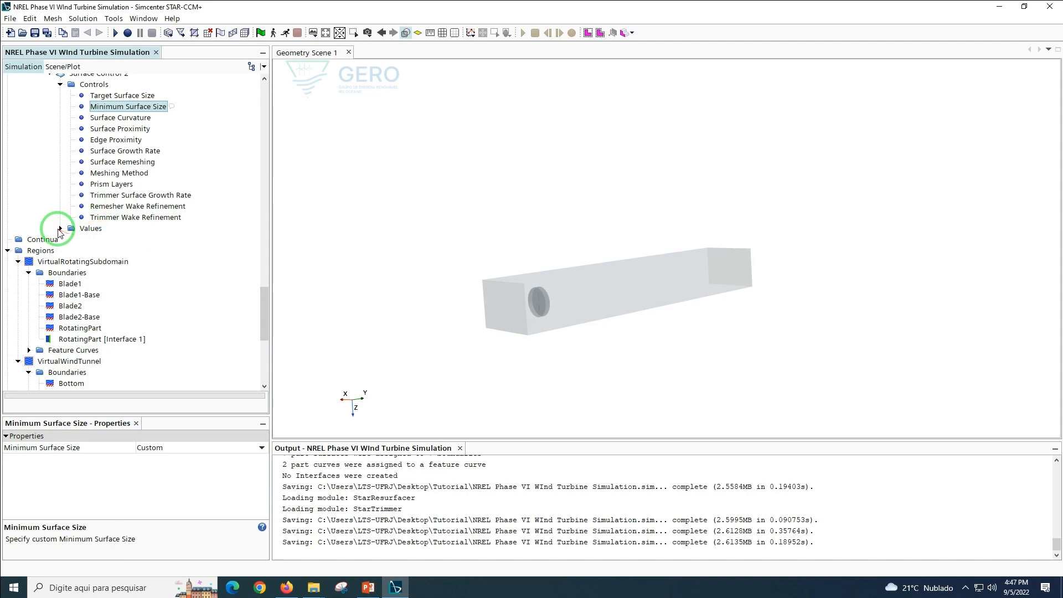
left_click(111, 184)
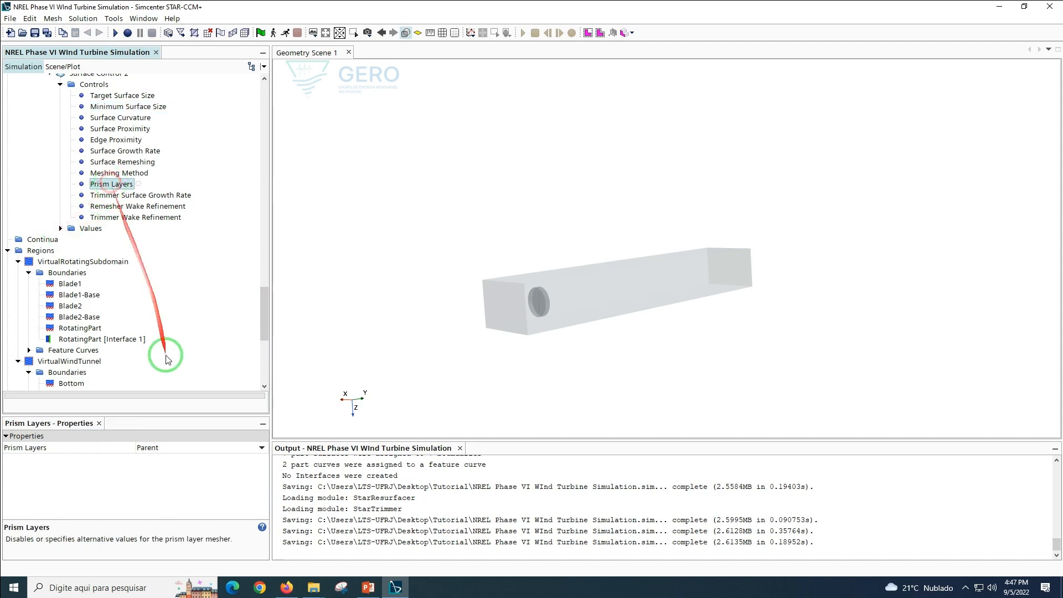
left_click(159, 448)
left_click(151, 481)
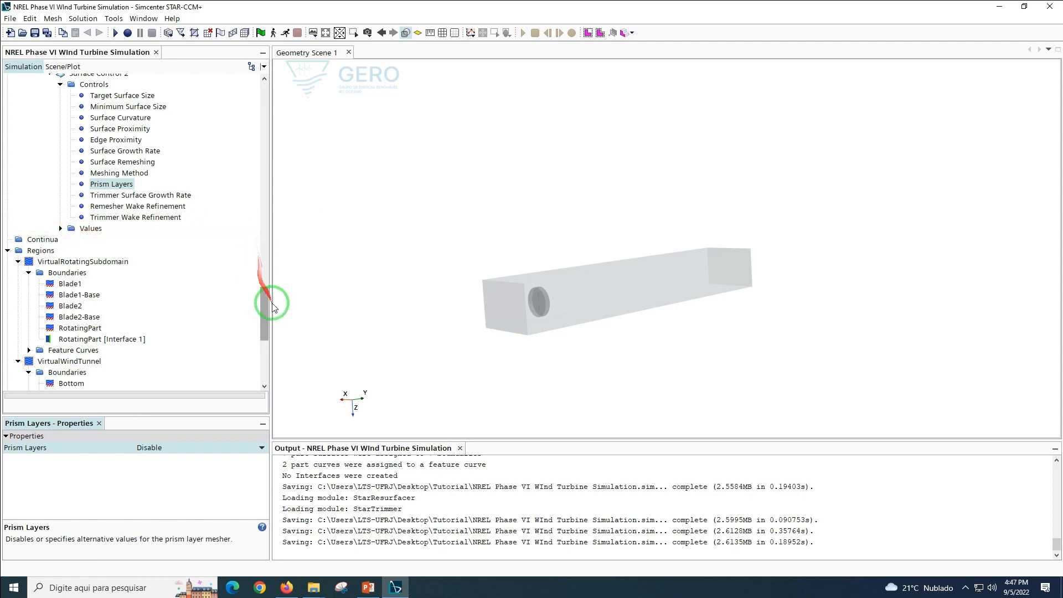
Set Surface Control 2's target surface size to 256% of base
mouse_move(265, 290)
left_mouse_down()
mouse_move(260, 268)
mouse_move(260, 289)
left_mouse_up()
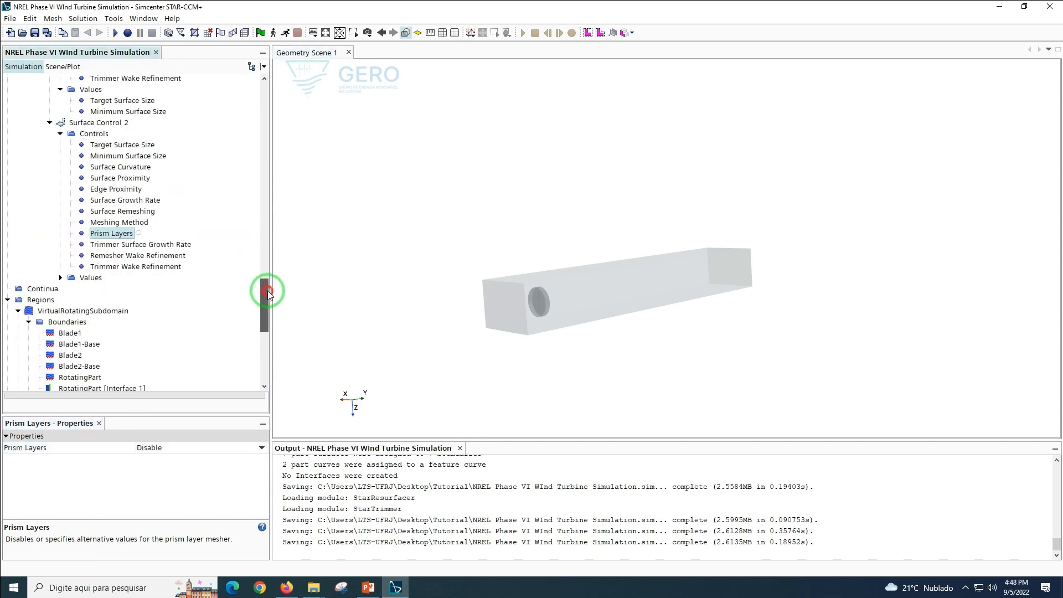
left_click(62, 277)
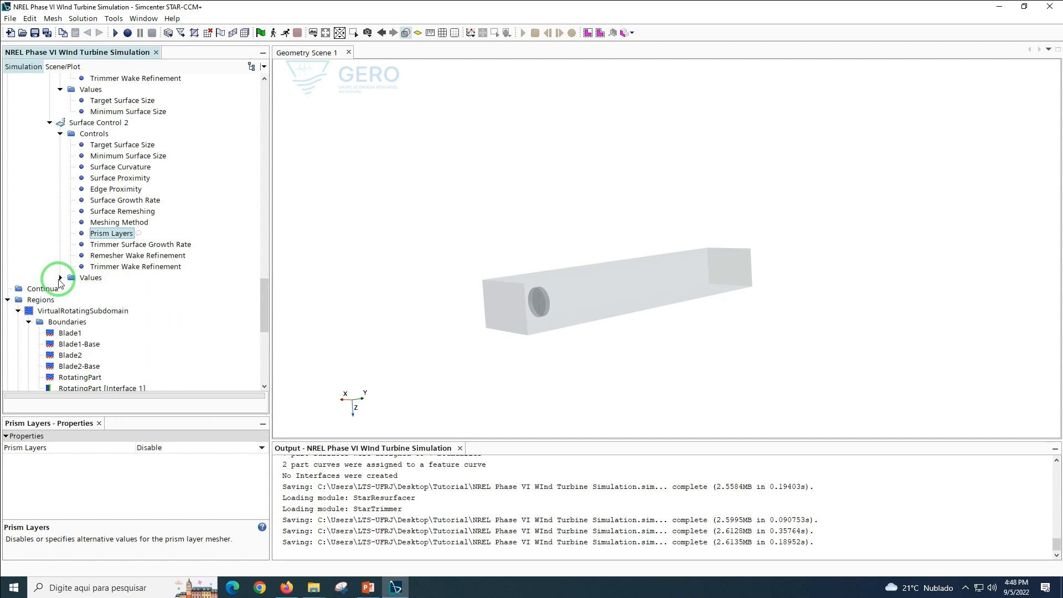
left_click(60, 277)
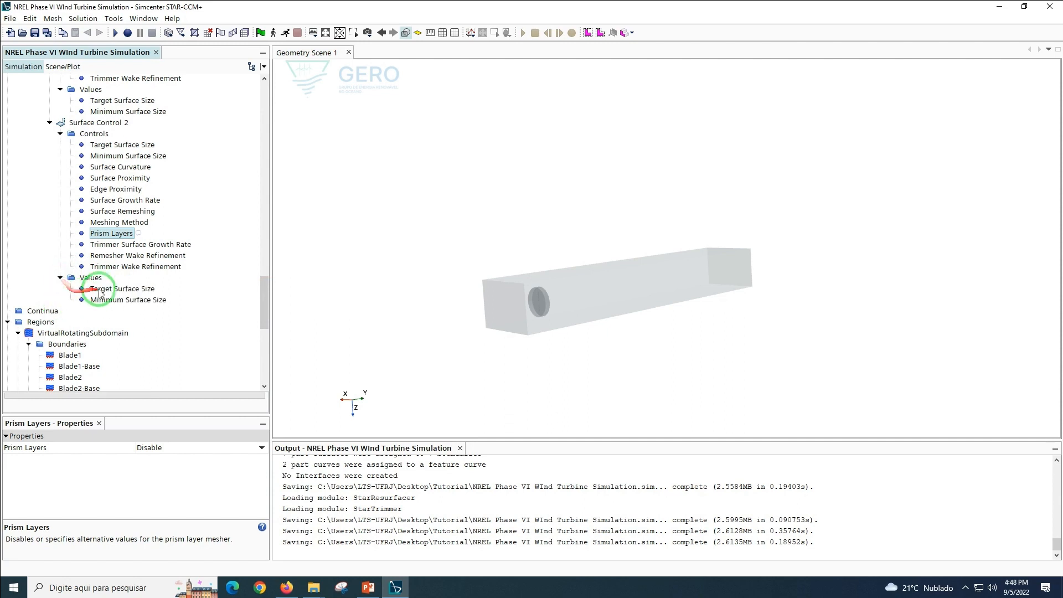
left_click(119, 288)
left_click(187, 459)
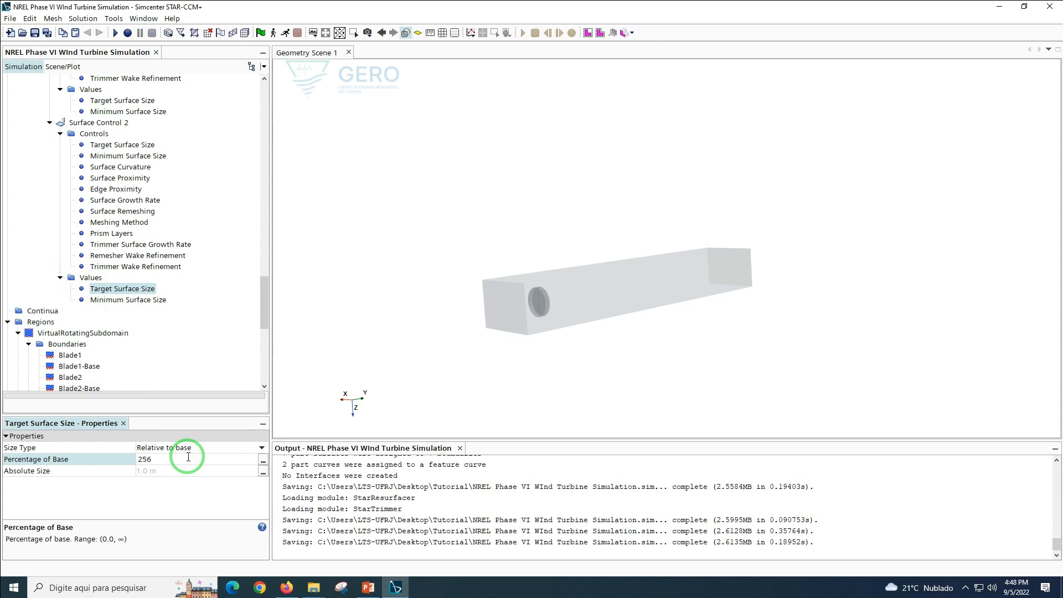
key("Return")
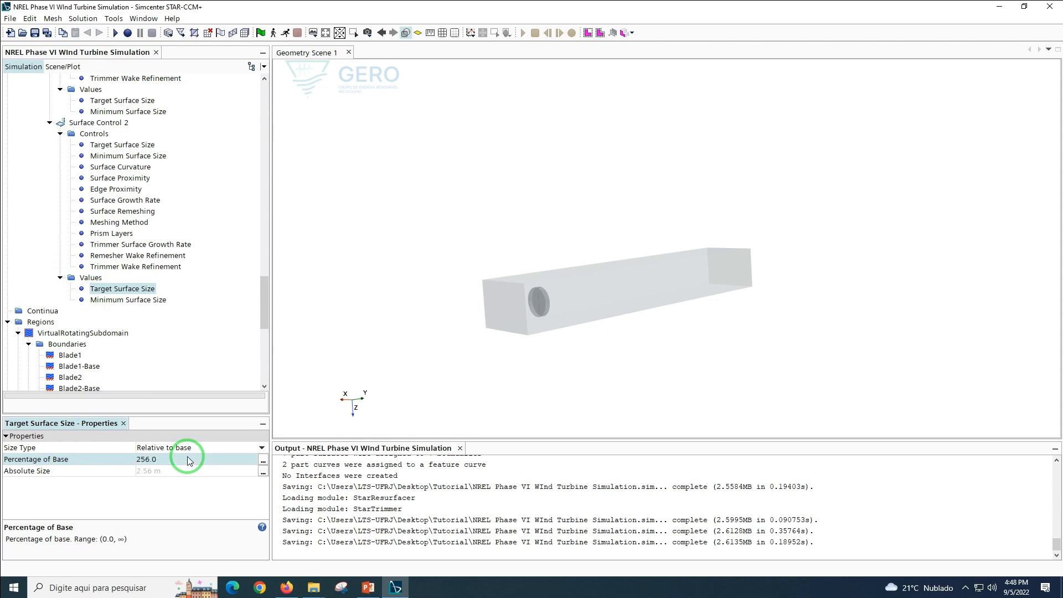
Set Surface Control 2's minimum surface size to 256% of base and save the simulation
left_click(127, 300)
left_click(176, 459)
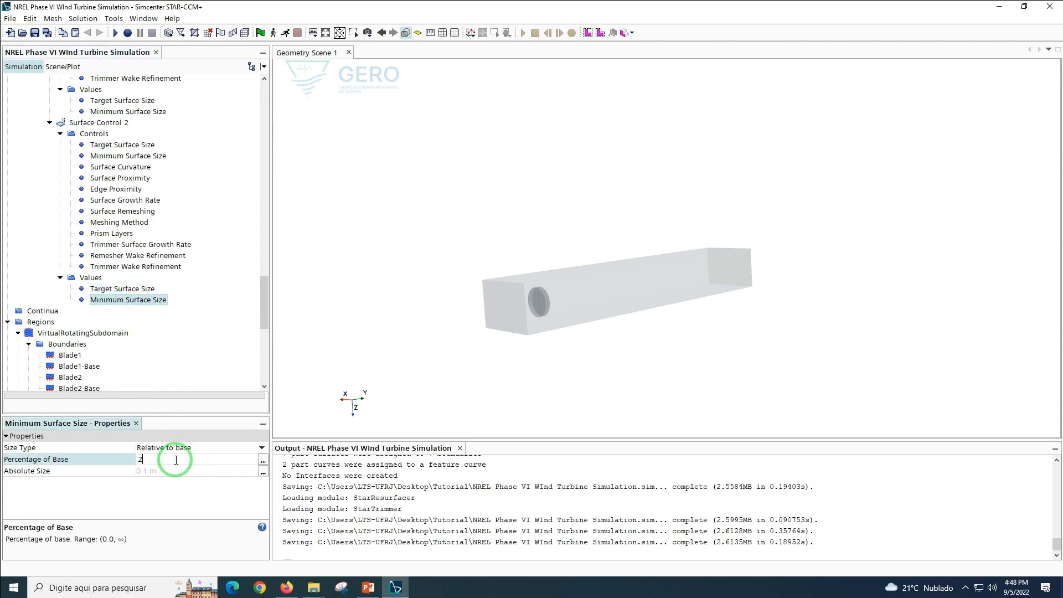
type("256")
key("Return")
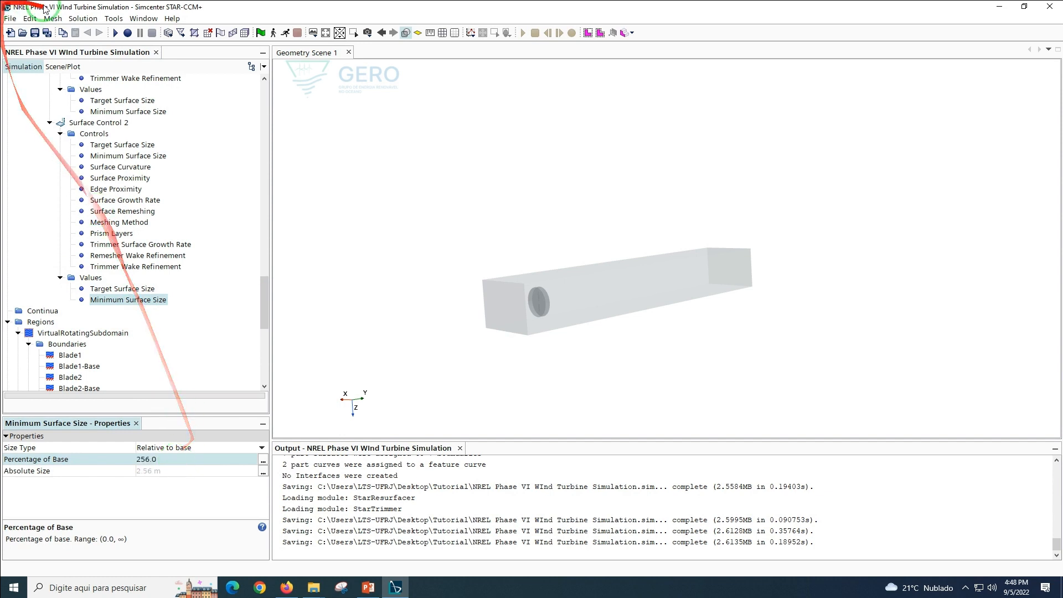
left_click(35, 33)
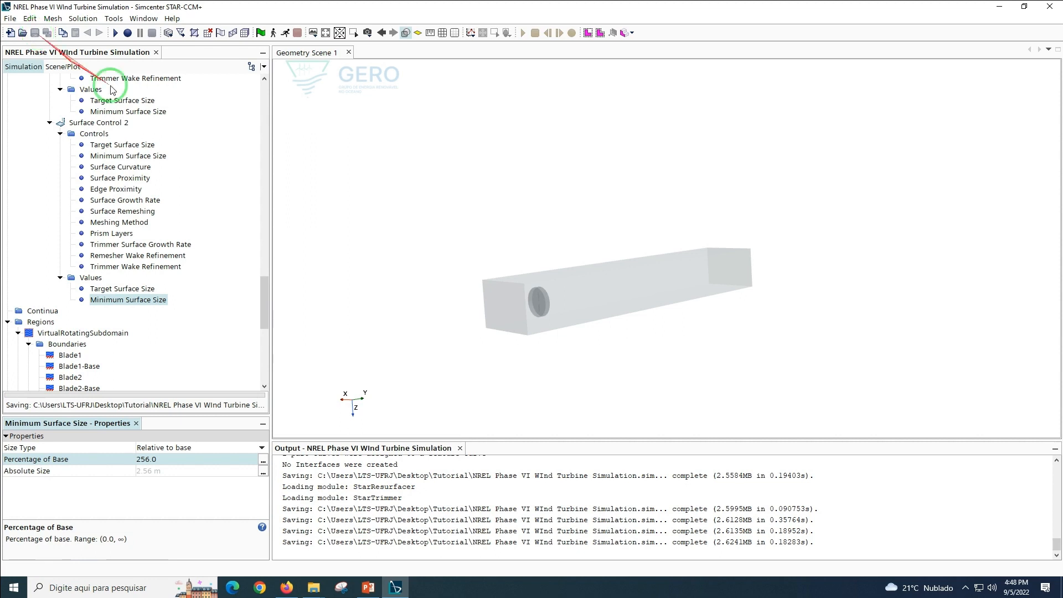
Collapse both mesh operations in the simulation tree and duplicate the Cylinder geometry part
left_click_drag(265, 297, 232, 90)
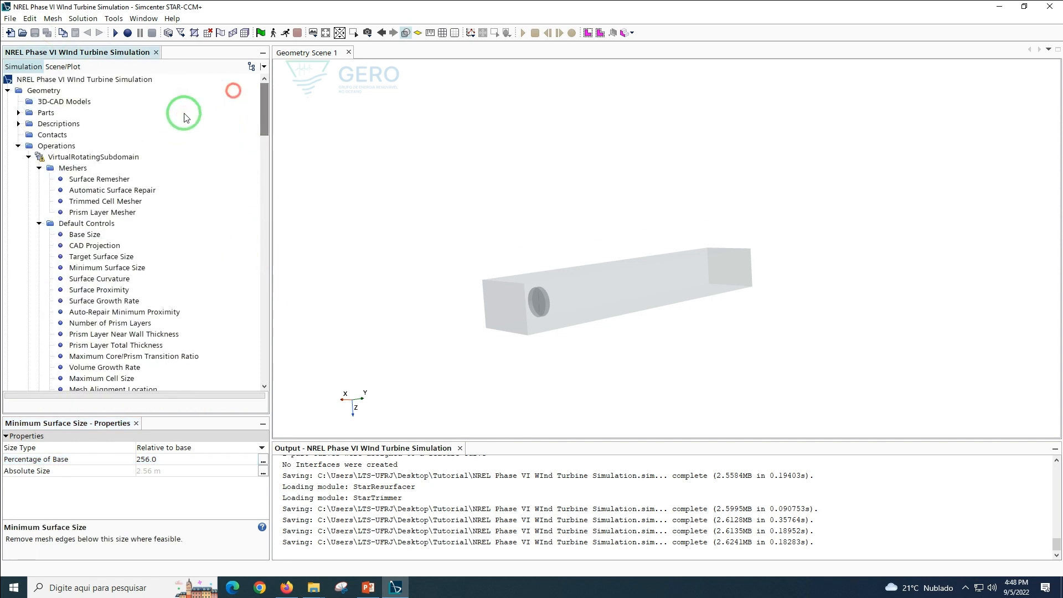
left_click(28, 157)
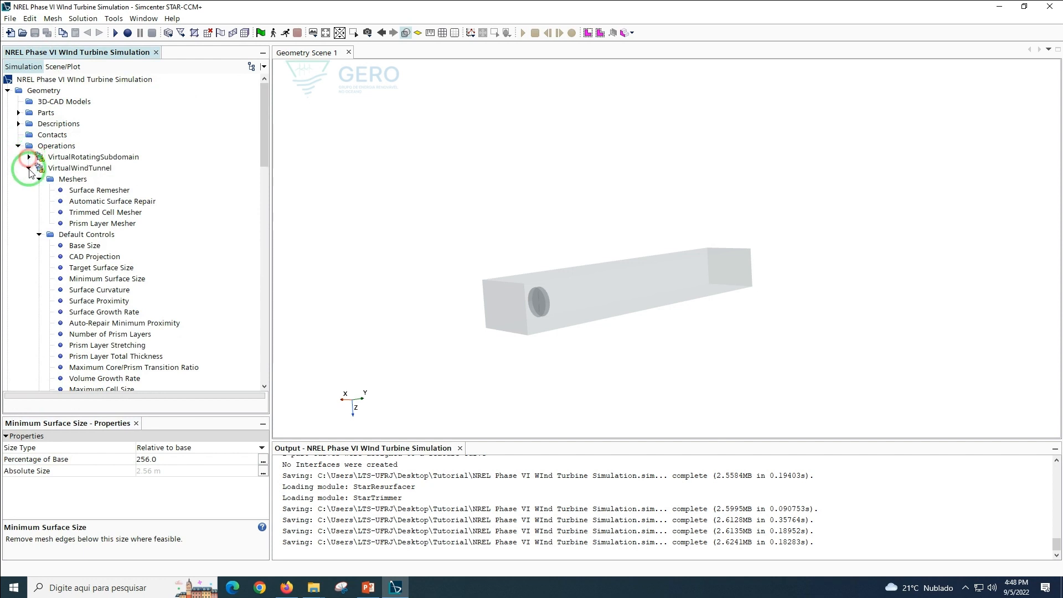
left_click(28, 168)
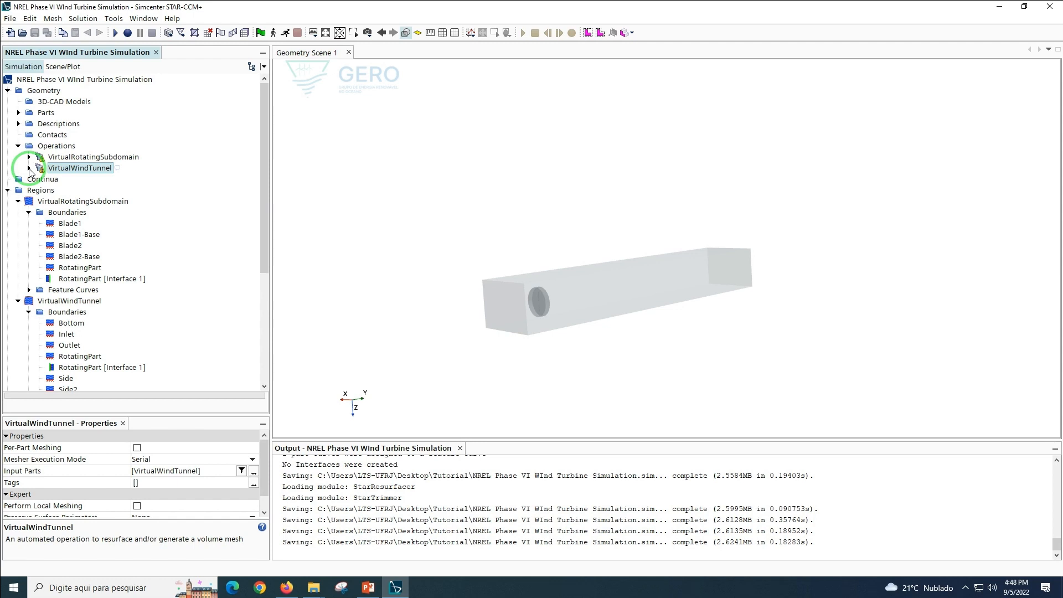
left_click(18, 113)
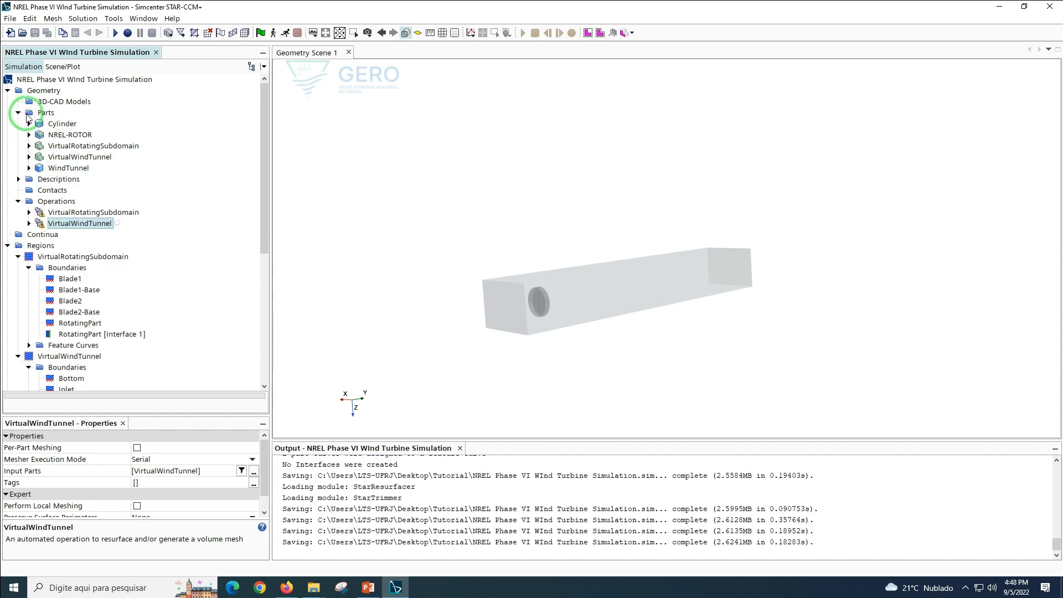
right_click(64, 125)
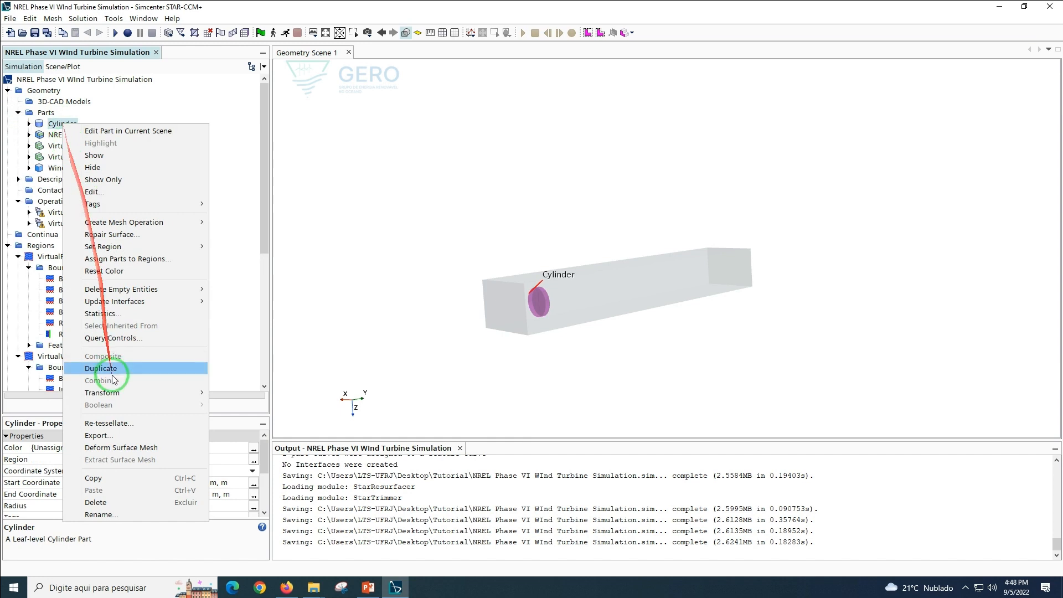
left_click(108, 368)
Set the start coordinate of the duplicated cylinder, Cylinder 2, to [0, 80, 0] m
left_click(59, 135)
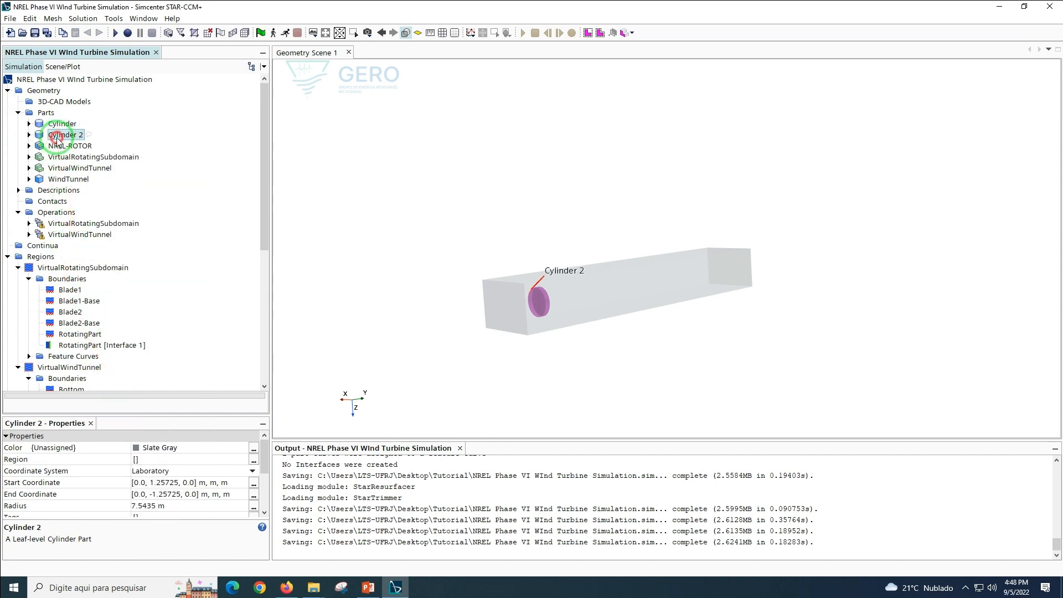
double_click(164, 483)
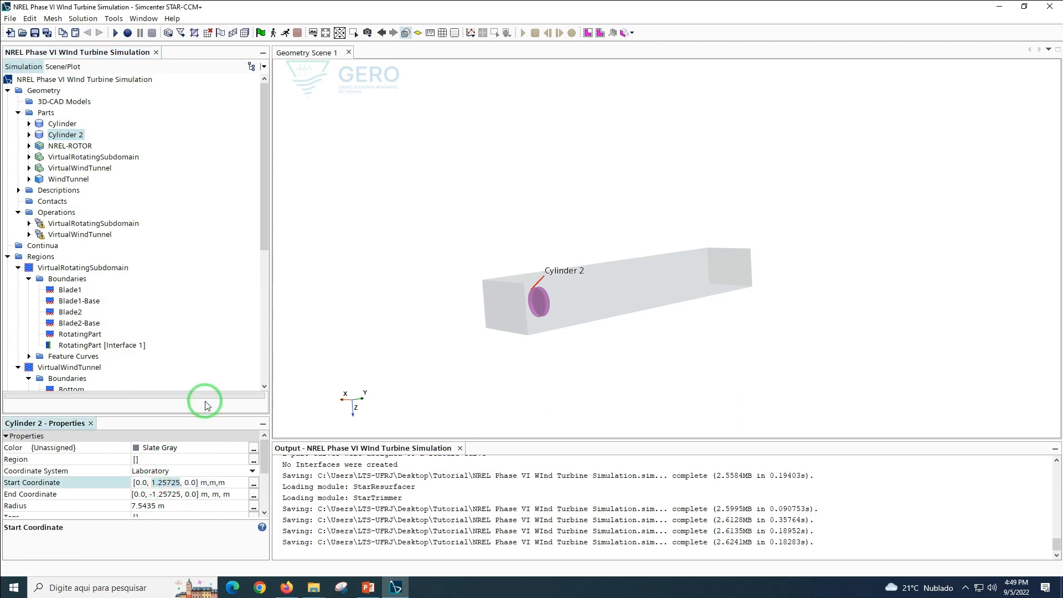
key("ctrl+a")
type("0, 80.0, 0")
key("Return")
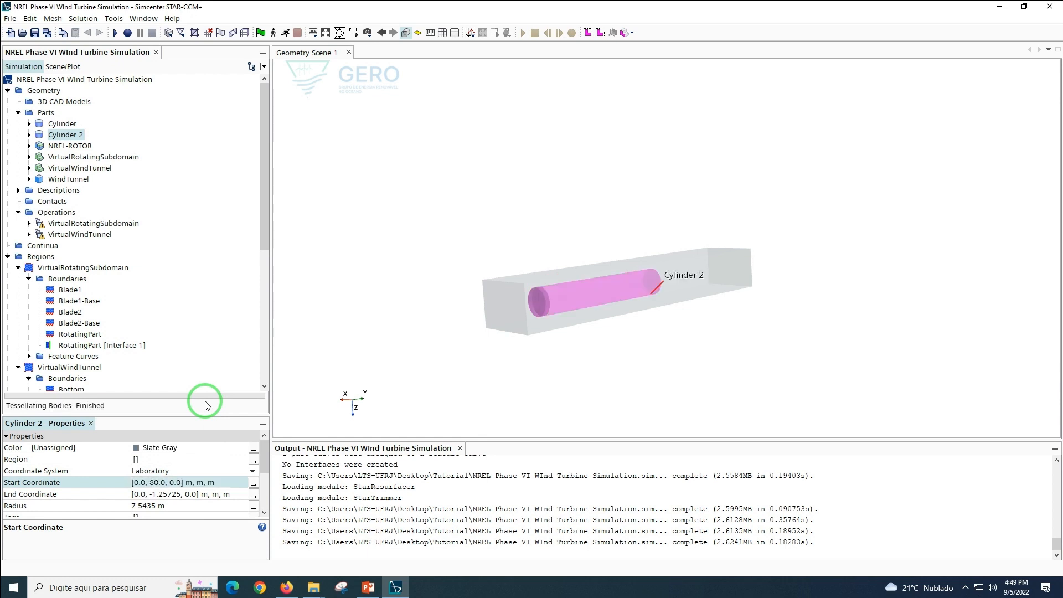
Add a volumetric control to the custom controls of the VirtualWindTunnel mesh operation
left_click(58, 223)
left_click(55, 234)
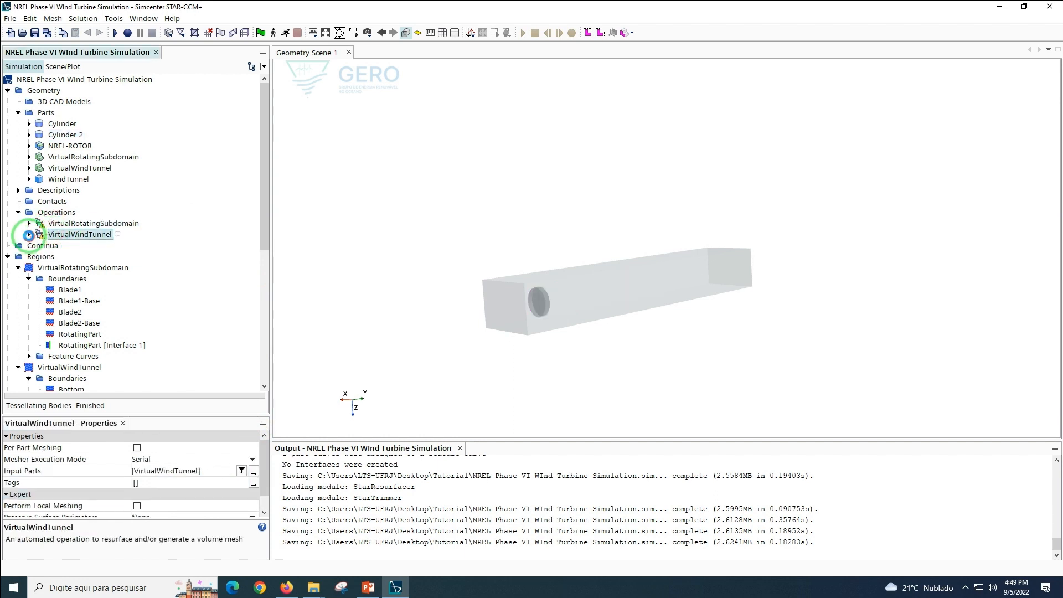
left_click(29, 234)
right_click(71, 268)
mouse_move(92, 274)
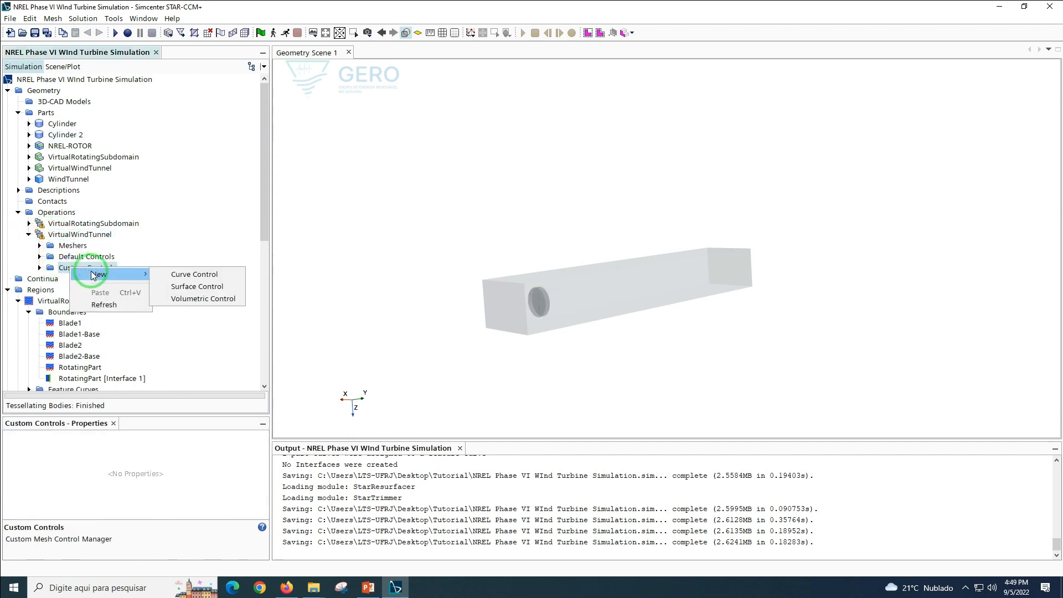
left_click(190, 298)
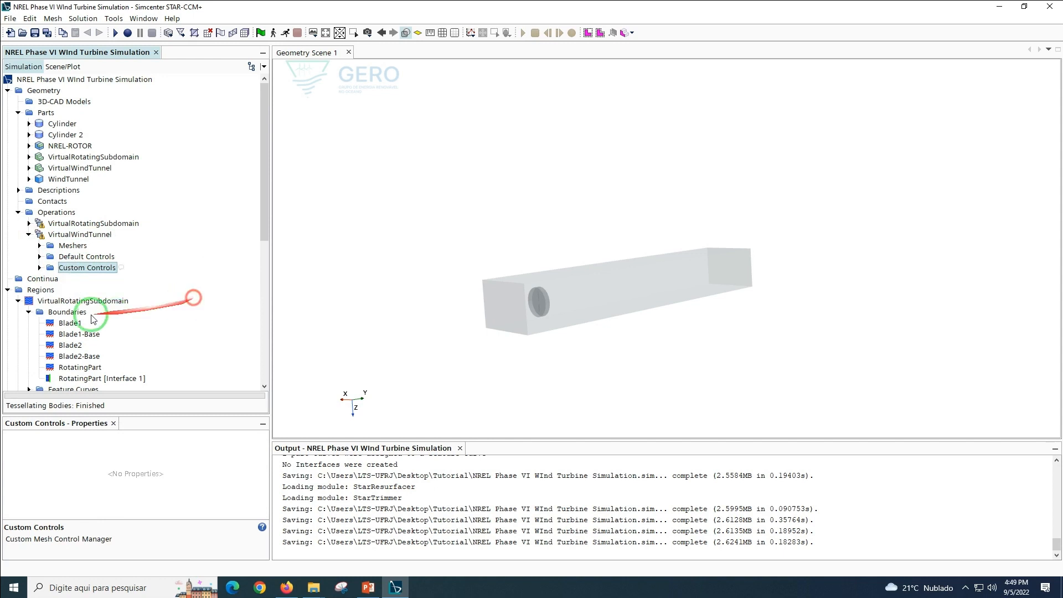
Assign Cylinder 2 as the part of the new volumetric control in the VirtualWindTunnel operation
left_click(39, 268)
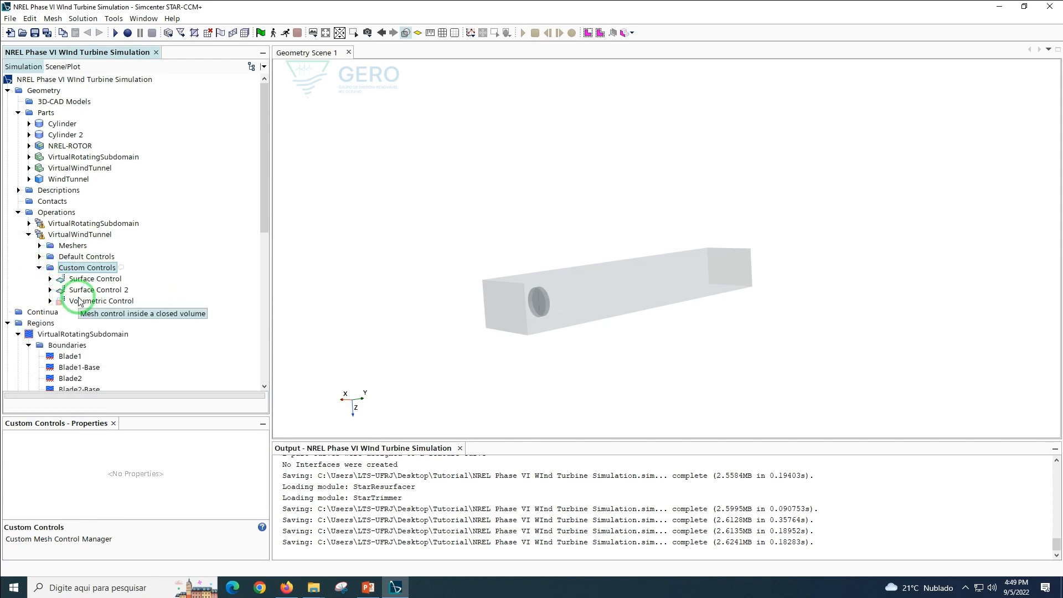
left_click(79, 301)
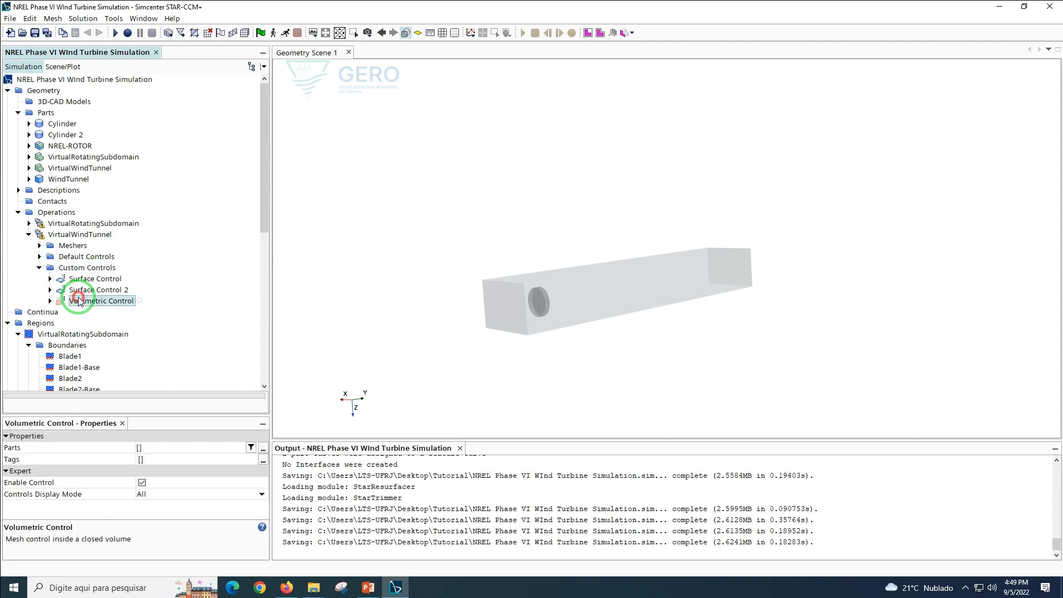
left_click(159, 450)
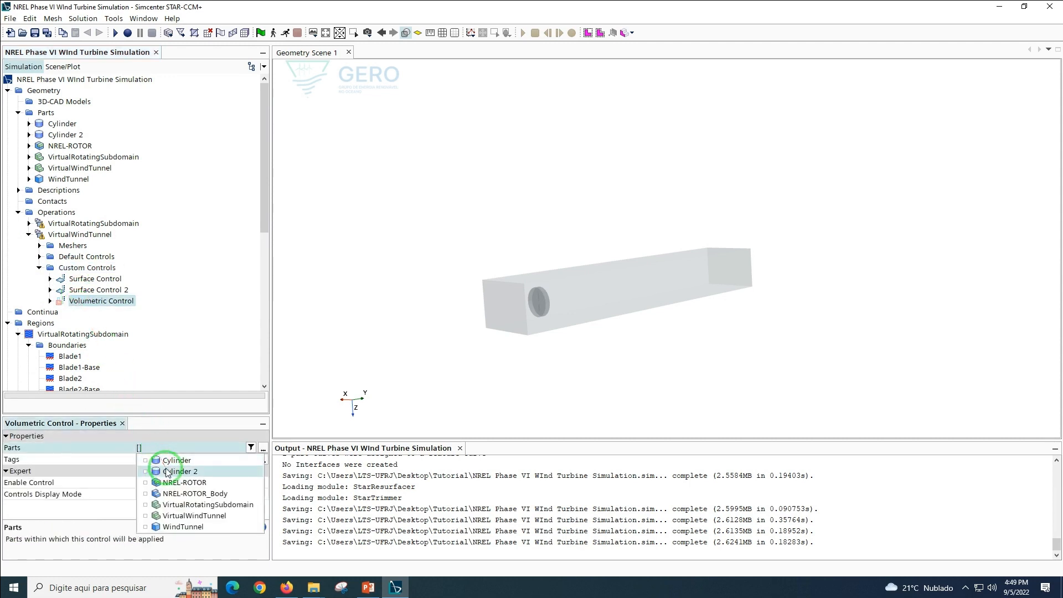
left_click(177, 347)
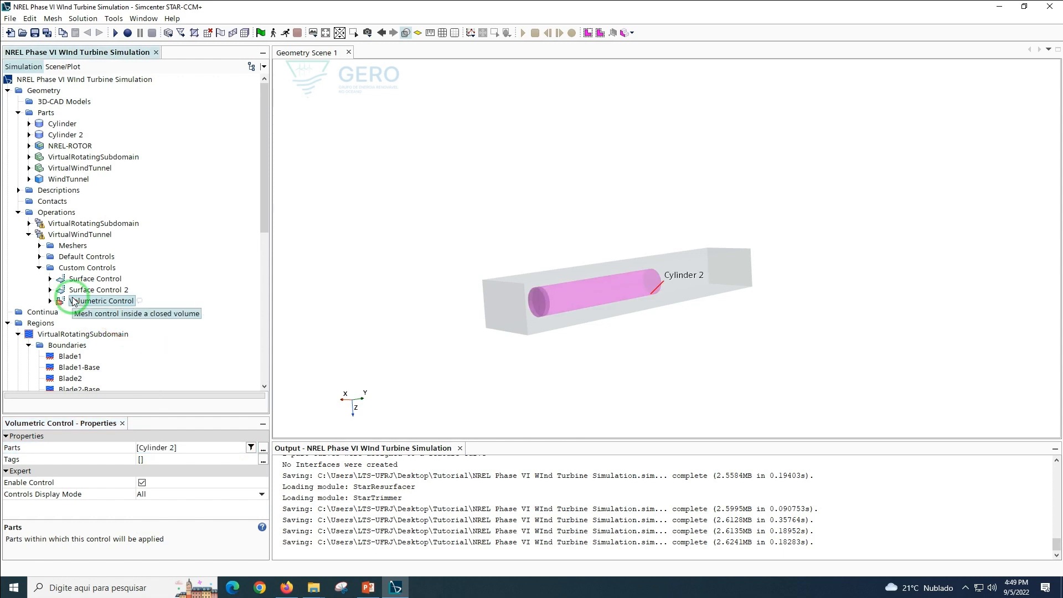
Enable Customize Isotropic Size for the Trimmer in the volumetric control
left_click(50, 301)
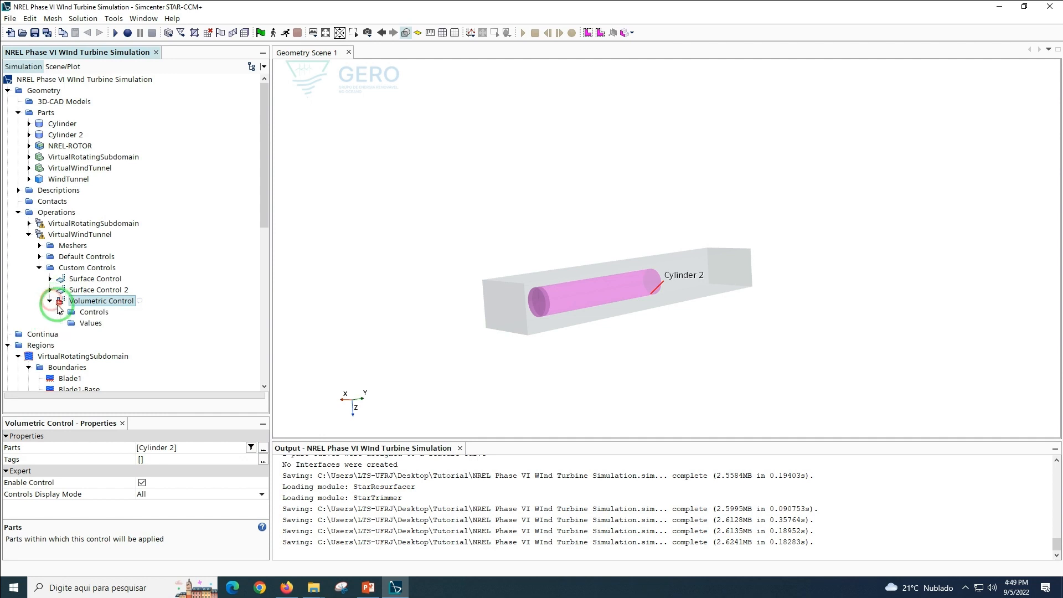
left_click(61, 312)
left_click(94, 323)
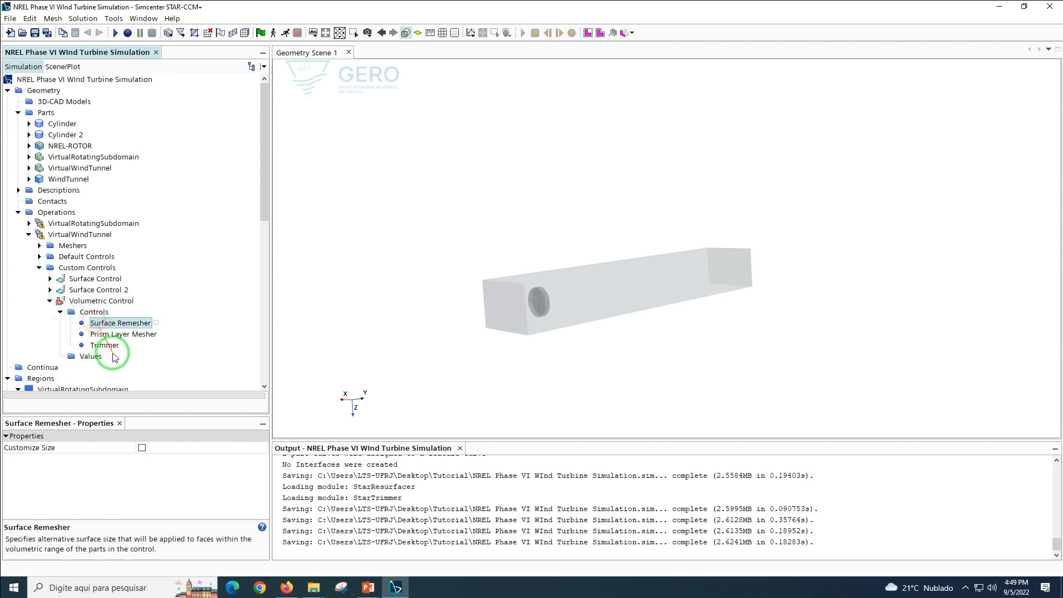
left_click(103, 344)
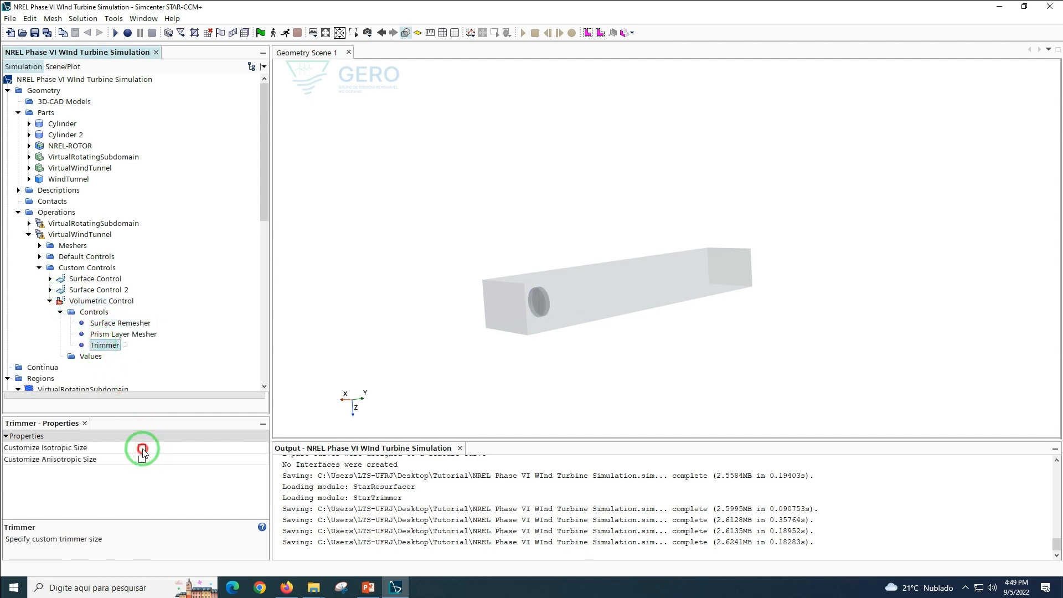
left_click(143, 449)
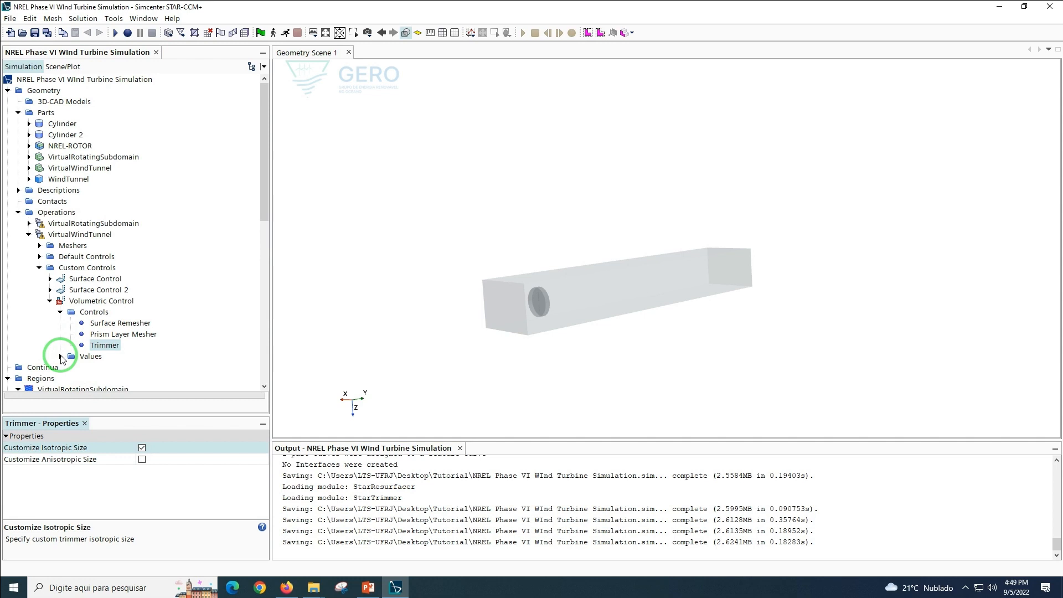
Set the volumetric control's custom size to 16% of base and save the simulation
left_click(60, 356)
left_click(71, 356)
left_click(92, 367)
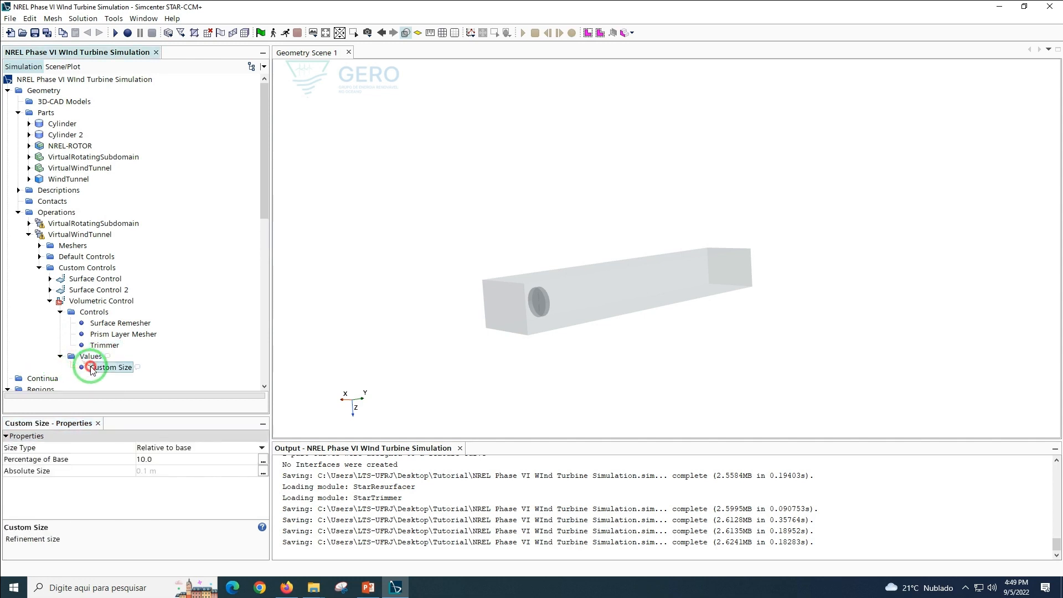
left_click(155, 459)
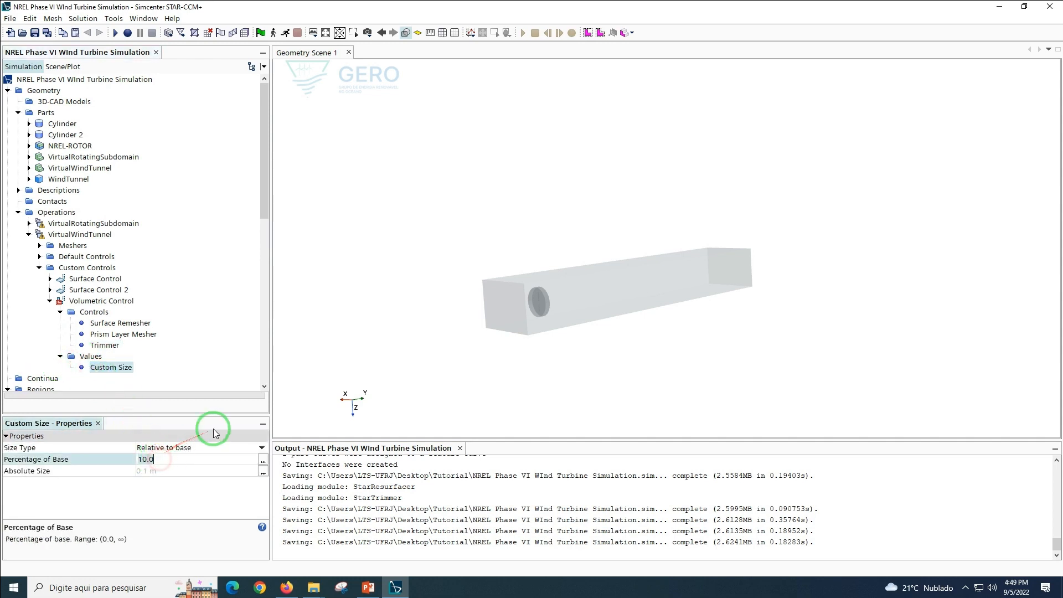
type("16")
key("Return")
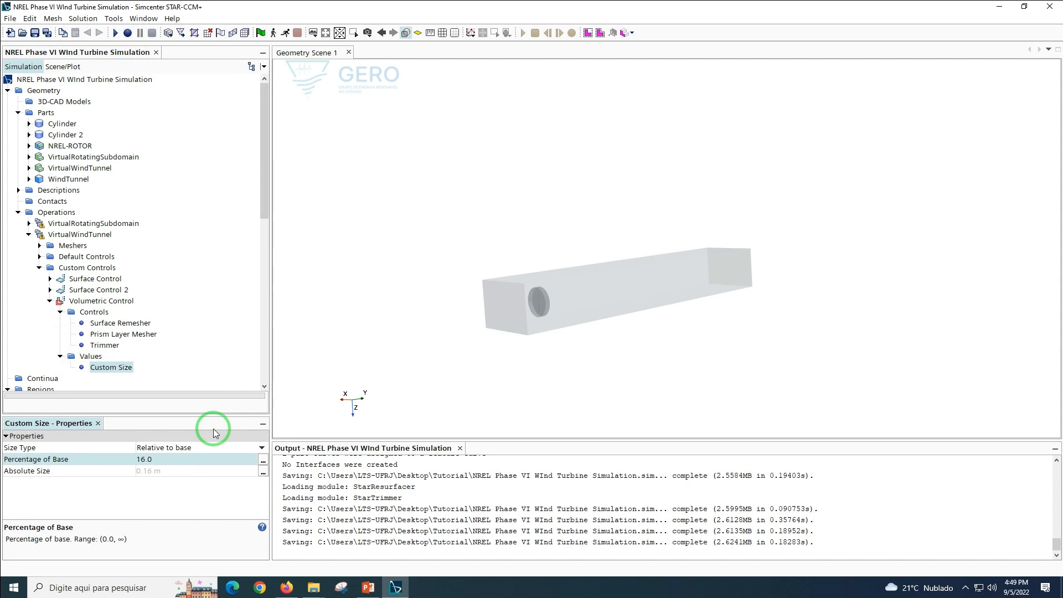
left_click(35, 33)
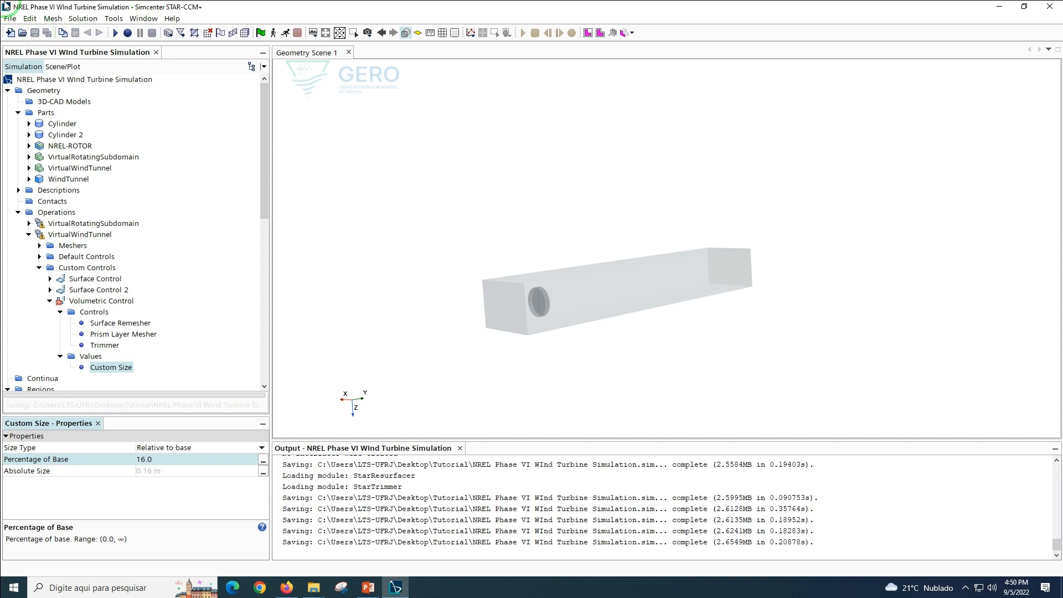
Generate the volume mesh and create a new mesh scene to display it
left_click(243, 33)
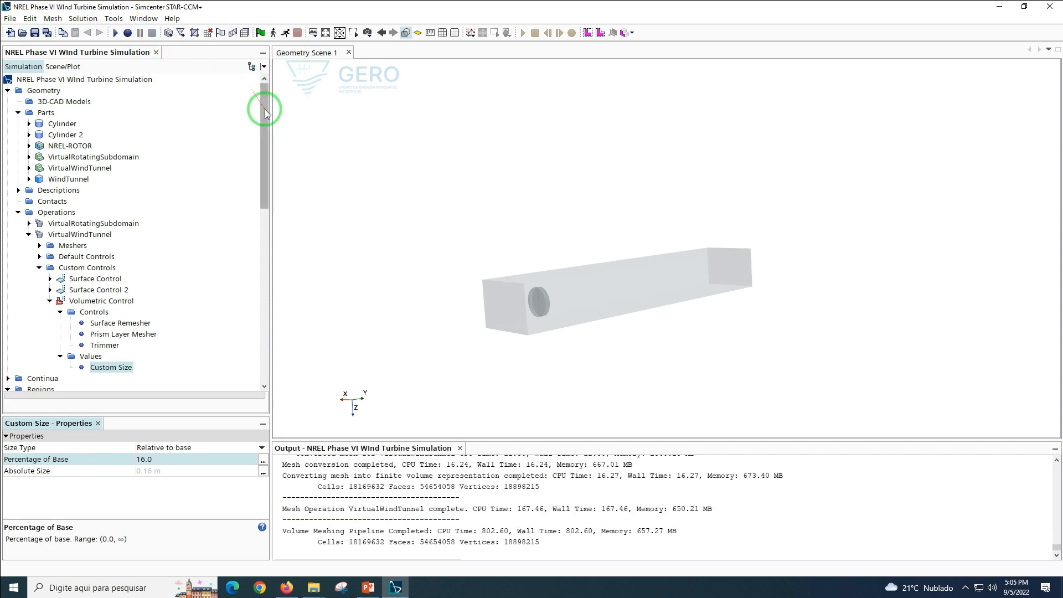
left_click_drag(265, 108, 190, 327)
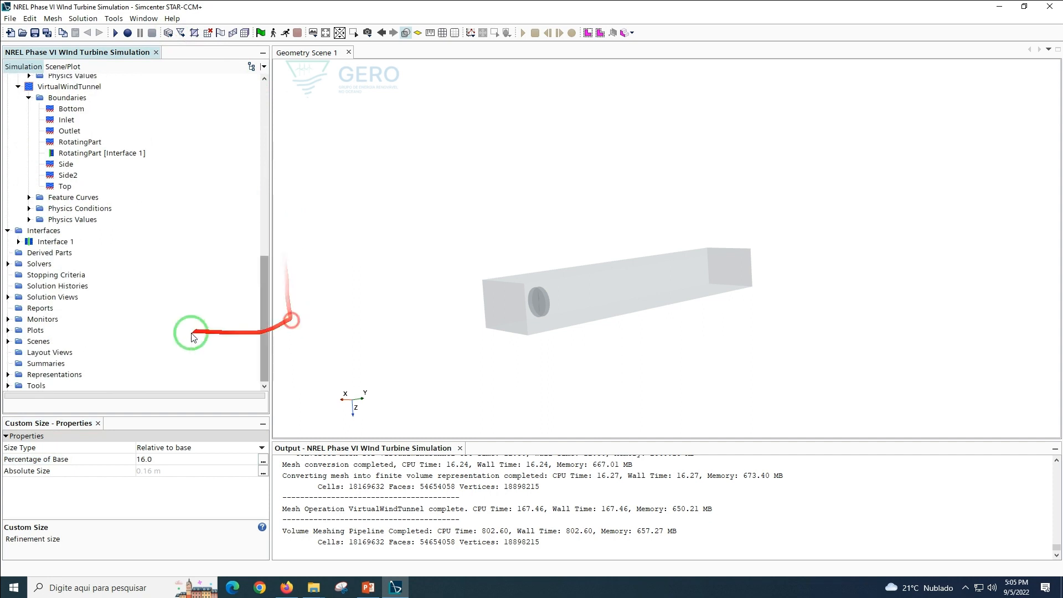
right_click(35, 343)
mouse_move(152, 353)
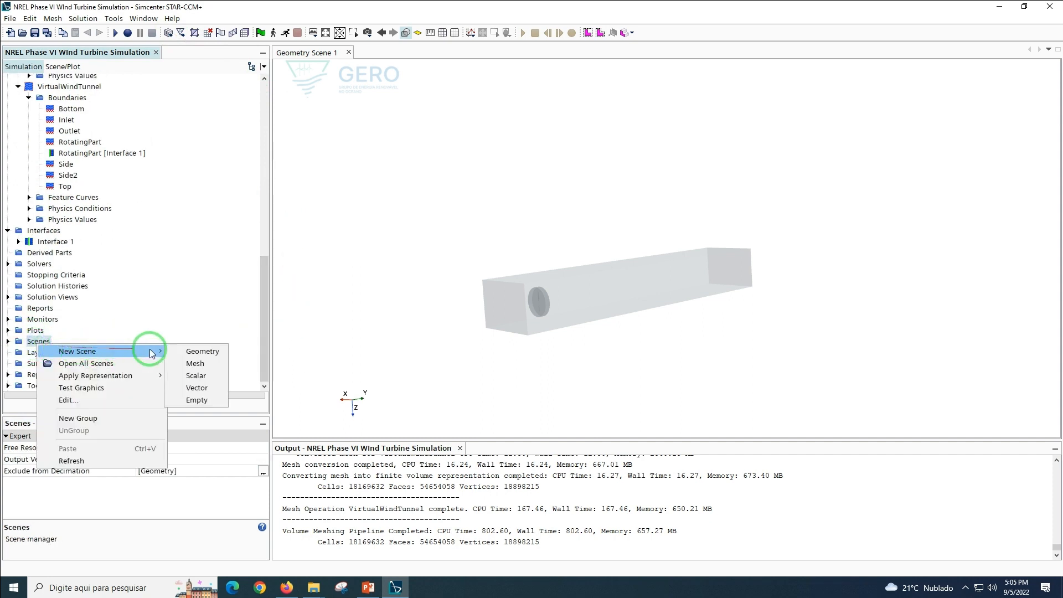
left_click(194, 364)
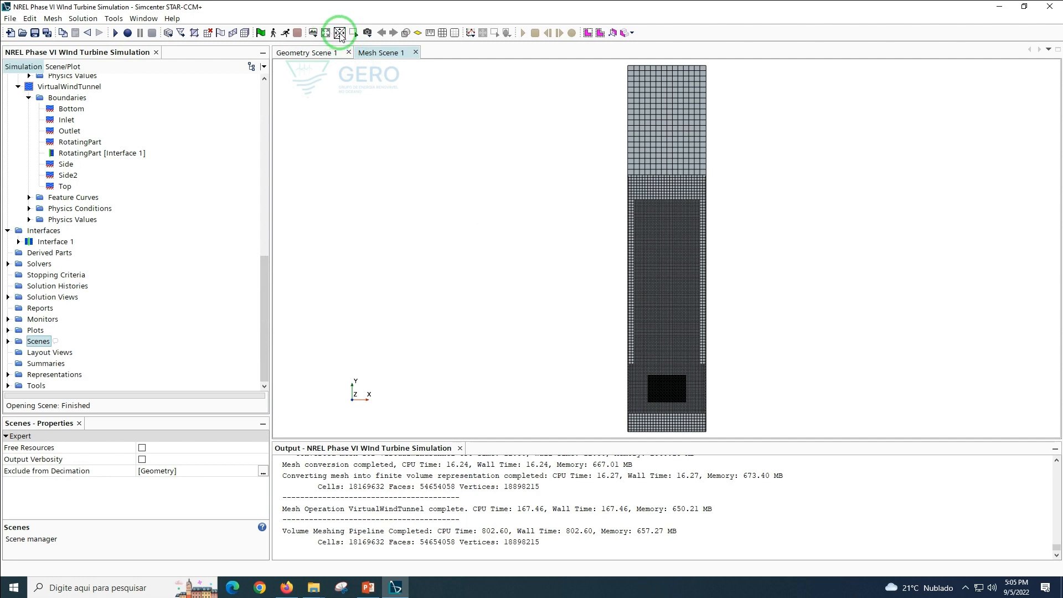
Orient the mesh scene to a -X view with Y horizontal and Z pointing down
left_click(368, 34)
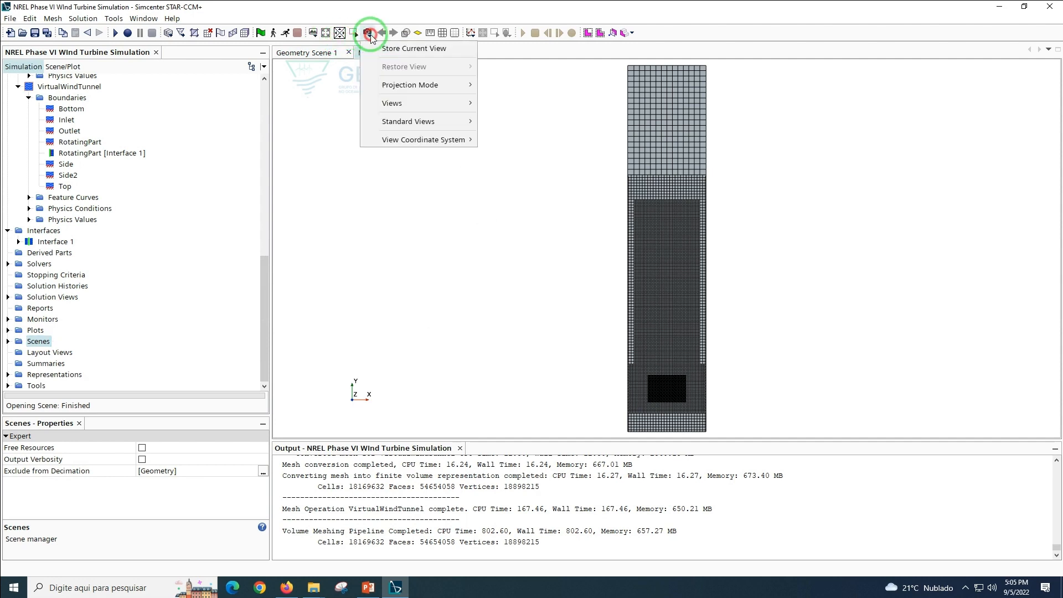
mouse_move(468, 103)
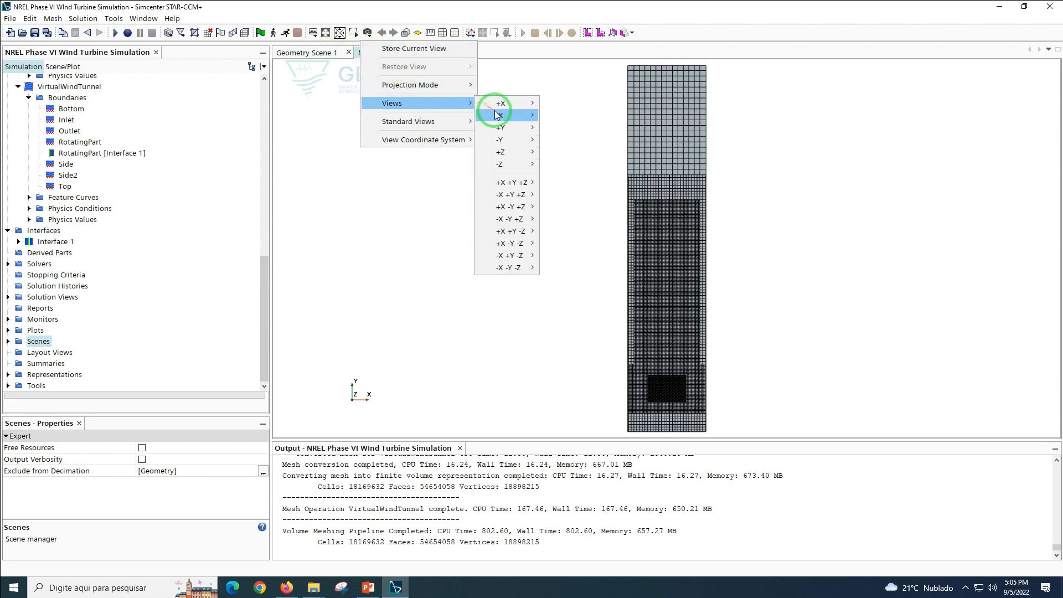
left_click(562, 116)
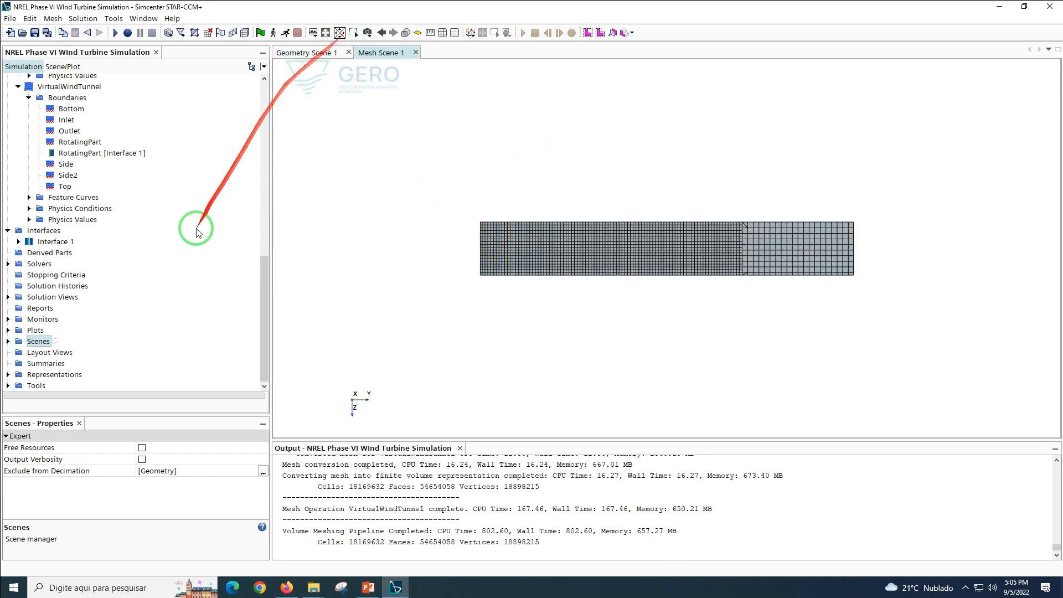
Start a plane section derived part through both regions with its origin at [0, 0, 0] m
right_click(42, 256)
mouse_move(84, 261)
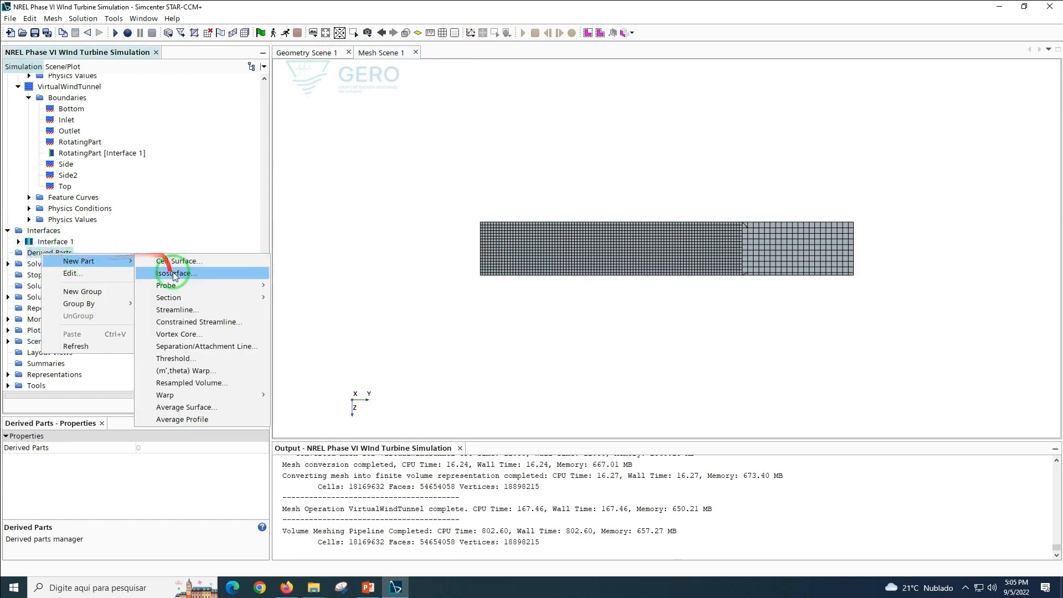
mouse_move(200, 288)
left_click(289, 296)
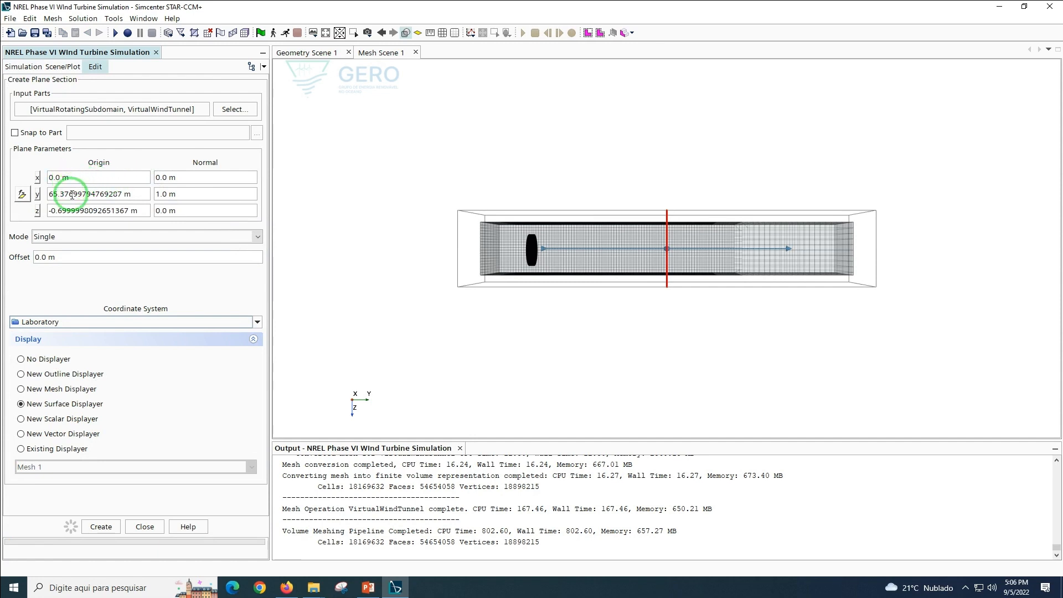
left_click(71, 195)
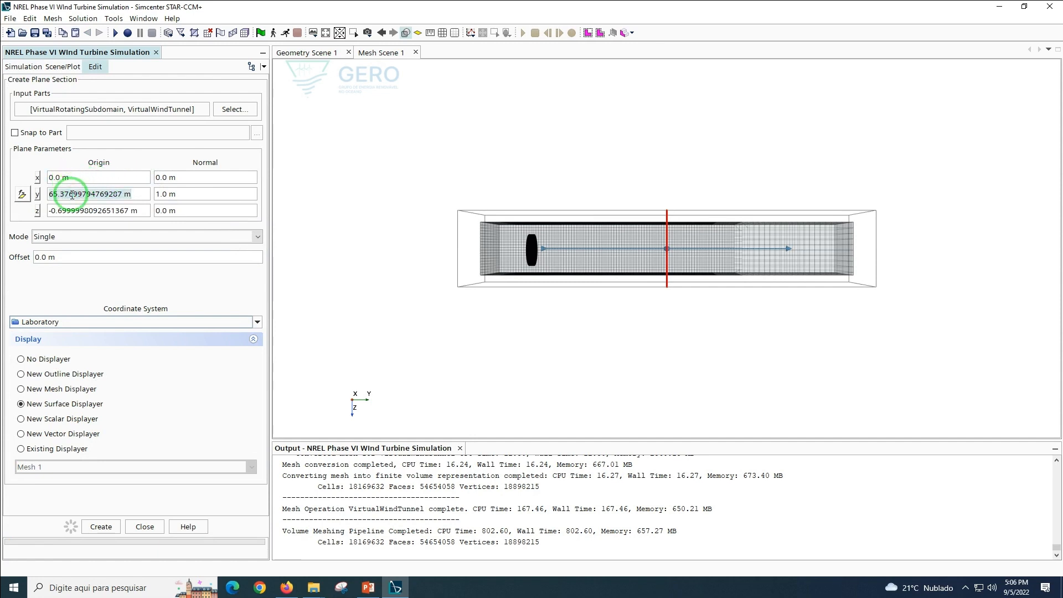
type("0")
key("Tab")
type("0")
Set the plane's normal to [1, 0, 0] m and create the section with No Displayer
left_click(200, 180)
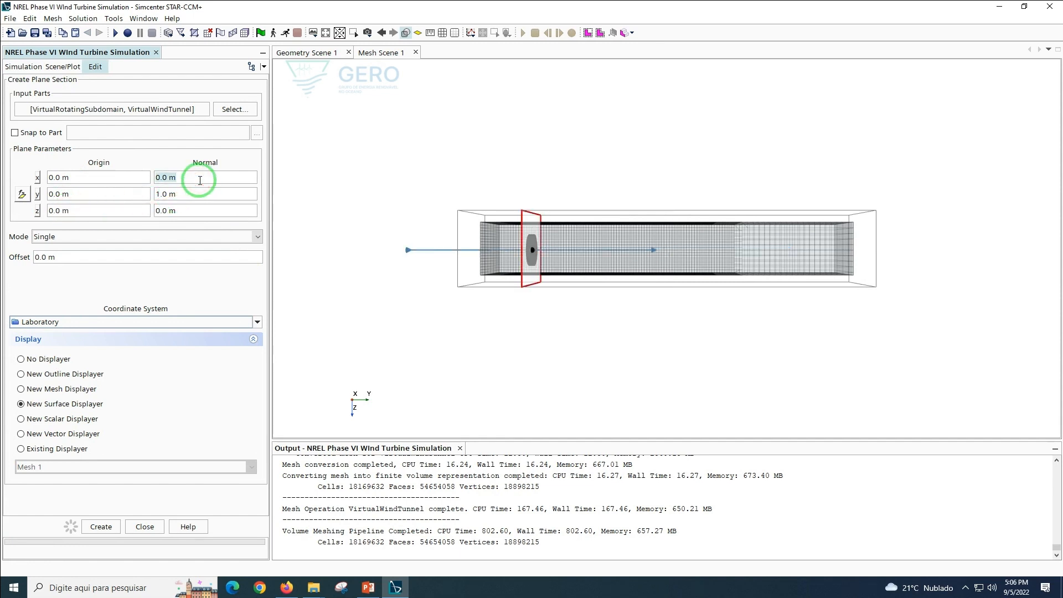
type("1")
left_click(196, 190)
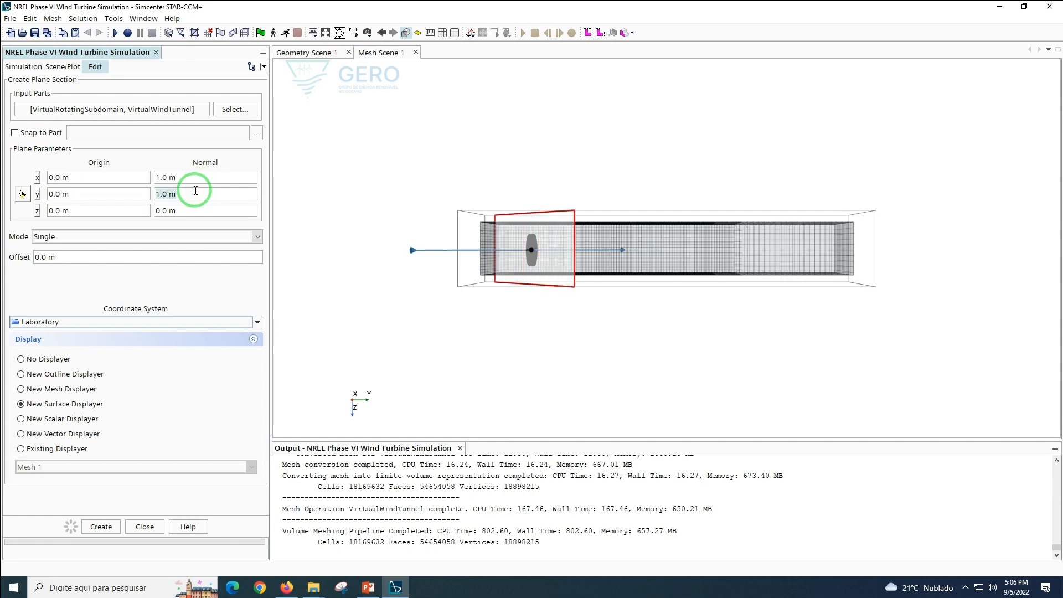
type("0")
key("Return")
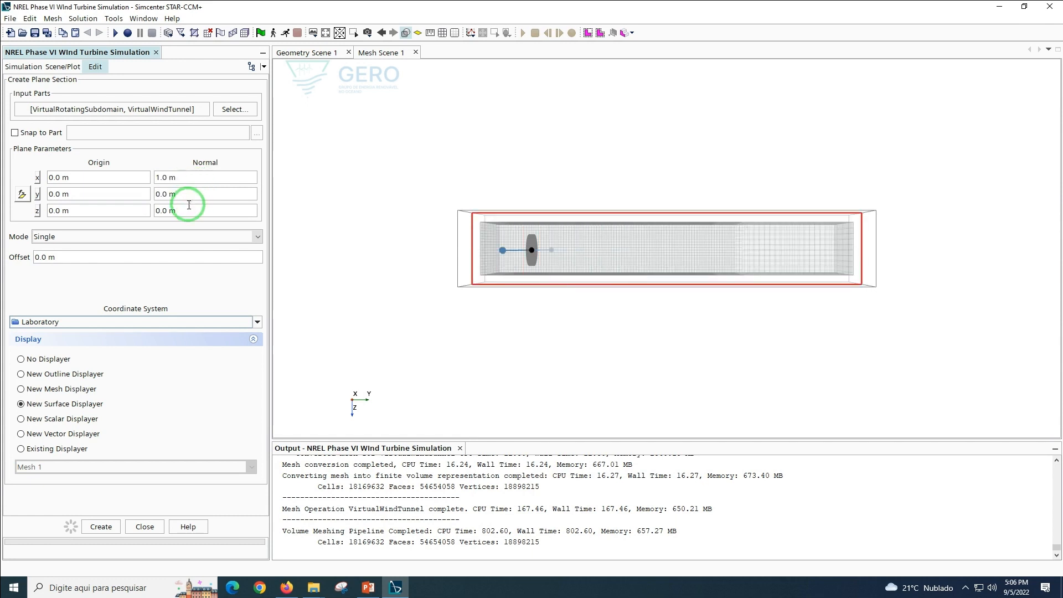
left_click(21, 358)
left_click(89, 527)
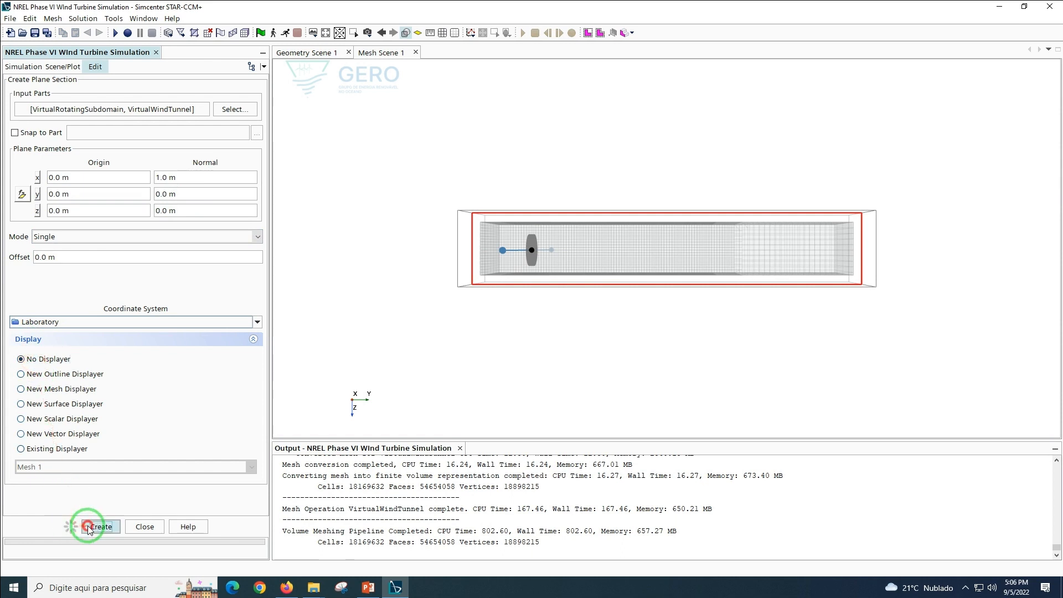
left_click(144, 526)
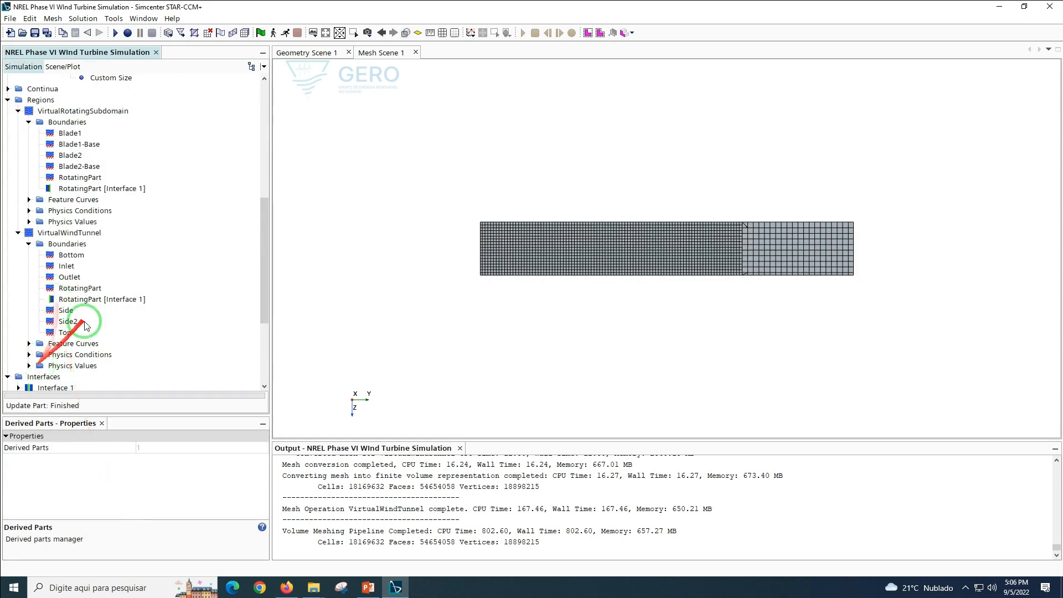
Hide all parts in Mesh Scene 1
left_click_drag(265, 232, 270, 289)
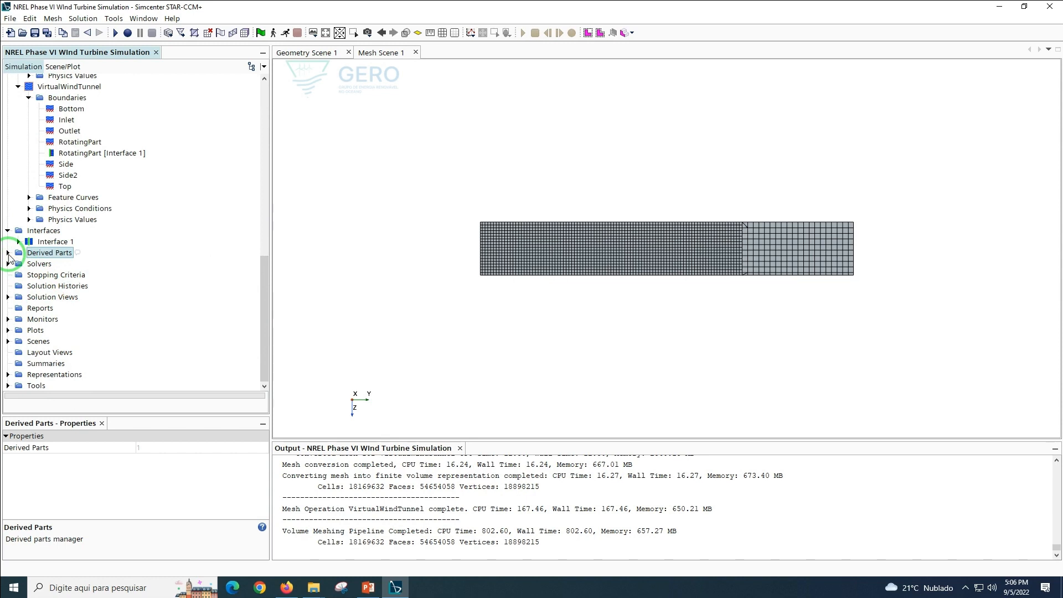
right_click(347, 227)
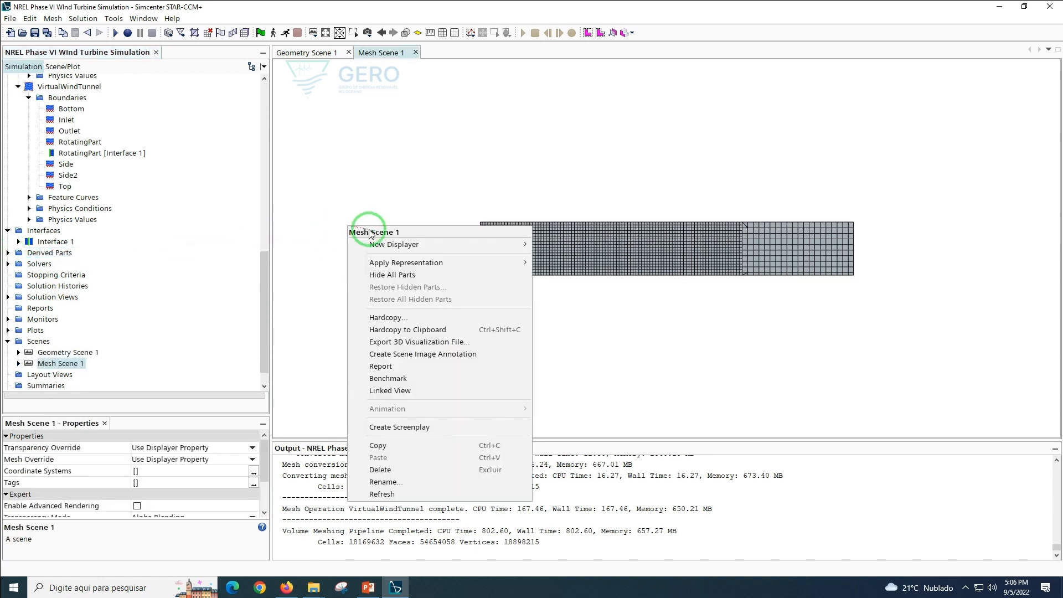
left_click(394, 275)
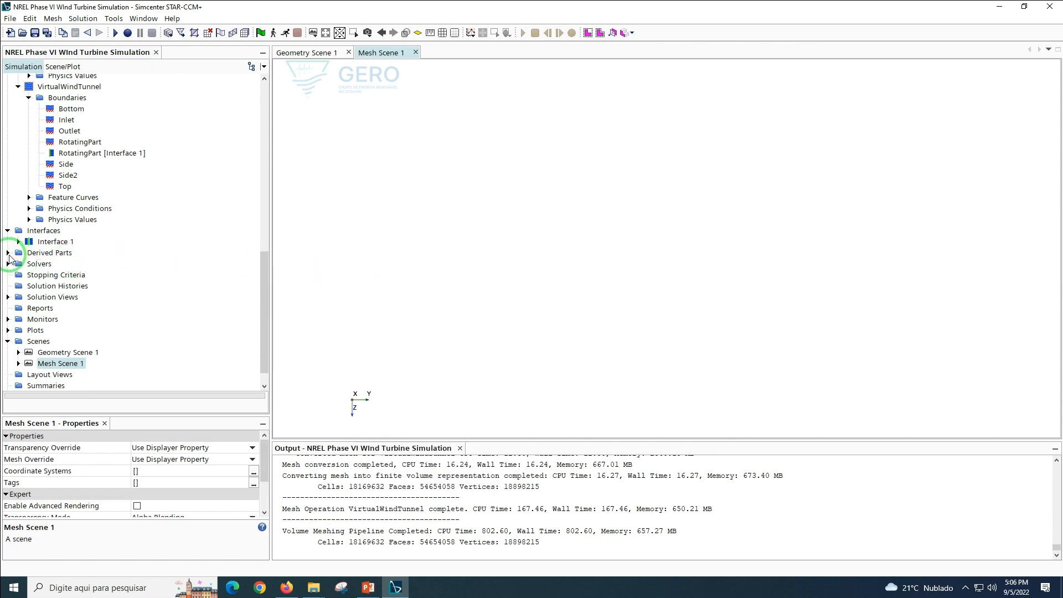
Add the Plane Section derived part to Mesh Scene 1 using the existing Mesh 1 displayer
left_click(8, 253)
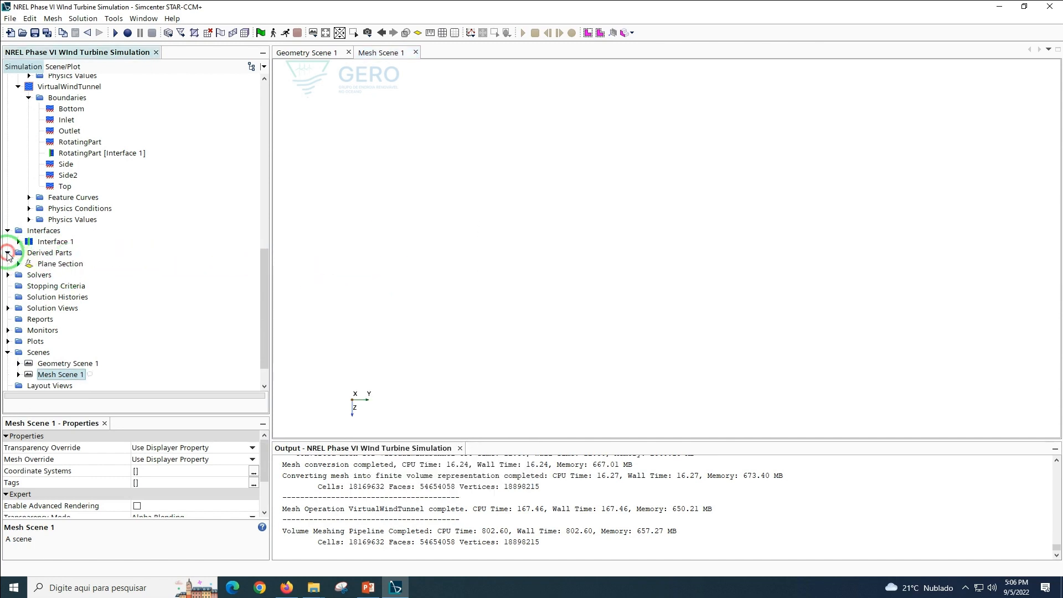
left_click(51, 265)
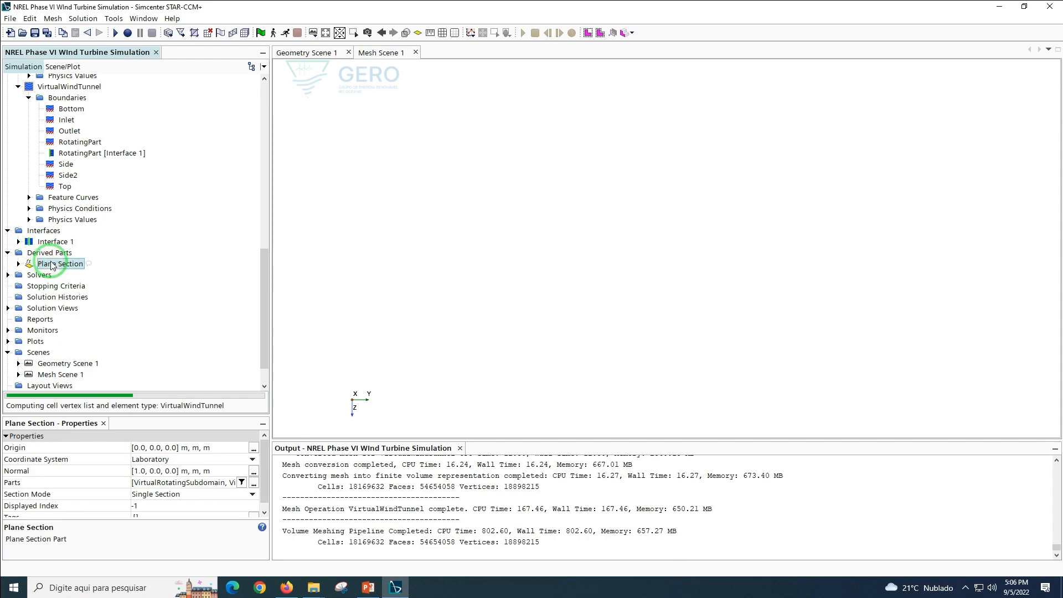
left_click_drag(52, 265, 449, 256)
left_click(441, 243)
left_click(538, 361)
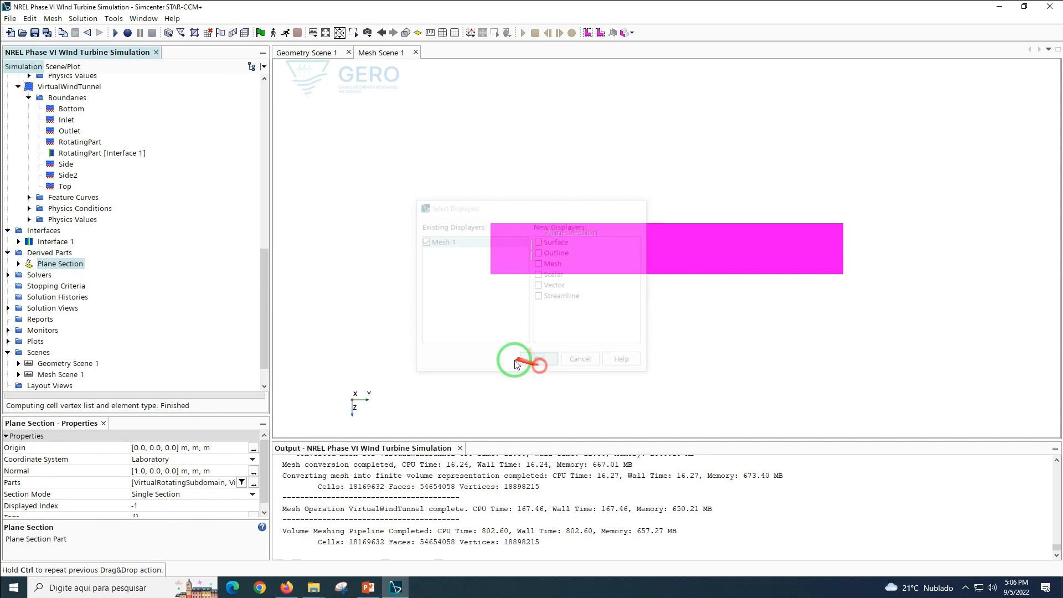
Examine the section mesh up close around the rotating subdomain and the blades
left_click(426, 257)
left_click(354, 33)
left_click(512, 214)
left_click(600, 305)
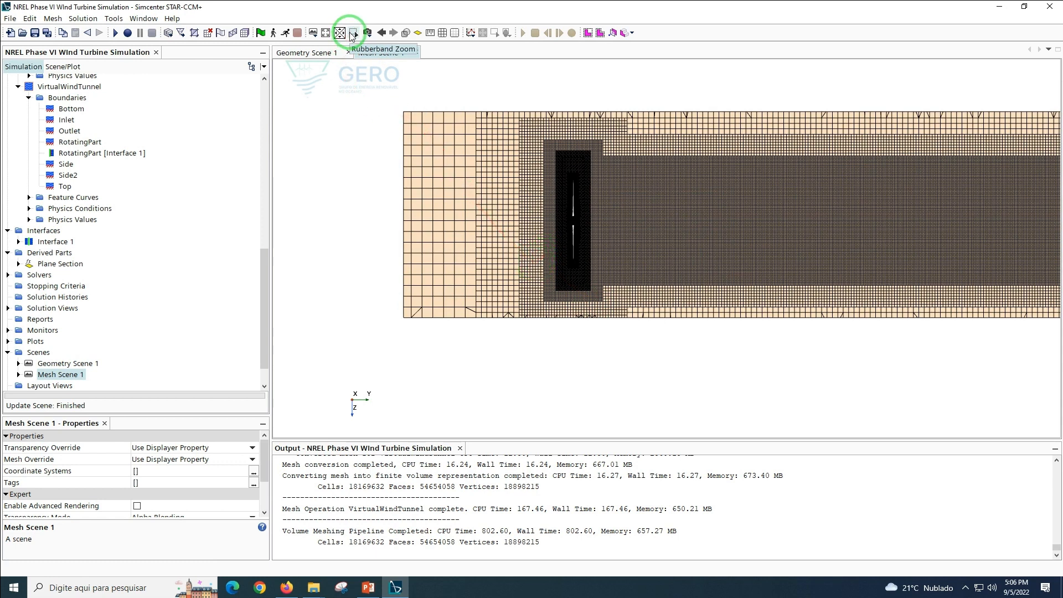
left_click(353, 32)
left_click(530, 157)
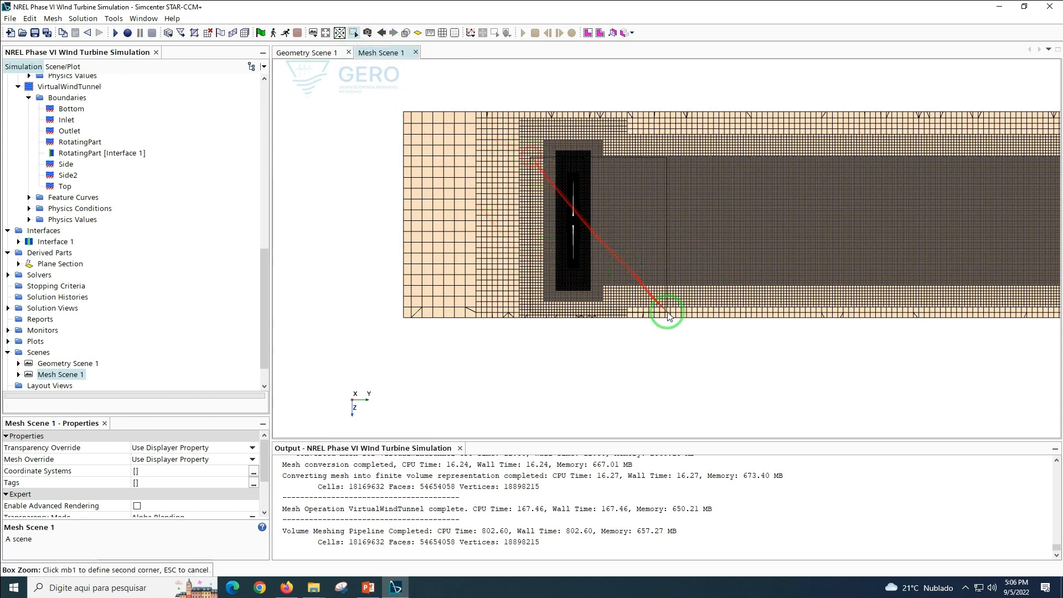
left_click(668, 313)
left_click_drag(594, 301, 675, 312)
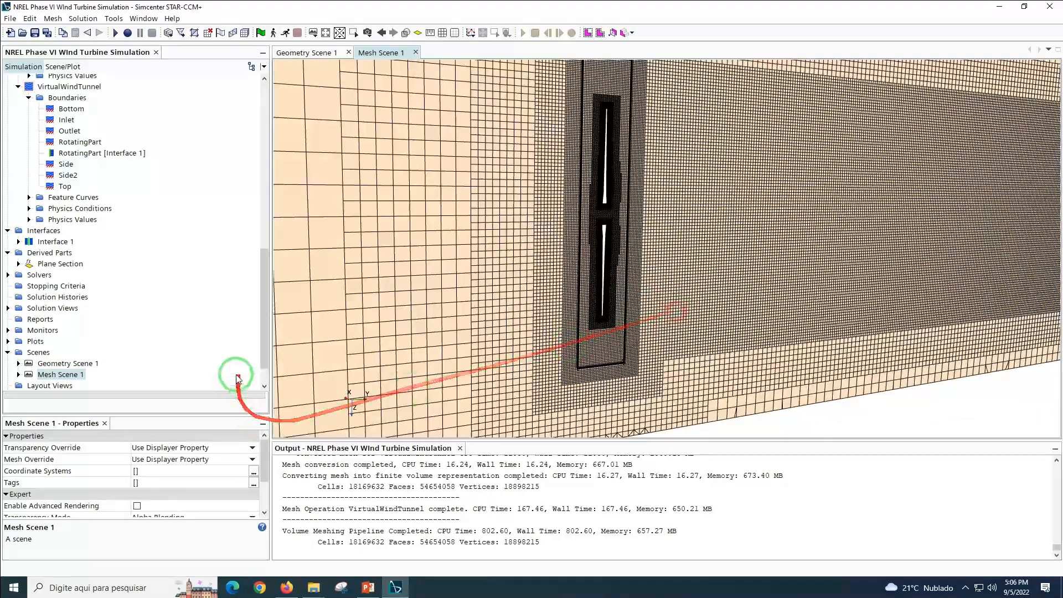
Add a new surface displayer to Mesh Scene 1
scroll(260, 344, "down", 1)
left_click(55, 340)
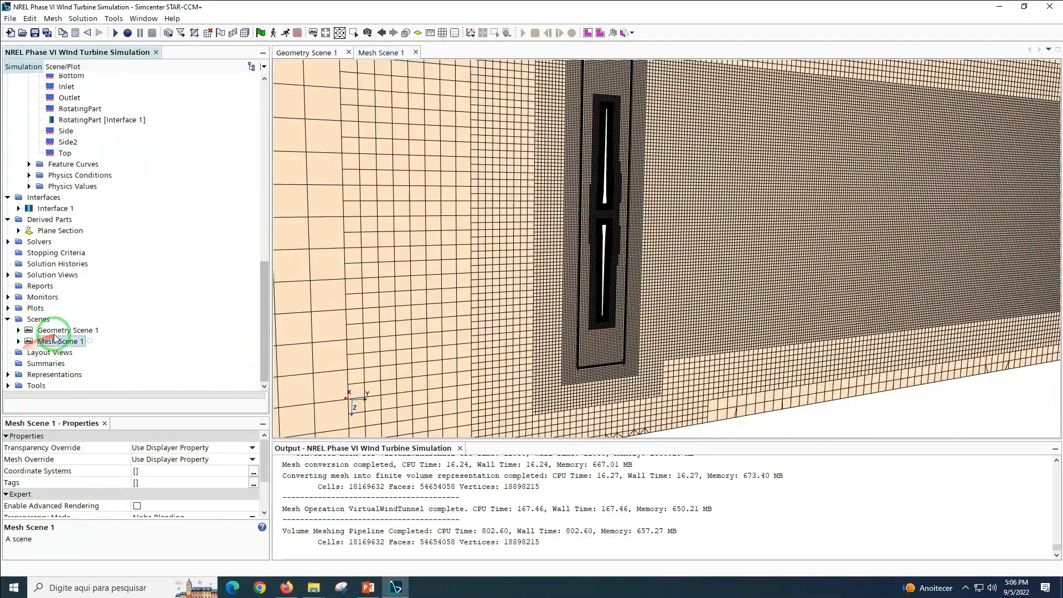
right_click(55, 339)
mouse_move(192, 330)
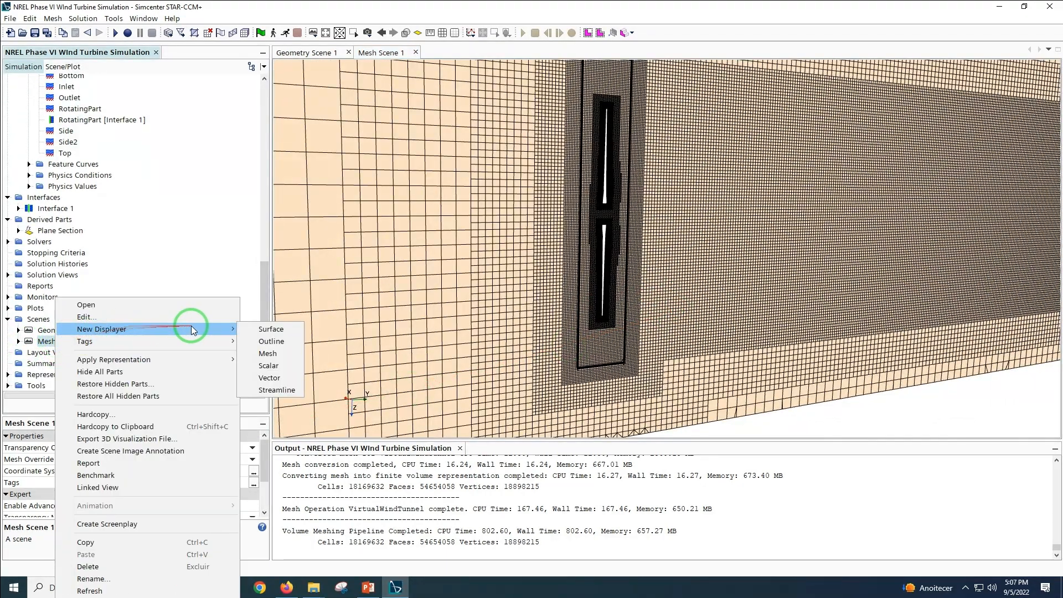
left_click(273, 330)
left_click(55, 363)
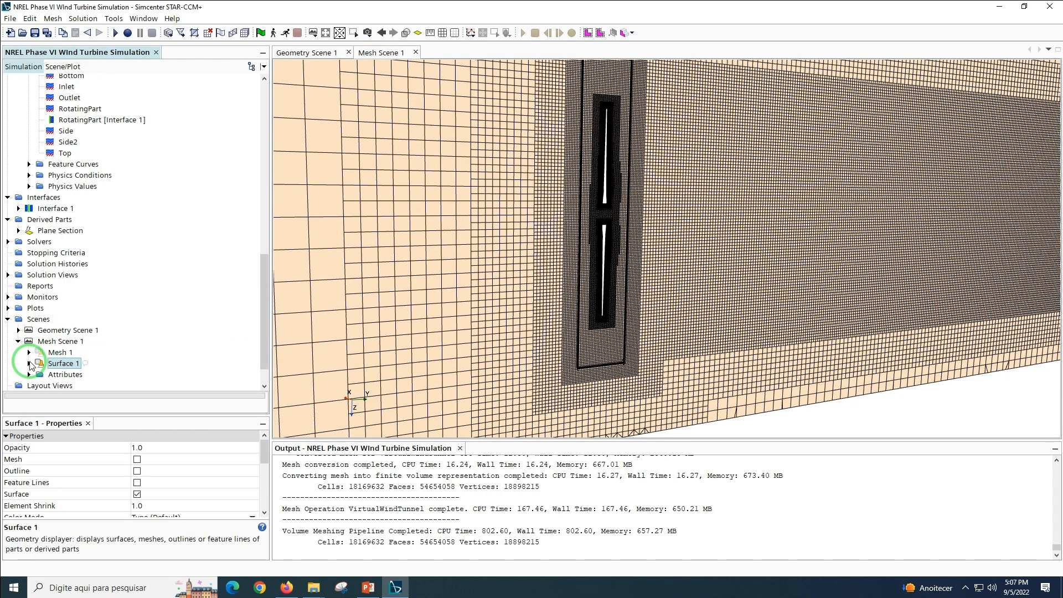
Assign the VirtualRotatingSubdomain boundaries Blade1, Blade1-Base, Blade2 and Blade2-Base as the parts of the Surface 1 displayer
left_click(29, 363)
left_click(67, 366)
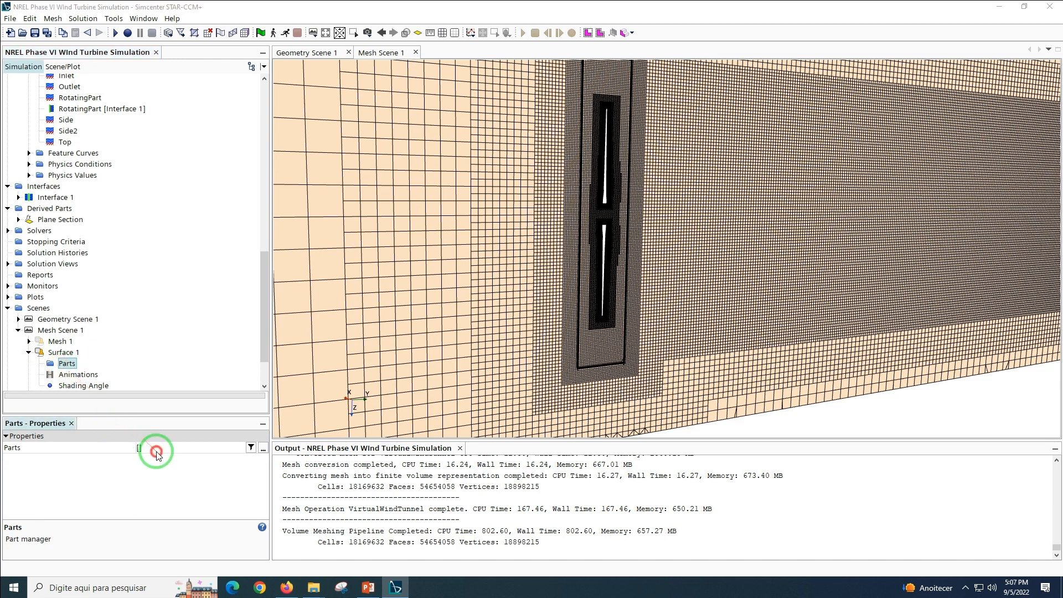
left_click(157, 451)
left_click(401, 225)
left_click(412, 236)
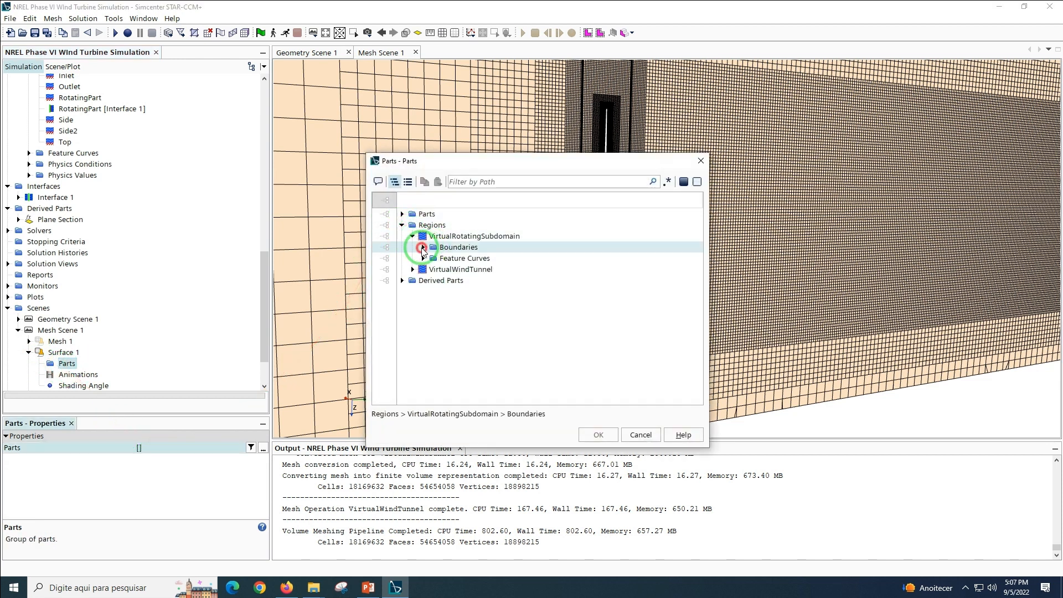
left_click(422, 247)
left_click(462, 258)
left_click(471, 269)
left_click(461, 280)
left_click(454, 290)
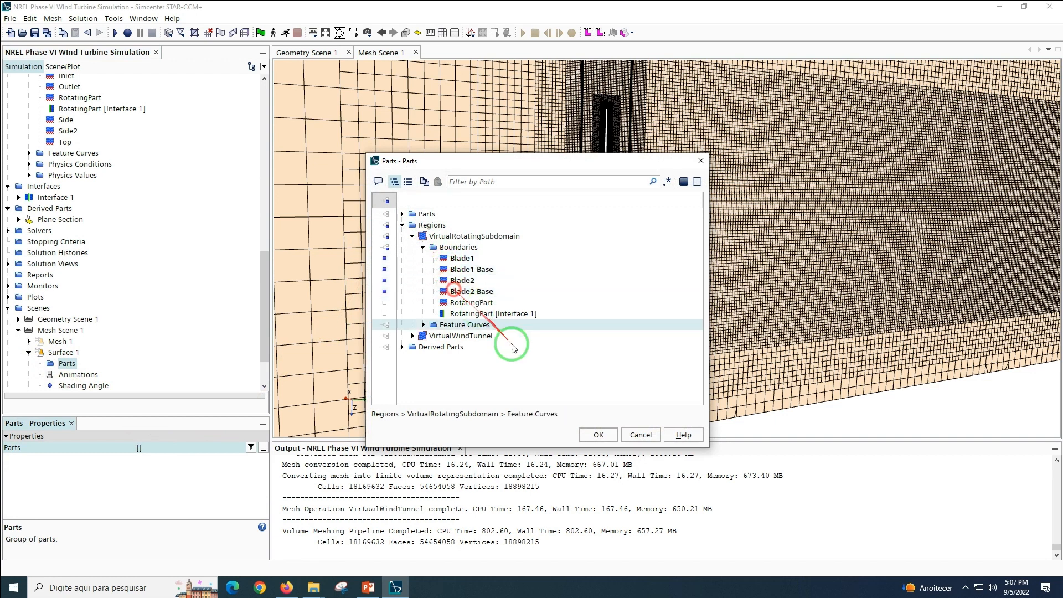
left_click(598, 434)
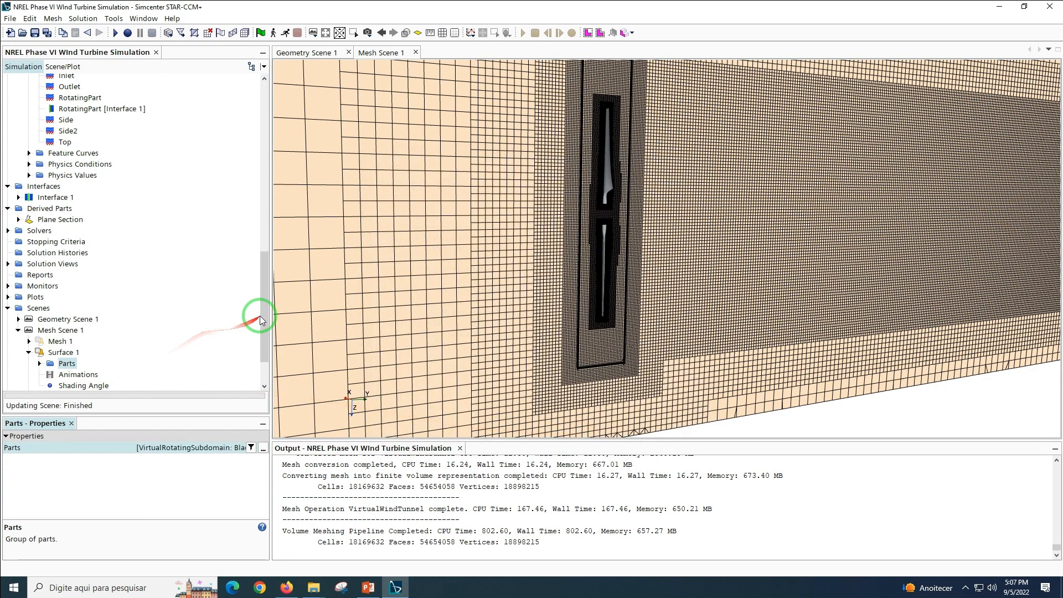
Set the Surface 1 displayer's color mode to Constant and its color to Cyan
left_click_drag(260, 308, 263, 356)
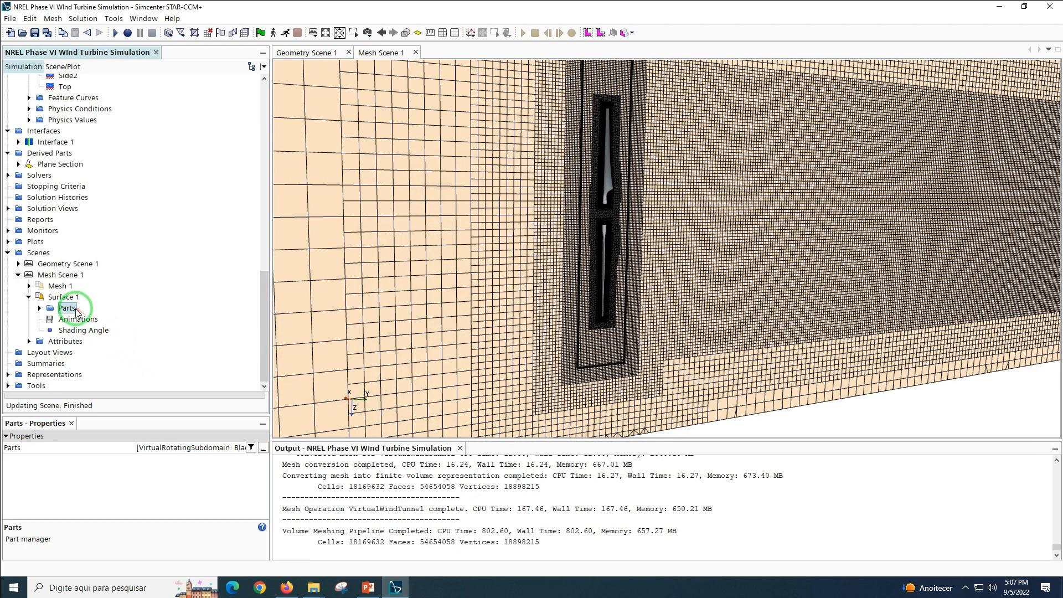
left_click(60, 298)
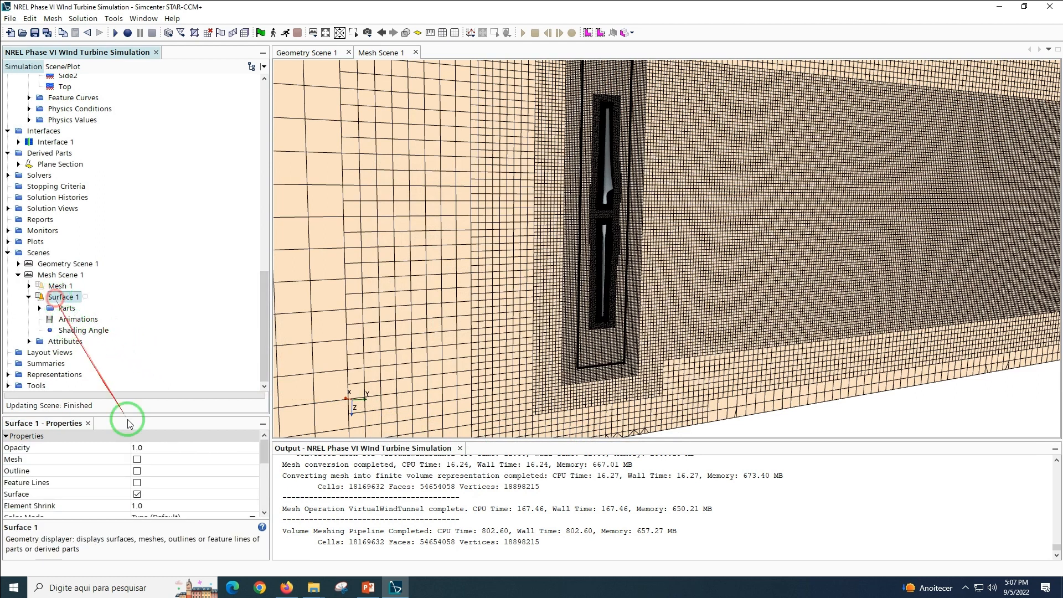
scroll(266, 455, "down", 1)
left_click(183, 482)
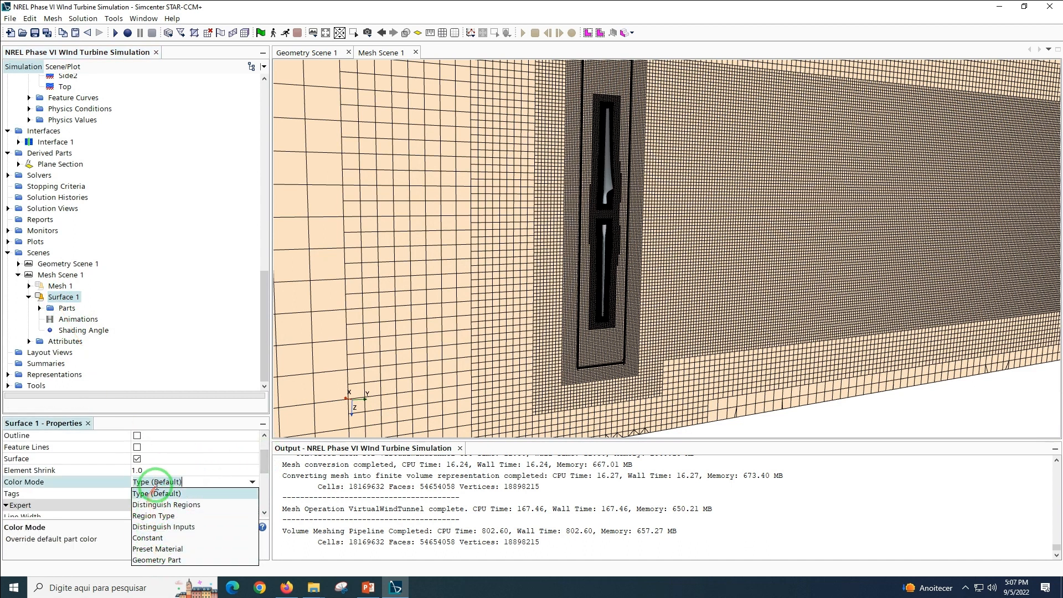
left_click(169, 537)
left_click(64, 320)
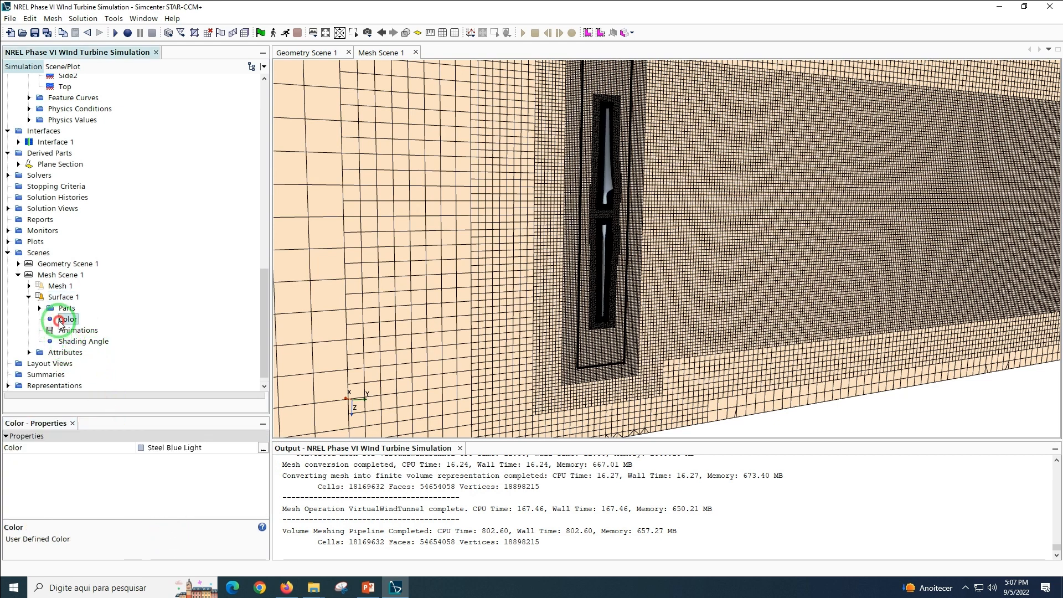
left_click(157, 449)
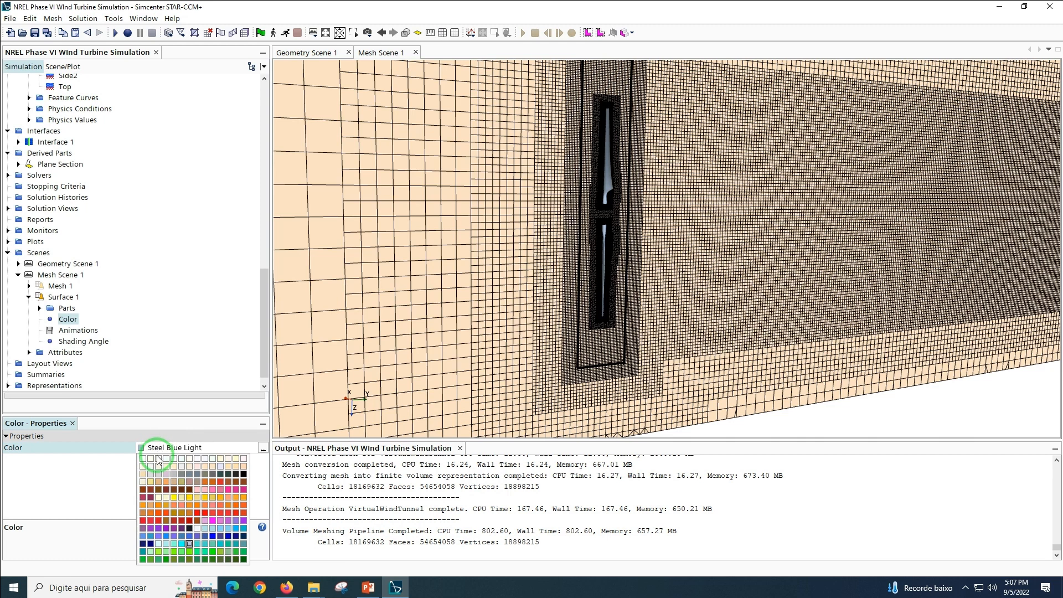
left_click(180, 542)
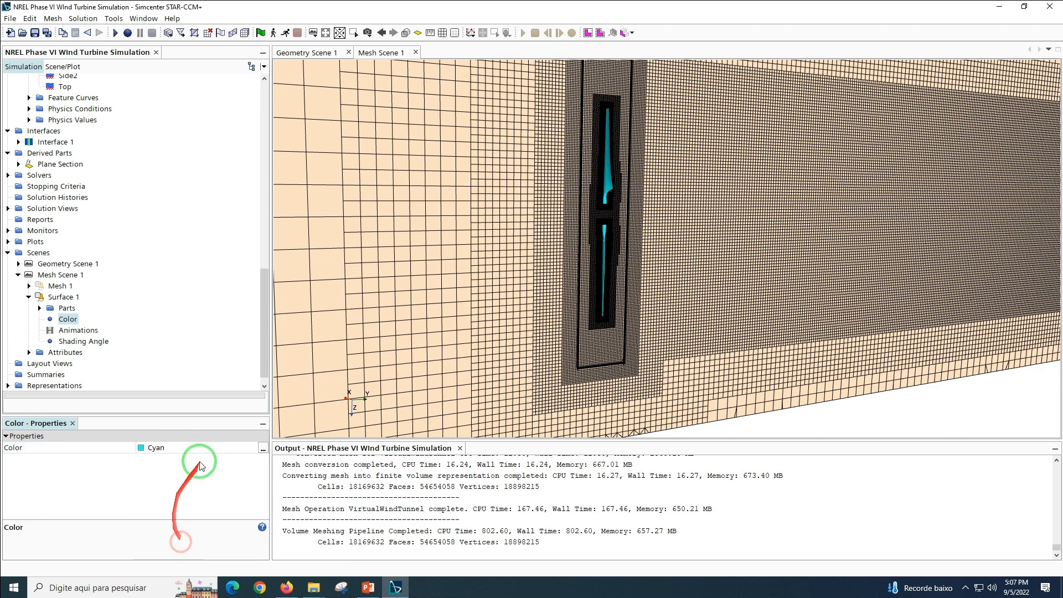
Inspect the mesh around the cyan blades and save the simulation
left_click(352, 33)
left_click(368, 74)
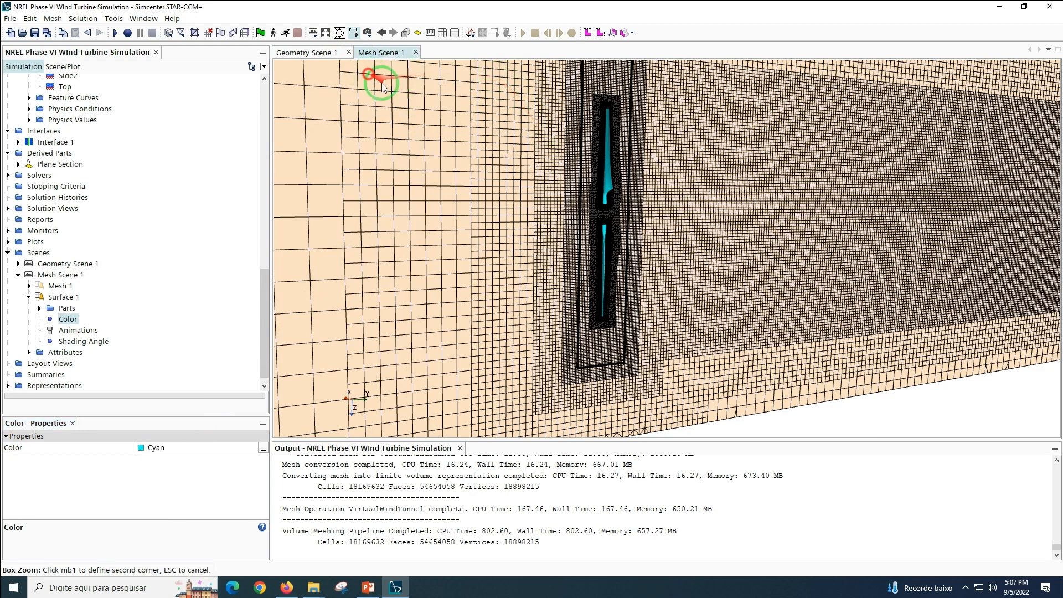
left_click(908, 382)
scroll(748, 365, "up", 3)
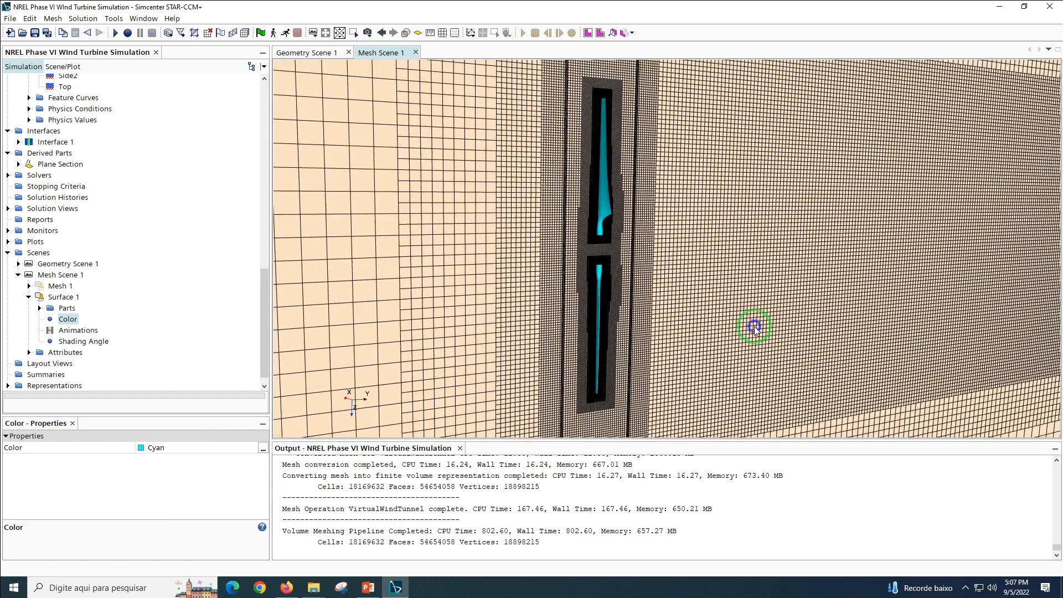
left_click(34, 34)
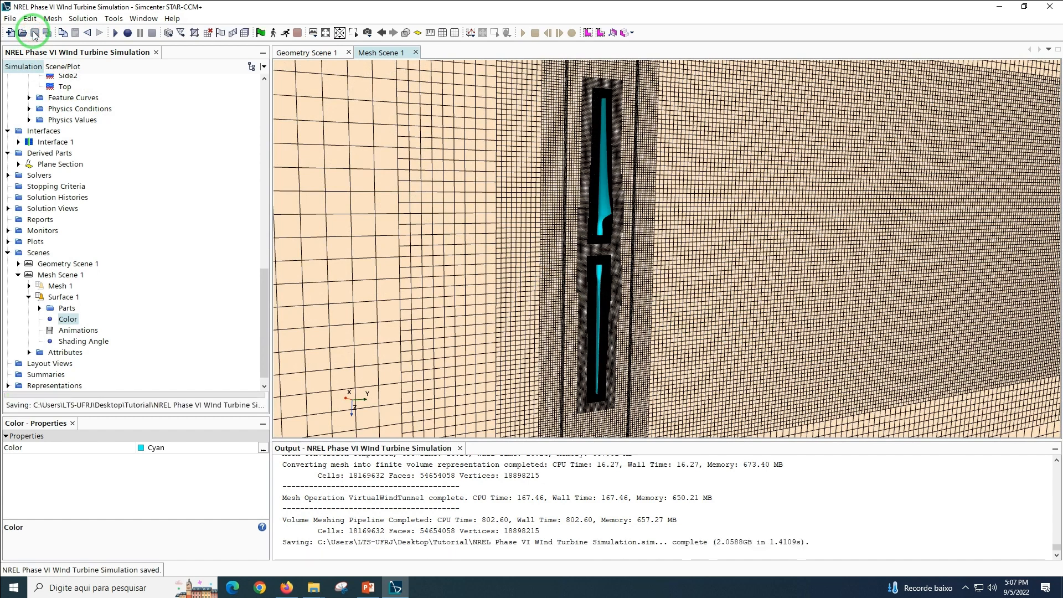
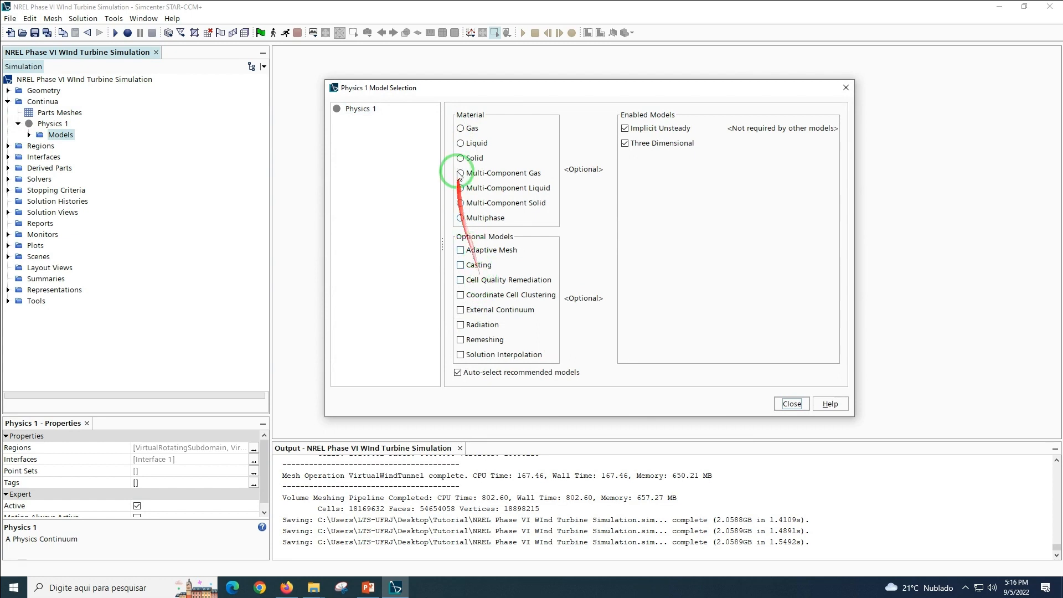
Enable the Gas, Segregated Flow, Constant Density and Turbulent models for the Physics 1 continuum
left_click(461, 129)
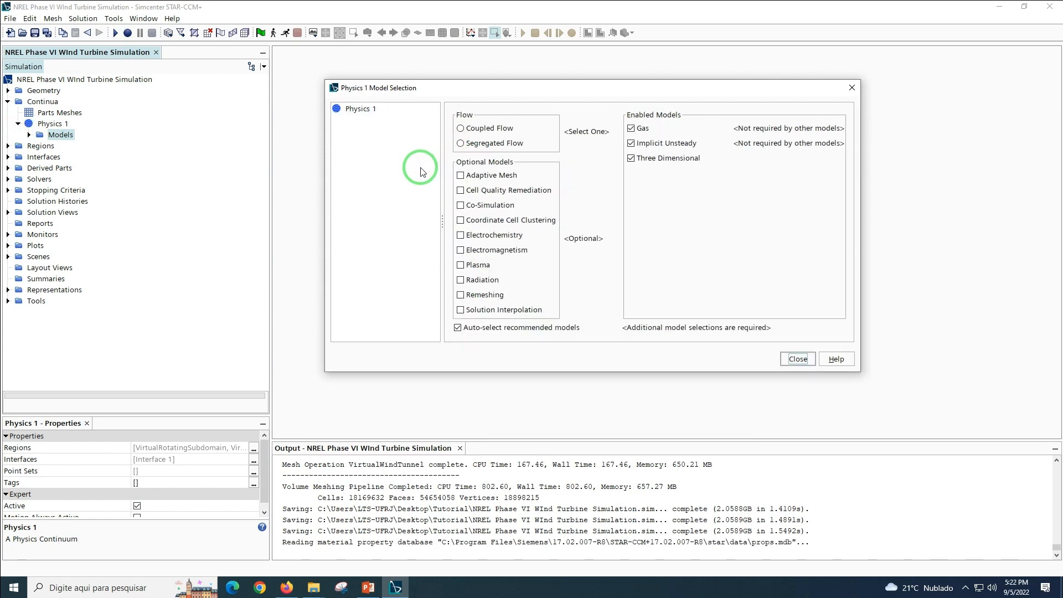
left_click(461, 144)
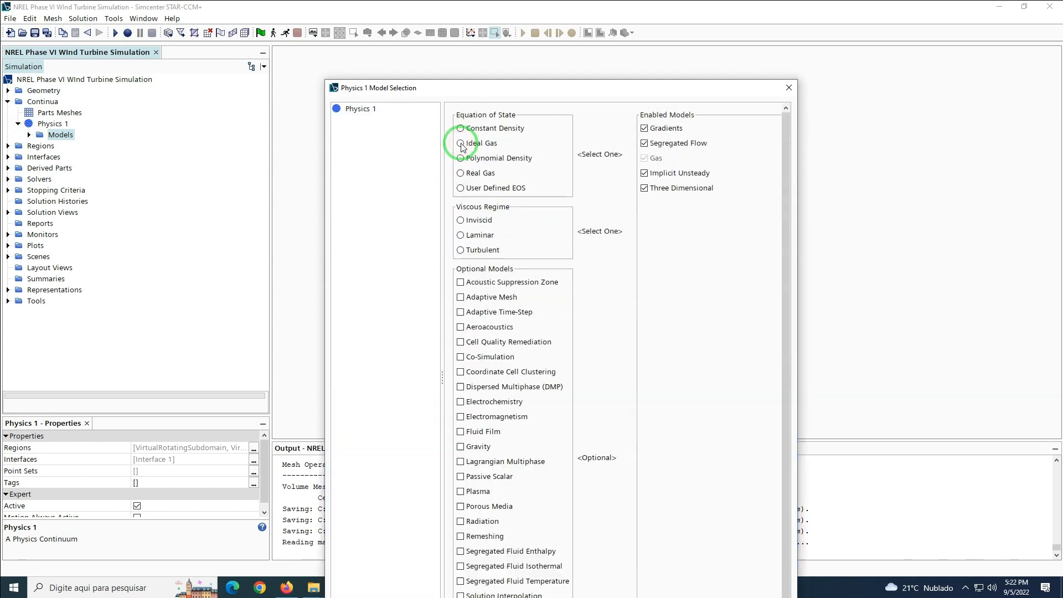
left_click(461, 128)
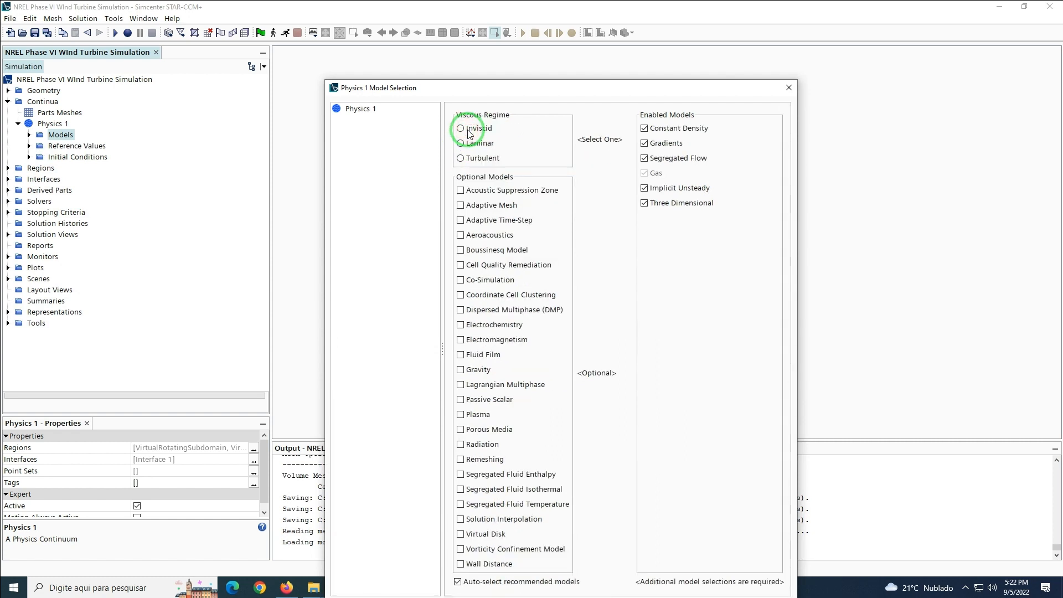
left_click(460, 158)
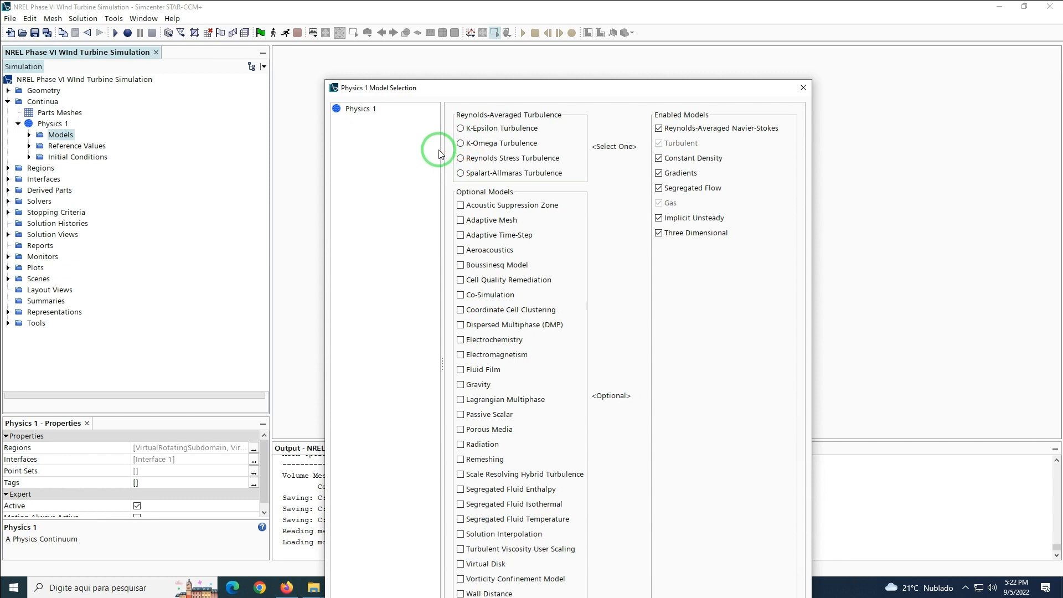
Add Reynolds Stress Turbulence with Elliptic Blending and Cell Quality Remediation to Physics 1, and finish the model selection
left_click(461, 158)
left_click(461, 128)
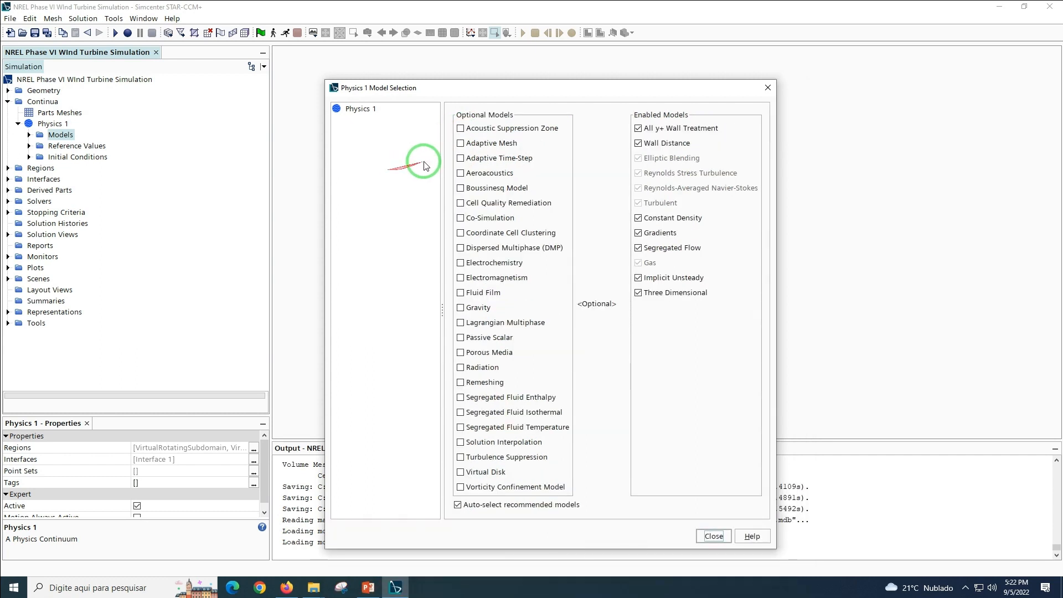
left_click(460, 203)
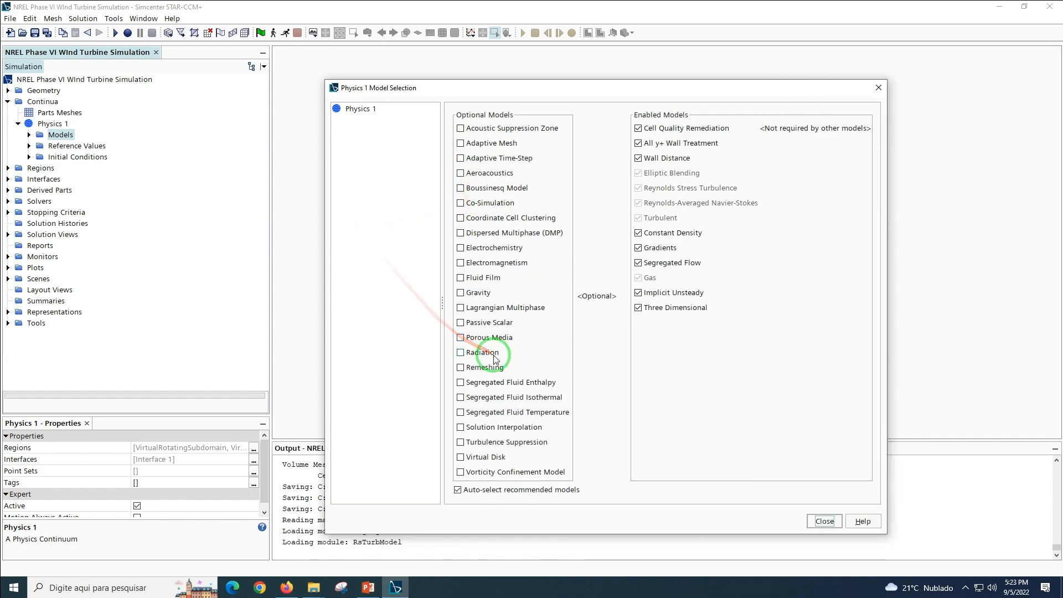
left_click(823, 520)
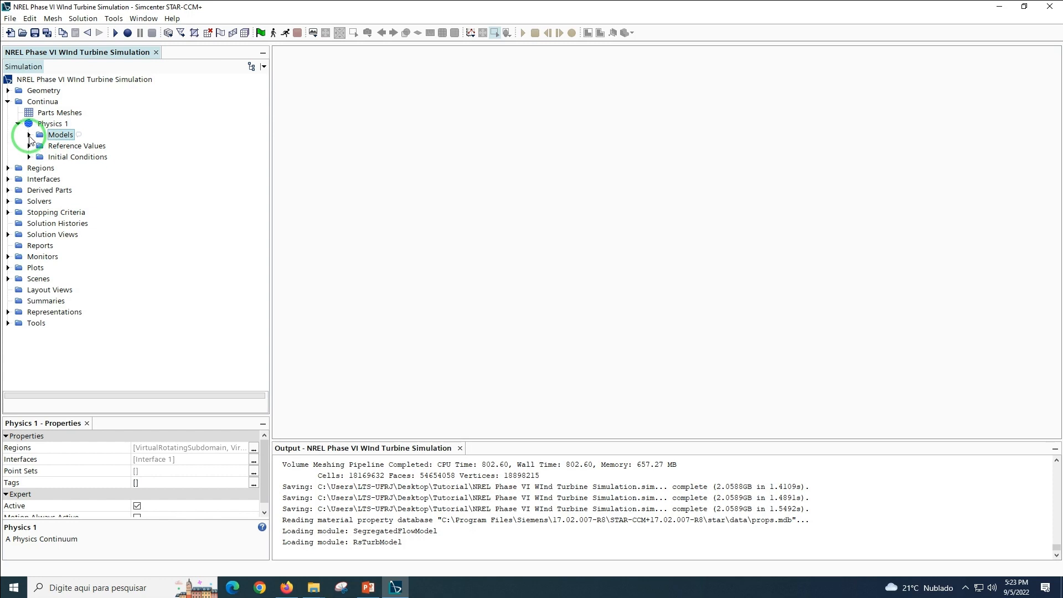
Set the constant density of Air in the Gas model of Physics 1 to 1.24509 kg/m^3
left_click(30, 135)
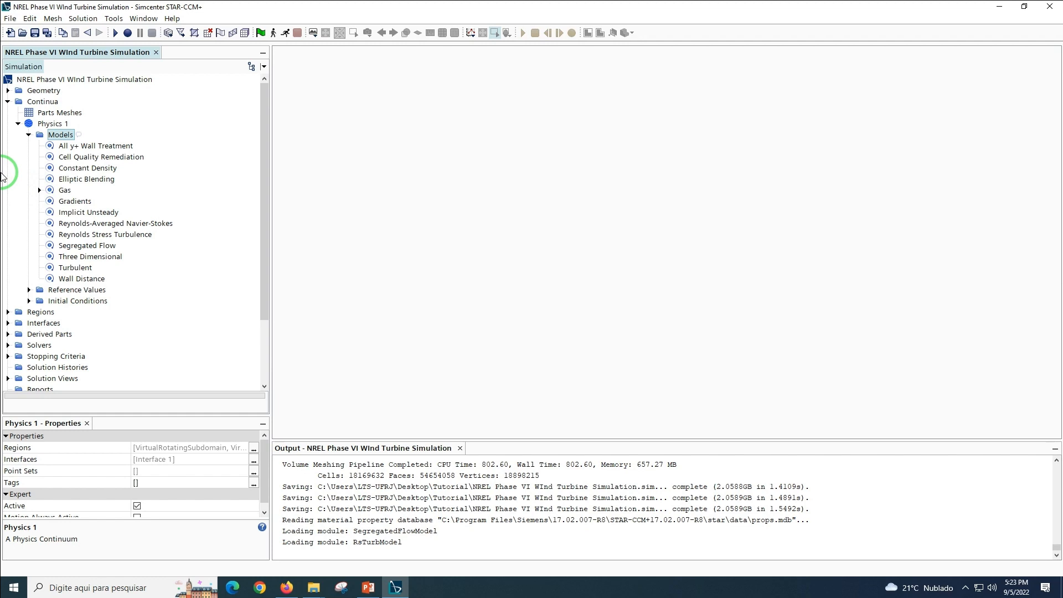
left_click(39, 190)
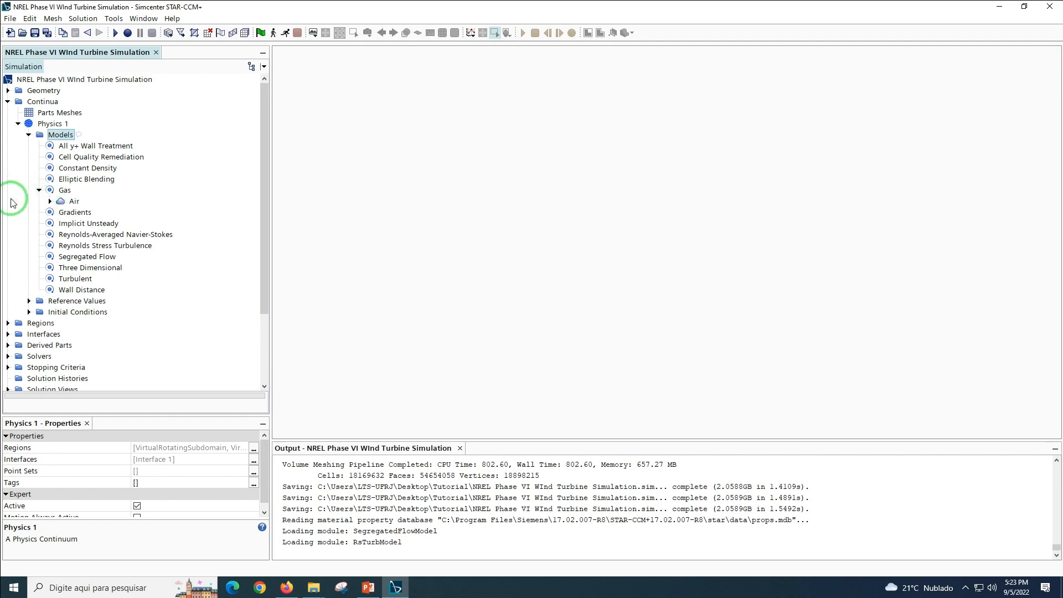
left_click(50, 202)
left_click(59, 213)
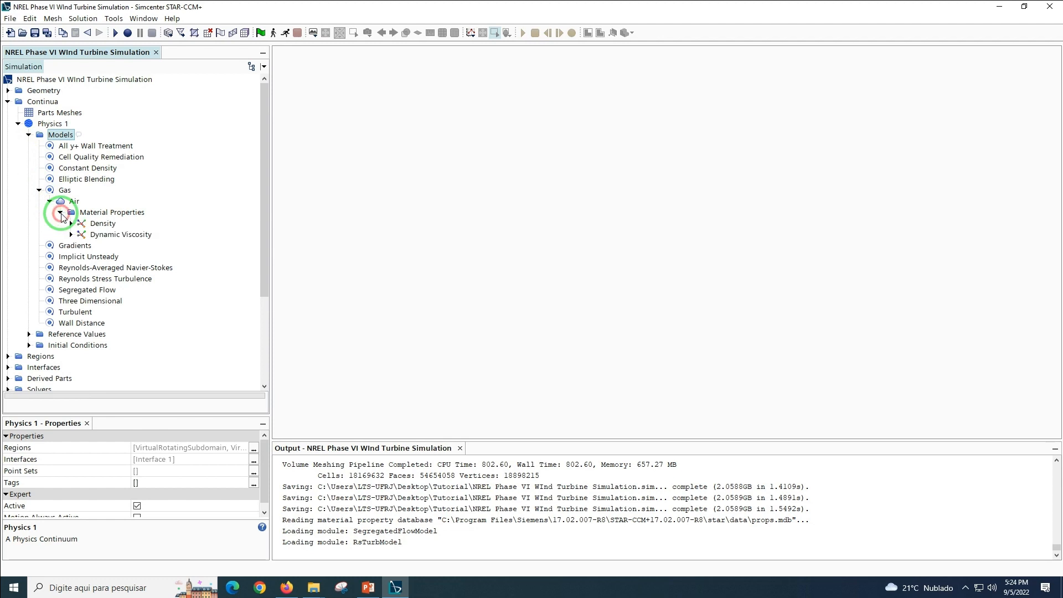
left_click(71, 223)
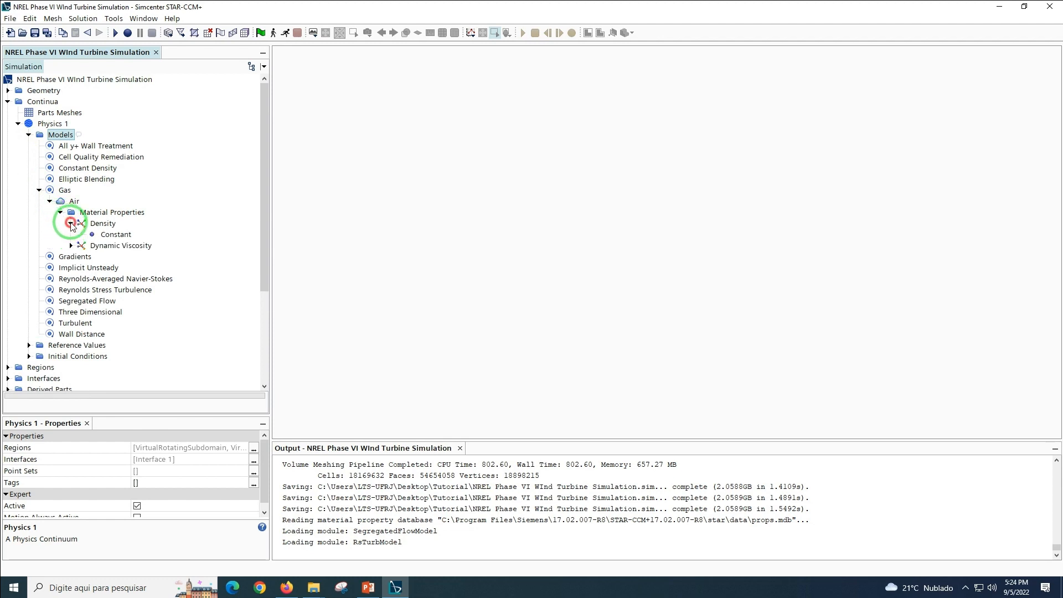
left_click(96, 236)
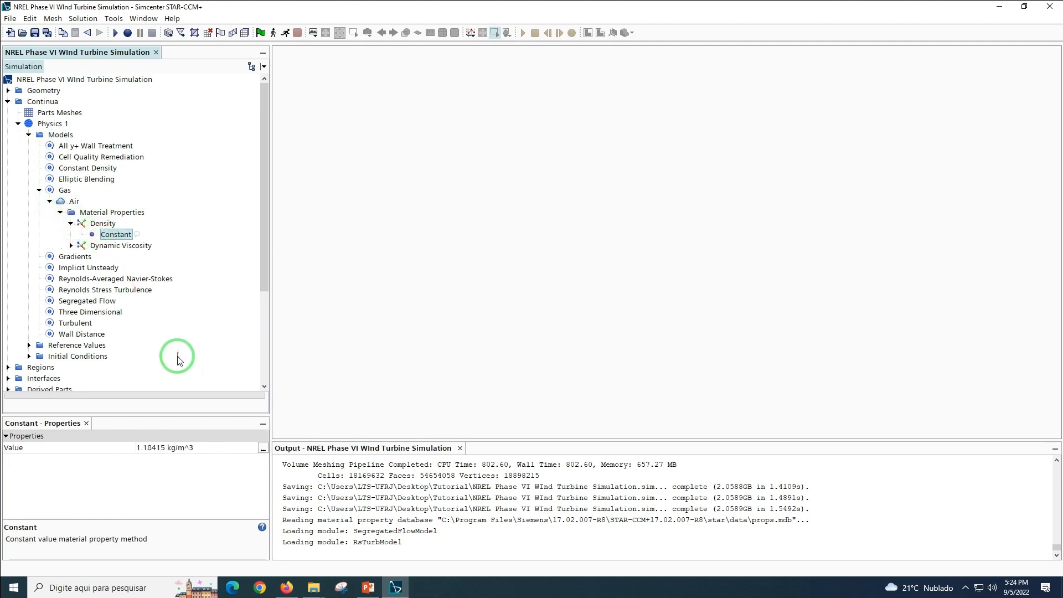
left_click(158, 448)
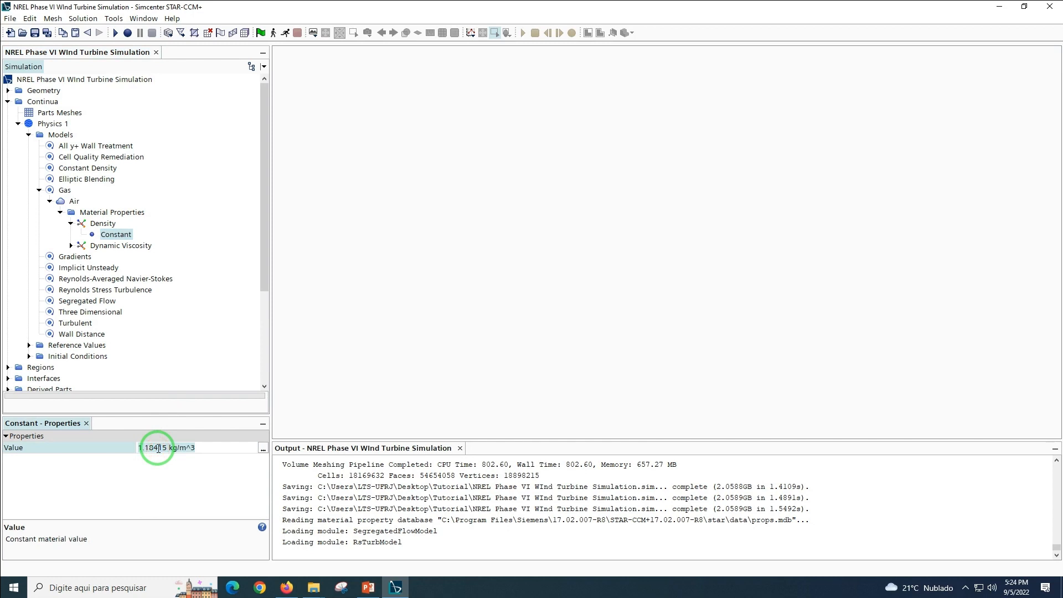
type("1.24509")
key("Return")
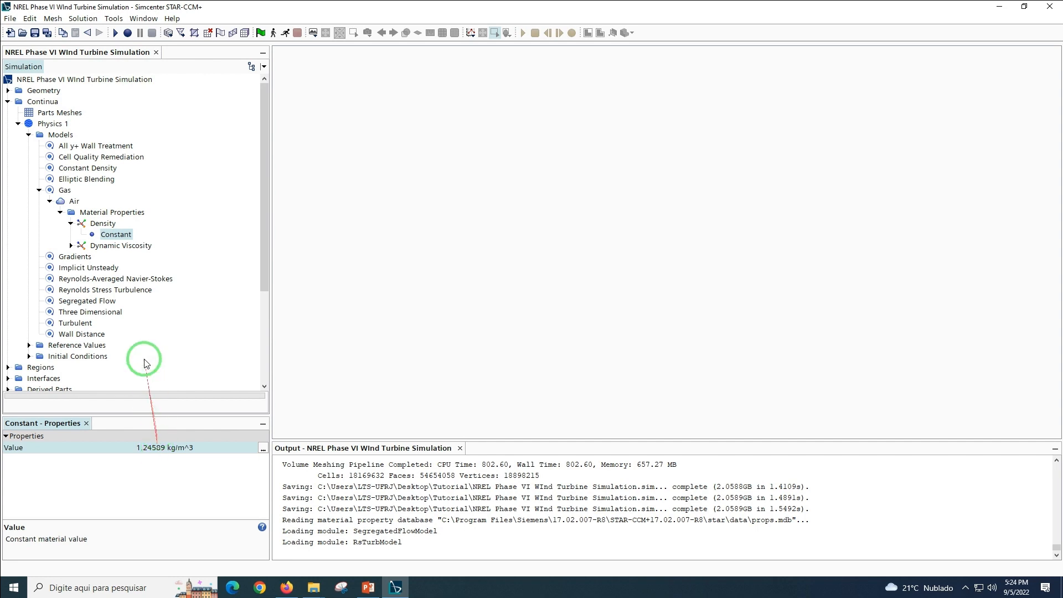
Set the initial velocity of the Physics 1 continuum to [0.0, 10.047129, 0.0] m/s
scroll(133, 222, "down", 4)
left_click(117, 97)
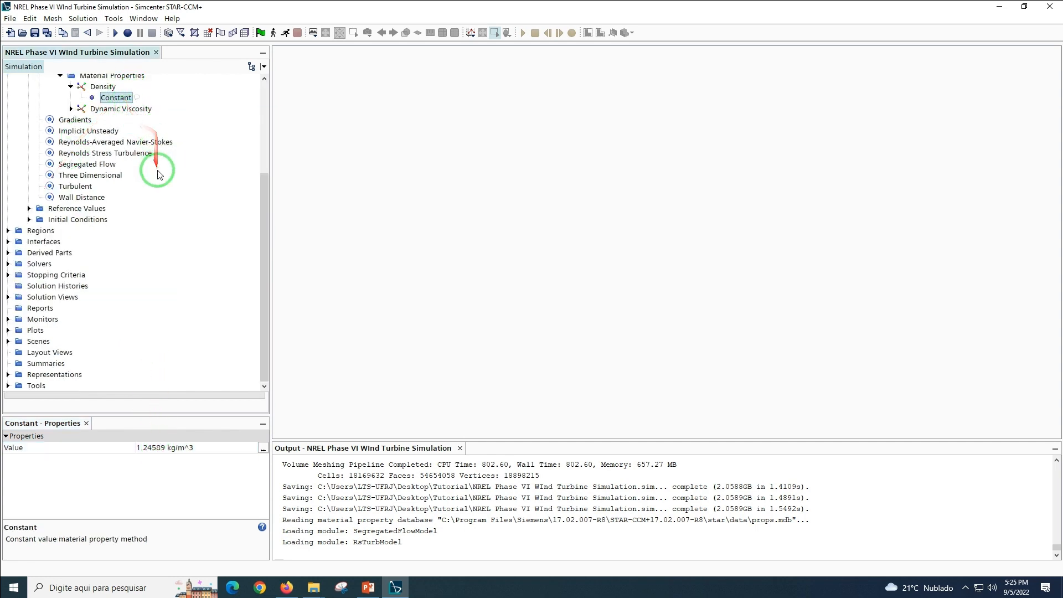
left_click(29, 220)
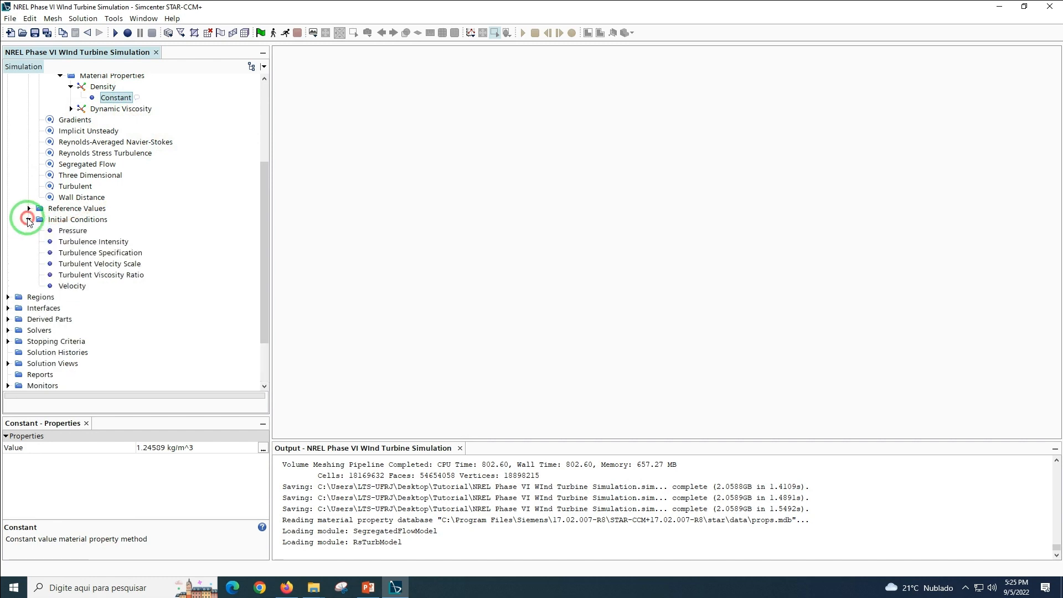
left_click(75, 219)
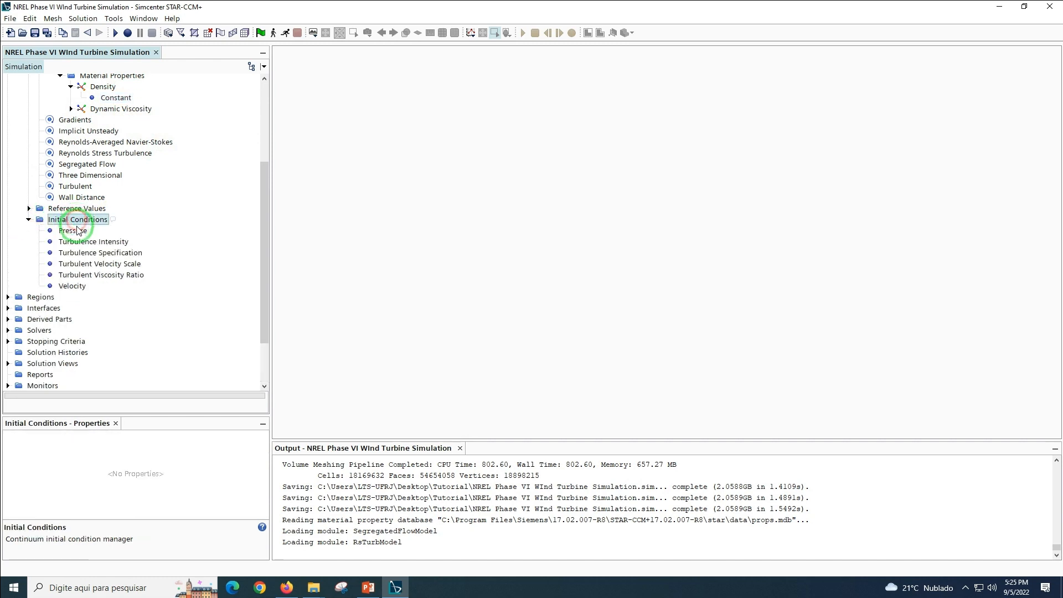
left_click(72, 286)
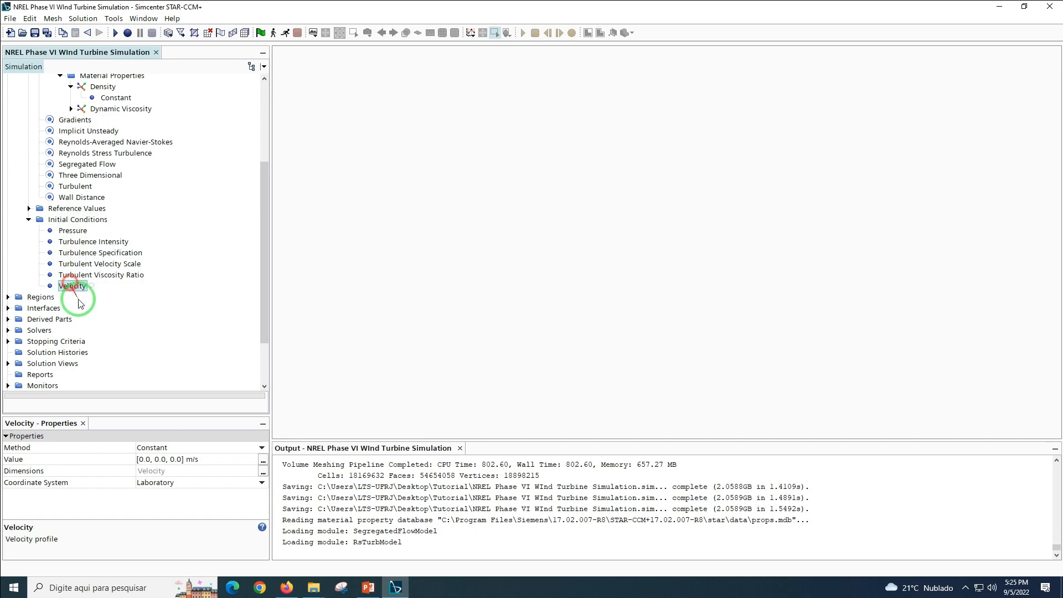
left_click(166, 464)
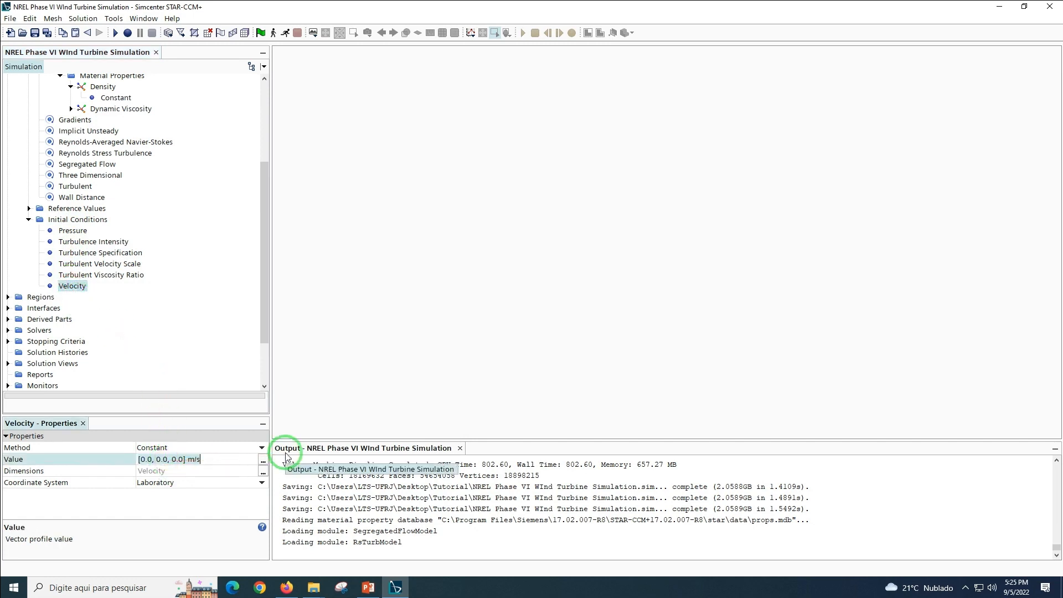
type("10")
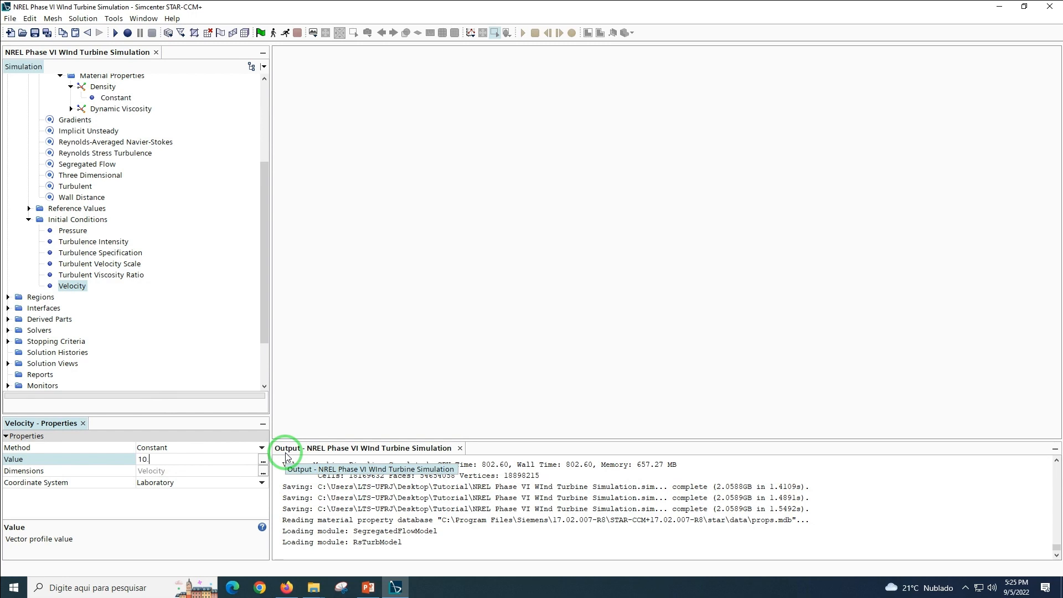
type(".0")
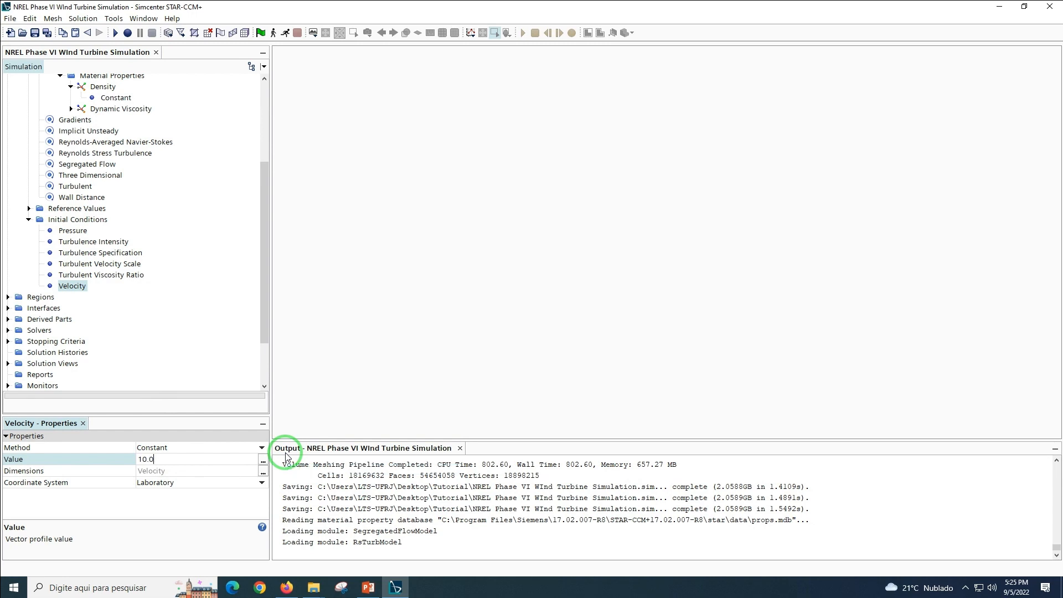
type("4712")
key("Home")
type("0")
key("Return")
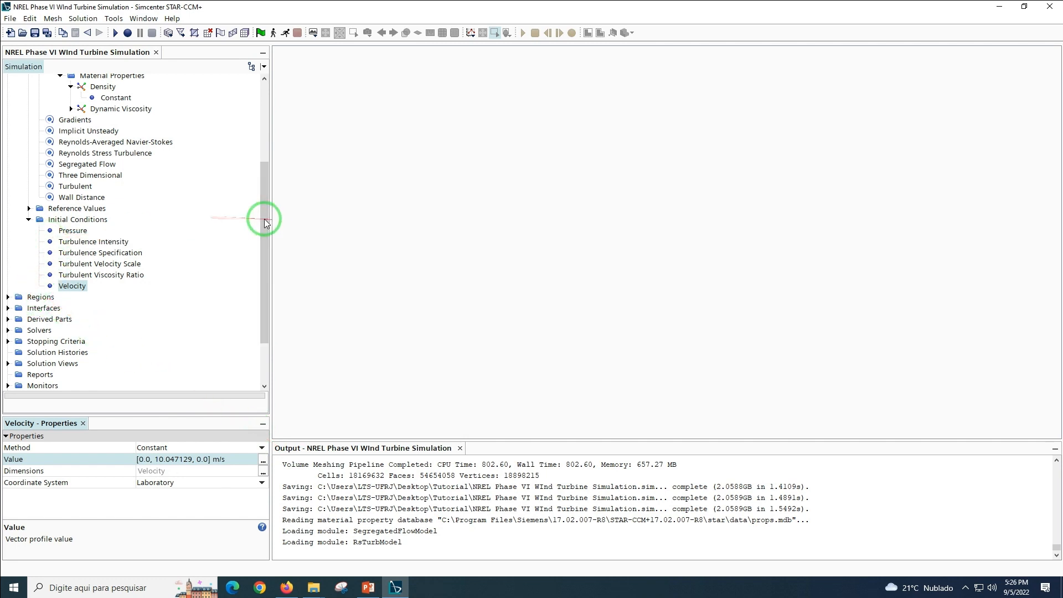
Create a Rotation motion and set its axis direction to [0, -1, 0]
left_click_drag(264, 218, 277, 351)
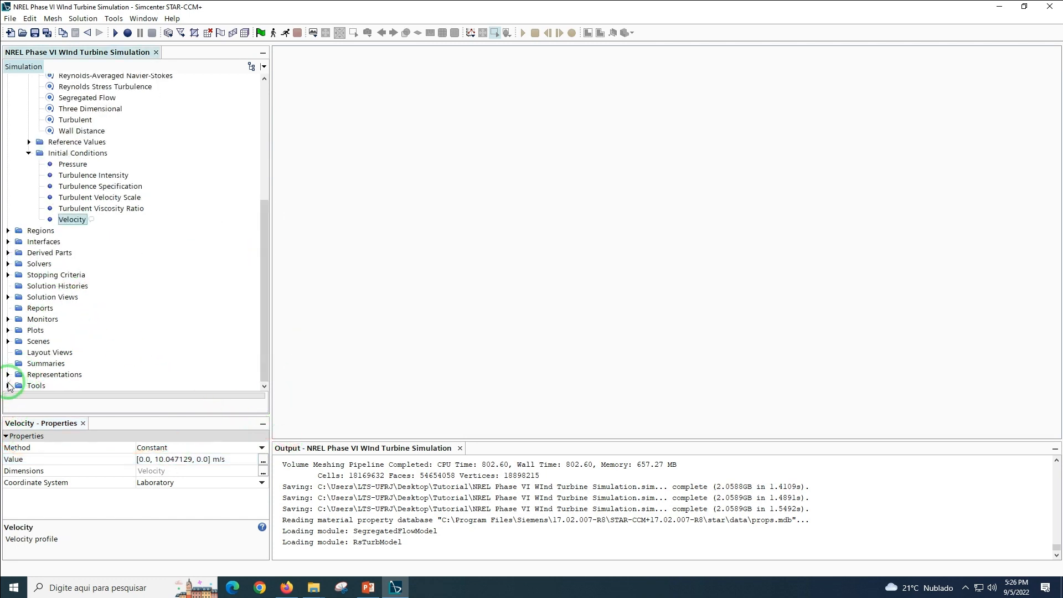
left_click(9, 384)
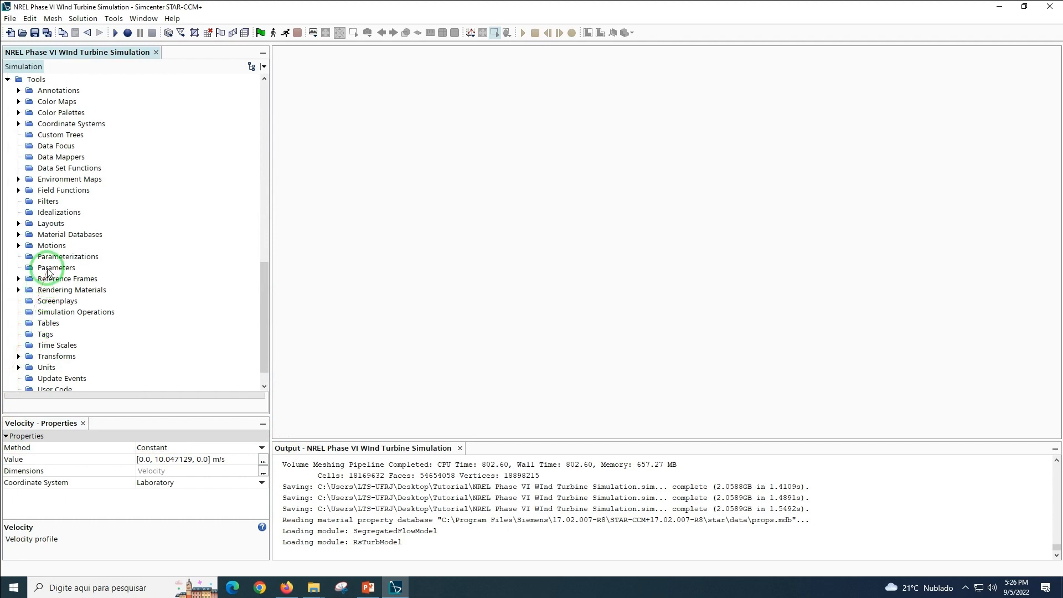
left_click(49, 246)
right_click(48, 247)
mouse_move(66, 258)
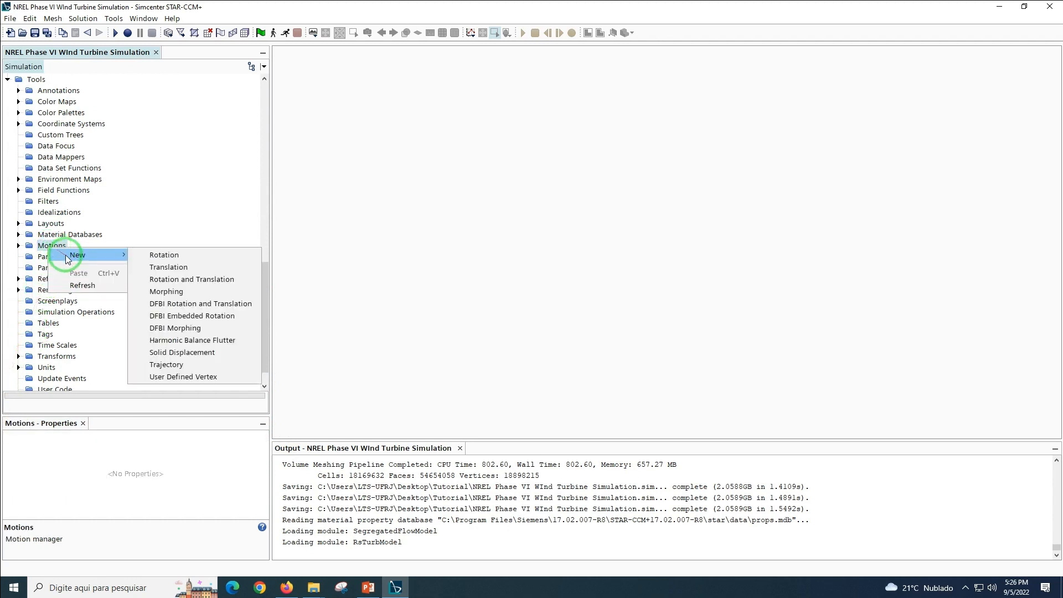
left_click(161, 255)
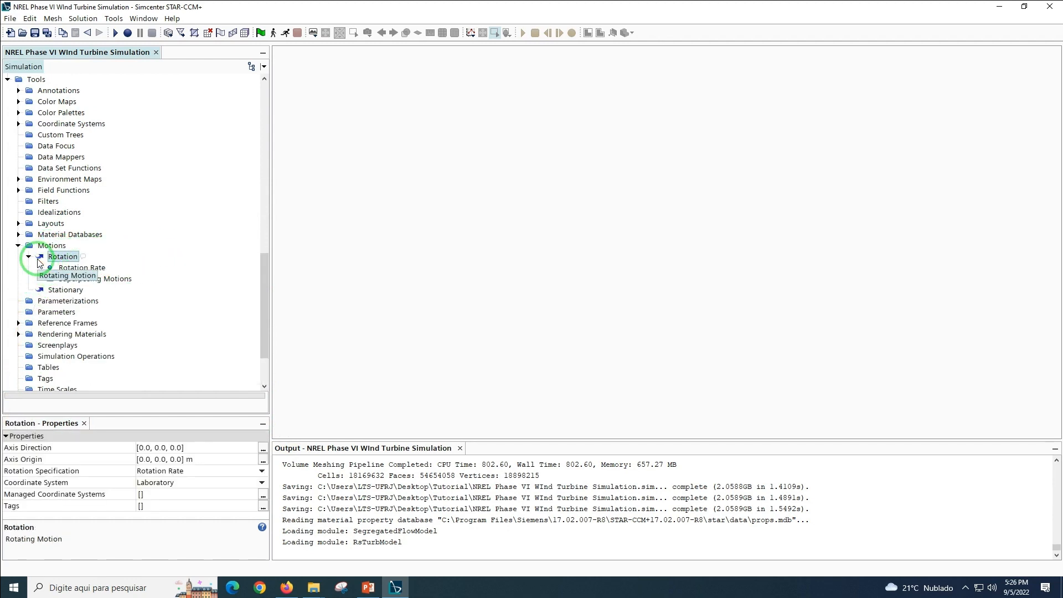
left_click(166, 449)
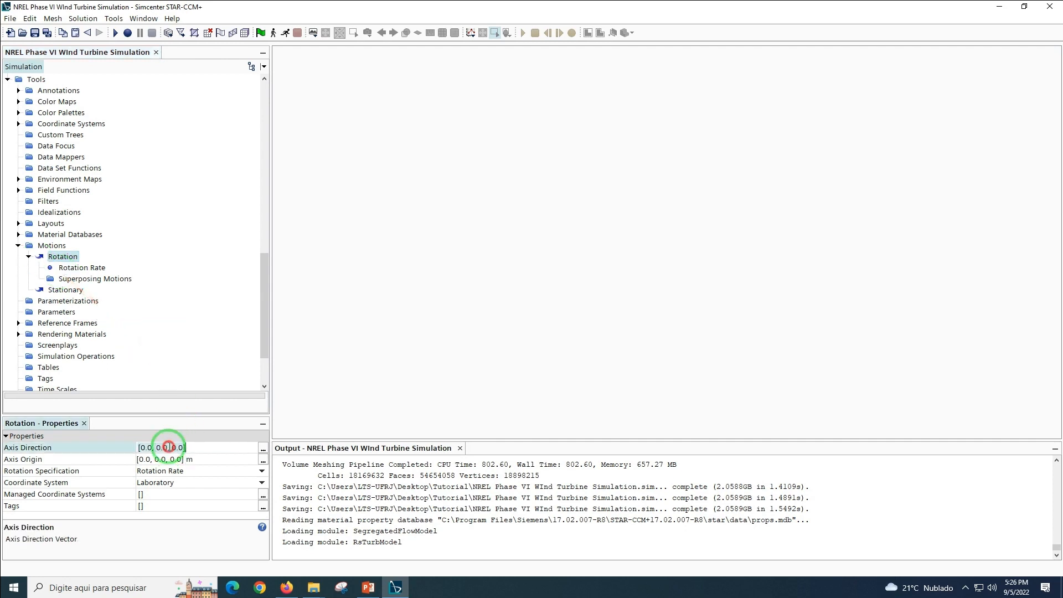
type("0 -1 0")
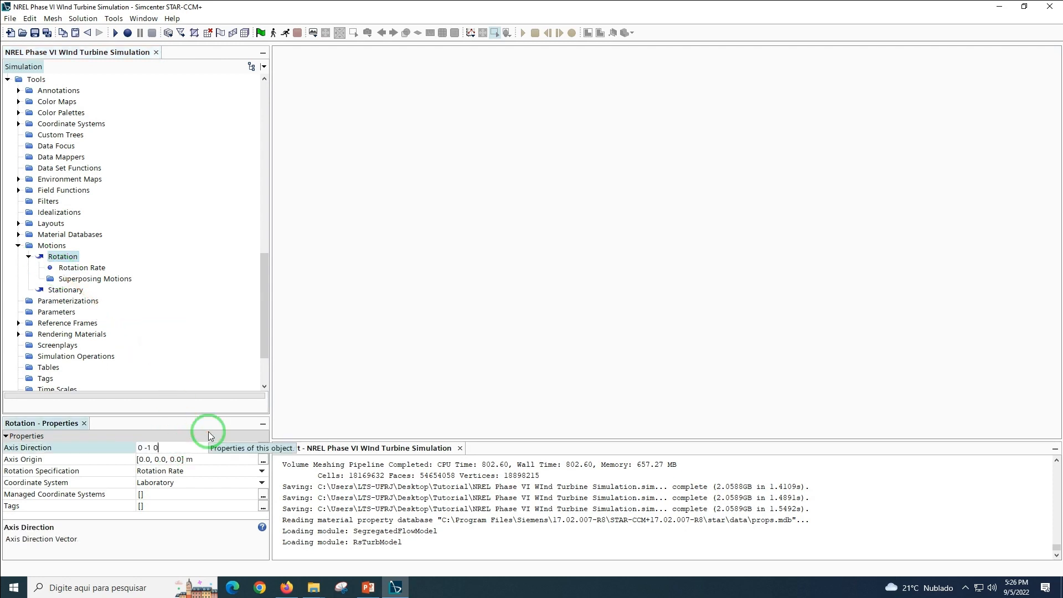
key("Return")
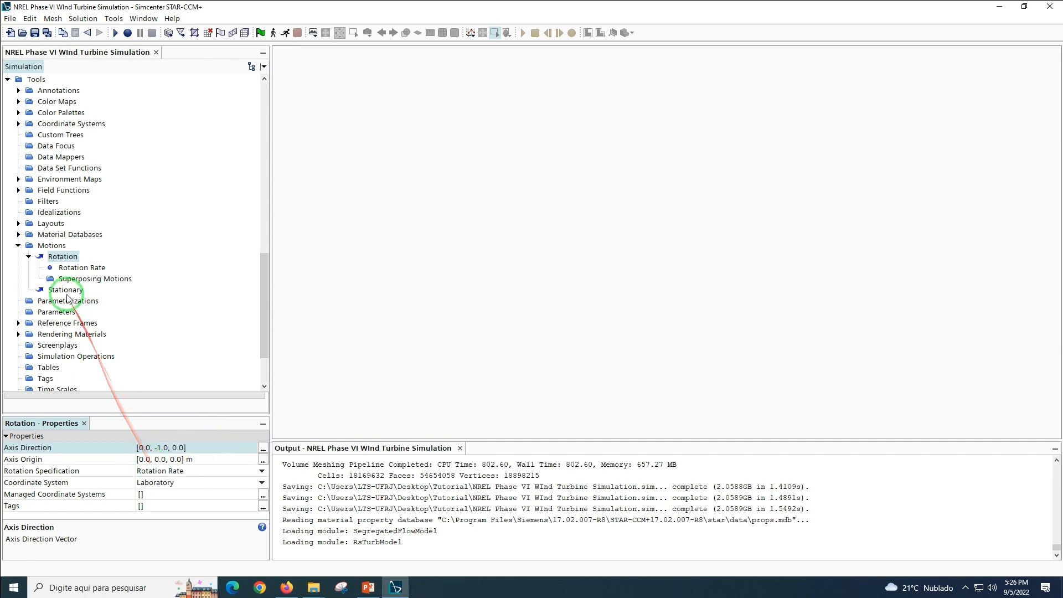
Set the rotation rate of the Rotation motion to 72.096161 rpm
left_click(77, 267)
left_click(195, 447)
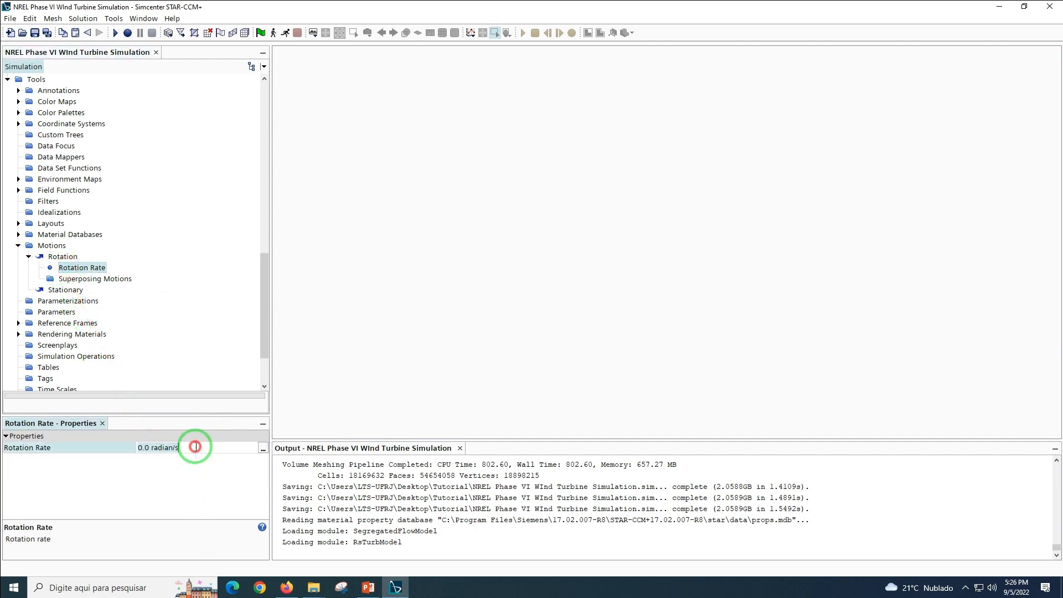
type("72")
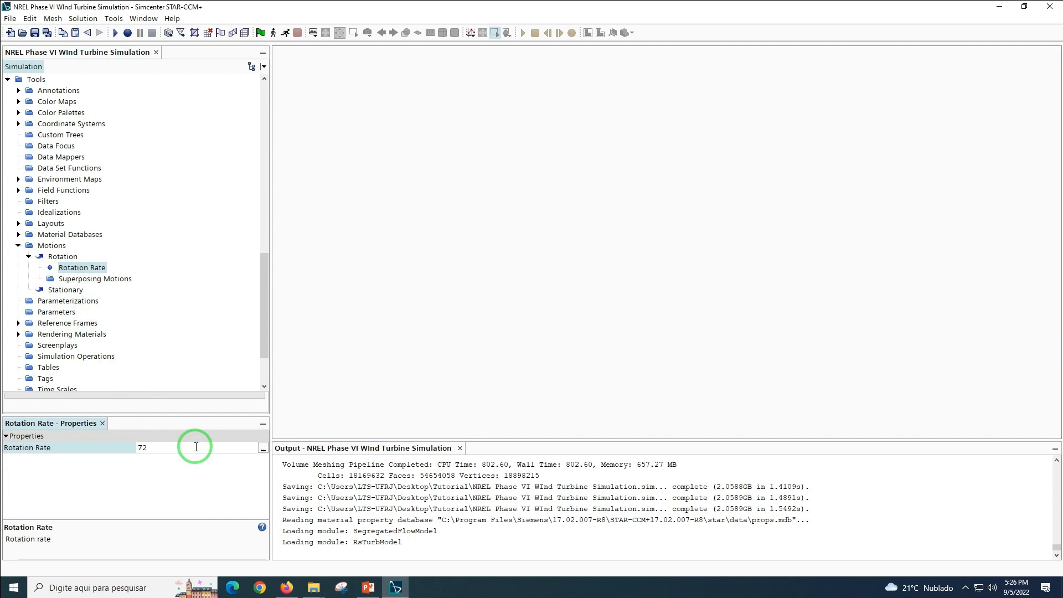
type(".09616")
type("1 rpm")
key("Return")
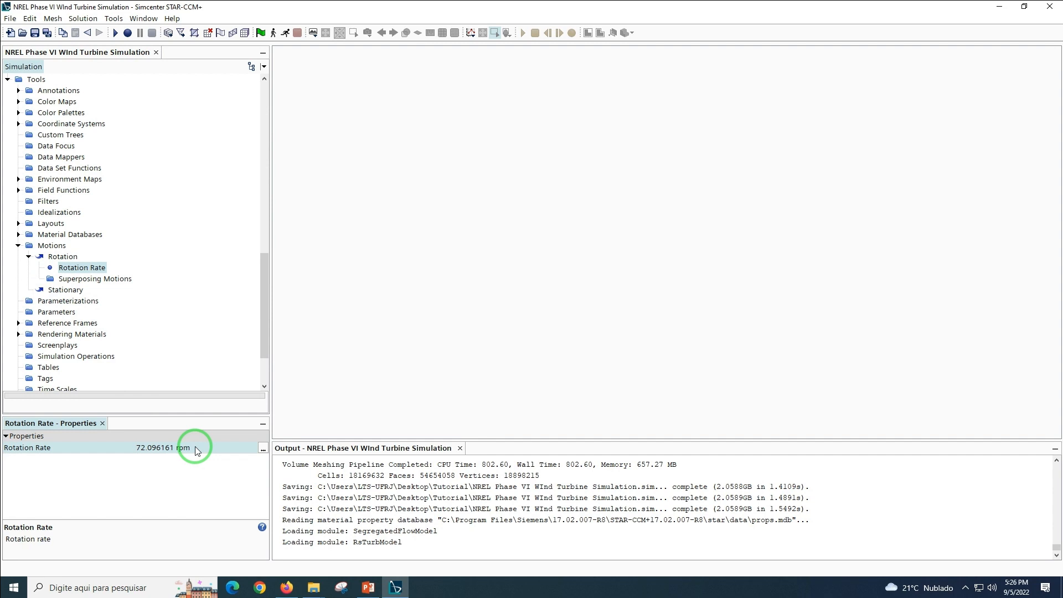
Create a local Cartesian coordinate system under the Laboratory coordinate system
scroll(113, 193, "up", 2)
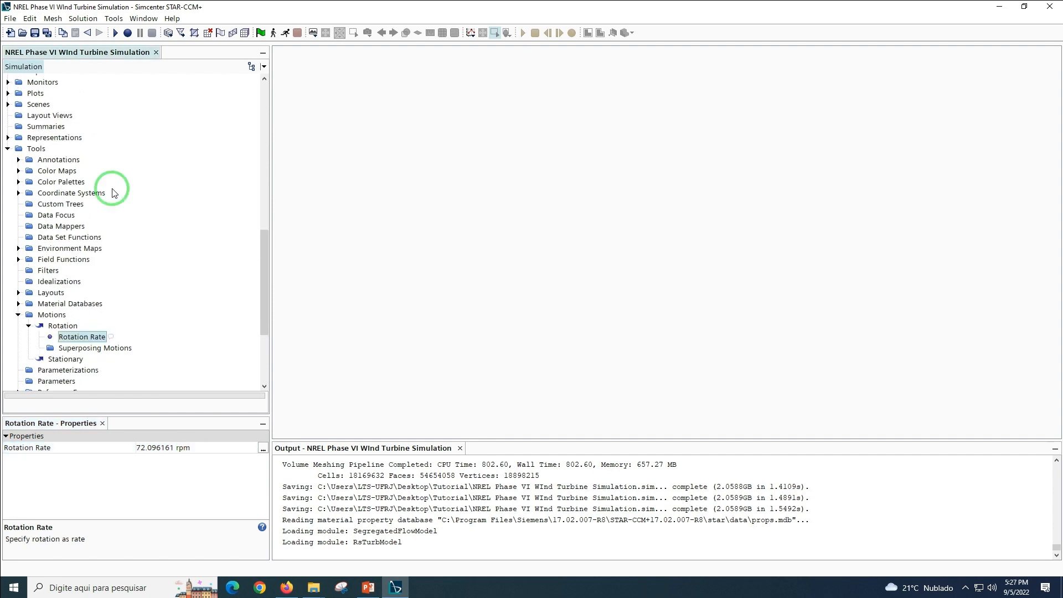
left_click(19, 194)
left_click(28, 204)
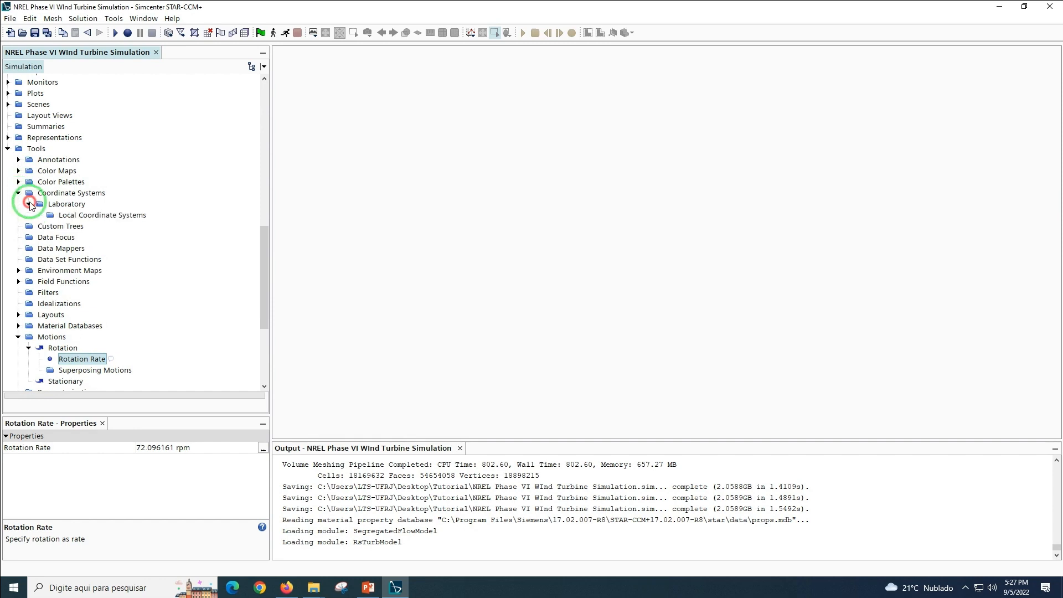
right_click(112, 219)
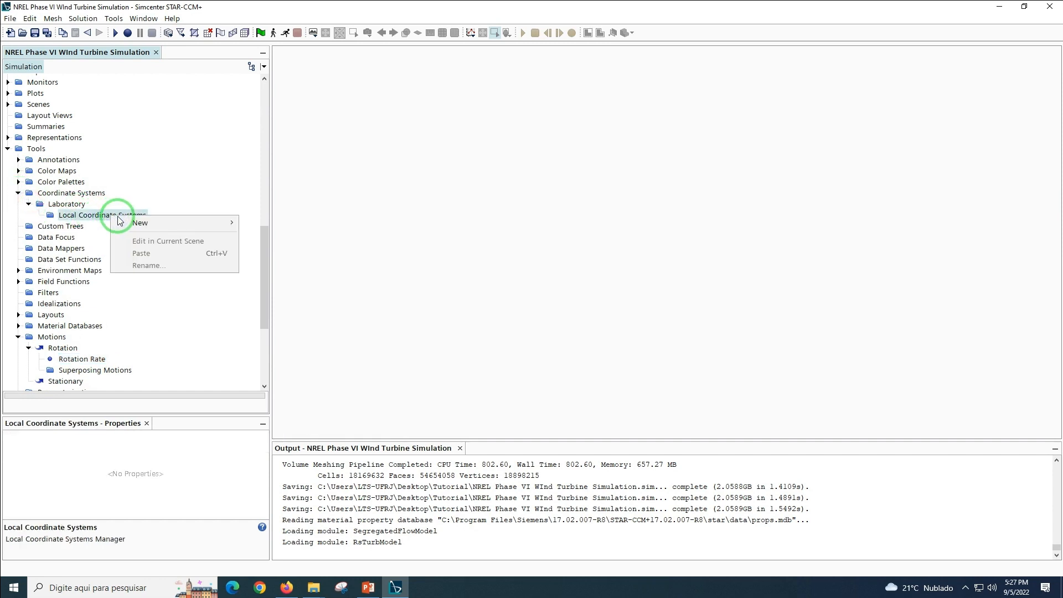
mouse_move(177, 220)
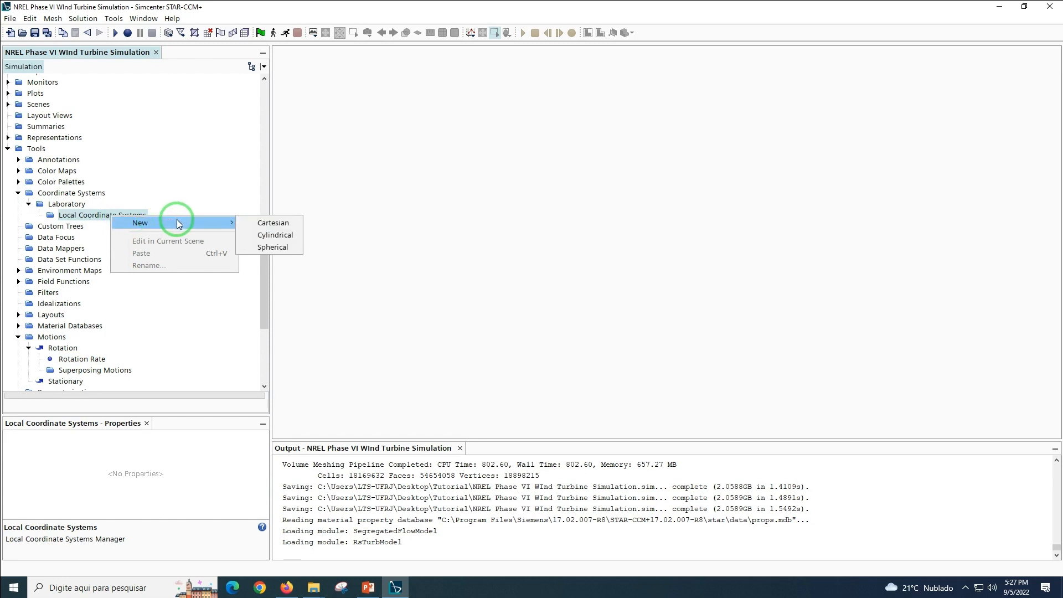
left_click(260, 222)
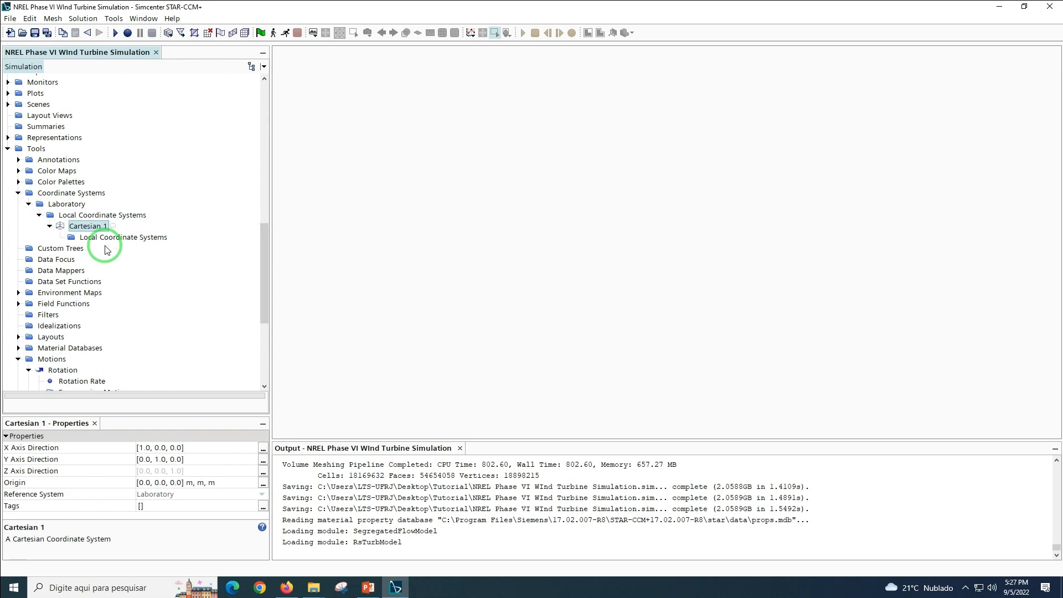
Assign Cartesian 1 as the managed coordinate system of the Rotation motion
left_click_drag(263, 287, 261, 347)
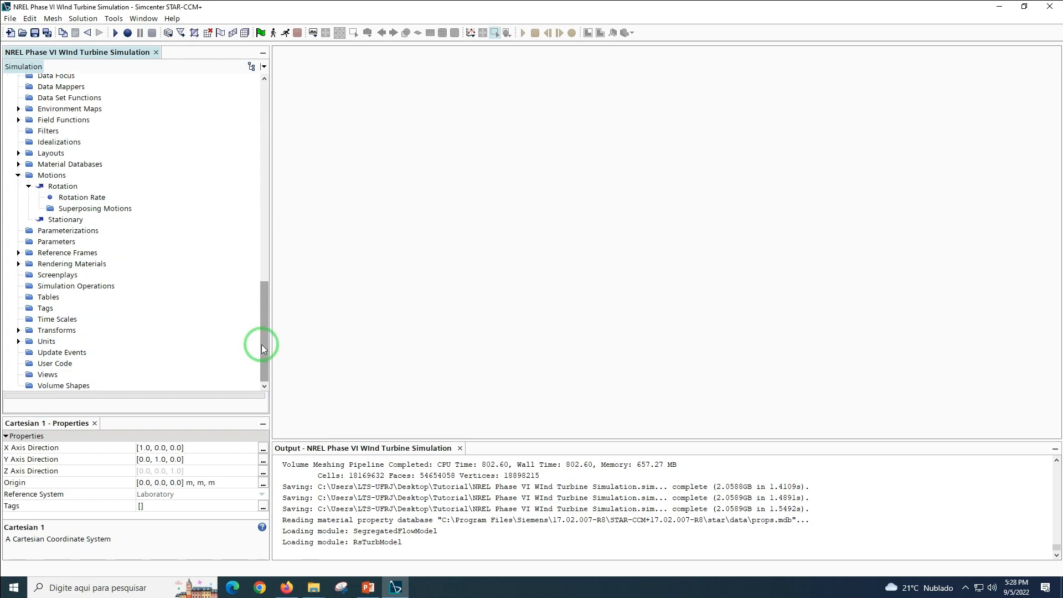
left_click(64, 187)
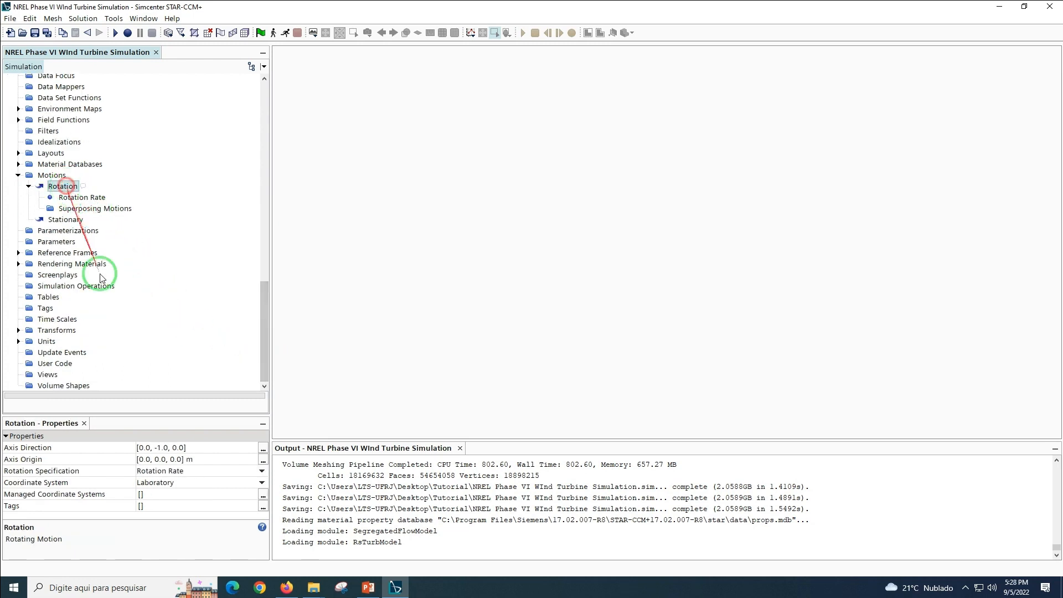
left_click(160, 494)
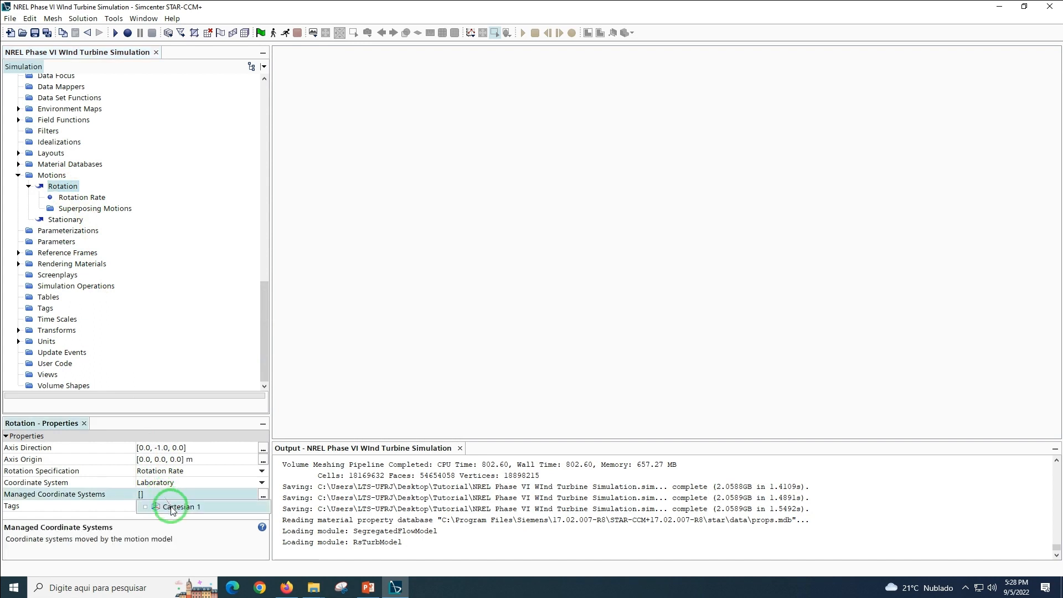
left_click(171, 507)
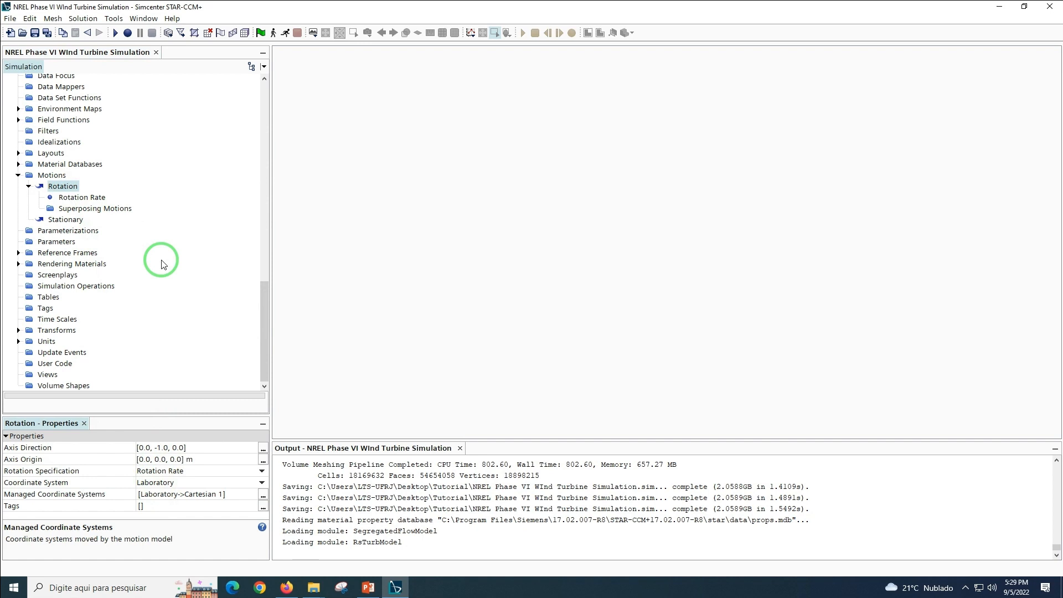
Set the motion specification of the VirtualRotatingSubdomain region to Rotation and save the simulation
left_click_drag(262, 304, 253, 163)
left_click(7, 254)
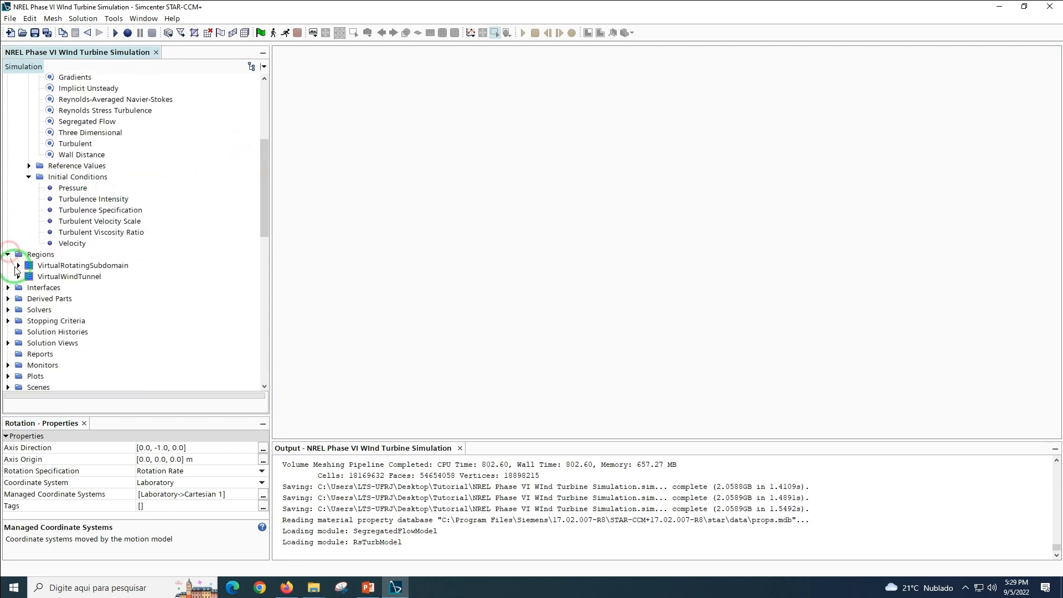
left_click(18, 265)
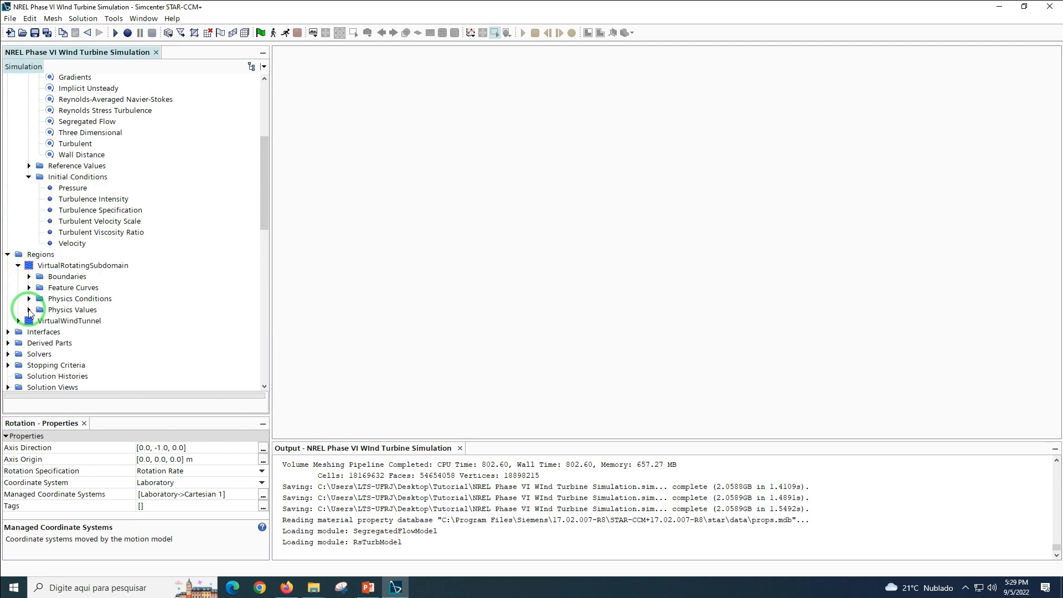
left_click(29, 310)
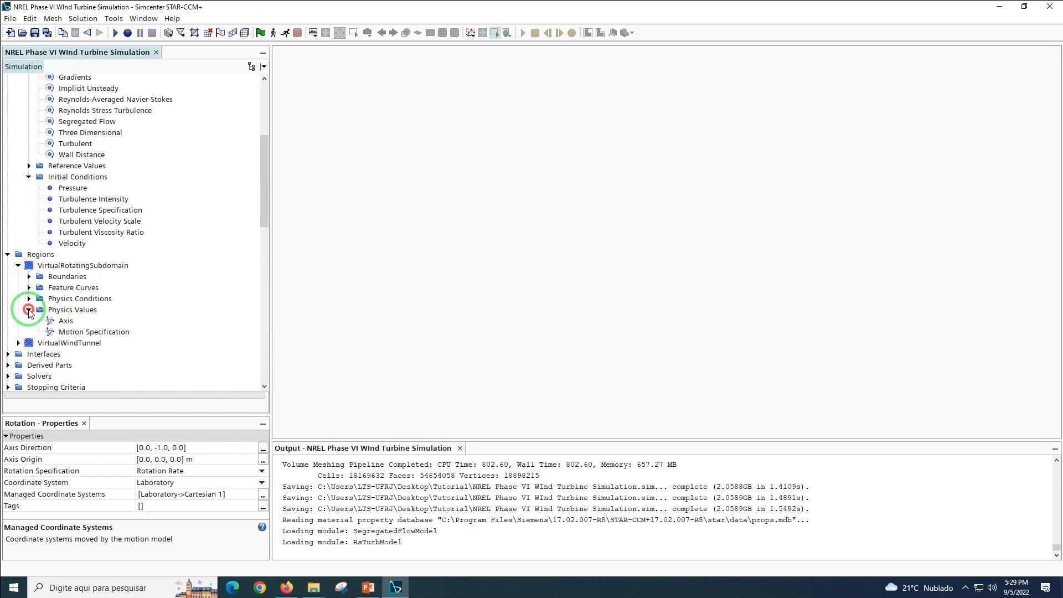
left_click(75, 334)
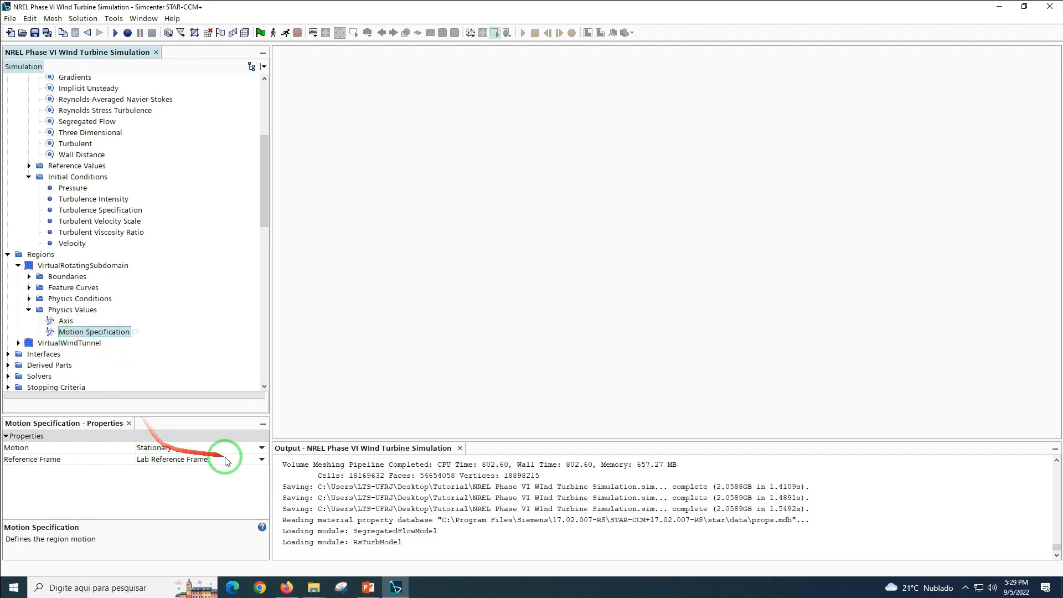
left_click(261, 450)
left_click(152, 458)
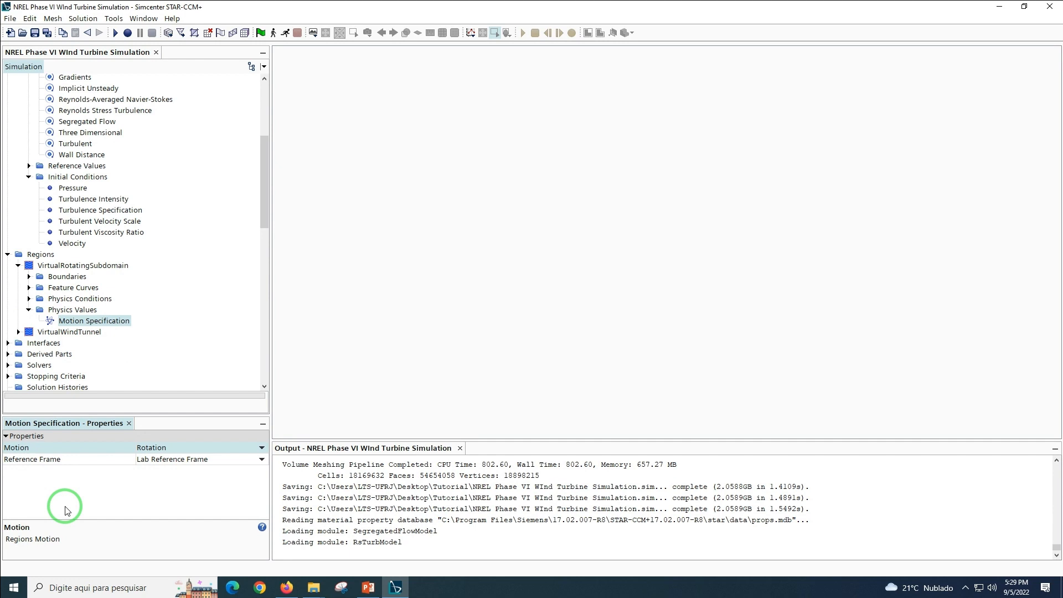
left_click(35, 34)
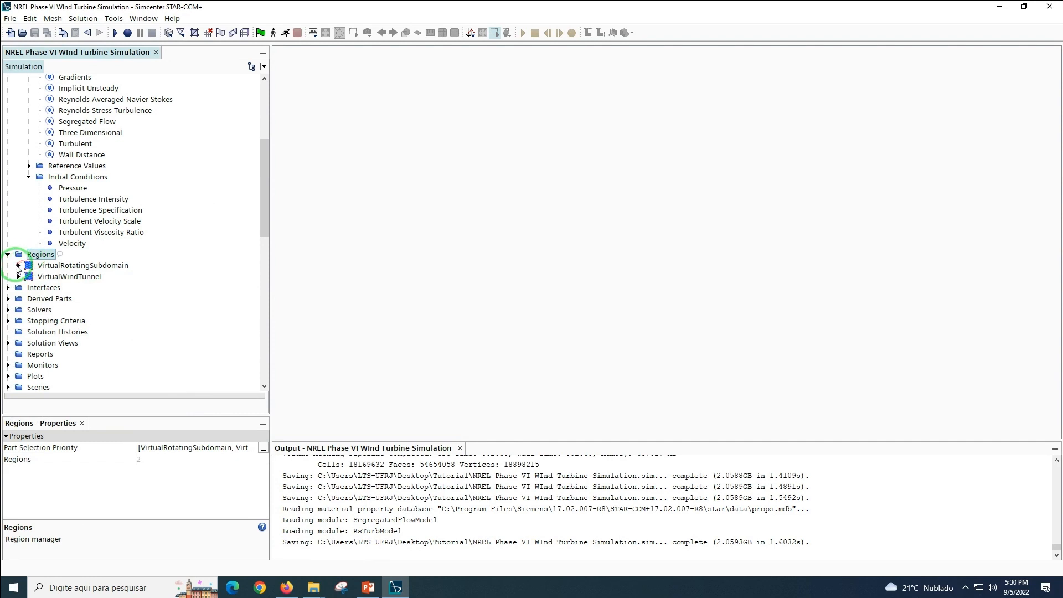
Set the shear stress specification of the RotatingPart boundary in the VirtualRotatingSubdomain region to Slip
left_click(18, 265)
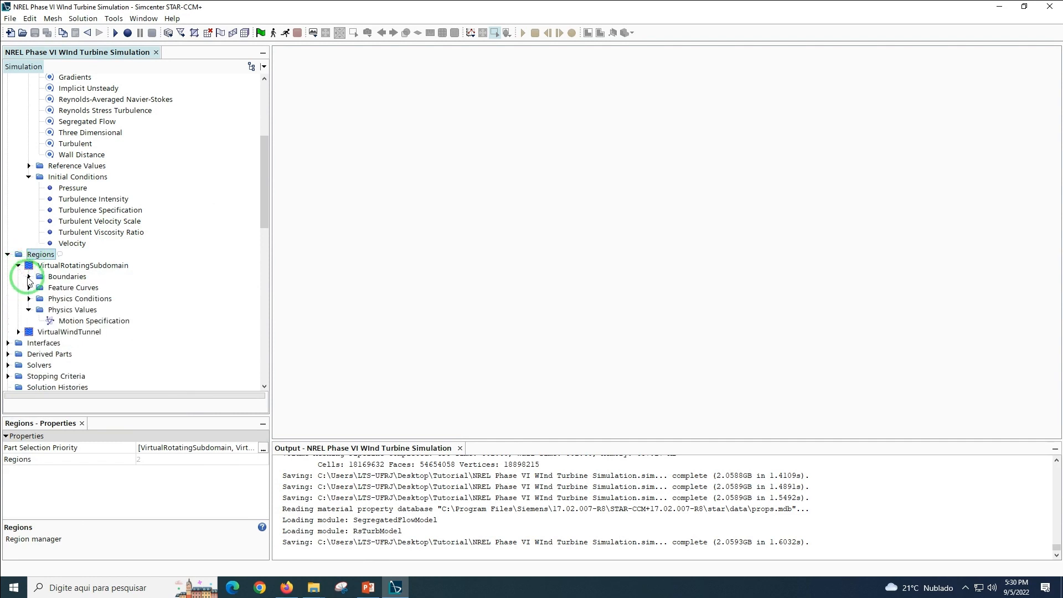
left_click(28, 277)
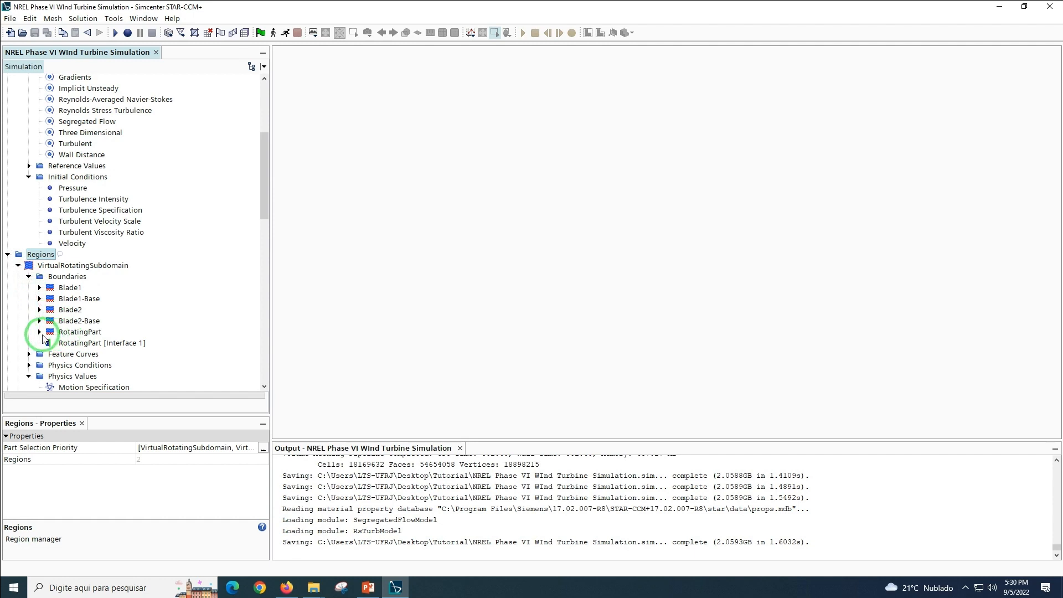
left_click(43, 334)
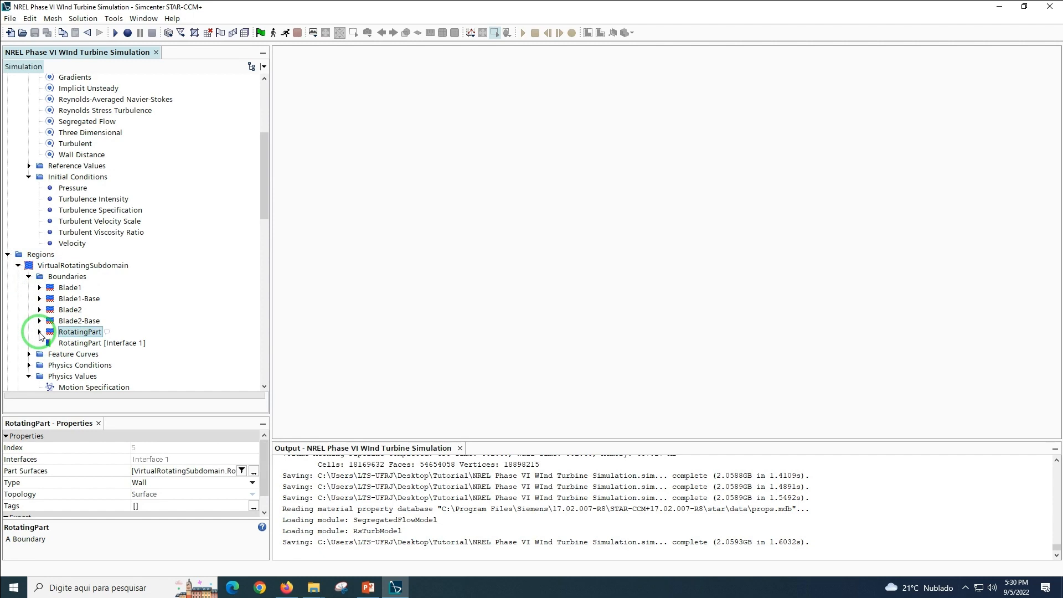
scroll(266, 214, "down", 2)
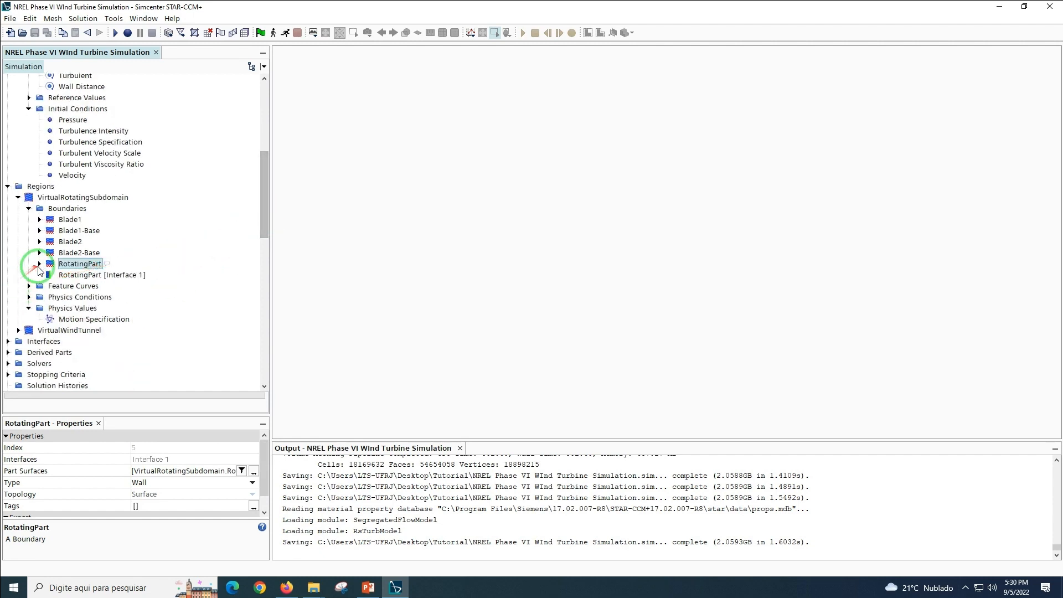
left_click(40, 265)
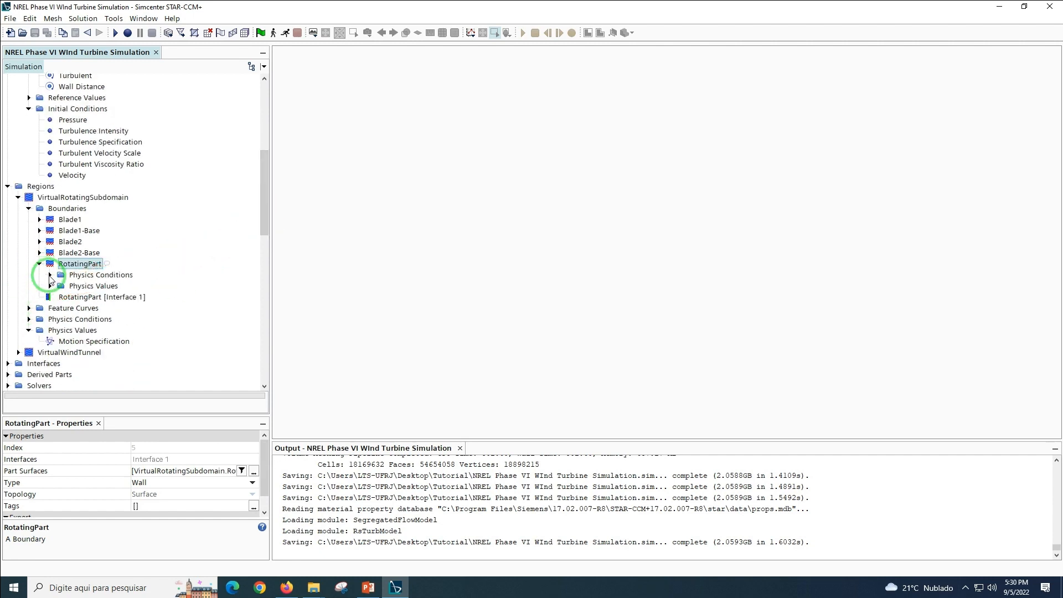
left_click(50, 275)
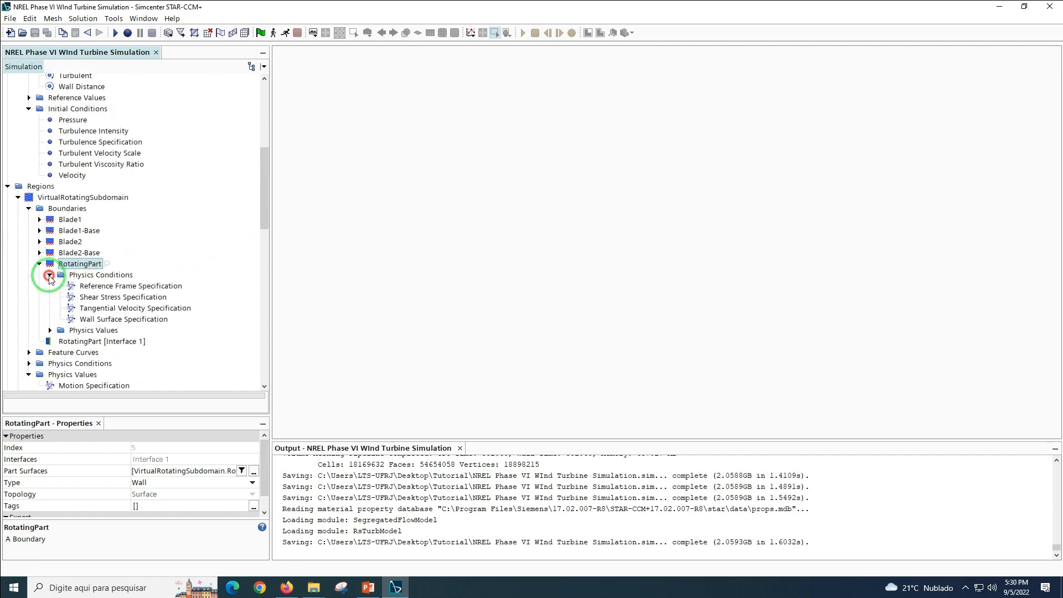
left_click(101, 299)
left_click(151, 446)
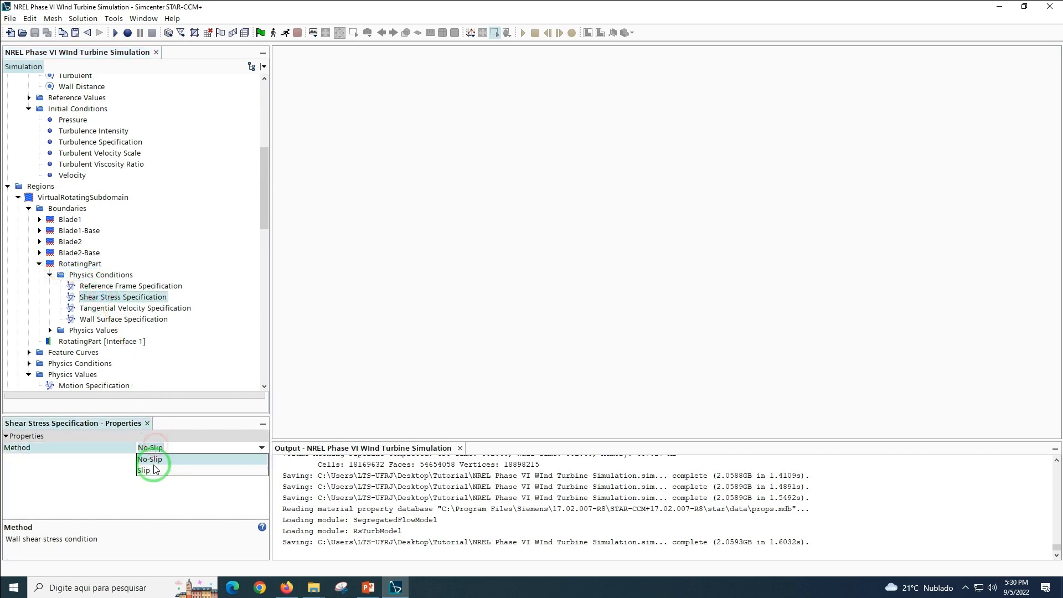
left_click(154, 469)
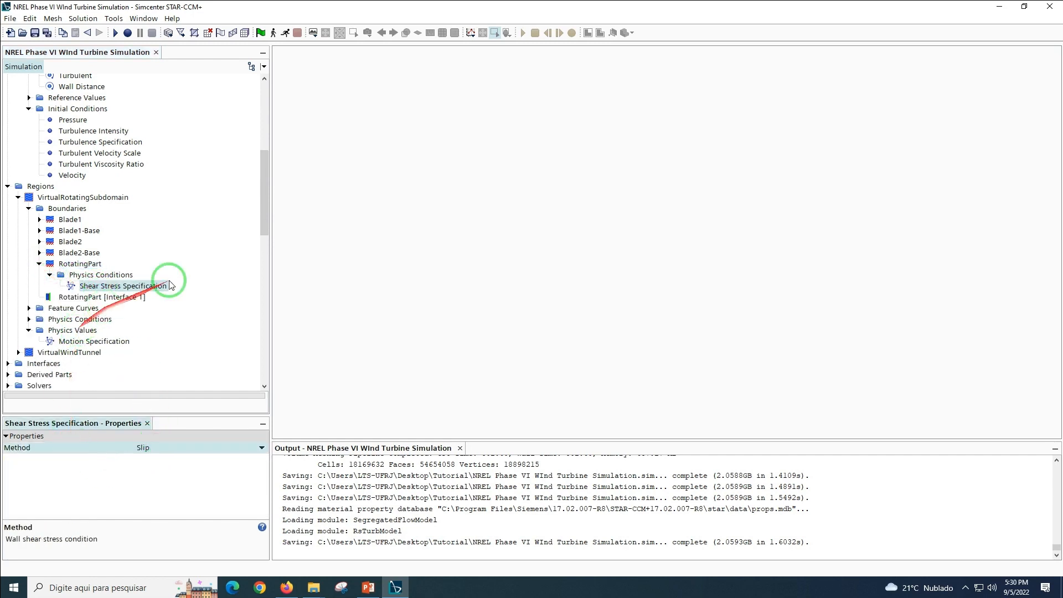
Set the Inlet boundary of the VirtualWindTunnel region to type Velocity Inlet
left_click_drag(261, 214, 270, 242)
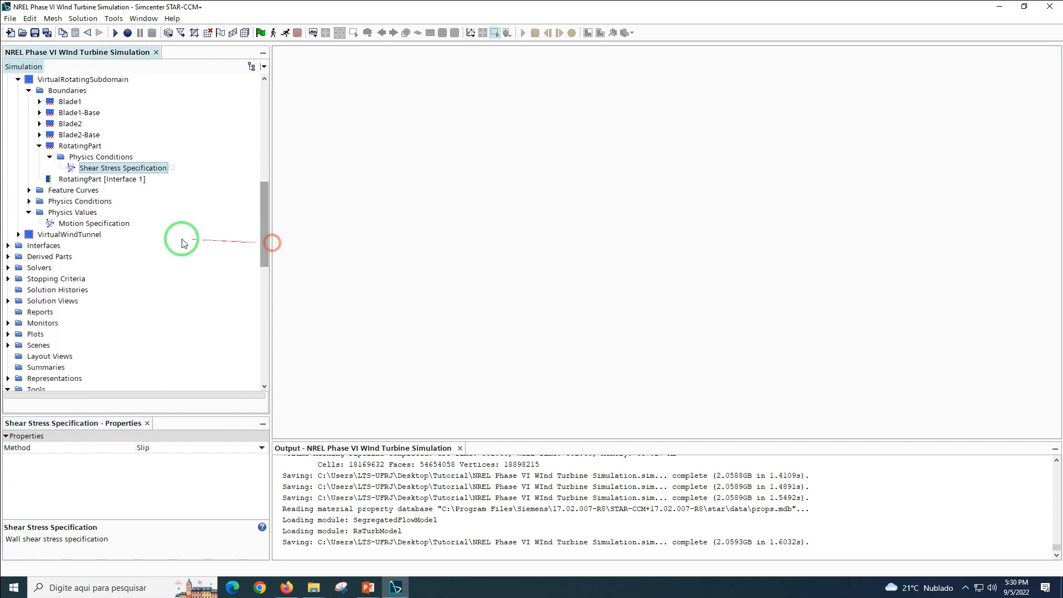
left_click(19, 234)
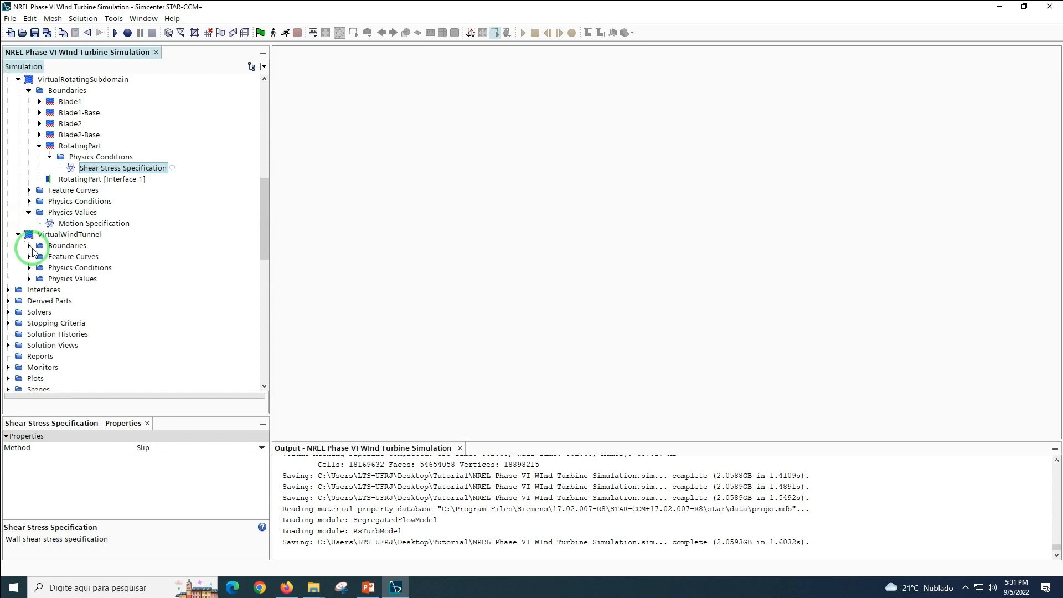
left_click(29, 246)
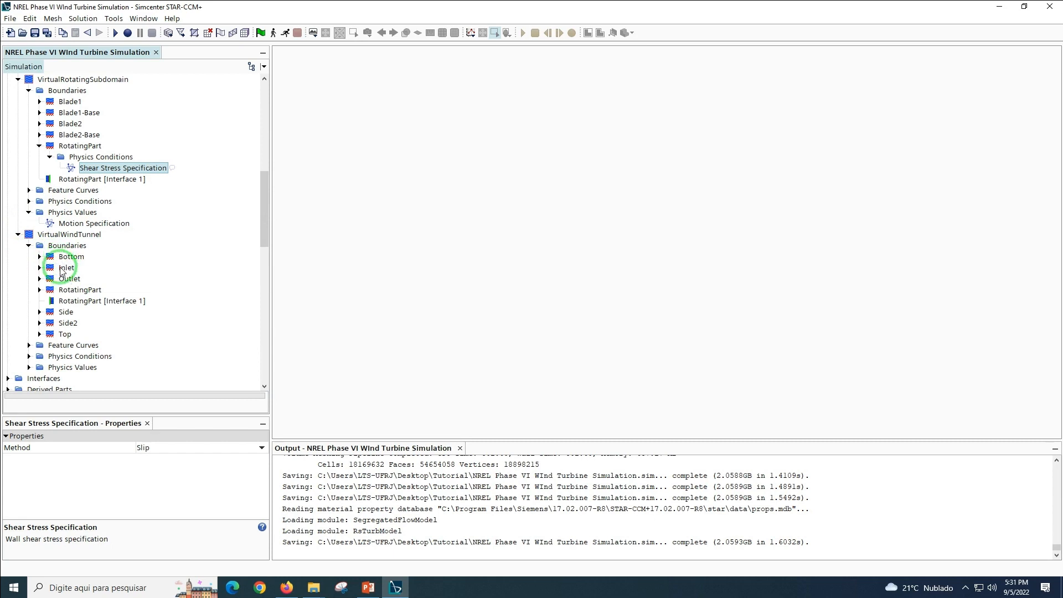
left_click(64, 269)
left_click(152, 483)
left_click(147, 481)
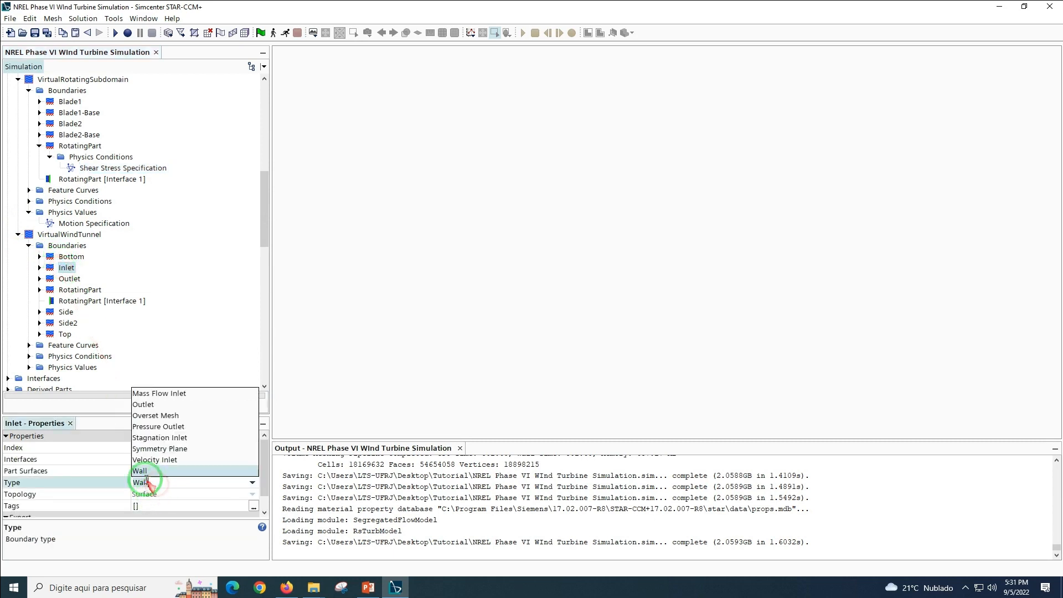
left_click(152, 459)
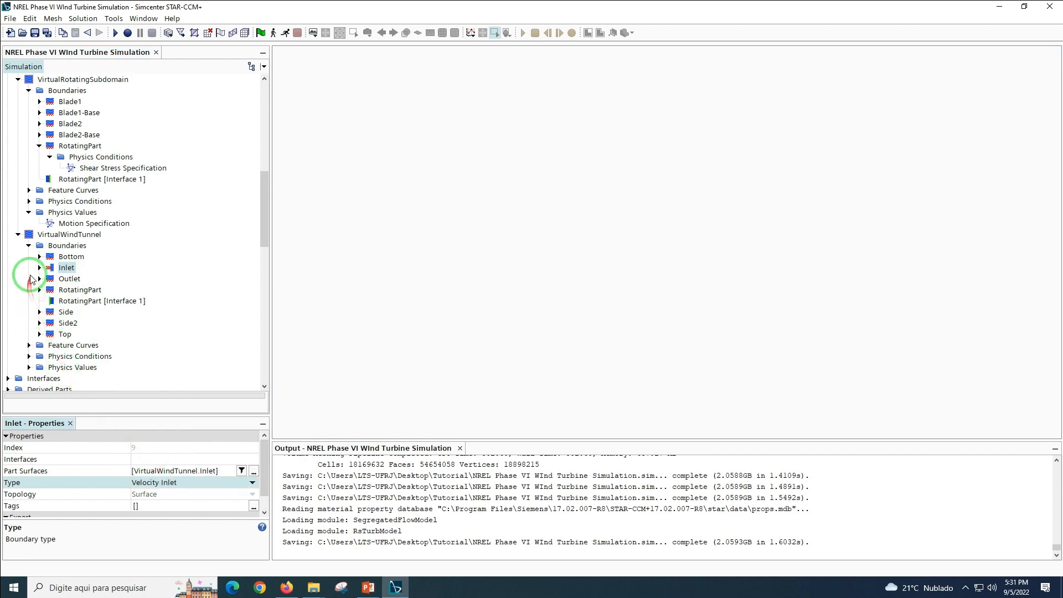
Set the constant velocity magnitude of the VirtualWindTunnel's Inlet boundary to 10.047129 m/s
left_click(39, 268)
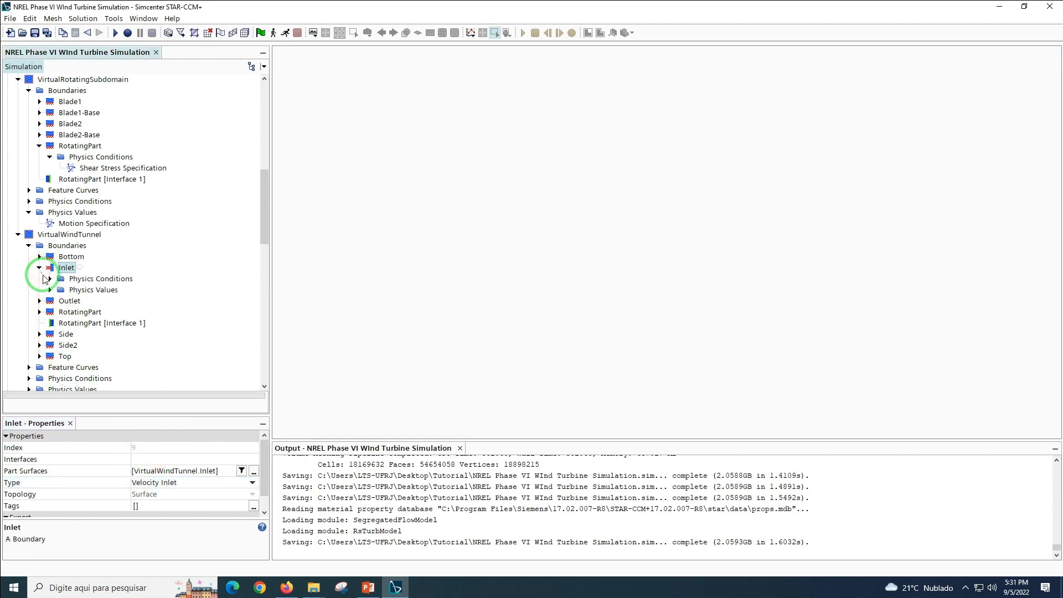
left_click(49, 289)
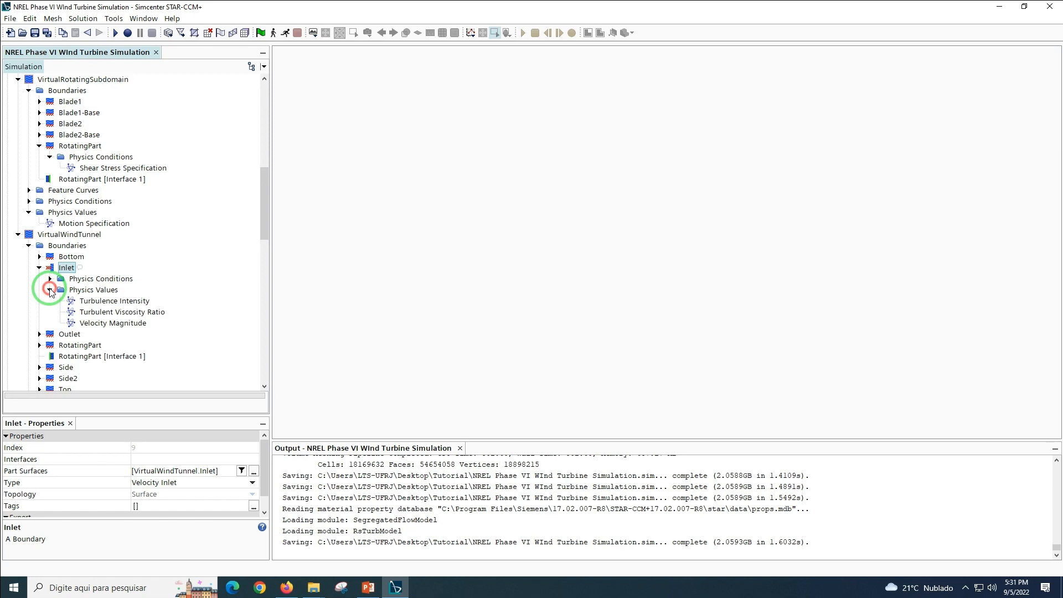
left_click(103, 323)
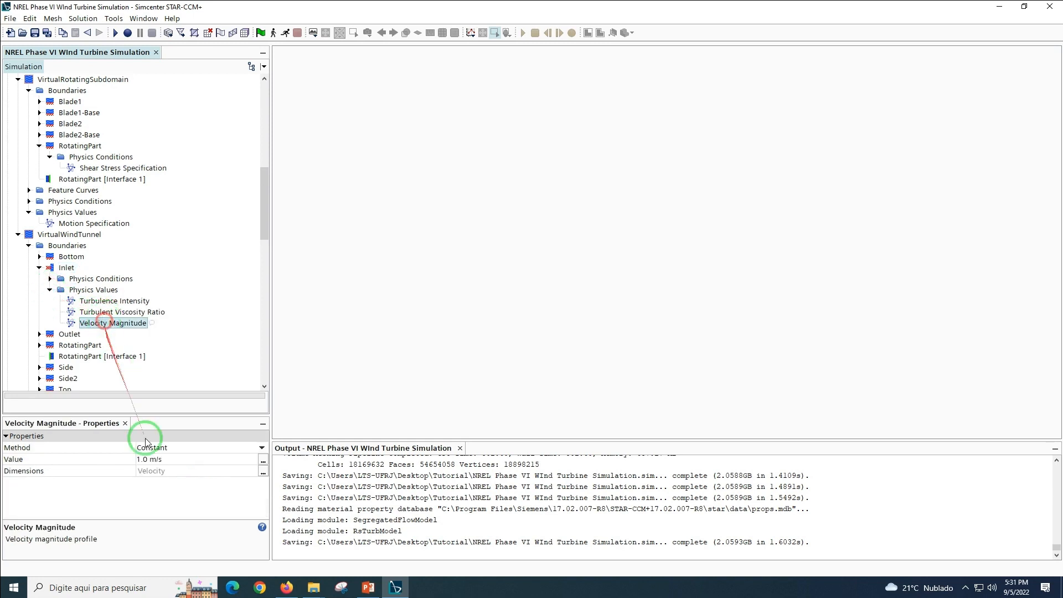
left_click(172, 458)
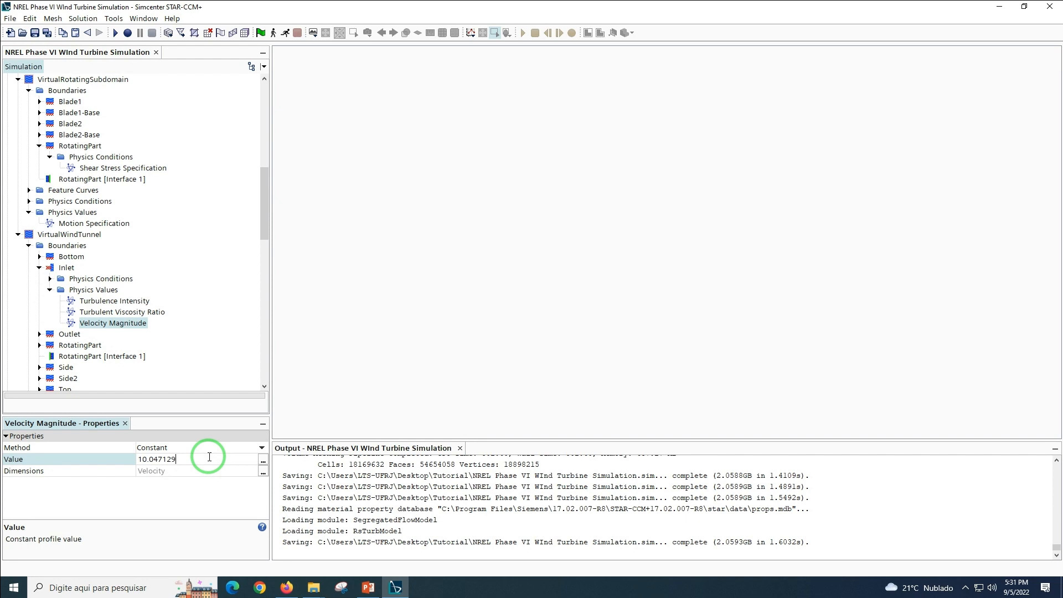
key("Return")
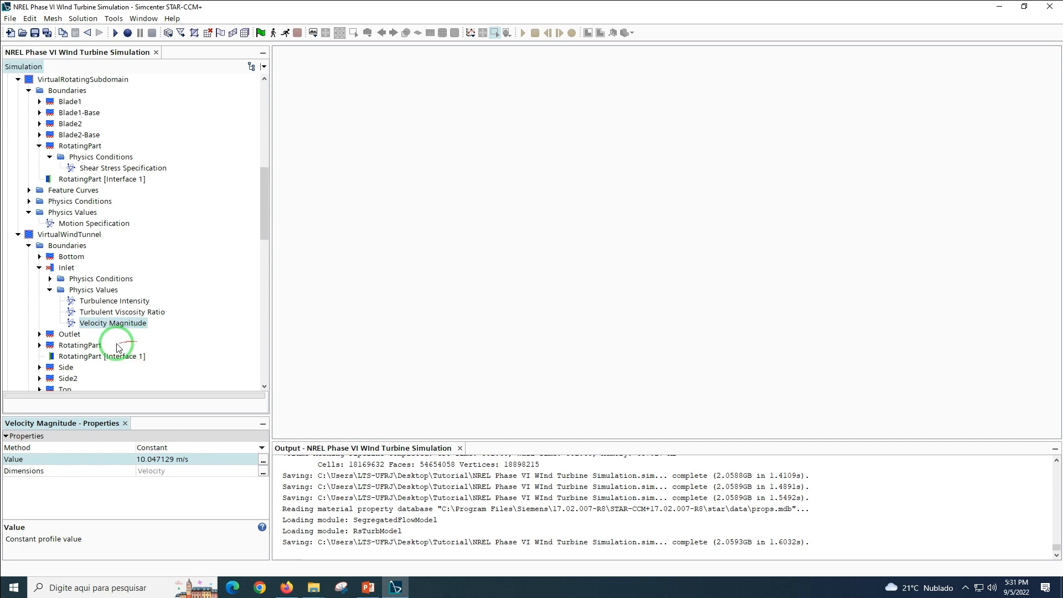
Set the Outlet boundary of the VirtualWindTunnel region to type Pressure Outlet
left_click_drag(68, 334, 131, 440)
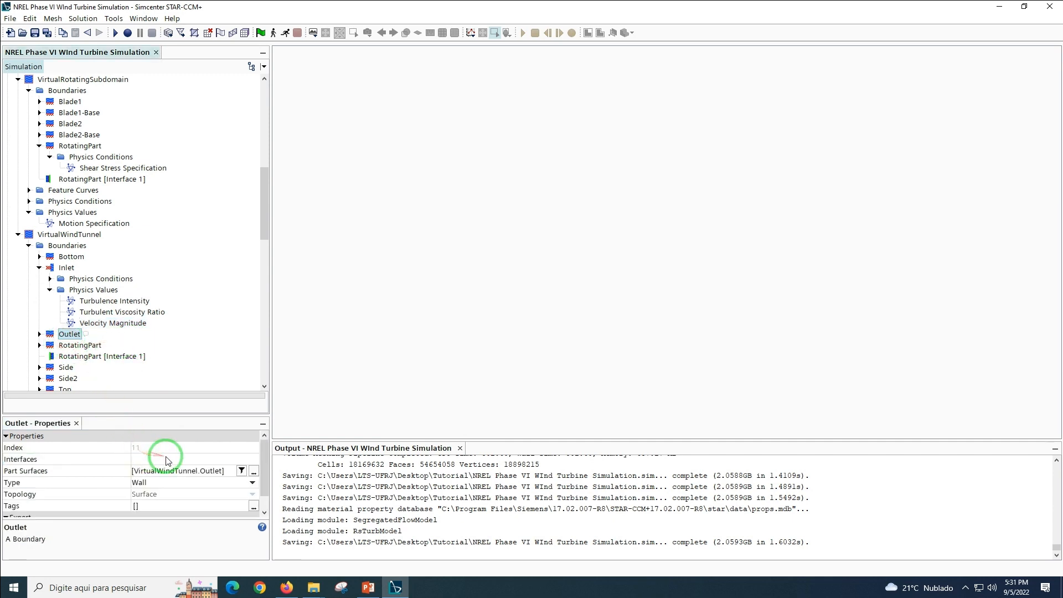
scroll(257, 464, "down", 1)
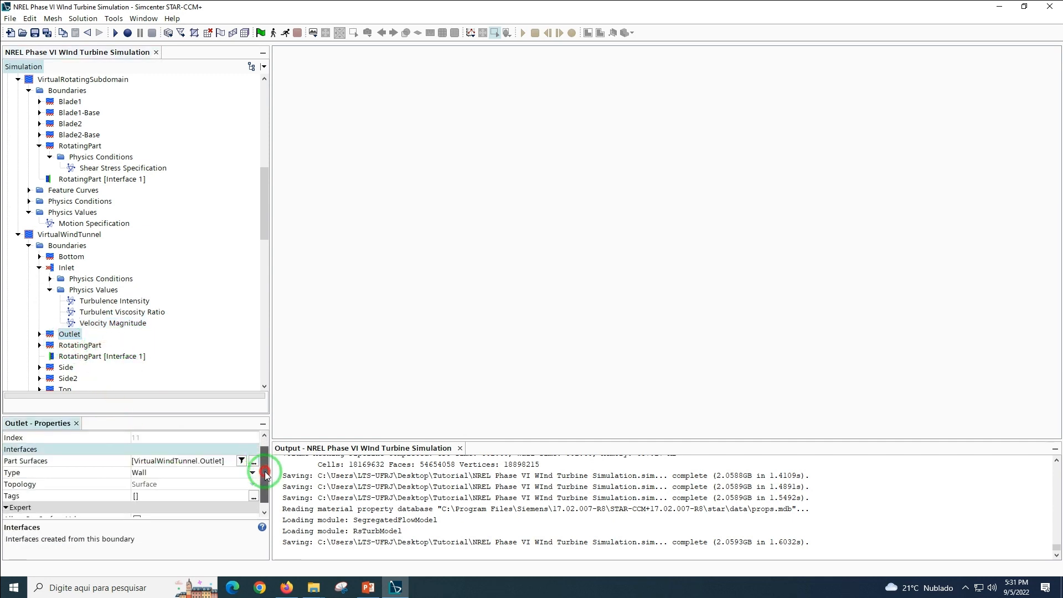
left_click(236, 466)
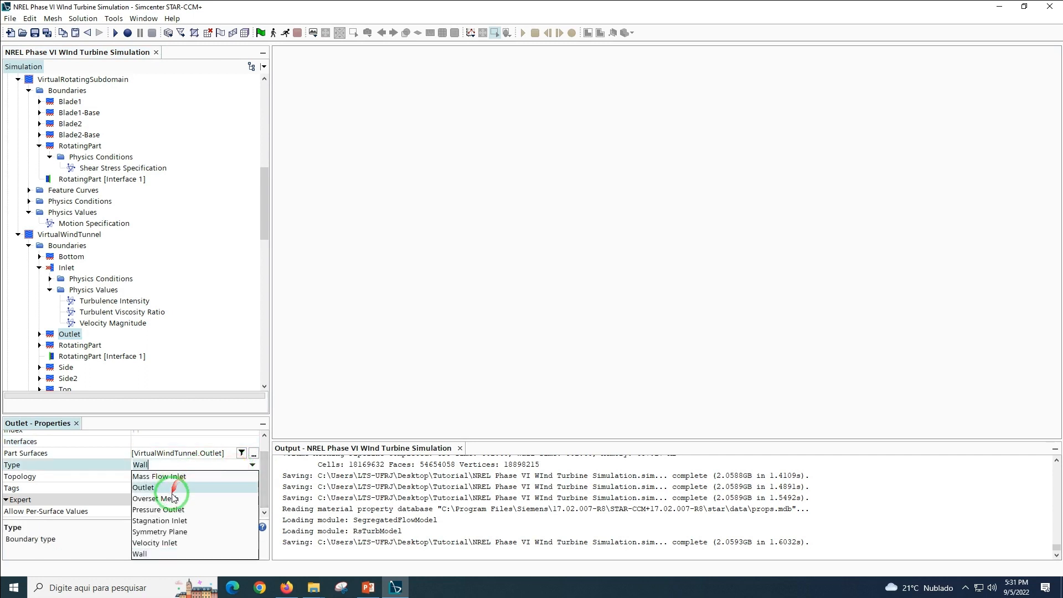
left_click(160, 510)
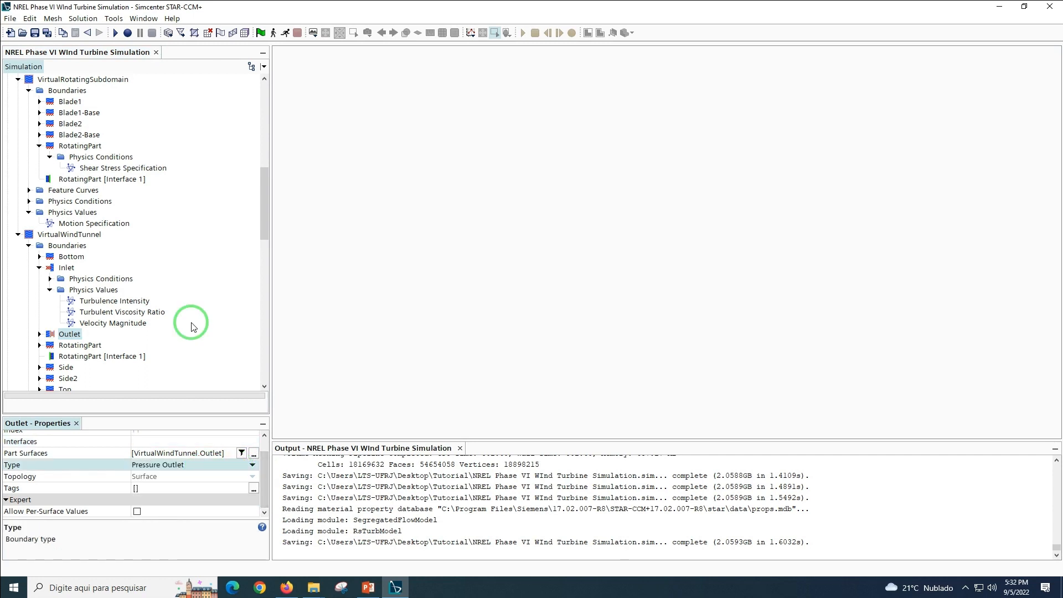
Edit the Inlet and Outlet boundaries of the VirtualWindTunnel together and set their constant turbulence intensity to 0.005
left_click(61, 269, "ctrl")
right_click(61, 270)
left_click(83, 275)
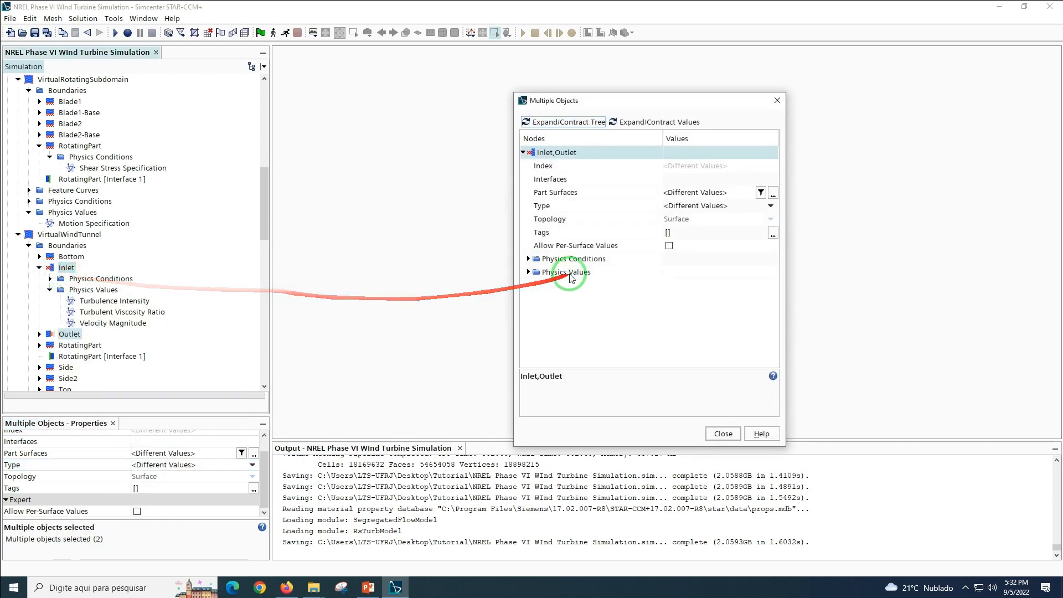
left_click(528, 258)
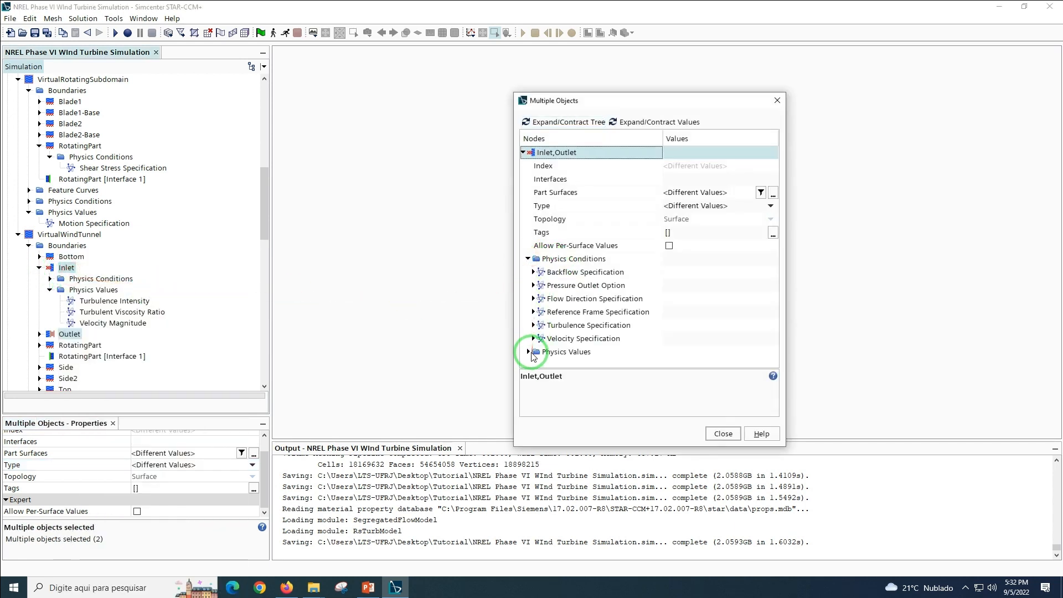
left_click(529, 352)
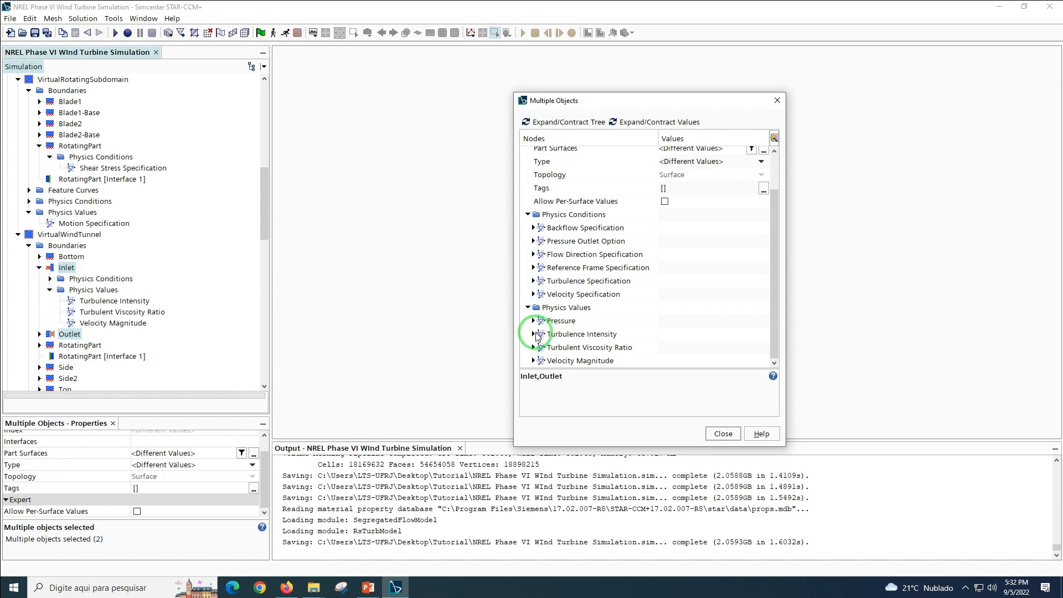
left_click(534, 334)
left_click(676, 347)
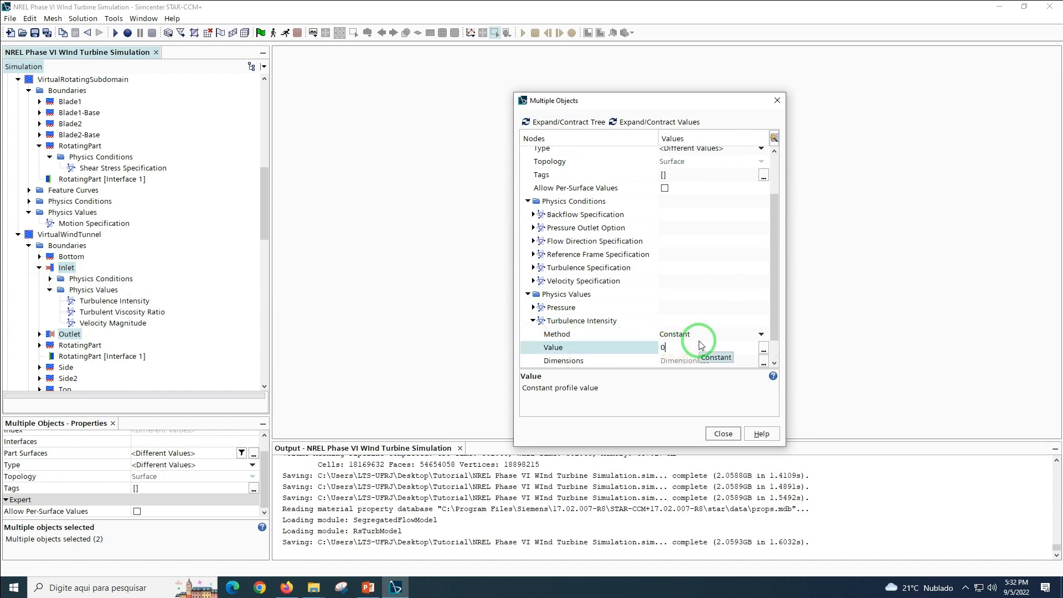
type("0.005")
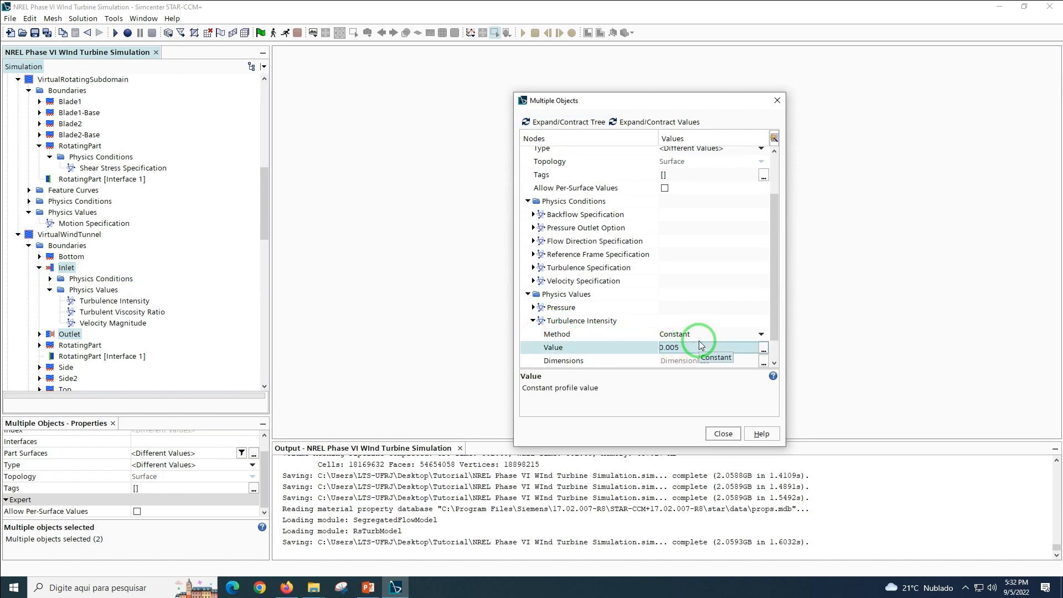
left_click(721, 433)
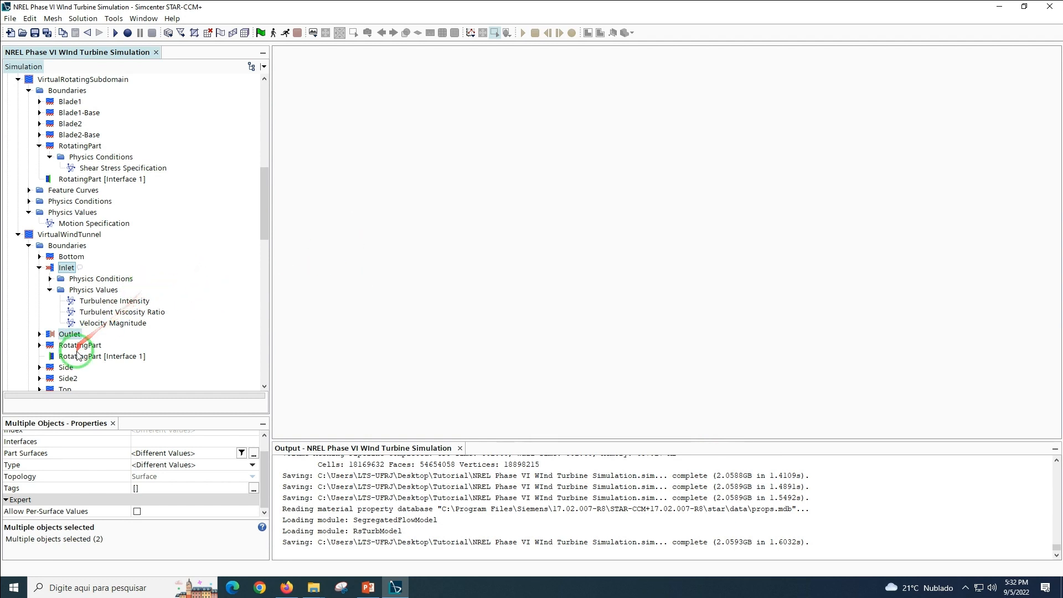
Set the shear stress method of the VirtualWindTunnel's Bottom, RotatingPart, Side, Side2 and Top boundaries to Slip together, and save the simulation
left_click(71, 257)
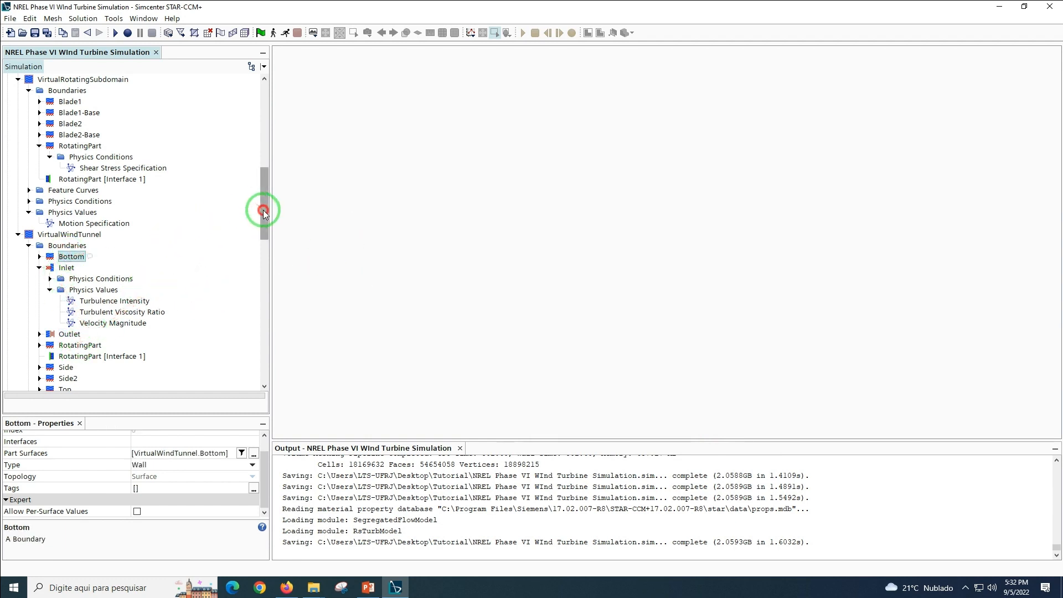
left_click_drag(263, 210, 264, 246)
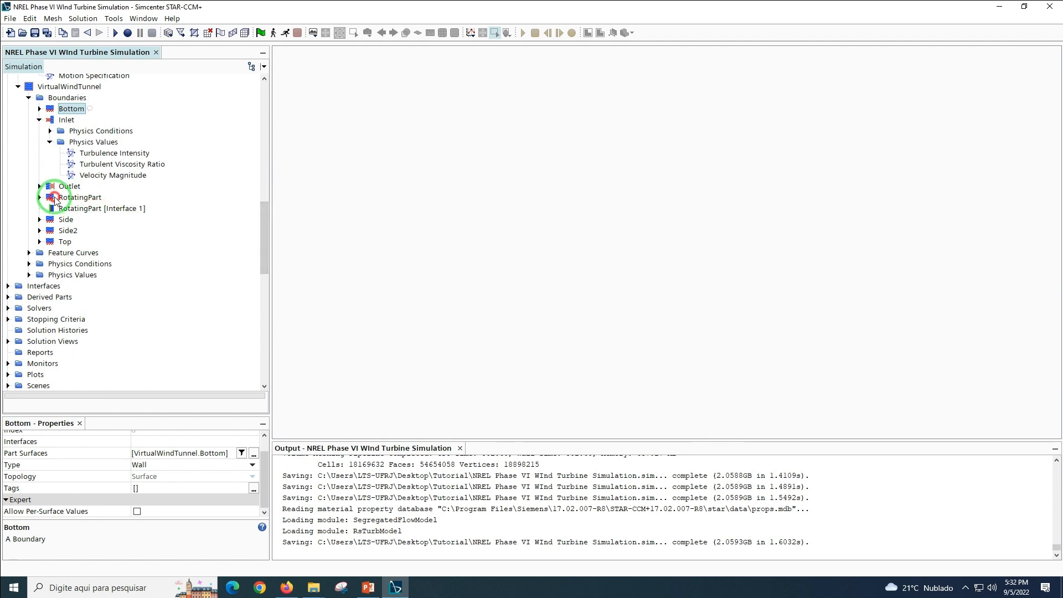
left_click(56, 200, "ctrl")
left_click(63, 220, "ctrl")
left_click(65, 230, "ctrl")
left_click(62, 244, "ctrl")
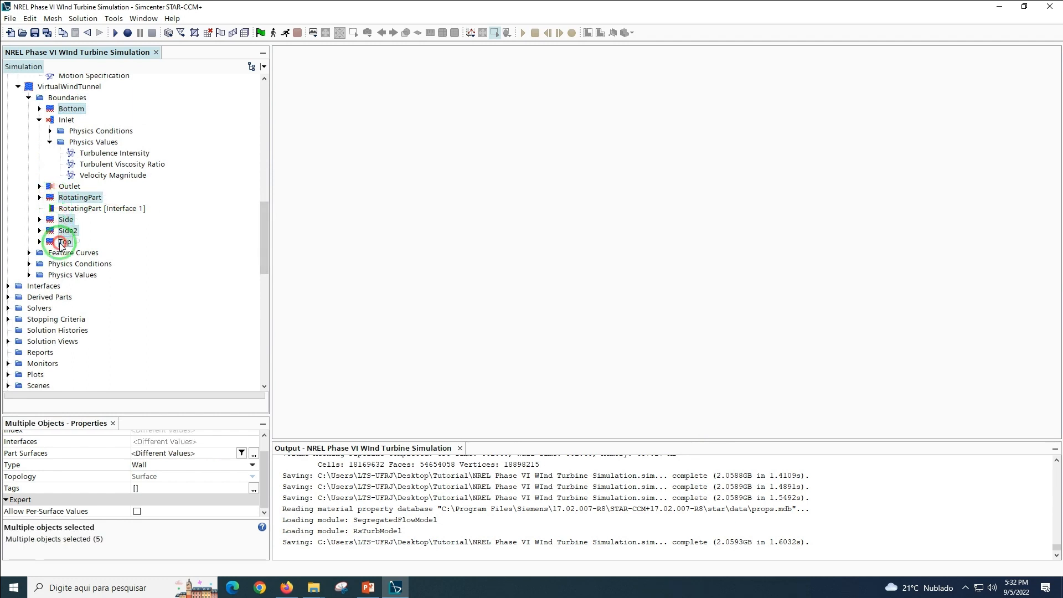
right_click(64, 242)
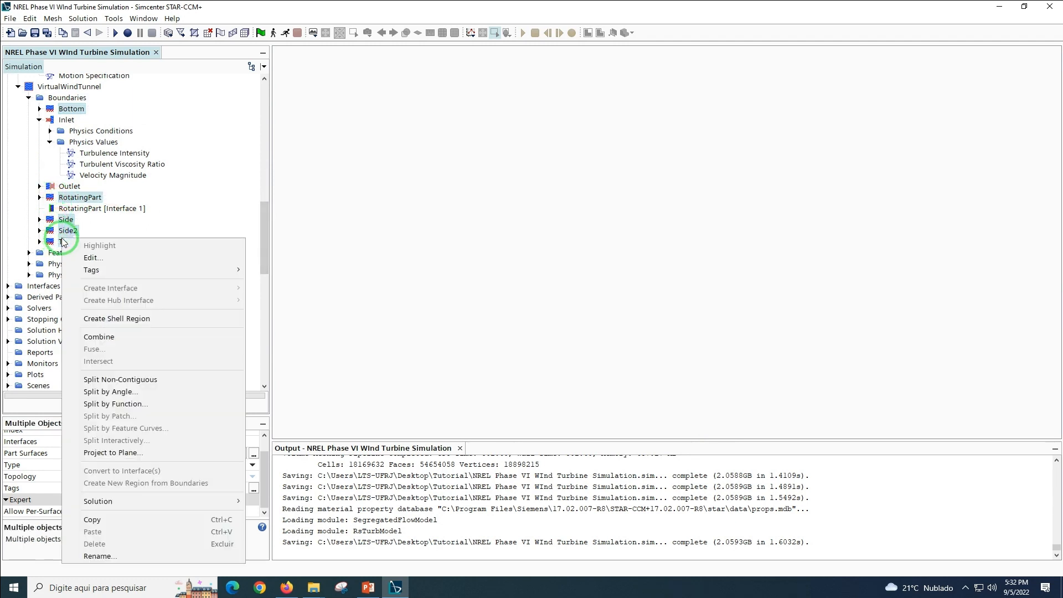
left_click(79, 256)
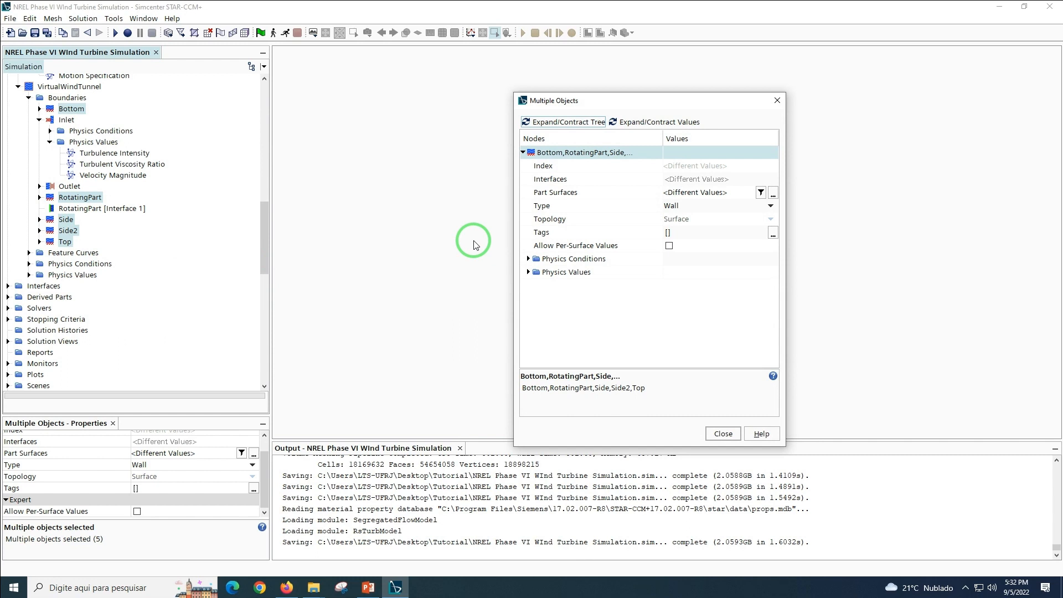
left_click(529, 258)
left_click(533, 285)
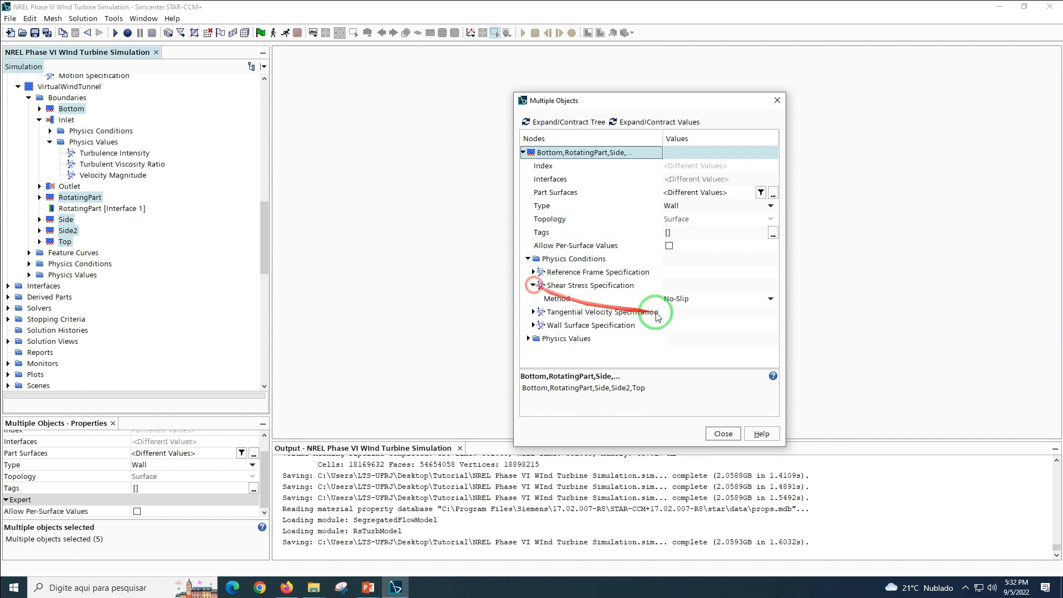
left_click(692, 299)
left_click(688, 321)
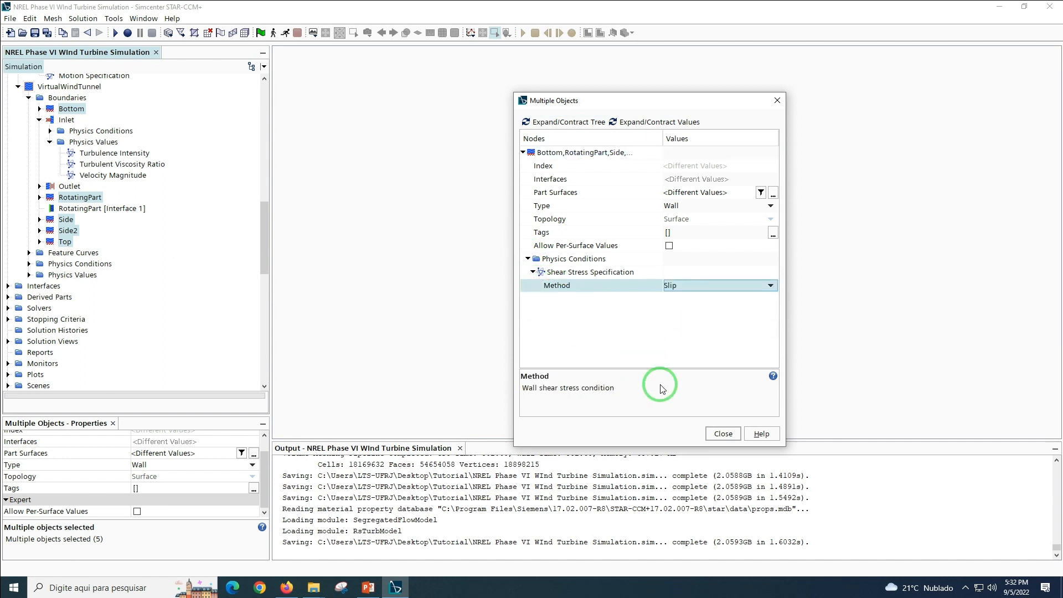
left_click(720, 434)
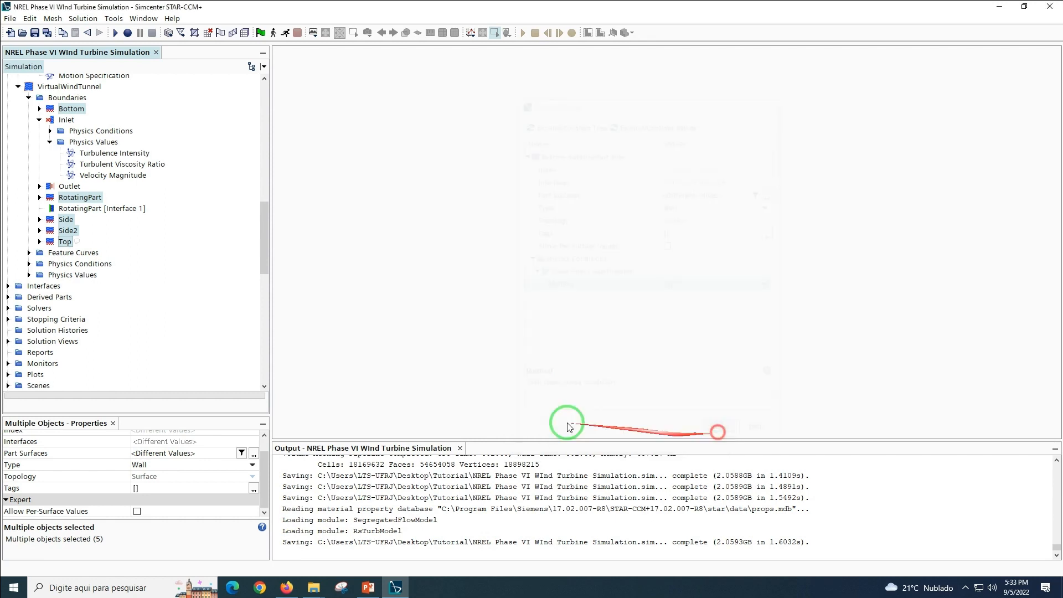
left_click(58, 210)
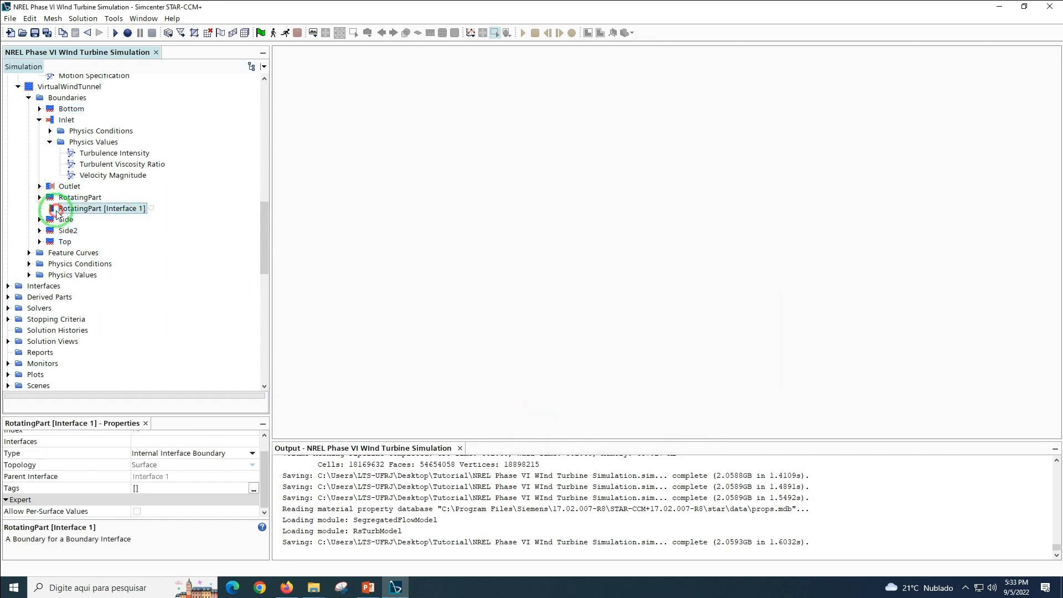
left_click(34, 33)
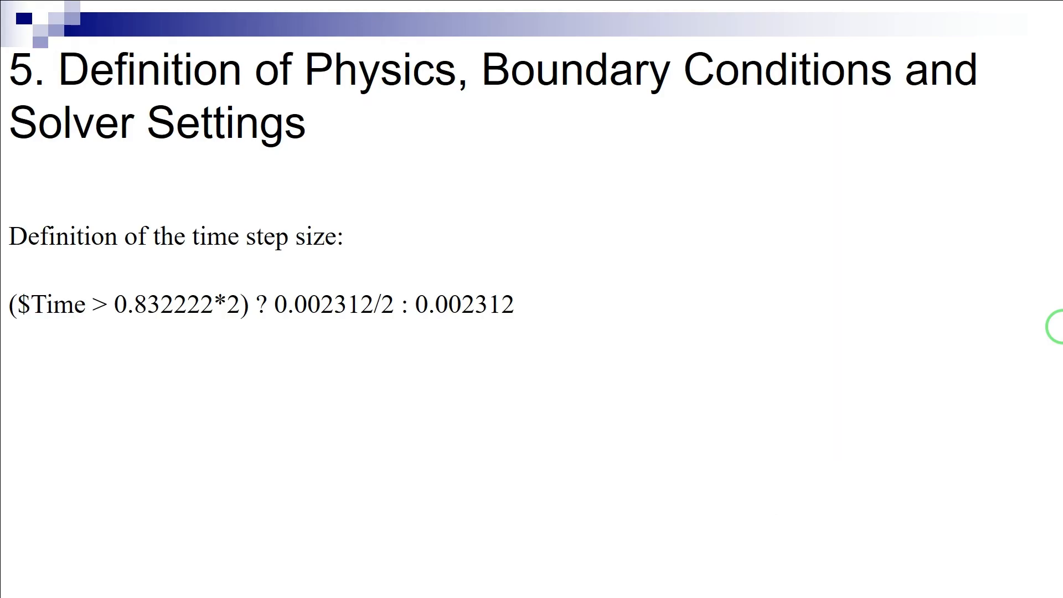
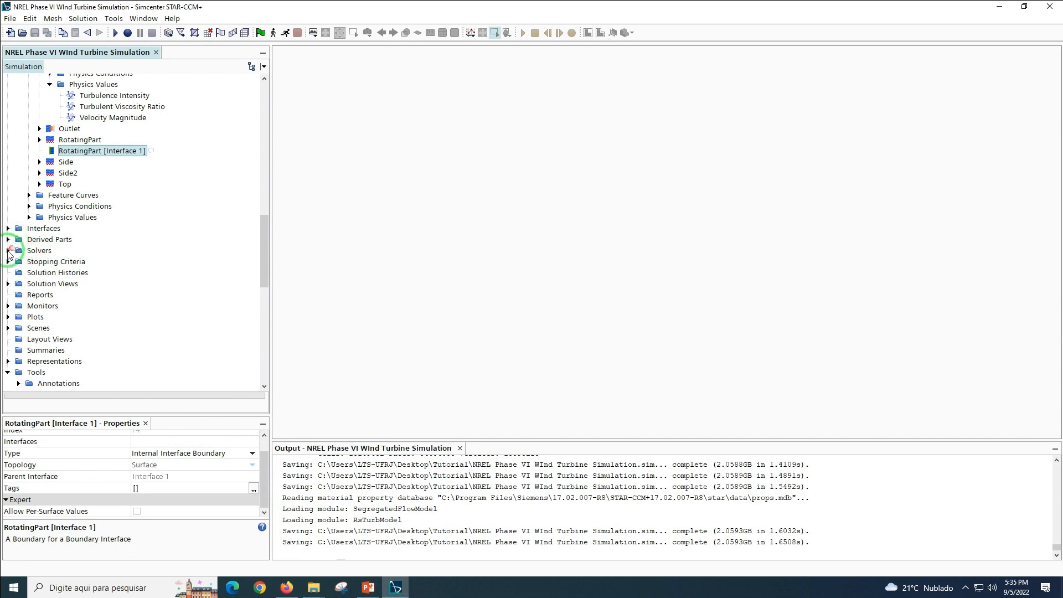
Set the Implicit Unsteady solver's time-step to 0.002312 s and its temporal discretization to 2nd-order
left_click(49, 261)
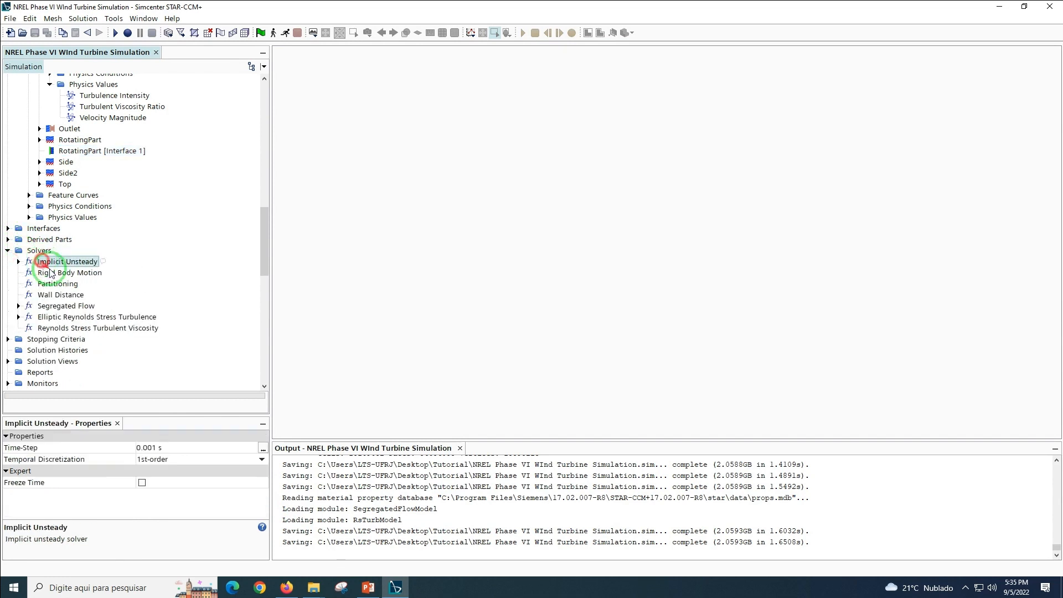
left_click(181, 447)
type("0.00")
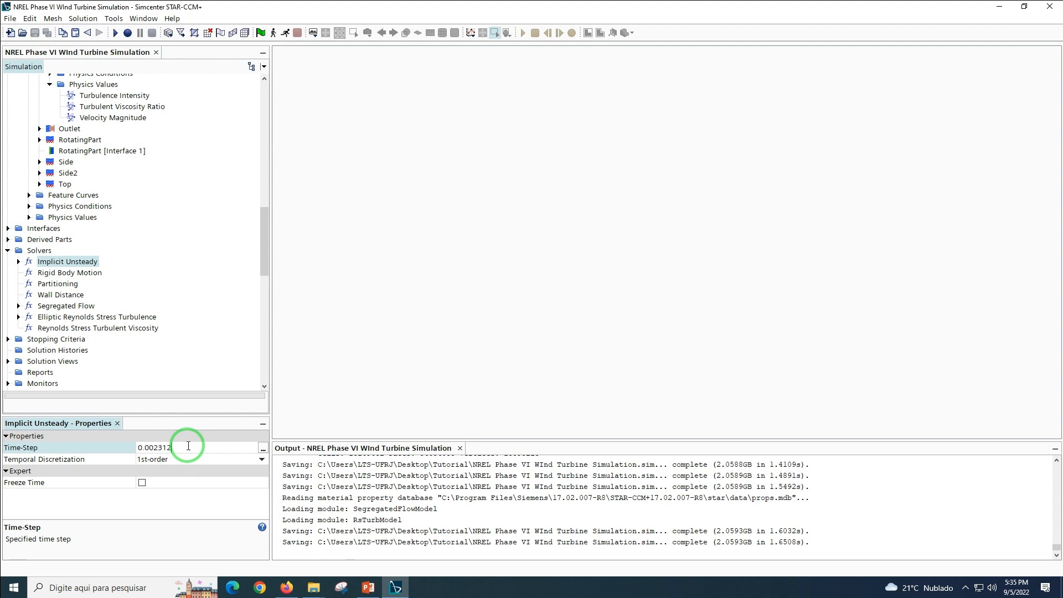
type("2312")
key("Return")
left_click(205, 459)
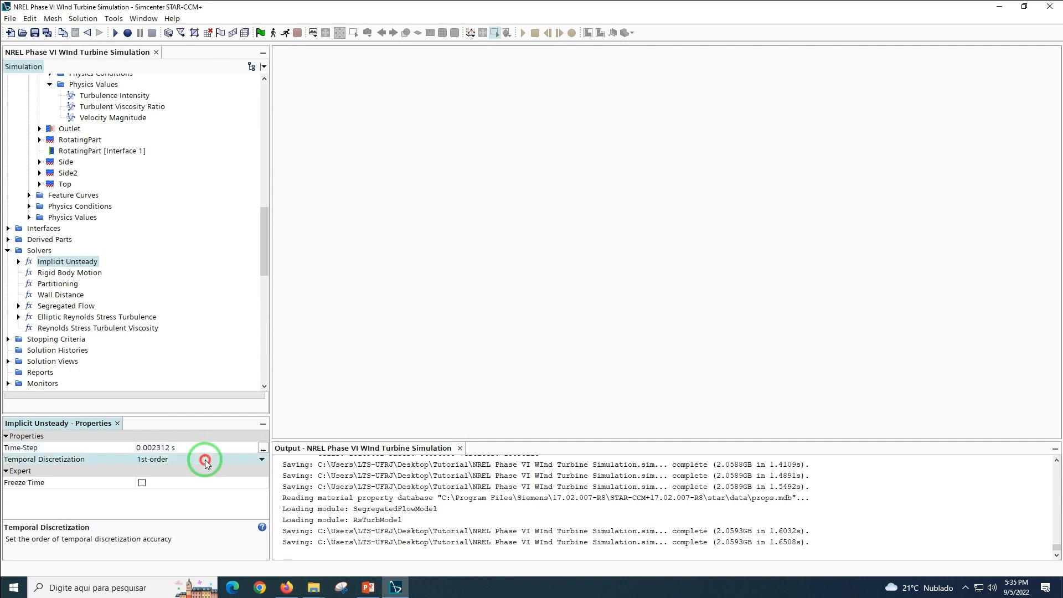
left_click(194, 472)
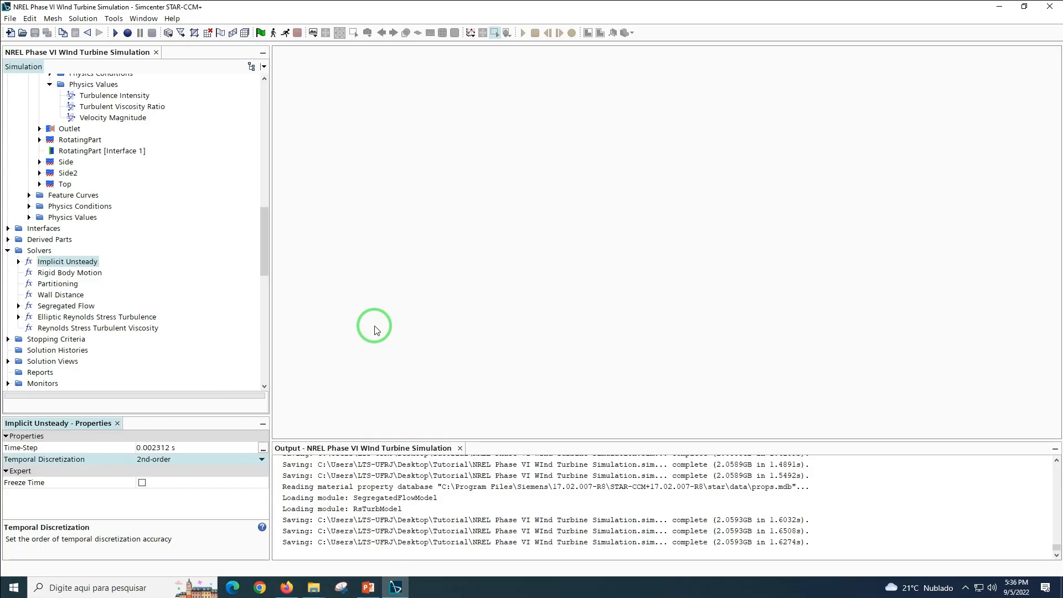
Set the Maximum Inner Iterations stopping criterion to 10
left_click(8, 339)
left_click(58, 350)
left_click(147, 456)
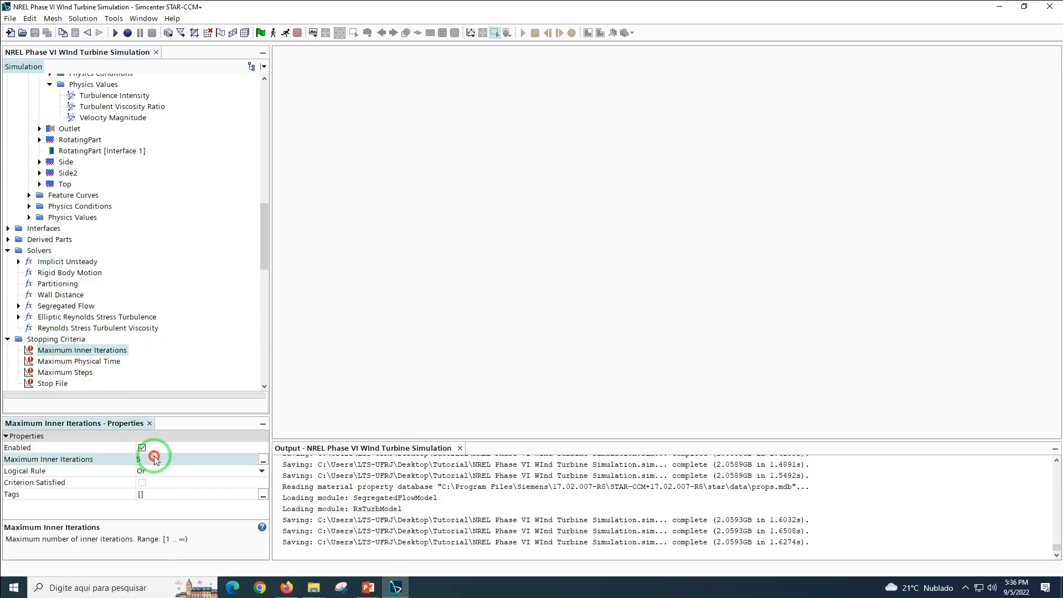
type("10")
key("Return")
Define the Maximum Physical Time stopping criterion with the expression 0.83222*4 in seconds
left_click(66, 361)
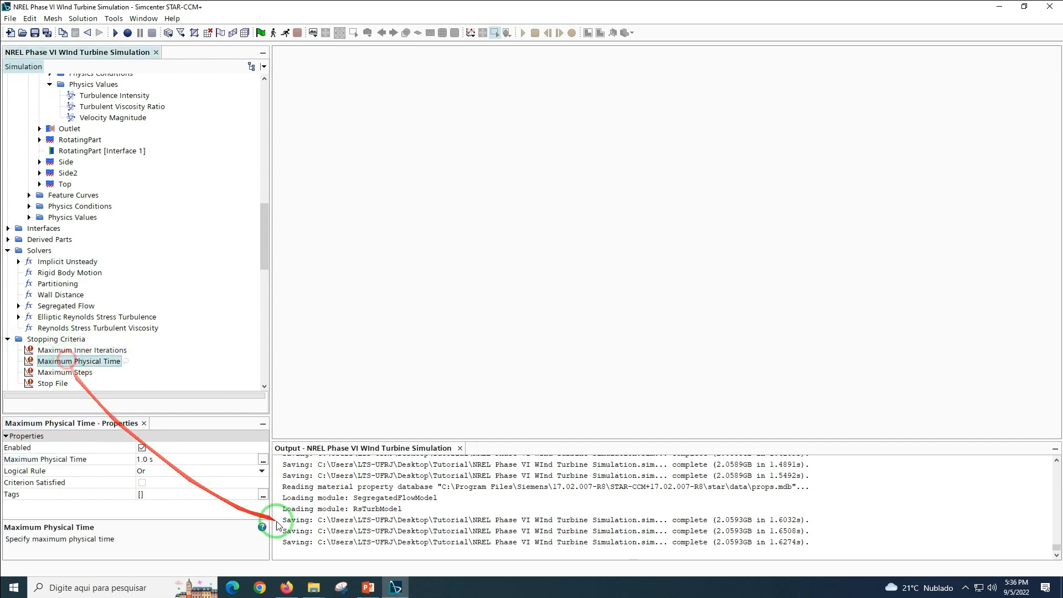
left_click(263, 459)
left_click(602, 213)
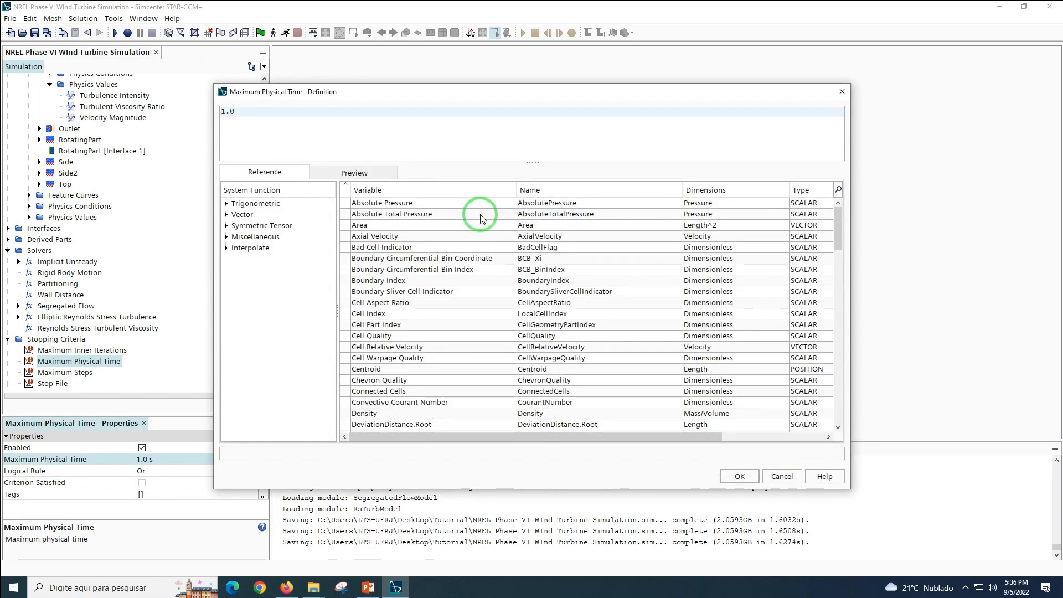
key("ctrl+a")
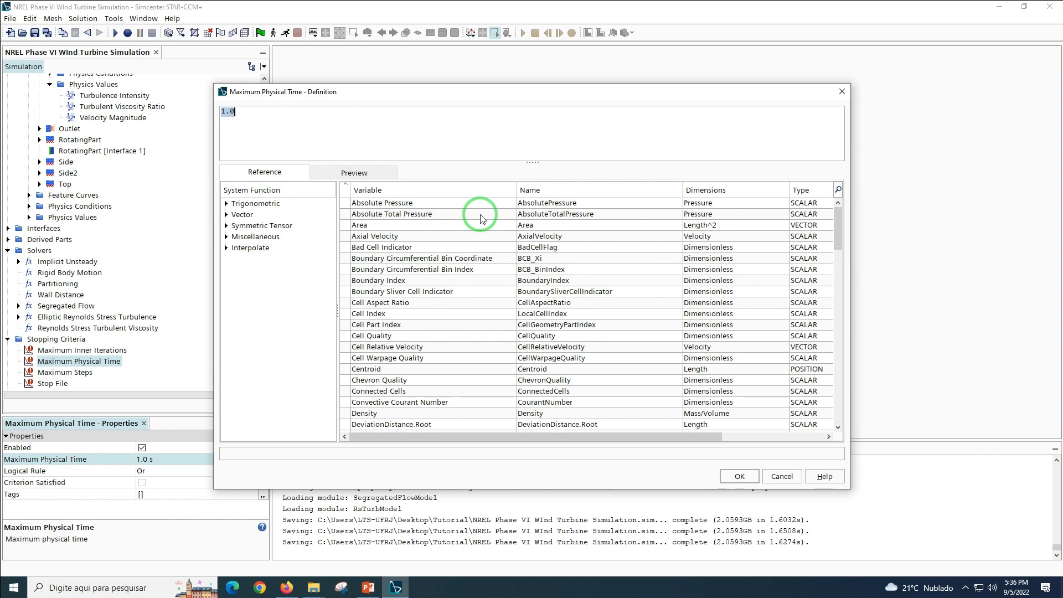
type("0")
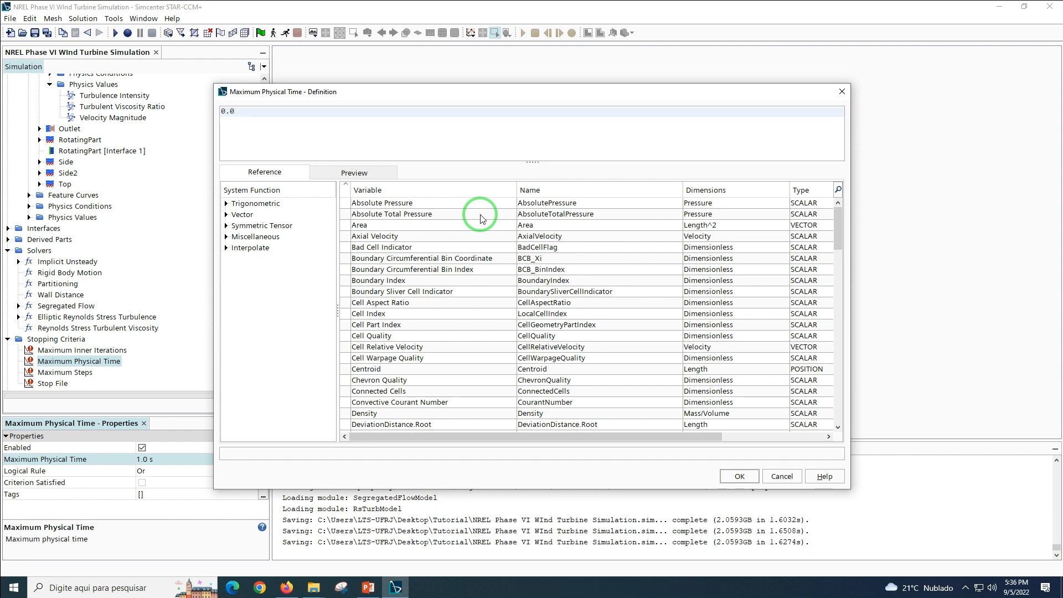
type(".83222*4")
left_click(739, 476)
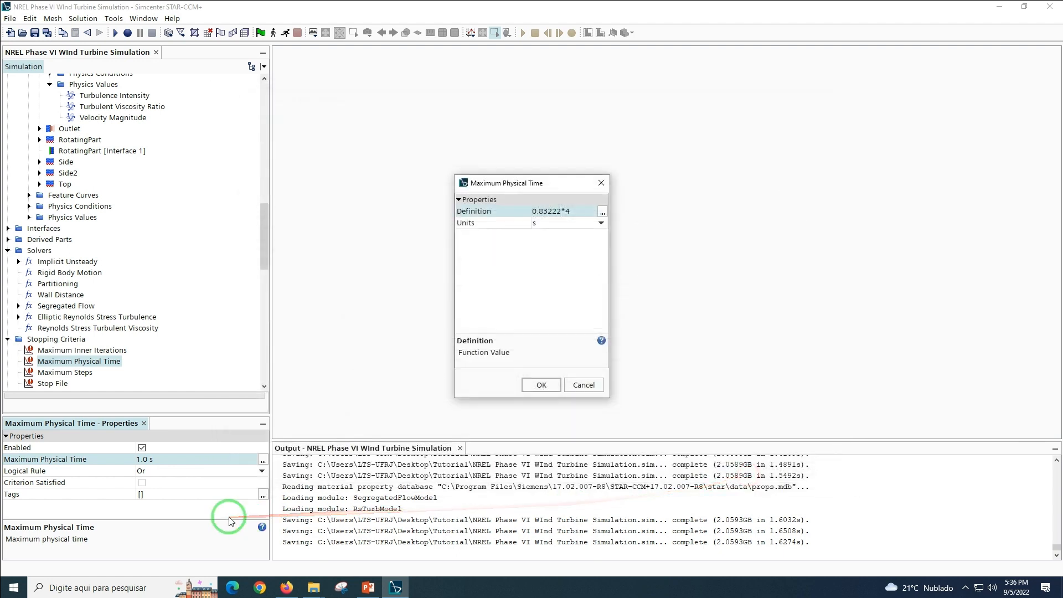
left_click(541, 385)
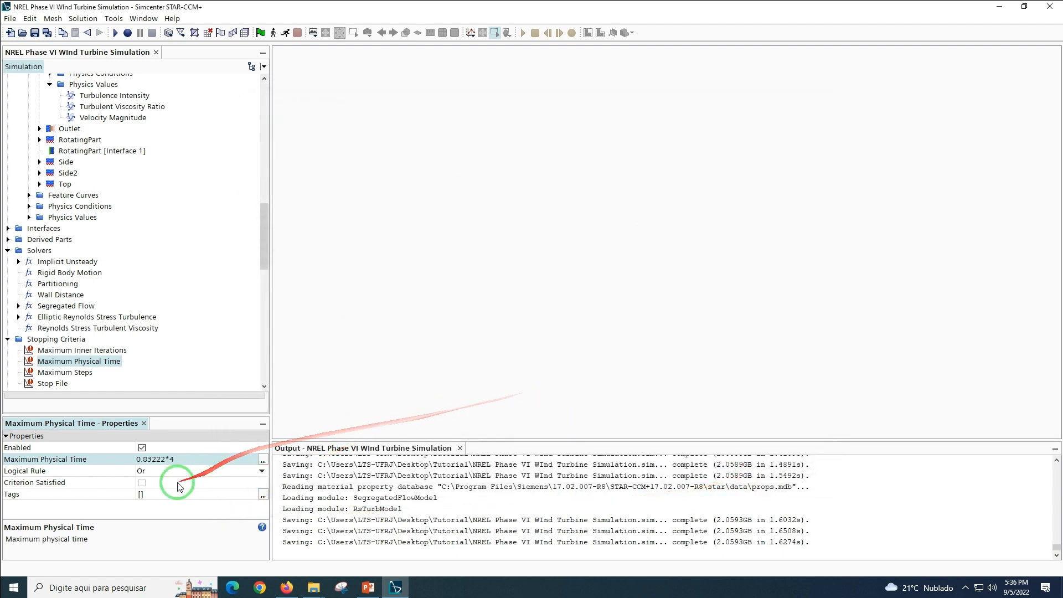
Disable the Maximum Steps stopping criterion and save the simulation
left_click(65, 372)
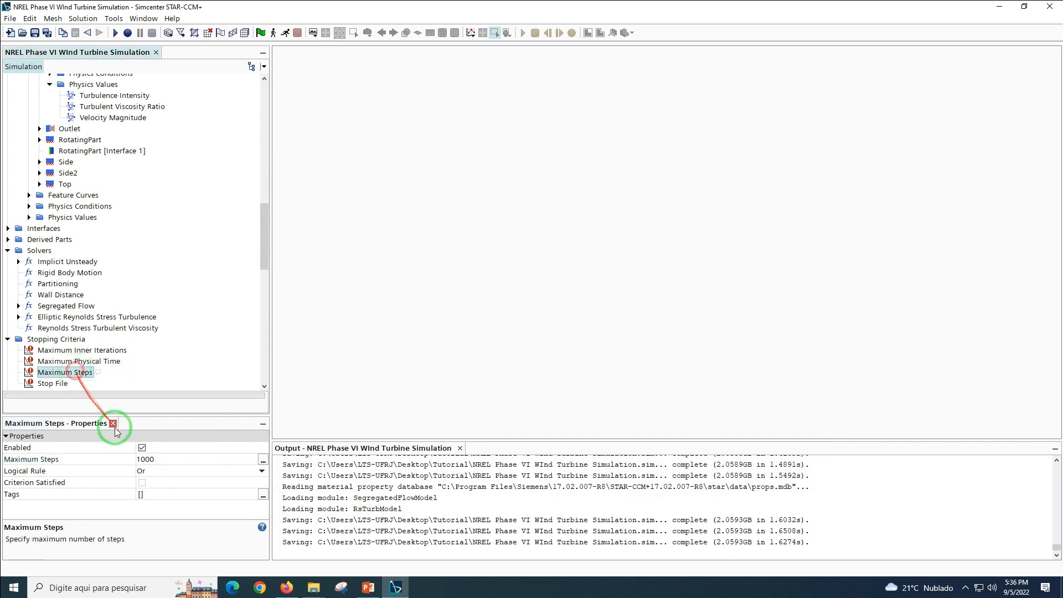
left_click(142, 447)
left_click(78, 360)
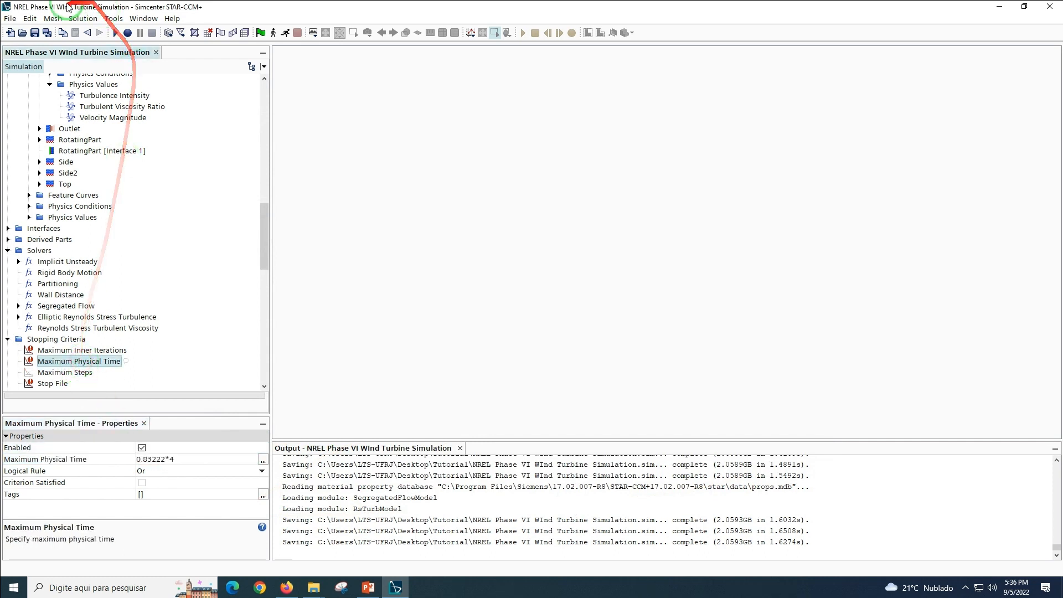
left_click(35, 34)
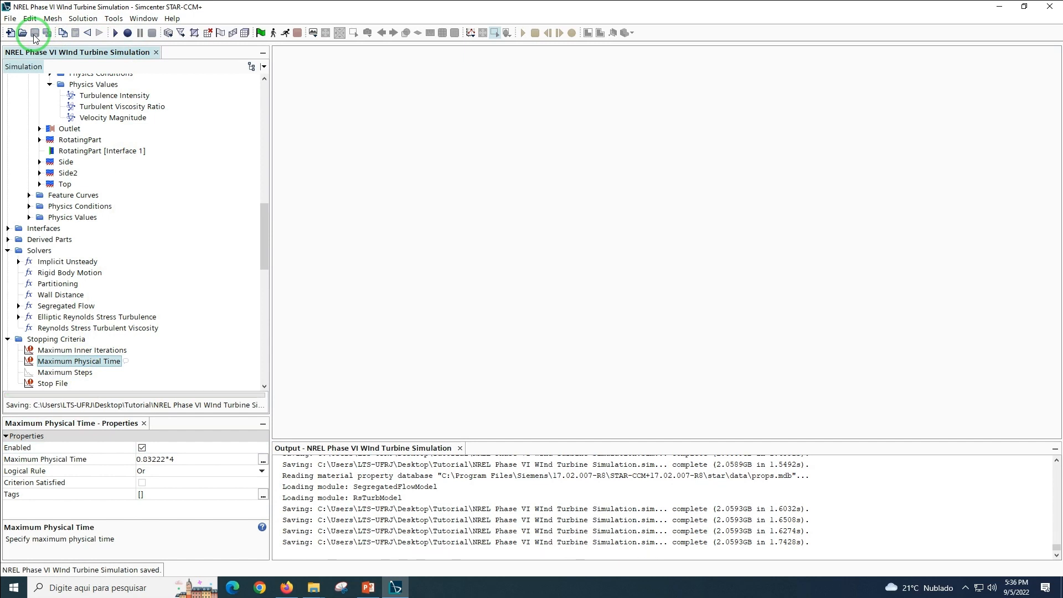
Create a new Force report and rename it Thrust
left_click_drag(262, 227, 268, 282)
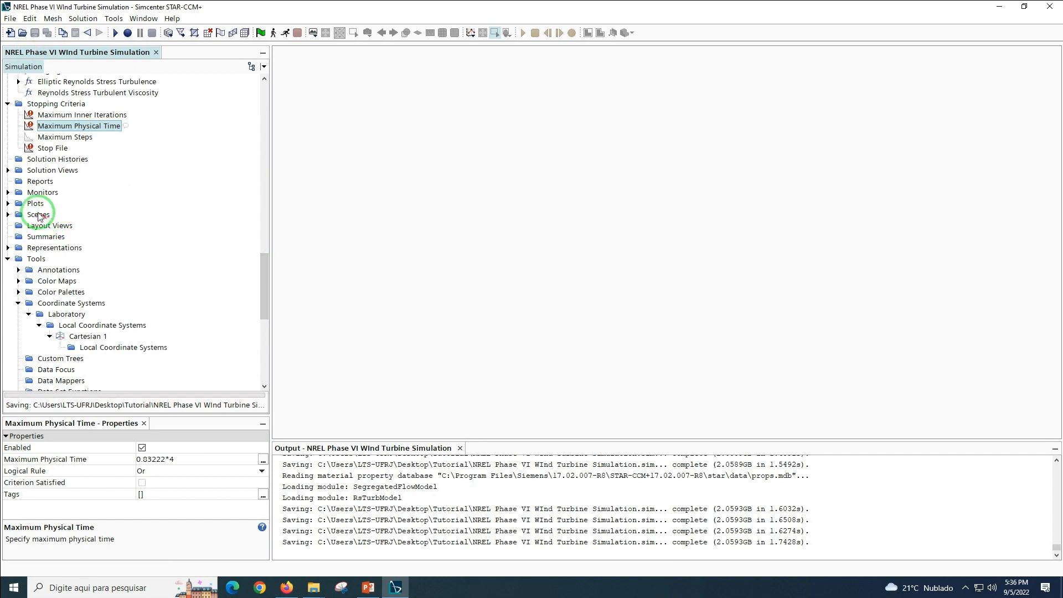
right_click(35, 187)
mouse_move(149, 190)
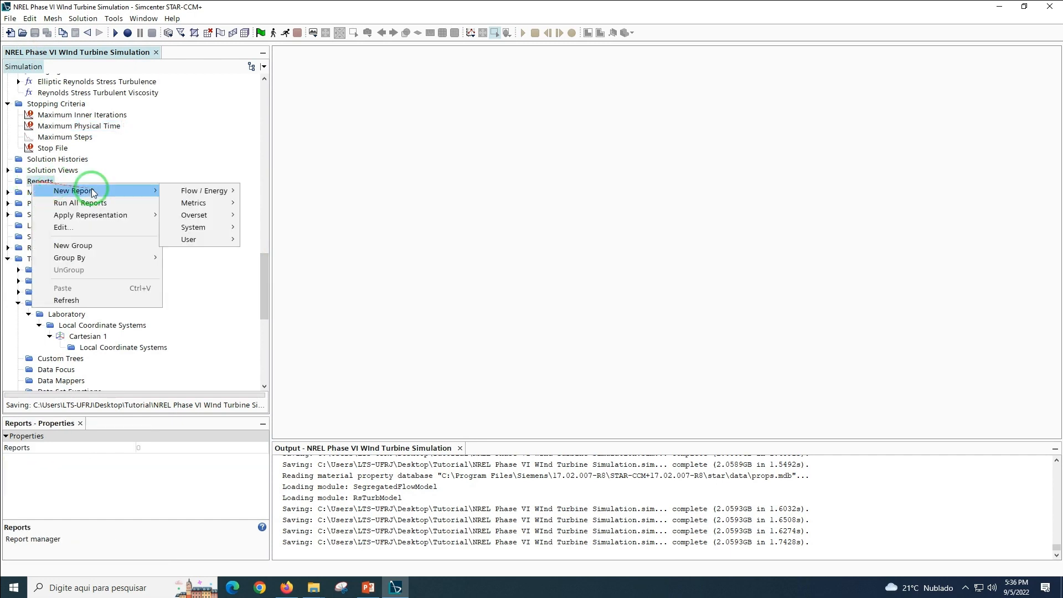
mouse_move(206, 192)
left_click(268, 203)
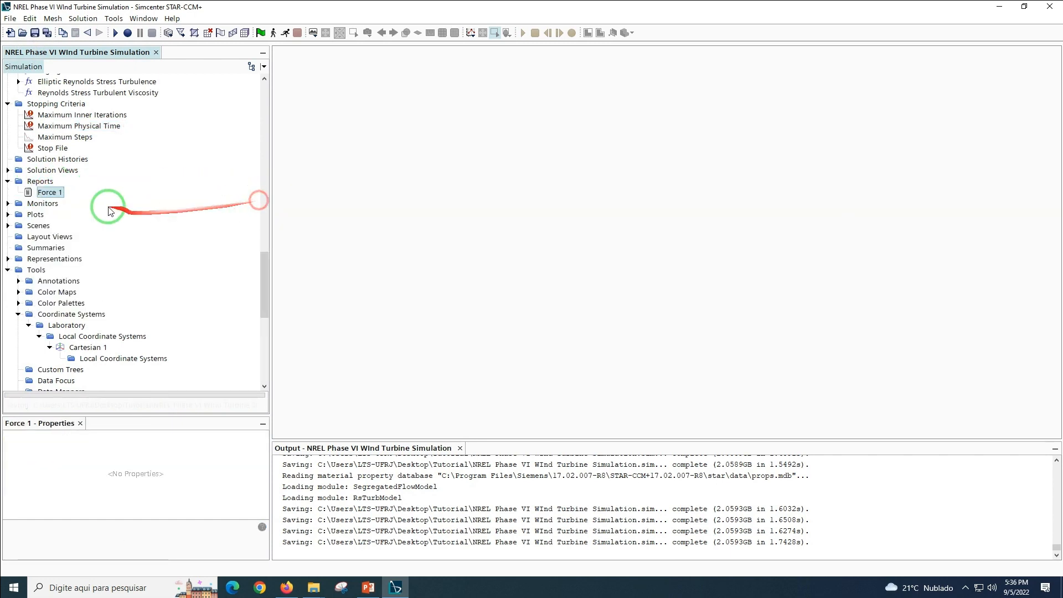
right_click(48, 193)
left_click(88, 364)
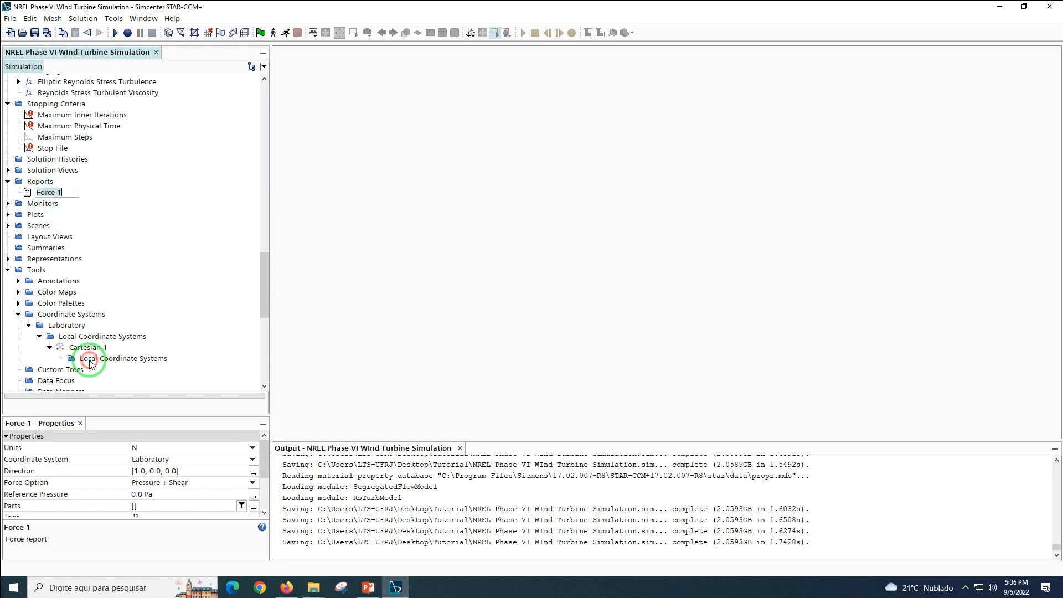
type("Thrust")
key("Return")
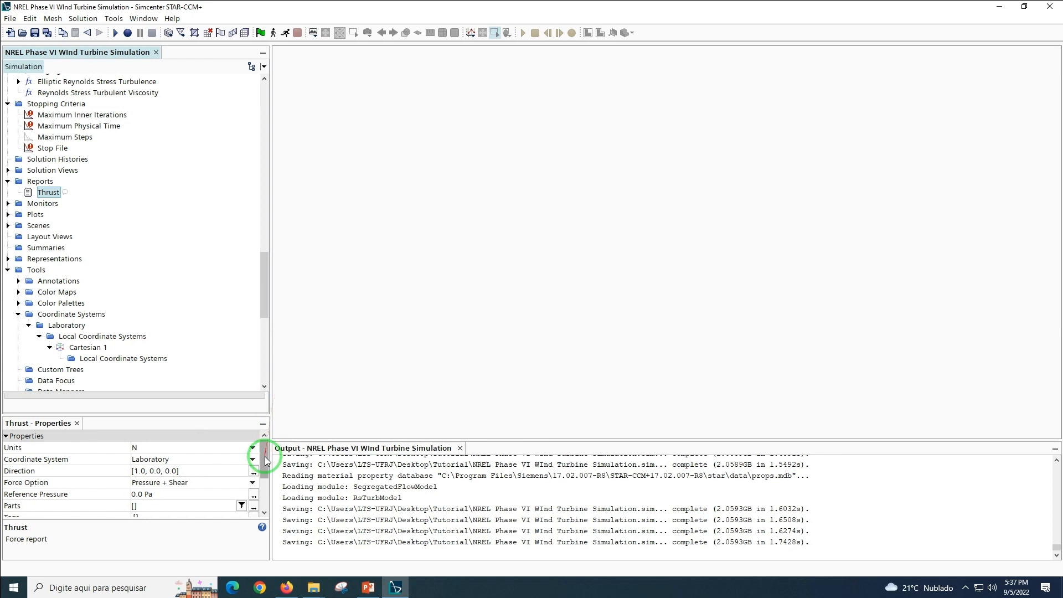
Set the Thrust report's force direction to 0, 1, 0 and enable Smooth Values
scroll(250, 471, "down", 1)
left_click(196, 459)
type("0,1,0")
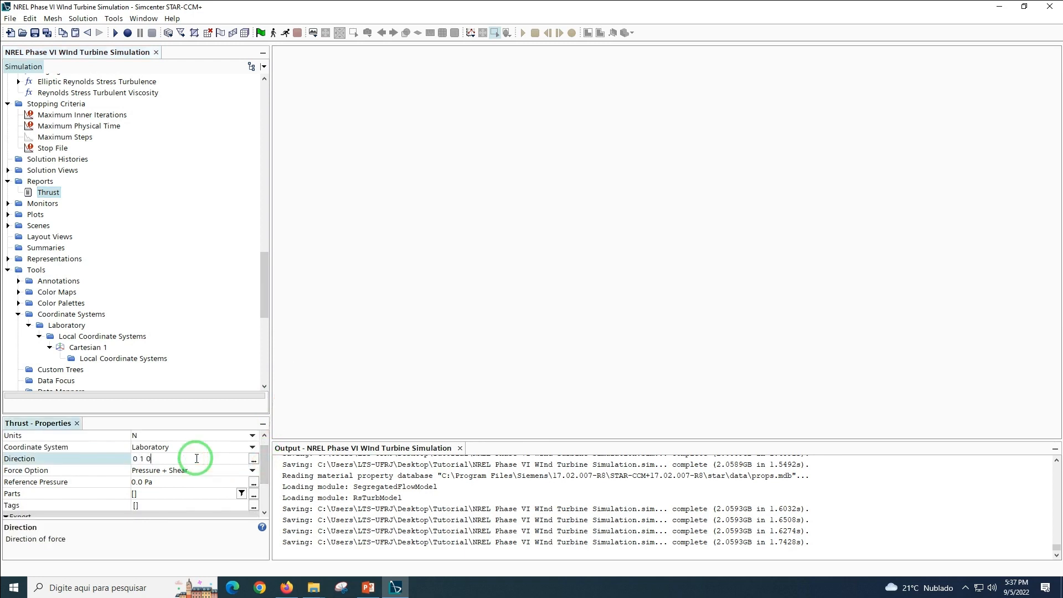
type(" 1.0, 0")
key("Return")
left_click_drag(264, 481, 264, 498)
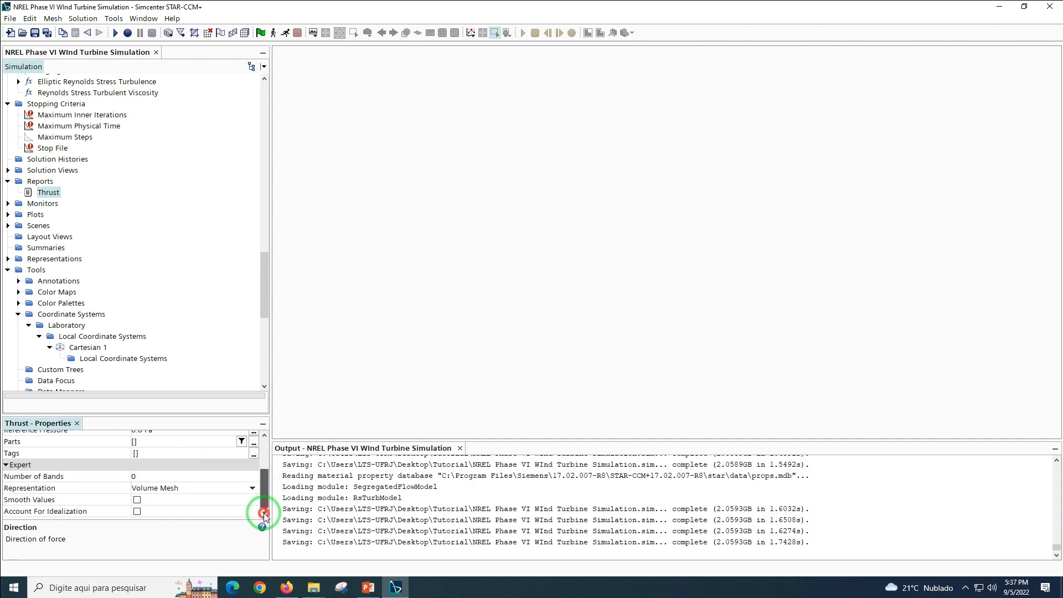
left_click(152, 501)
Assign the Blade1 and Blade2 boundaries of VirtualRotatingSubdomain as the Thrust report's parts
left_click(188, 441)
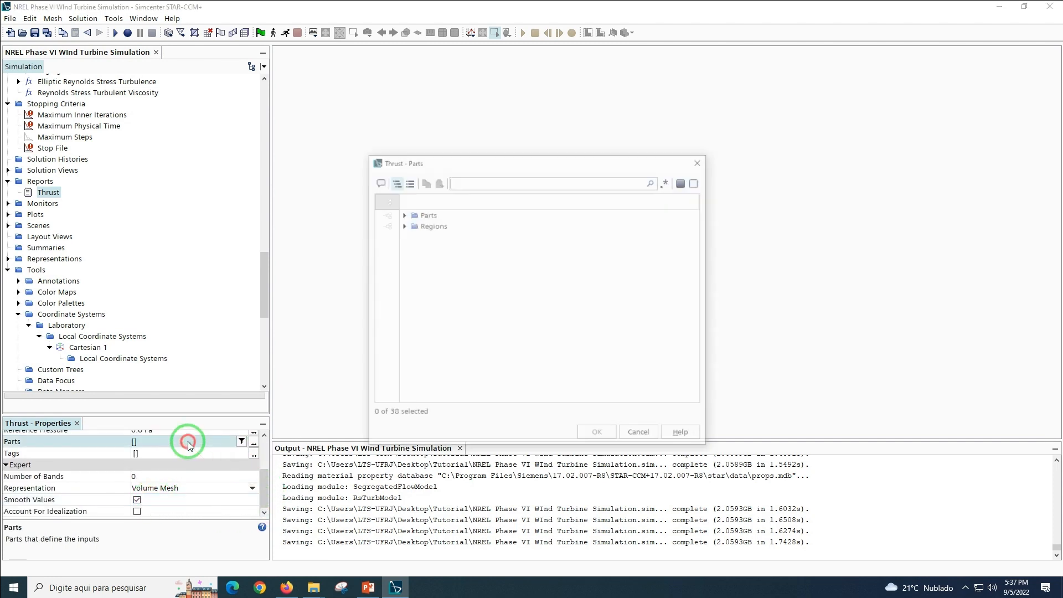
left_click(399, 223)
left_click(402, 225)
left_click(412, 237)
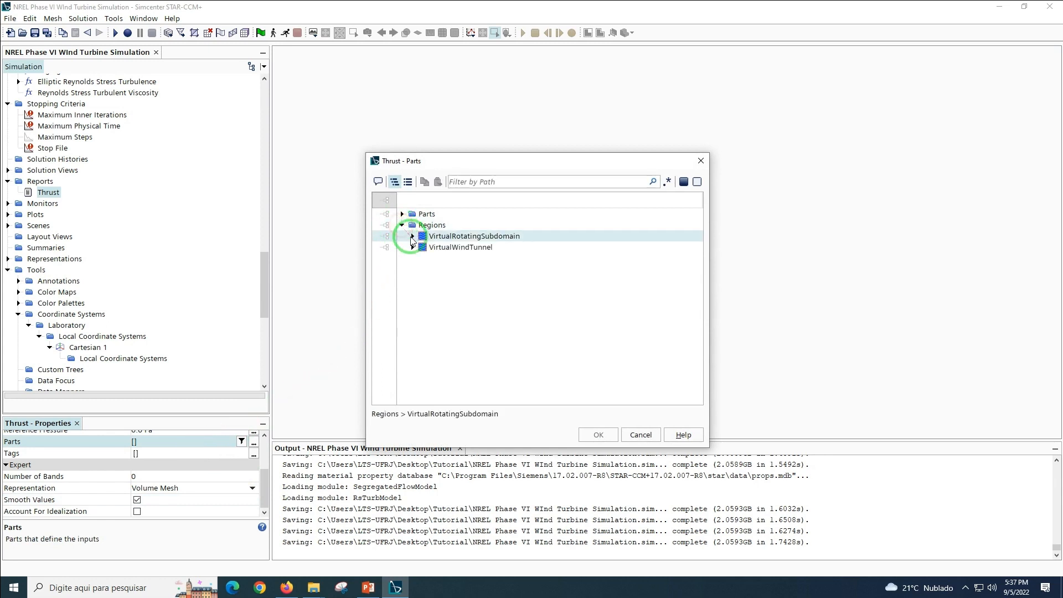
left_click(411, 237)
left_click(462, 257)
left_click(463, 278)
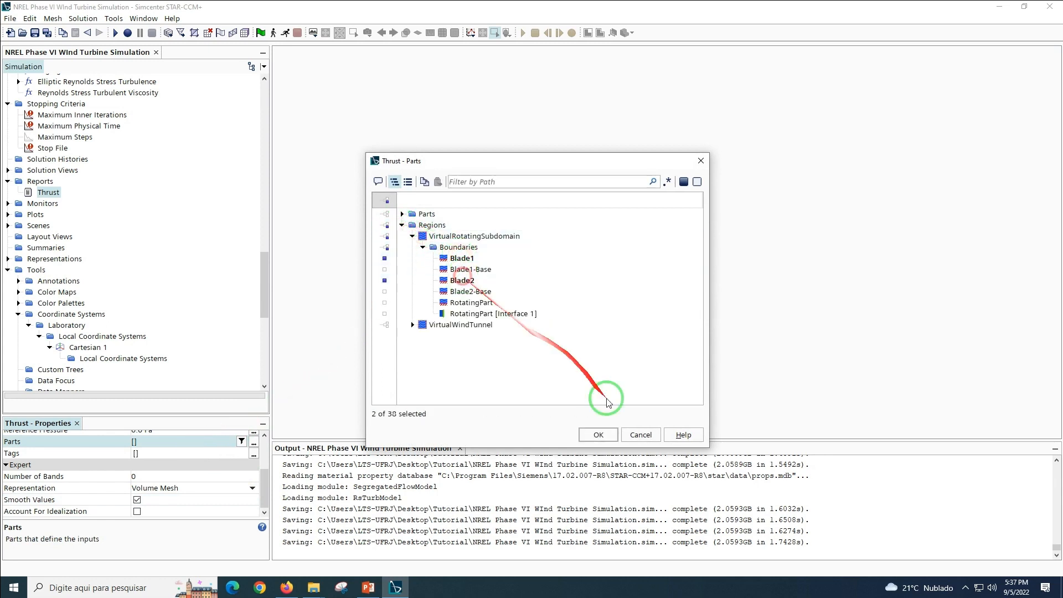
left_click(597, 435)
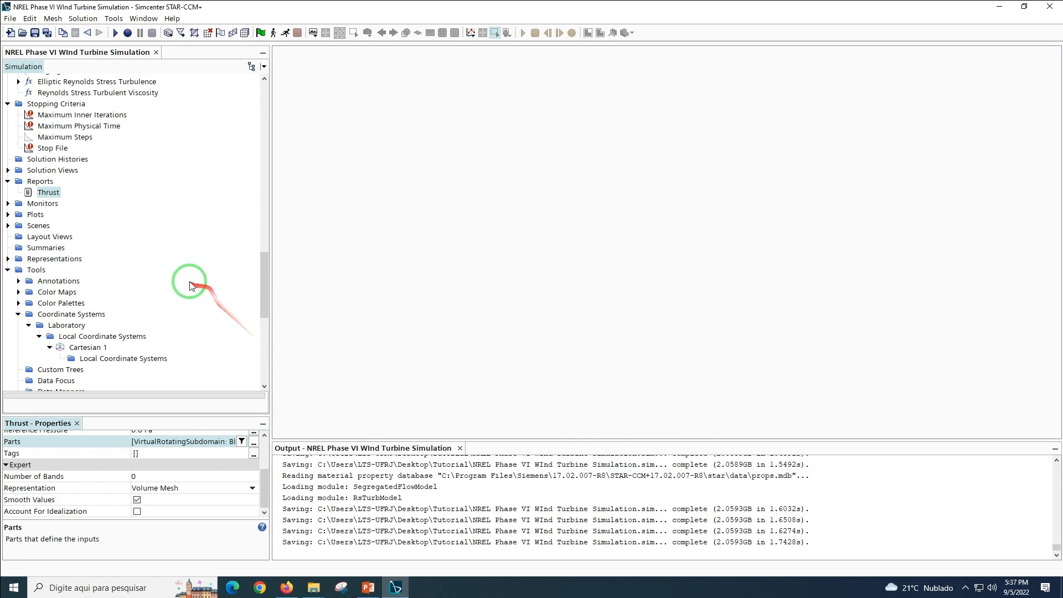
Create a new Moment report and rename it Torque
right_click(46, 182)
mouse_move(133, 193)
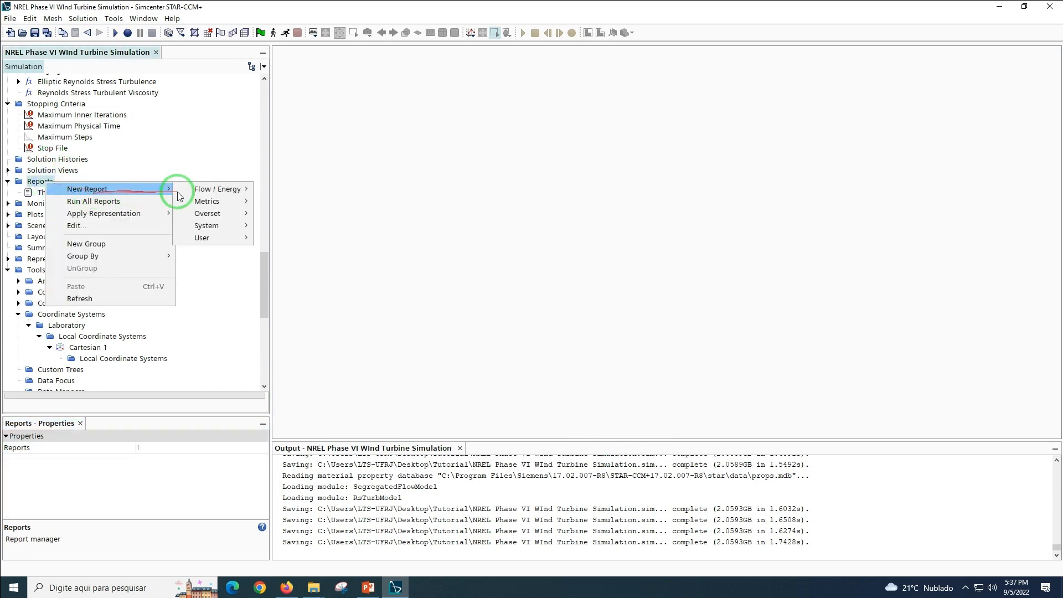
mouse_move(233, 188)
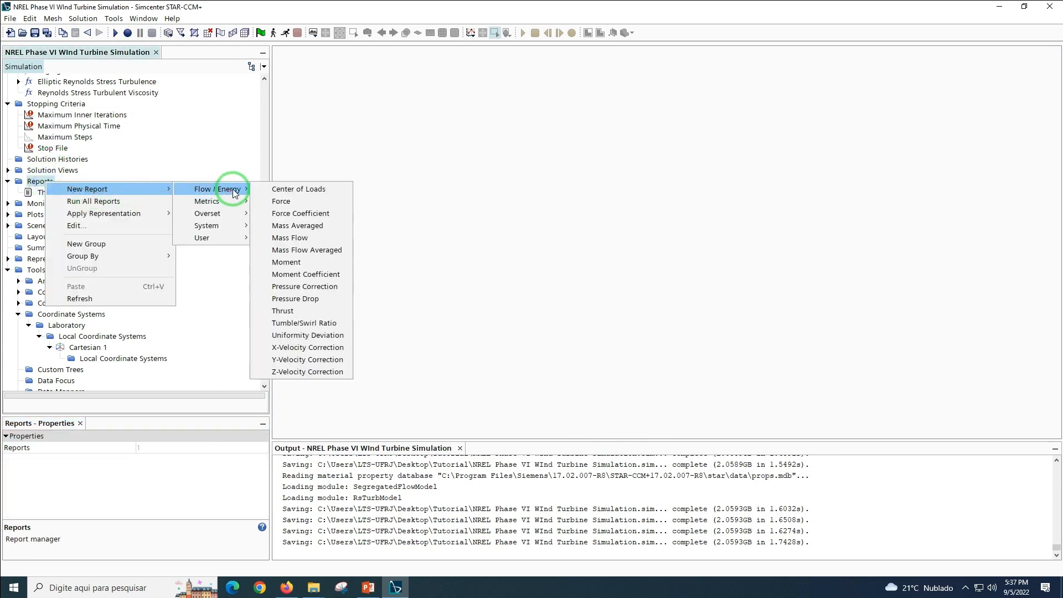
left_click(289, 262)
right_click(42, 192)
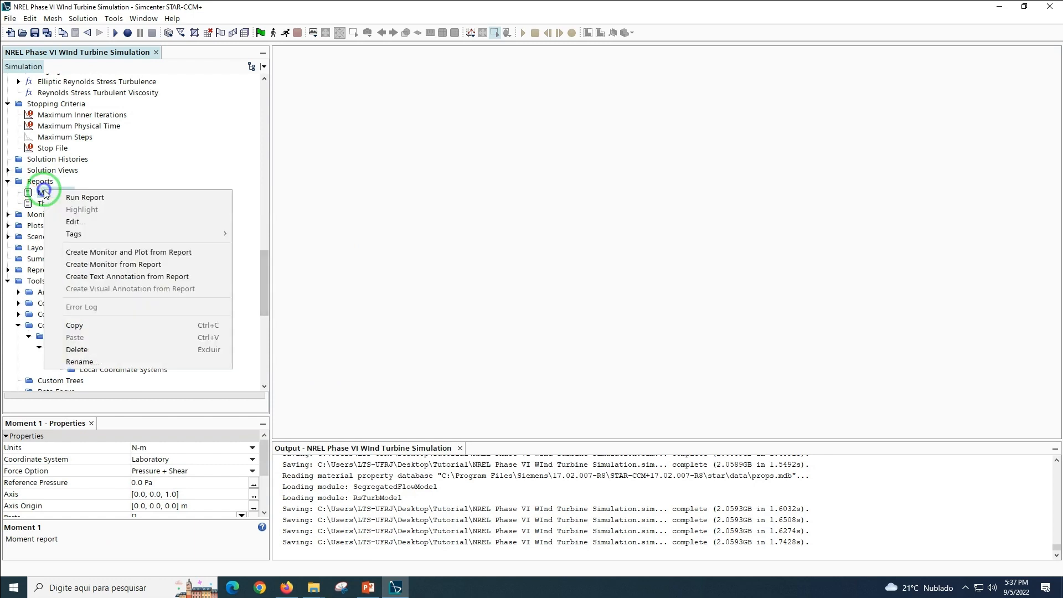
left_click(82, 362)
type("Torque")
key("Return")
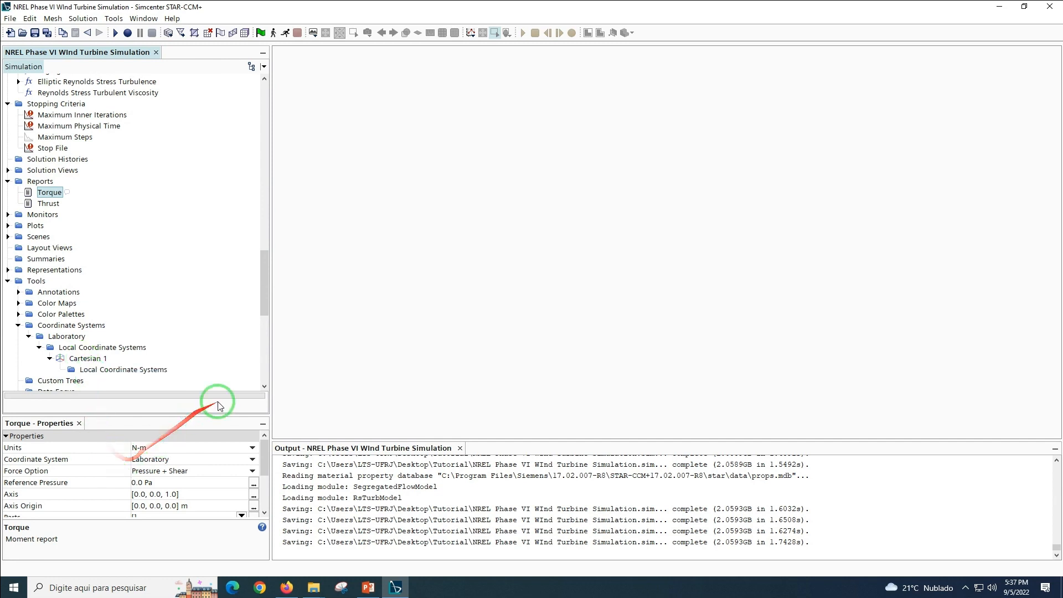
Set the Torque report's axis to 0, -1.0, 0 and enable Smooth Values
left_click_drag(267, 453, 268, 466)
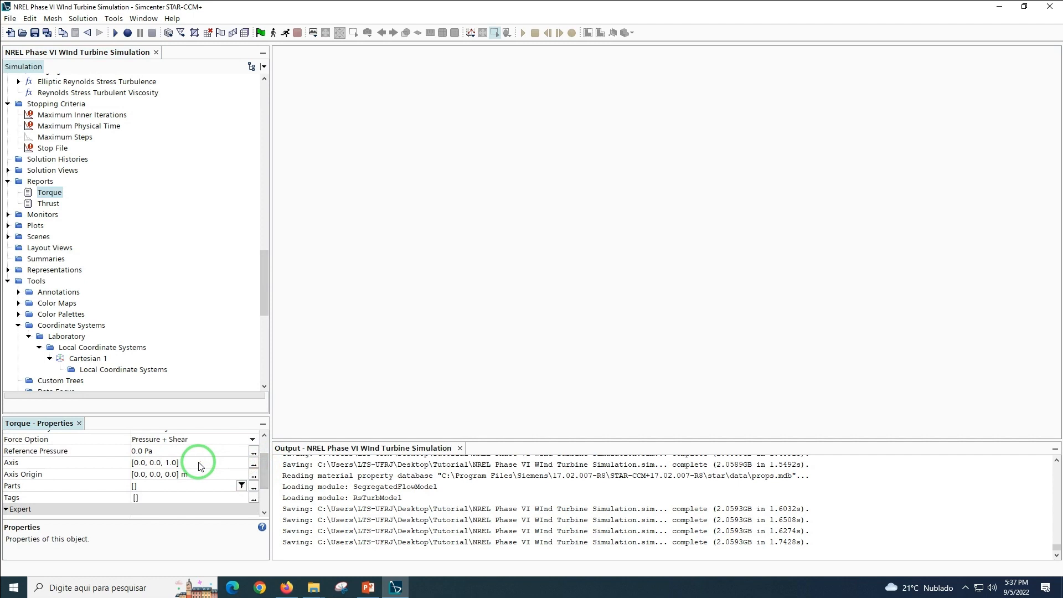
left_click(200, 462)
type("0,")
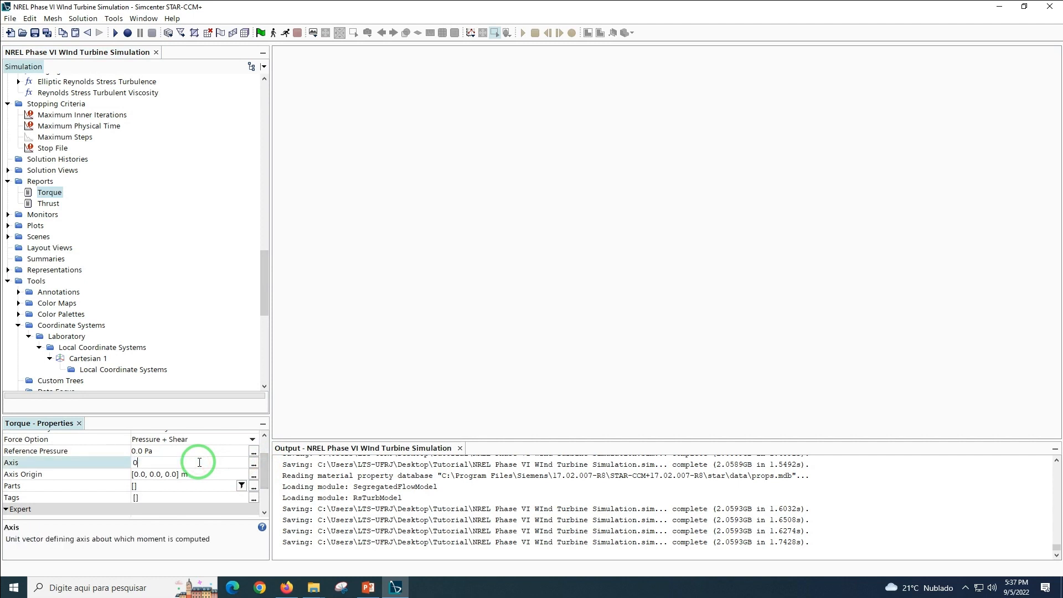
type(" -1.0, 0")
key("Return")
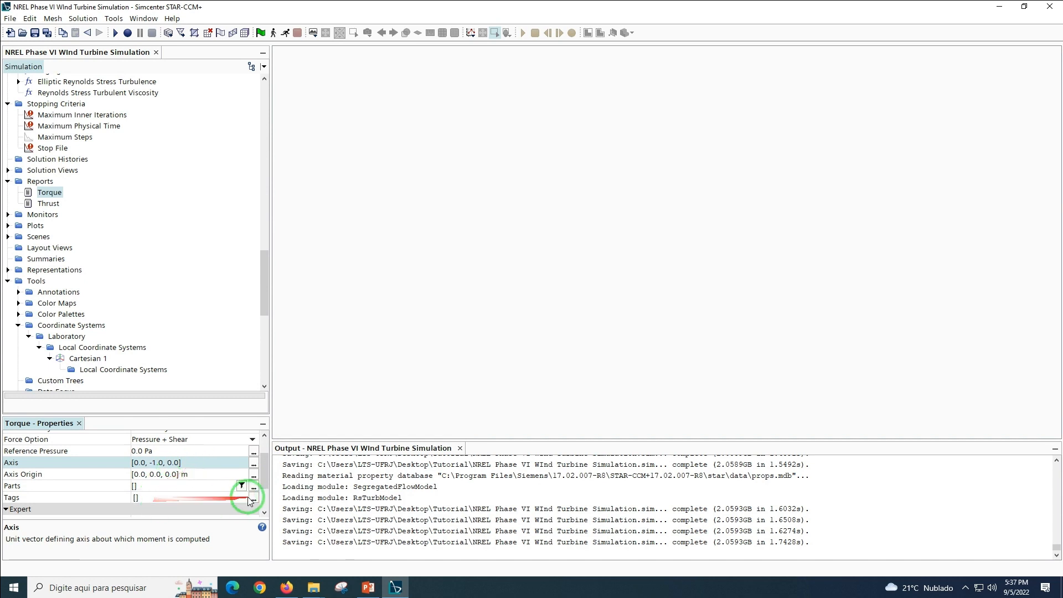
scroll(265, 482, "down", 3)
left_click(163, 501)
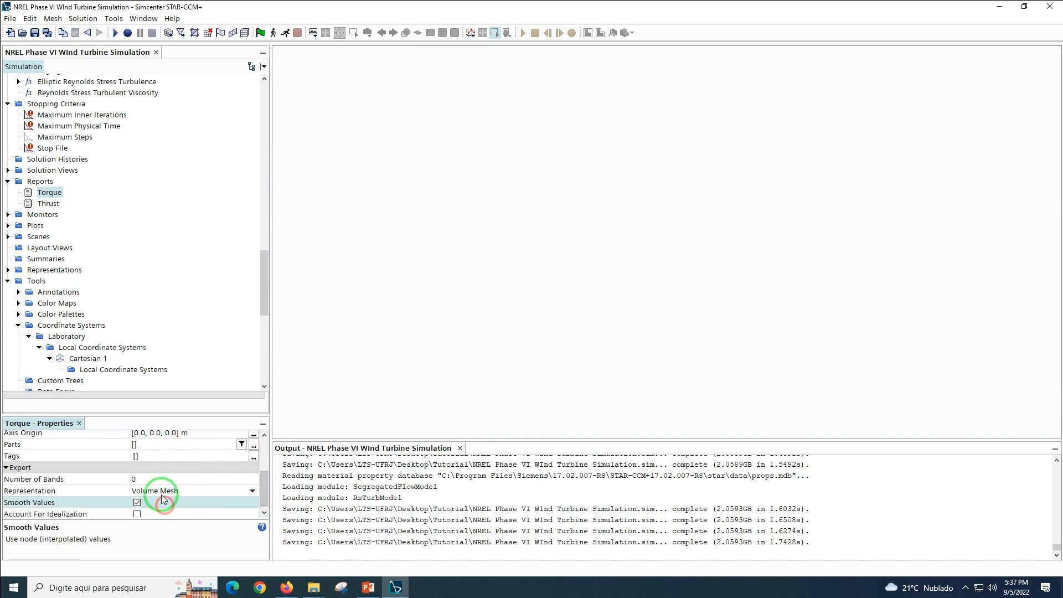
Assign the Blade1 and Blade2 boundaries of VirtualRotatingSubdomain as the Torque report's parts
left_click(154, 446)
left_click(401, 227)
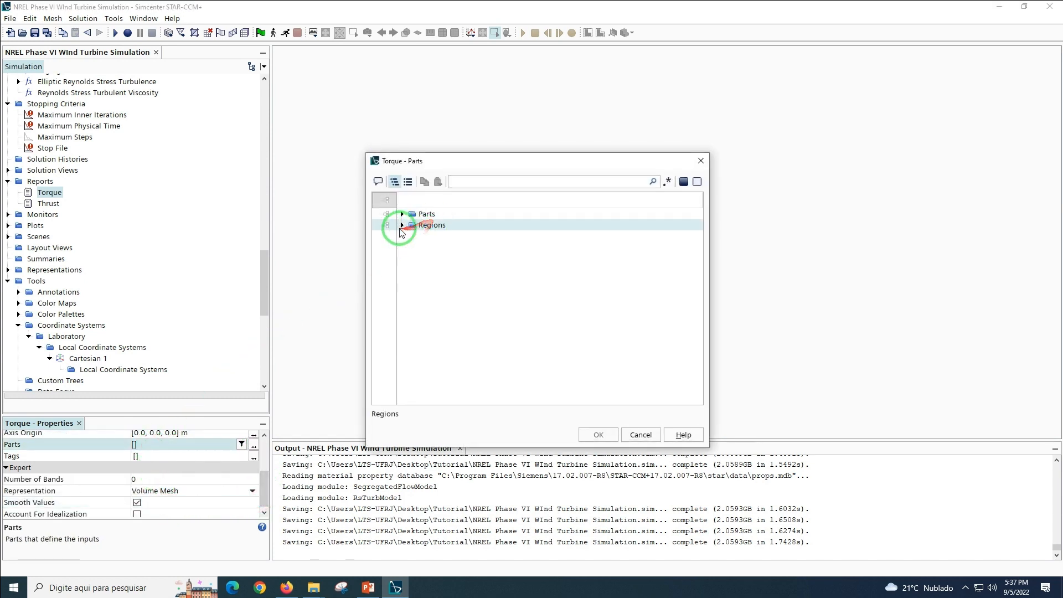
left_click(411, 236)
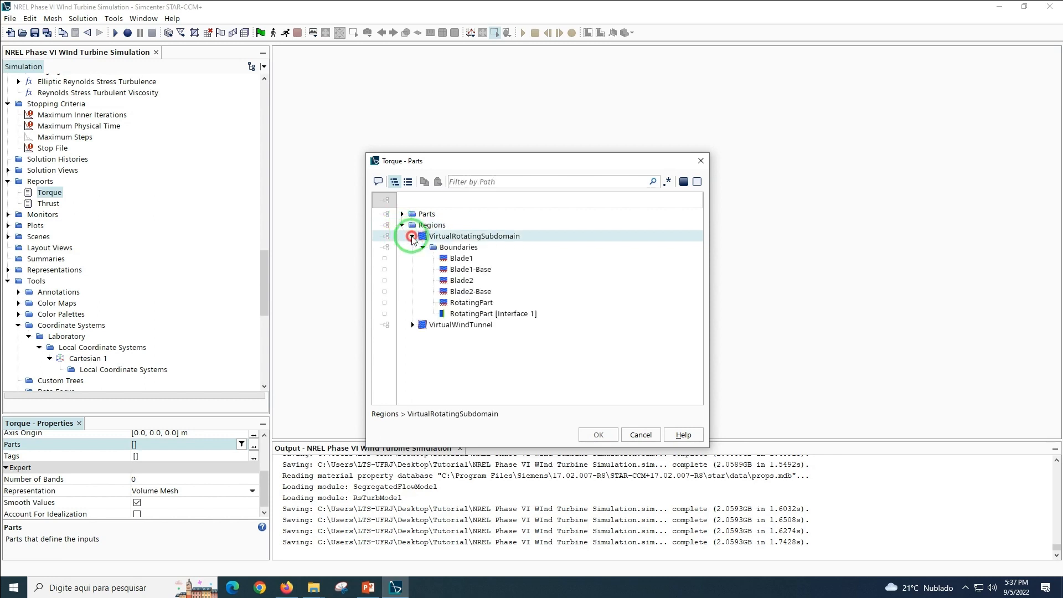
left_click(442, 256)
left_click(447, 280)
left_click(589, 431)
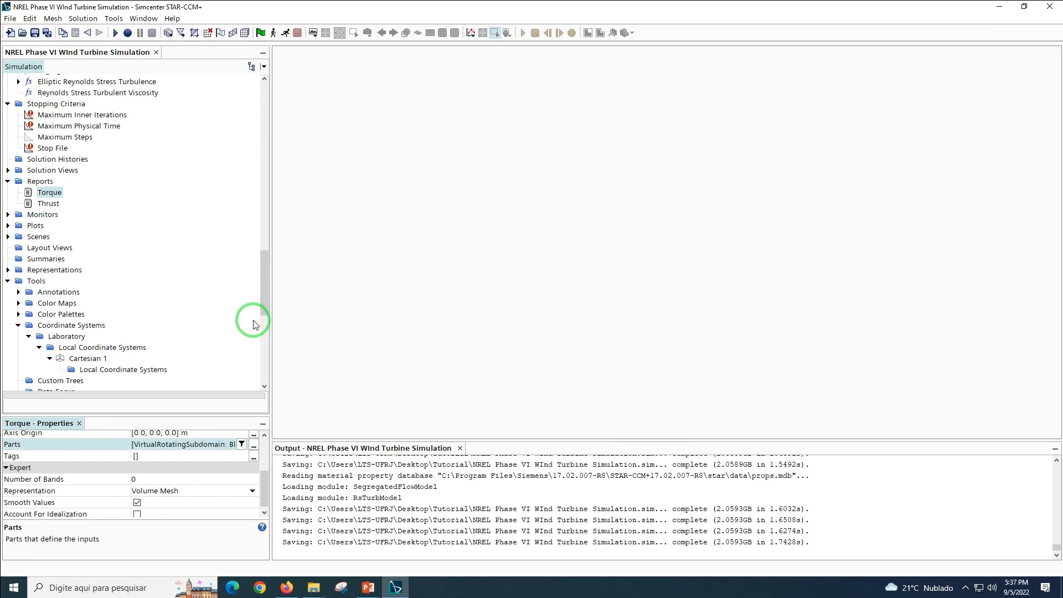
Create a new user Expression report and rename it Power
mouse_move(265, 285)
left_mouse_down()
mouse_move(263, 294)
mouse_move(262, 277)
left_mouse_up()
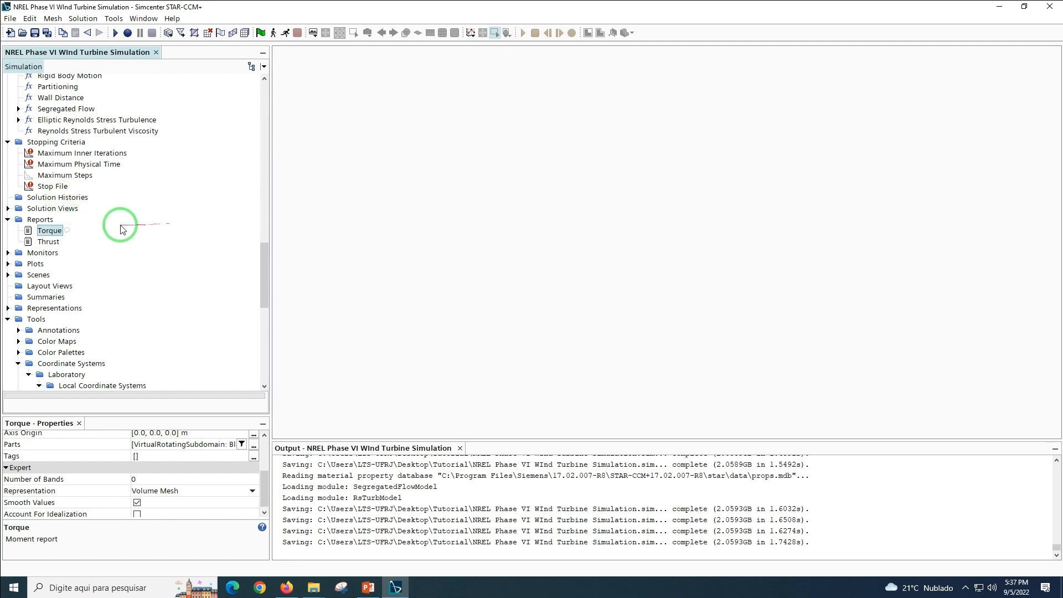
right_click(41, 220)
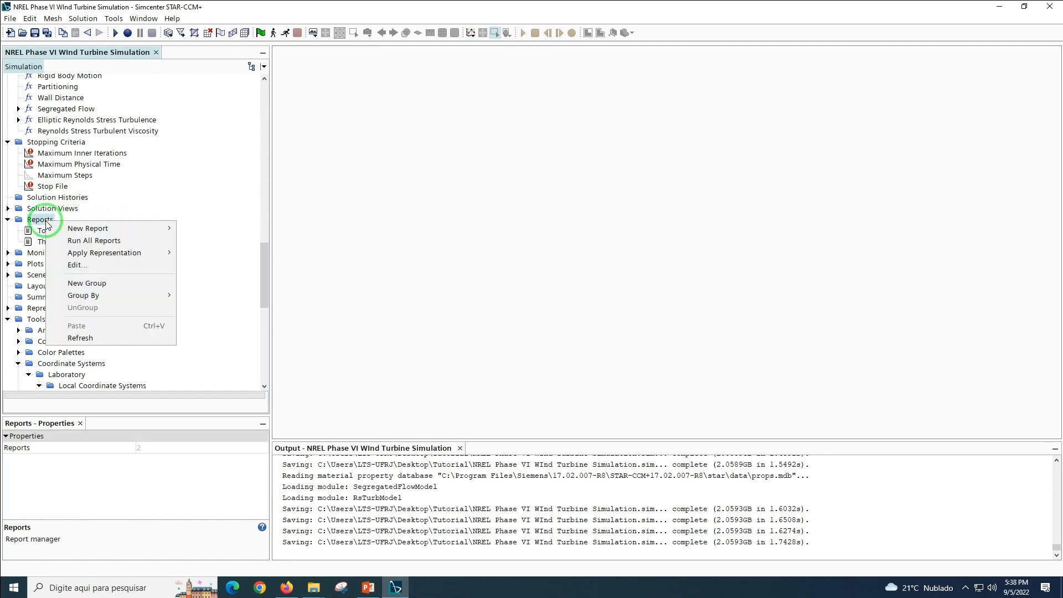
left_click(40, 223)
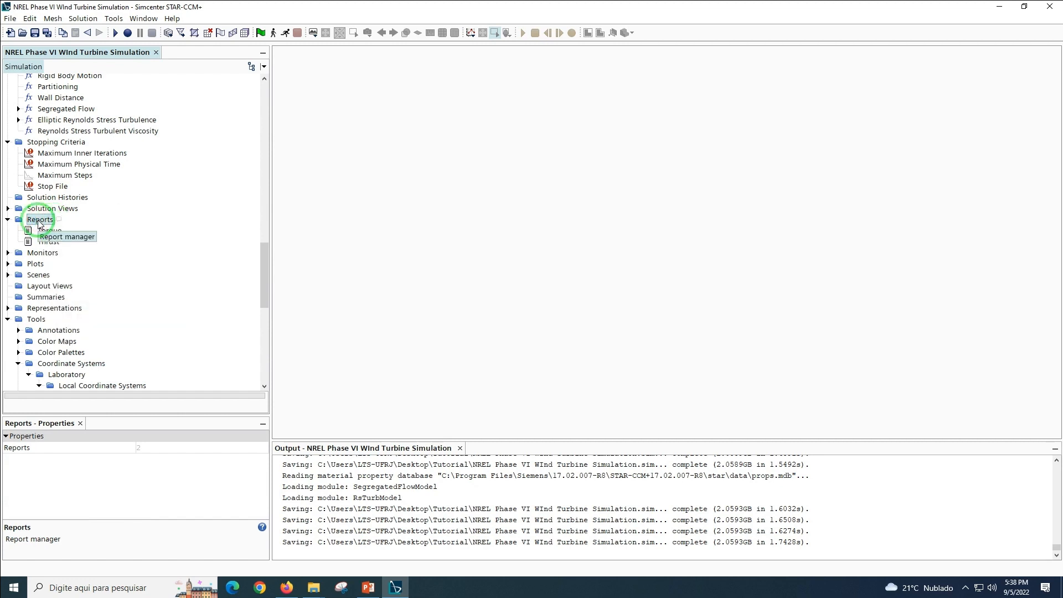
right_click(40, 221)
mouse_move(83, 228)
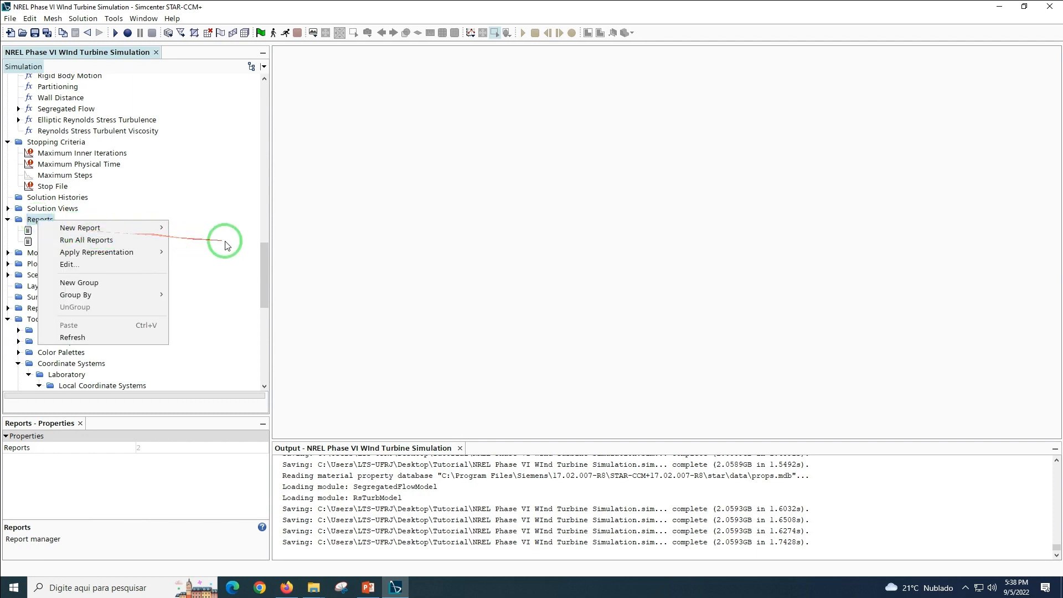
mouse_move(219, 277)
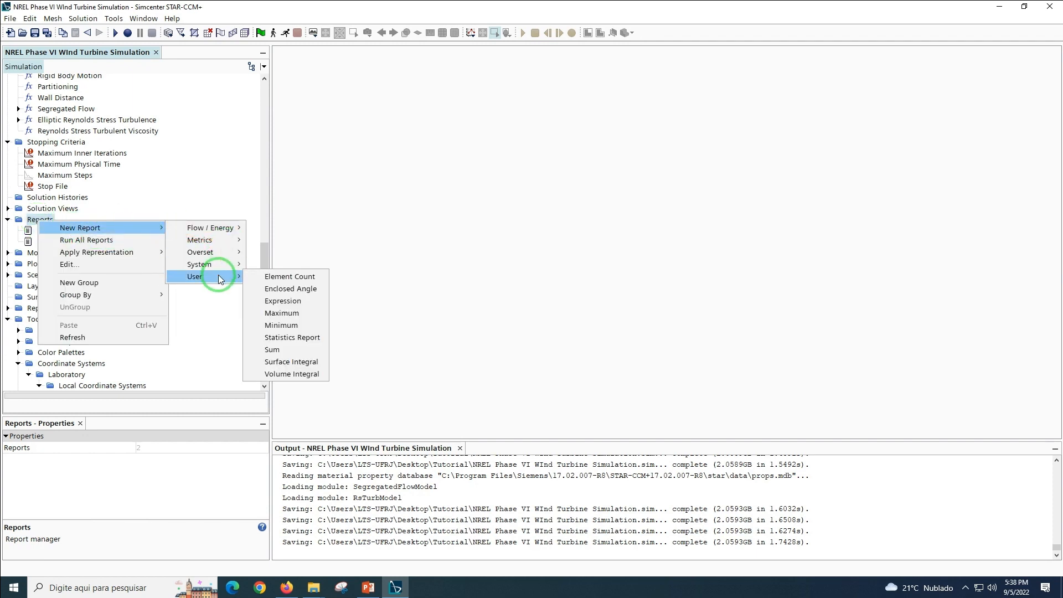
left_click(283, 301)
right_click(45, 229)
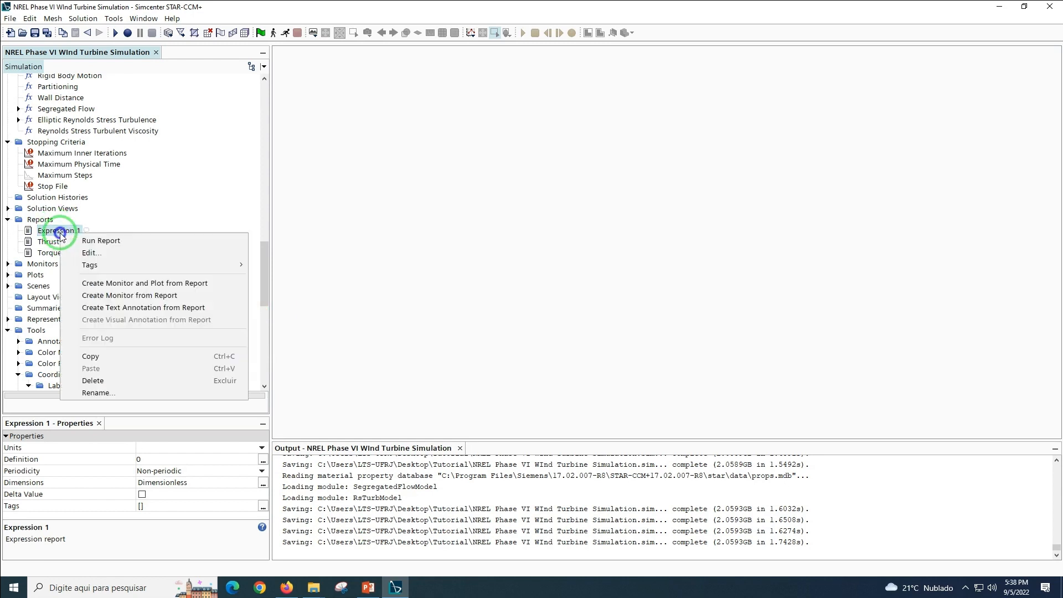
left_click(88, 392)
type("Power")
key("Return")
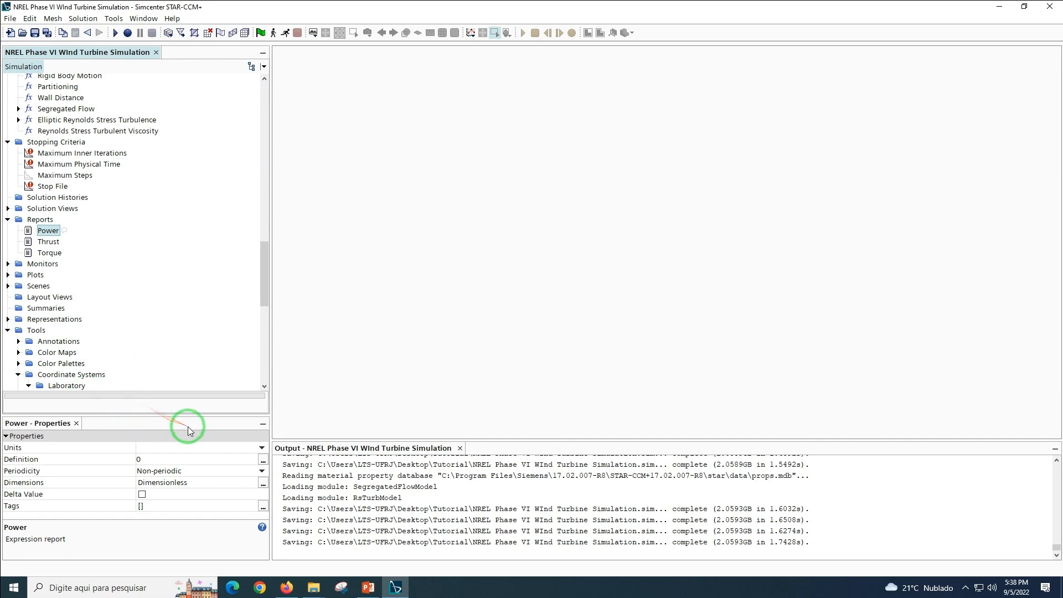
Define the Power report with the expression 72.096161*(3.1416/30)*${TorqueReport}
left_click(262, 461)
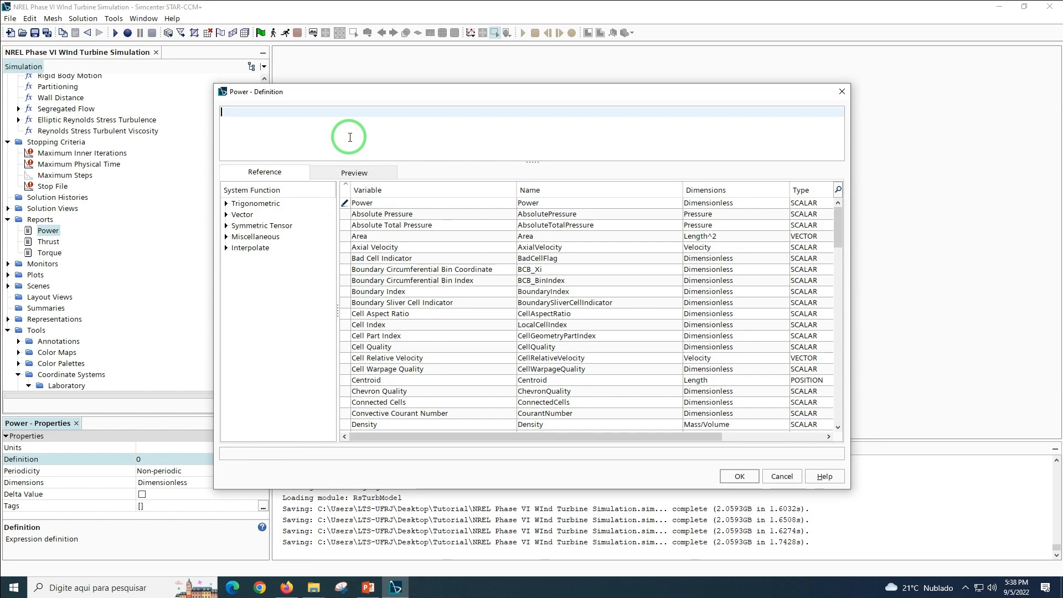
type("72.096161*(3.")
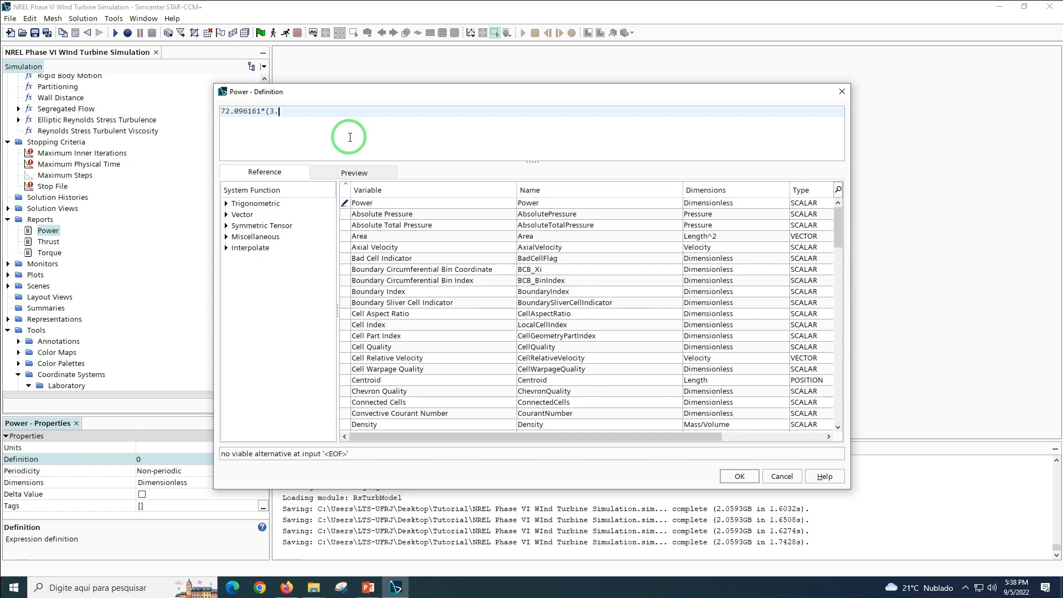
type("1")
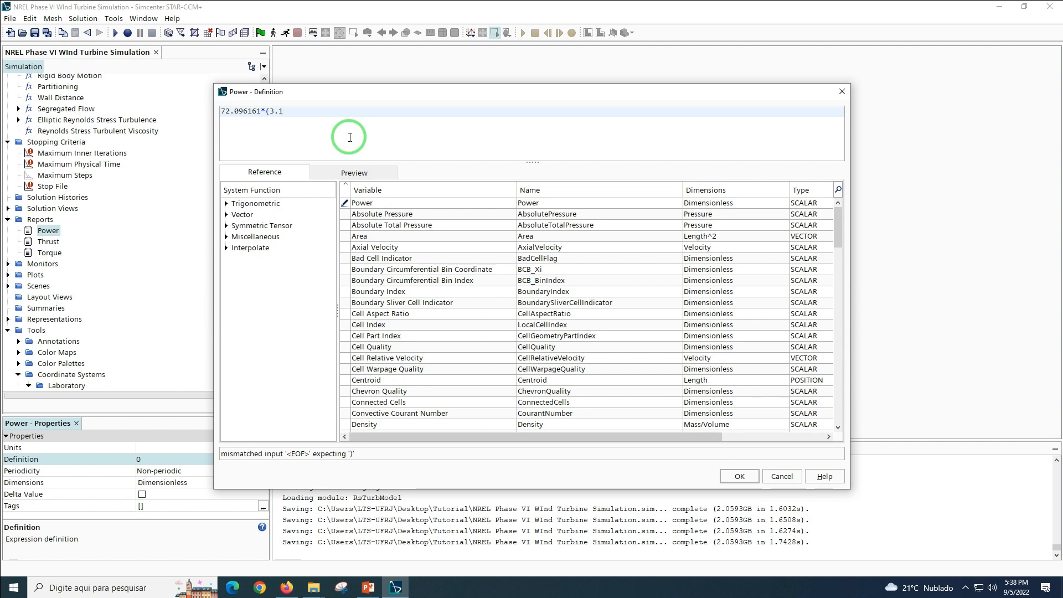
type("416/3")
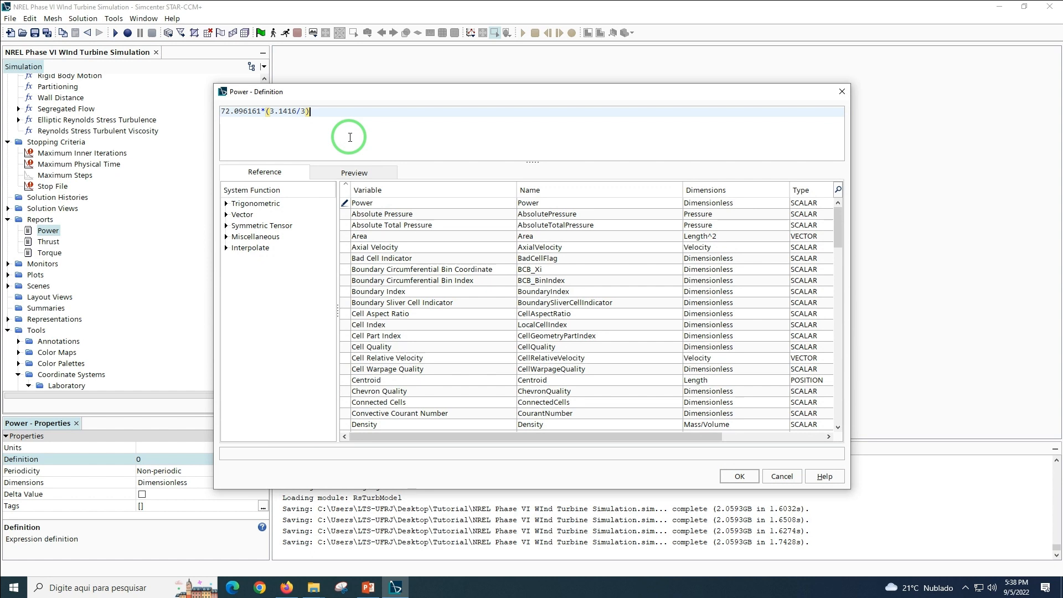
key("BackSpace")
type("0")
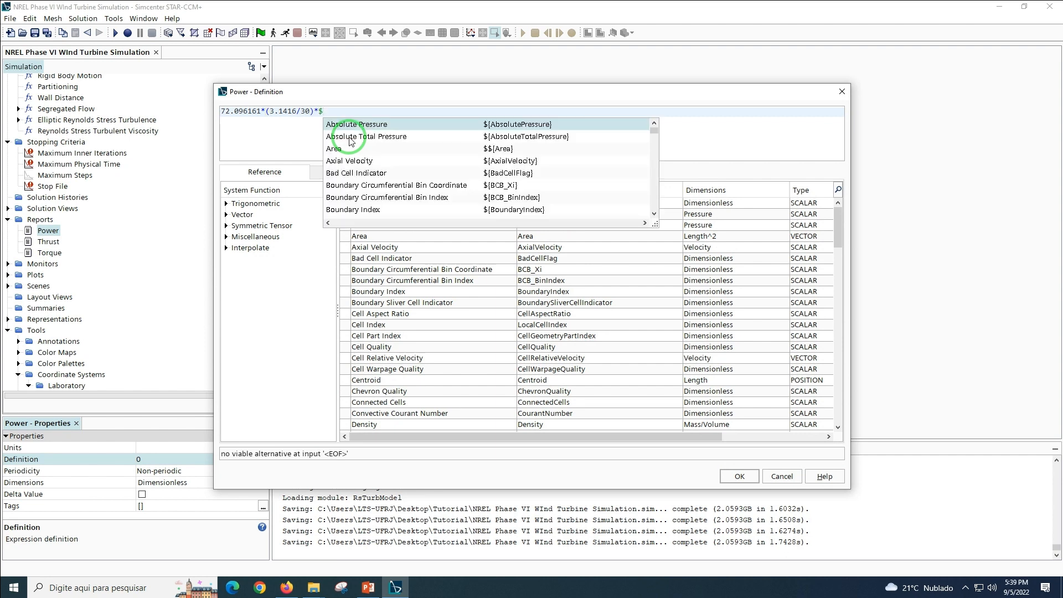
type("{")
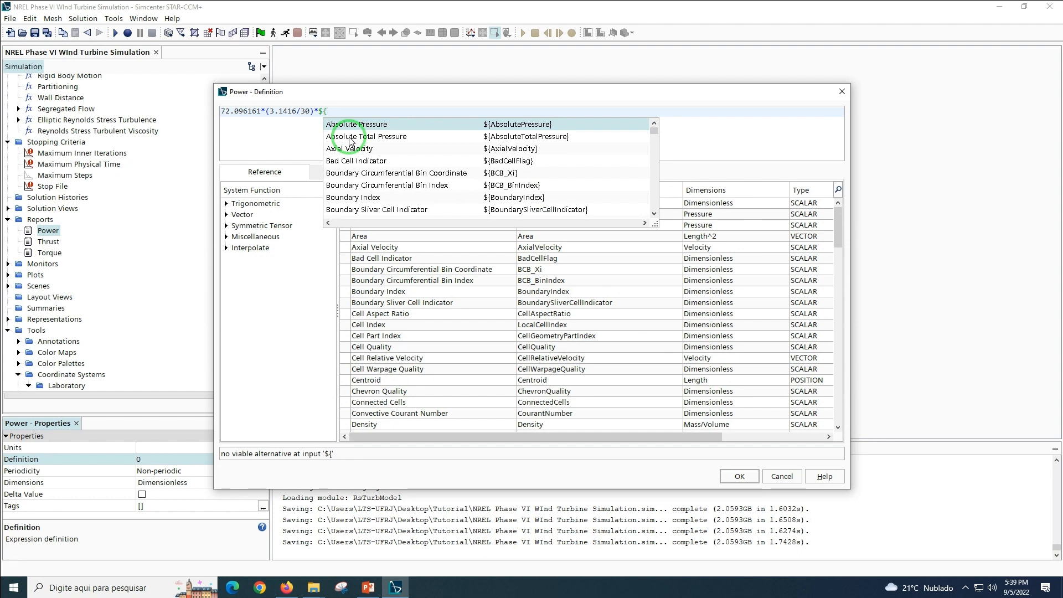
type("To")
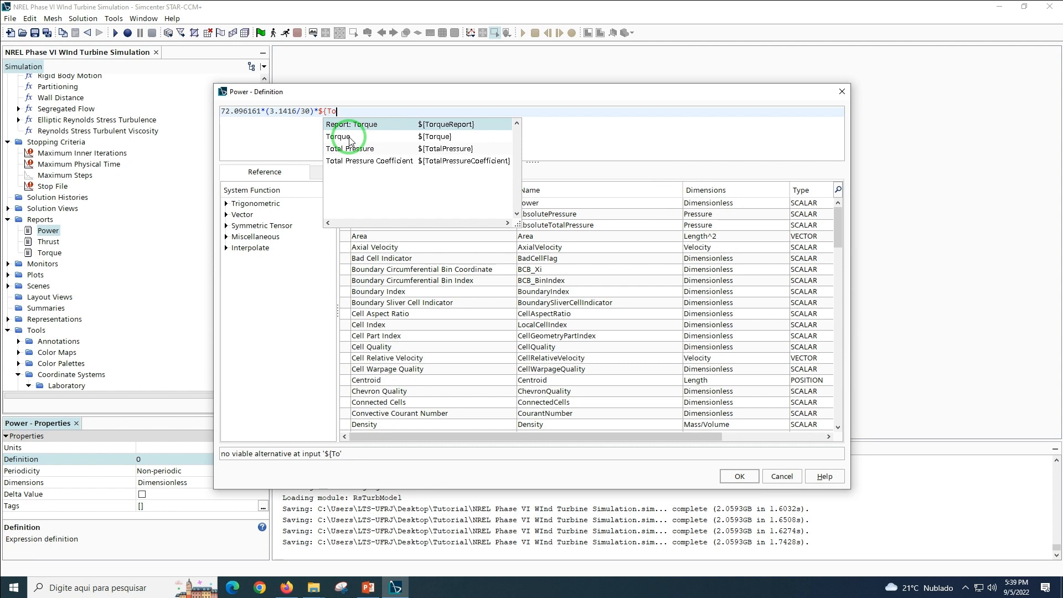
double_click(398, 129)
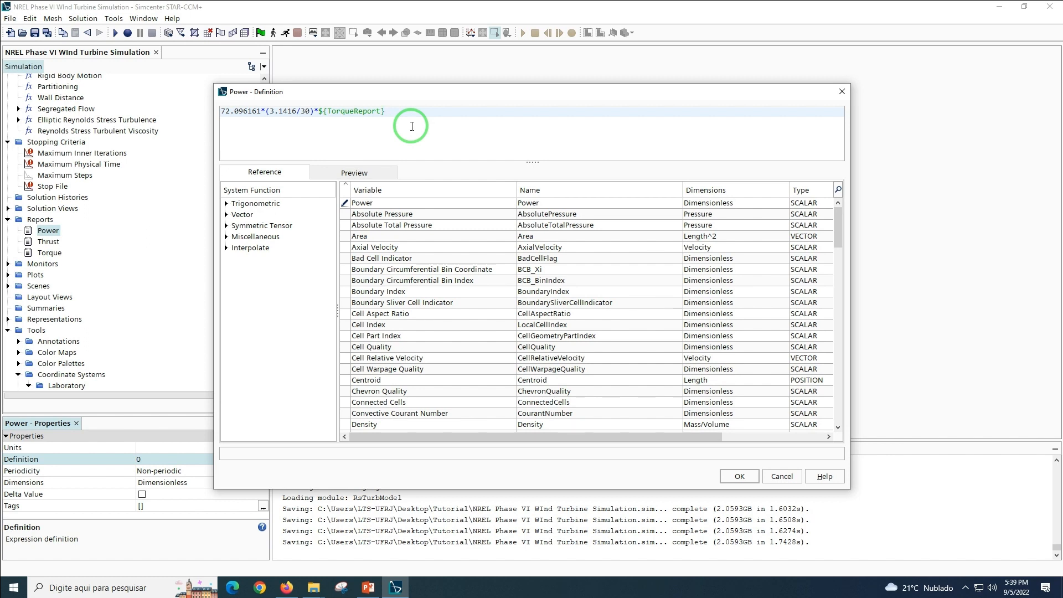
left_click(738, 477)
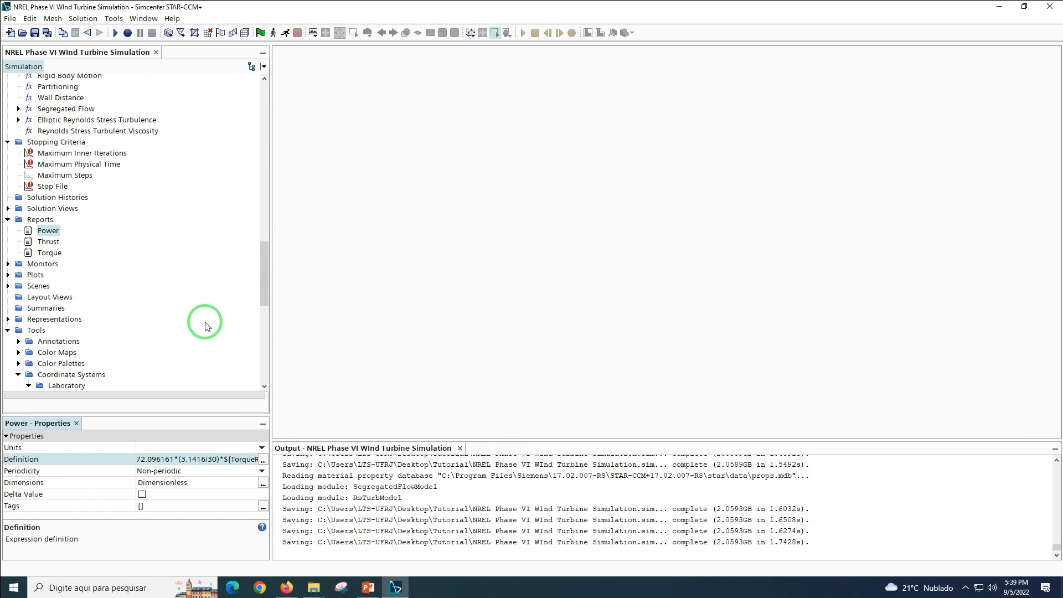
Set the physical dimensions of the Power report to Power
left_click(158, 485)
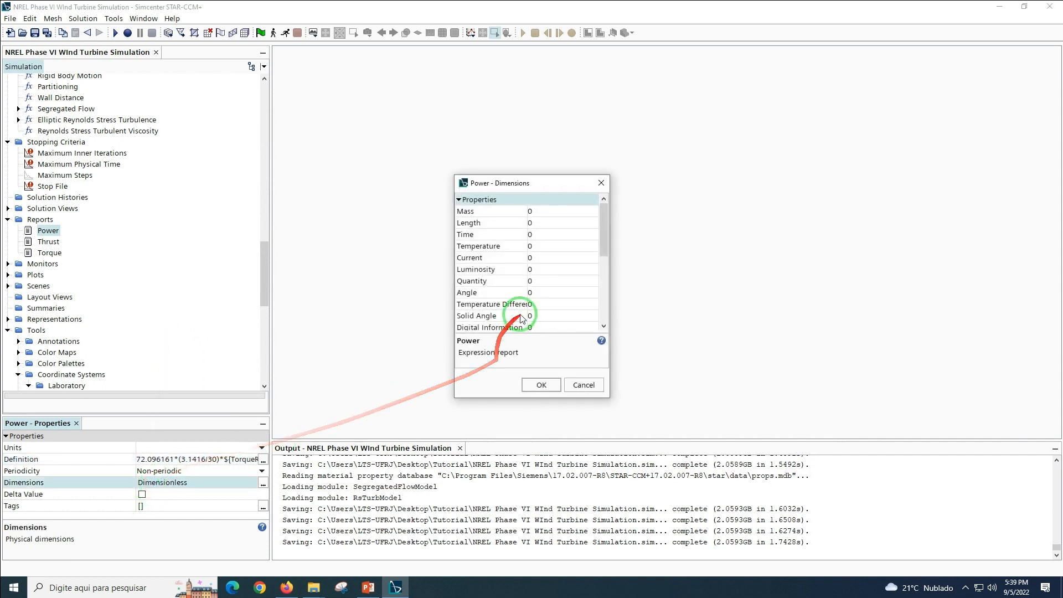
left_click_drag(601, 241, 605, 271)
left_click(557, 275)
left_click(541, 385)
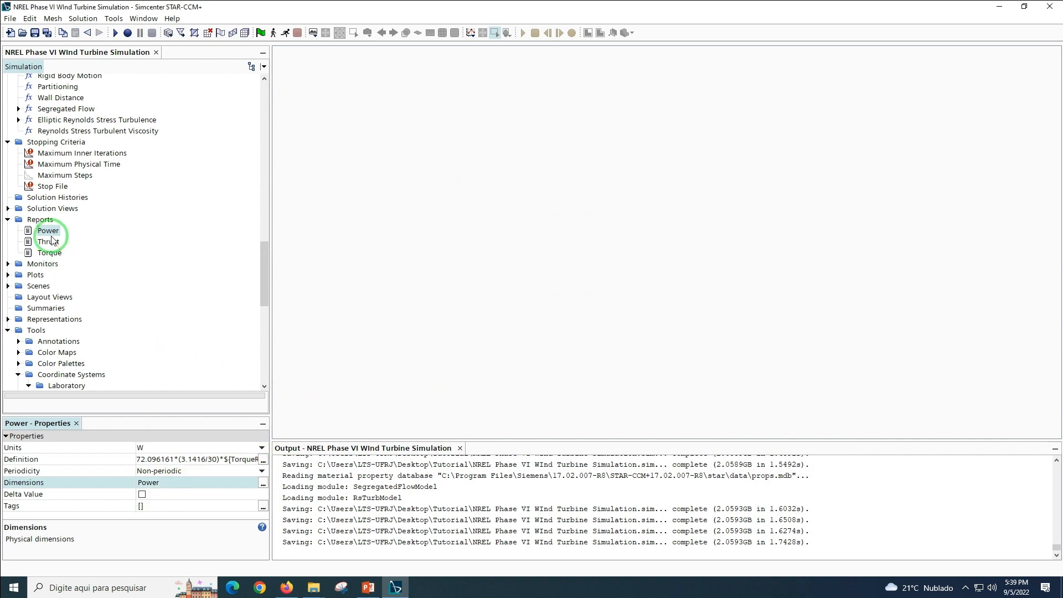
Create monitors and separate plots, one per report, from the Power, Thrust and Torque reports, and save the simulation
left_click(44, 254, "shift")
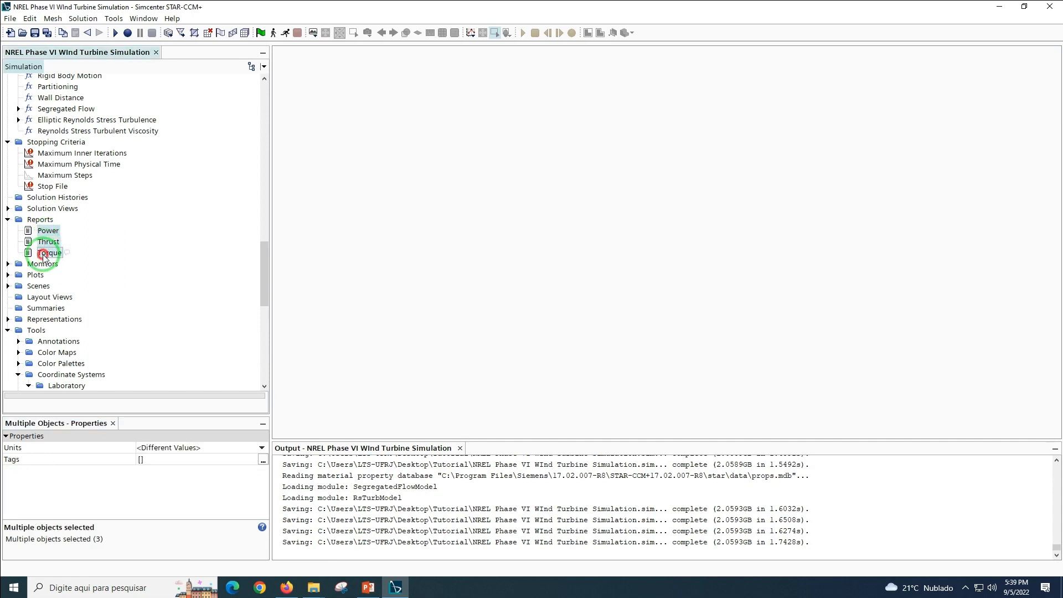
right_click(44, 255)
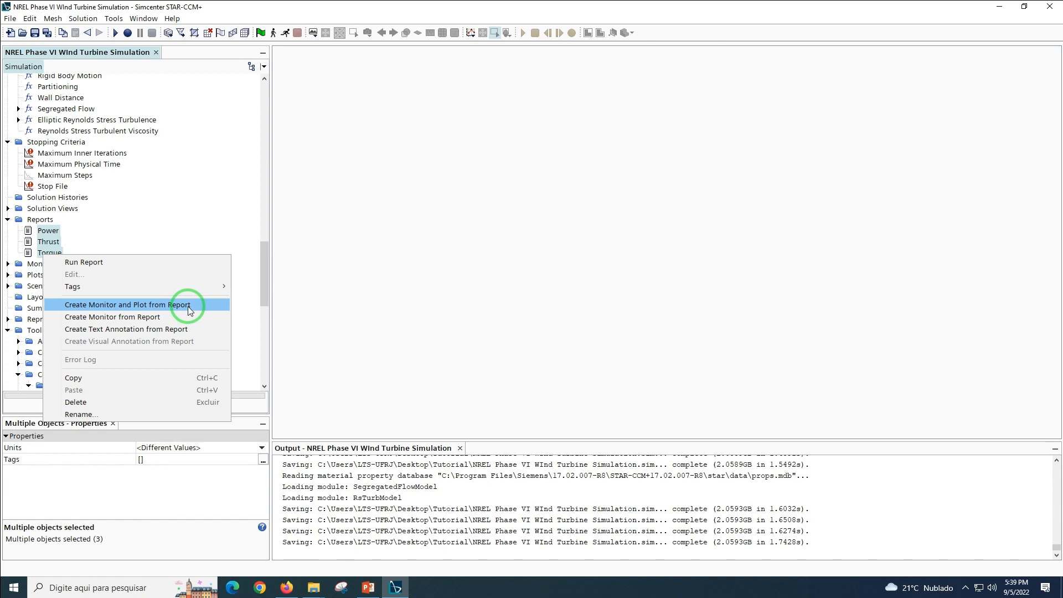
left_click(188, 307)
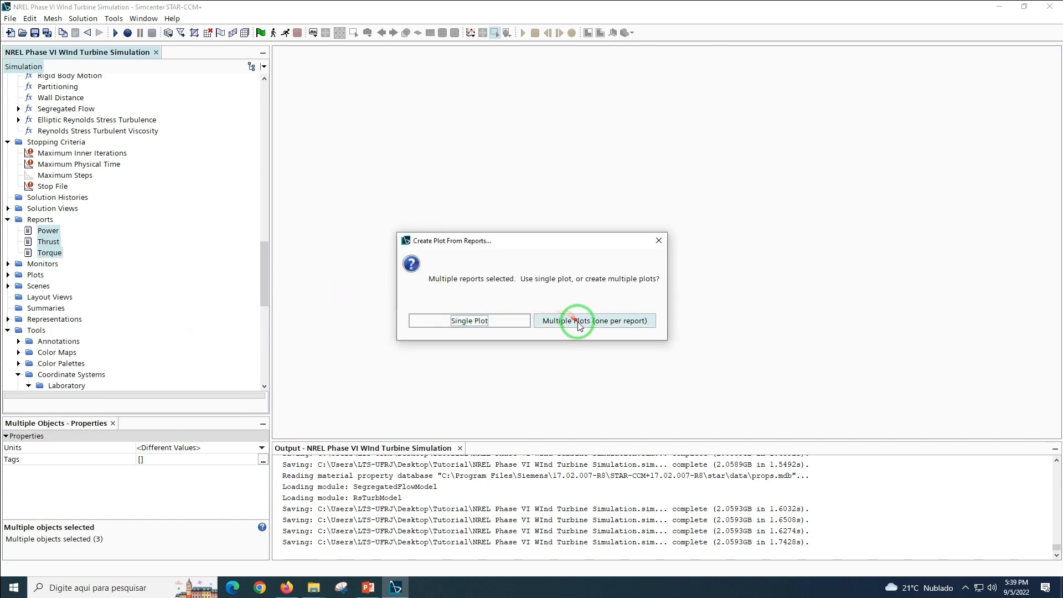
left_click(622, 326)
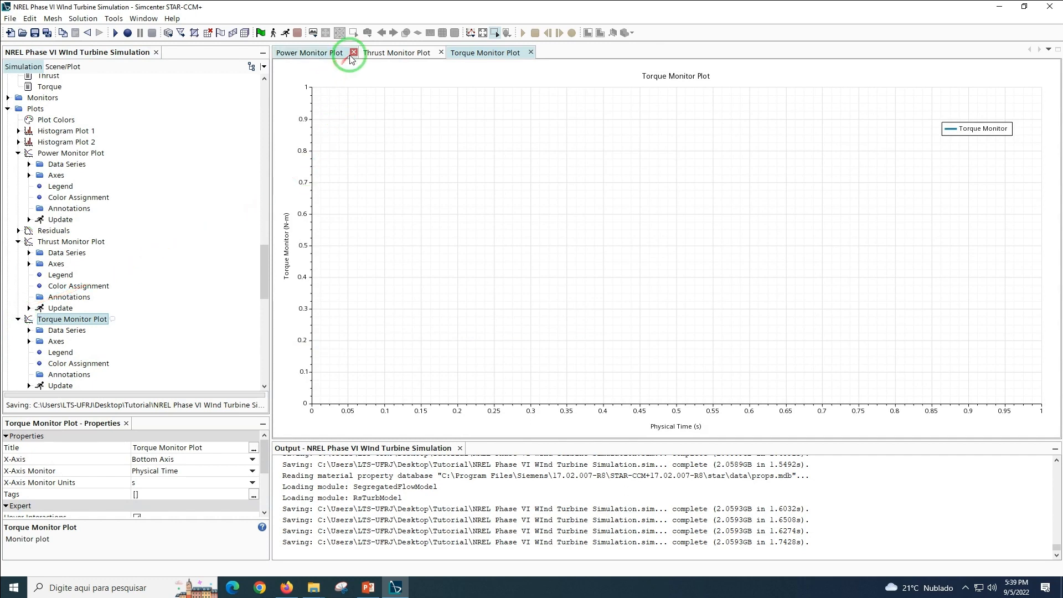
left_click_drag(264, 261, 264, 236)
left_click(35, 33)
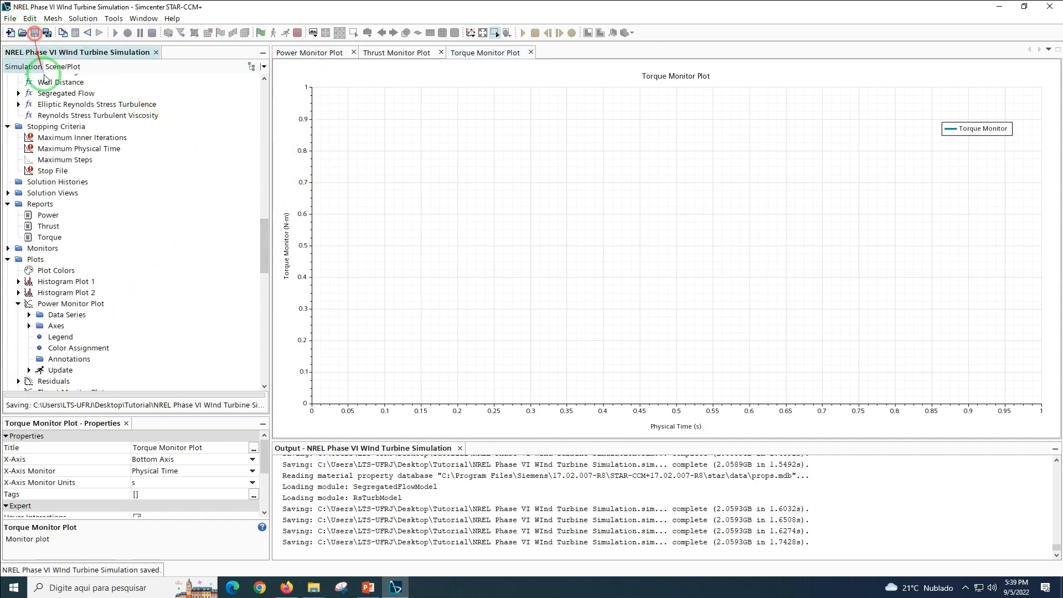
Collapse the whole simulation tree
left_click_drag(262, 254, 260, 95)
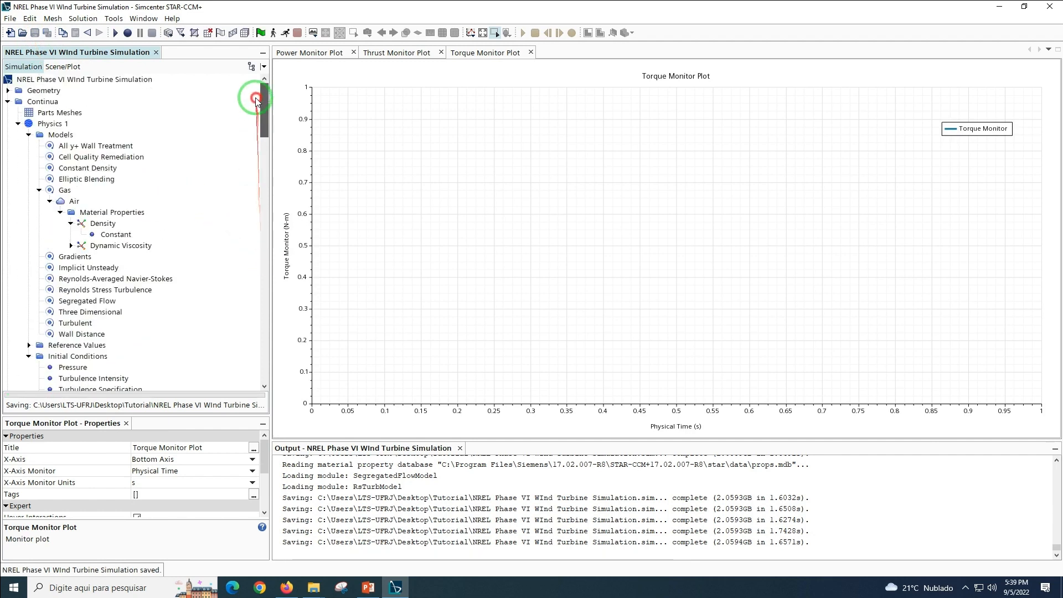
right_click(82, 82)
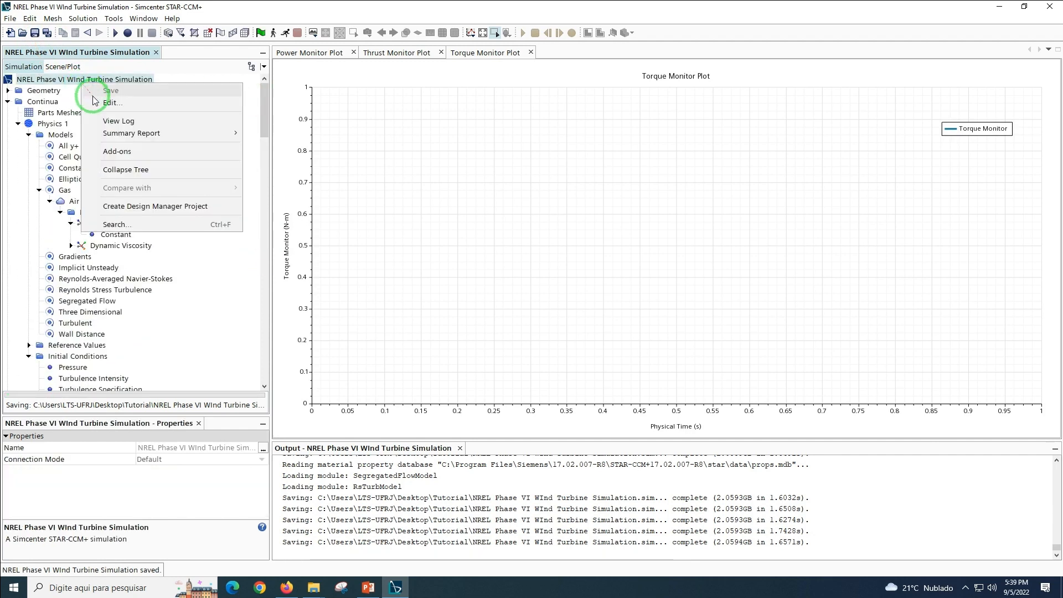
left_click(118, 155)
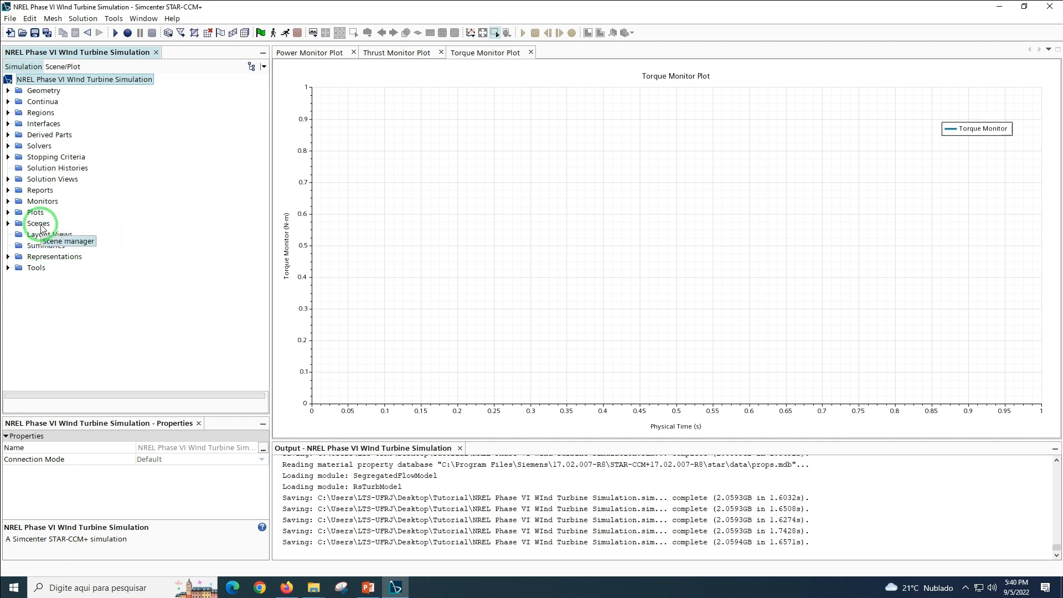
Create a new Isosurface derived part and assign all regions as its parts
right_click(44, 135)
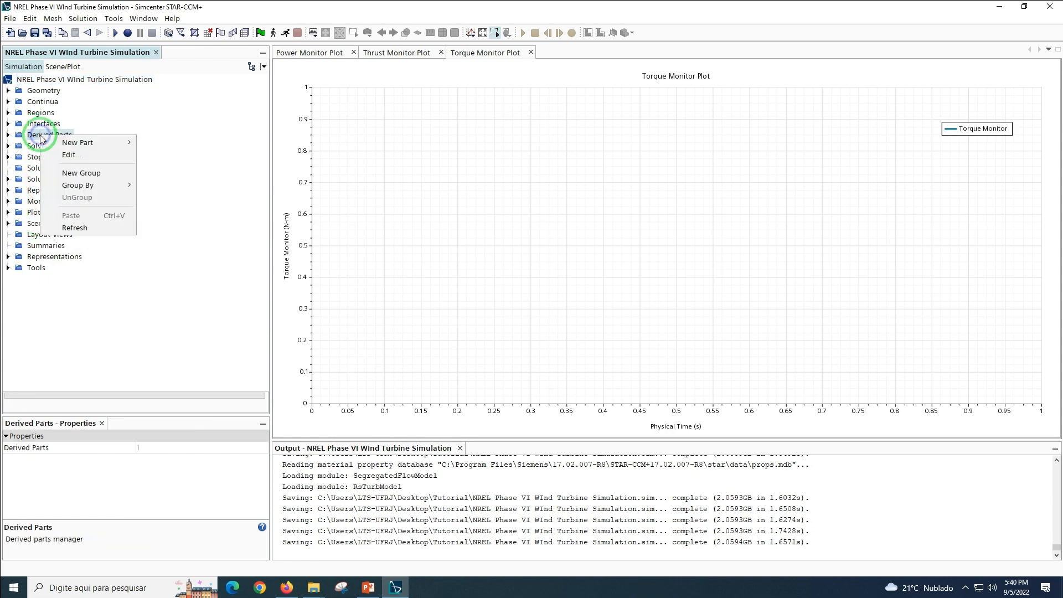
mouse_move(71, 146)
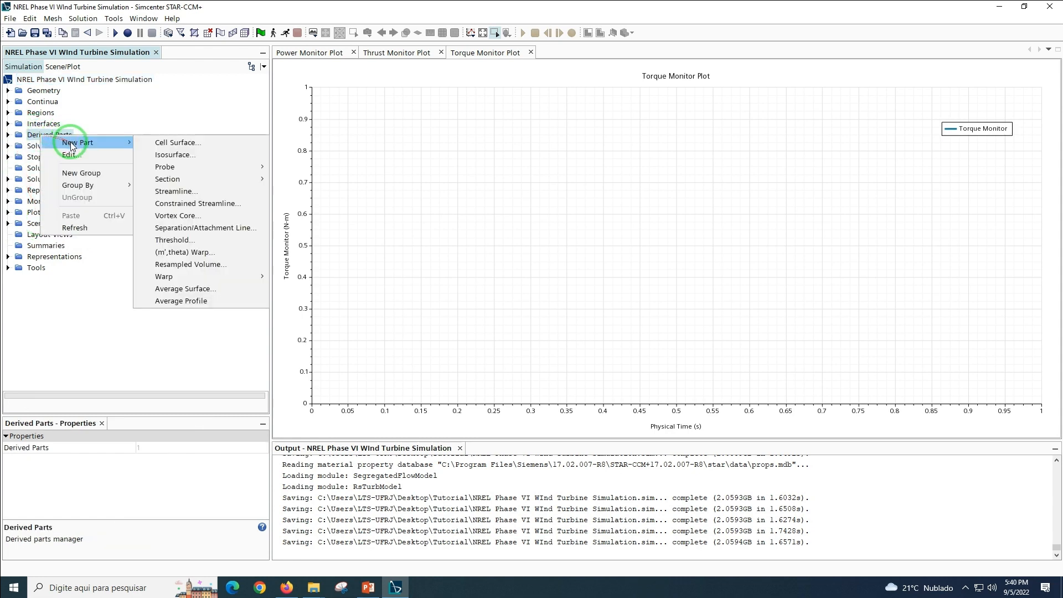
left_click(175, 154)
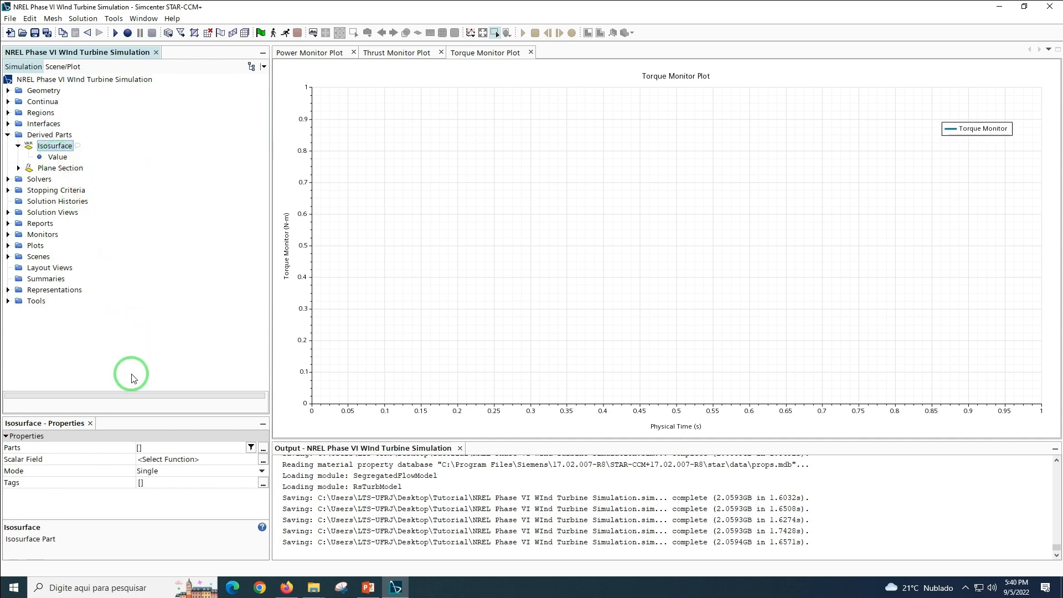
left_click(161, 447)
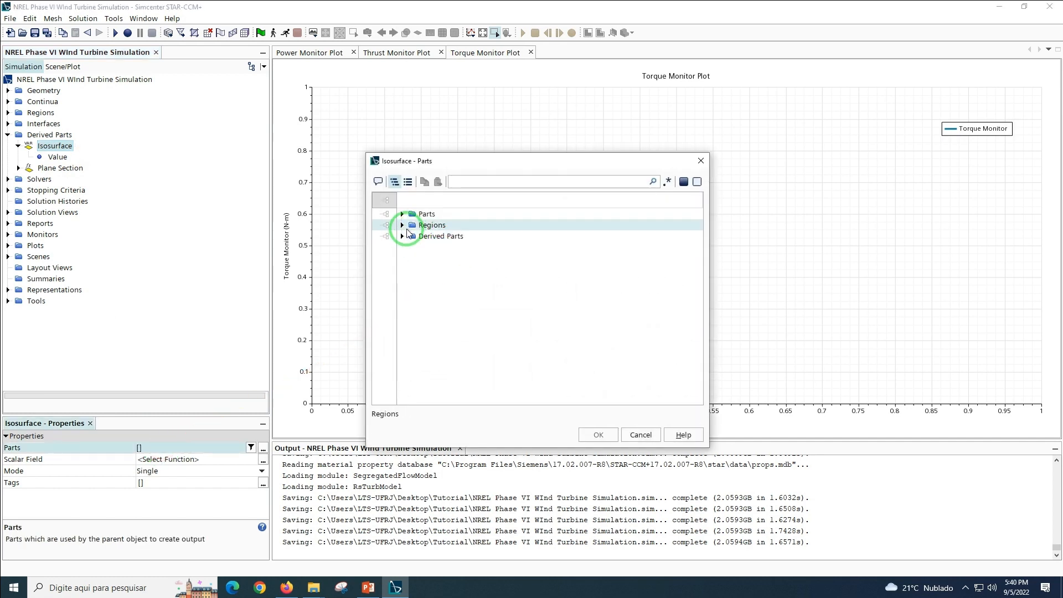
left_click(386, 225)
left_click(588, 434)
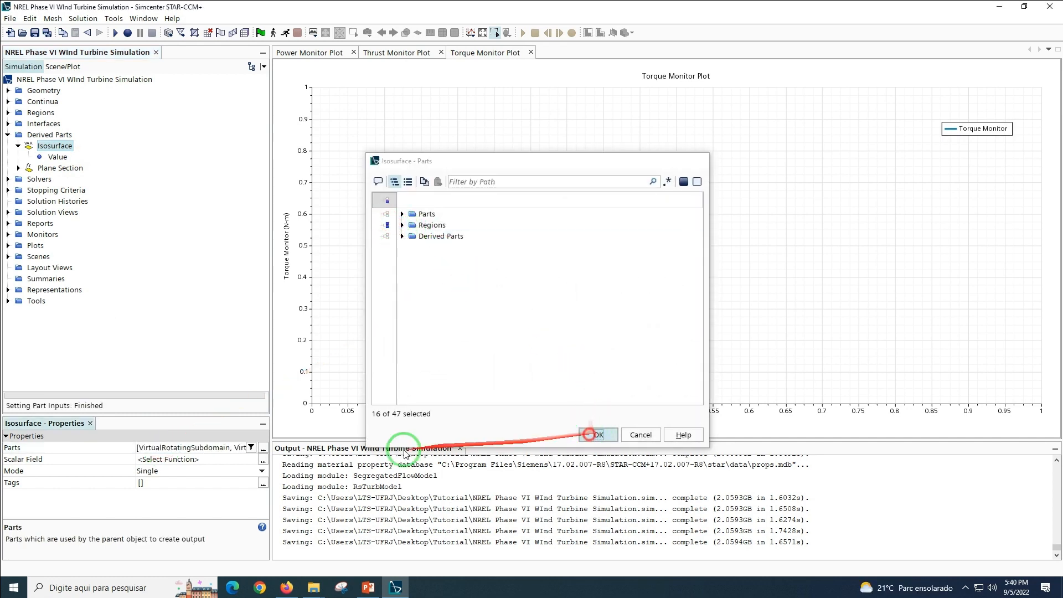
Set the scalar field of the isosurface to Q-Criterion
left_click(160, 459)
left_click(515, 178)
left_click(548, 280)
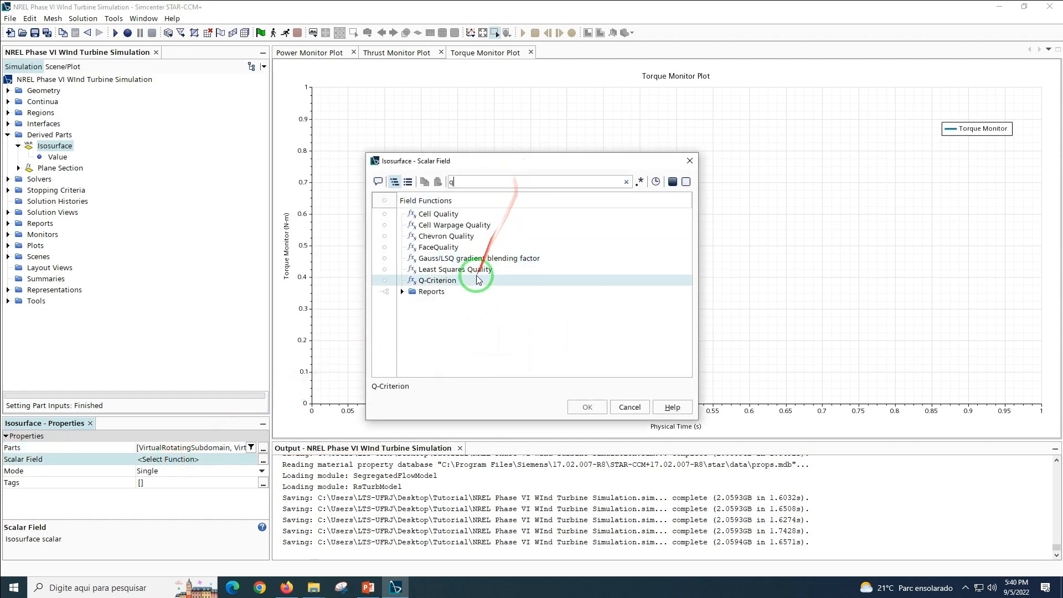
left_click(588, 407)
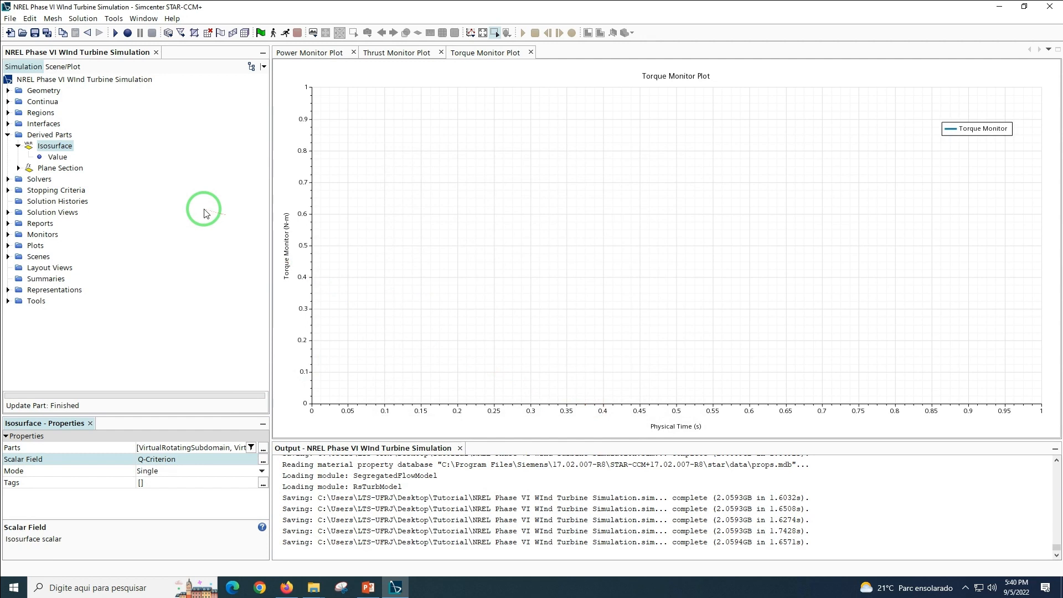
Set the isosurface's isovalue to 5.0 /s^2 and save the simulation
left_click(57, 157)
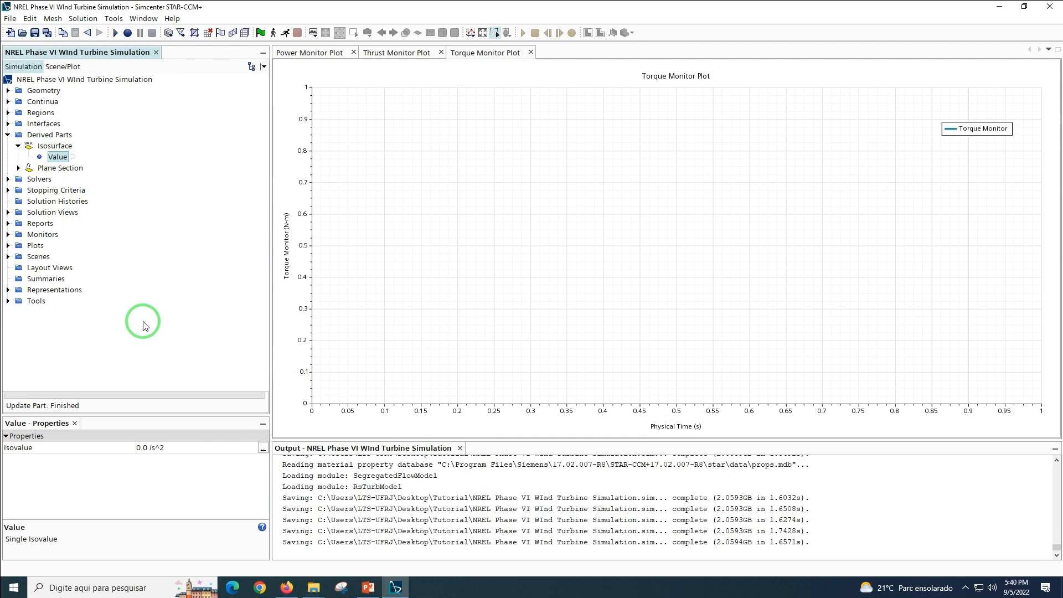
left_click(177, 448)
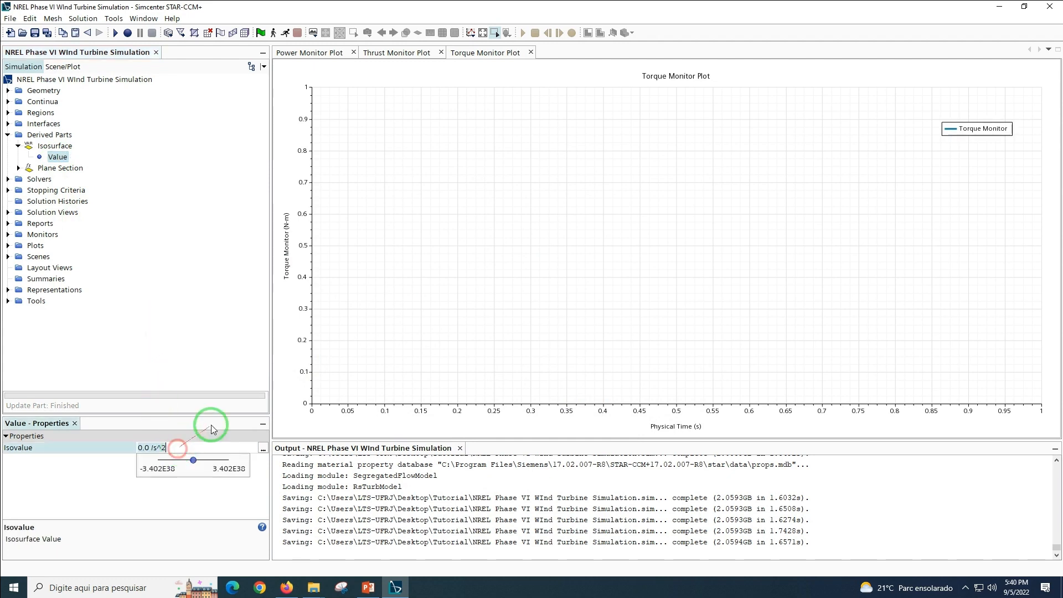
type("5")
key("Return")
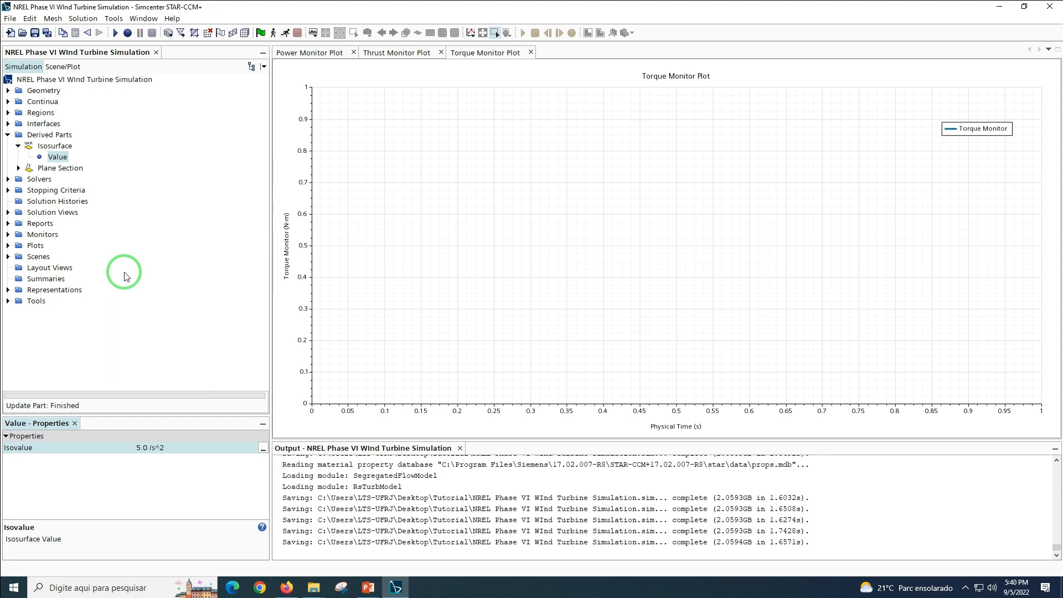
left_click(34, 33)
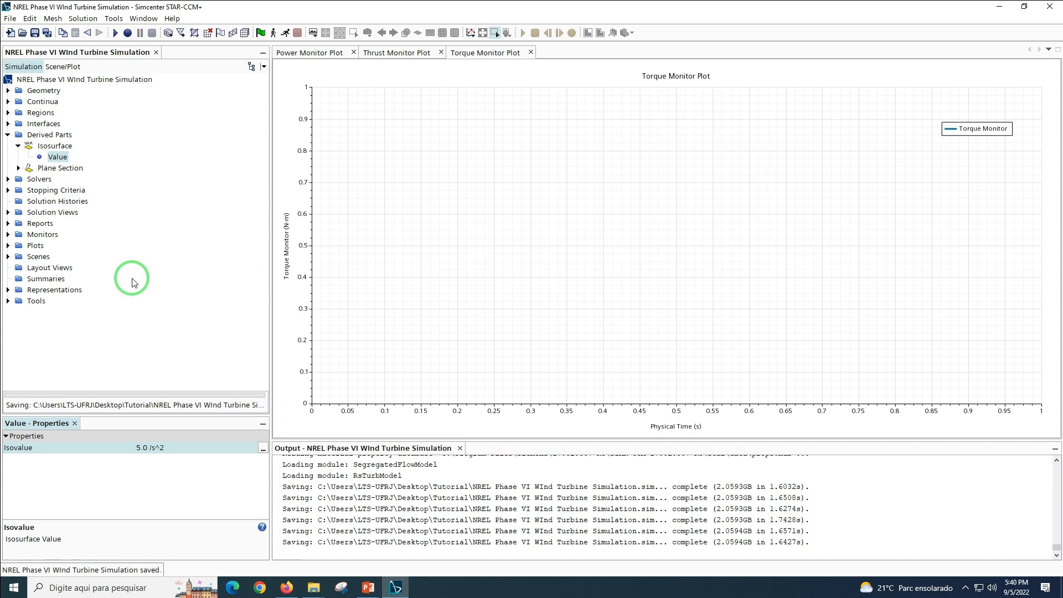
Create a new scalar scene
right_click(41, 256)
mouse_move(86, 265)
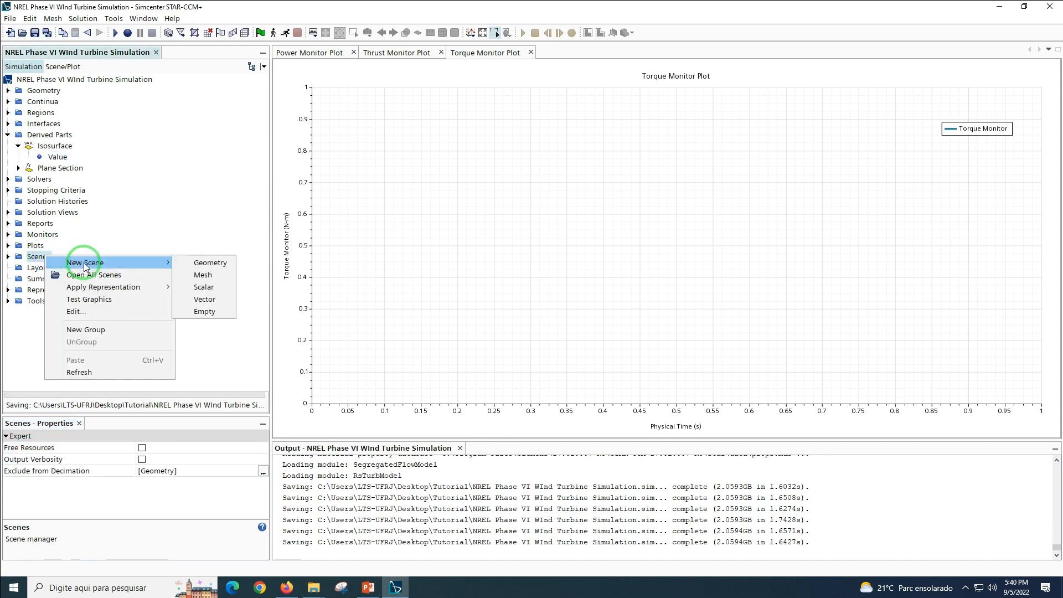
left_click(203, 287)
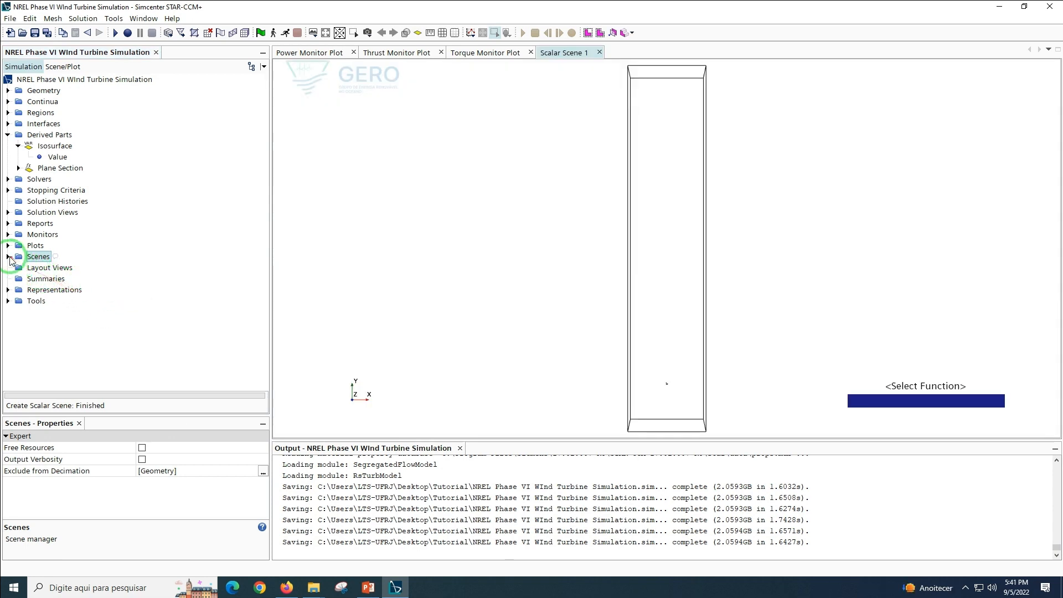
Turn off the outline and show the surface in the Outline 1 displayer of Scalar Scene 1
left_click(8, 256)
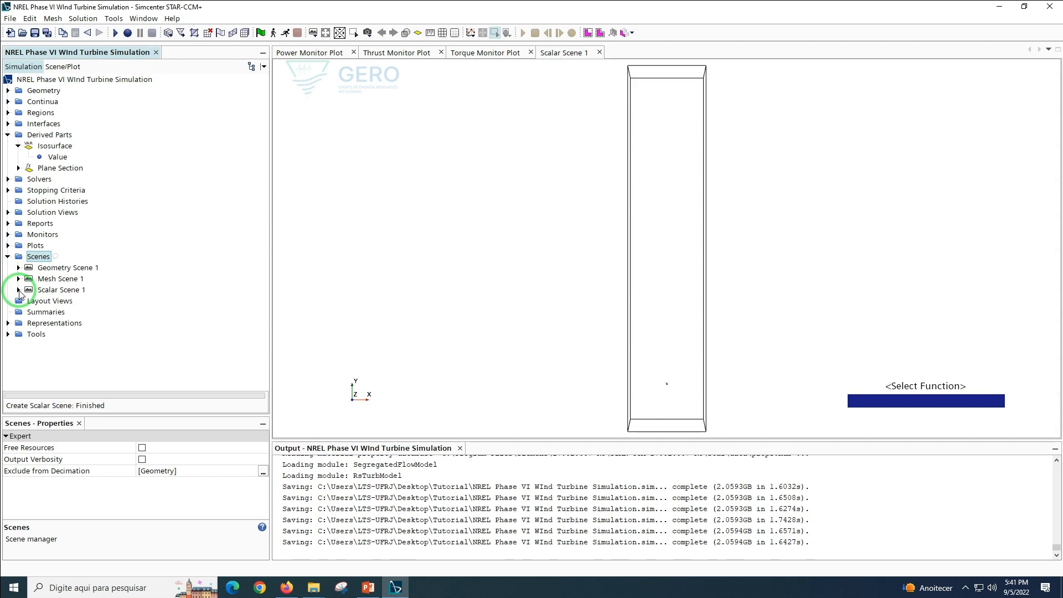
left_click(17, 293)
left_click(18, 290)
left_click(55, 300)
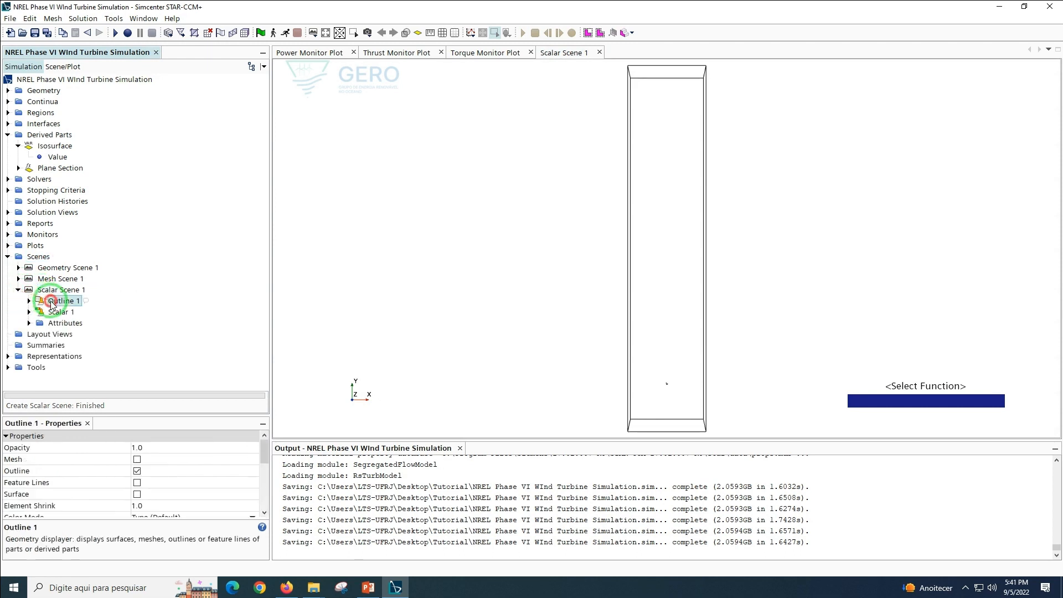
left_click(147, 471)
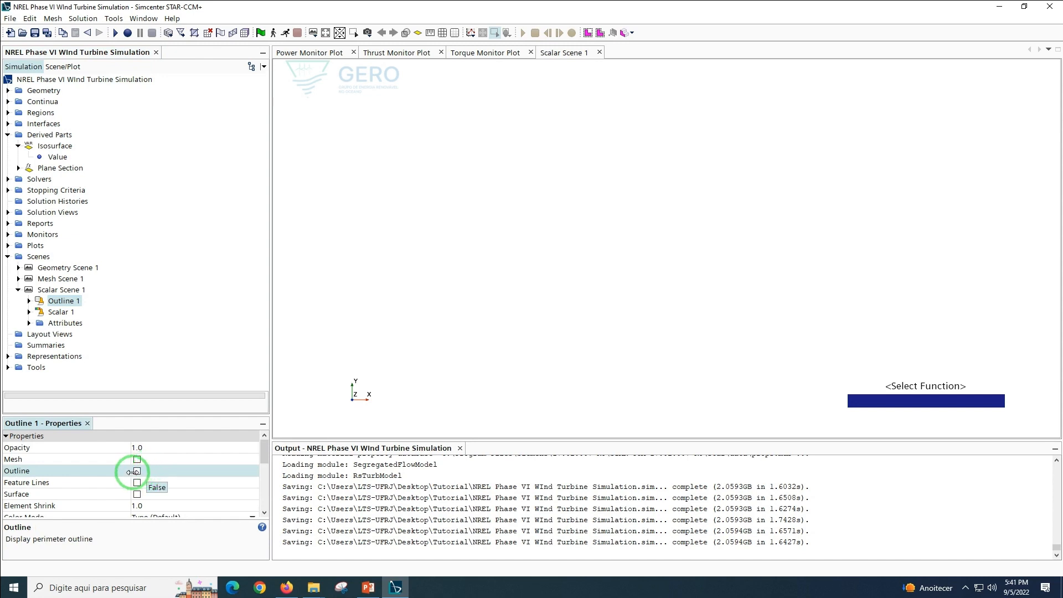
left_click(138, 494)
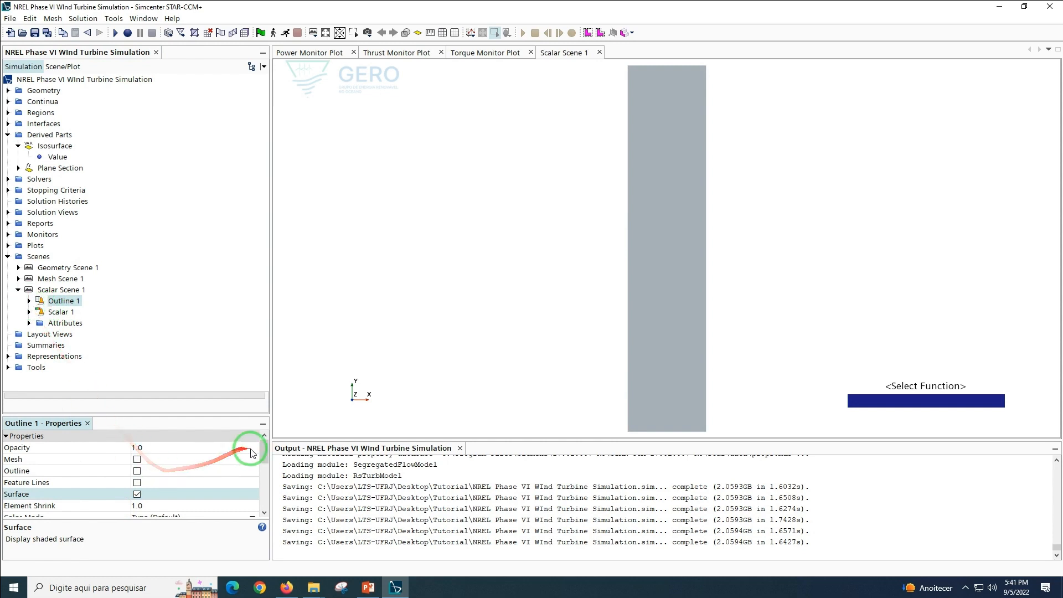
Set the color mode of the Outline 1 displayer to Constant
scroll(166, 465, "down", 2)
left_click(168, 446)
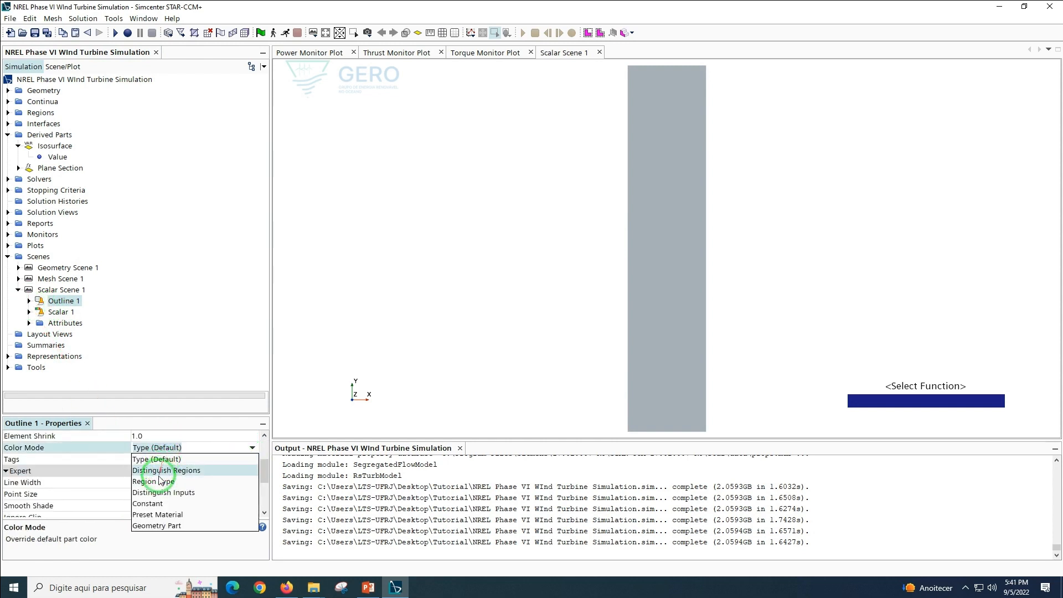
left_click(158, 508)
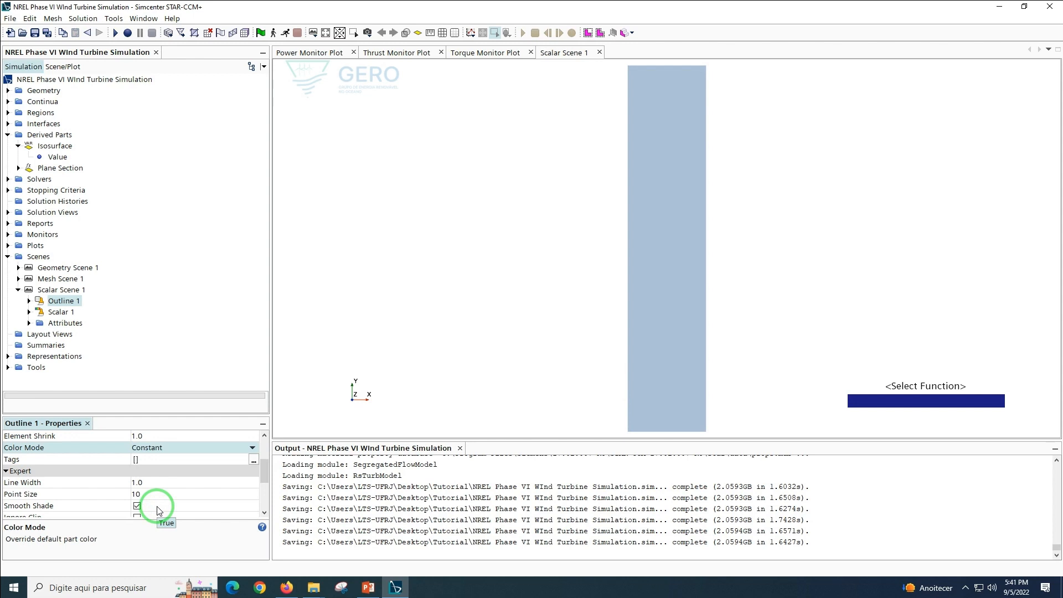
Replace the parts of the Outline 1 displayer with only the blade boundaries of the VirtualRotatingSubdomain region
left_click(29, 301)
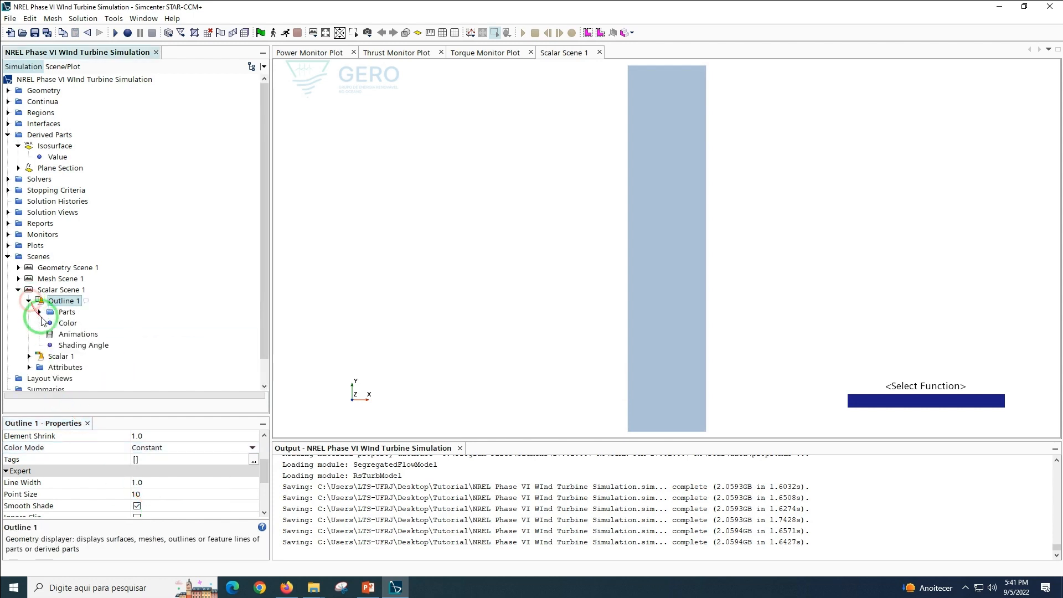
left_click(67, 312)
left_click(172, 446)
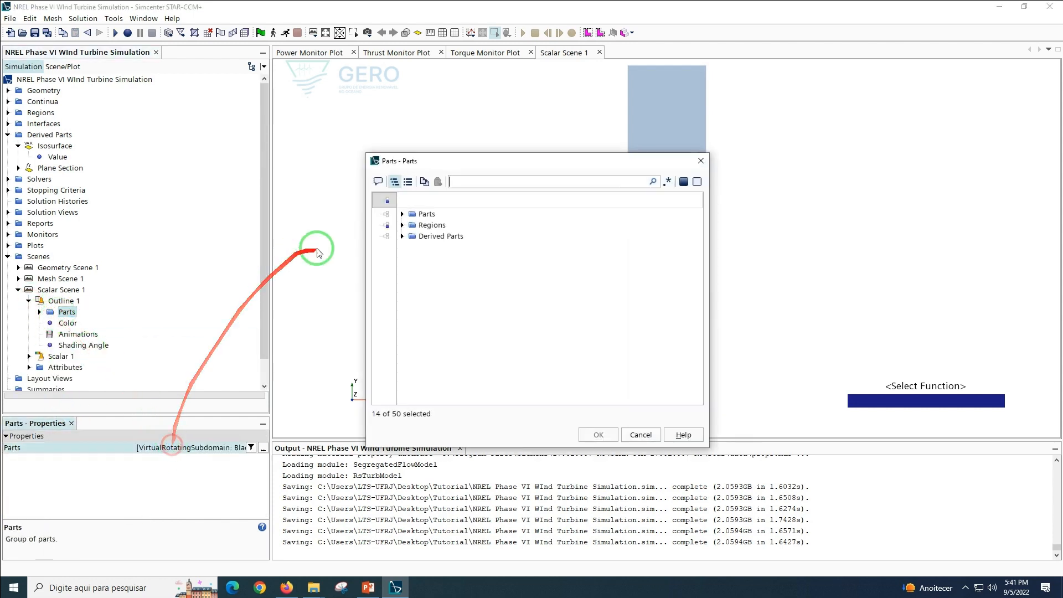
left_click(381, 200)
left_click(381, 201)
left_click(401, 225)
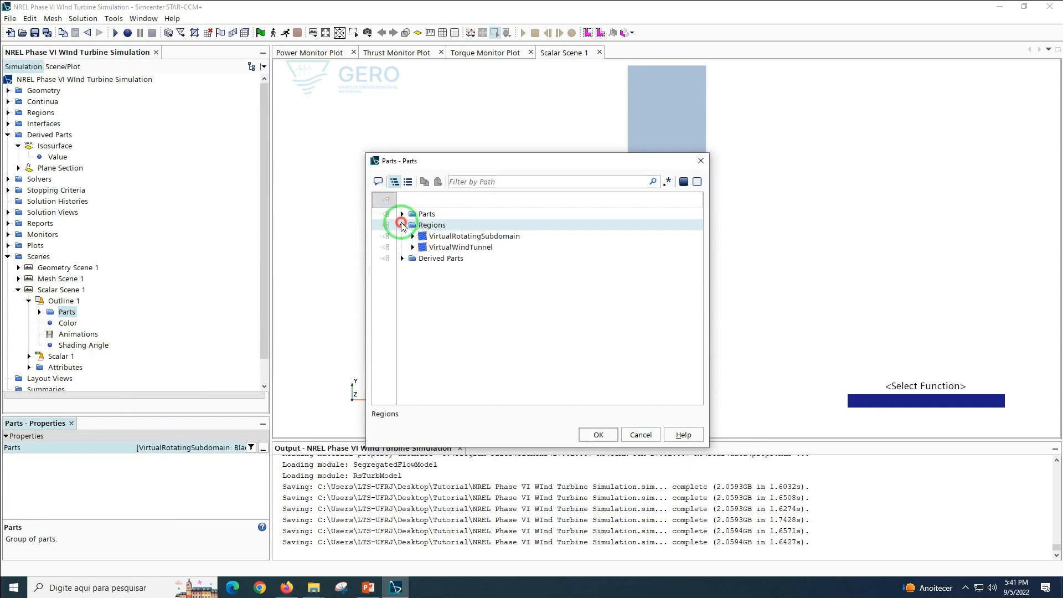
left_click(412, 236)
left_click(425, 247)
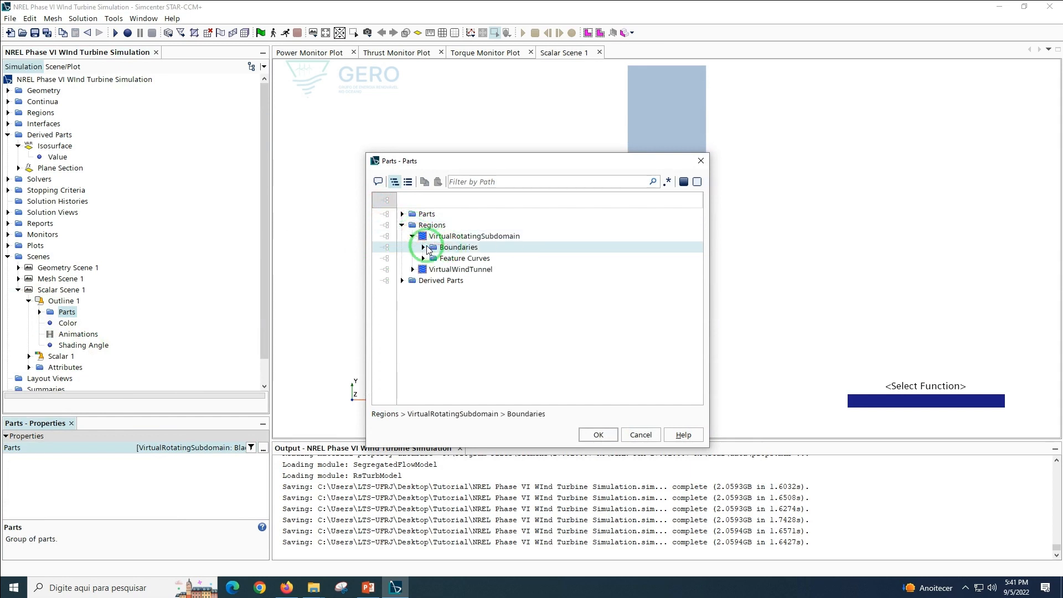
left_click(423, 247)
left_click(462, 258)
left_click(471, 269)
left_click(459, 281)
left_click(465, 291)
left_click(598, 435)
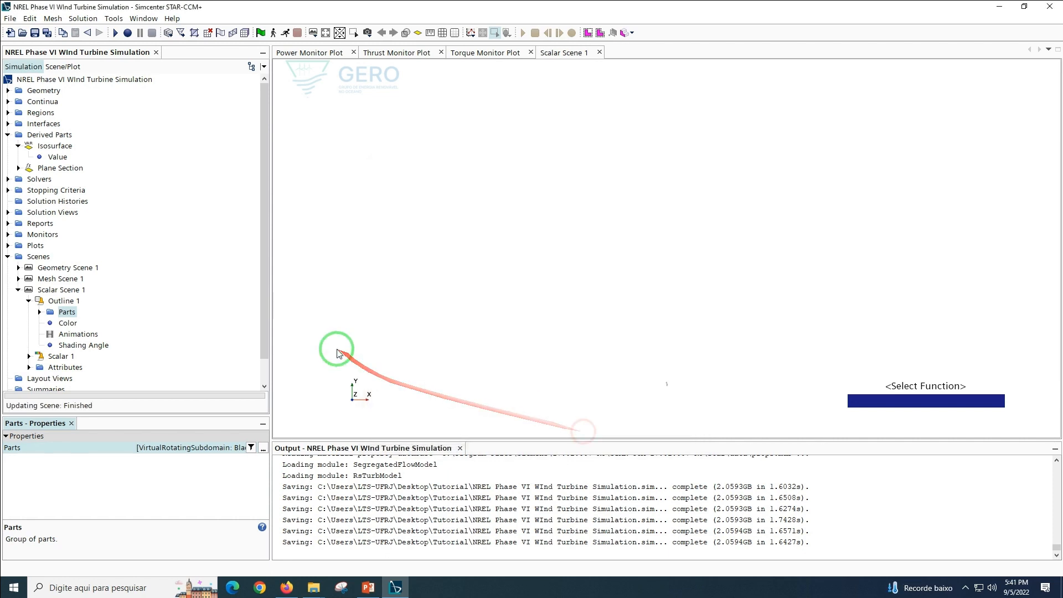
Fit the scene to the blades and orient the view along the X axis with Z pointing down
left_click(326, 34)
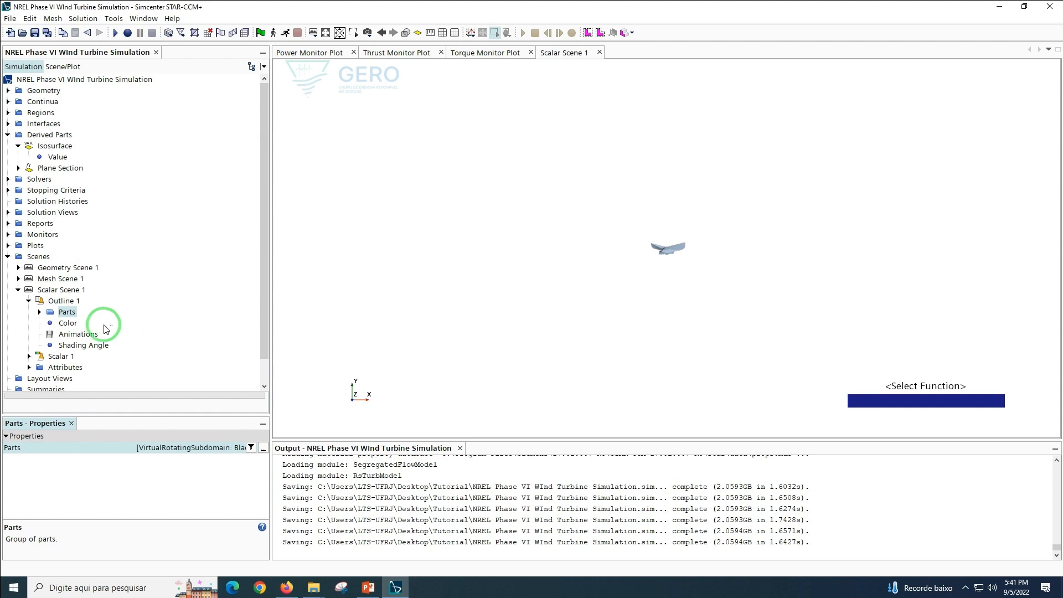
left_click(365, 32)
mouse_move(404, 103)
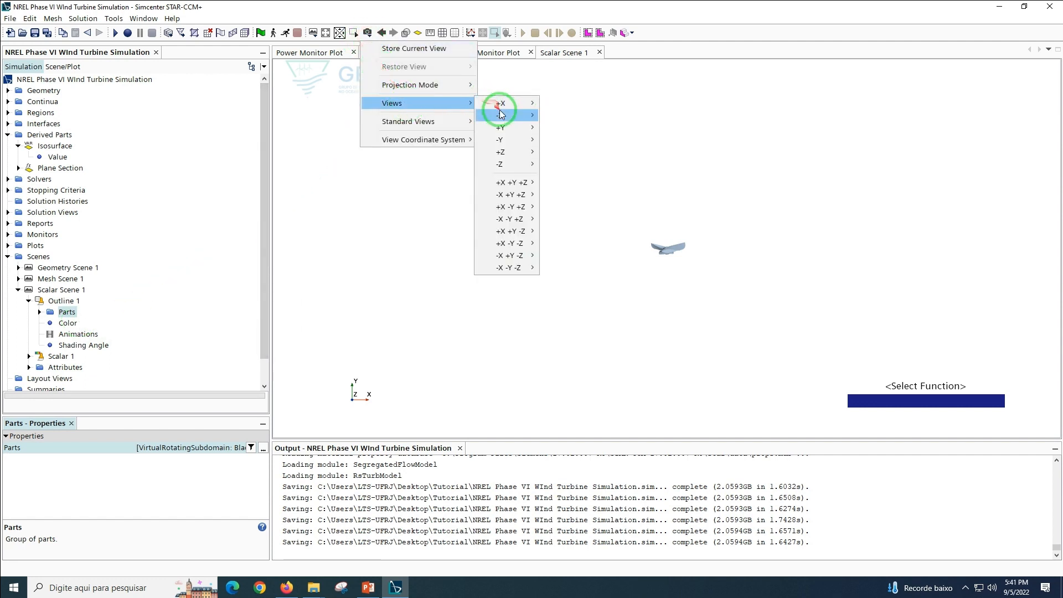
mouse_move(500, 109)
left_click(565, 123)
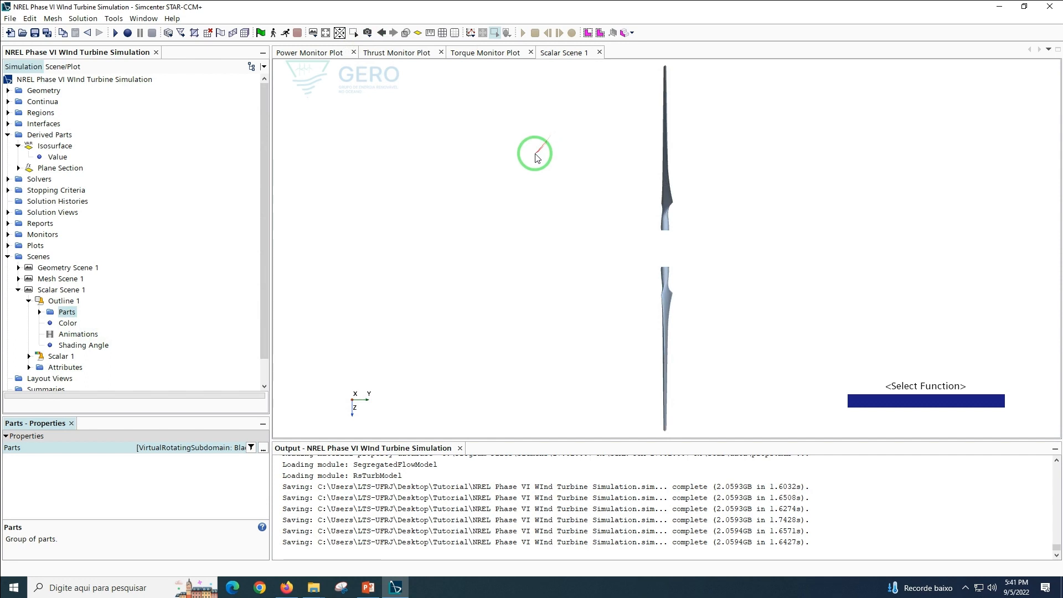
Rotate the scene view around the vertical Z axis to see both blades obliquely, with X and Y pointing to opposite sides
left_click(354, 33)
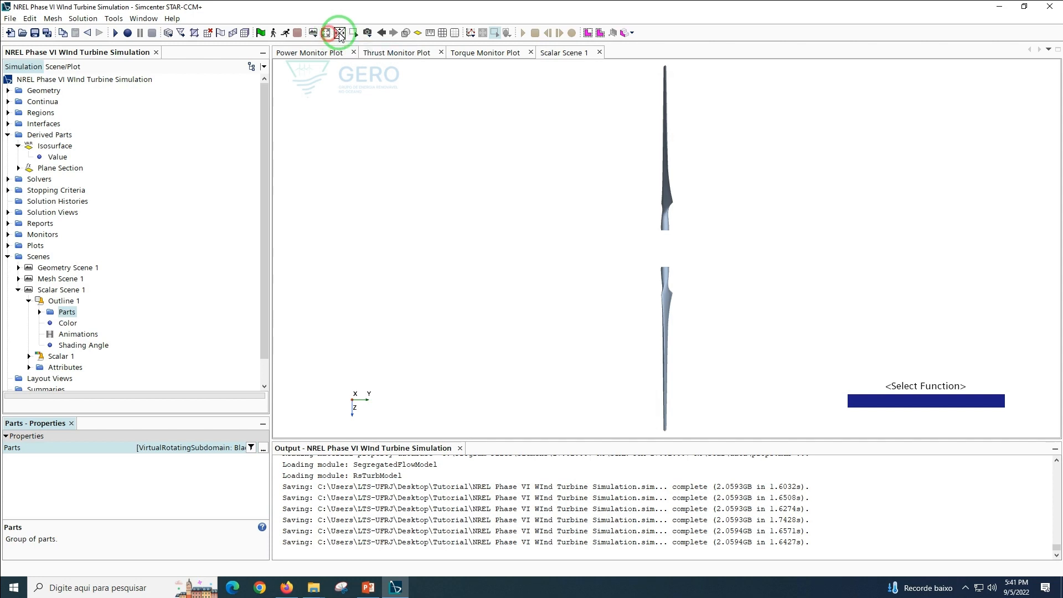
left_click(338, 33)
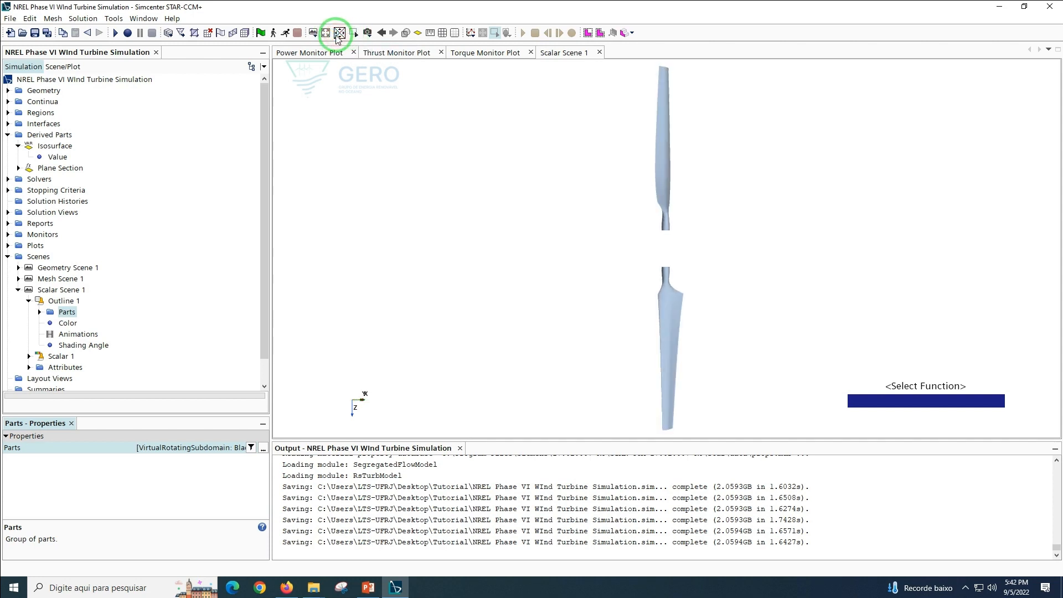
left_click(336, 36)
left_click(336, 35)
left_click(336, 35)
left_click(336, 35)
left_click(336, 36)
left_click(337, 35)
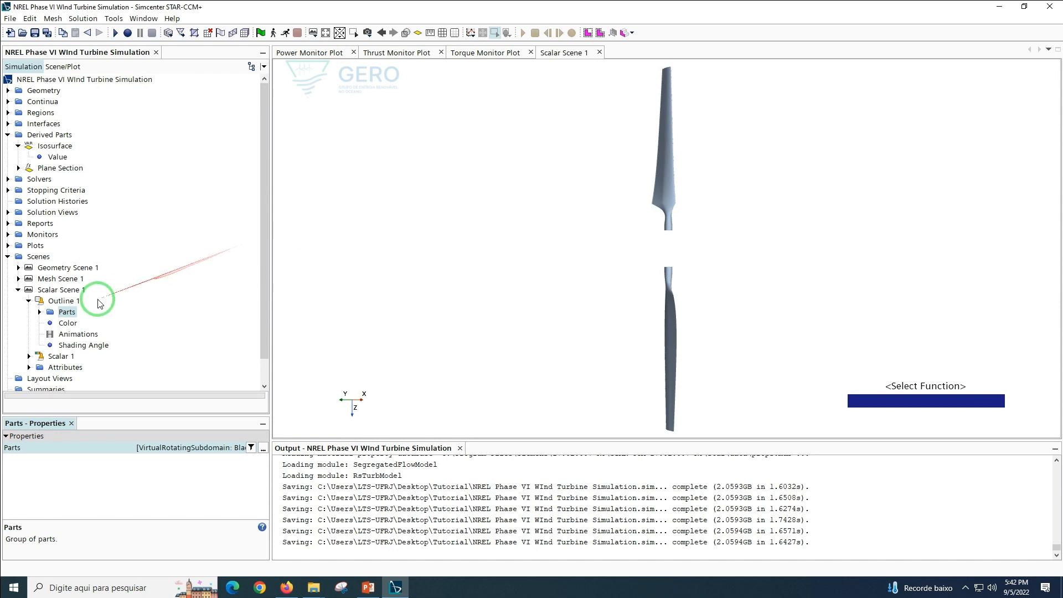
Set the contour style of the Scalar 1 displayer to Smooth Filled
left_click(59, 357)
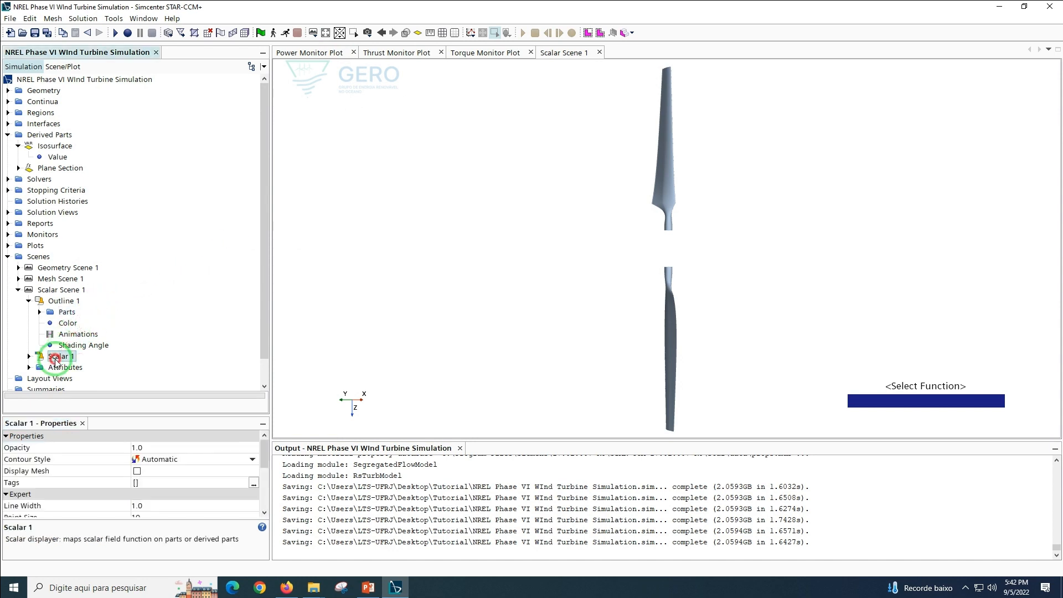
left_click(154, 461)
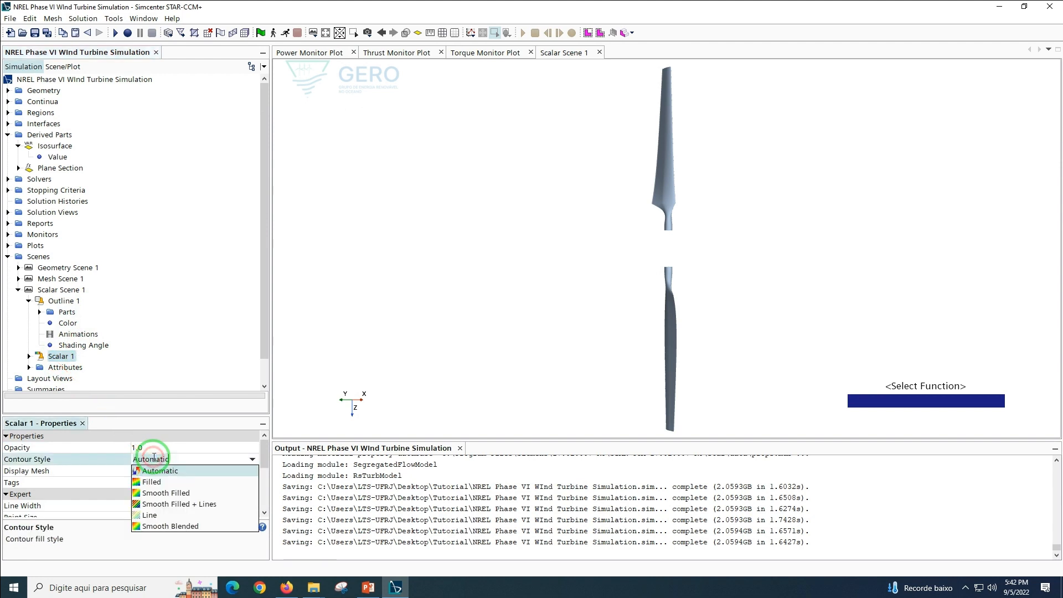
left_click(154, 495)
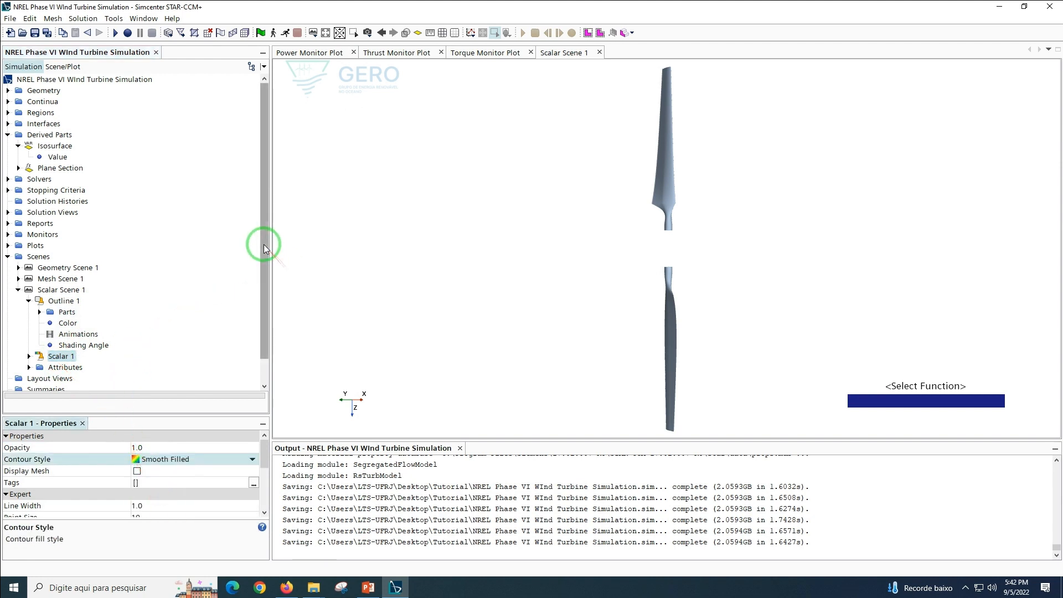
Assign the Isosurface derived part as the only part of the Scalar 1 displayer
left_click_drag(263, 245, 264, 273)
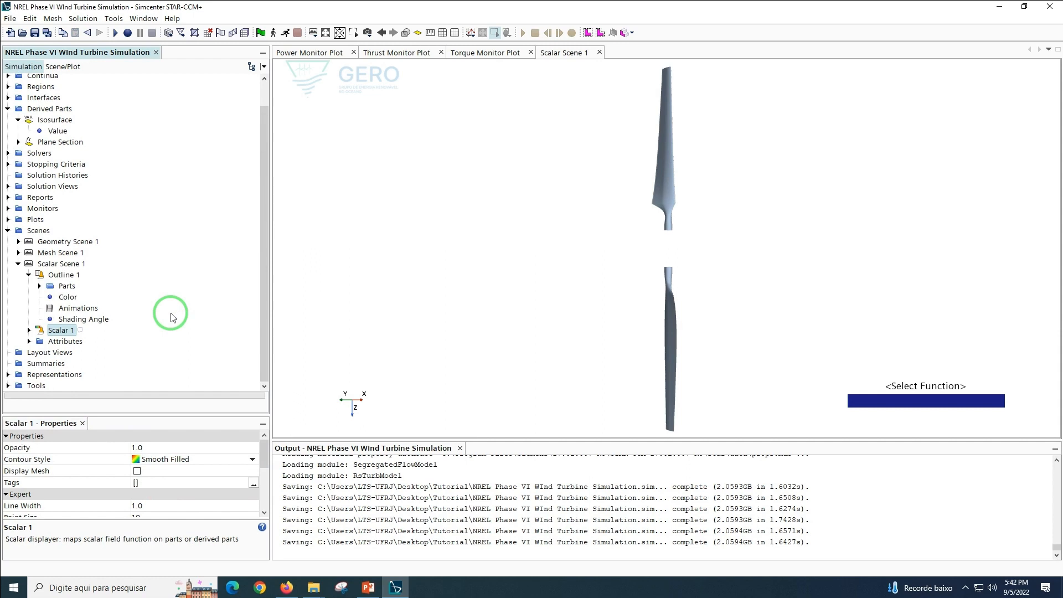
left_click(29, 329)
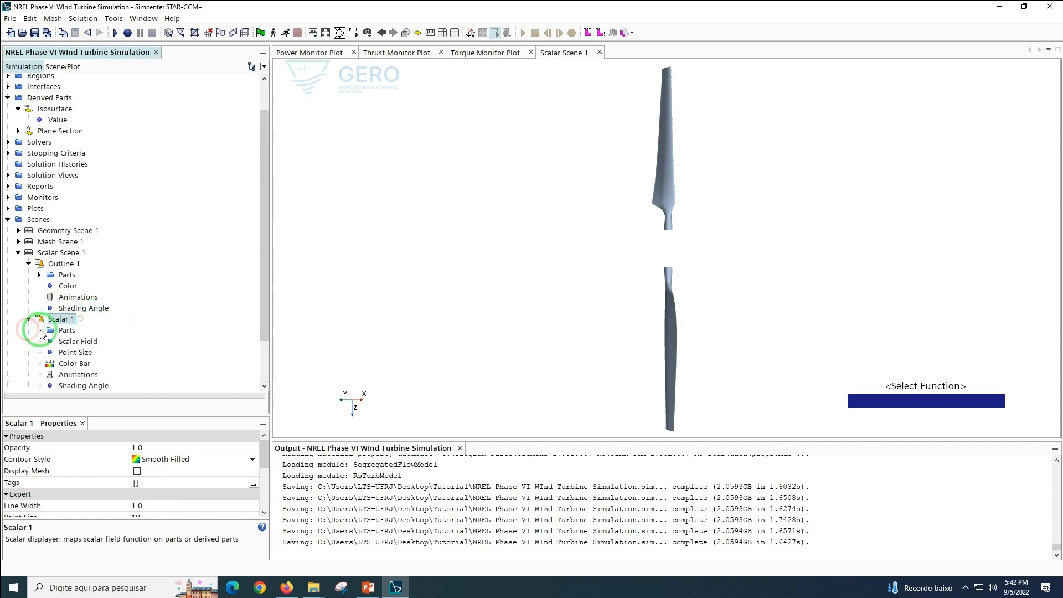
left_click(62, 330)
left_click(170, 446)
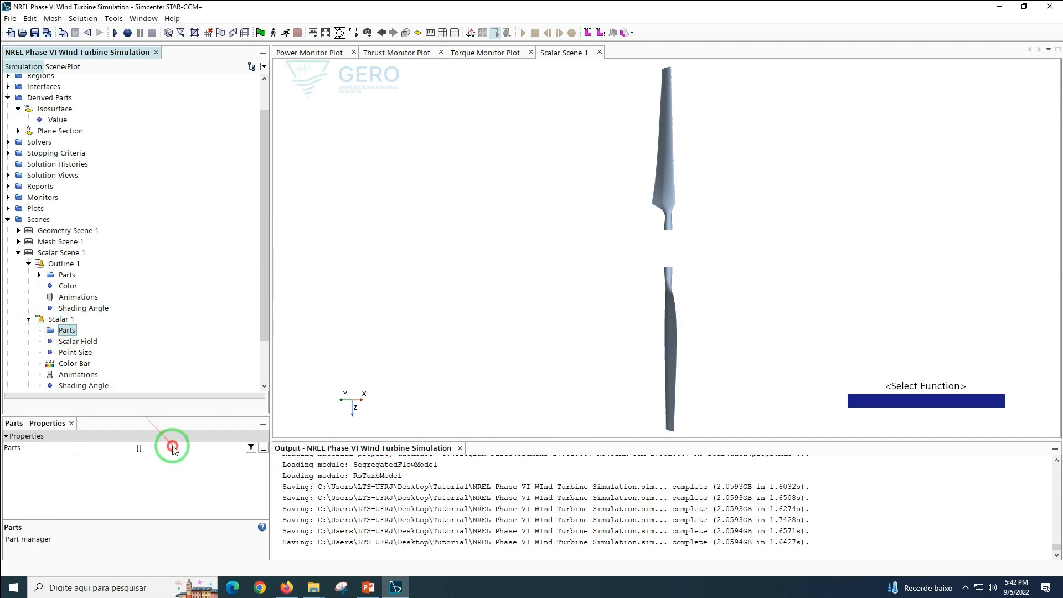
left_click(402, 236)
left_click(439, 248)
left_click(599, 435)
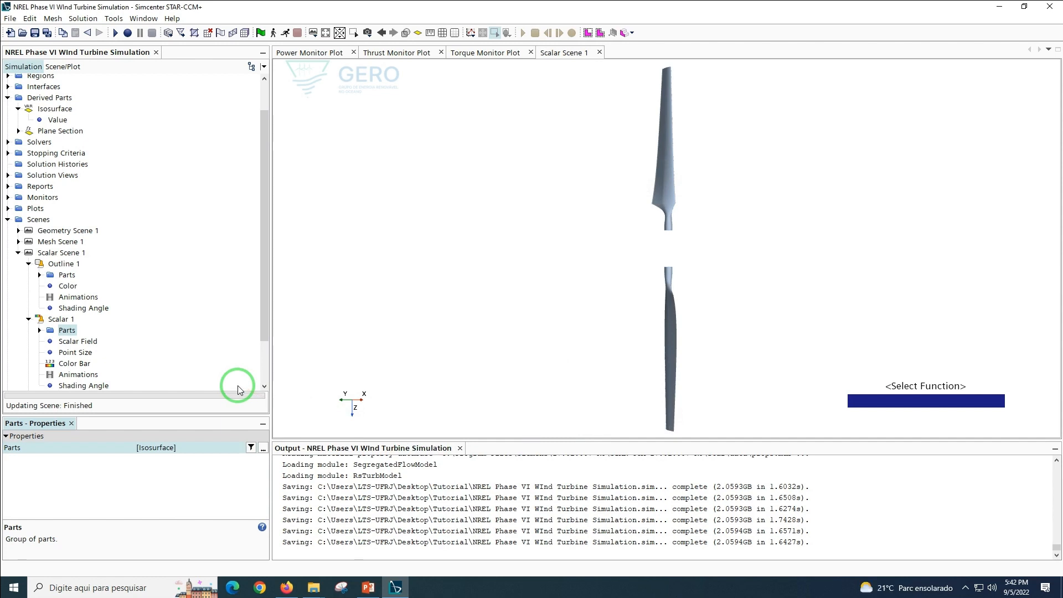
Set the scalar field function of the Scalar 1 displayer to Velocity Magnitude in the Lab Reference Frame
left_click(77, 341)
left_click(190, 454)
type("ve")
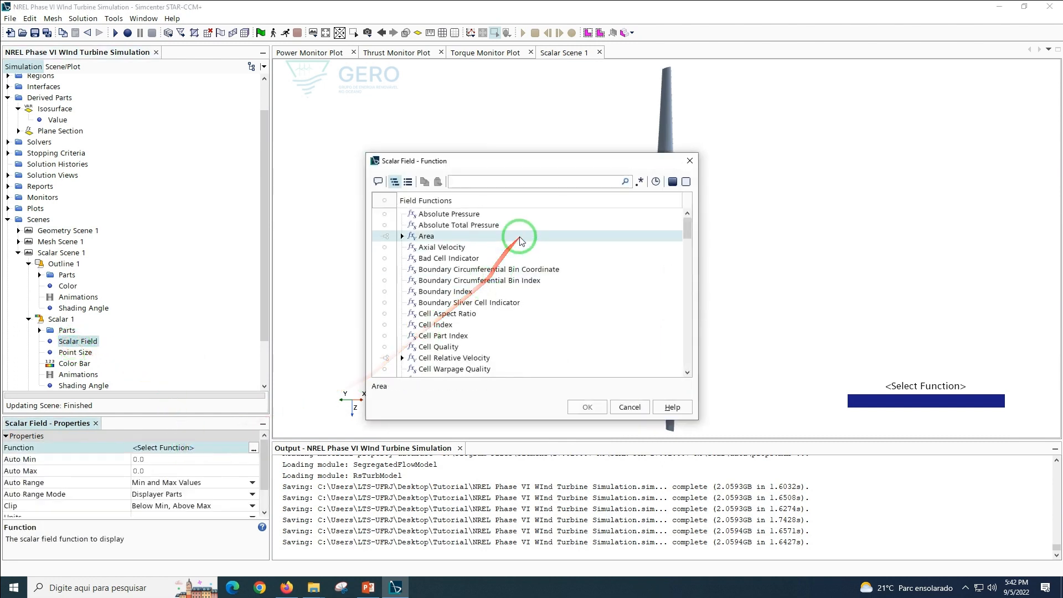
type("lo")
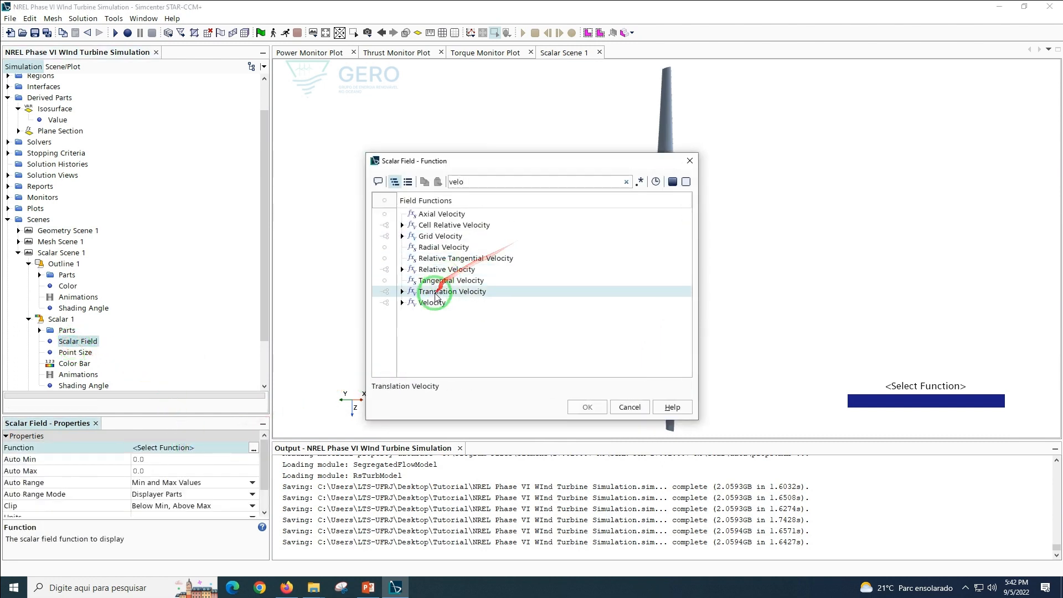
left_click(410, 302)
left_click(401, 303)
left_click(421, 314)
left_click(413, 313)
left_click(459, 324)
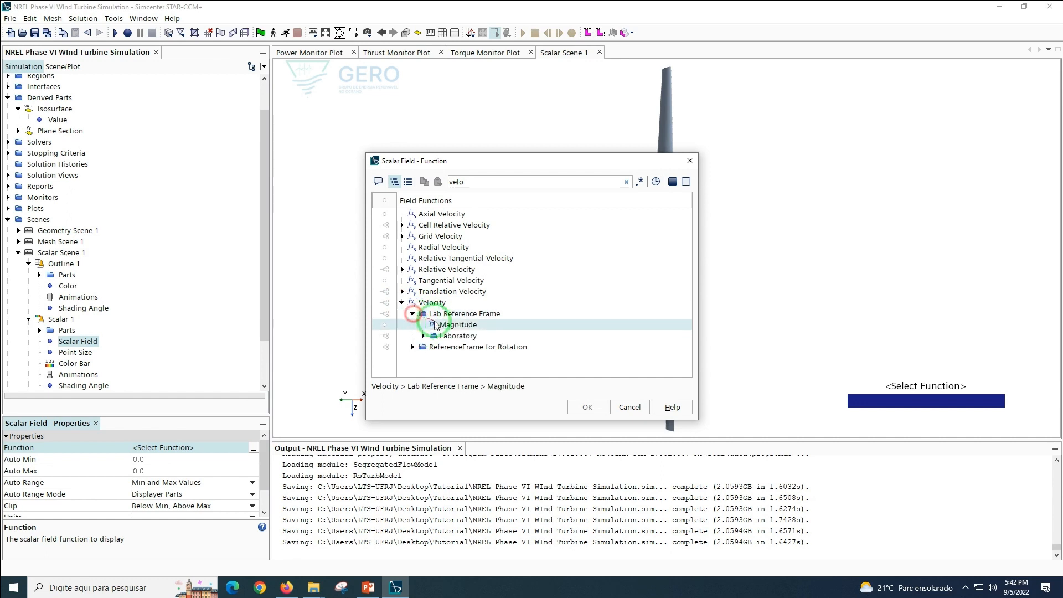
left_click(578, 407)
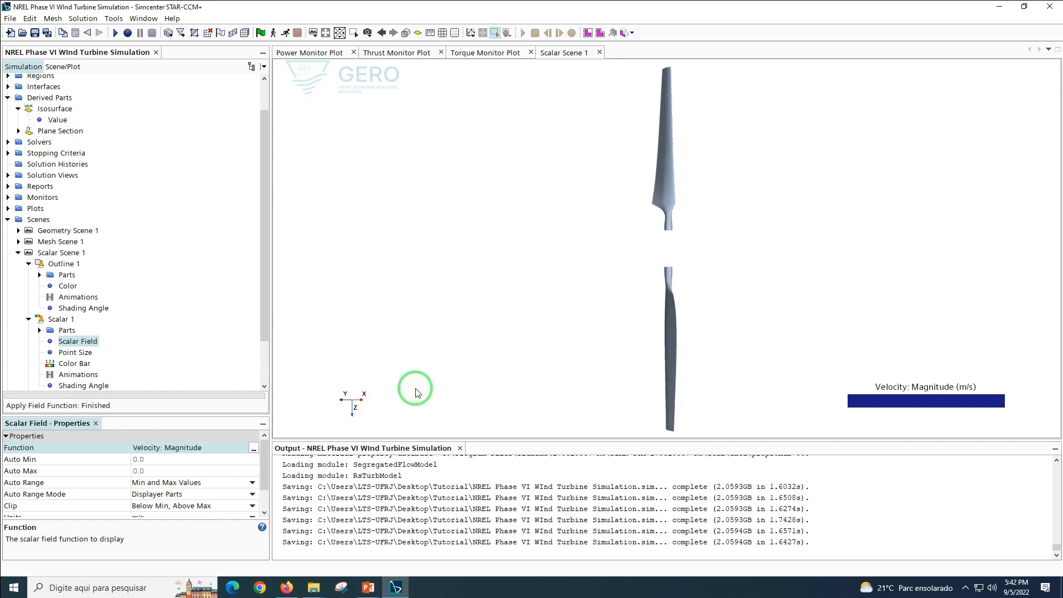
Hide the Logo annotation in Scalar Scene 1 and save the simulation
left_click_drag(263, 298, 267, 336)
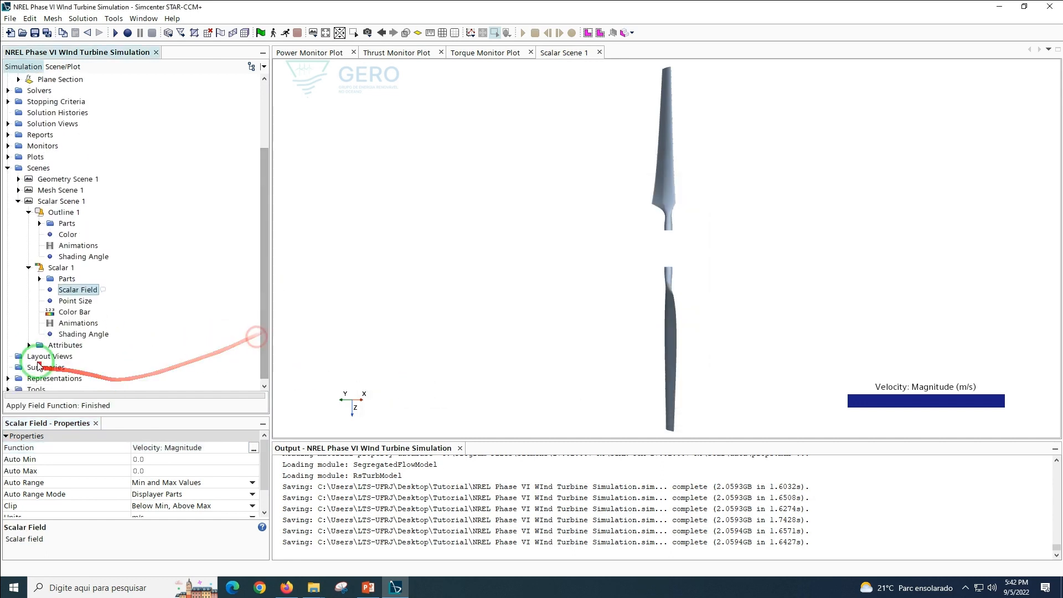
left_click(29, 344)
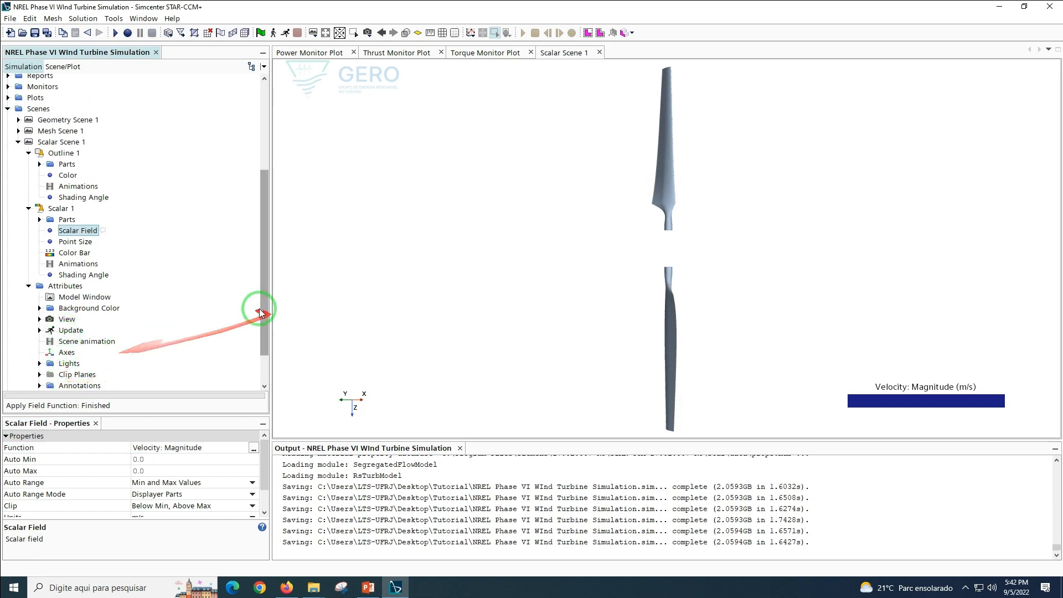
left_click_drag(260, 310, 257, 342)
left_click(40, 341)
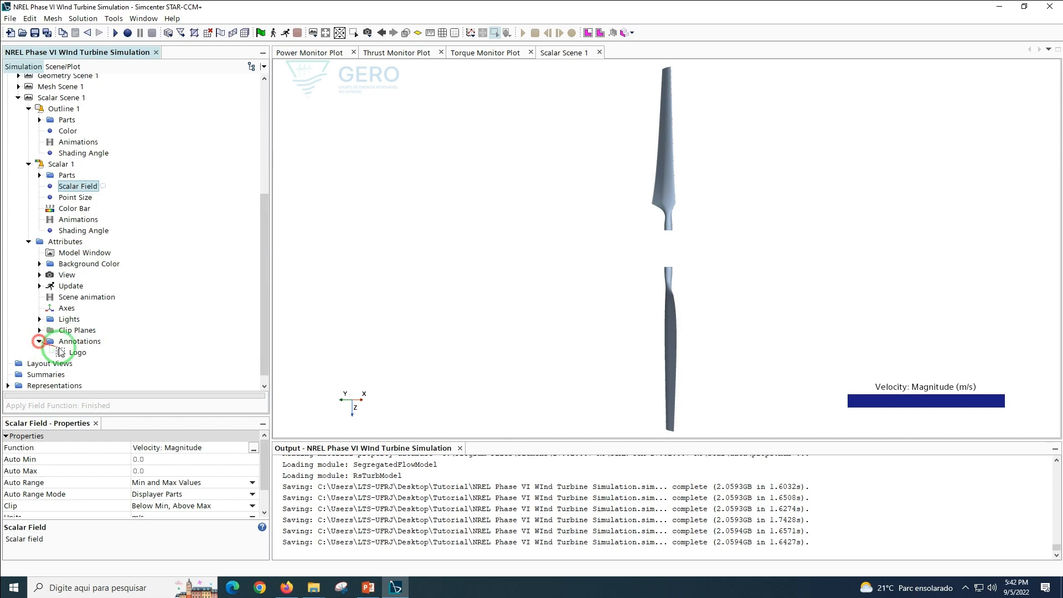
left_click(76, 352)
left_click(137, 481)
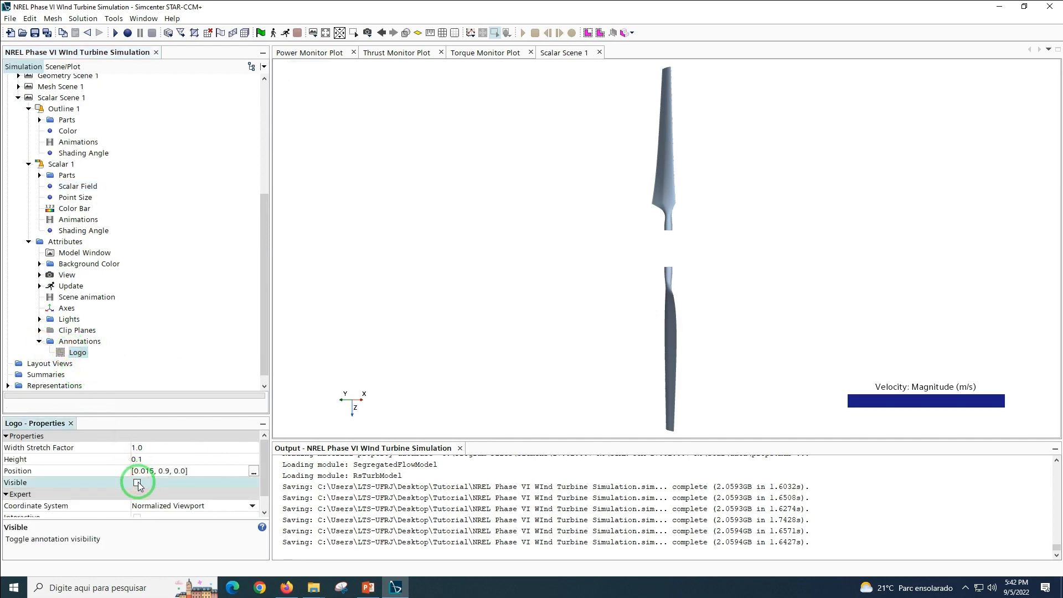
left_click(34, 33)
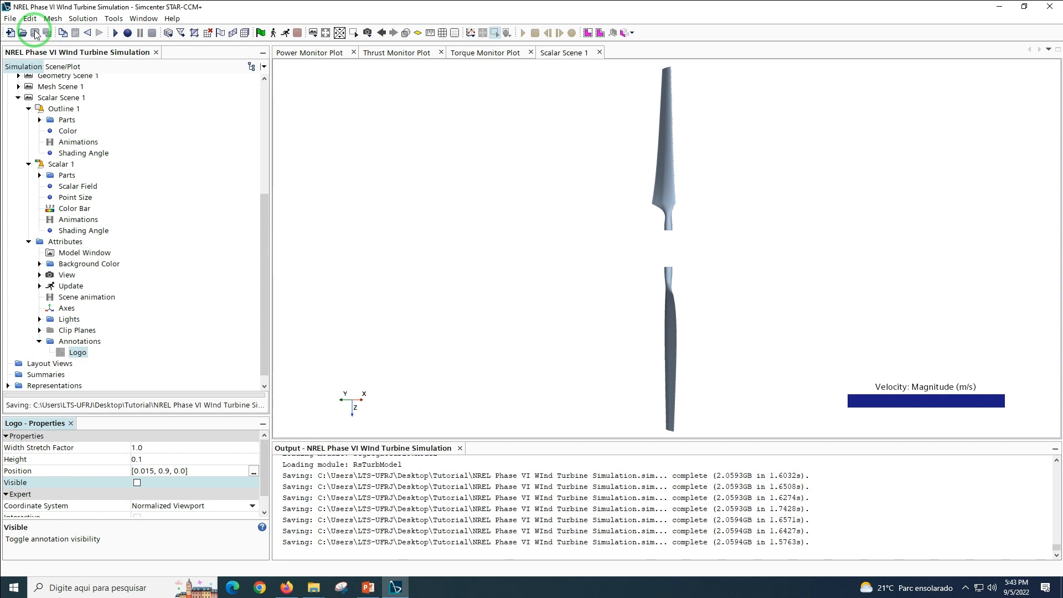
Examine the Save To File option in the update settings of Scalar Scene 1
left_click(71, 286)
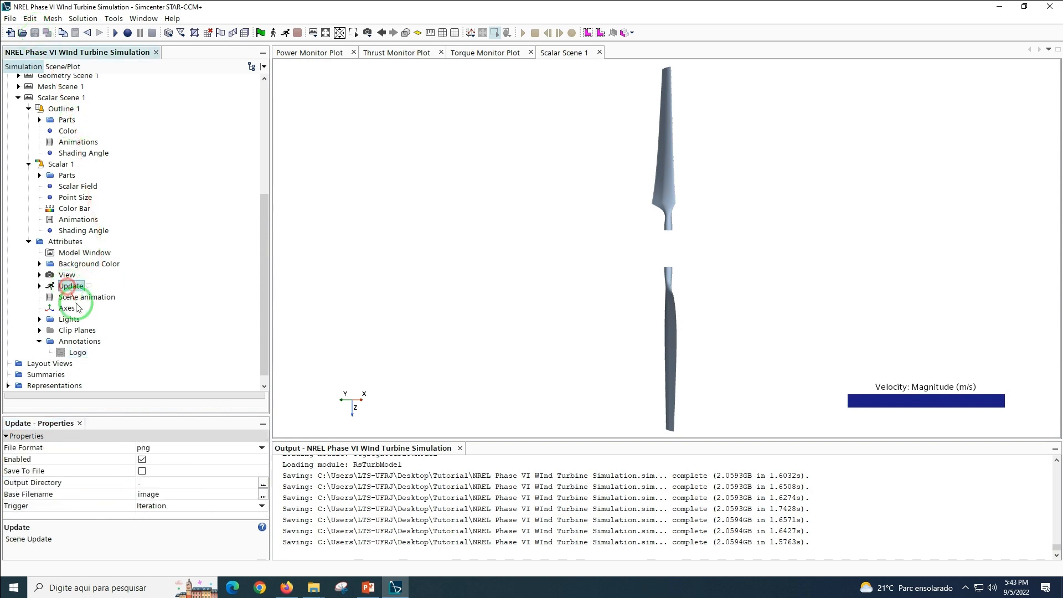
left_click(142, 471)
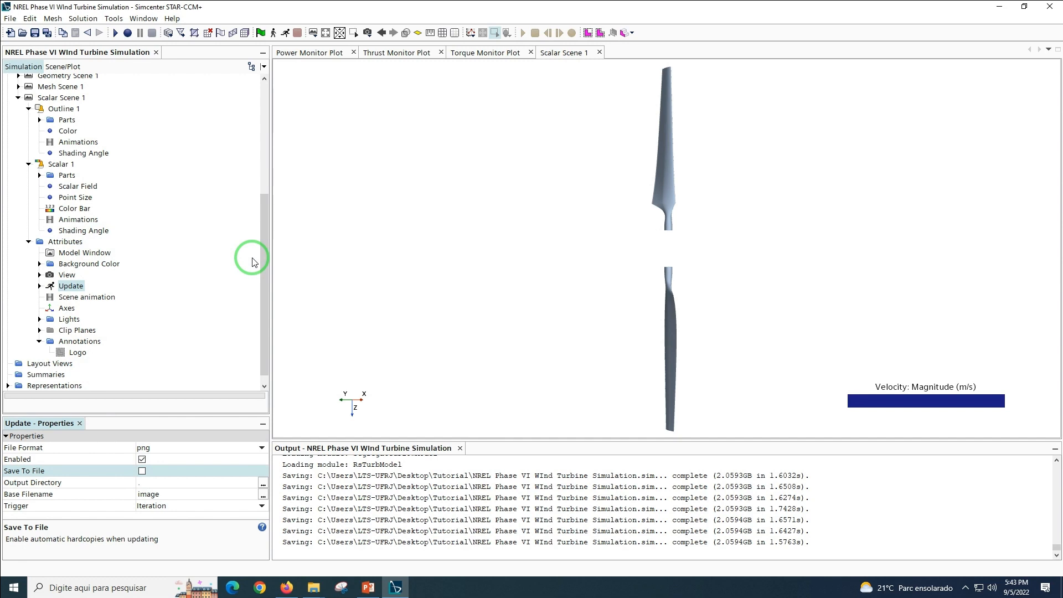
Create a new solution history file named SH in the Tutorial folder
left_click_drag(261, 264, 256, 147)
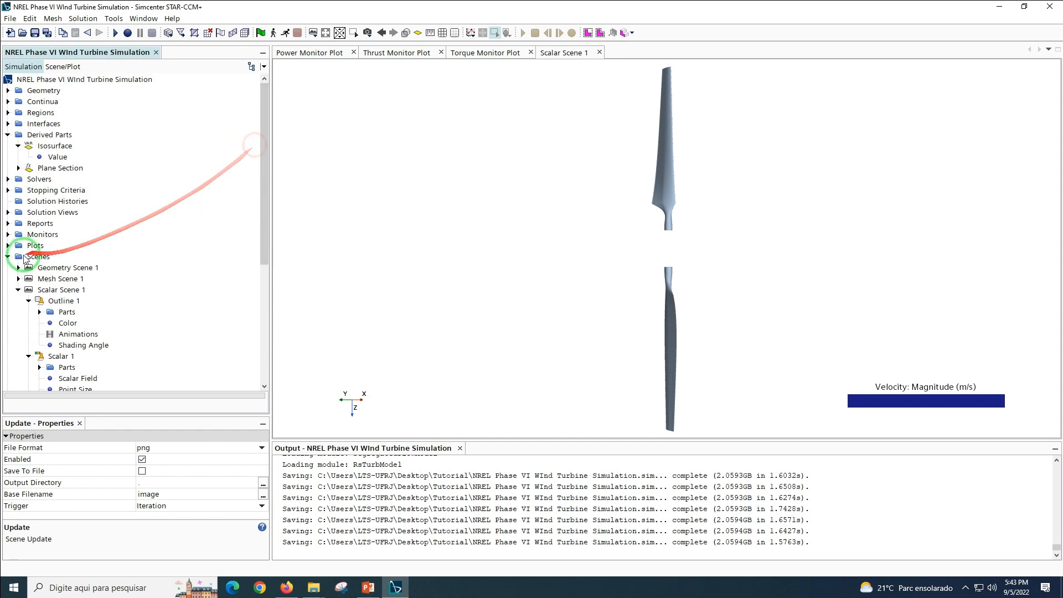
right_click(65, 205)
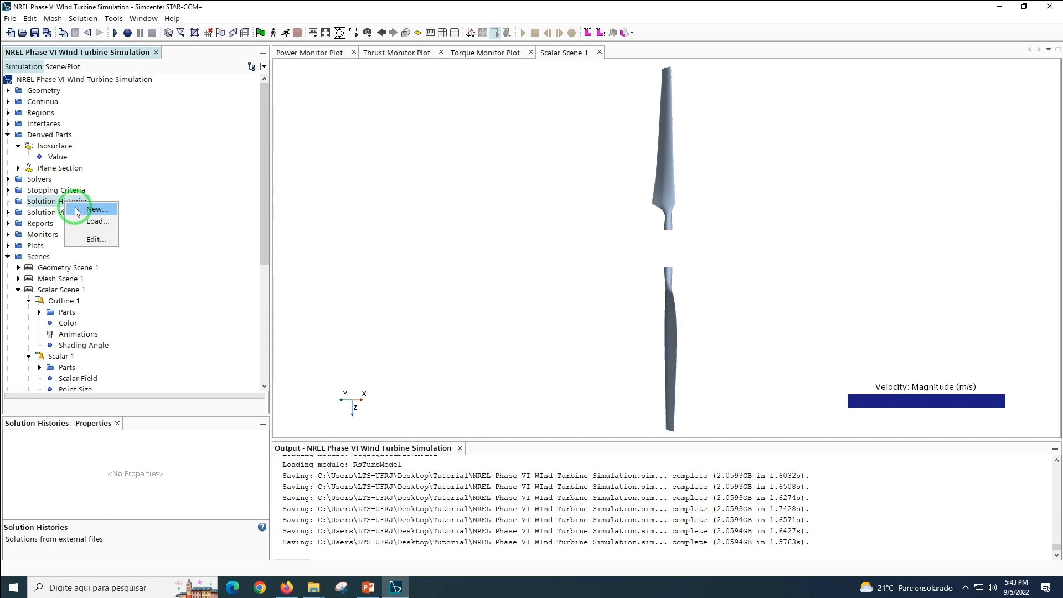
left_click(77, 211)
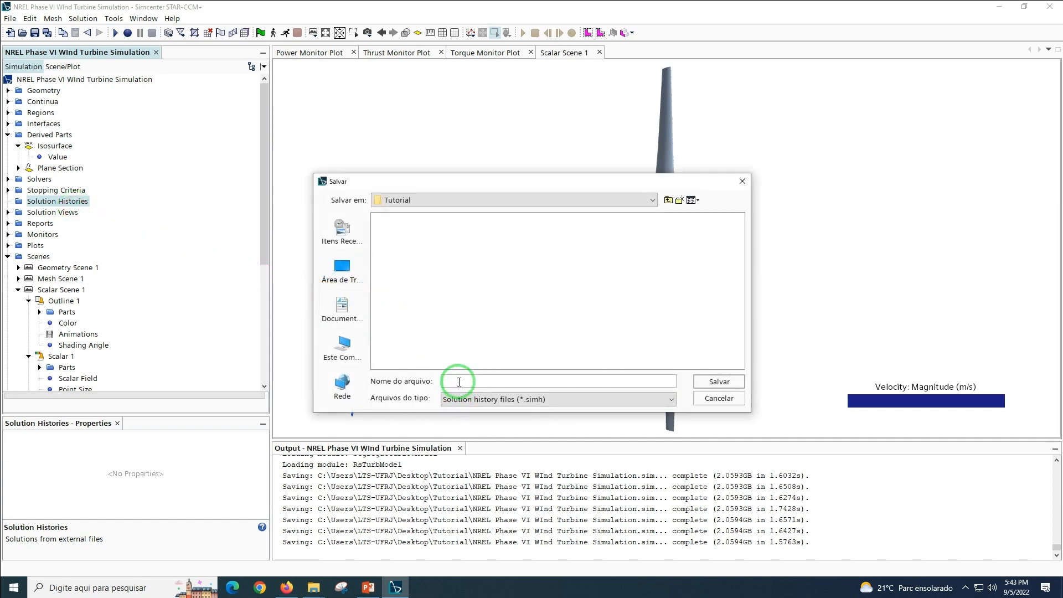
left_click(719, 381)
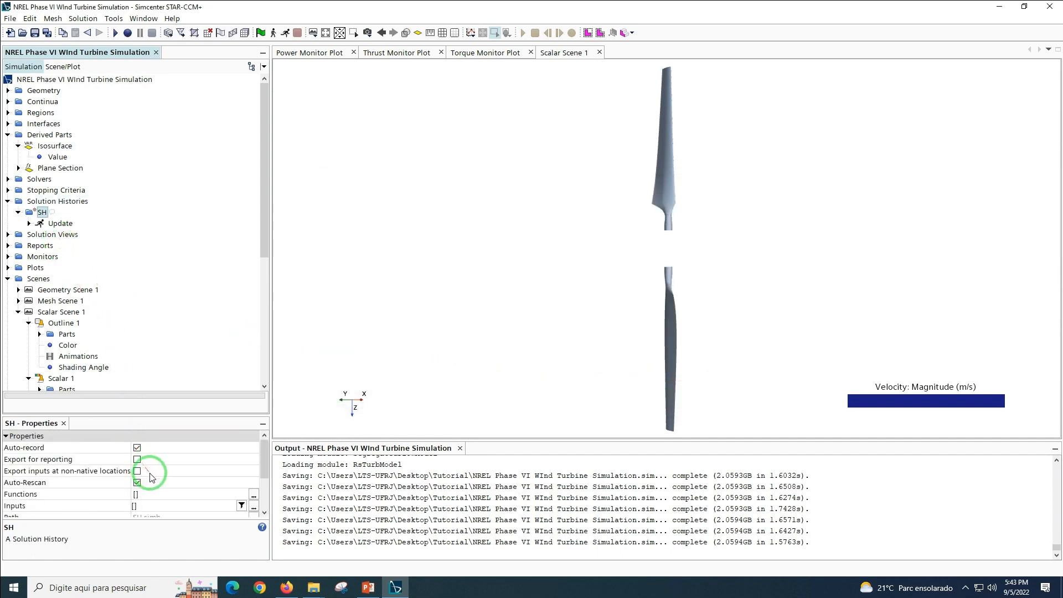
Add the Q-Criterion field function to the functions recorded by the SH solution history
left_click_drag(264, 451, 264, 473)
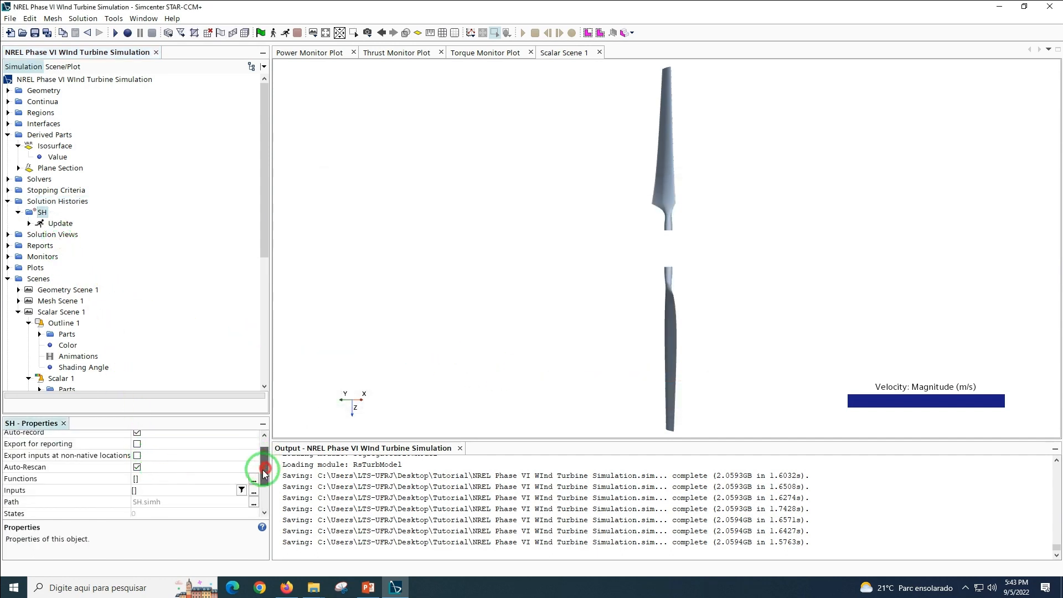
double_click(181, 478)
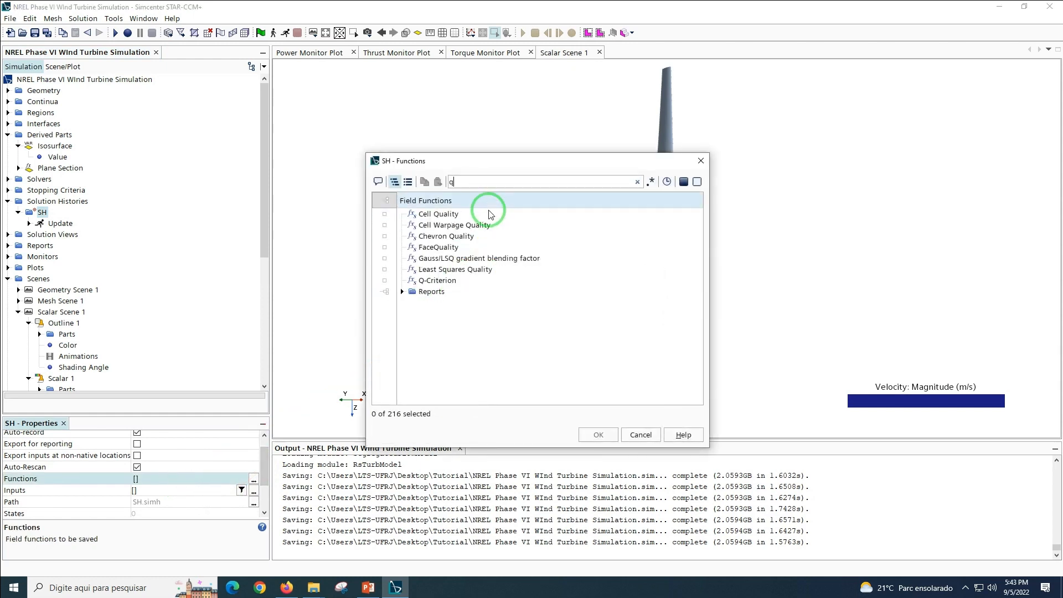
type("q")
left_click(431, 290)
left_click(429, 281)
left_click(384, 281)
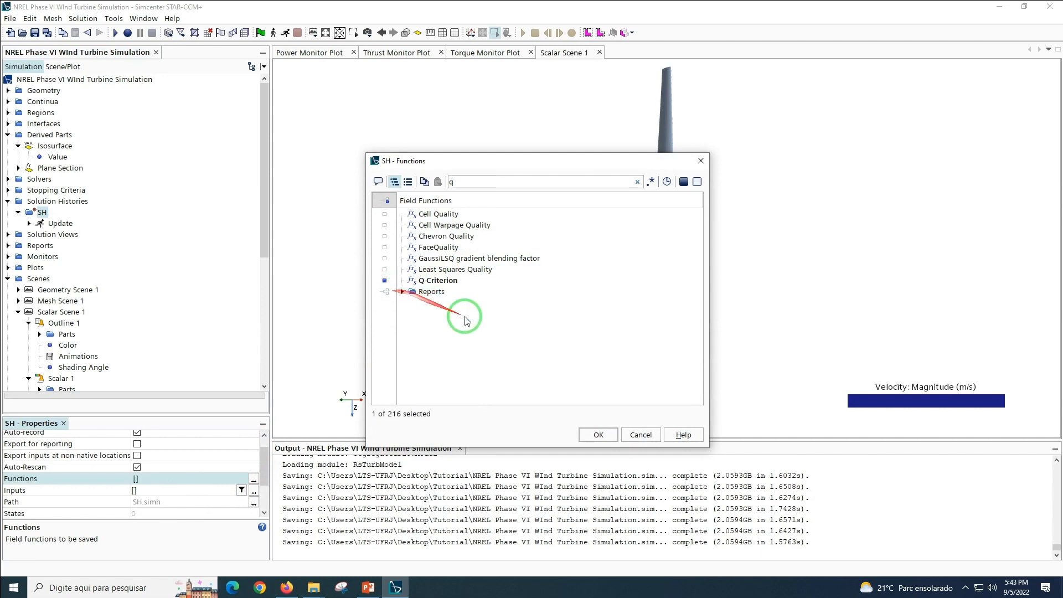
left_click(598, 435)
Add Velocity Magnitude in the Lab Reference Frame to the functions of the SH solution history
left_click(225, 481)
left_click(487, 183)
type("velo")
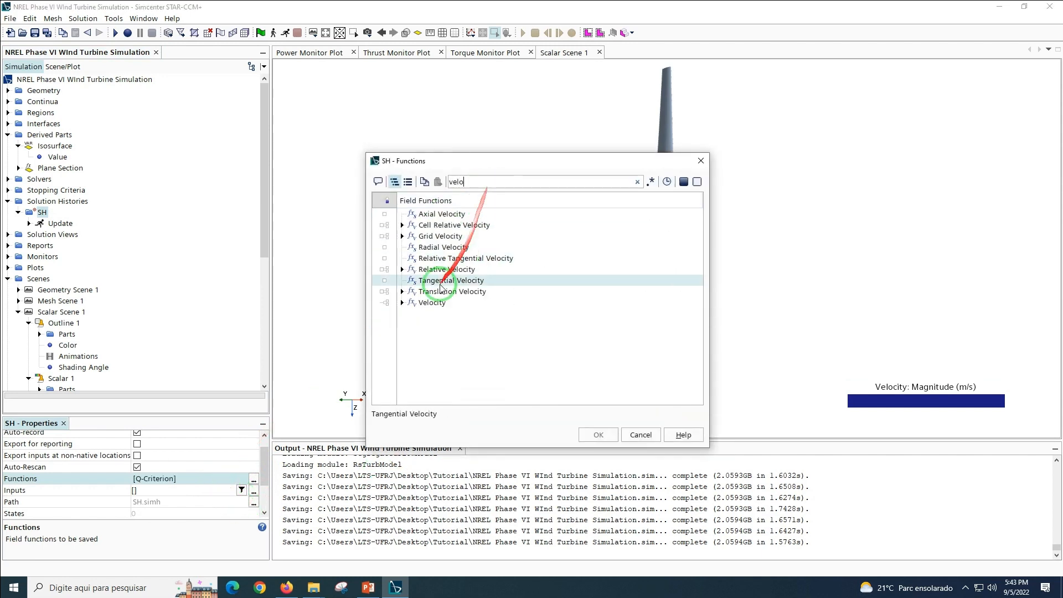
left_click(401, 303)
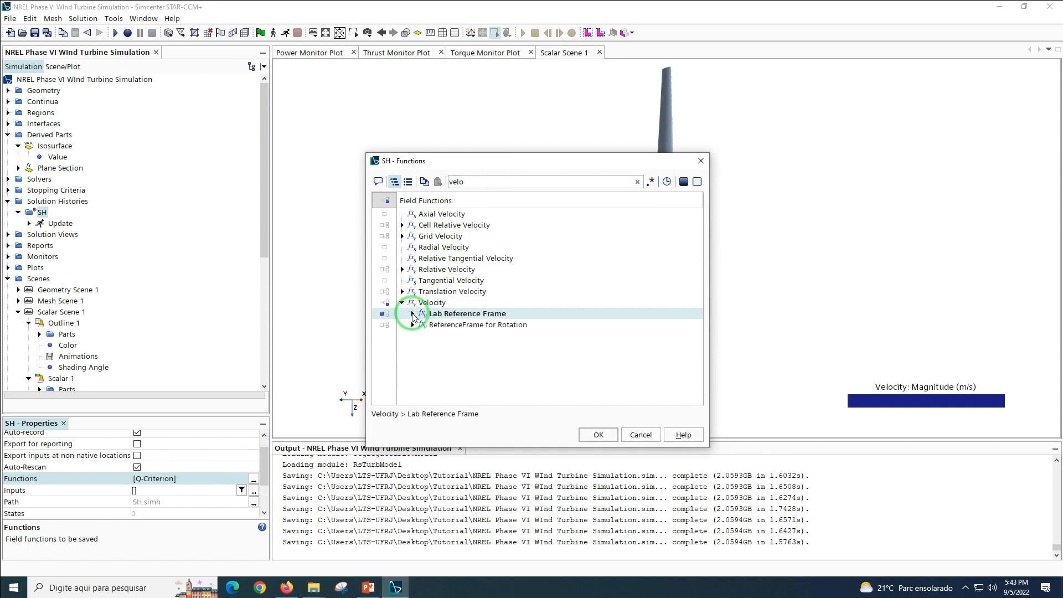
left_click(382, 313)
left_click(387, 201)
left_click(412, 313)
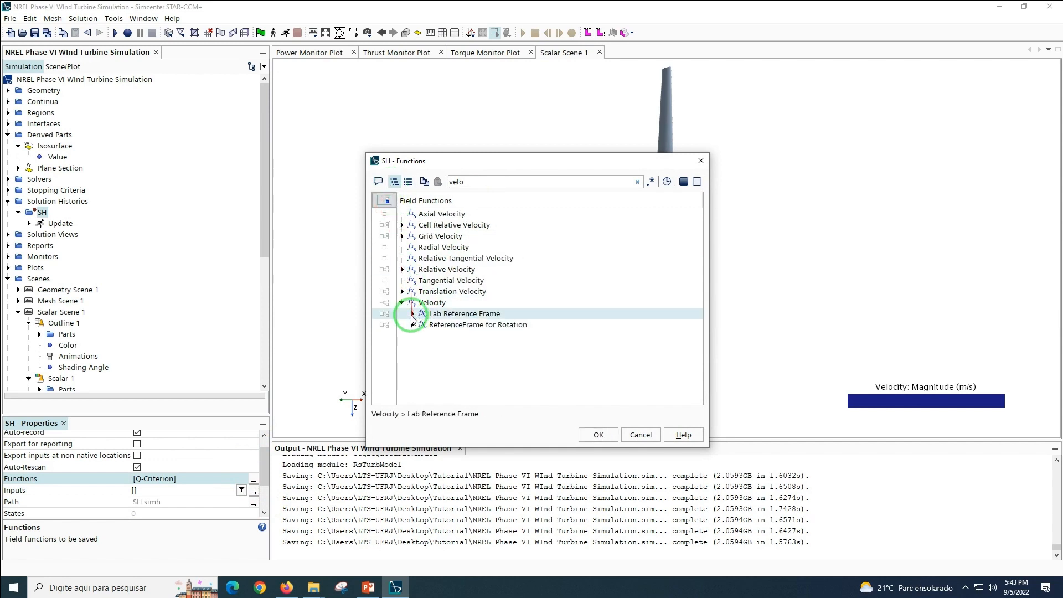
left_click(431, 325)
left_click(598, 435)
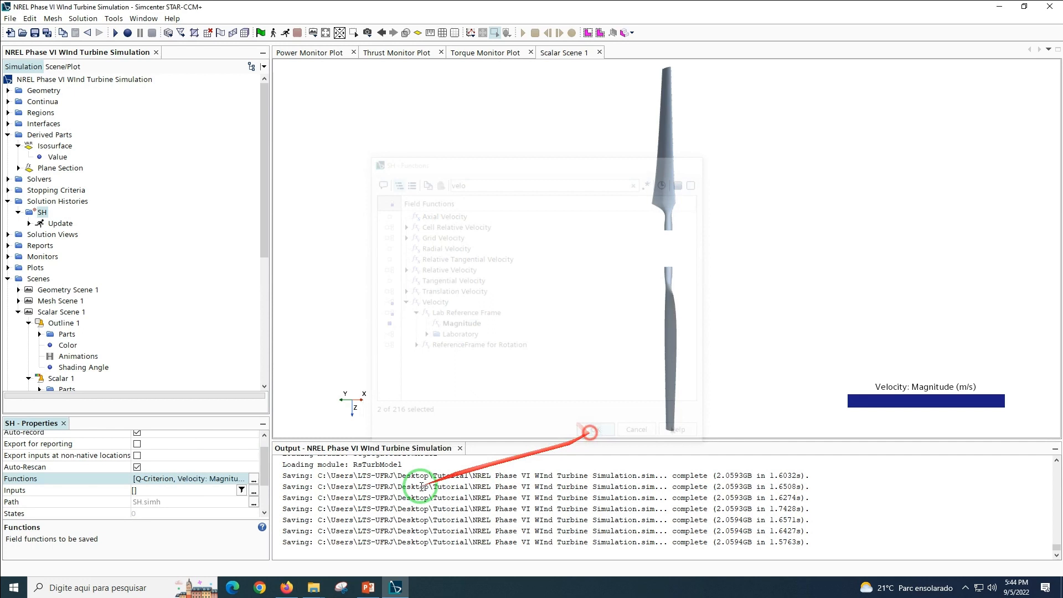
Set the regions of the SH solution history to VirtualRotatingSubdomain and VirtualWindTunnel
scroll(264, 483, "down", 3)
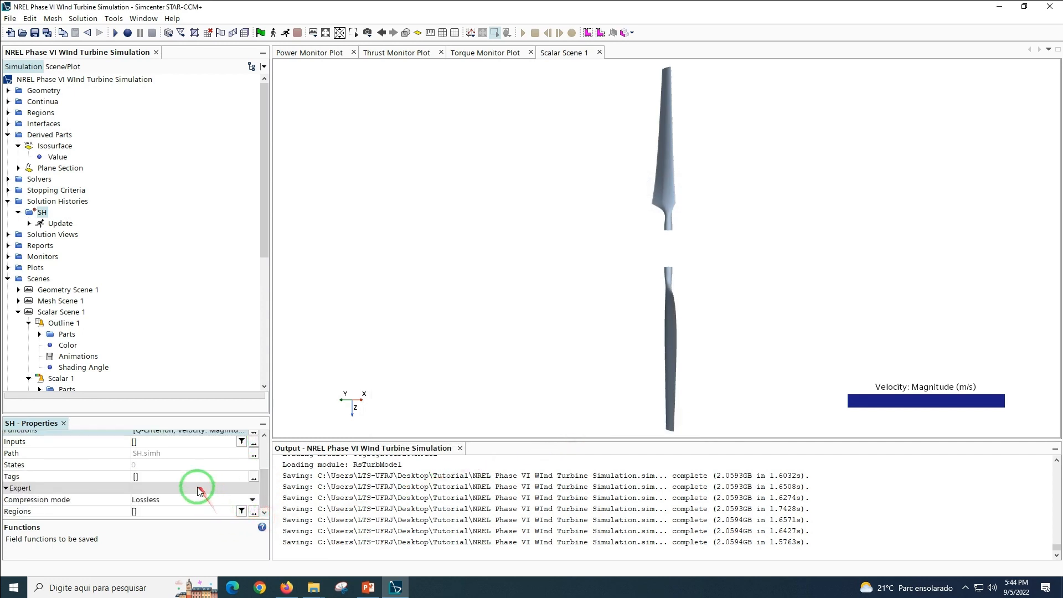
left_click(172, 512)
left_click(151, 524)
left_click(151, 536)
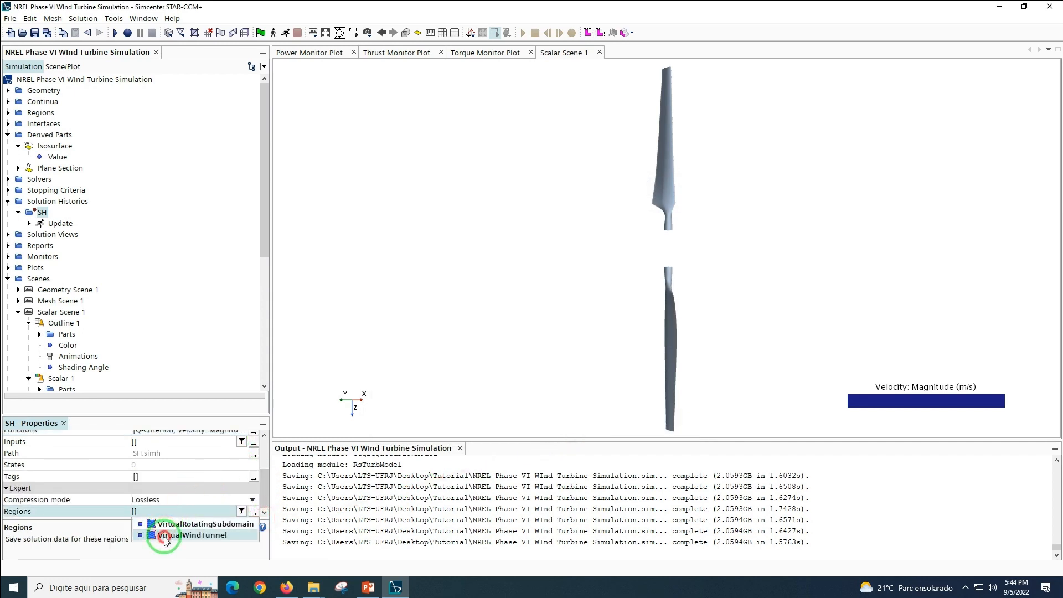
left_click(152, 554)
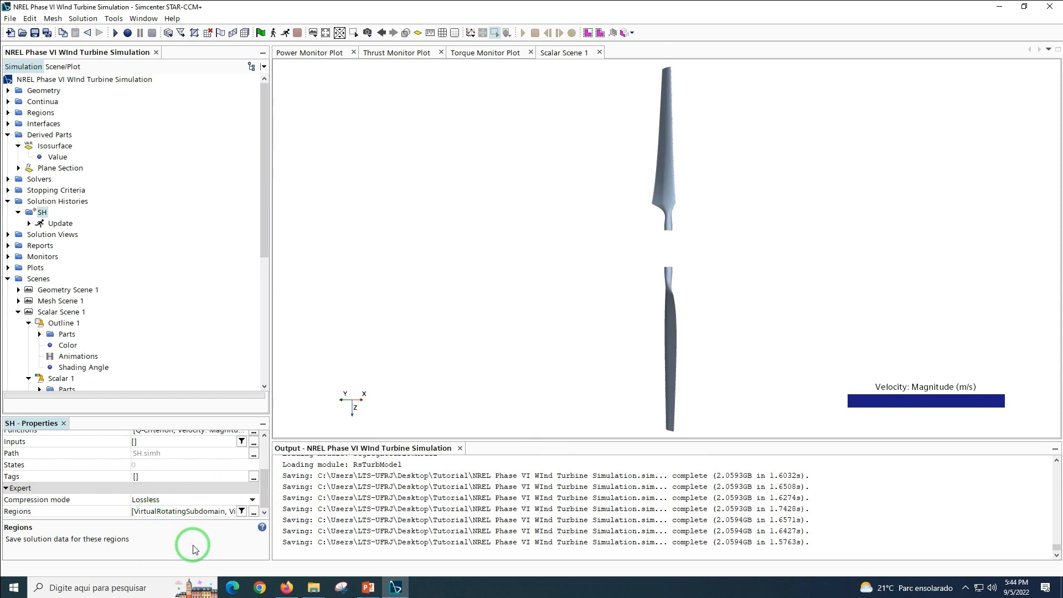
Delete the SH solution history from the simulation
left_click(60, 223)
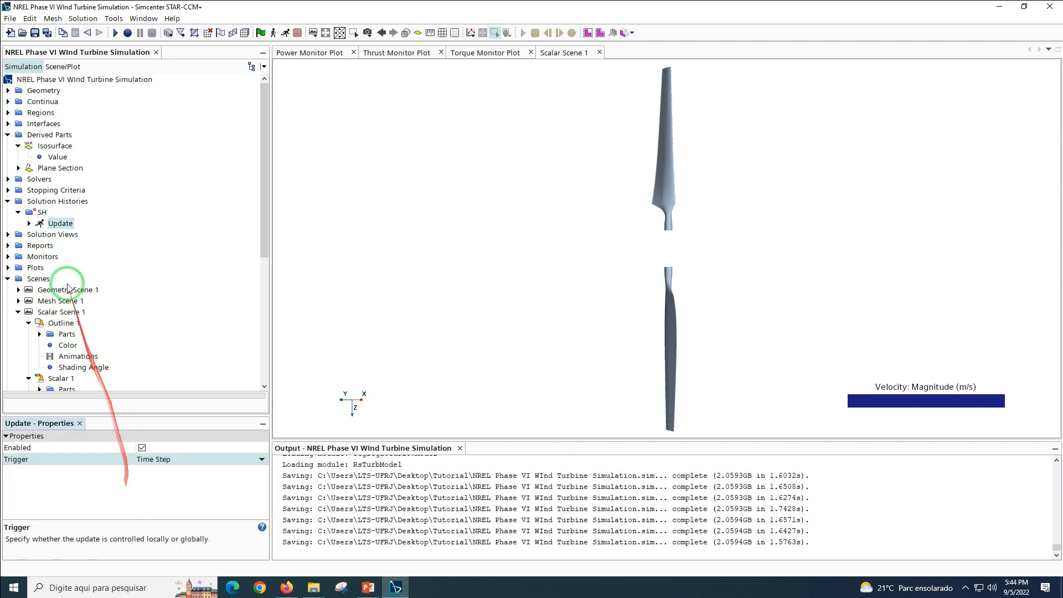
left_click(40, 213)
key("Delete")
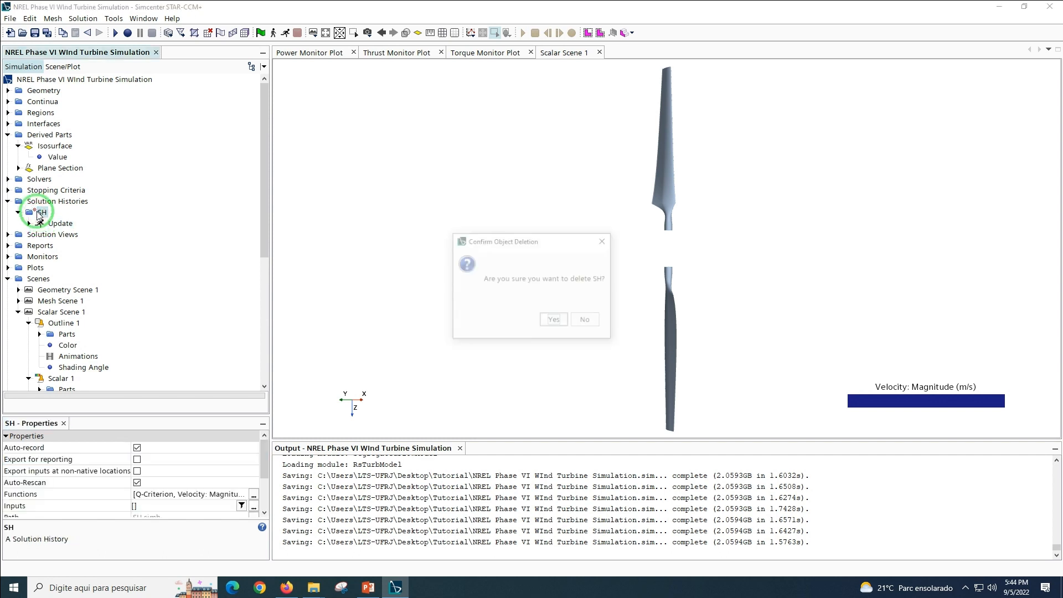
key("Return")
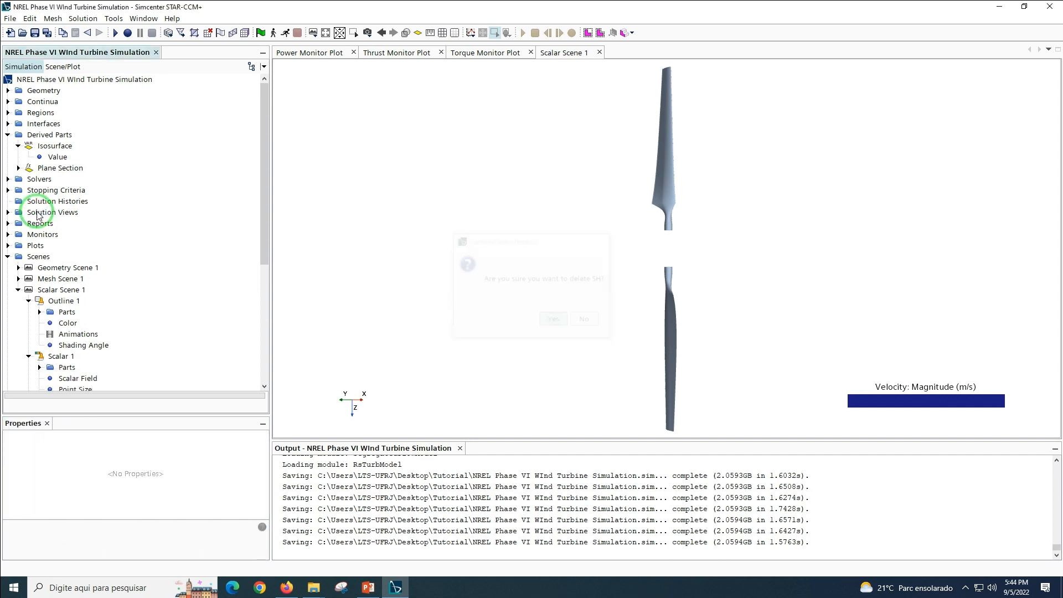
left_click(7, 212)
left_click(34, 224)
key("Delete")
key("Return")
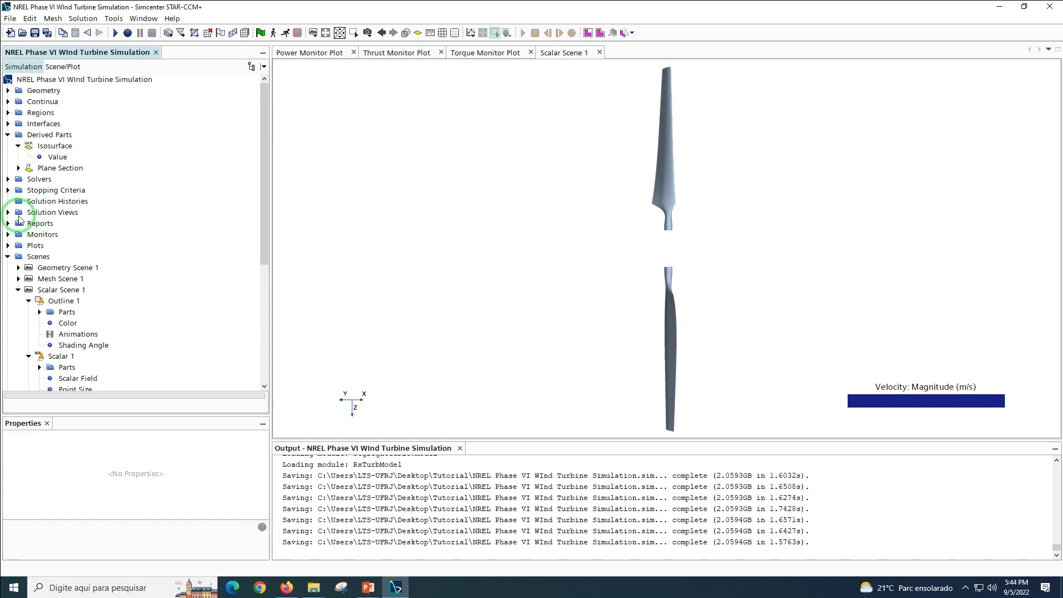
Set the font of the Scalar 1 color bar in Scalar Scene 1 to Times New Roman Bold
left_click_drag(264, 183, 268, 297)
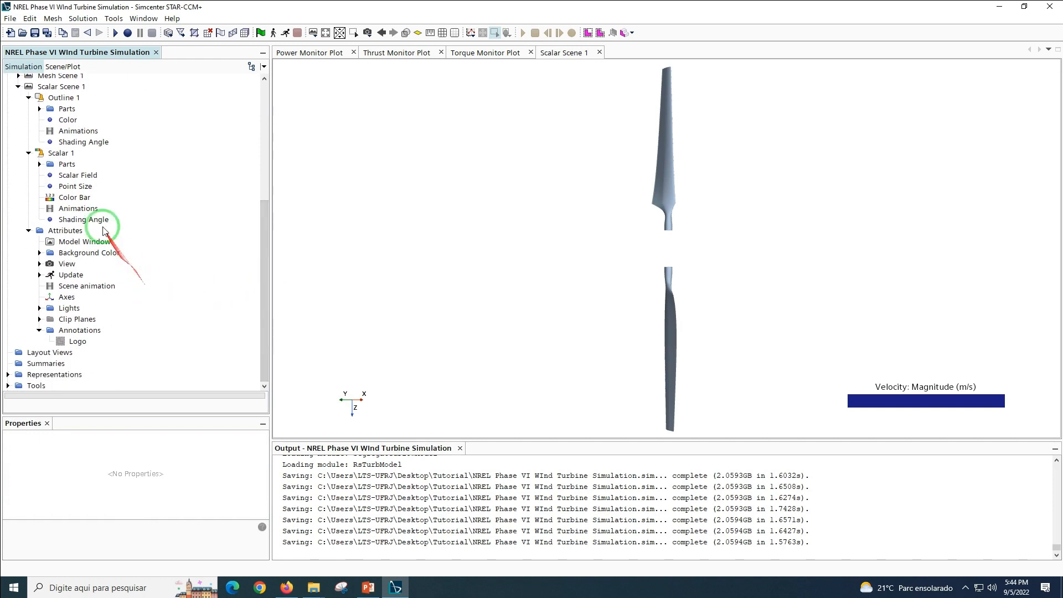
left_click(74, 197)
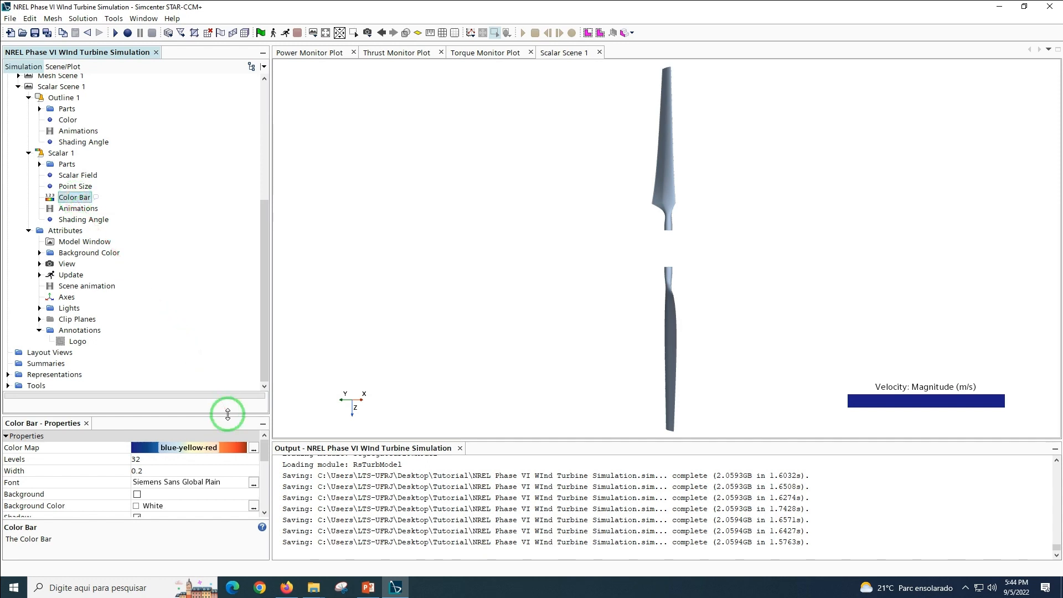
left_click(169, 482)
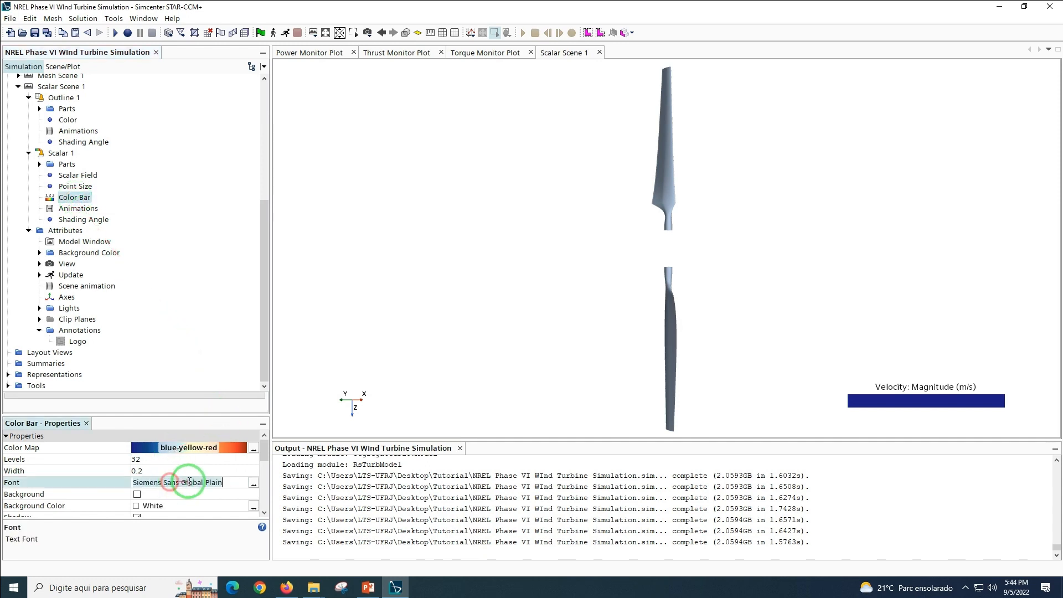
left_click(254, 482)
triple_click(517, 218)
type("tim")
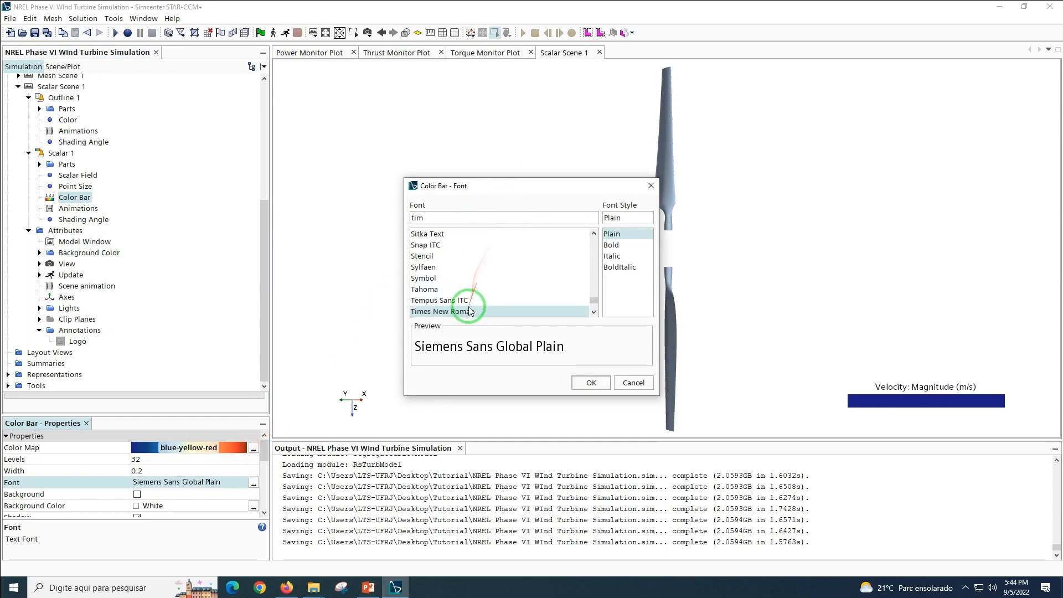
left_click(469, 310)
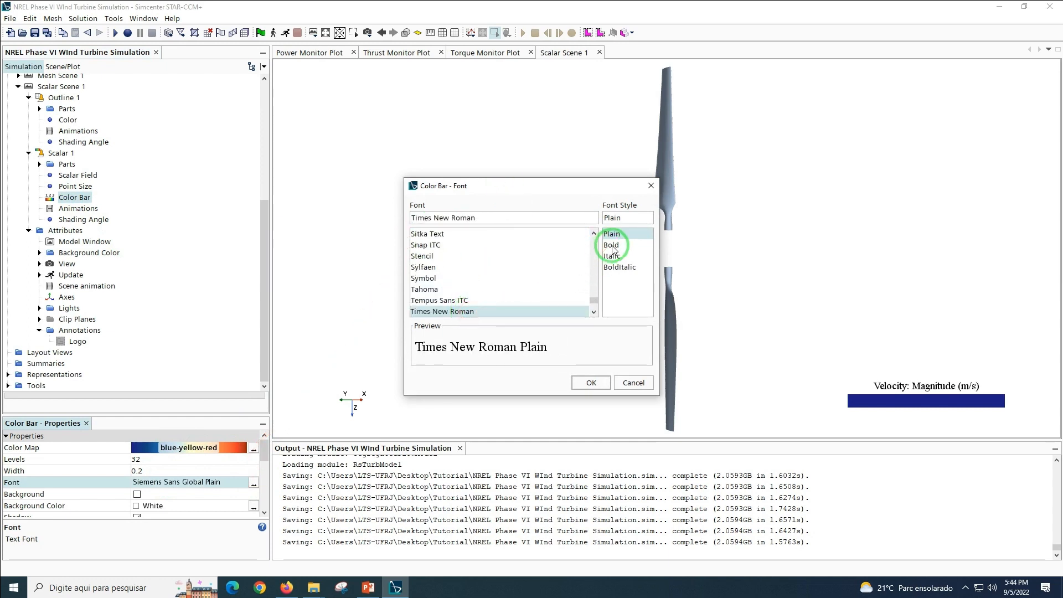
left_click(612, 245)
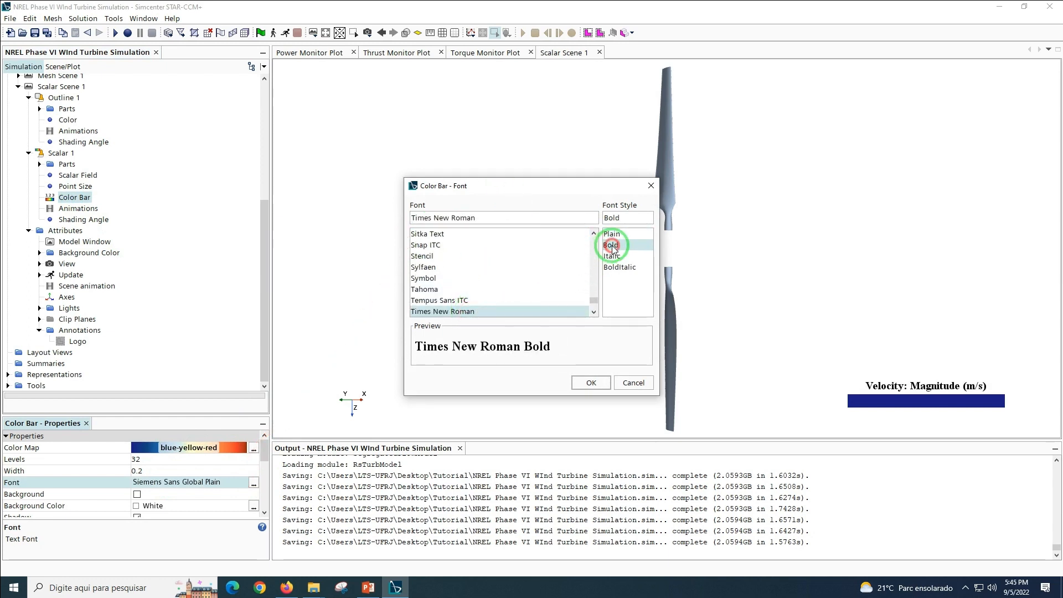
left_click(590, 383)
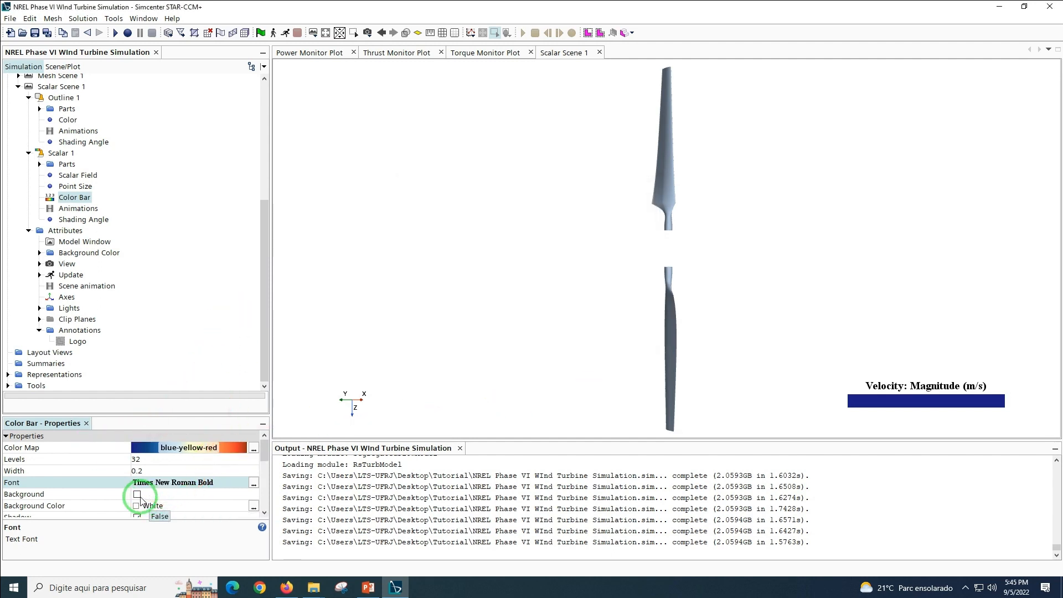
Set the color bar's text position to Succeeding and its height to 0.055
scroll(142, 498, "down", 2)
left_click(154, 472)
left_click(155, 492)
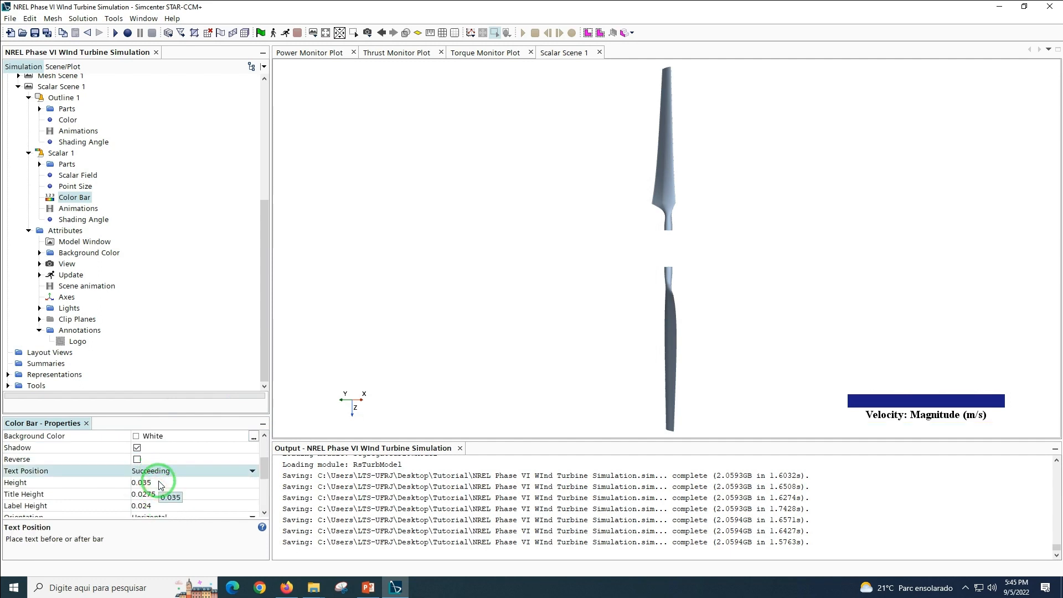
scroll(160, 485, "down", 1)
left_click(149, 447)
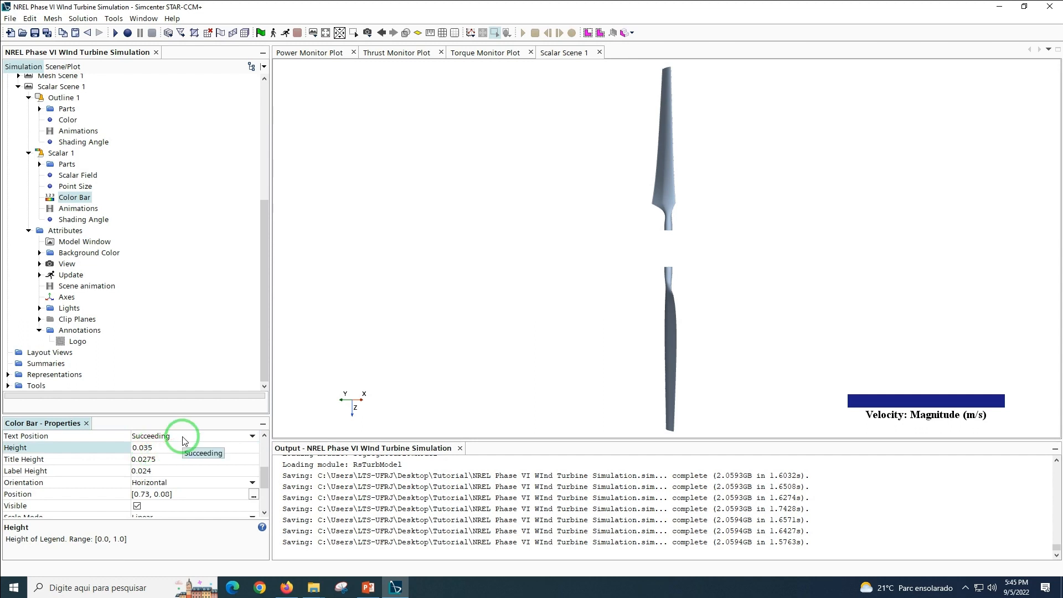
key("Return")
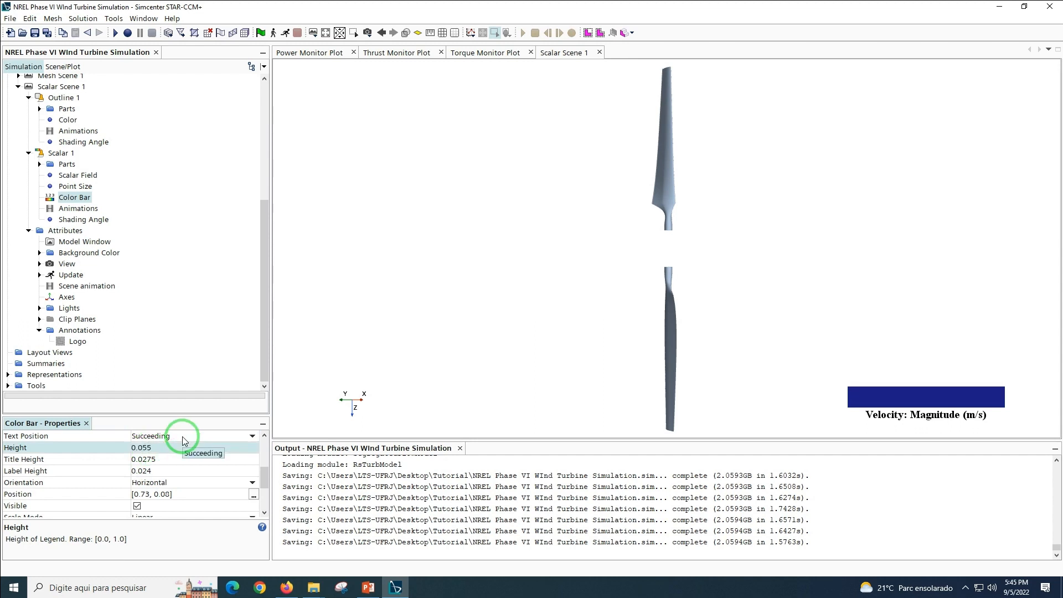
Set the color bar's title height to 0.0475
left_click(145, 459)
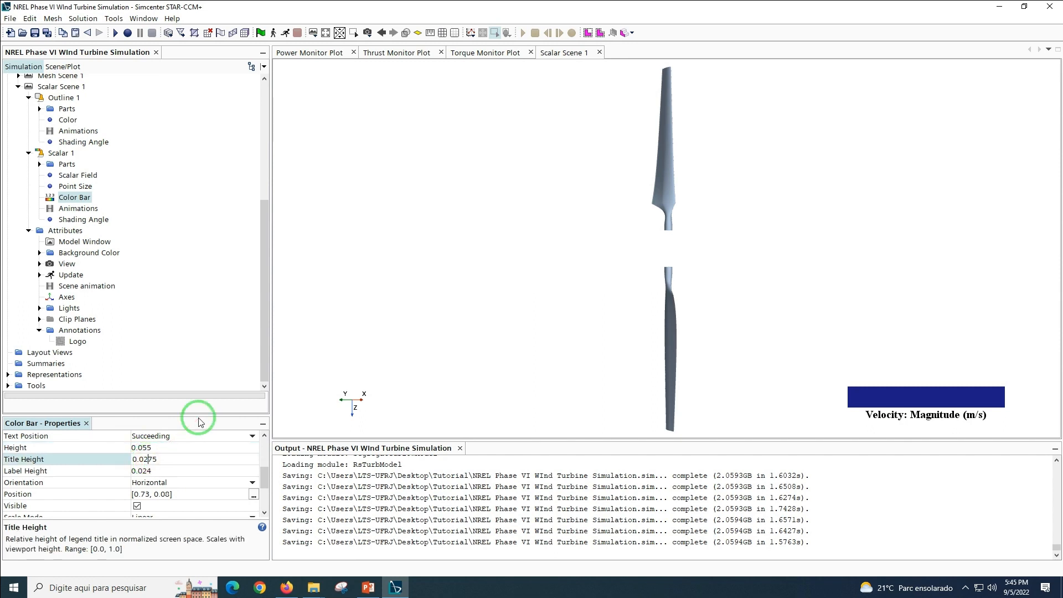
key("BackSpace")
type("4")
key("Return")
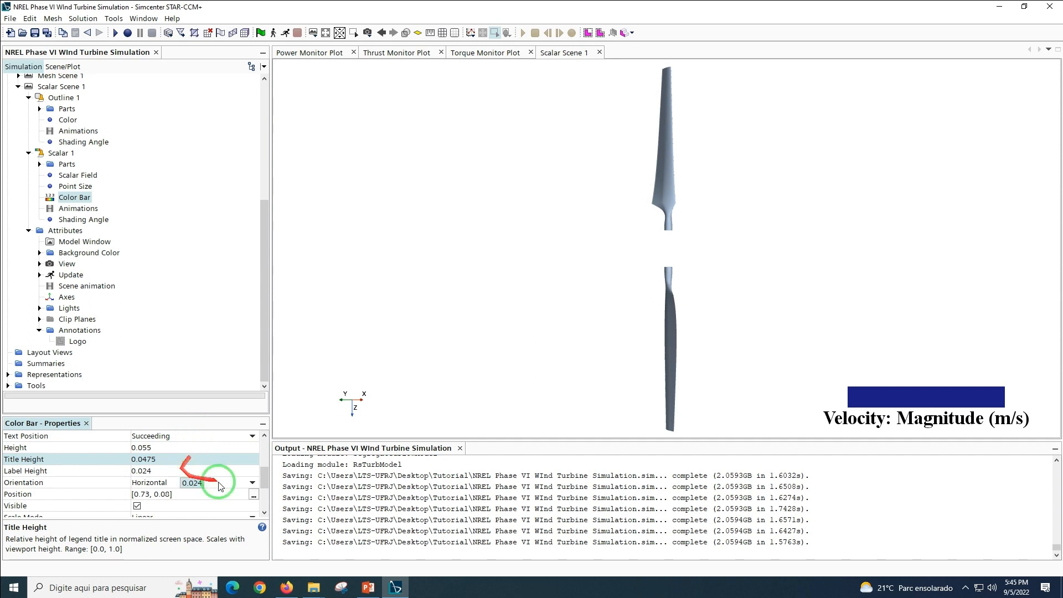
Move the color bar slightly upward and closer to the turbine blades in the scalar scene, and save the simulation
left_click_drag(894, 401, 845, 382)
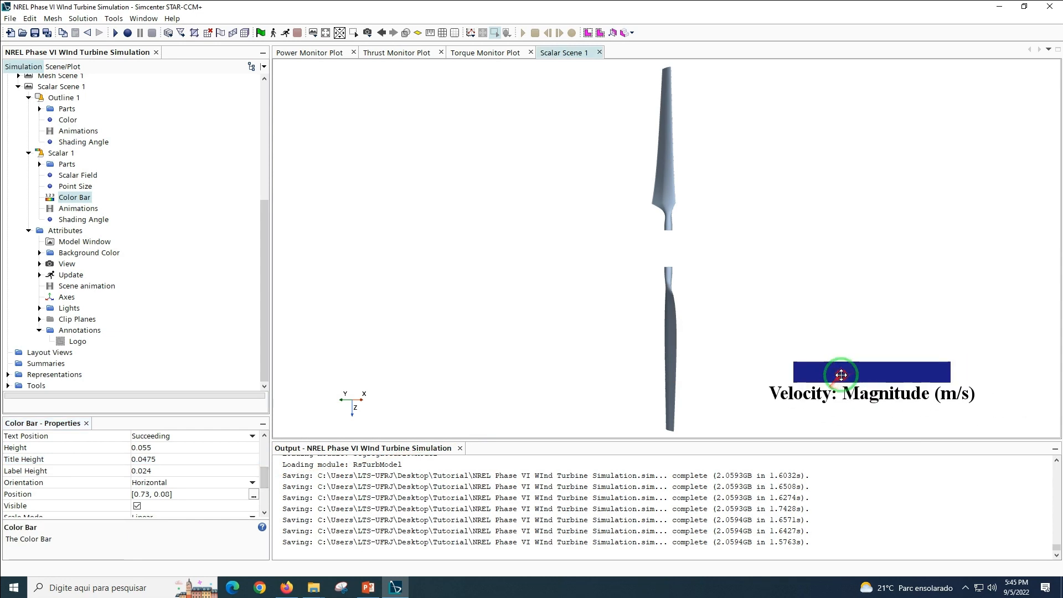
left_click(35, 34)
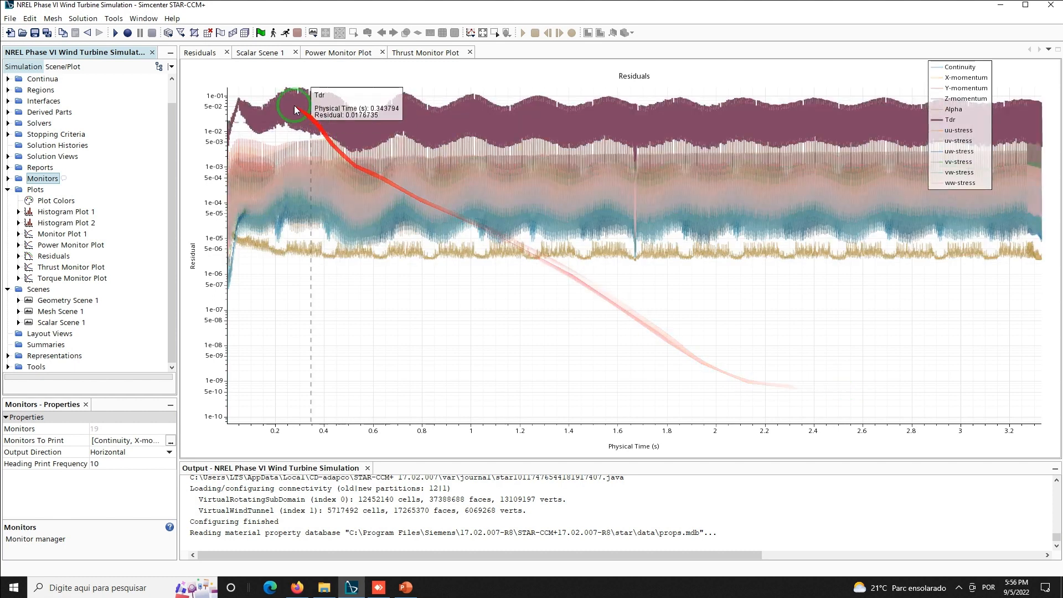
Examine the wake isosurface of the solved turbine simulation in Scalar Scene 1 from a closer, tilted angle
left_click(261, 54)
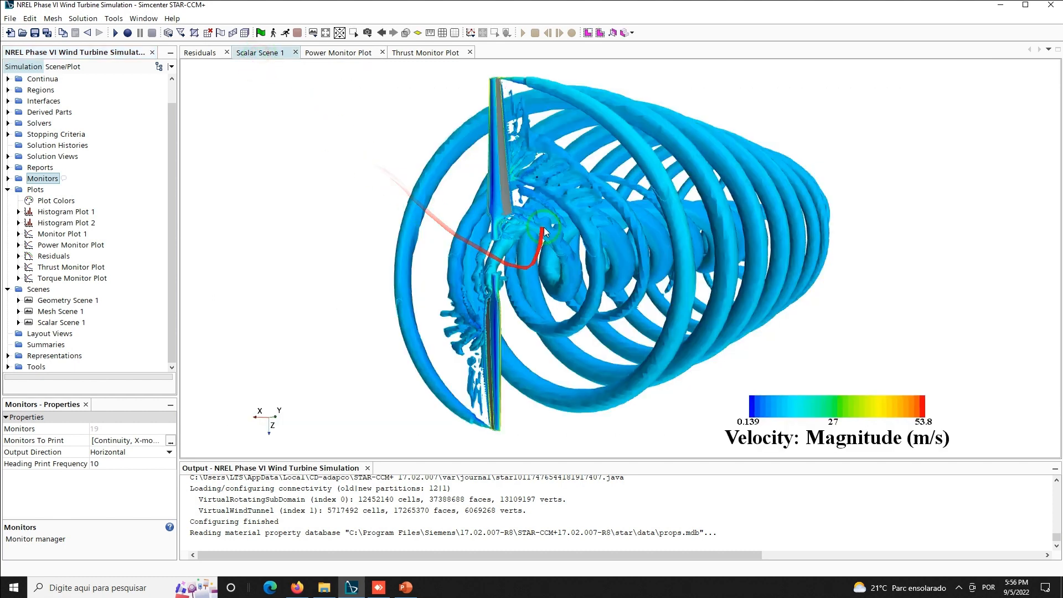
scroll(483, 293, "up", 2)
left_click_drag(483, 292, 509, 129)
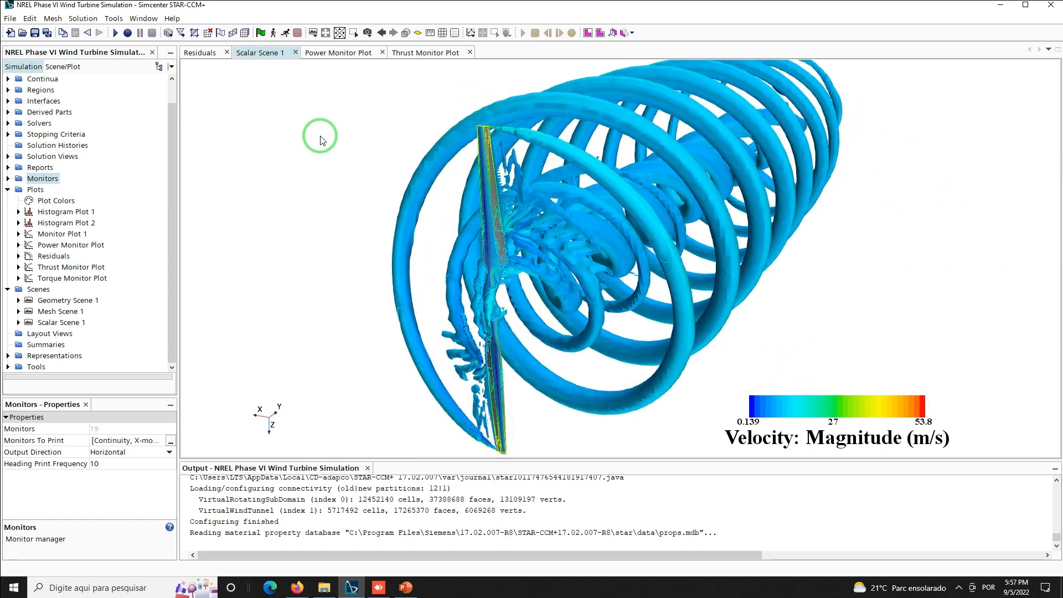
Compare the Power Monitor Plot and the Thrust Monitor Plot of the solved simulation over physical time
left_click(343, 53)
left_click(416, 53)
left_click(369, 53)
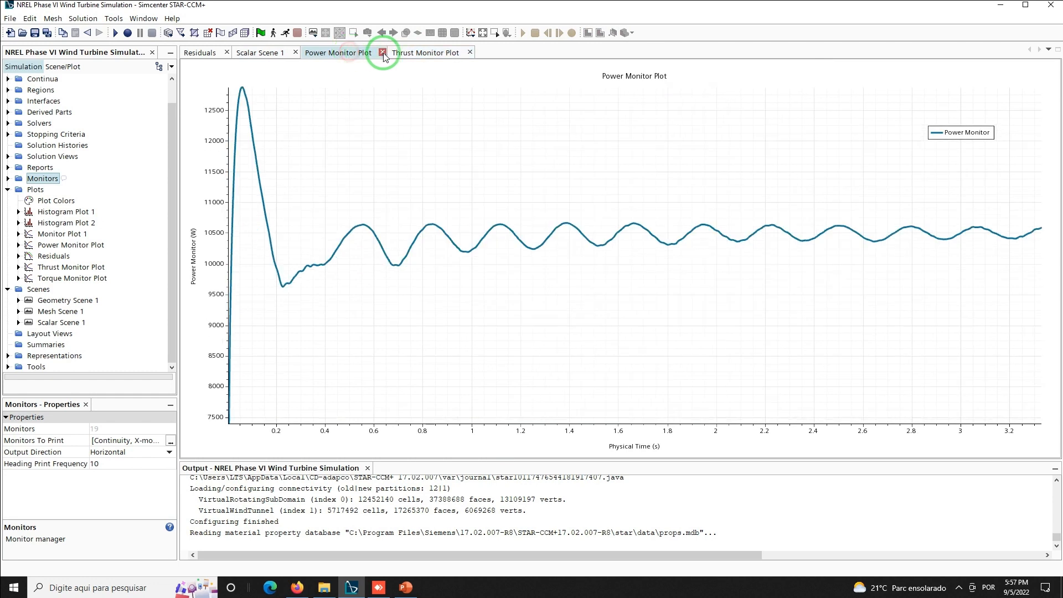
left_click(403, 55)
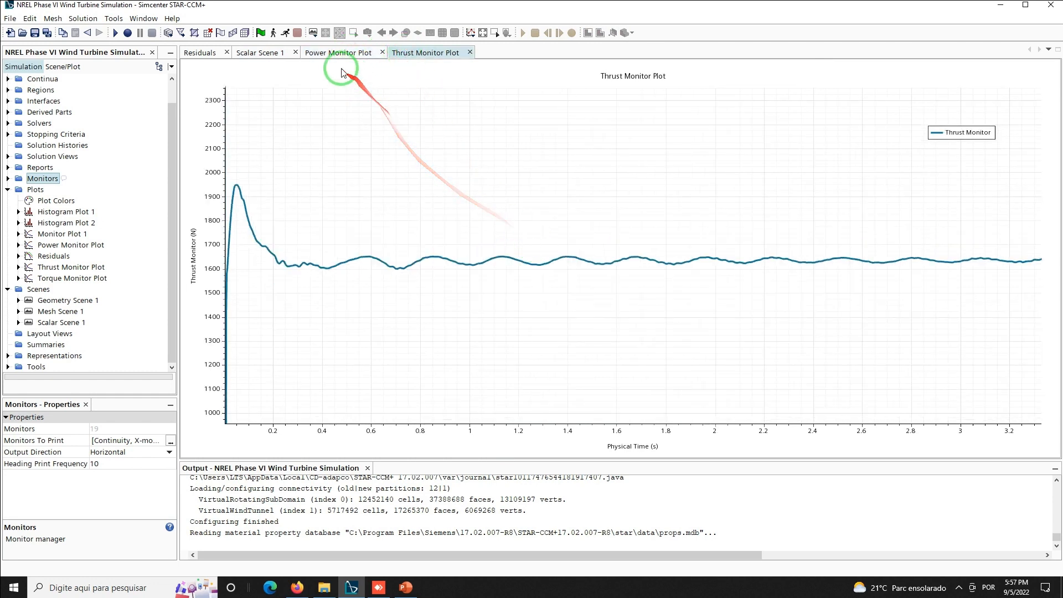
left_click(325, 52)
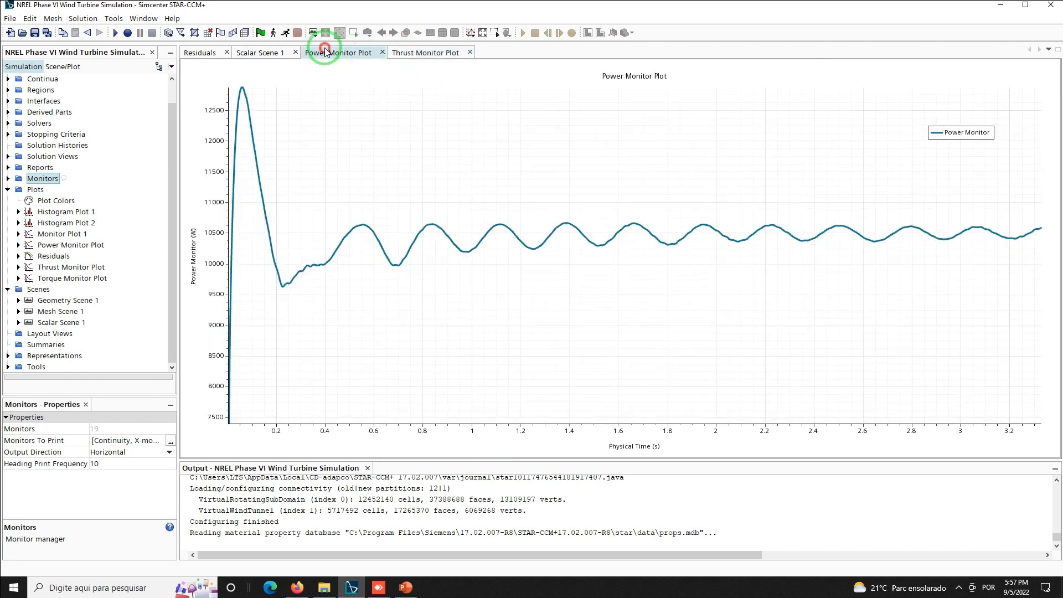
left_click(425, 54)
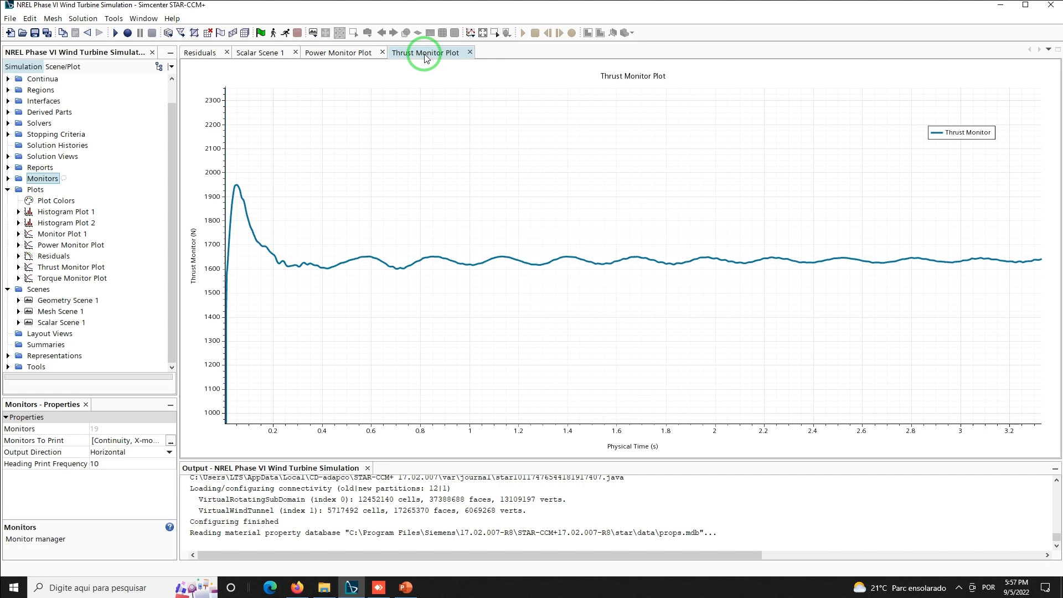
left_click(313, 54)
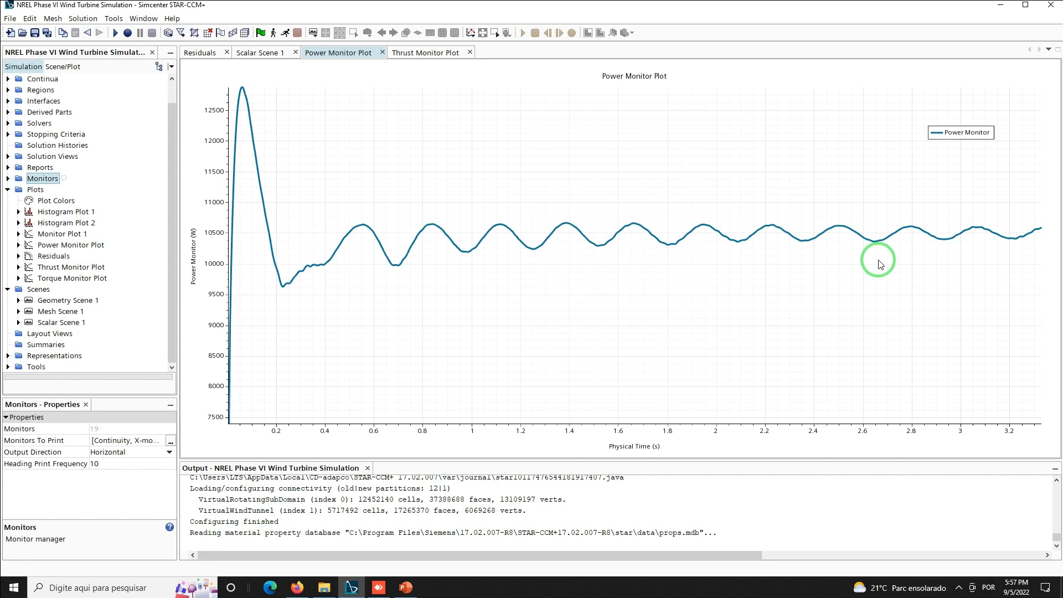
left_click(434, 54)
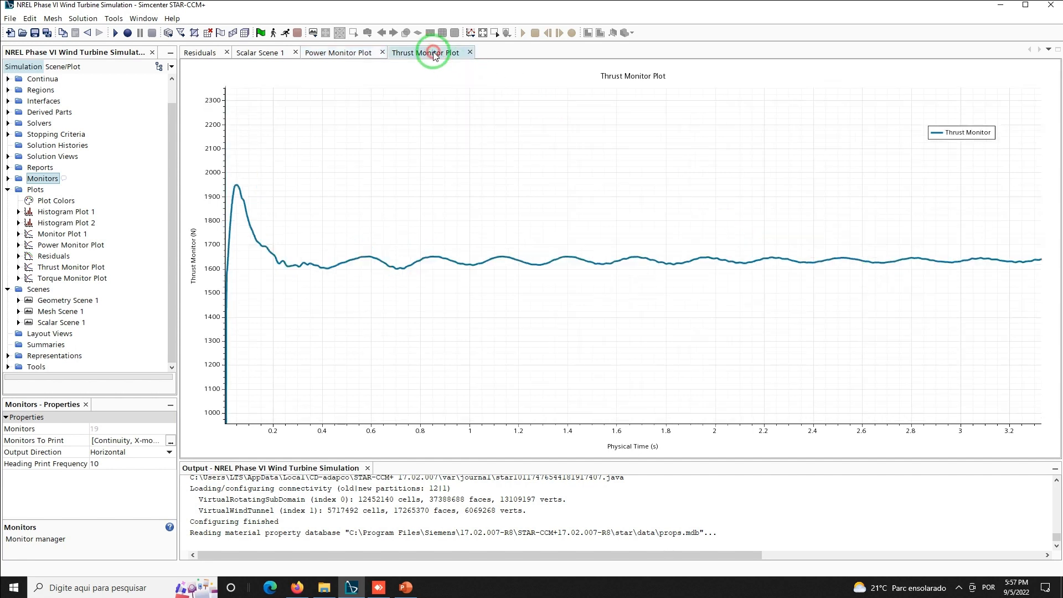